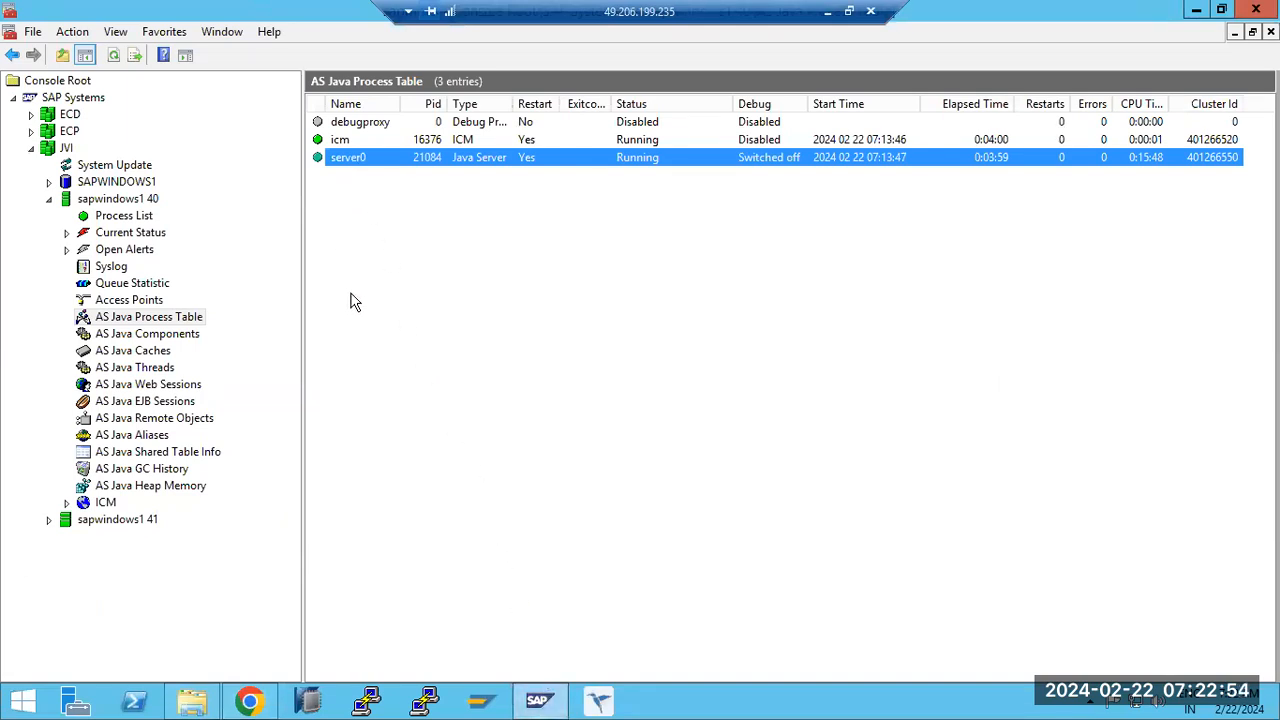
- Switch to Chrome and open the SAP NetWeaver Administrator and System Information logon pages from the AS Java start page
left_click(106, 216)
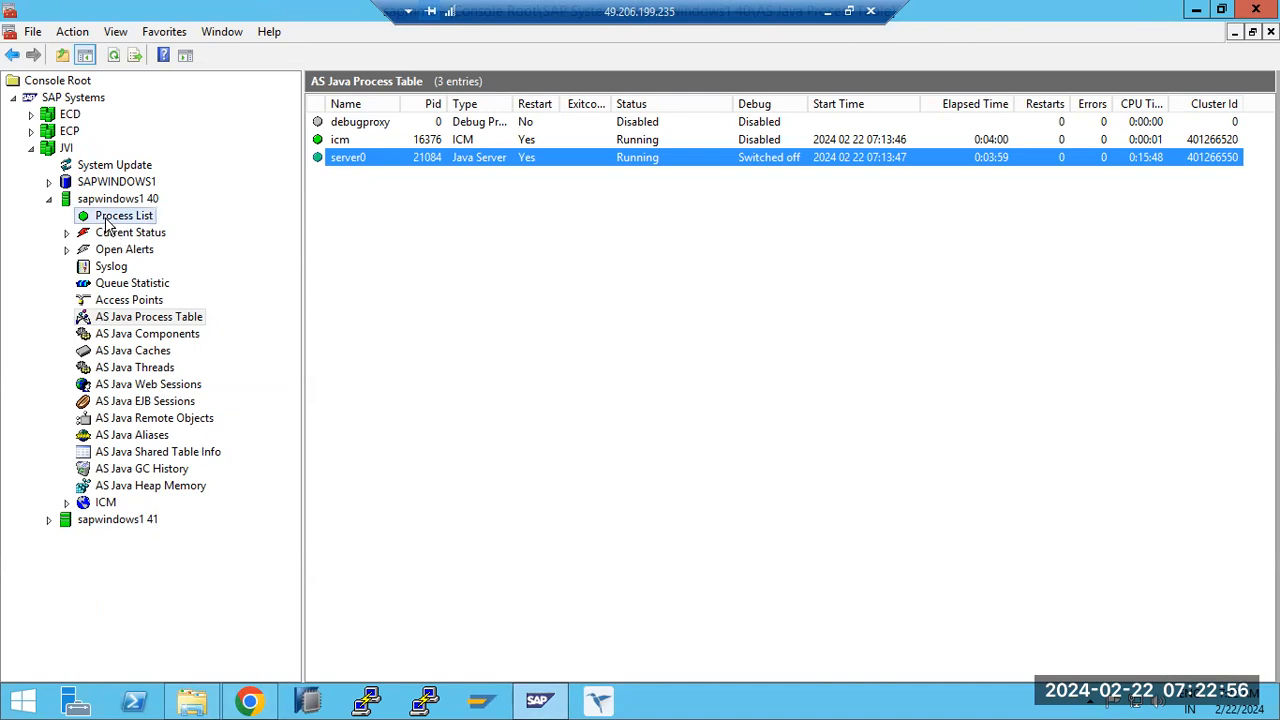
left_click(538, 700)
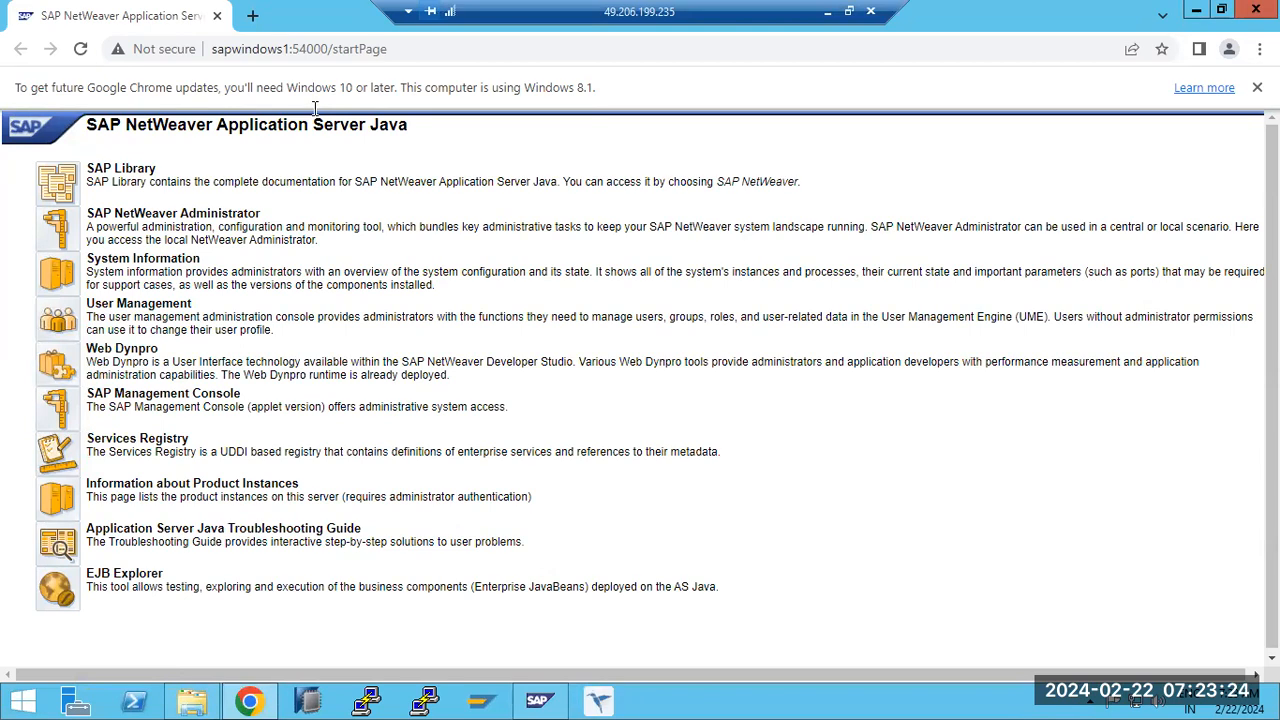
left_click(58, 234)
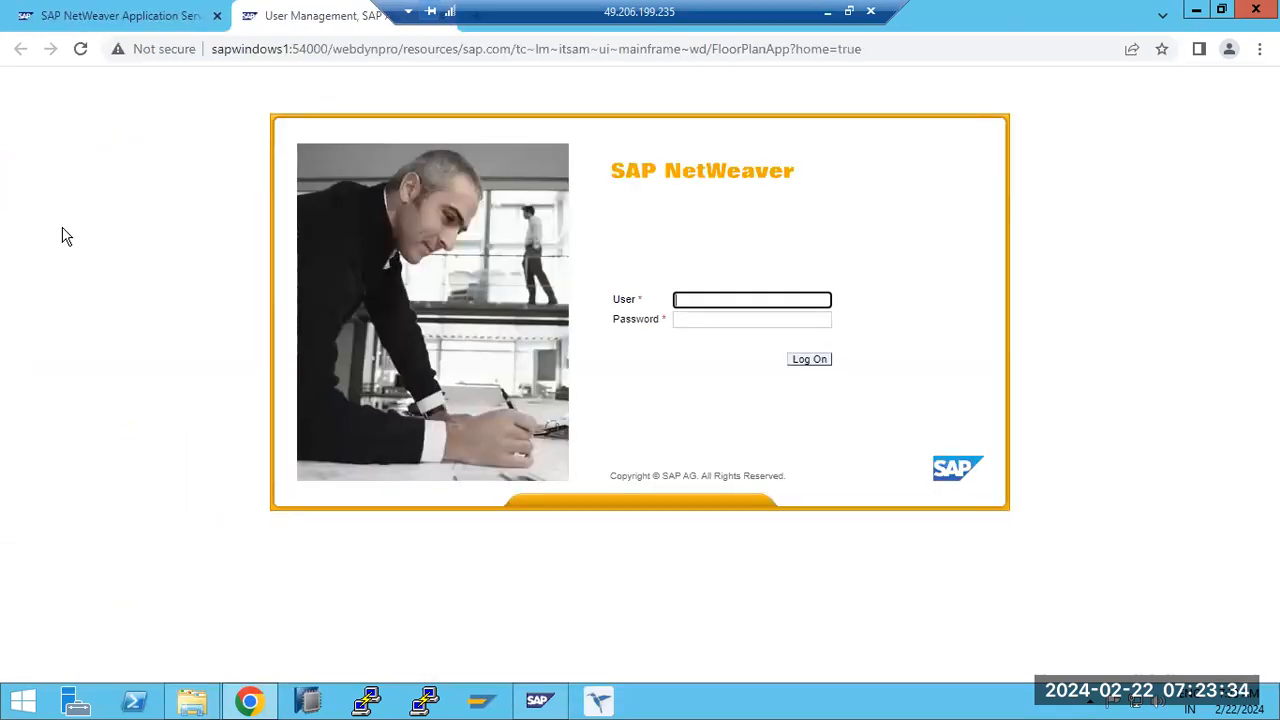
left_click(80, 16)
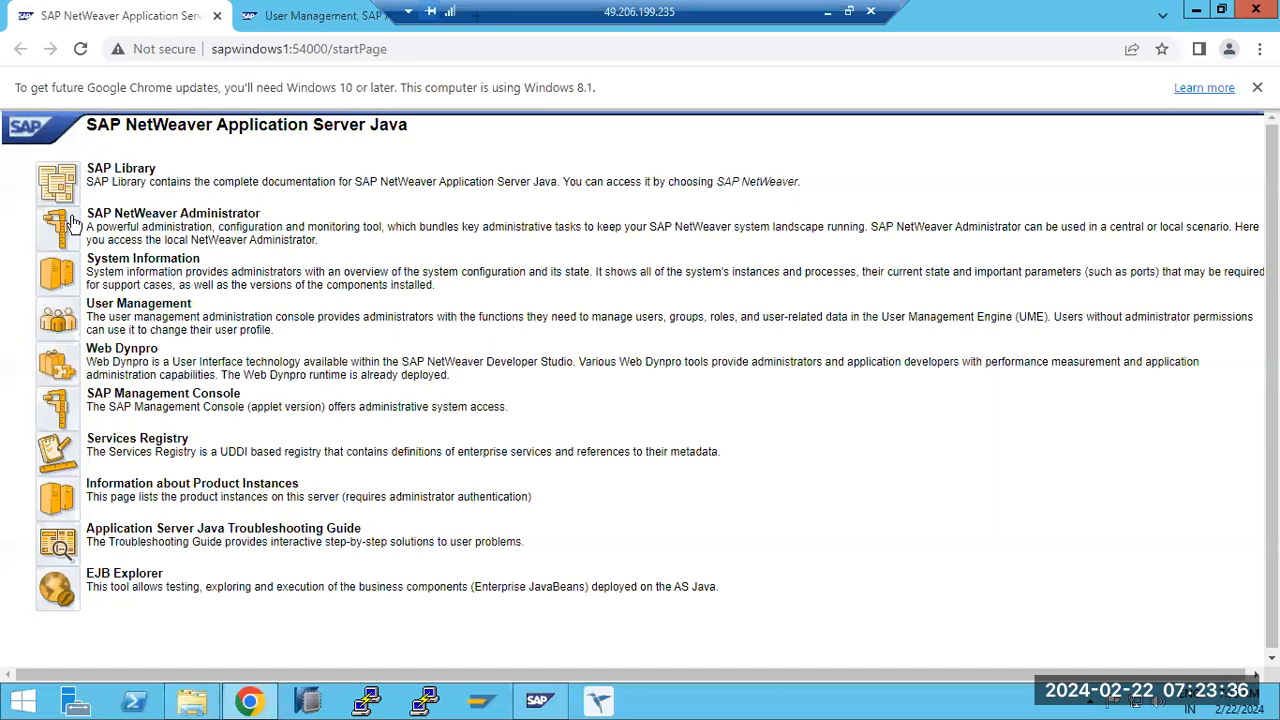
left_click(55, 282)
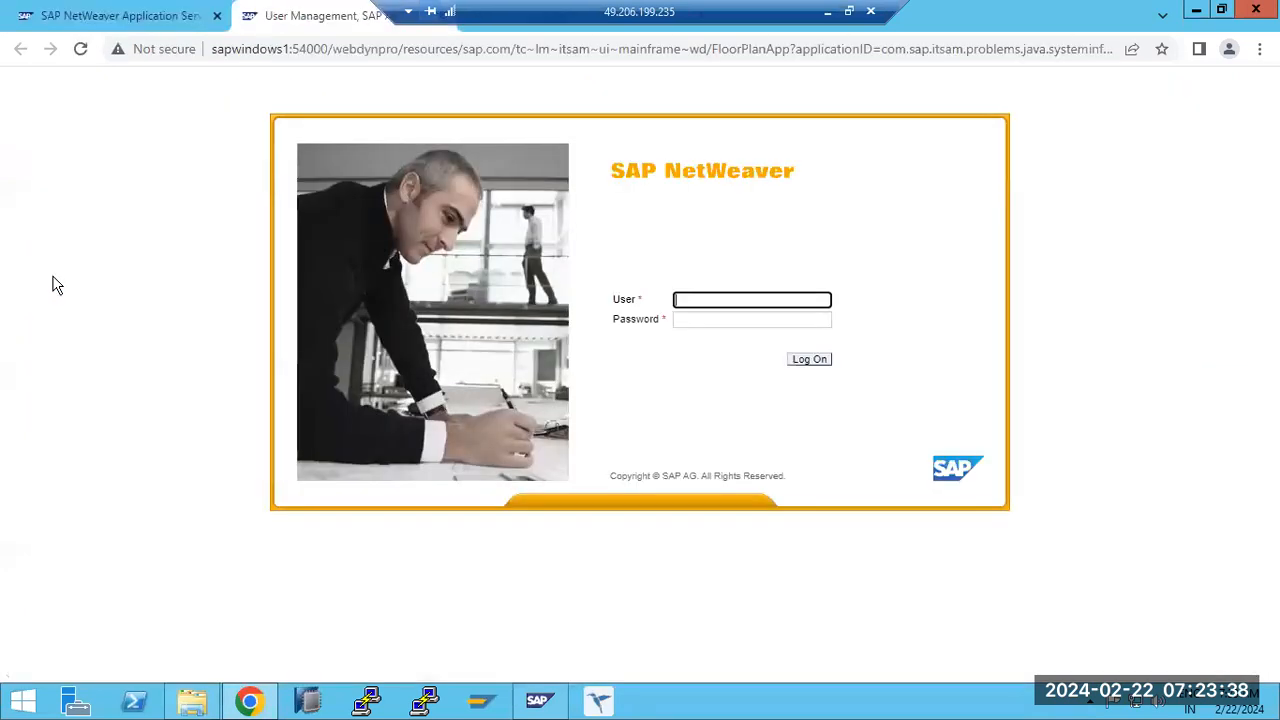
left_click(92, 16)
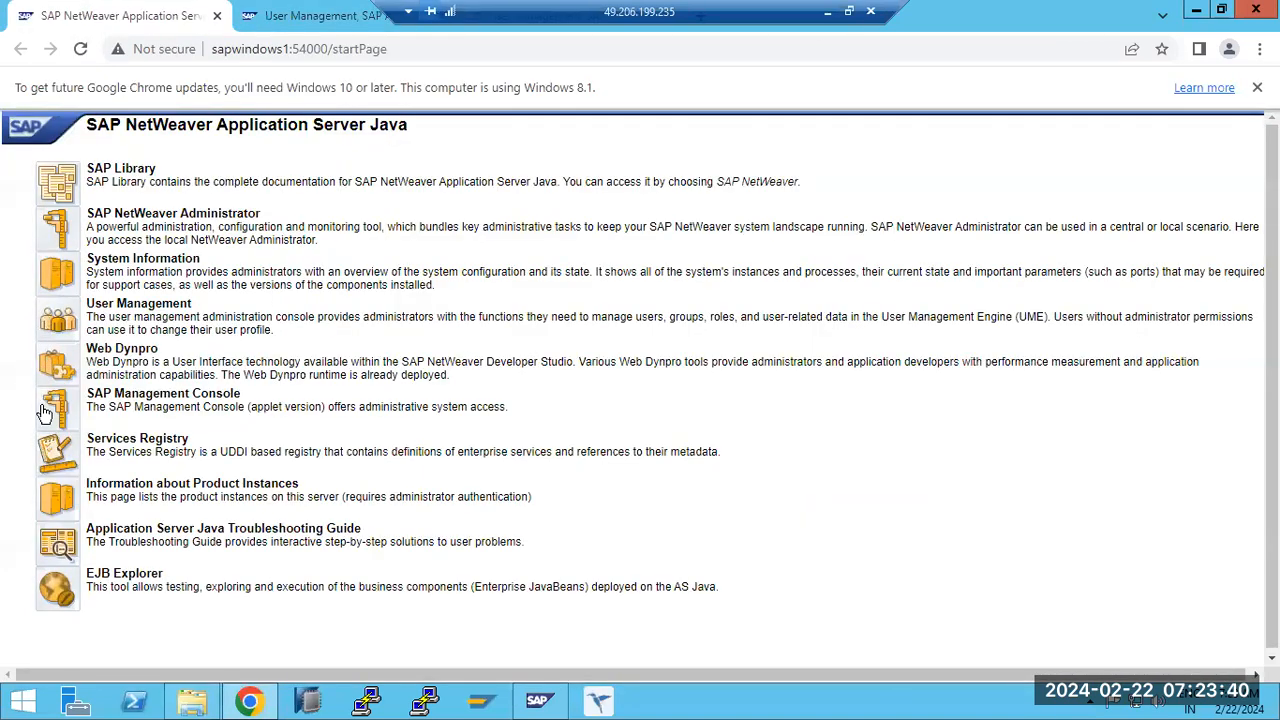
left_click_drag(579, 8, 837, 8)
left_click(590, 18)
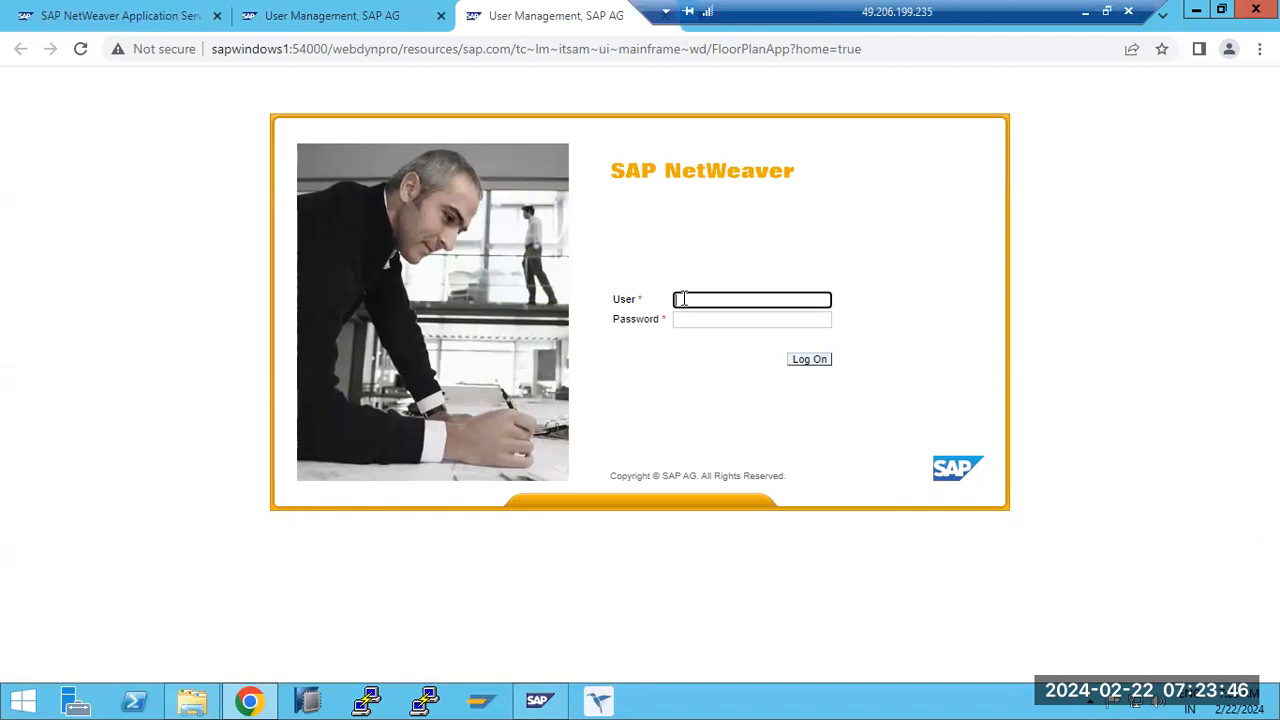
- Log on to SAP NetWeaver as Administrator with the account password and save the credentials in the browser
type("Administrator")
key("Tab")
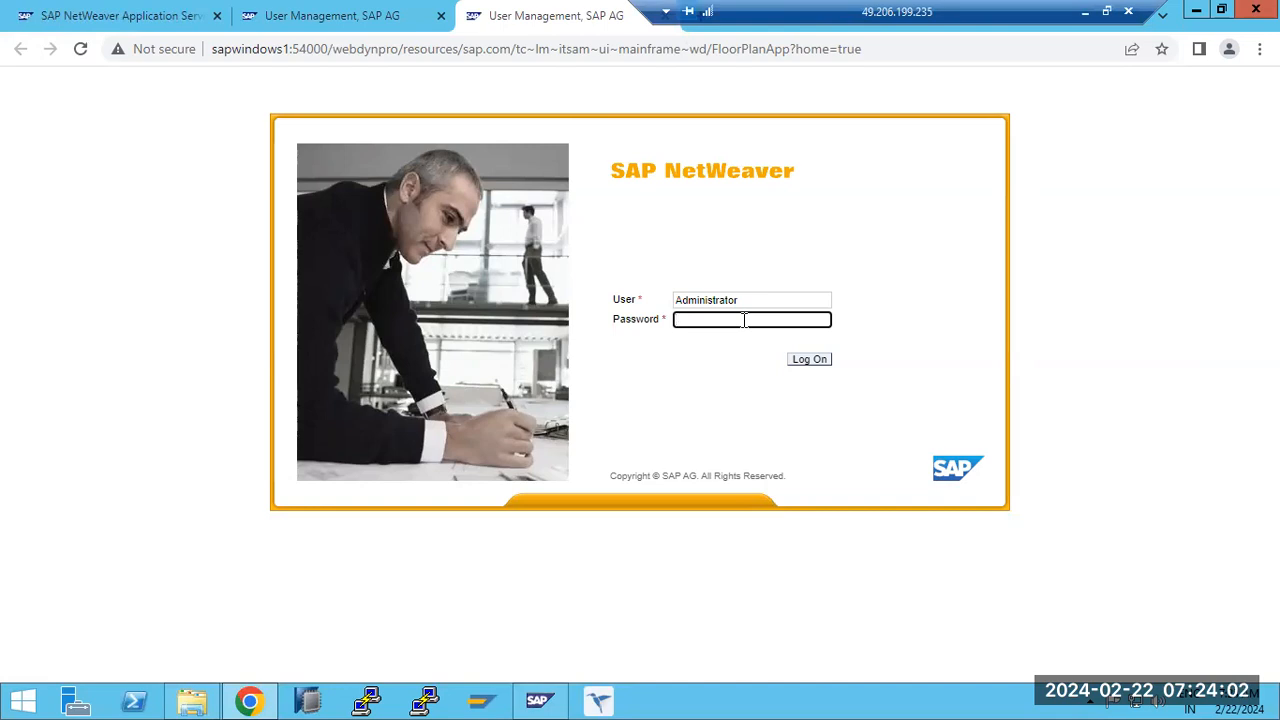
type("a•••")
key("Return")
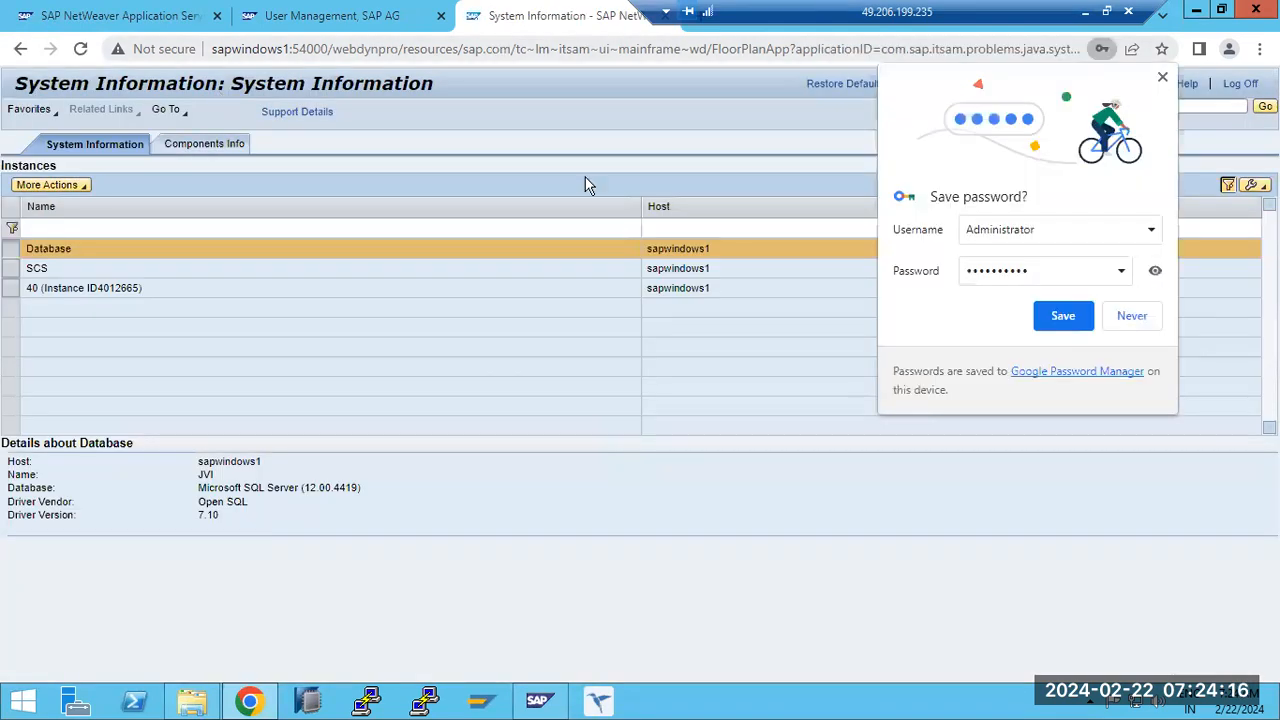
left_click(1062, 314)
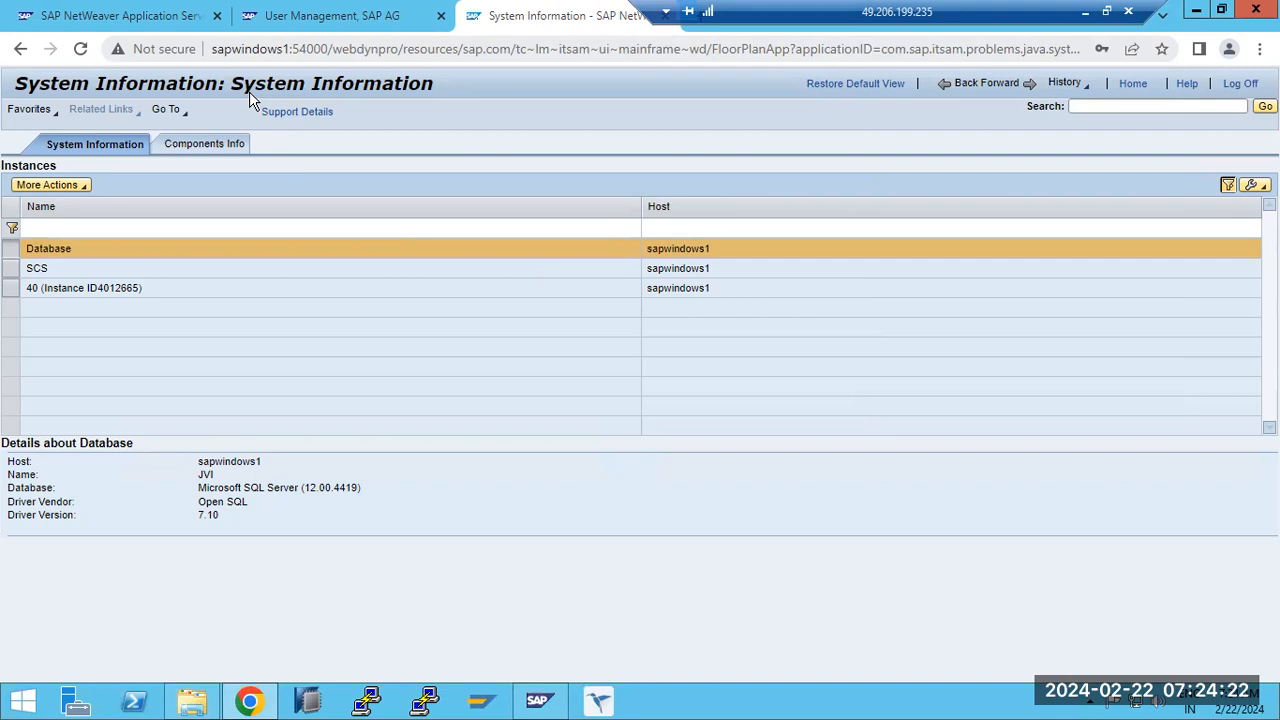
- Revisit the AS Java start page, return to System Information and view the details of the SCS instance
key("ctrl+shift+Tab")
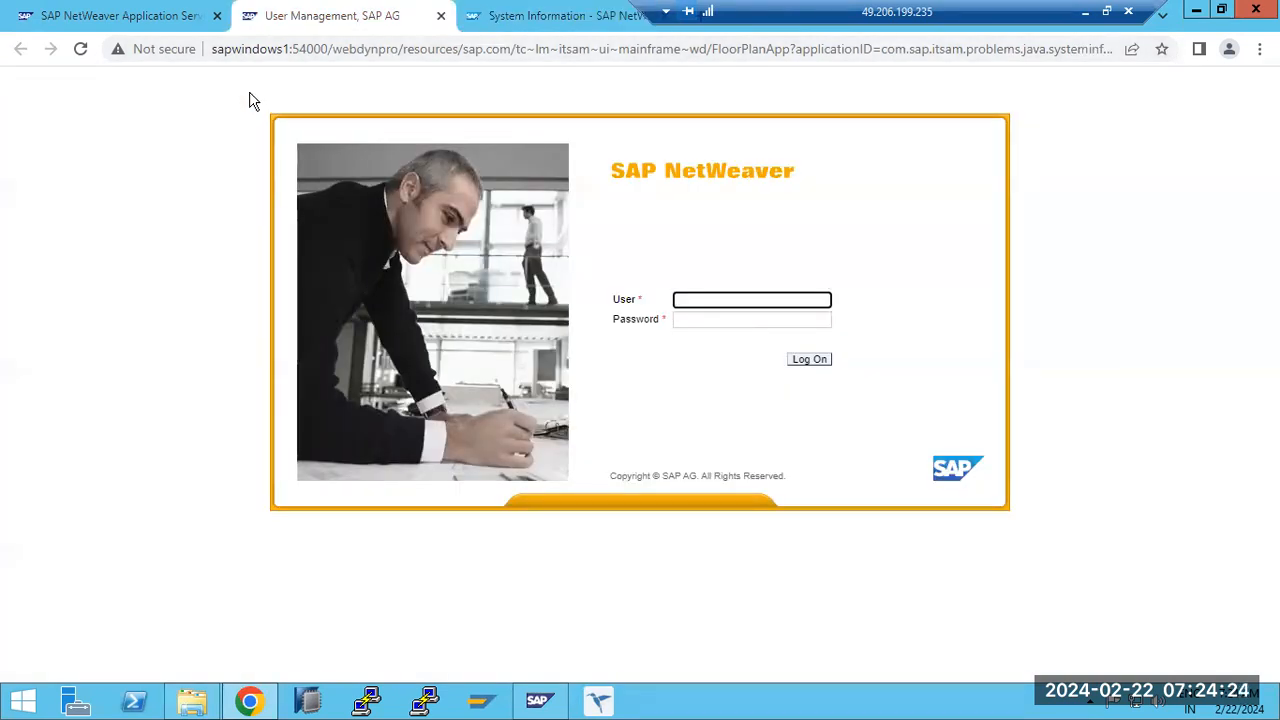
key("ctrl+shift+Tab")
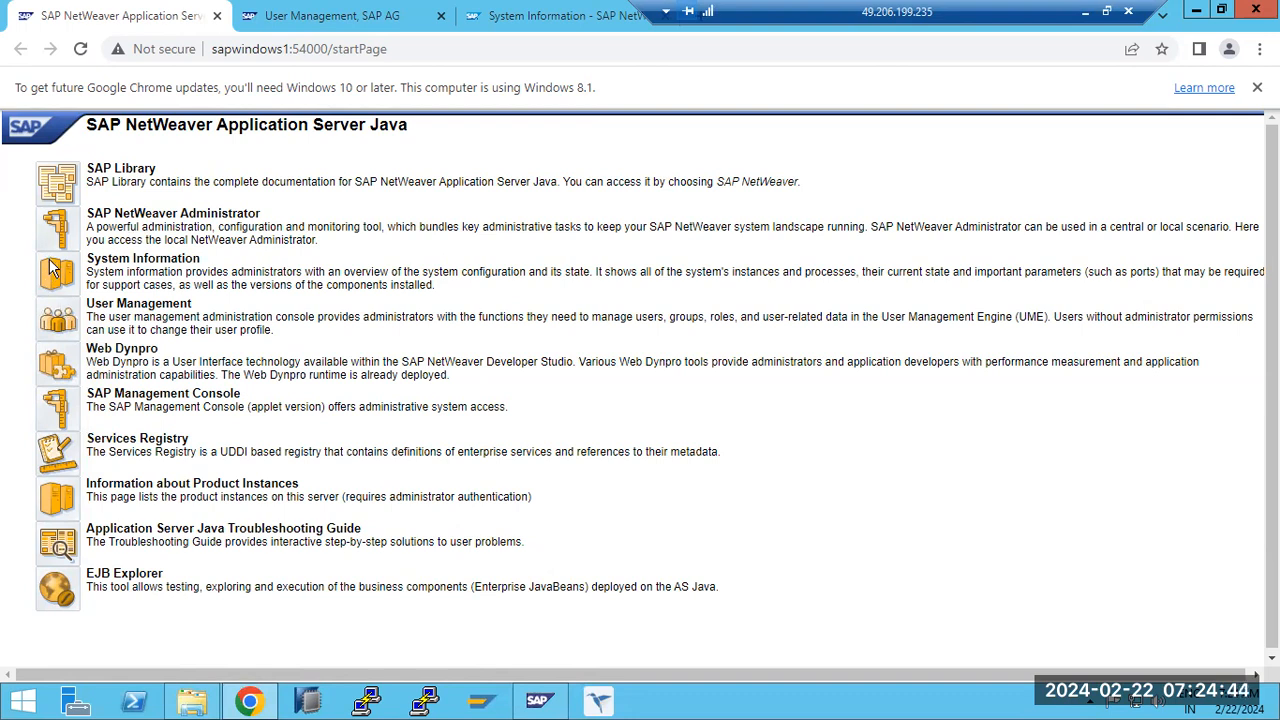
left_click(548, 18)
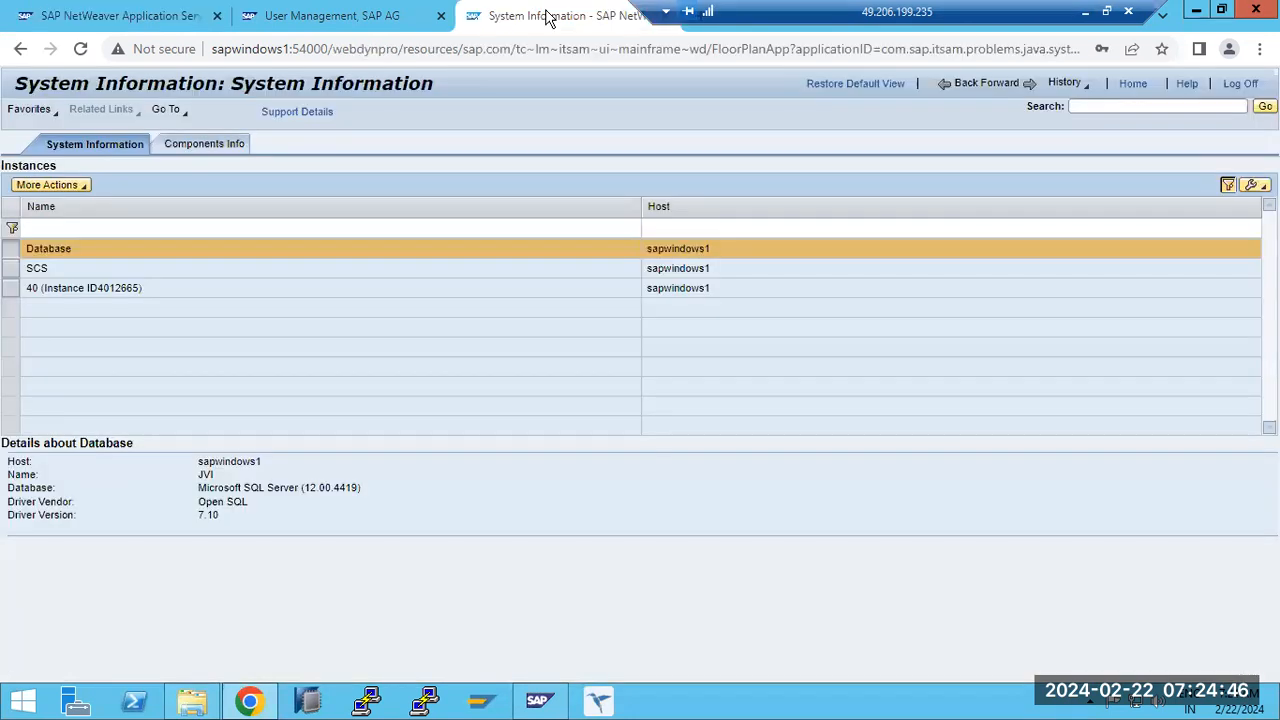
left_click(58, 269)
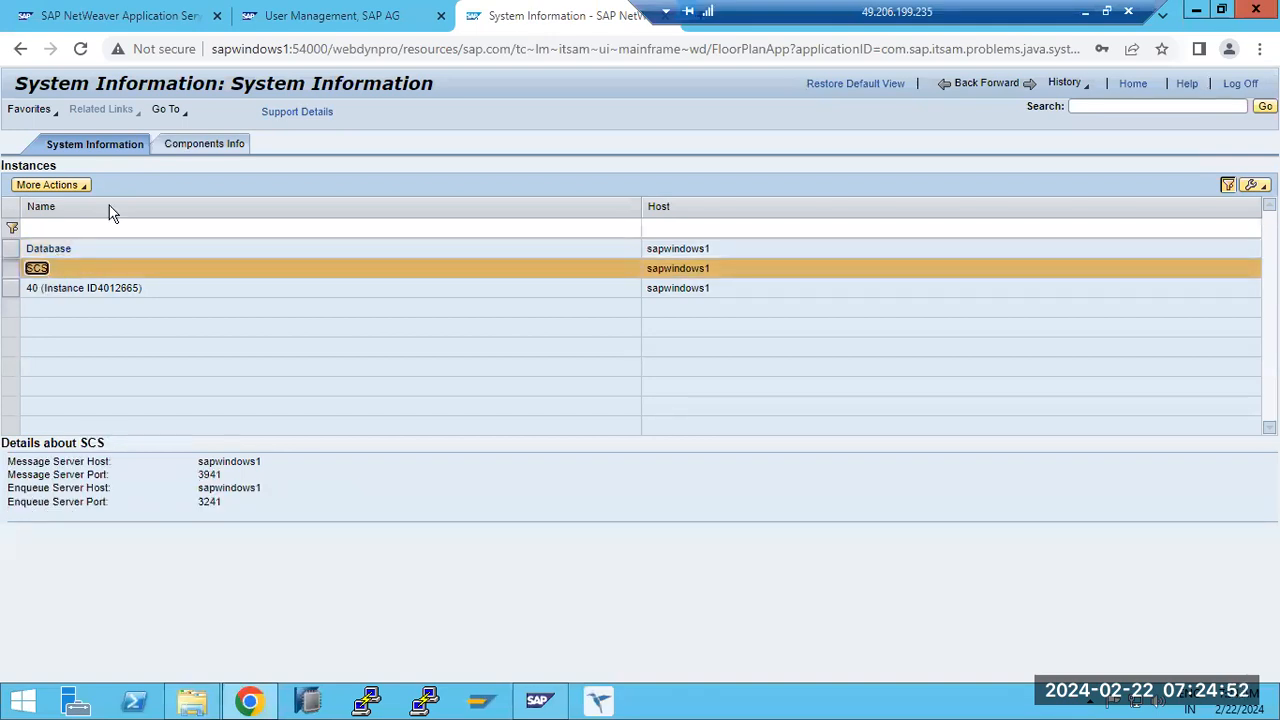
- Open the components information and examine the development components of AJAX-RUNTIME, BASETABLES, CORE-TOOLS and EP-BASIS-API
left_click(206, 146)
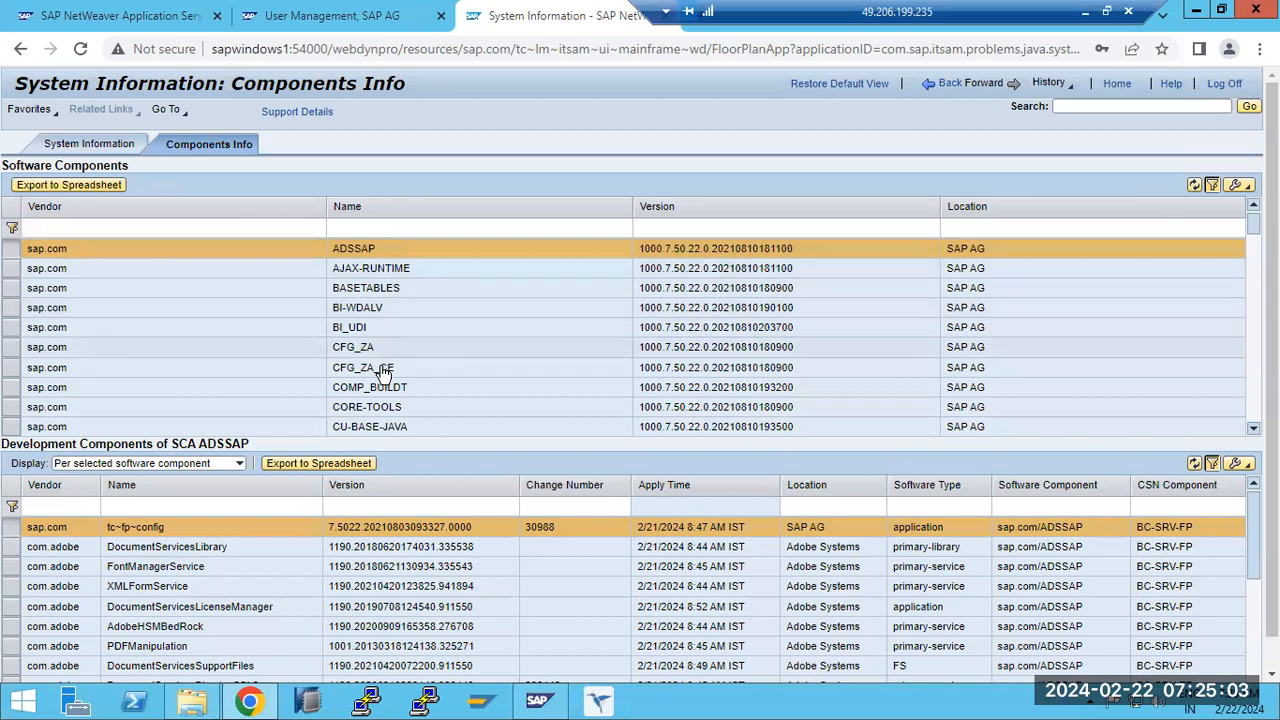
left_click(352, 268)
left_click(357, 288)
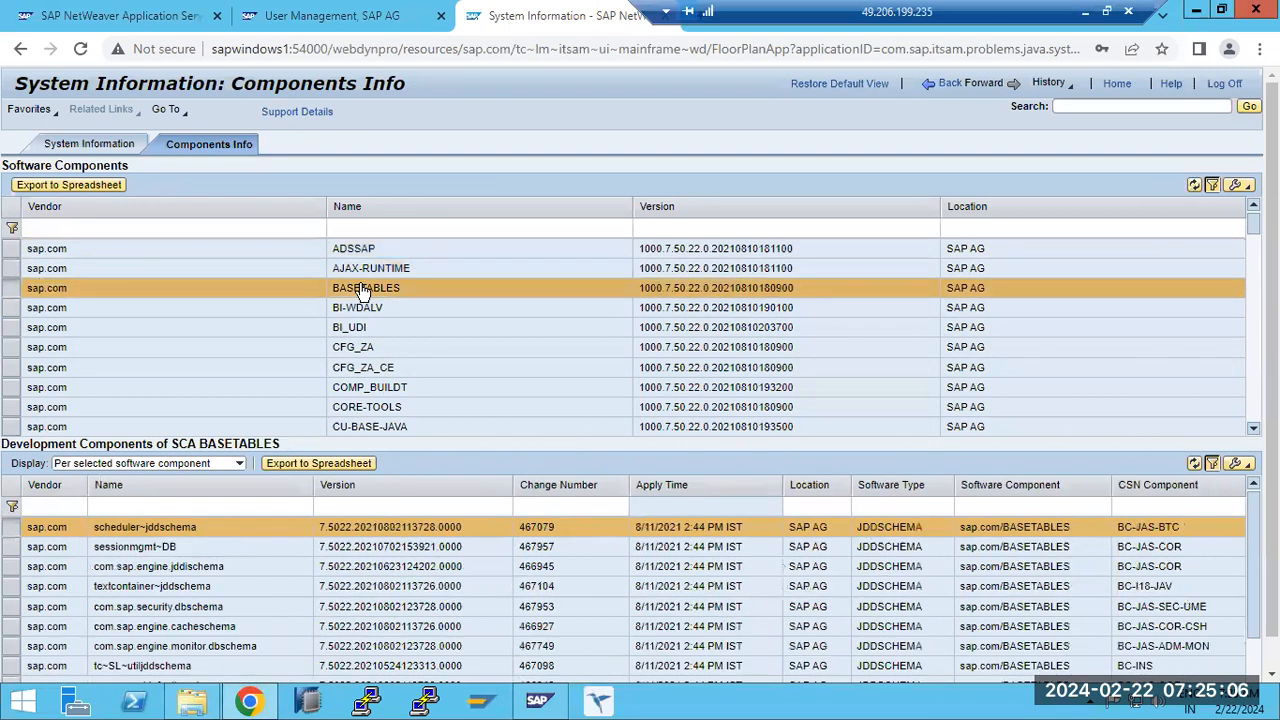
left_click(382, 410)
scroll(382, 414, "down", 5)
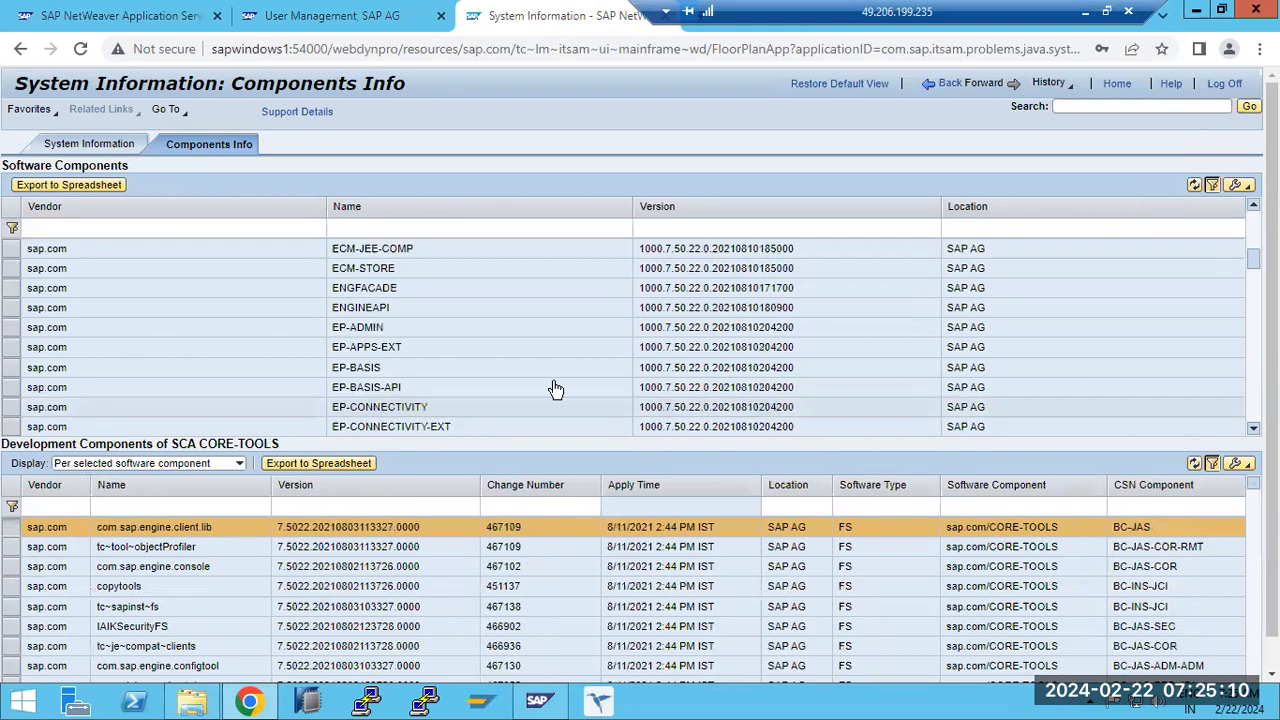
left_click(355, 387)
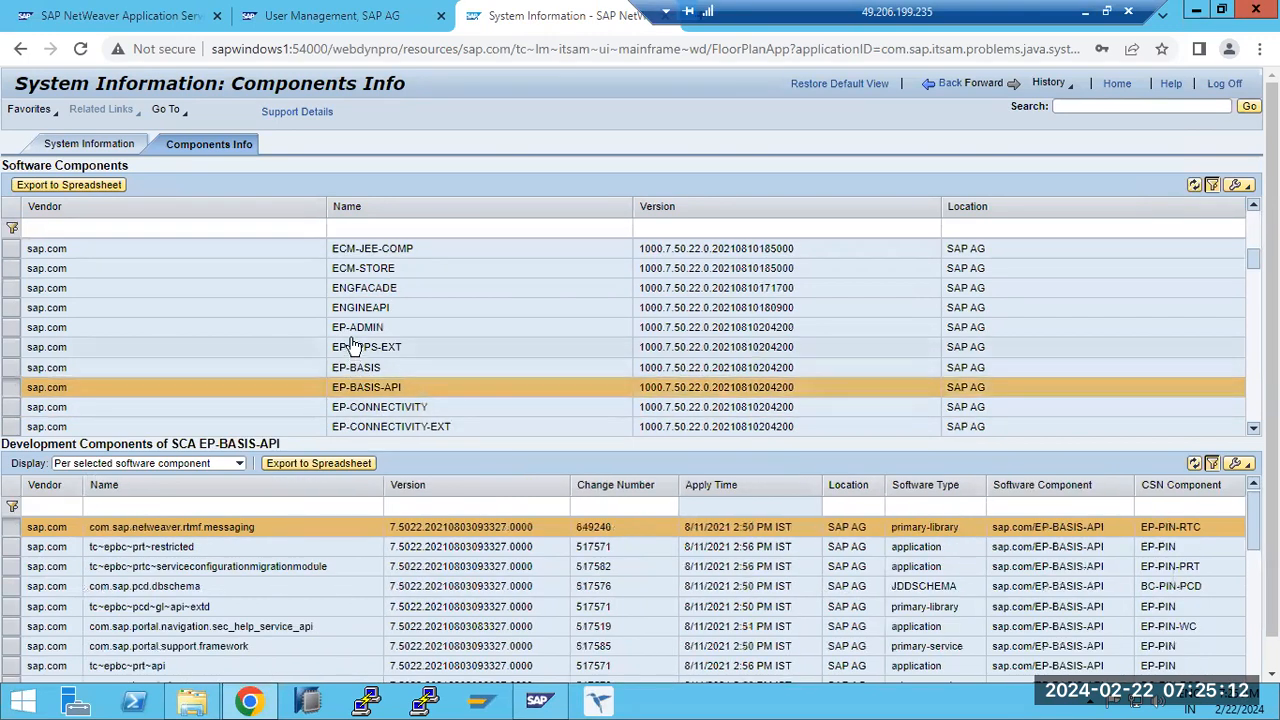
- Look through the rest of the software components list and inspect the versions of AJAX-RUNTIME and BASETABLES
scroll(362, 393, "down", 5)
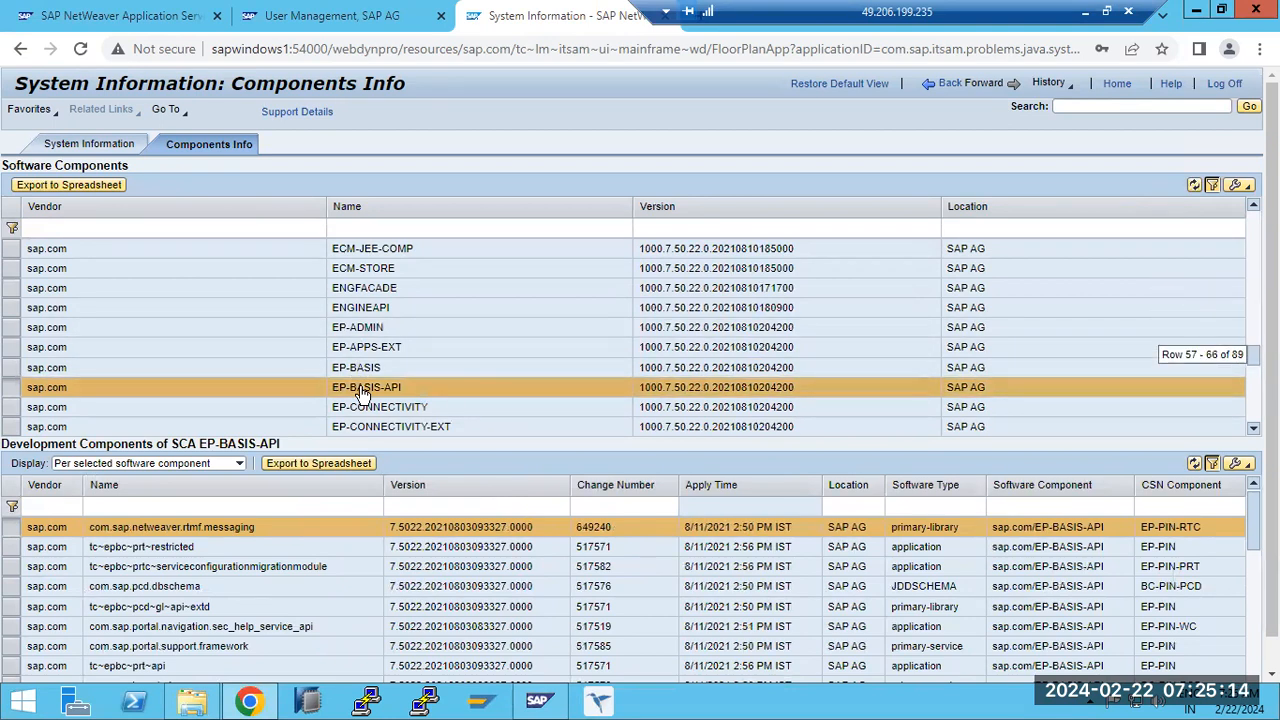
scroll(362, 395, "up", 9)
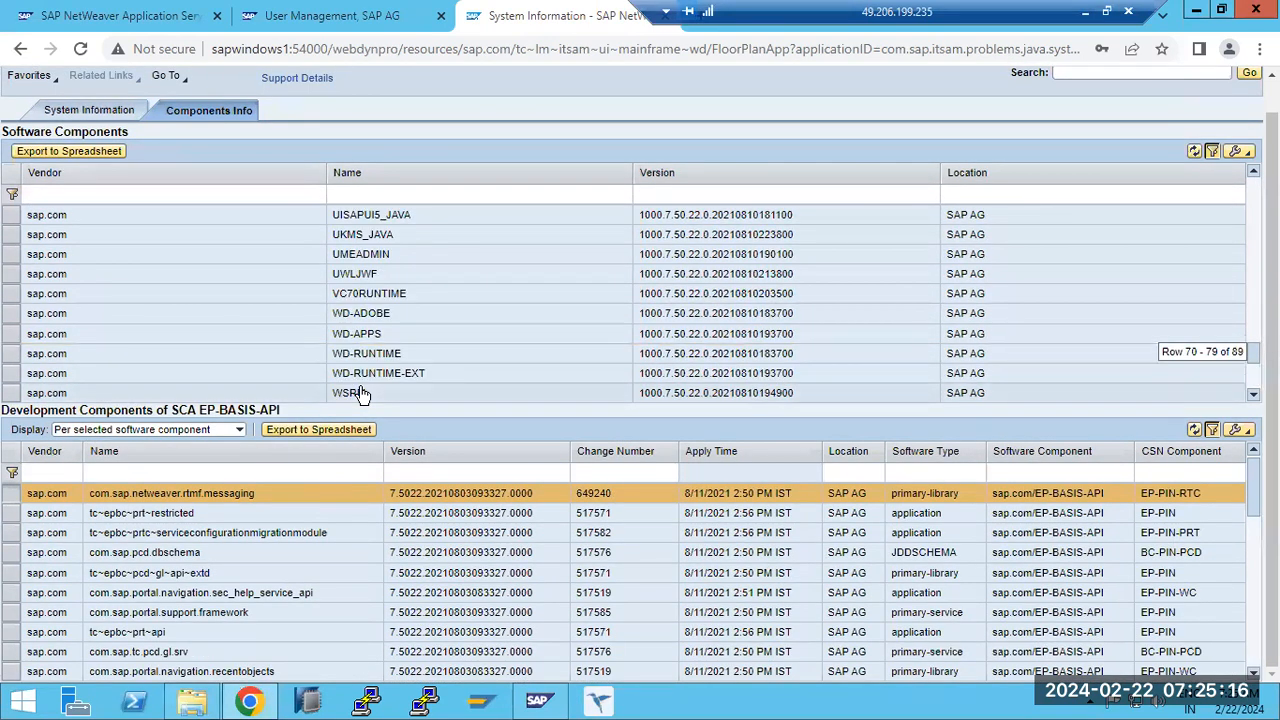
scroll(362, 393, "up", 2)
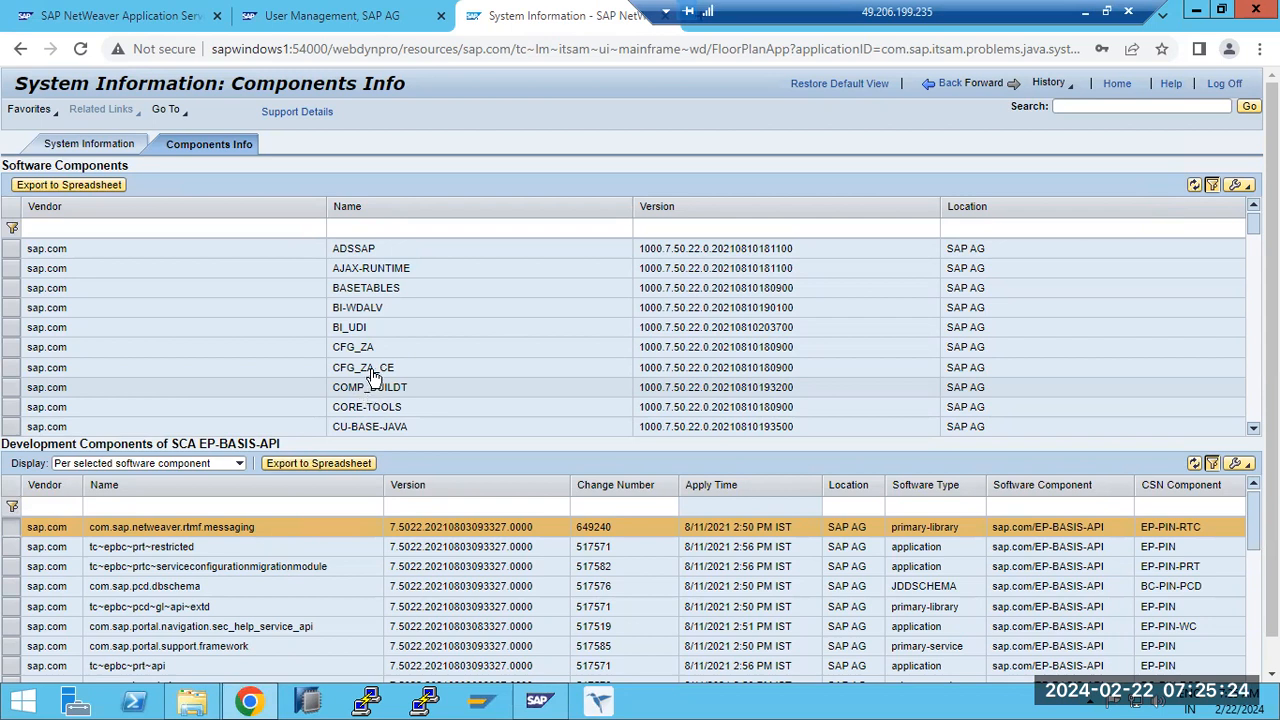
left_click(377, 274)
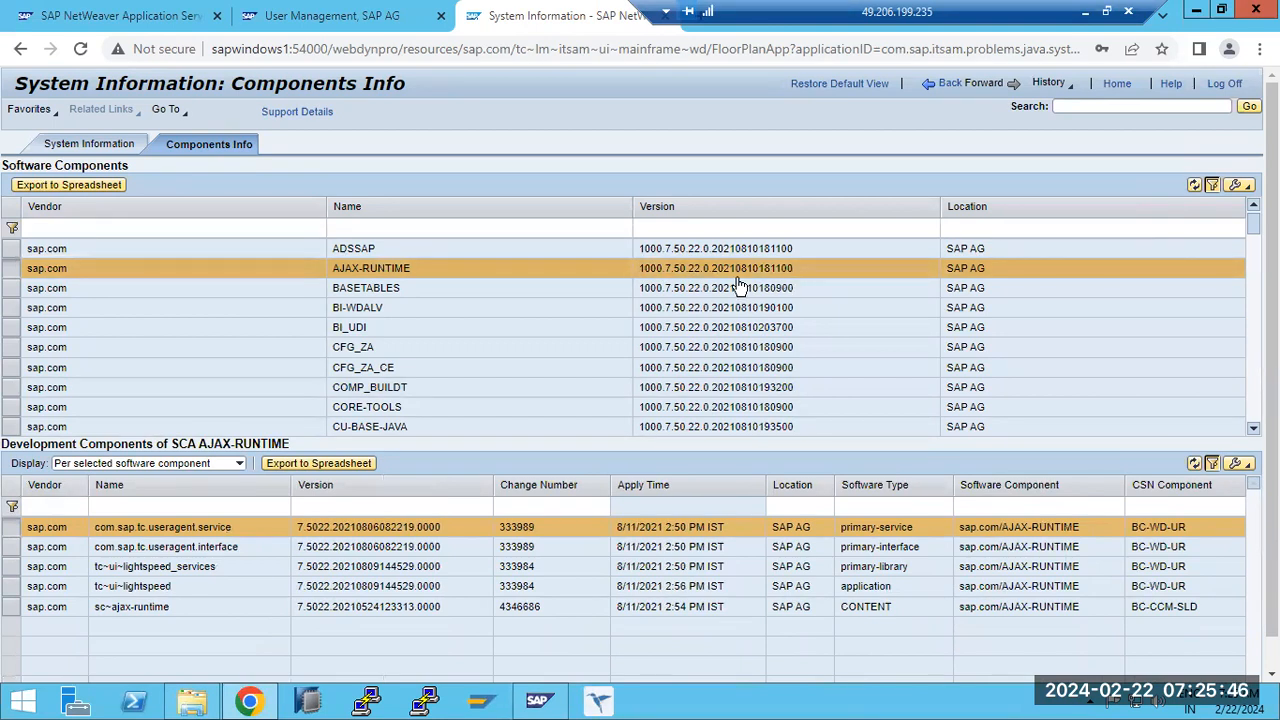
left_click(368, 293)
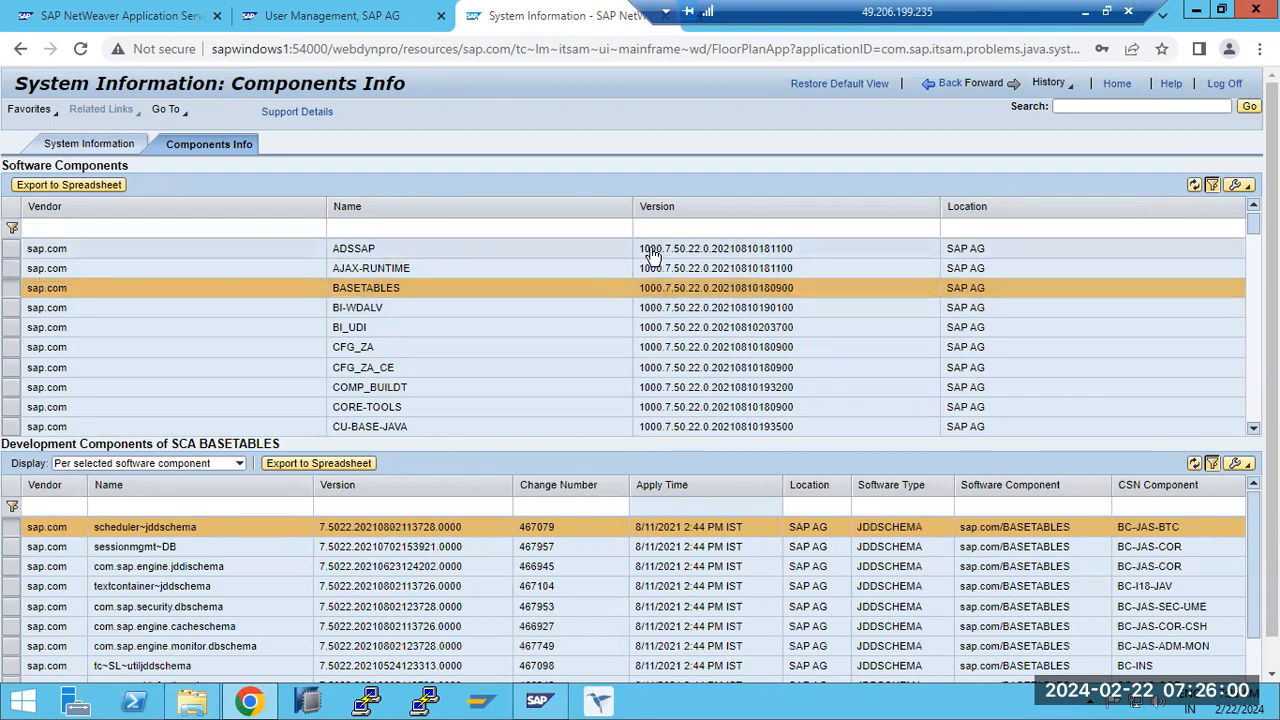
- Copy the AJAX-RUNTIME version string 1000.7.50.22.0.20210810181100 into a new wide text box in Paint on the local desktop
left_click(388, 271)
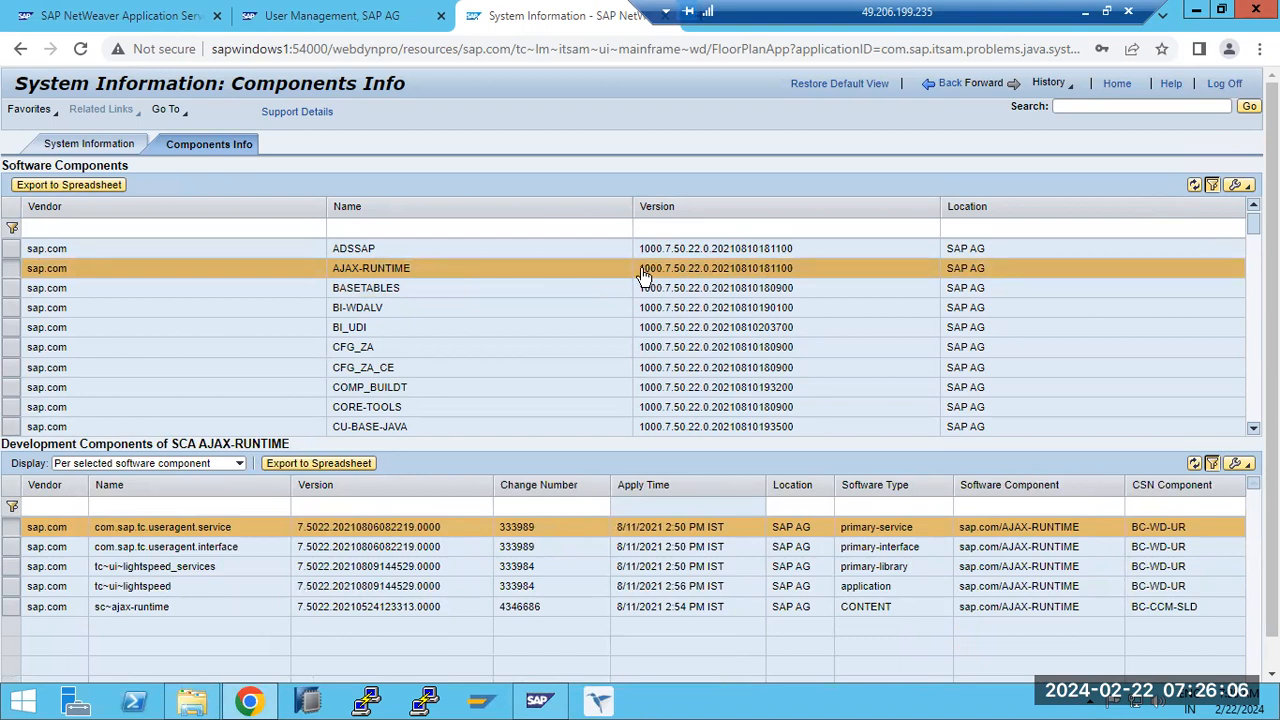
left_click_drag(640, 276, 660, 276)
left_click_drag(707, 277, 789, 273)
key("ctrl+c")
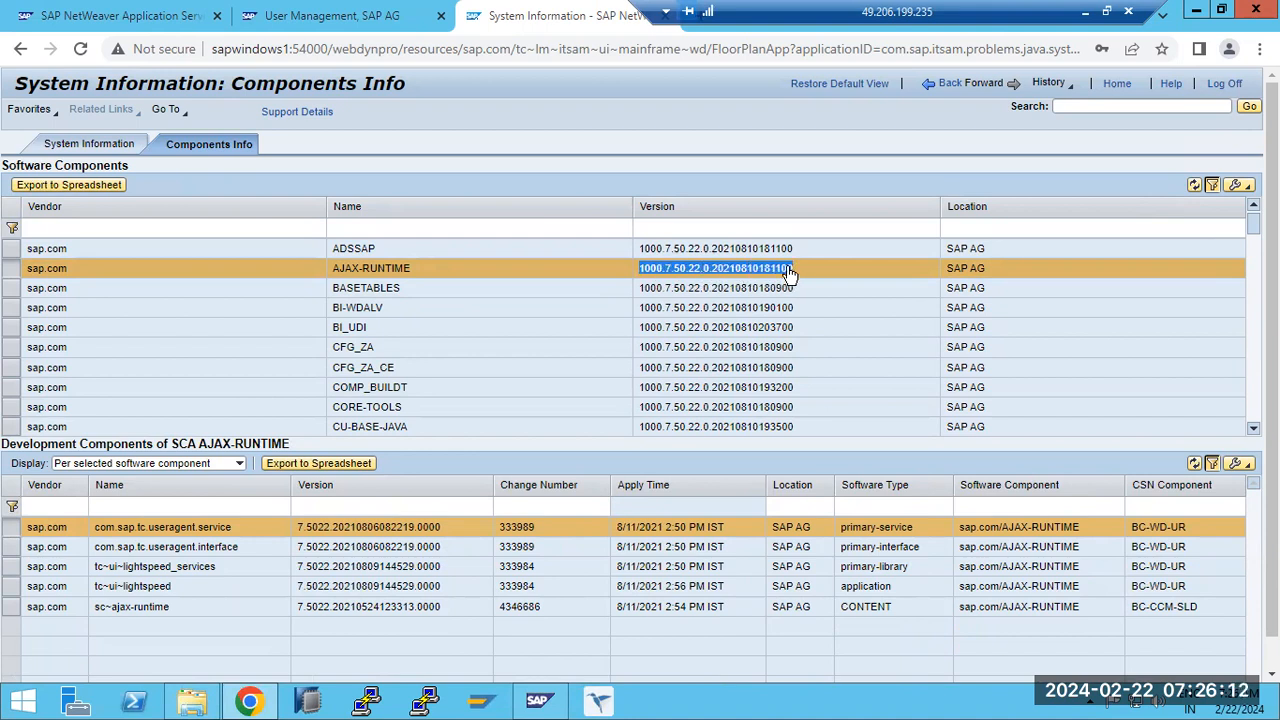
left_click(1085, 12)
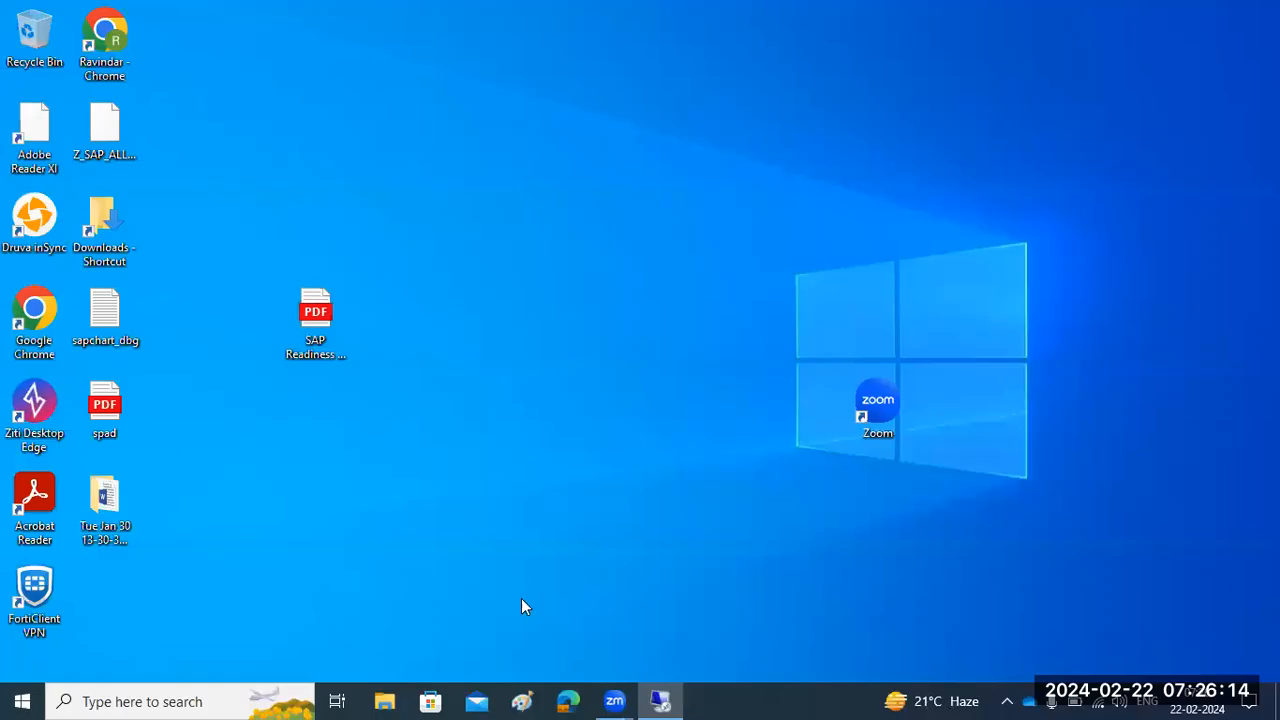
left_click(522, 701)
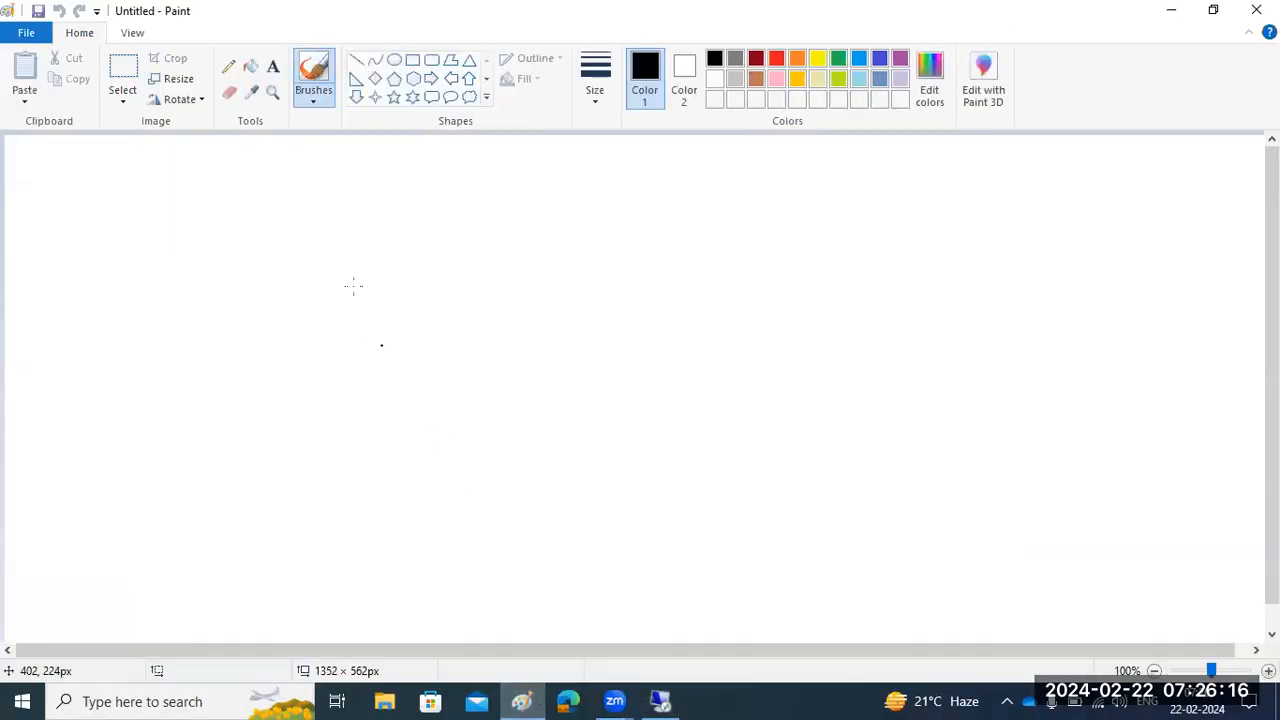
left_click(272, 66)
left_click_drag(68, 196, 778, 376)
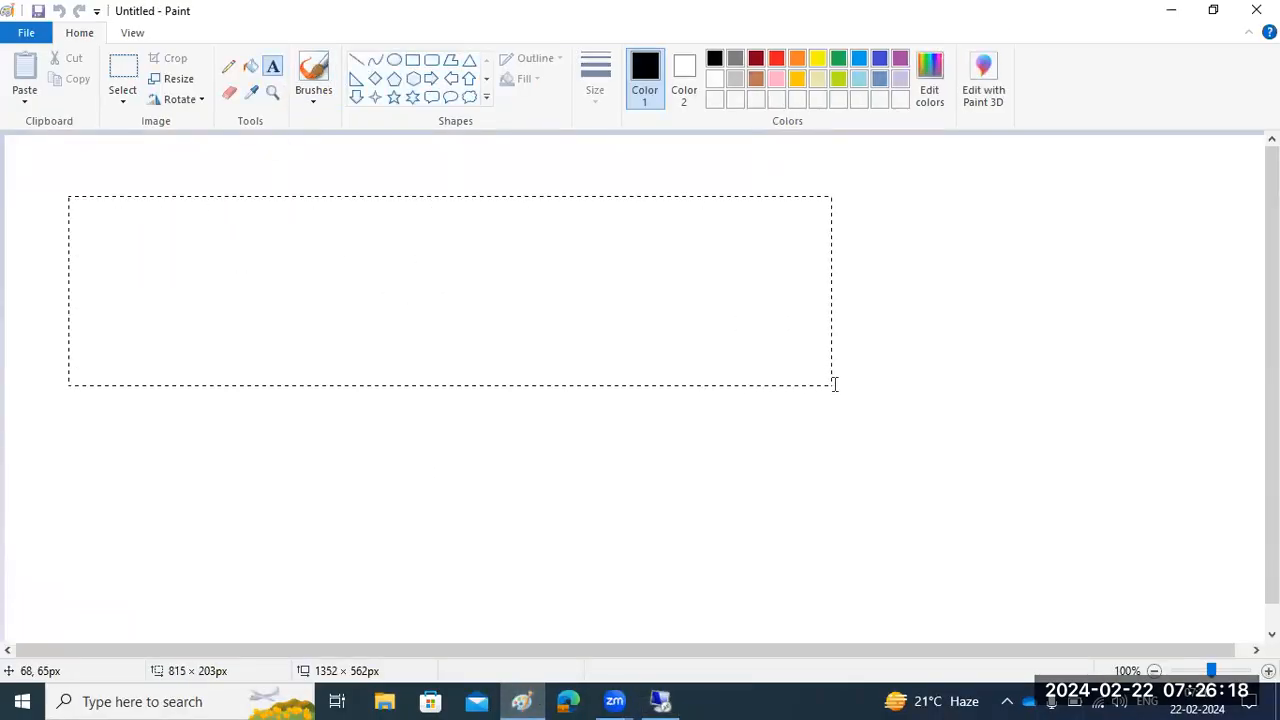
key("ctrl+v")
- Below the version string, after a blank line, add the lines "1000 - 1.0" and "7.50 : SAP NW 7.50"
key("Return")
key("Return")
type("1000")
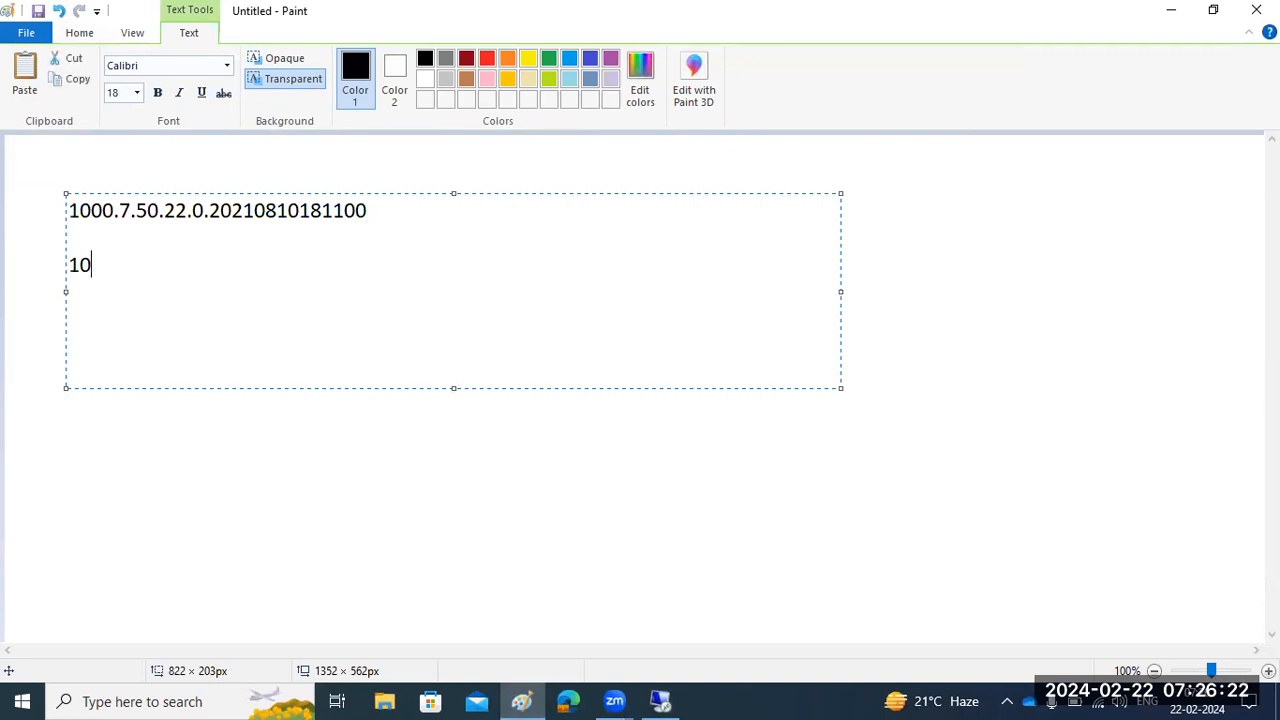
type(" - 1.0 7.")
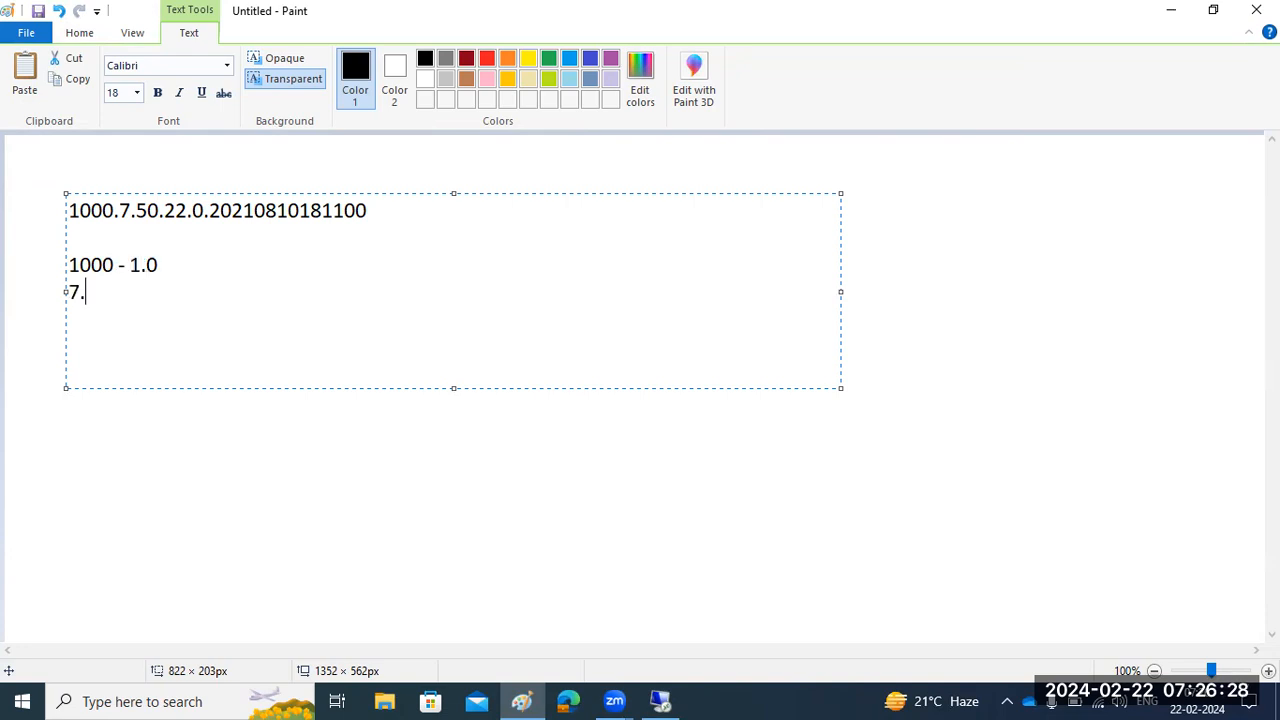
type("50 : SAP NW 7.50")
- Add the lines "22 - SP22" and "0 - PL 0" to explain the support package and patch level
key("Return")
type("SP")
key("BackSpace")
key("BackSpace")
type("22 - SP22")
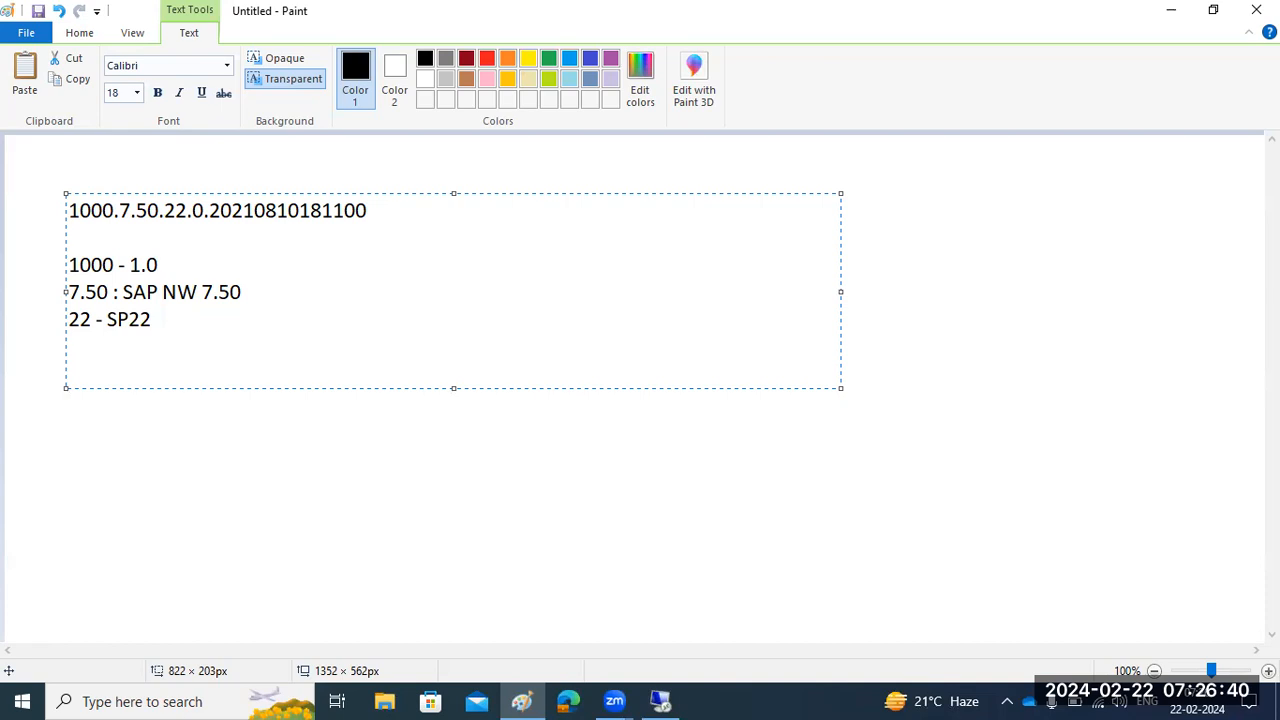
key("Return")
type("0 - PL 0")
key("Return")
type("2021")
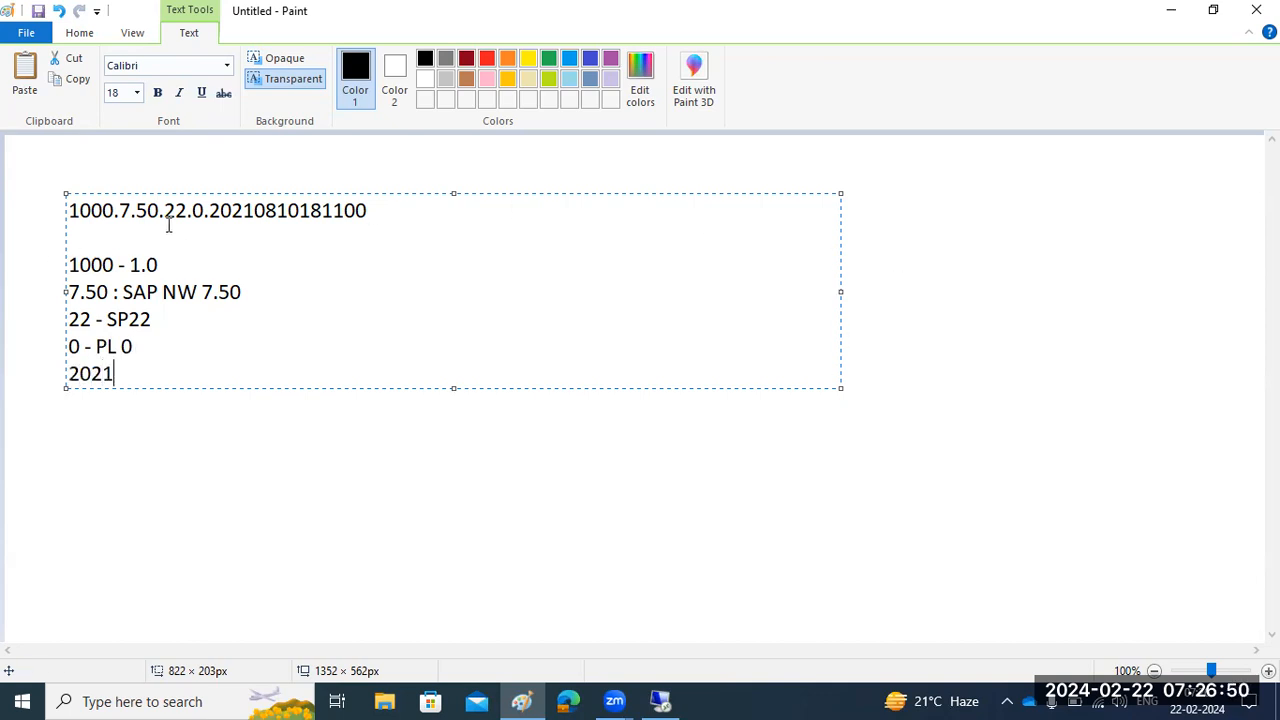
left_click_drag(209, 212, 367, 209)
key("ctrl+c")
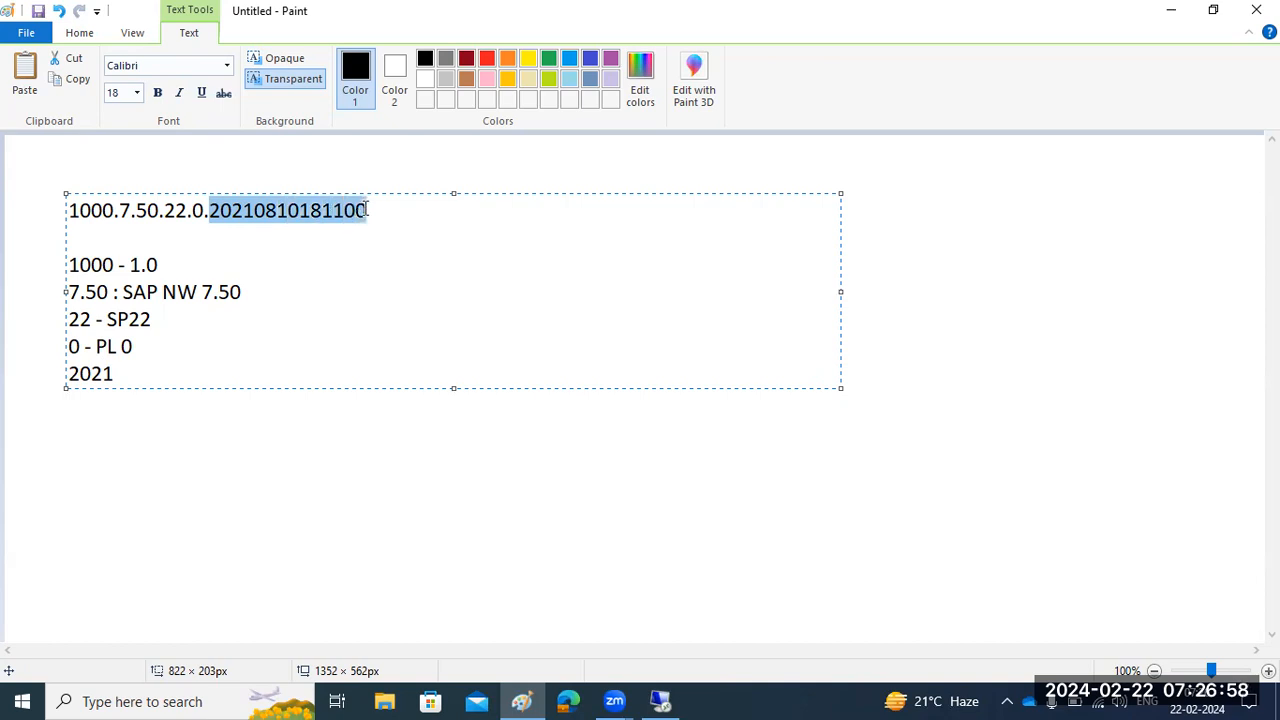
left_click(149, 377)
left_click_drag(149, 377, 68, 373)
key("ctrl+v")
type("-2021 -10-")
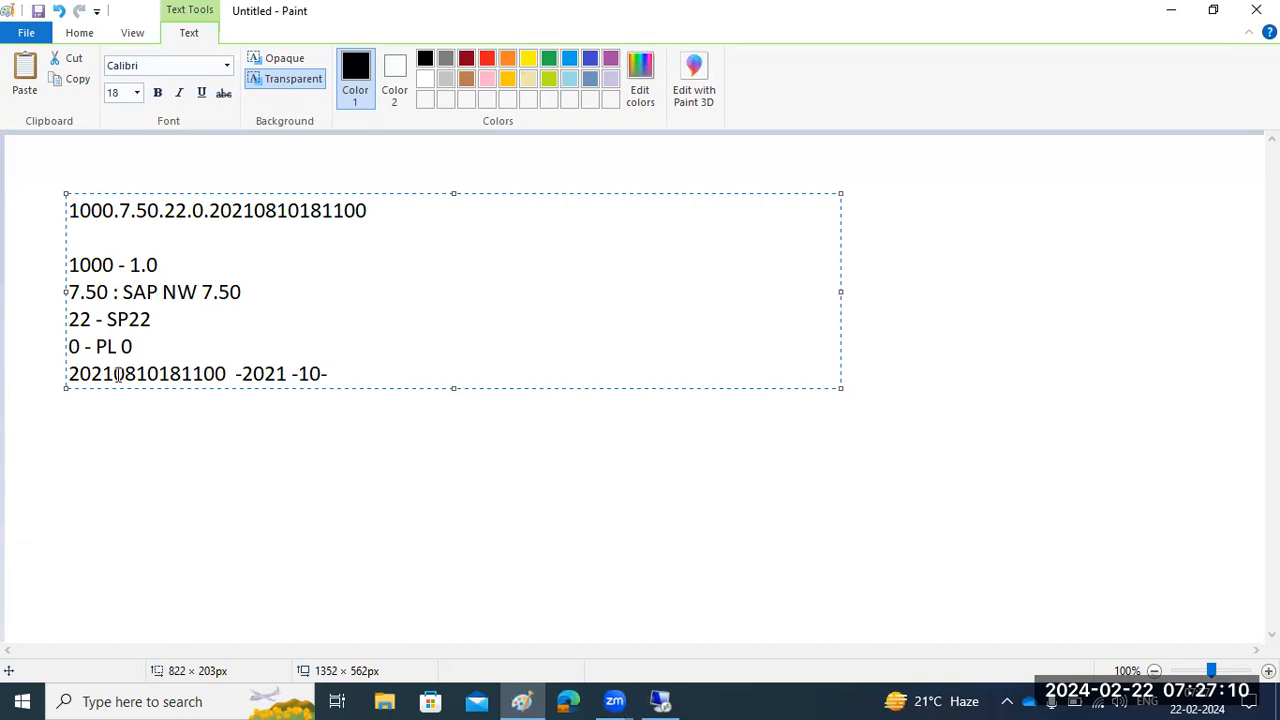
left_click_drag(113, 376, 148, 376)
left_click_drag(322, 376, 298, 376)
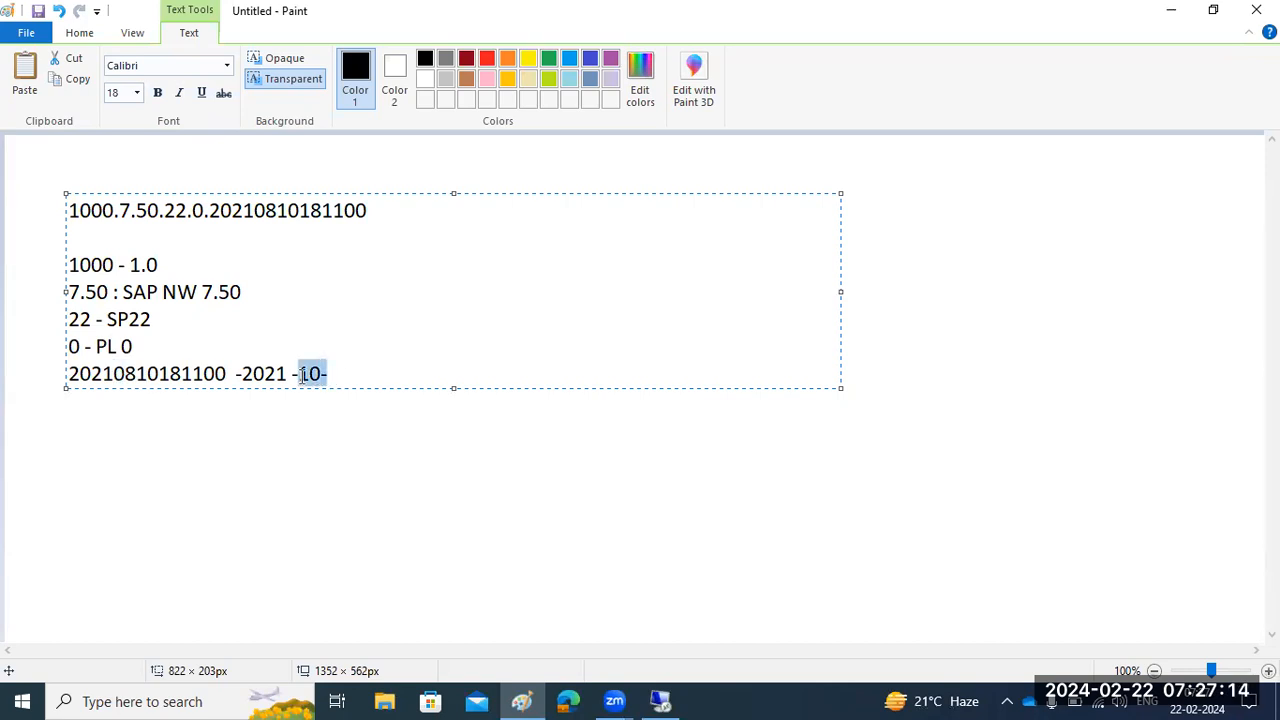
key("BackSpace")
key("BackSpace")
key("BackSpace")
key("BackSpace")
key("BackSpace")
key("BackSpace")
key("BackSpace")
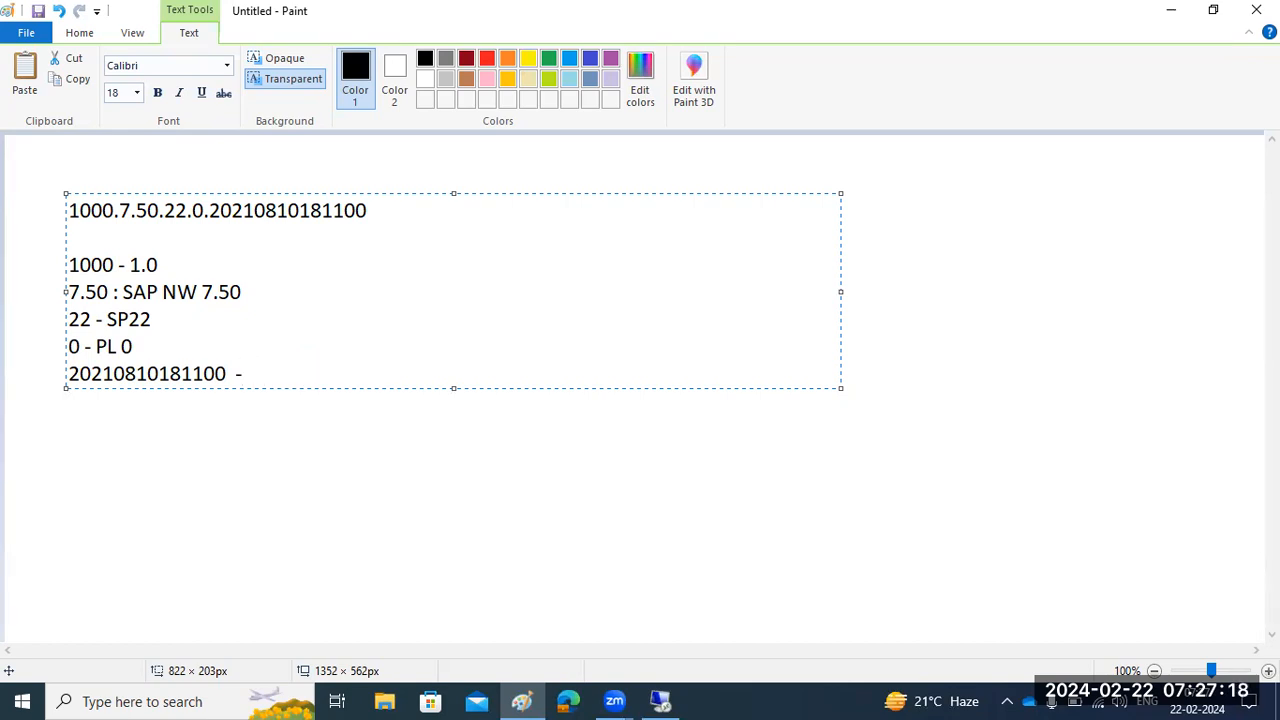
type("AUGUST")
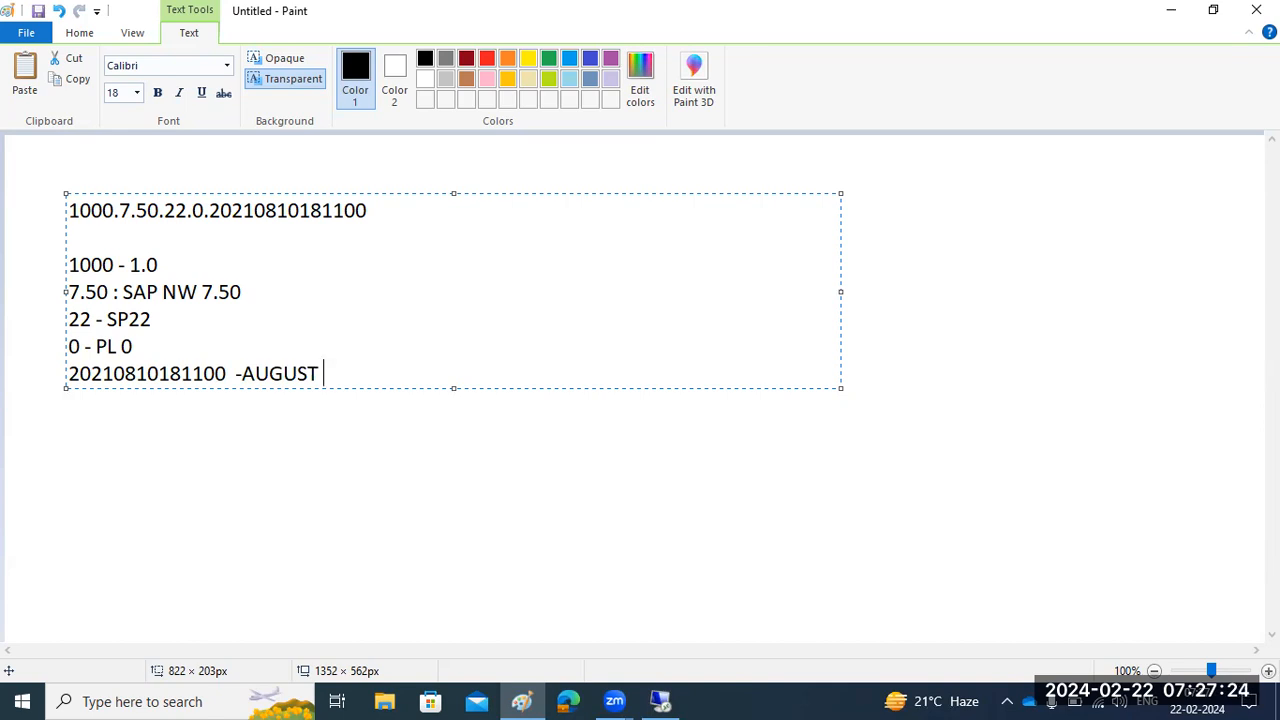
type("  10th, 2021")
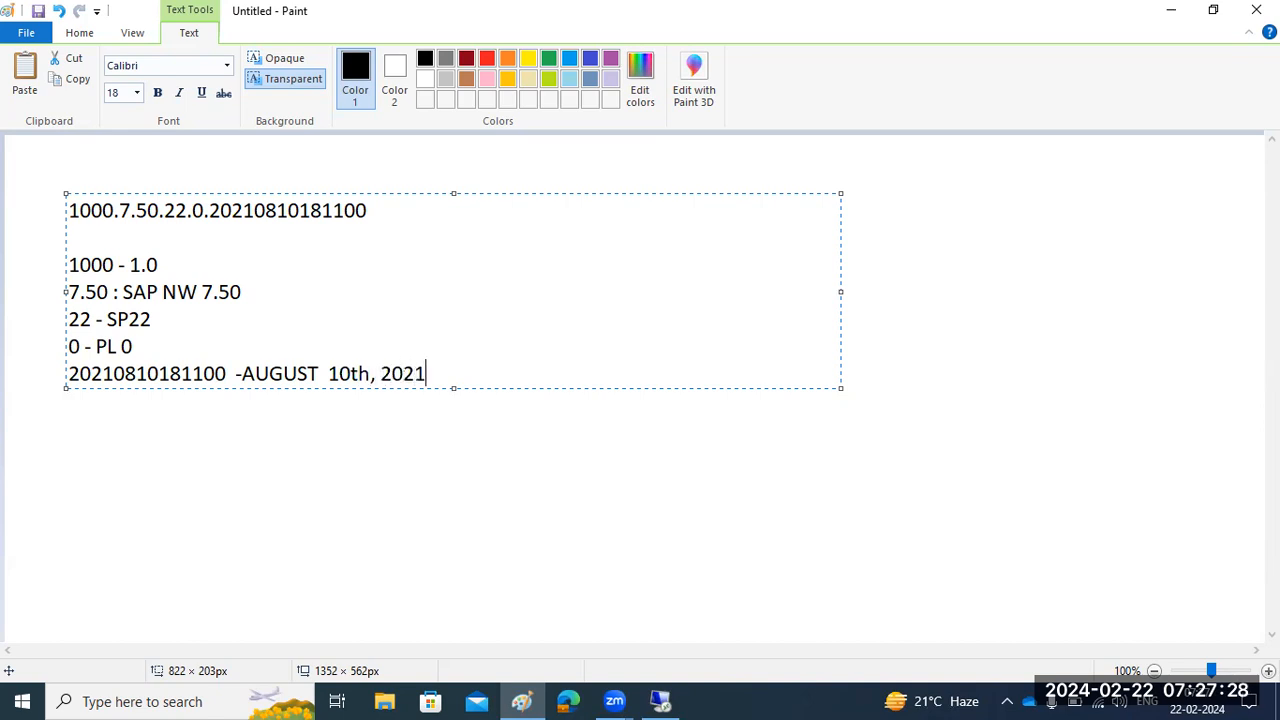
type(" -")
- Append the time " - 18 :11" to the timestamp line, and highlight the explanation and the full version string
left_click_drag(157, 374, 192, 374)
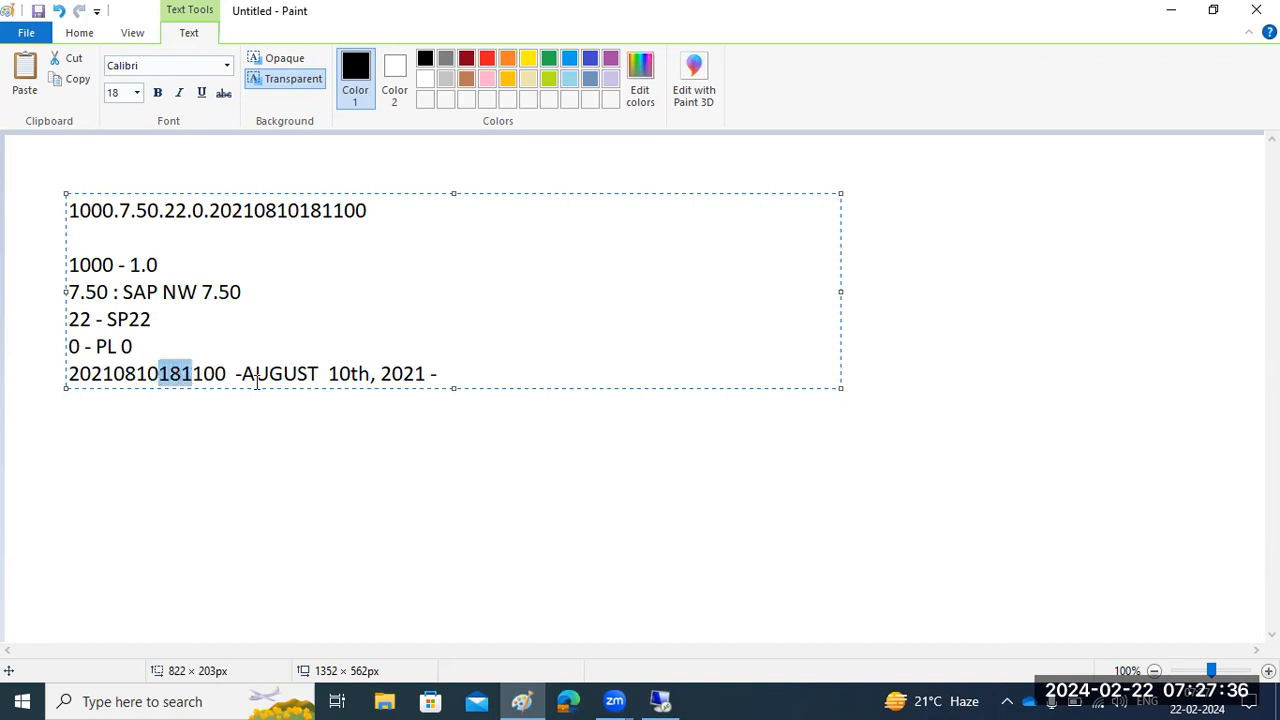
left_click(470, 381)
type("18")
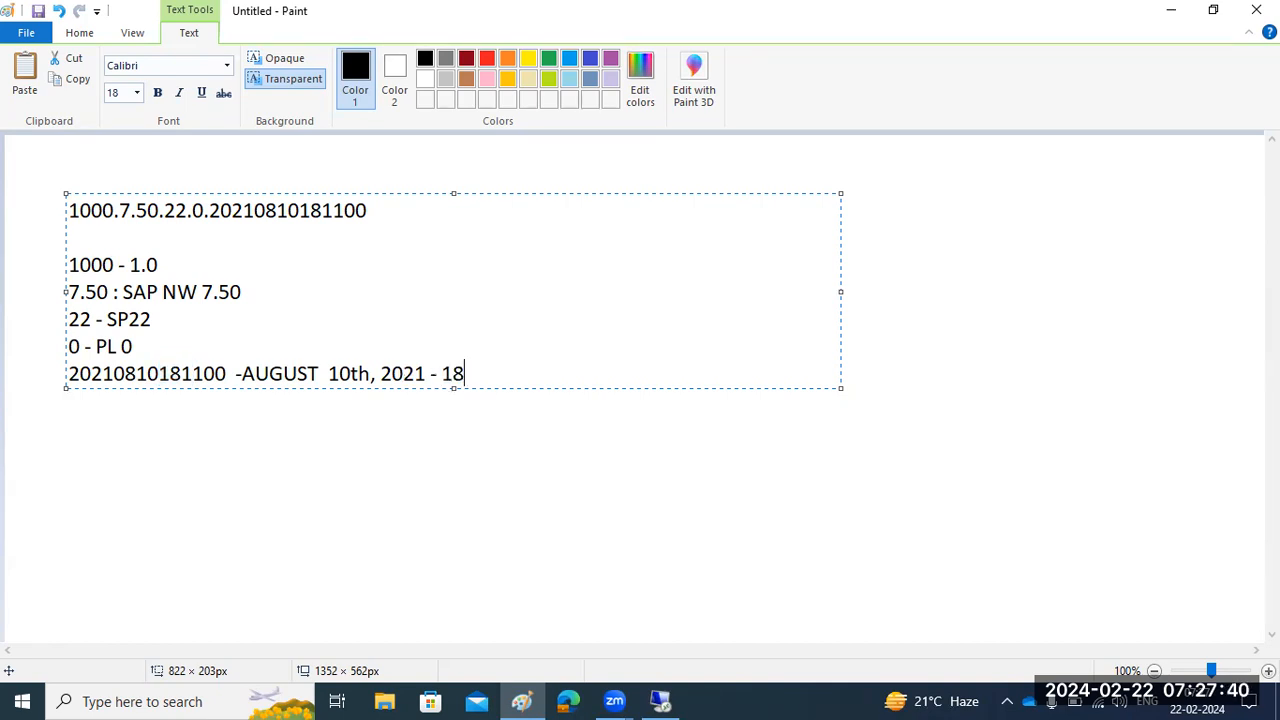
type(" :11")
left_click_drag(241, 373, 497, 374)
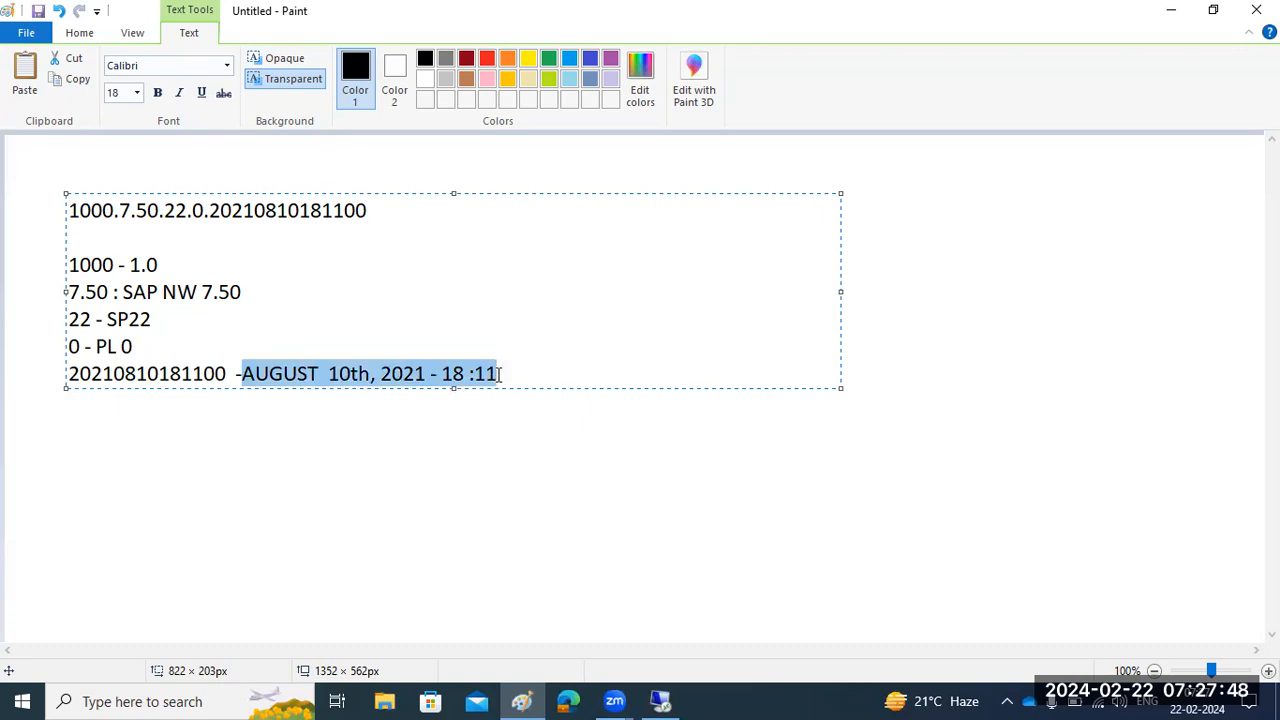
left_click(72, 210)
left_click_drag(72, 210, 397, 211)
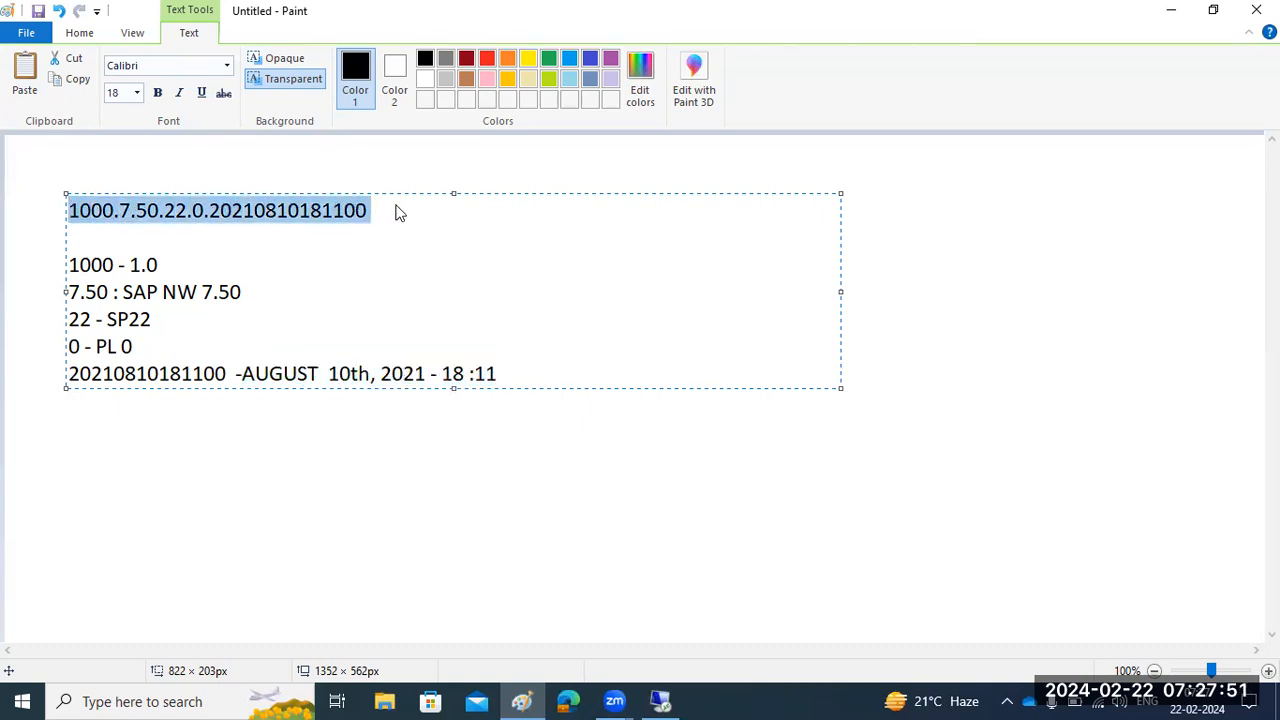
- Switch to the remote desktop's Components Info page and examine the versions of BASETABLES, COMP_BUILDT and WD-APPS in the software components list
left_click(662, 700)
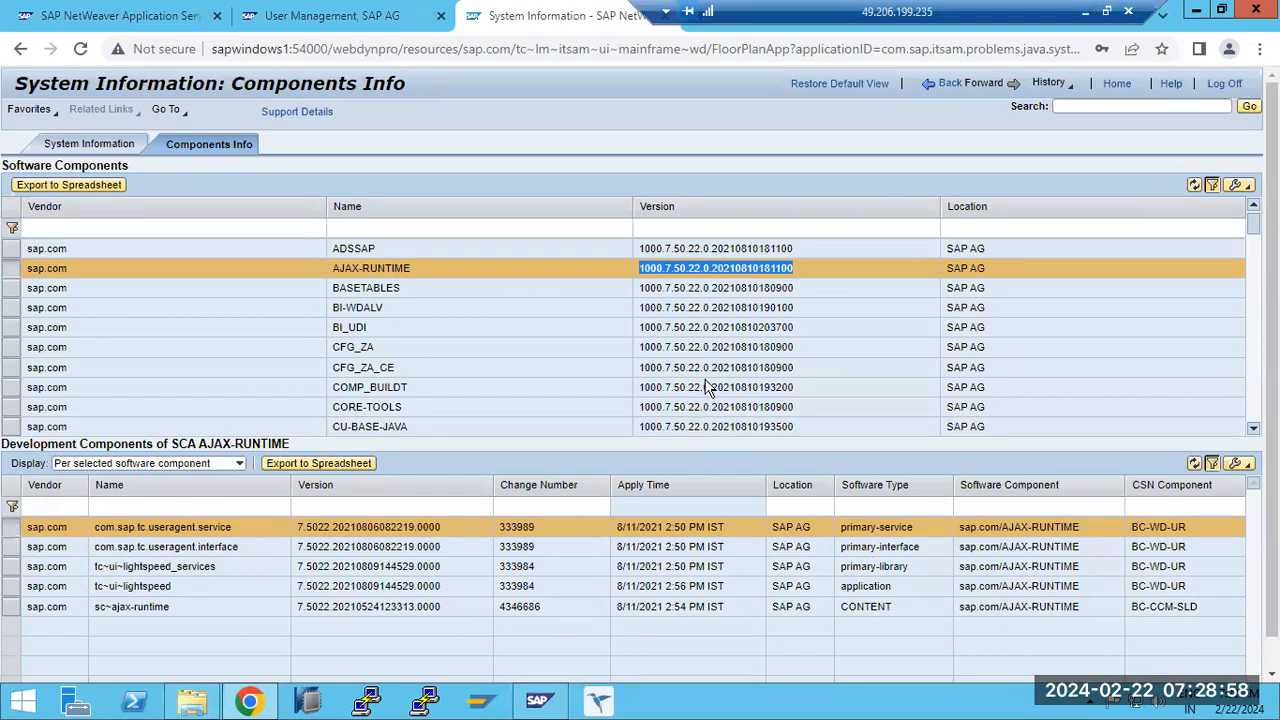
left_click(707, 290)
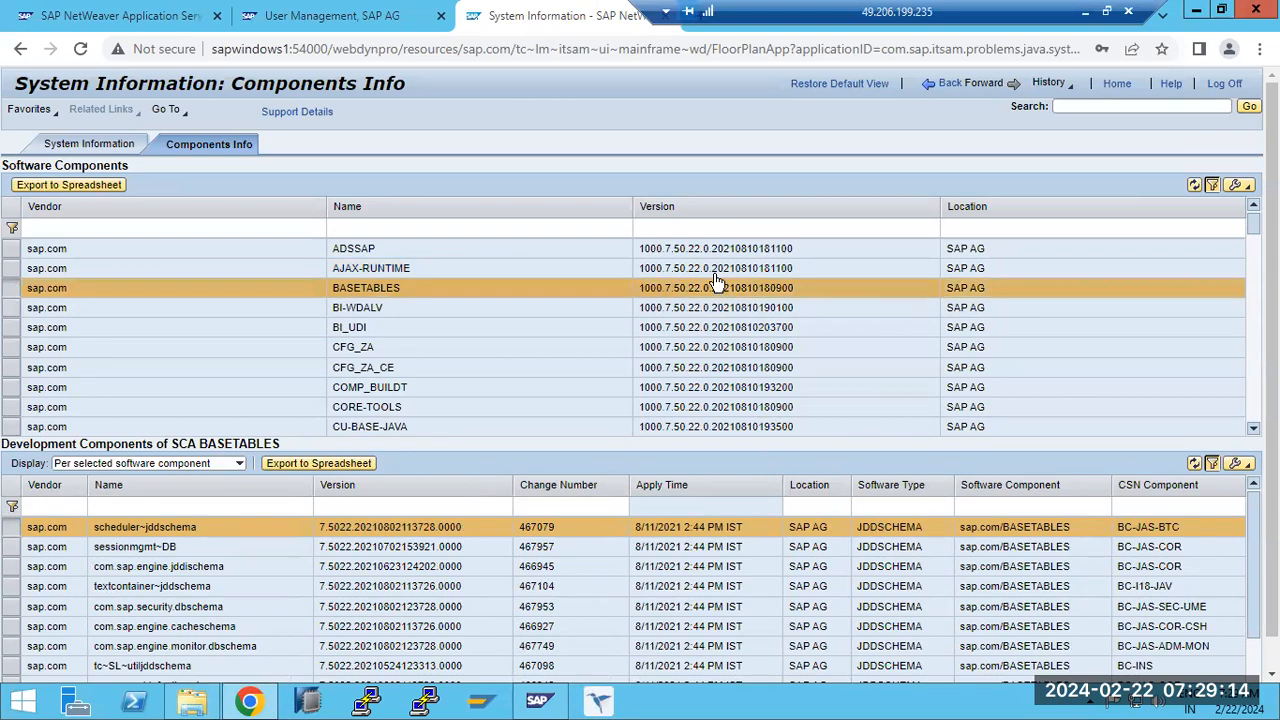
left_click(710, 393)
scroll(714, 385, "down", 5)
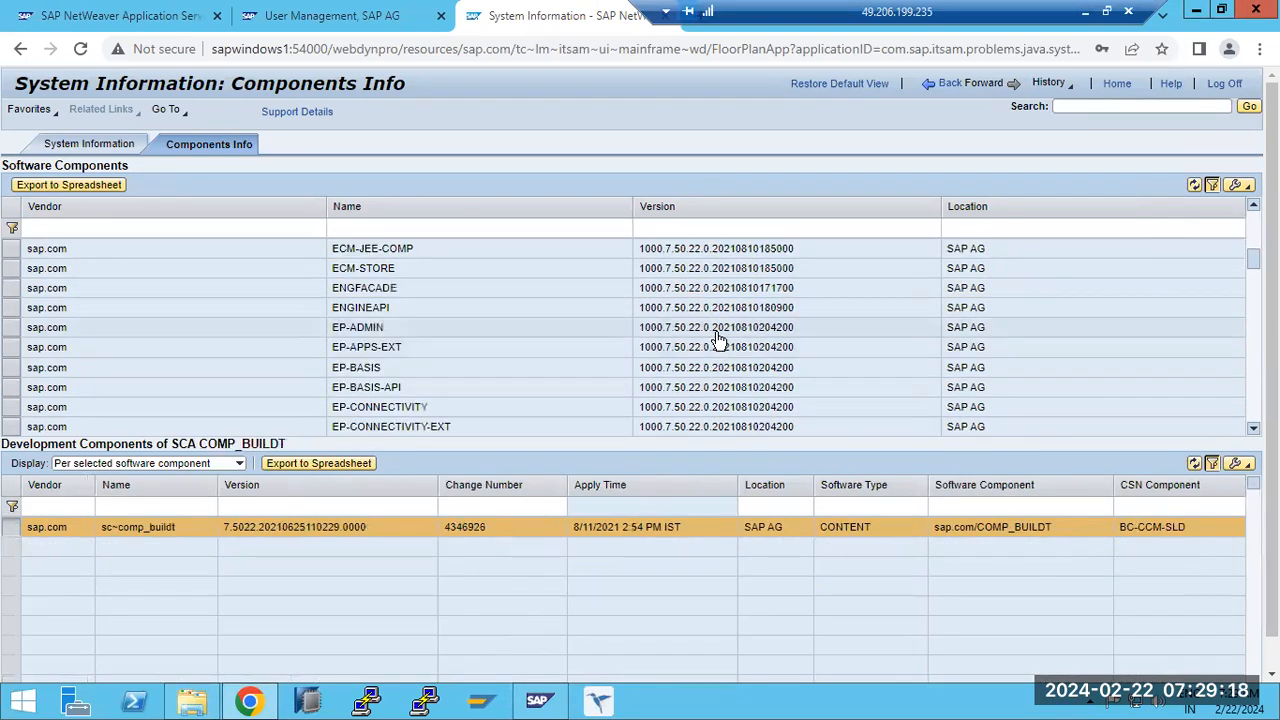
scroll(700, 345, "down", 10)
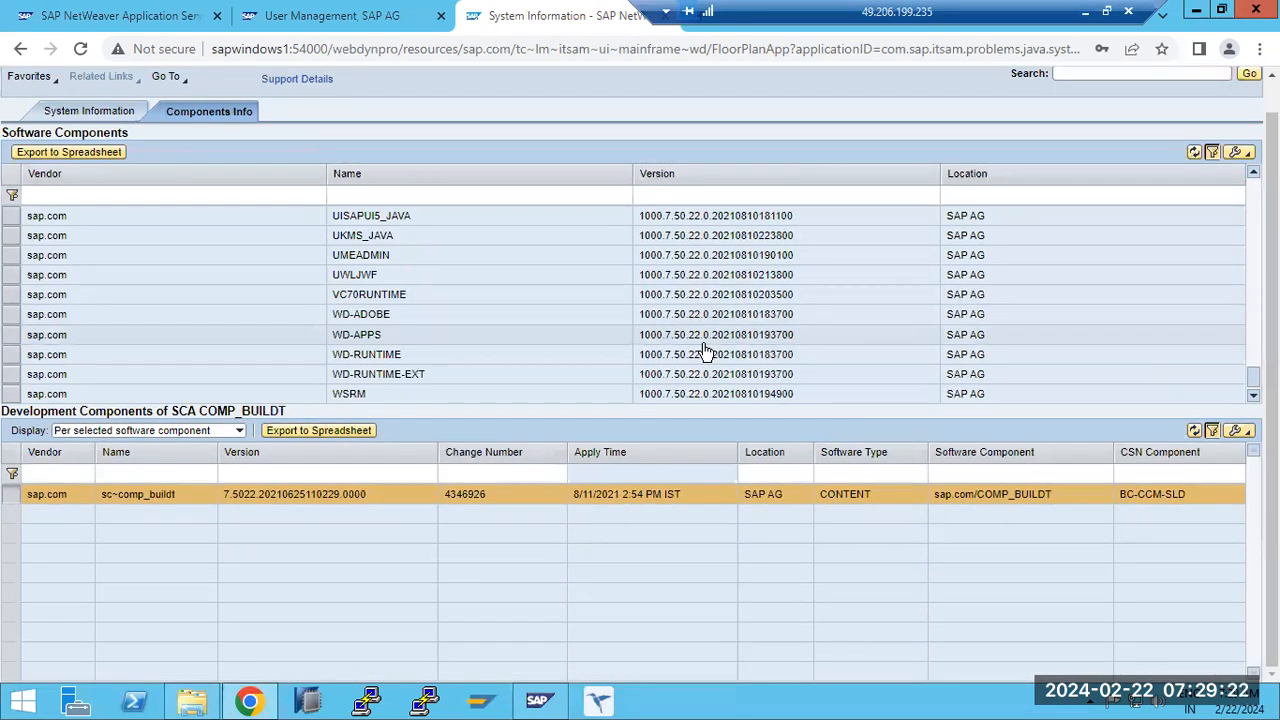
left_click(699, 338)
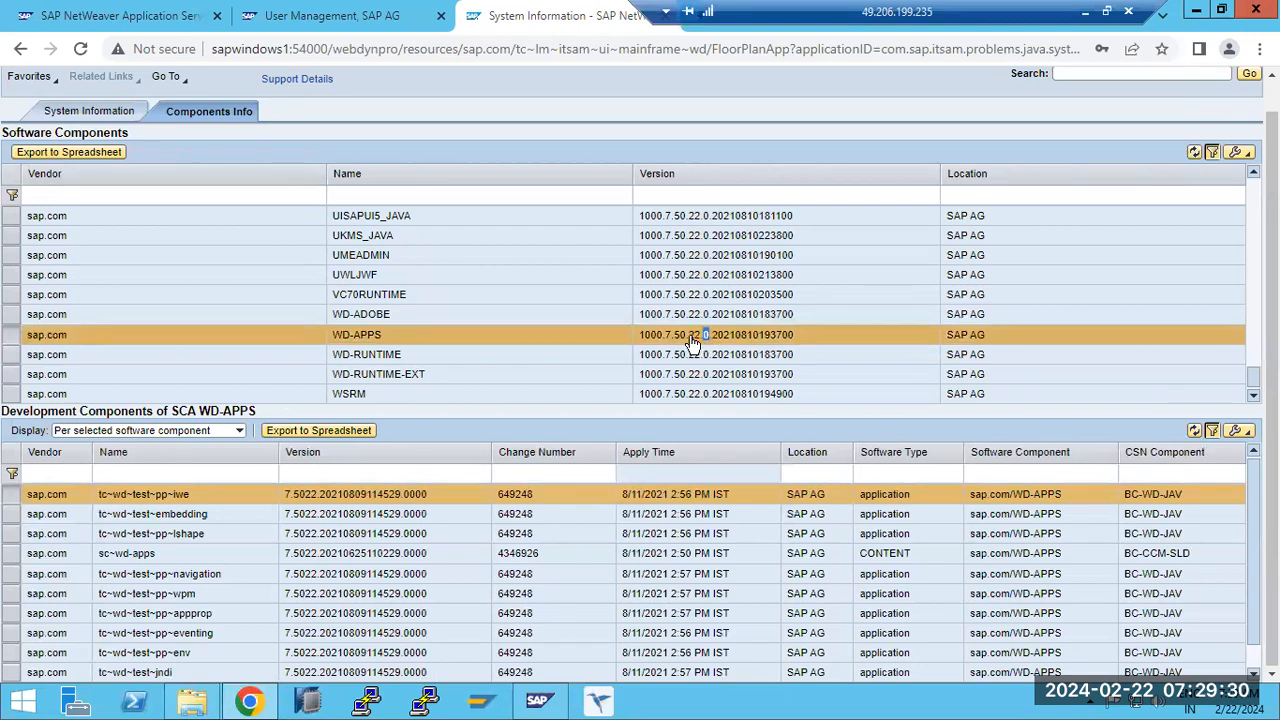
mouse_move(689, 337)
left_mouse_down()
mouse_move(700, 337)
mouse_move(660, 337)
mouse_move(682, 341)
left_mouse_up()
left_click_drag(689, 340, 709, 343)
scroll(707, 342, "up", 2)
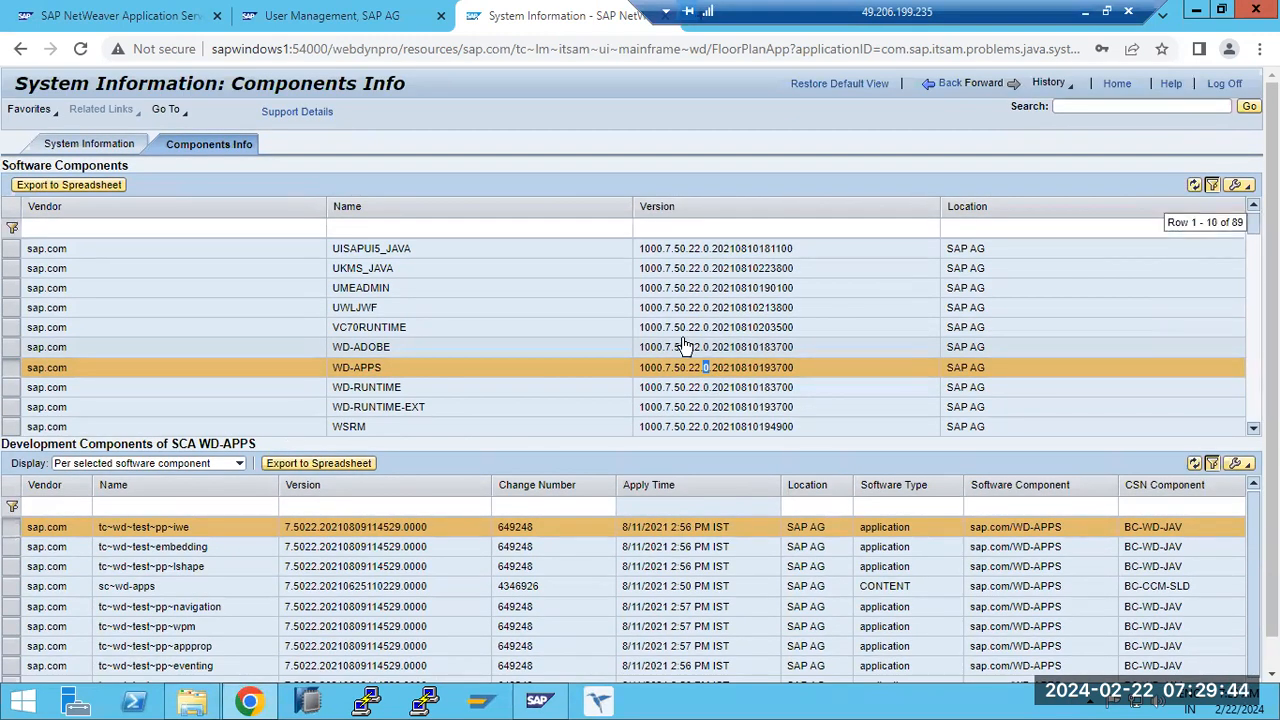
left_click(95, 145)
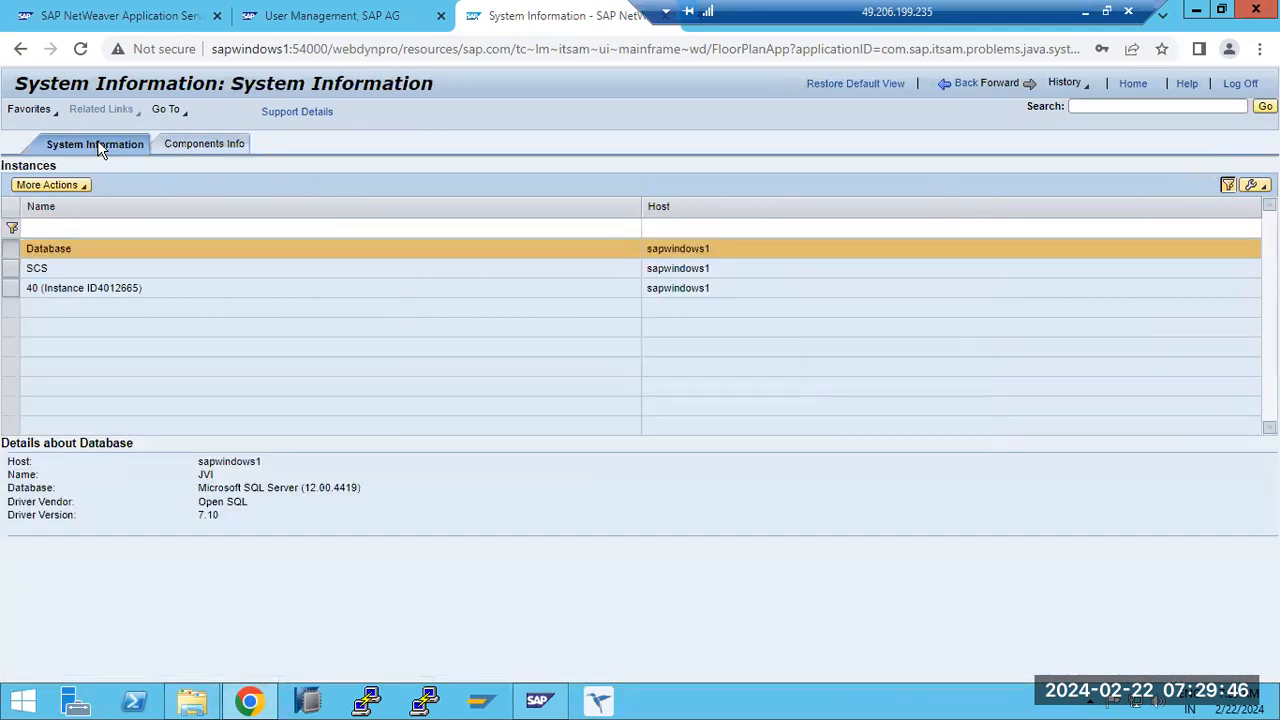
left_click(204, 144)
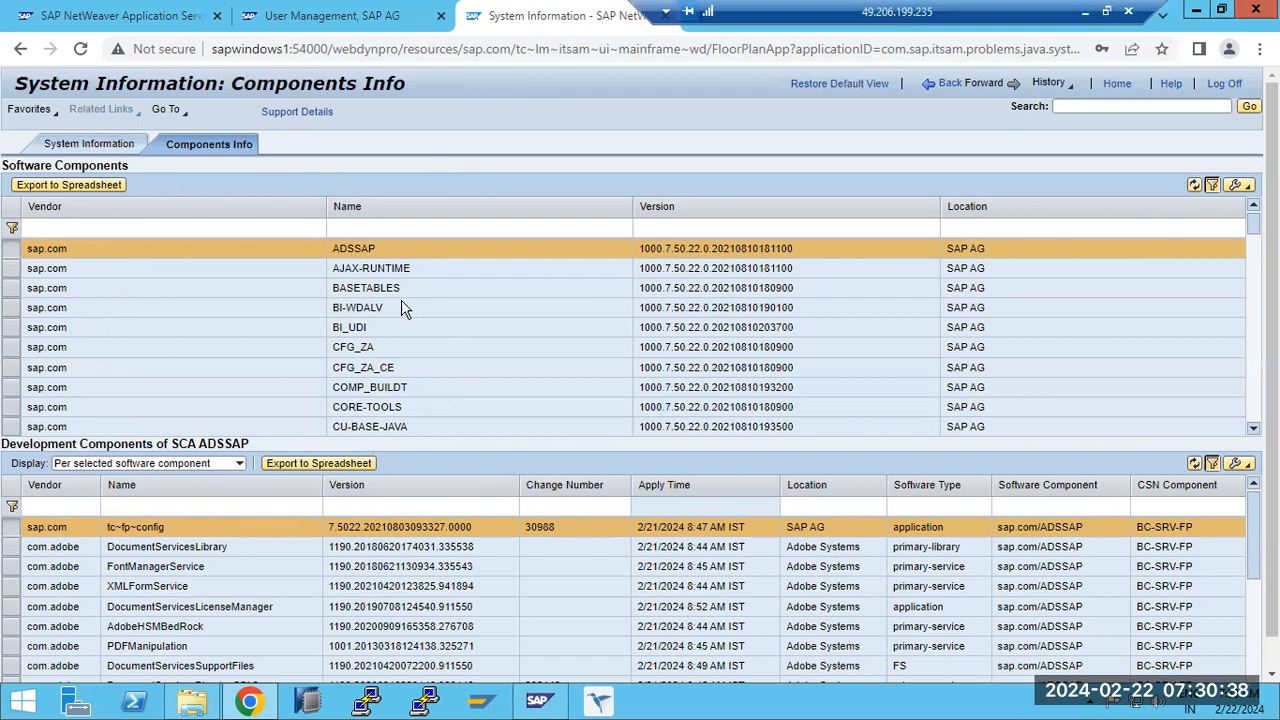
- Export the software components list to a spreadsheet and download JVI_SoftwareComponents.xls
left_click(380, 287)
left_click(376, 271)
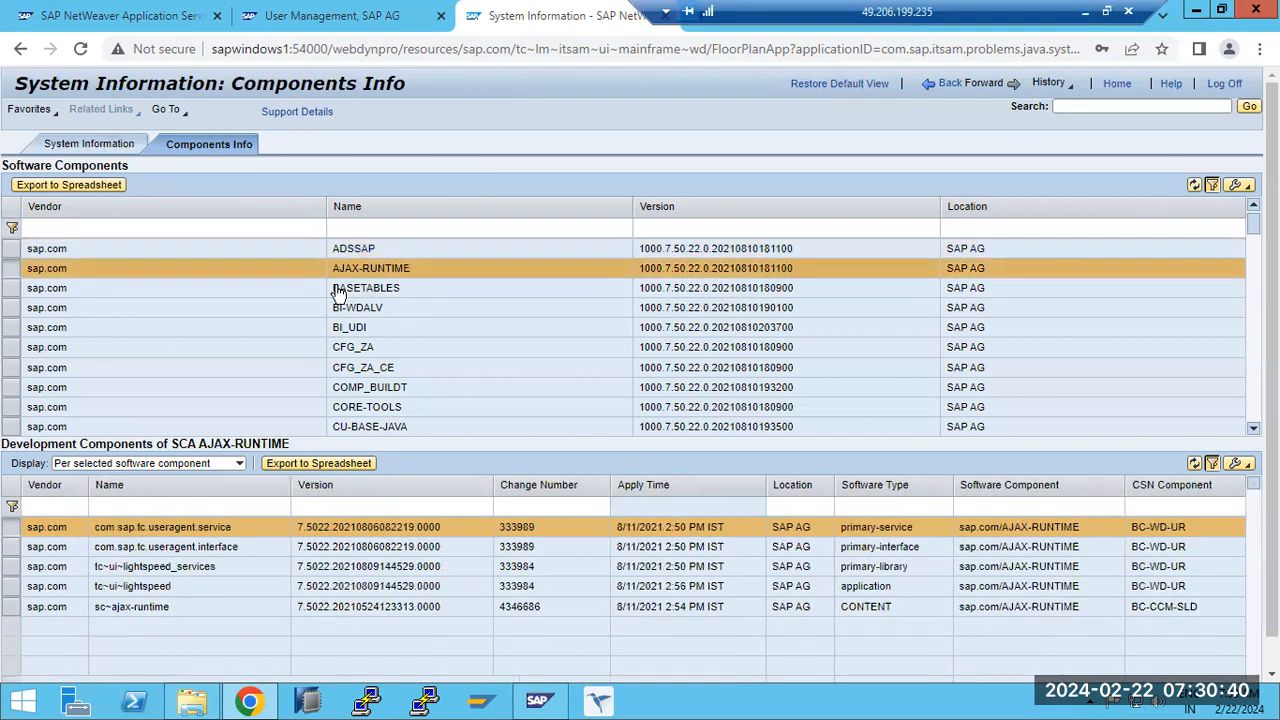
left_click(67, 186)
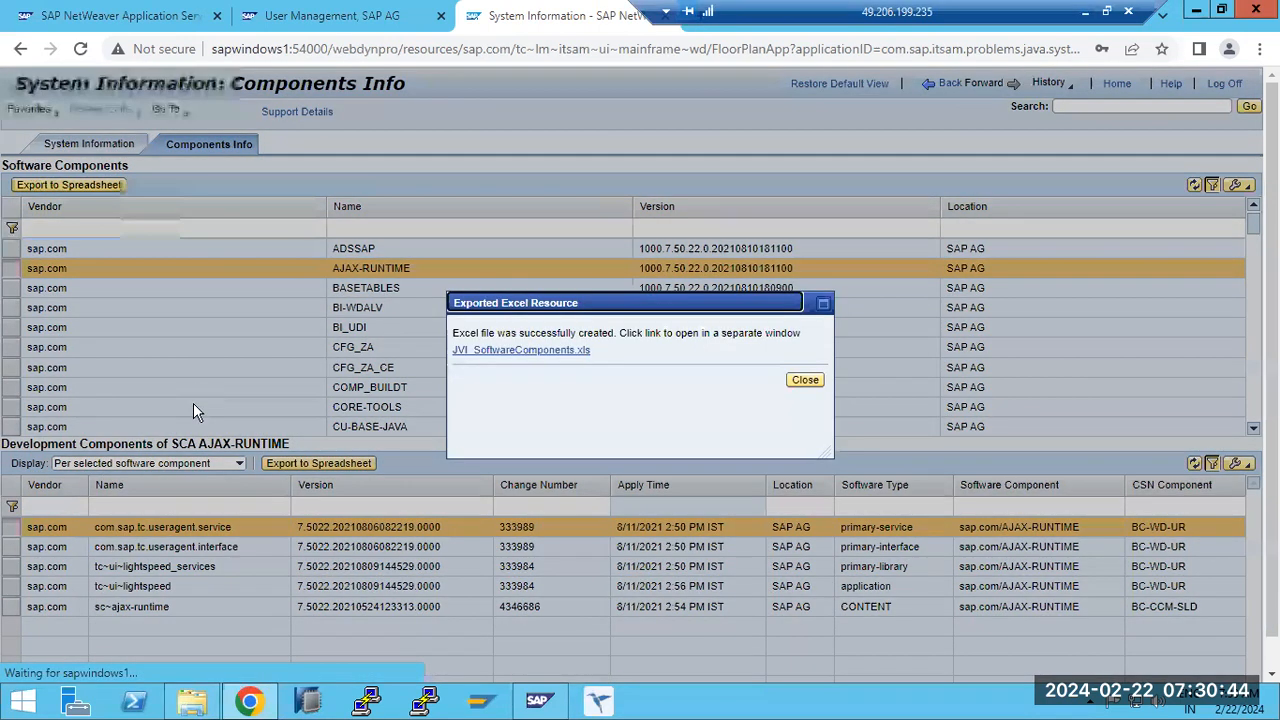
left_click(577, 352)
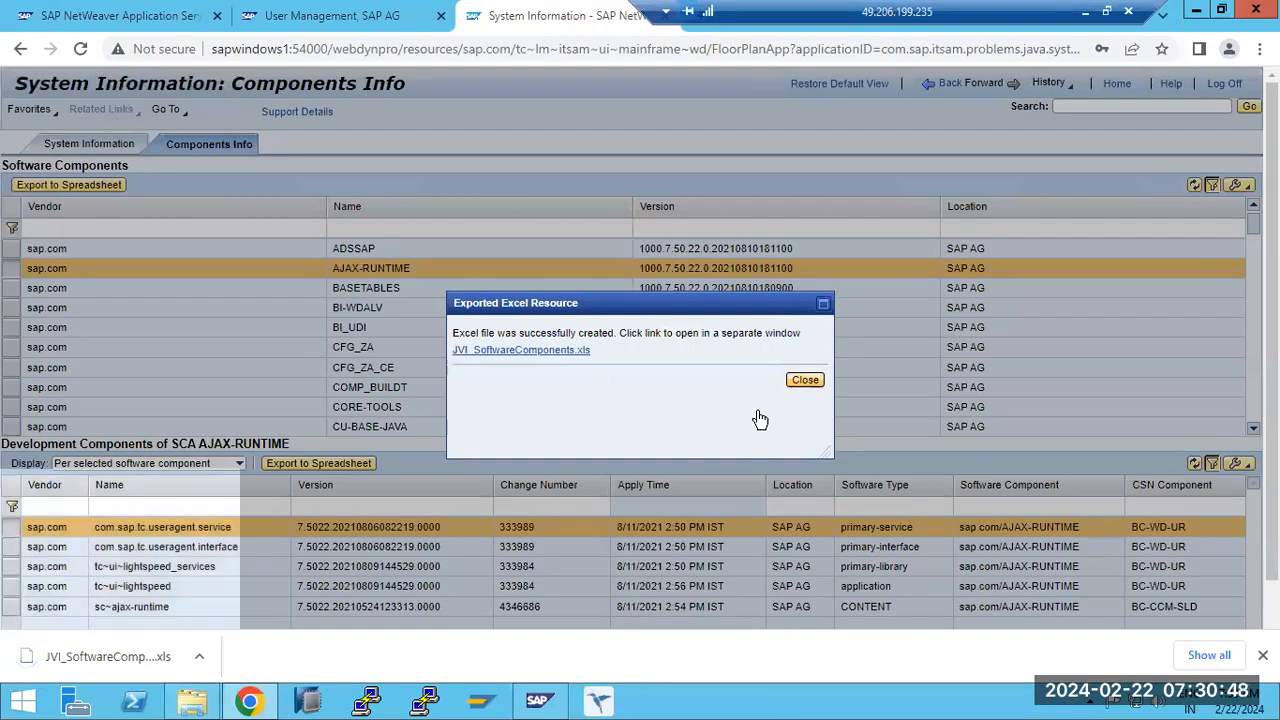
left_click(804, 380)
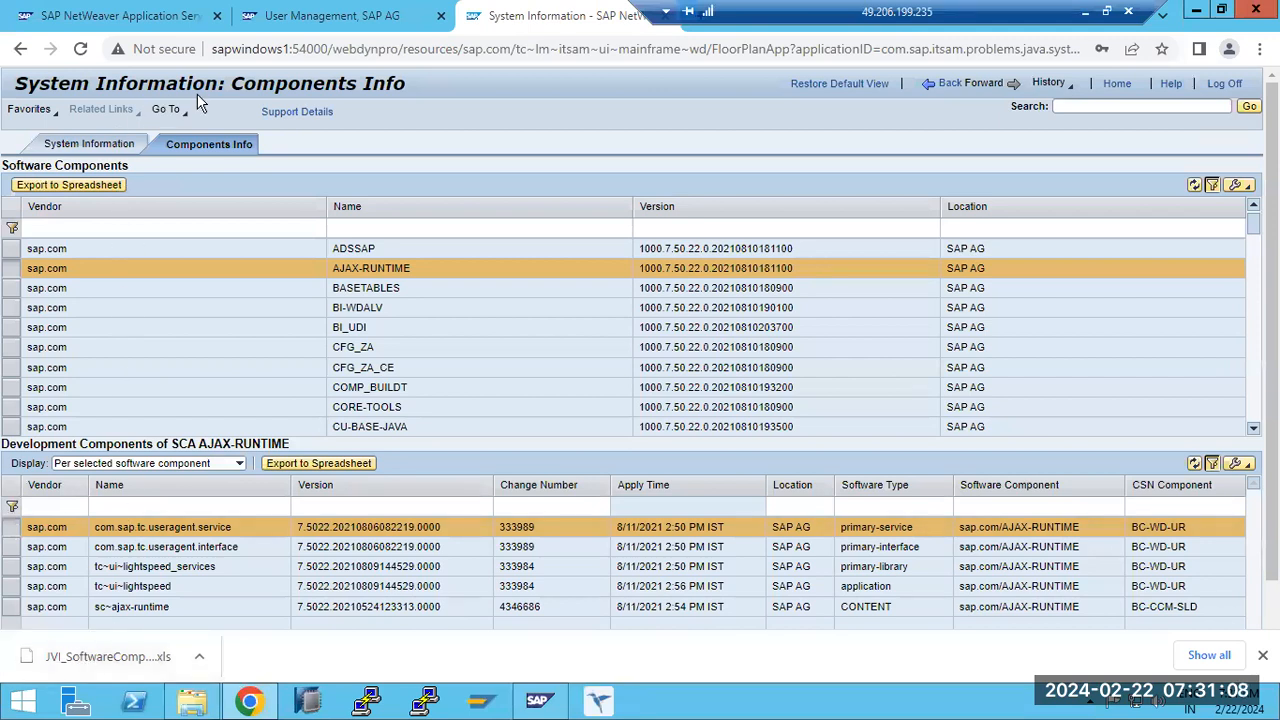
- Review the System Information and Components Info views of the Java system once more, ending on the instances overview
left_click_drag(257, 85, 313, 85)
left_click_drag(40, 85, 406, 85)
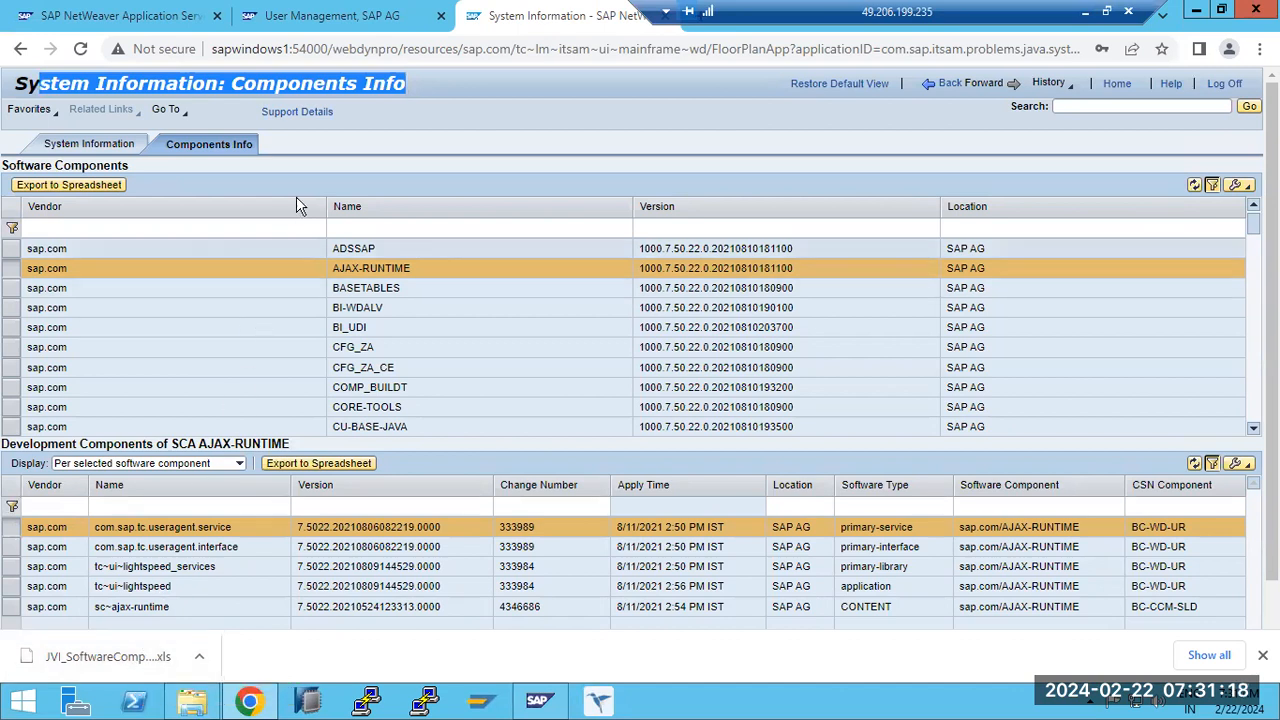
left_click(933, 89)
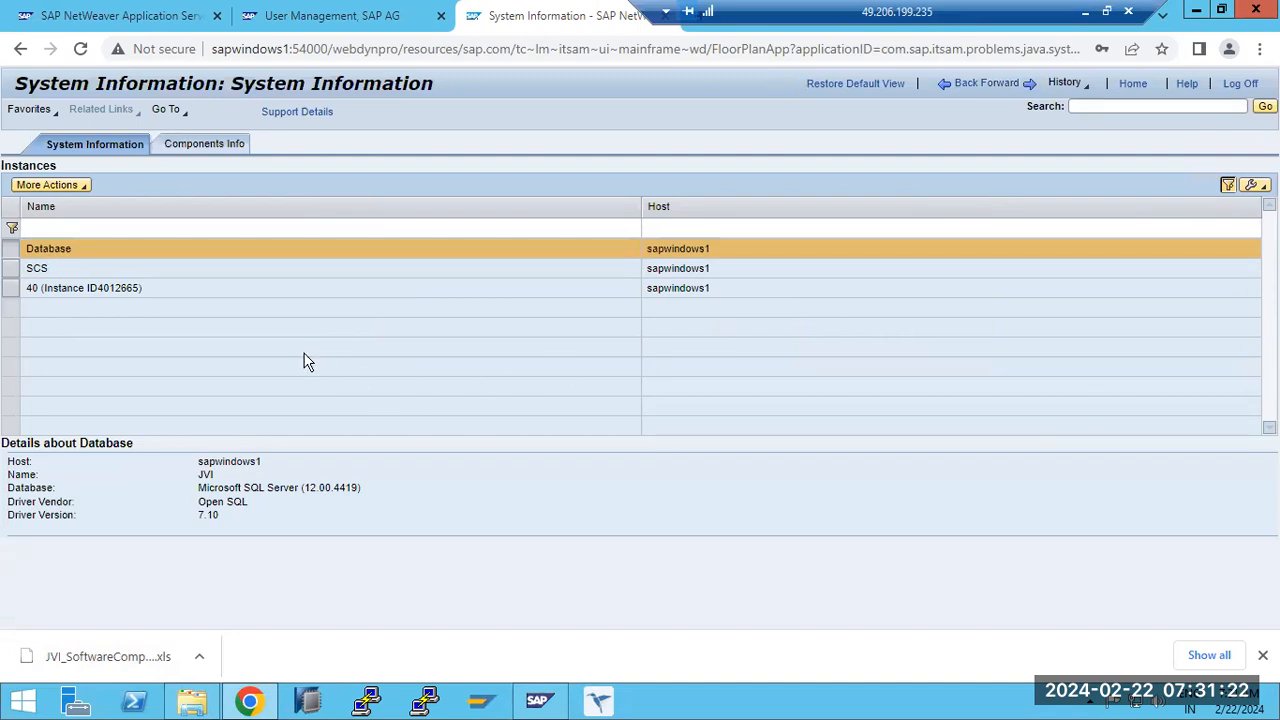
left_click(185, 147)
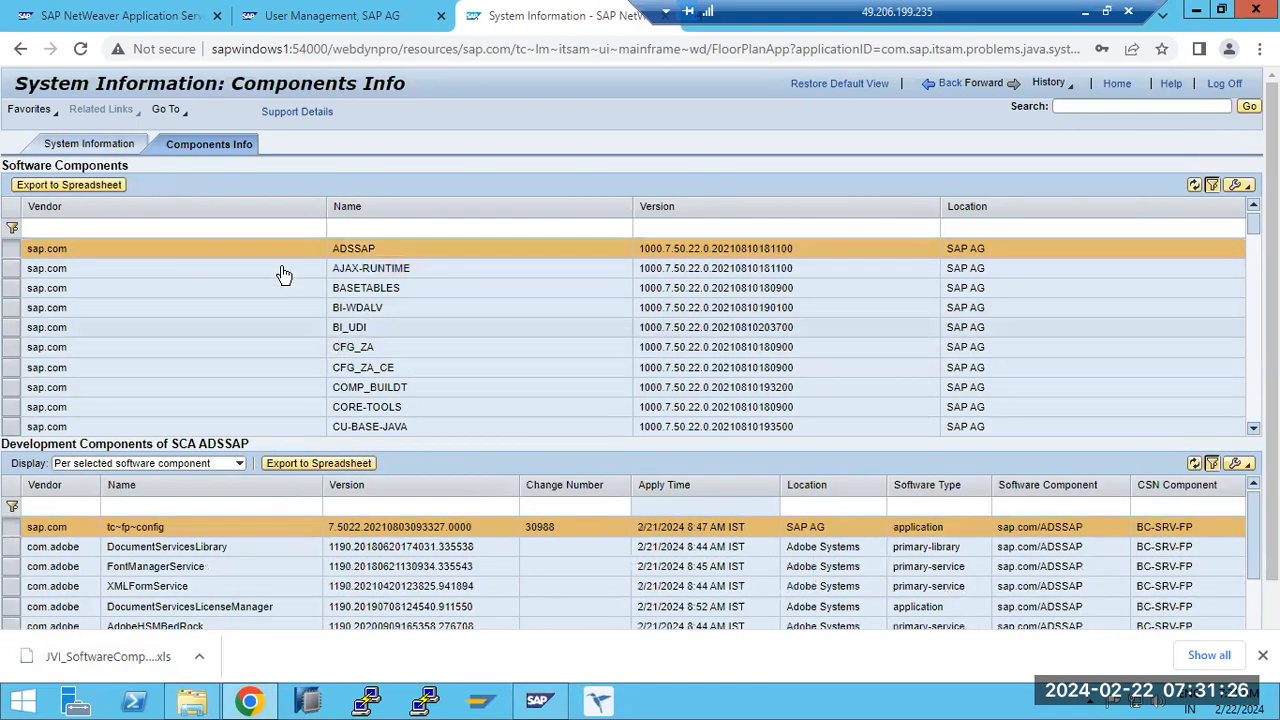
left_click(120, 148)
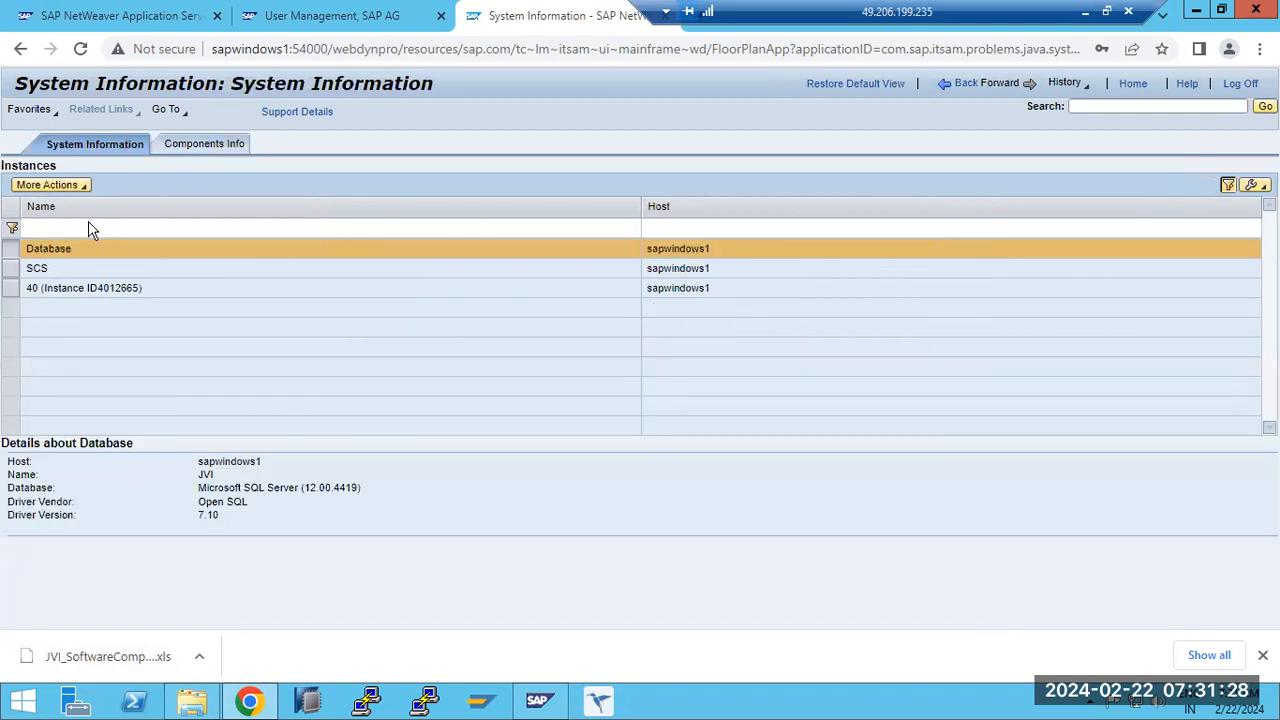
- Open Identity Management from the AS Java start page, run a user search without a search string, and reset the page
left_click(310, 16)
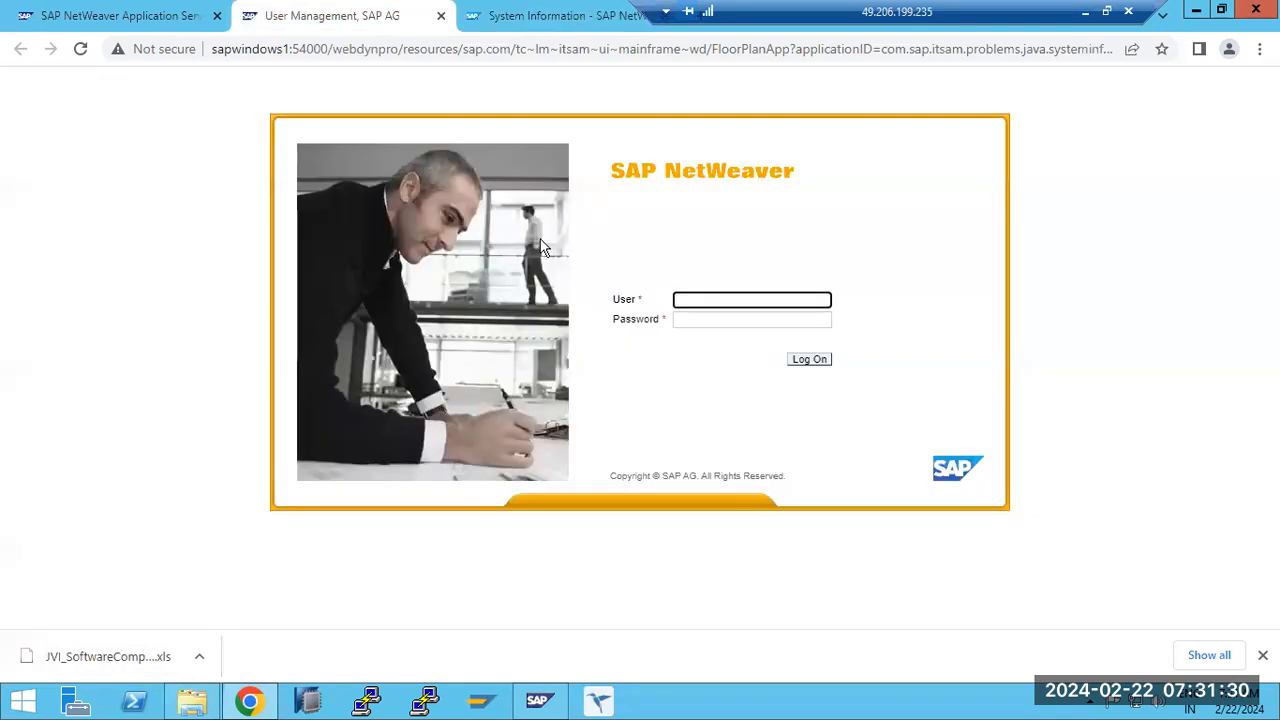
key("F5")
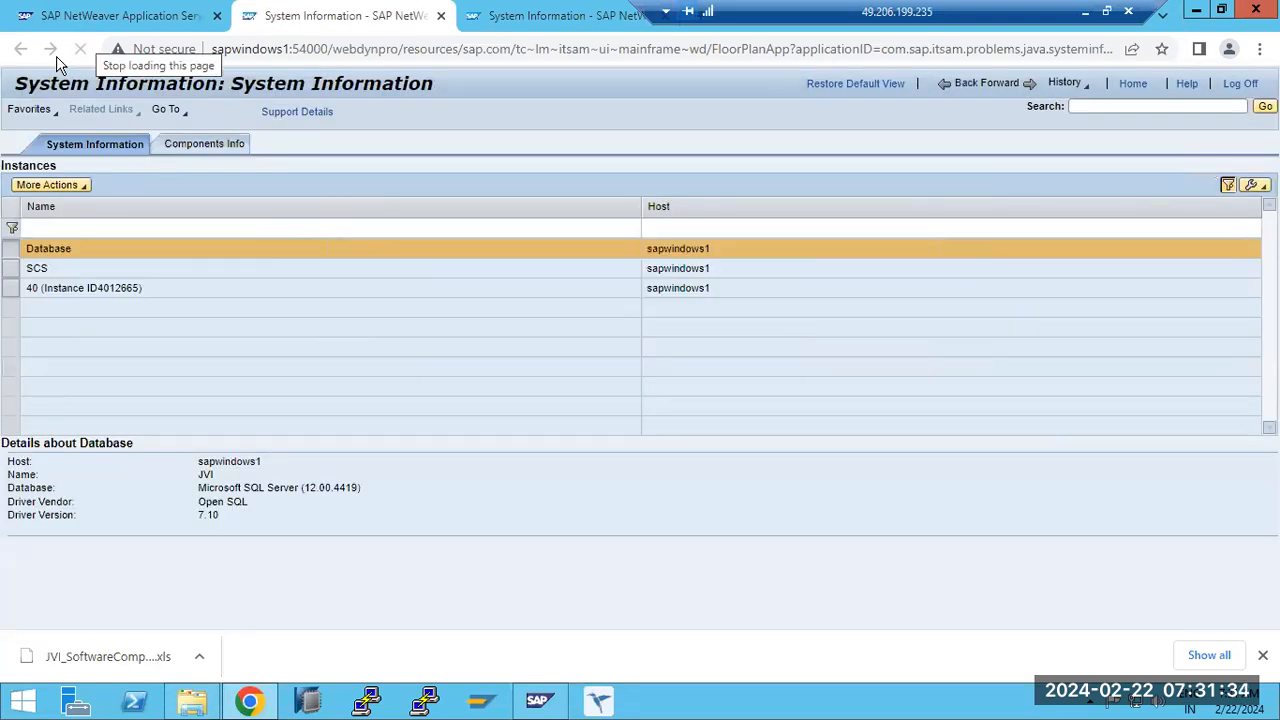
left_click(100, 16)
left_click(70, 322)
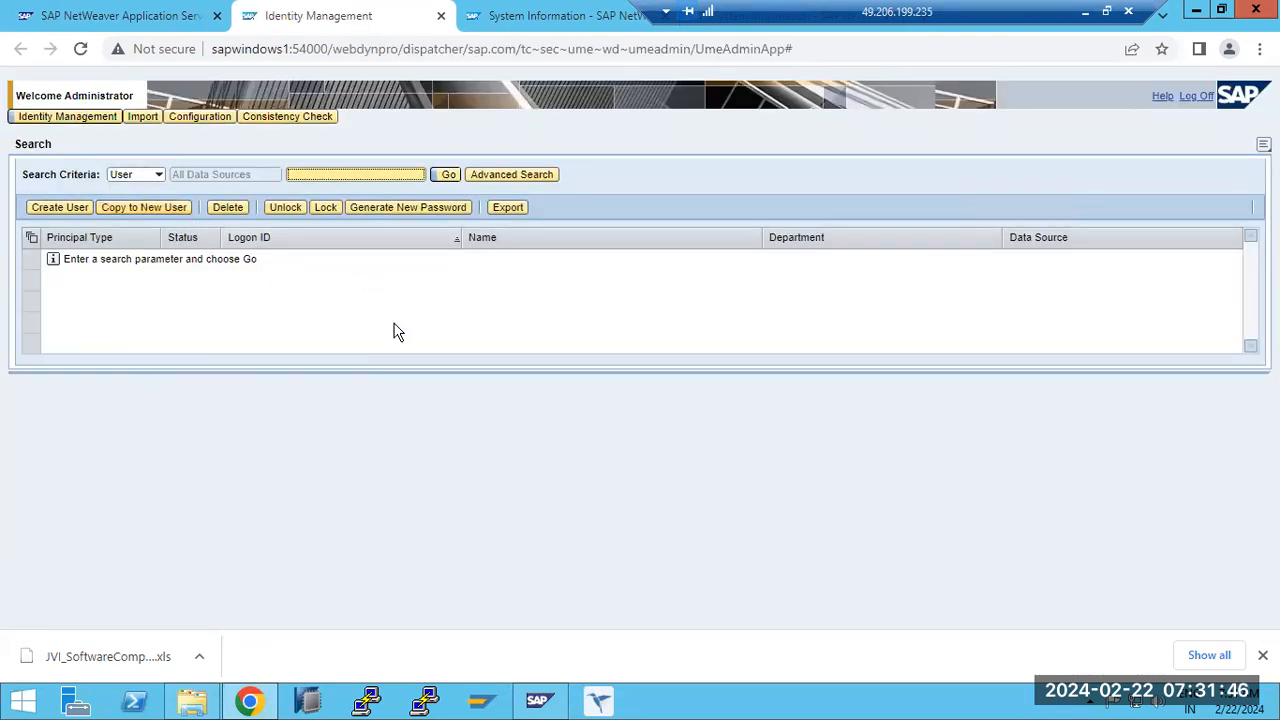
left_click(446, 176)
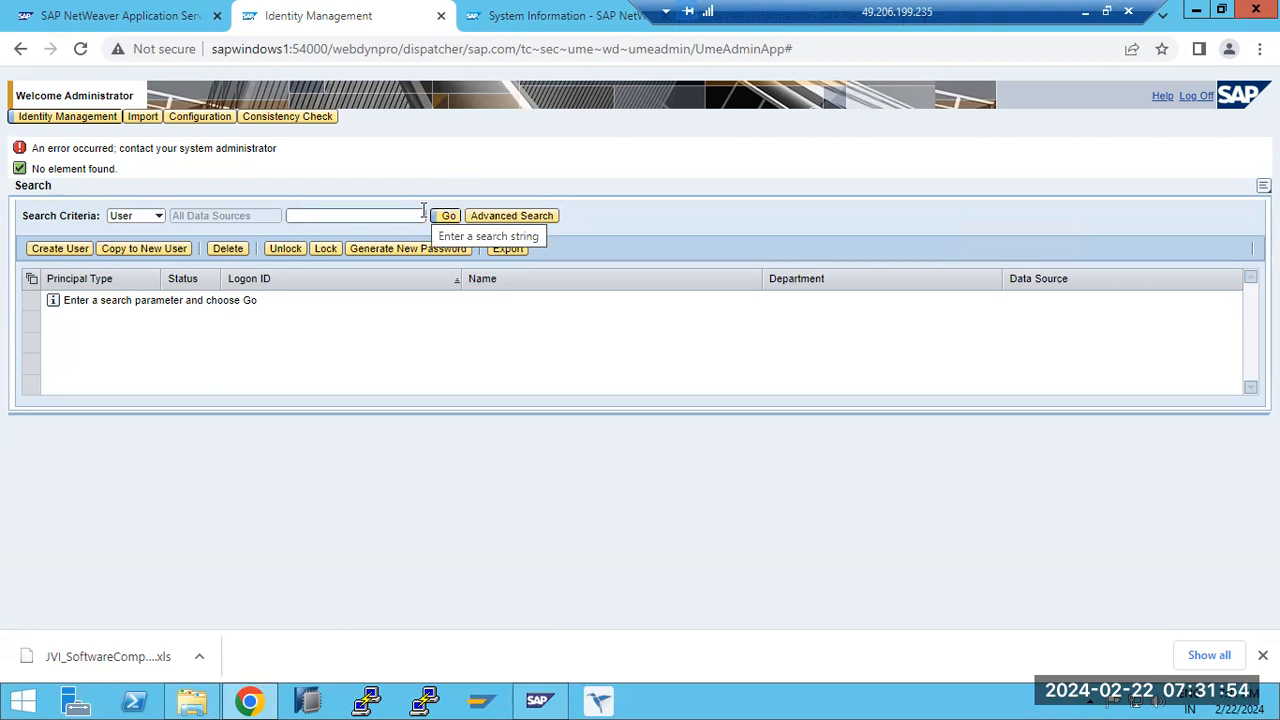
left_click(65, 117)
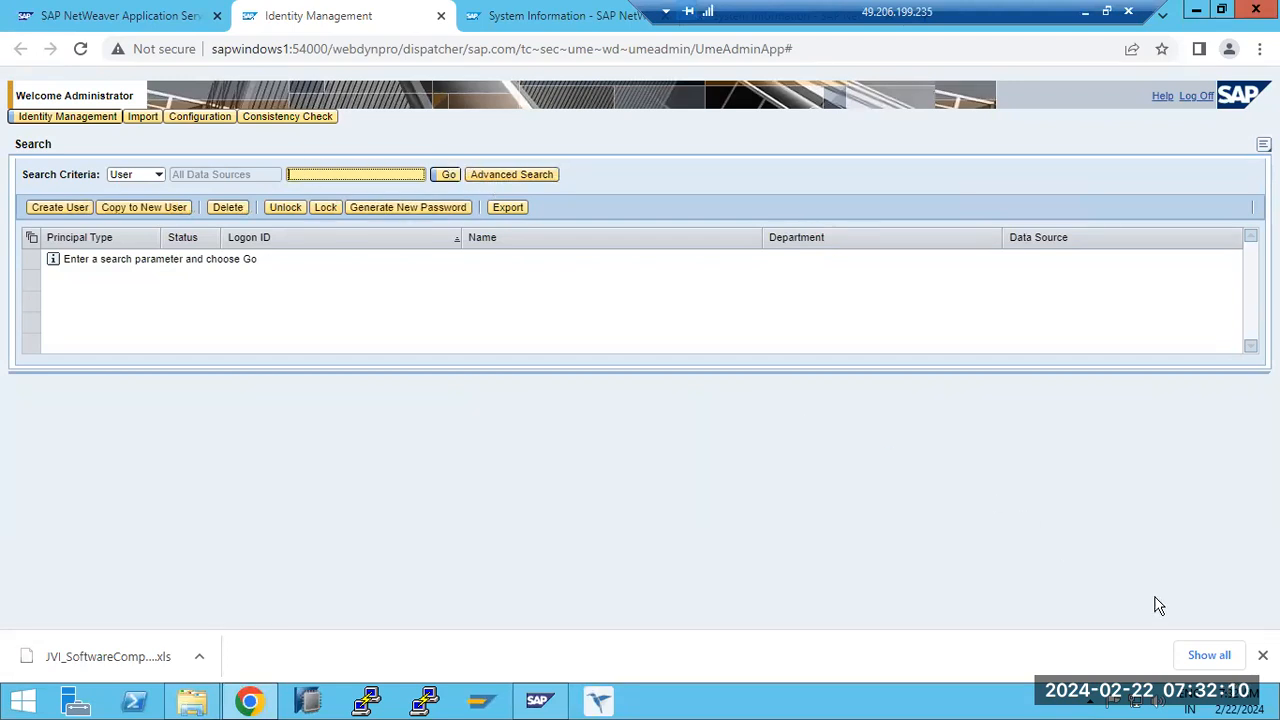
- Dismiss the downloads bar and start creating a new user with the logon ID BASIS
left_click(1262, 655)
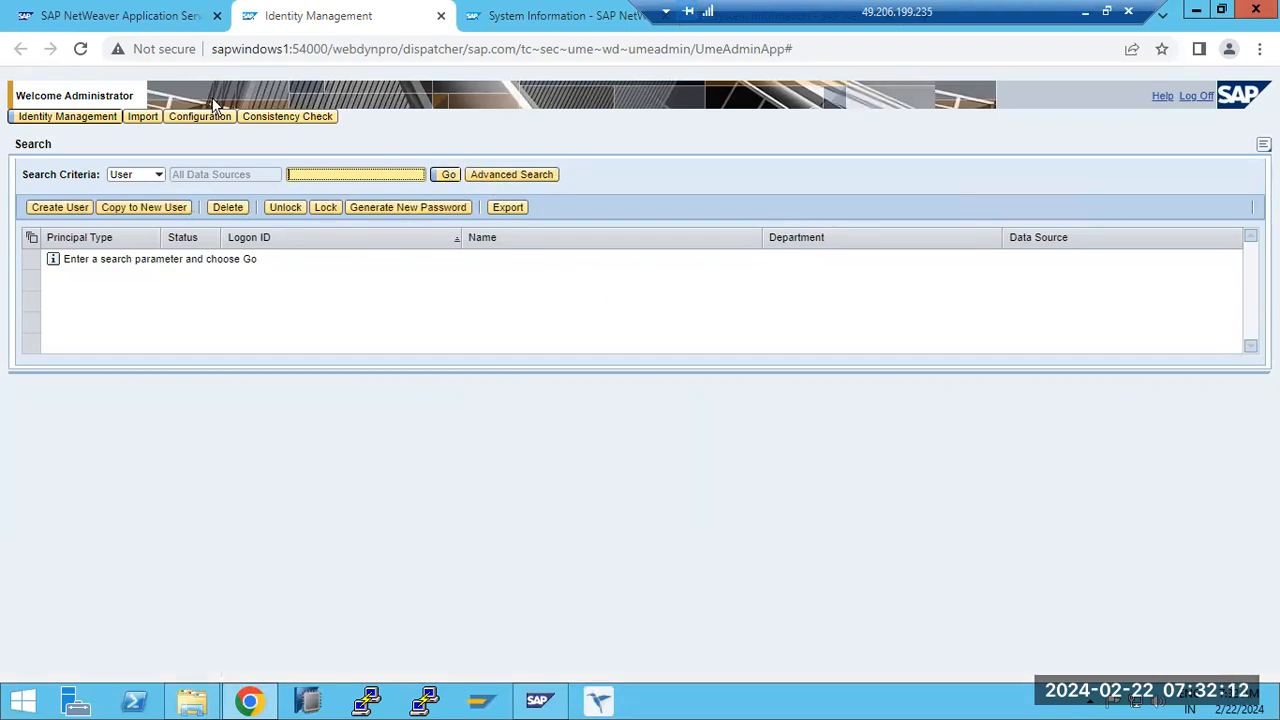
left_click(114, 14)
left_click(334, 16)
left_click(55, 209)
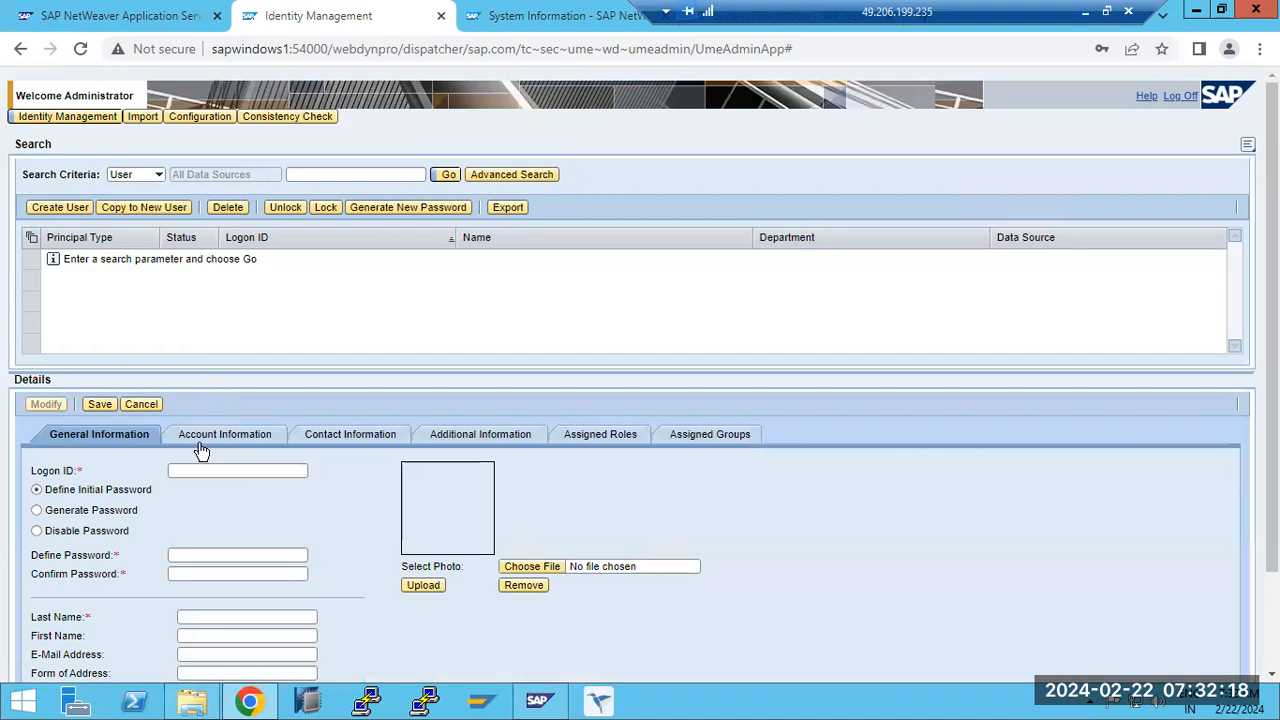
left_click(213, 470)
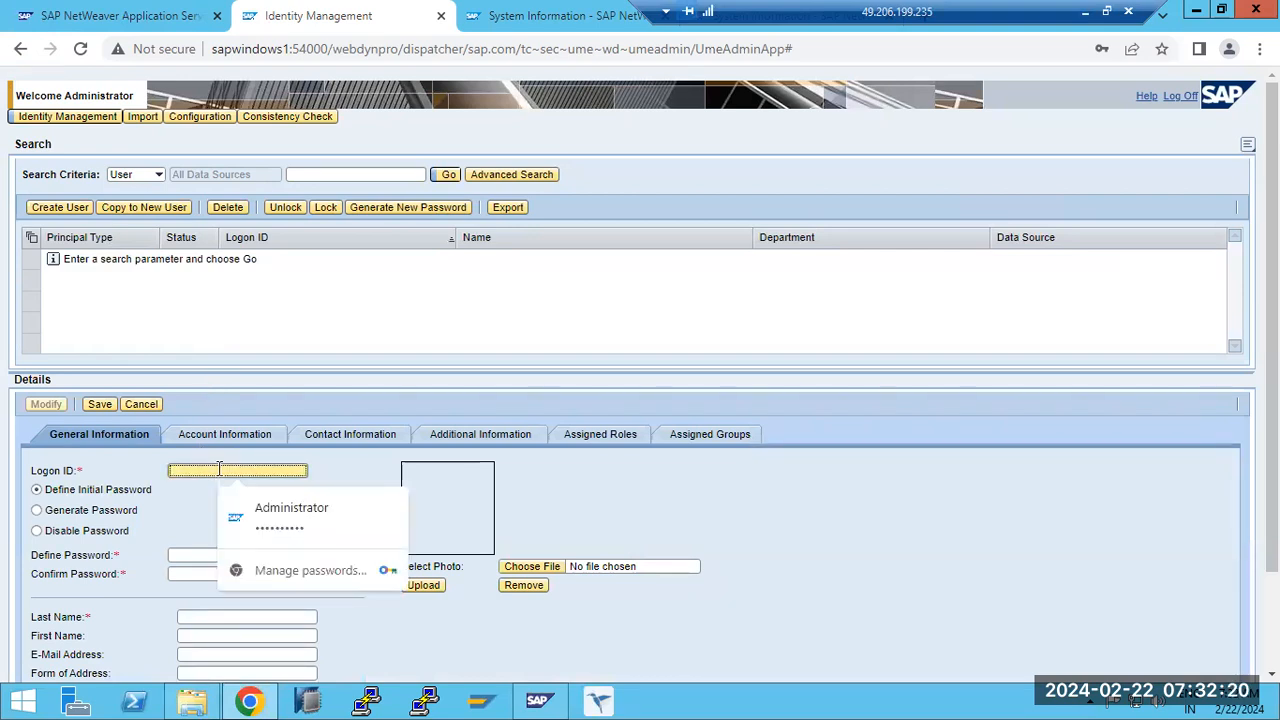
type("BASIS")
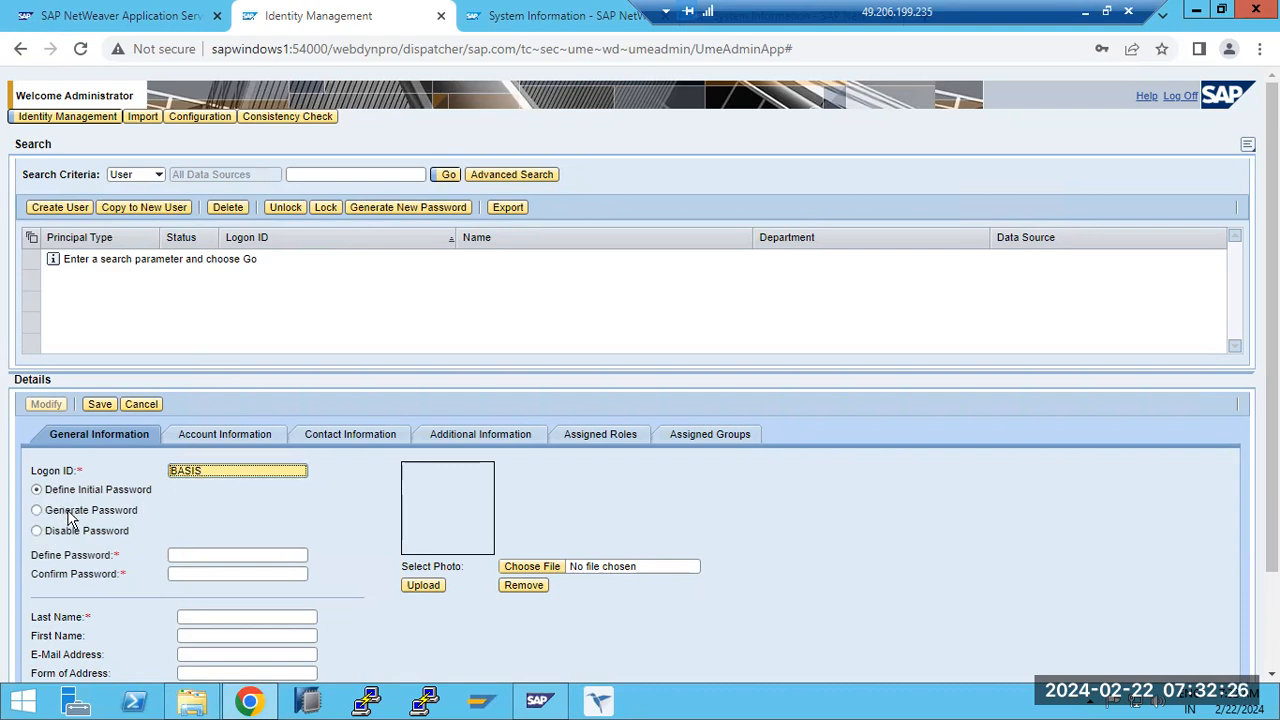
- Enter the initial password for the new user BASIS and repeat it as confirmation
left_click(184, 556)
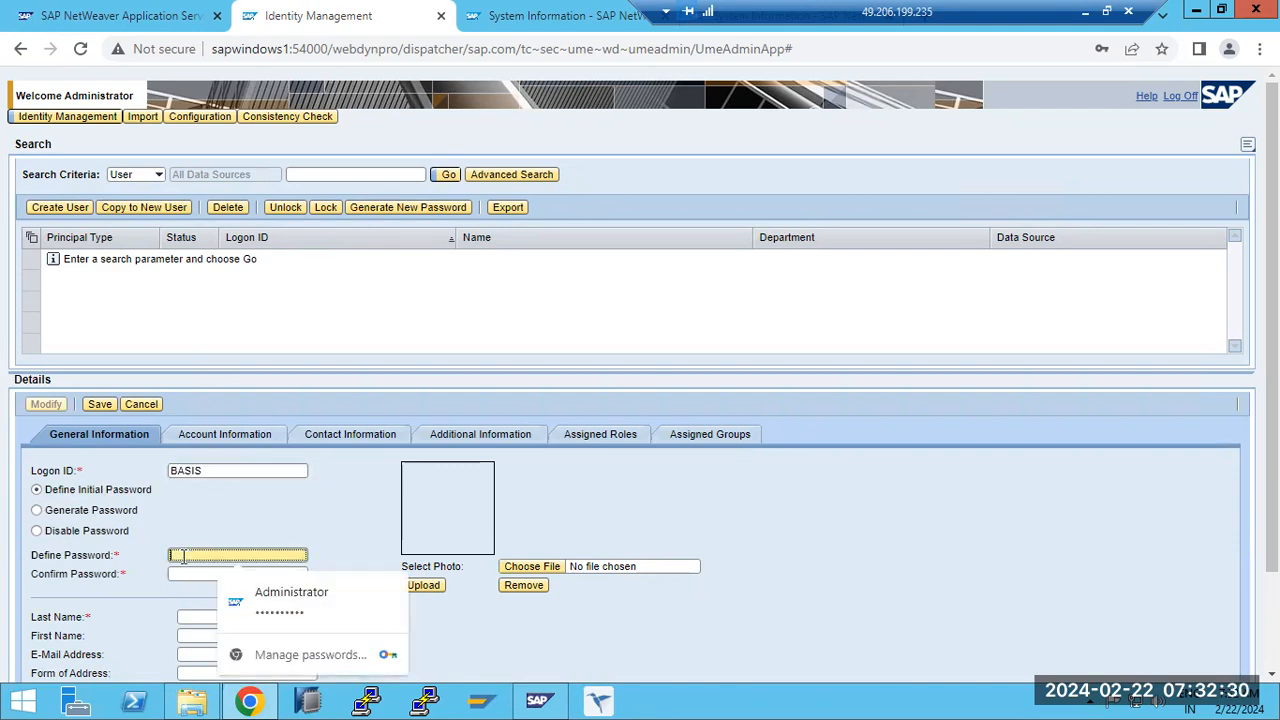
type("••••••••")
key("Tab")
type("•••••••")
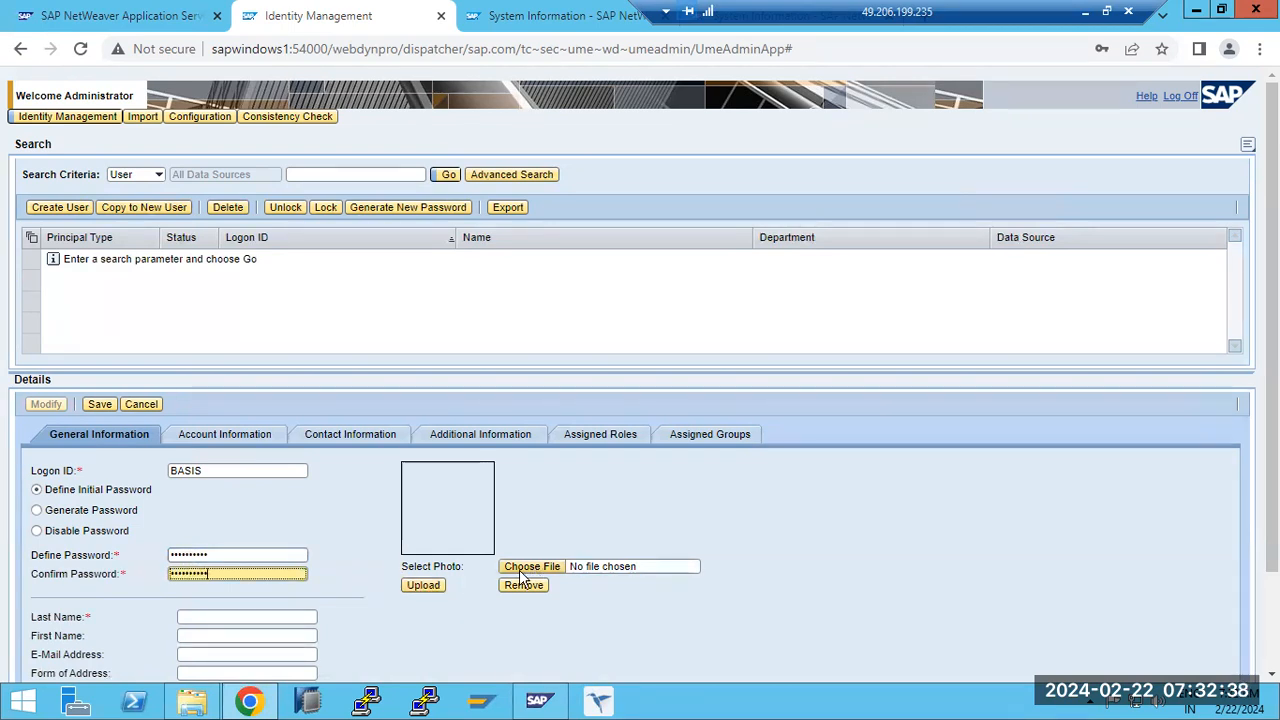
left_click(432, 588)
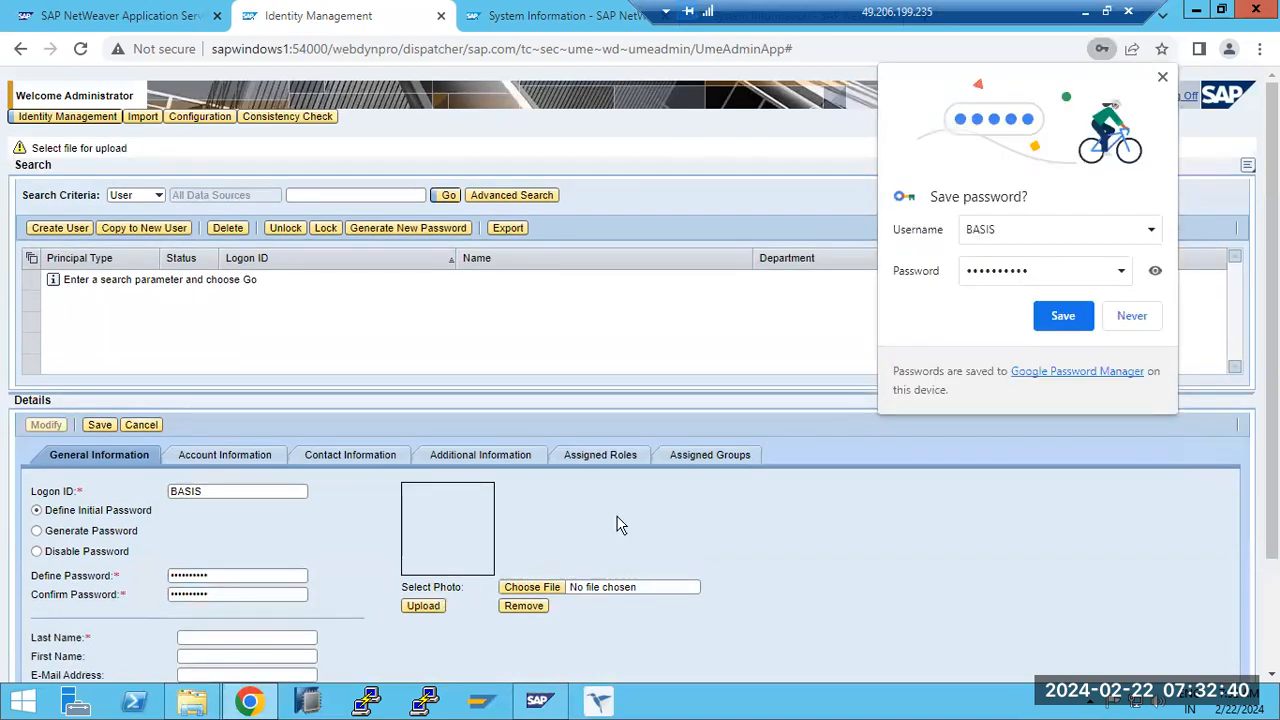
left_click(1131, 316)
left_click(558, 593)
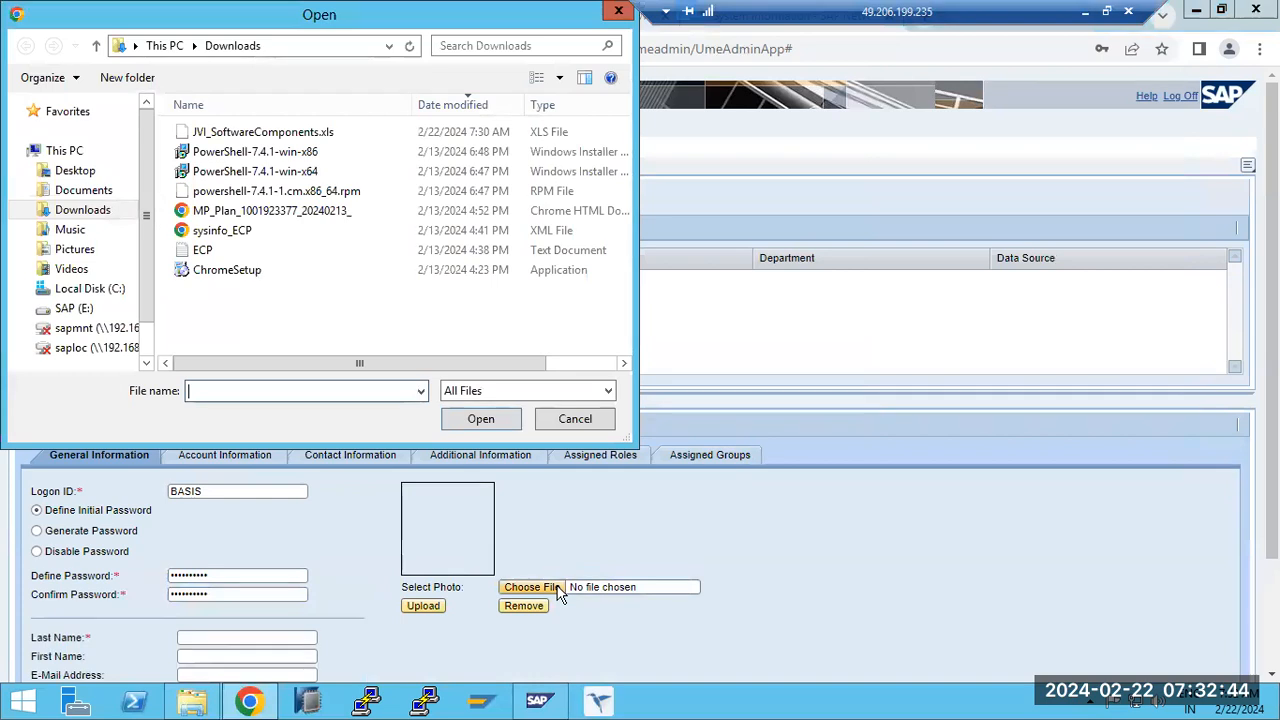
left_click(82, 209)
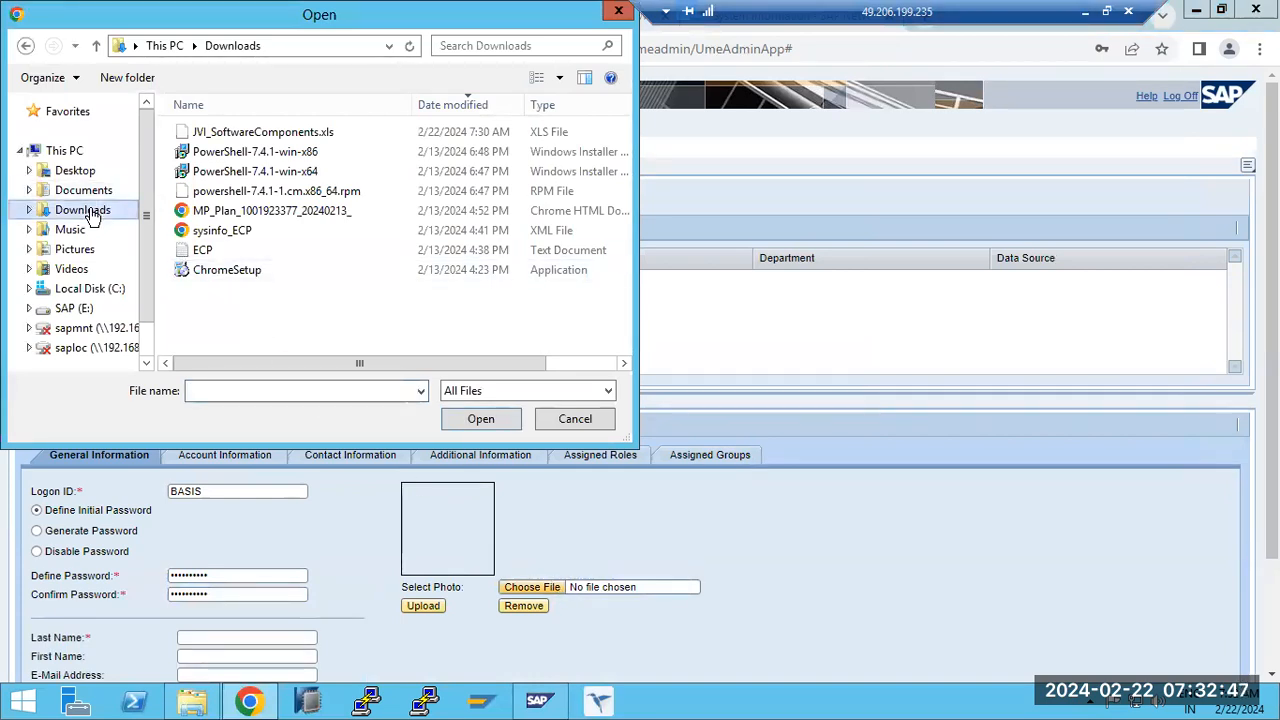
left_click(607, 416)
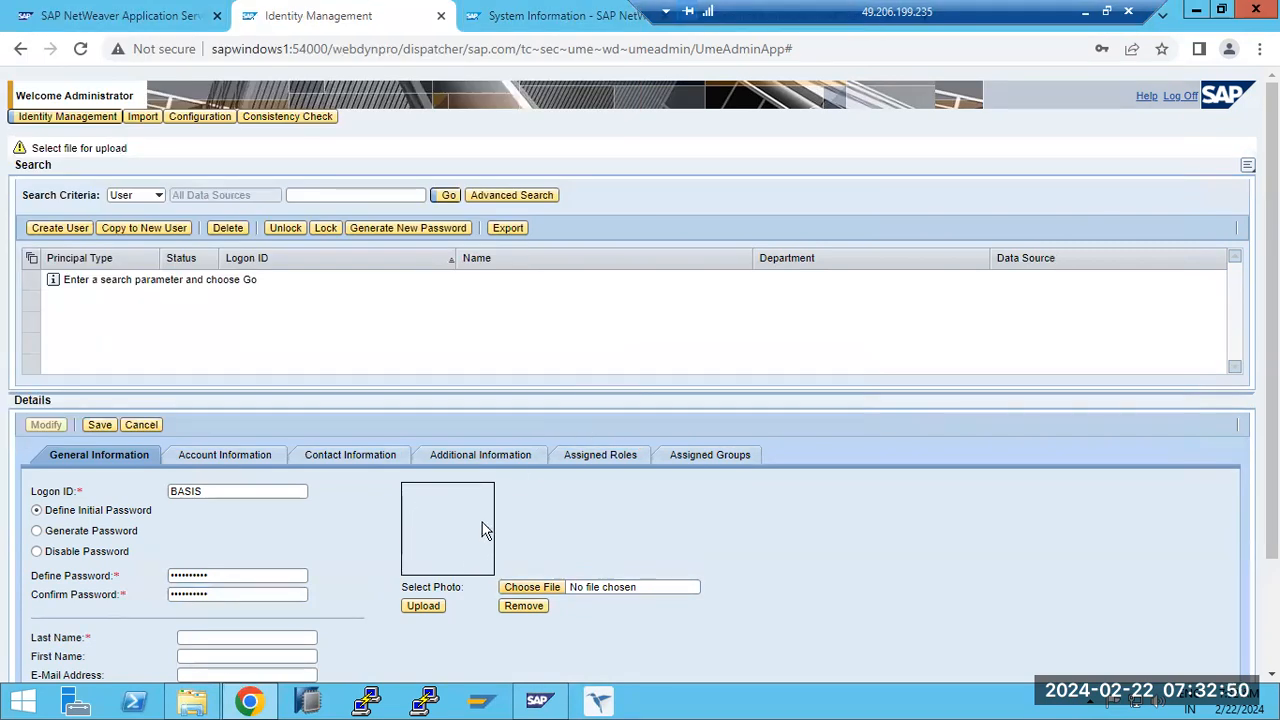
- Set the new user's last name to SAP and look through the account, contact and additional information
scroll(483, 528, "down", 1)
left_click(240, 546)
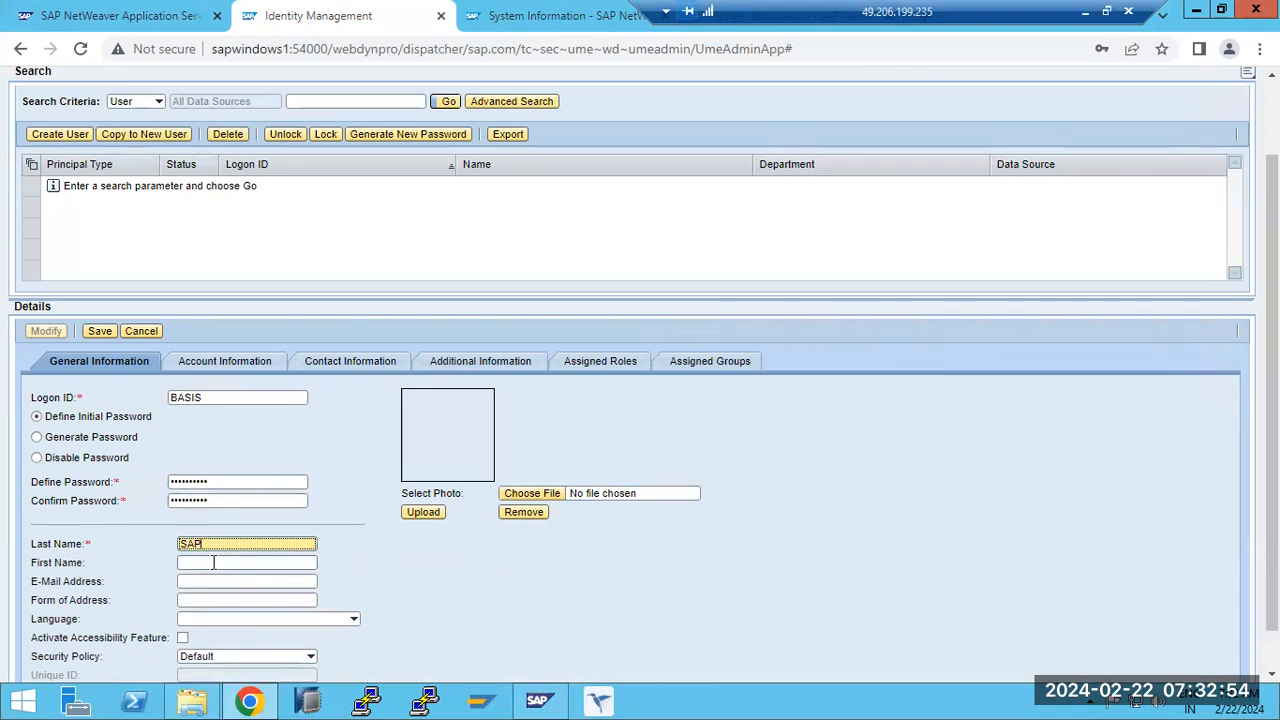
scroll(213, 360, "down", 1)
left_click(223, 317)
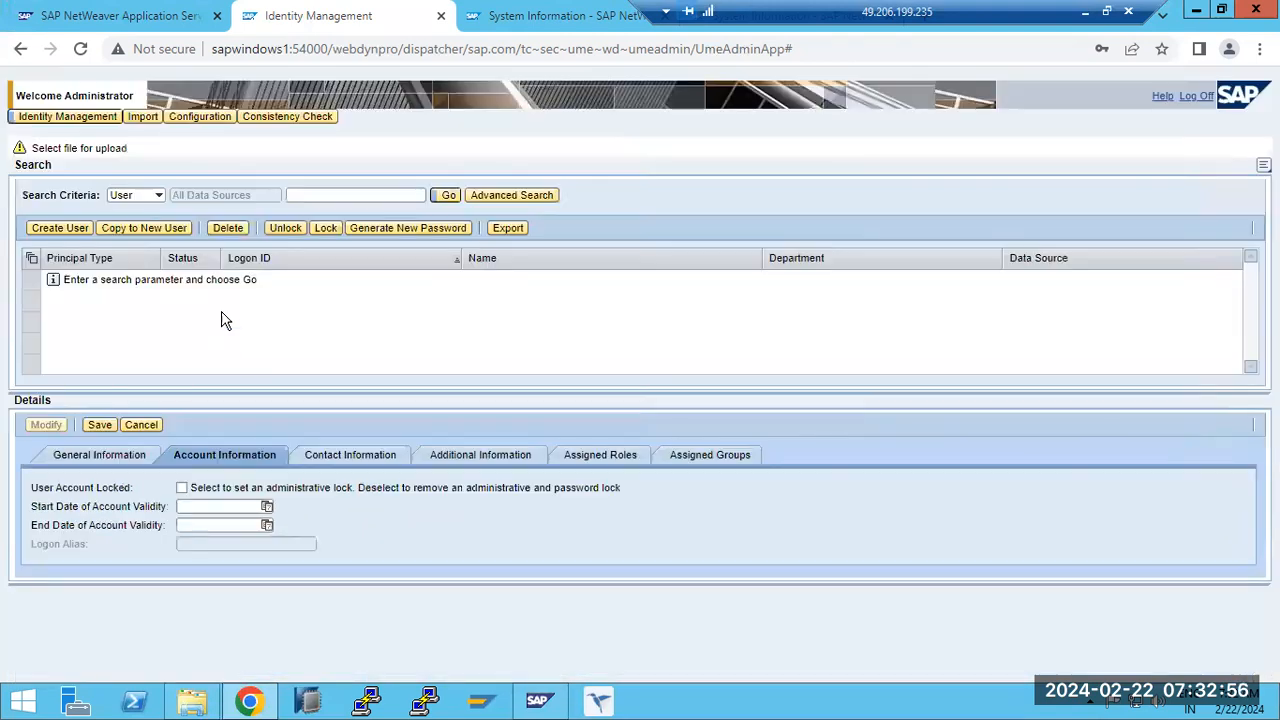
left_click(345, 452)
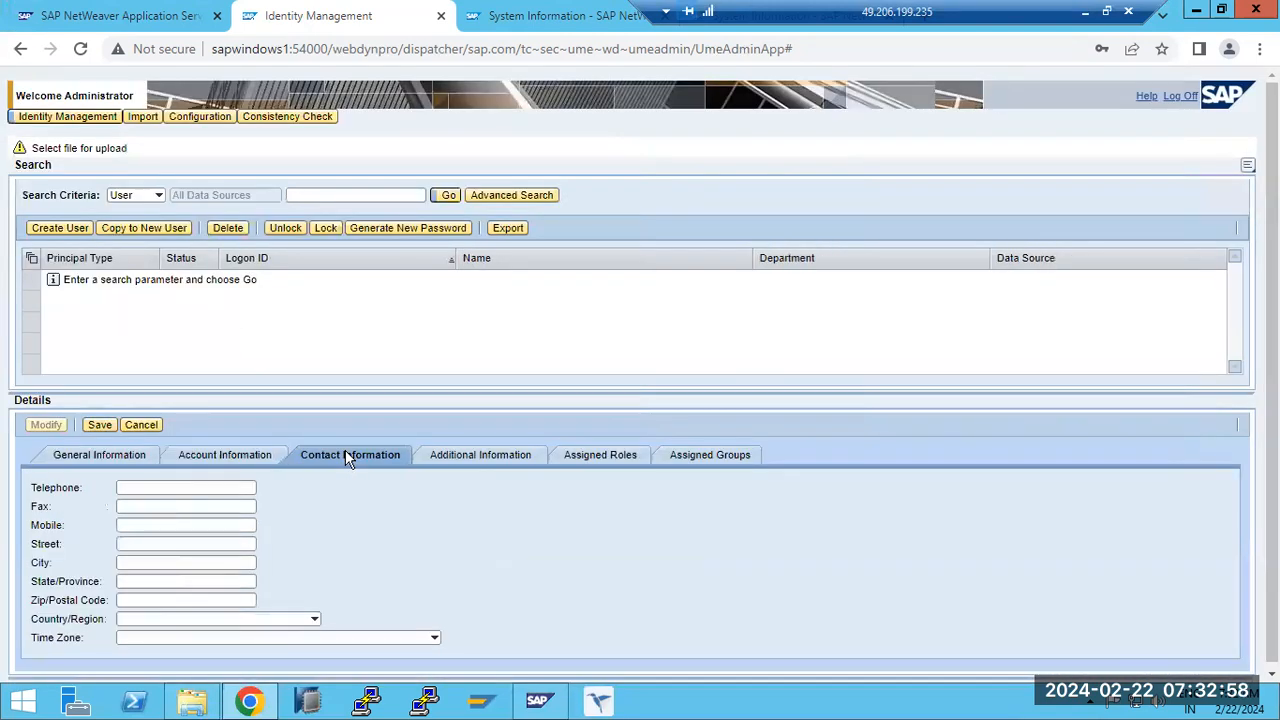
left_click(482, 456)
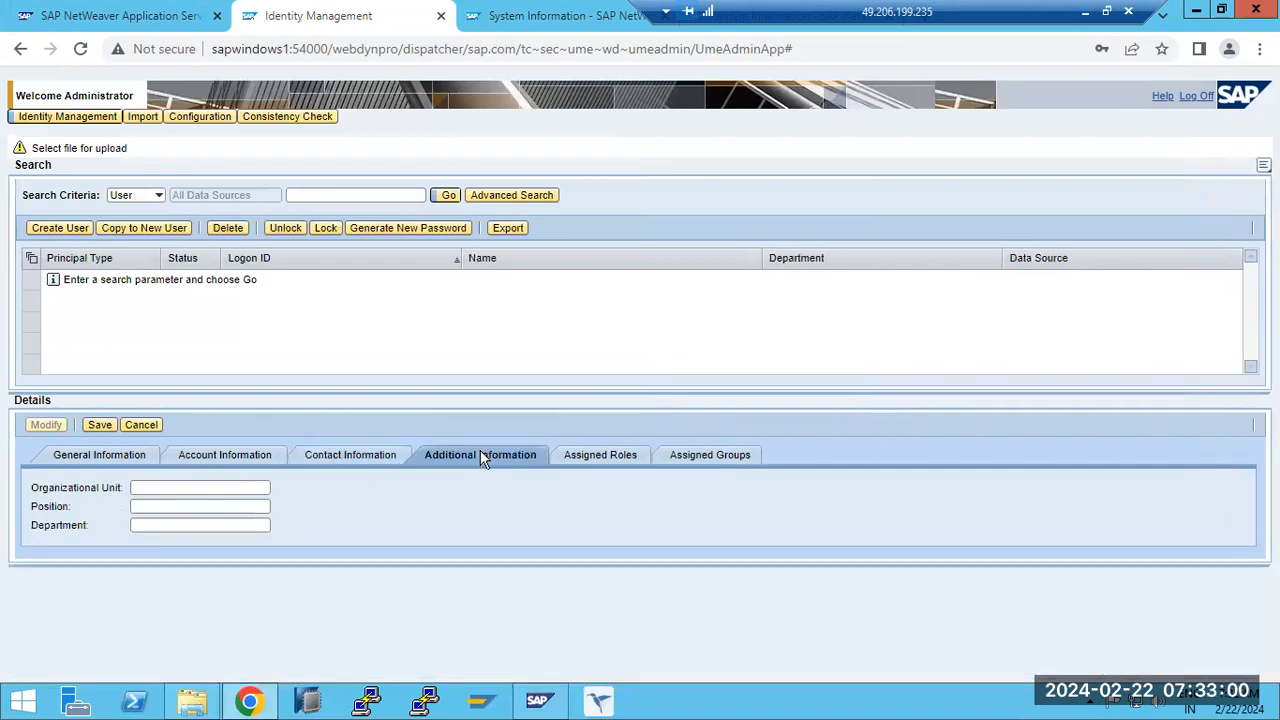
- Search the available roles for *ADM* and assign the Administrator role to the new user
left_click(609, 454)
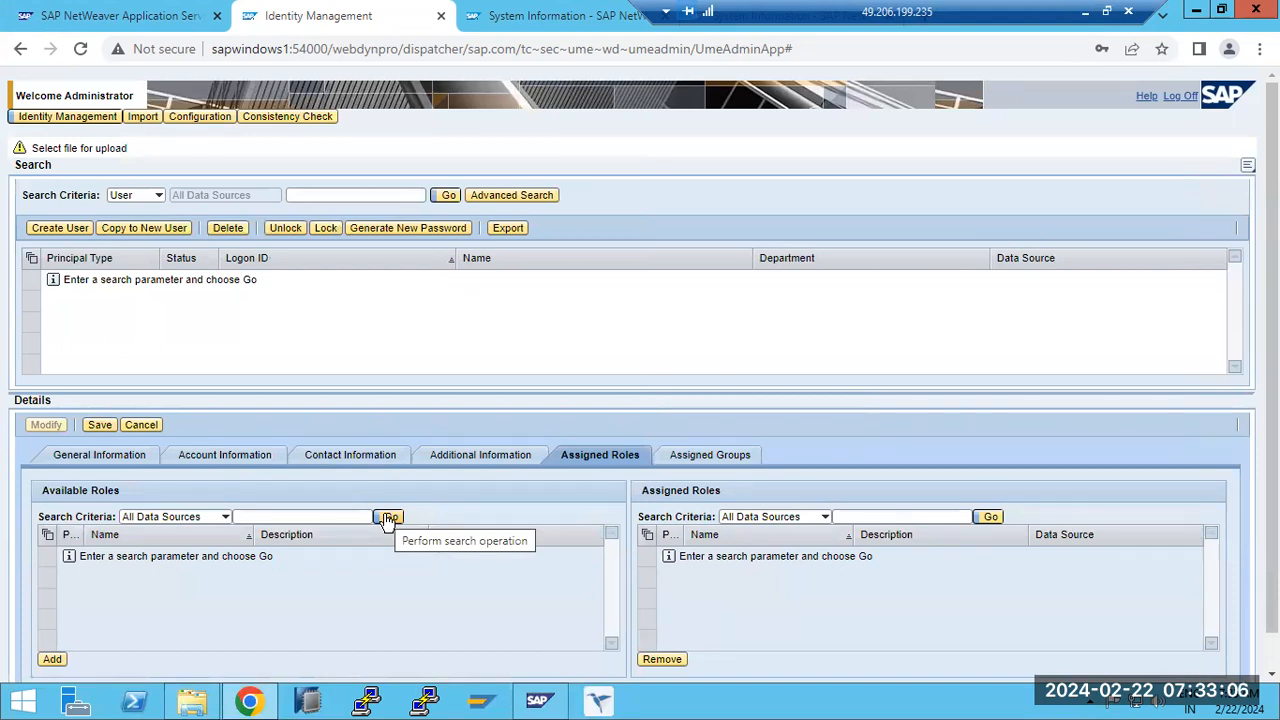
left_click(322, 512)
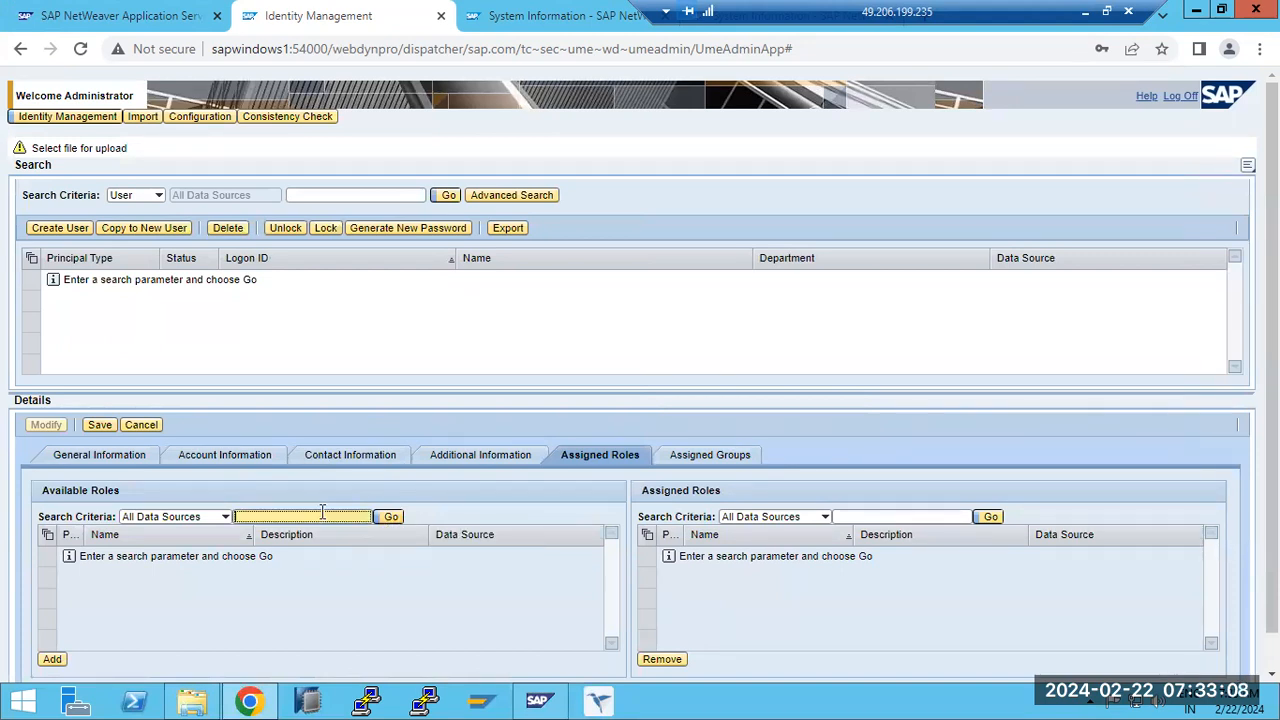
type("*ADM*")
left_click(399, 513)
left_click(399, 513)
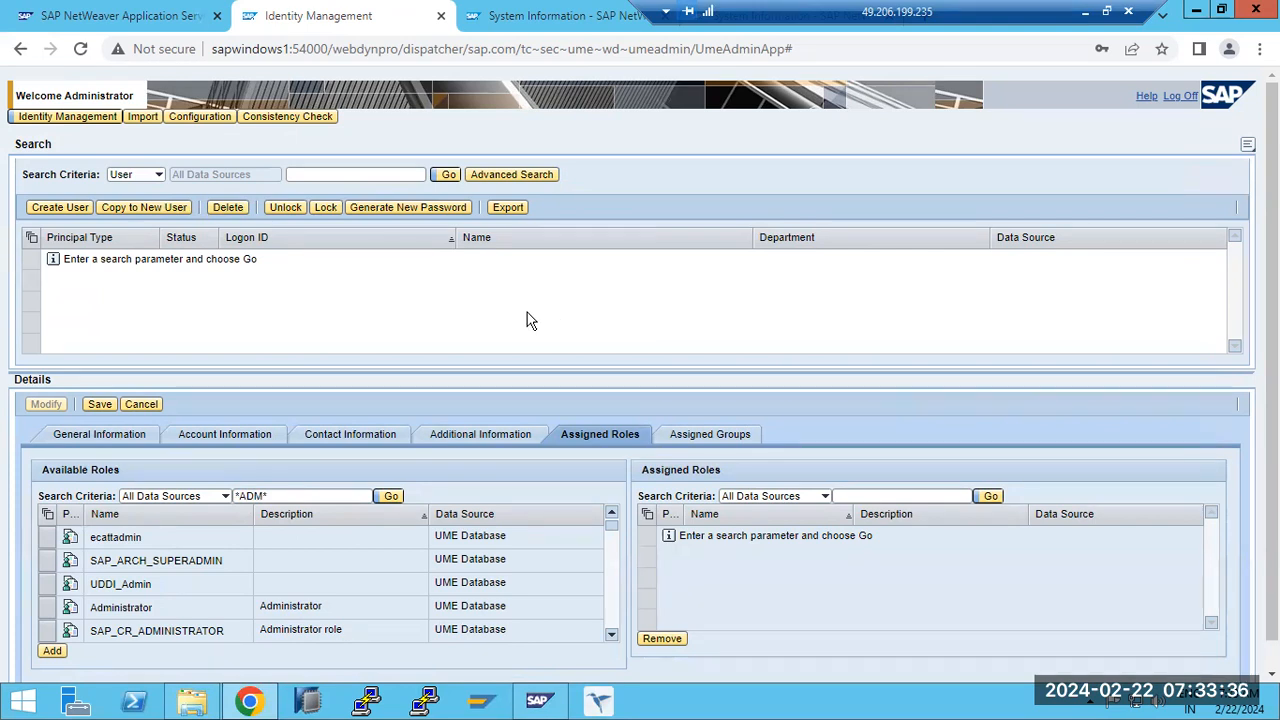
left_click(43, 610)
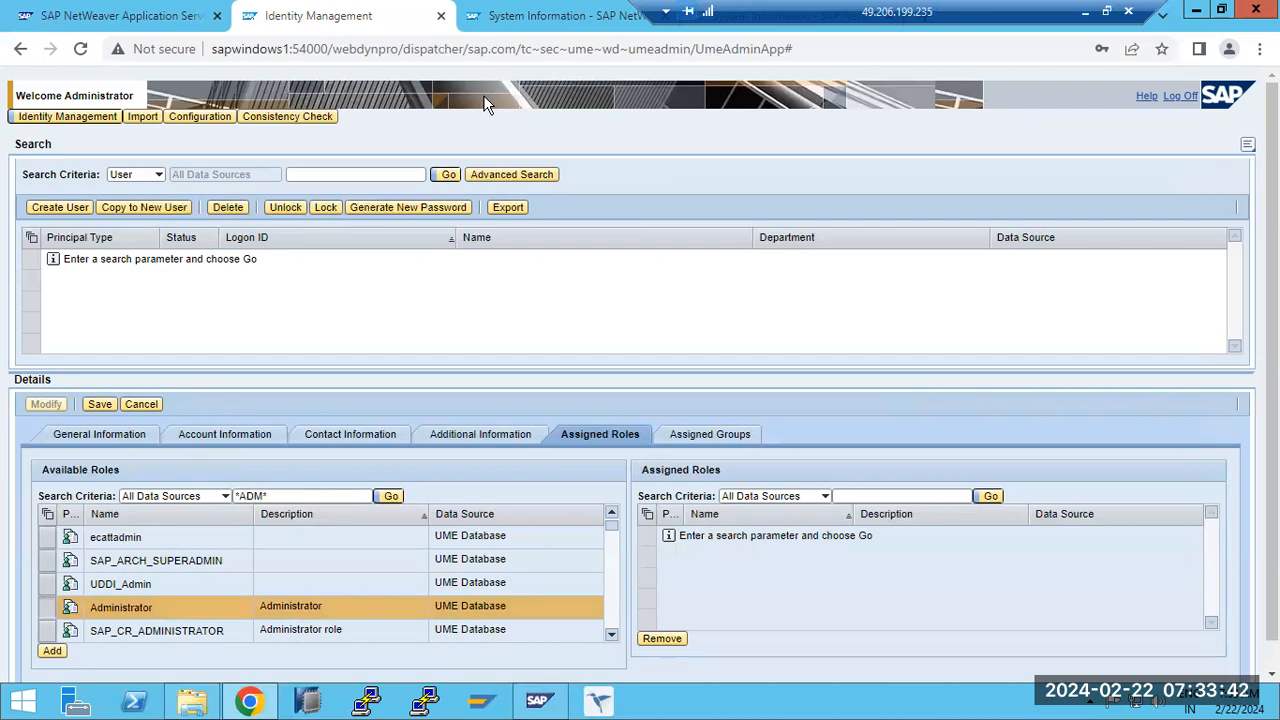
left_click(52, 652)
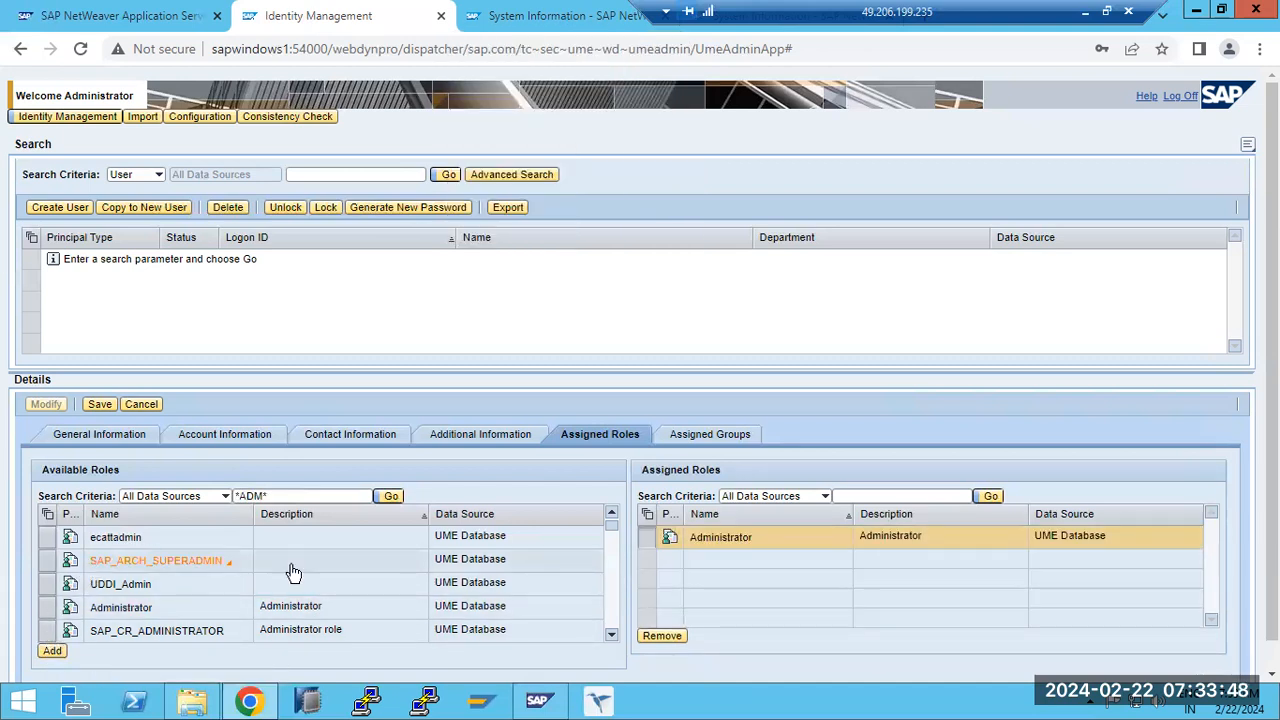
- Search the available roles for *J2EE* and assign SAP_XI_ADMINISTRATOR_J2EE to the new user
scroll(609, 628, "down", 5)
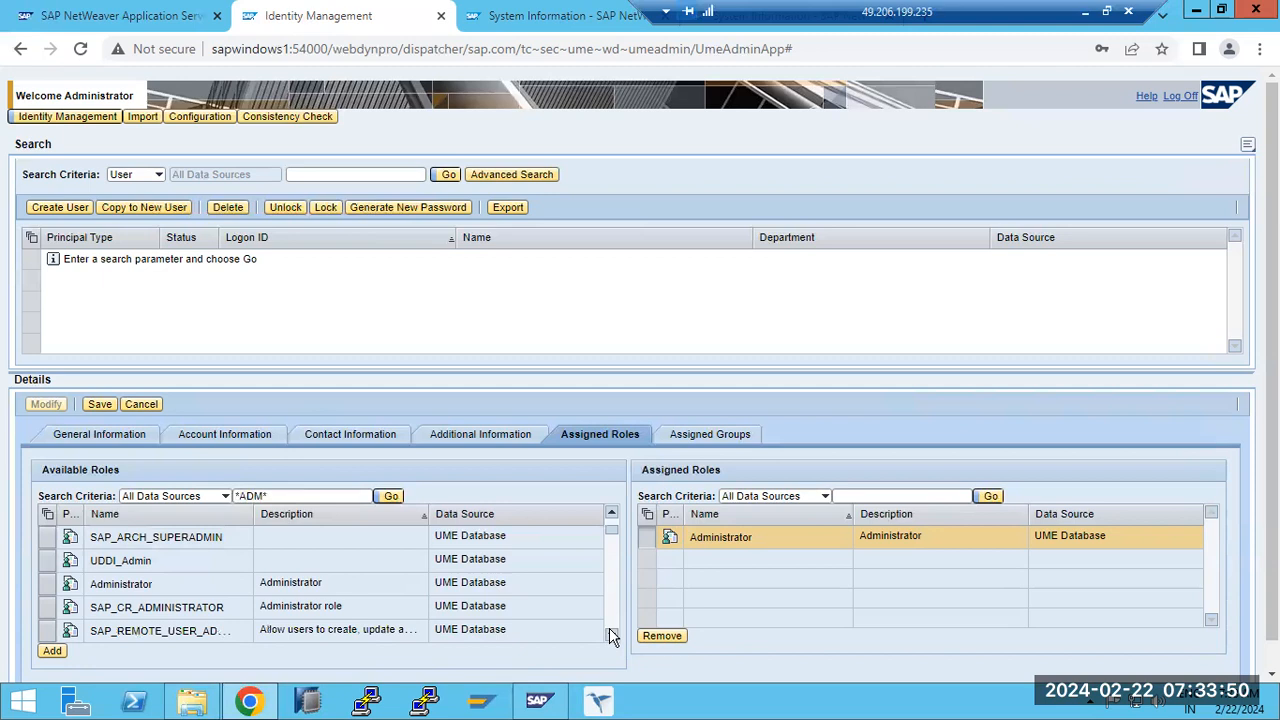
scroll(609, 628, "down", 6)
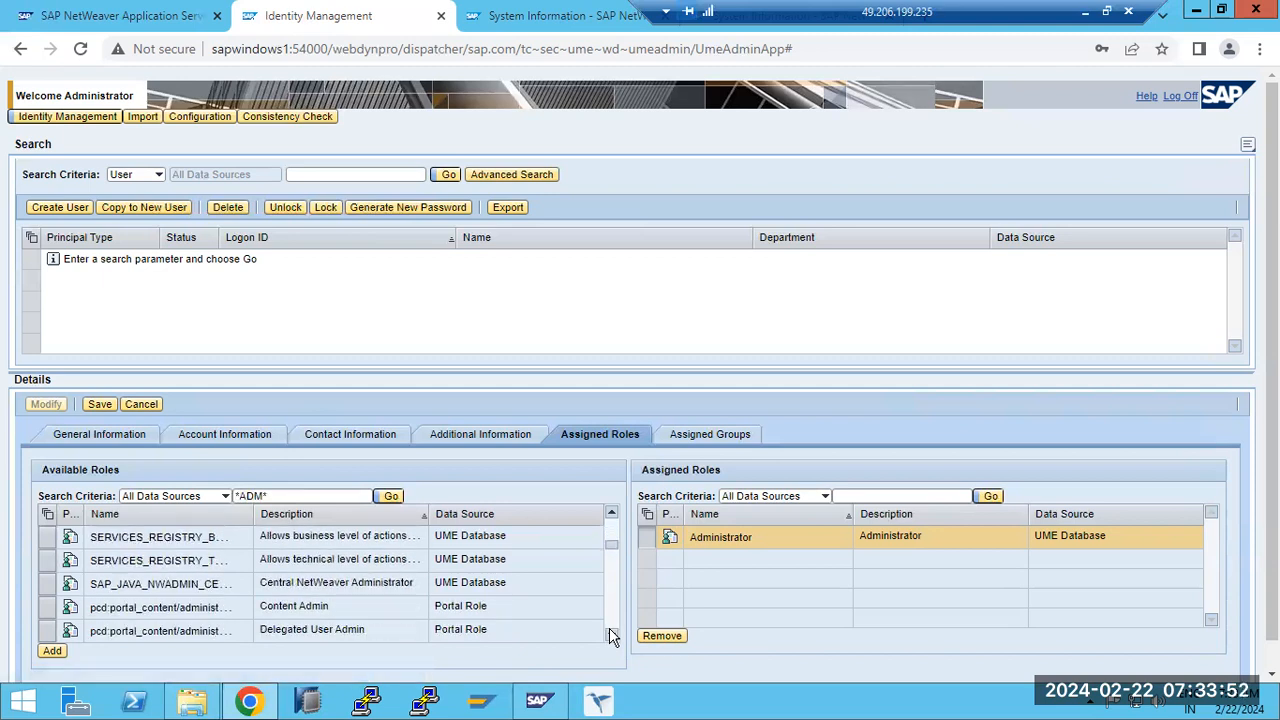
scroll(609, 628, "down", 3)
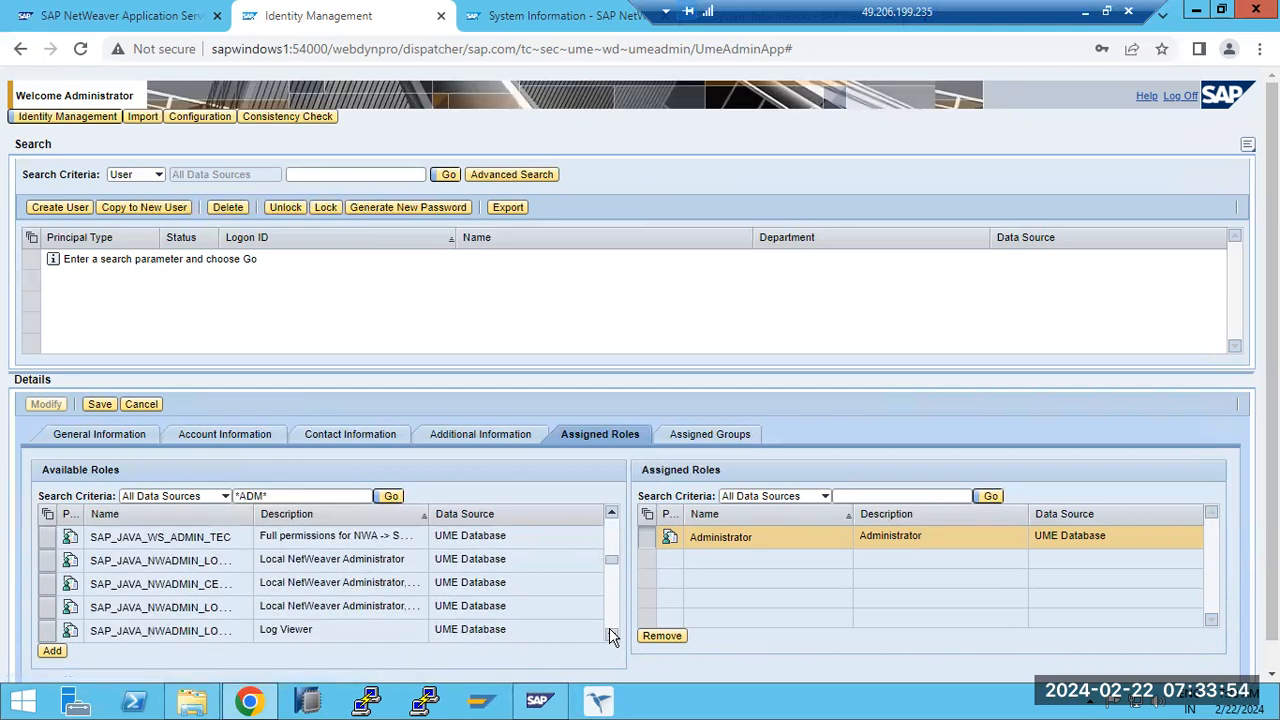
scroll(609, 628, "down", 1)
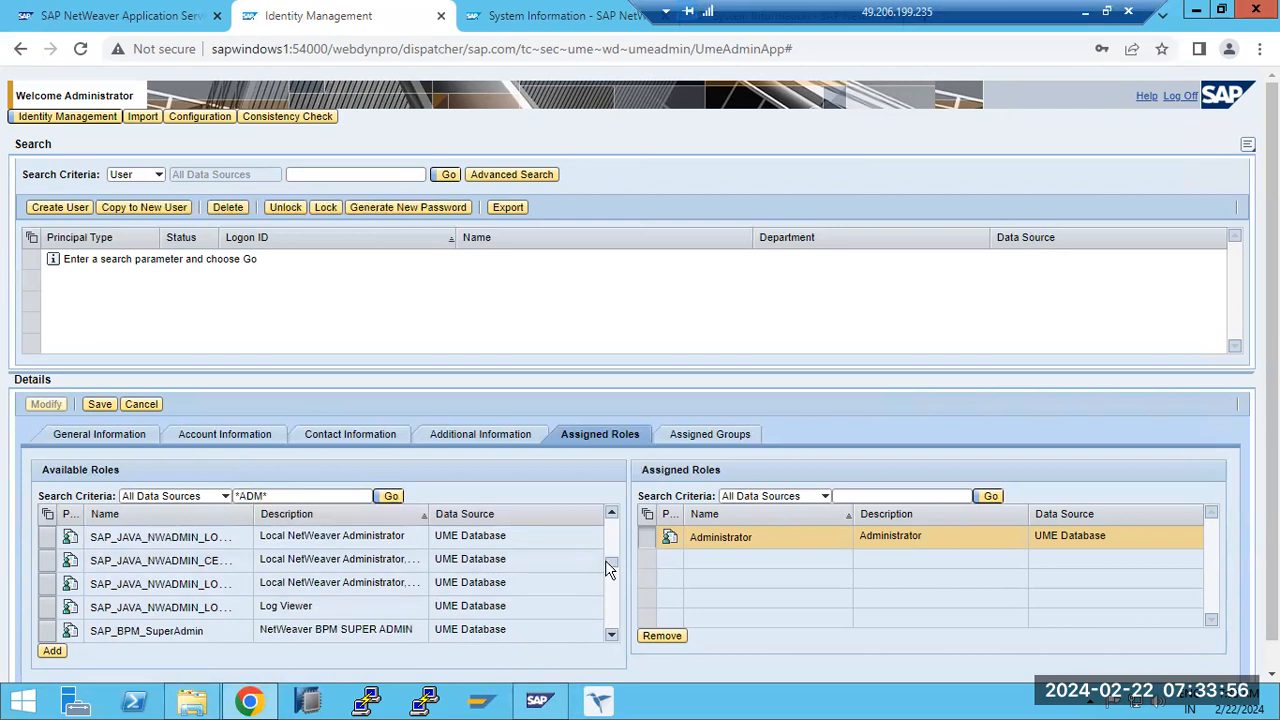
left_click_drag(612, 568, 610, 510)
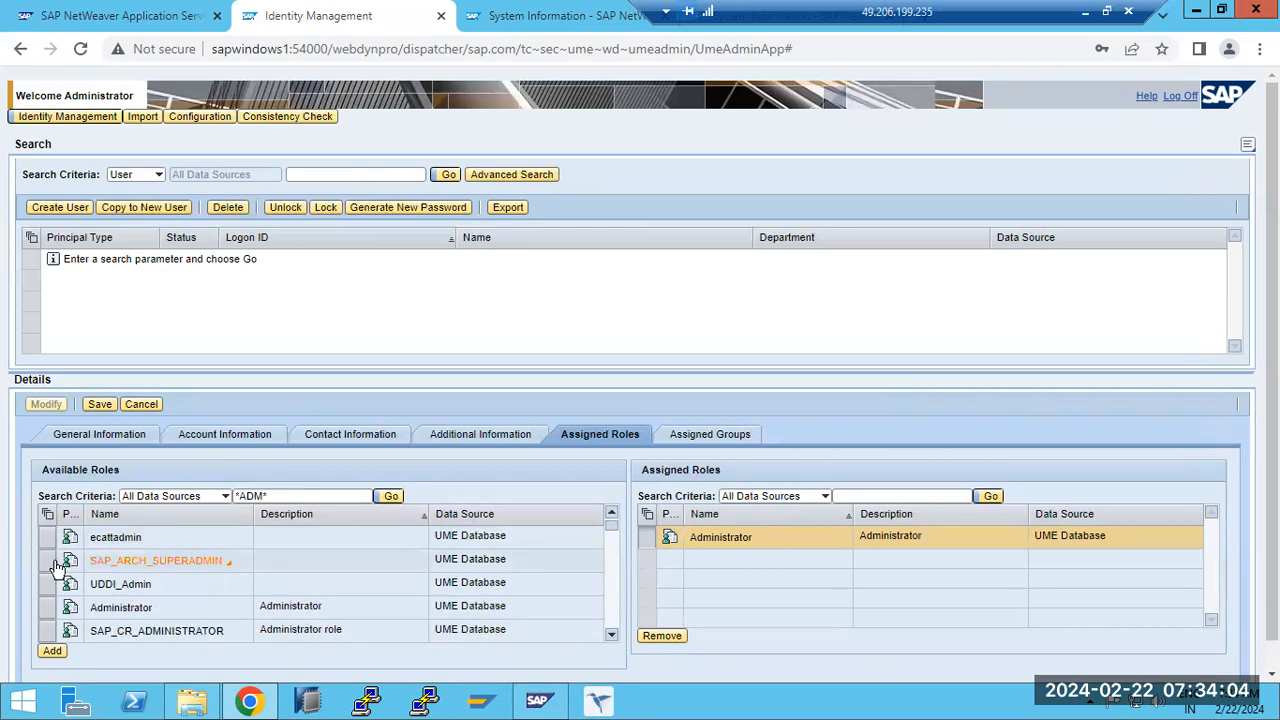
triple_click(307, 497)
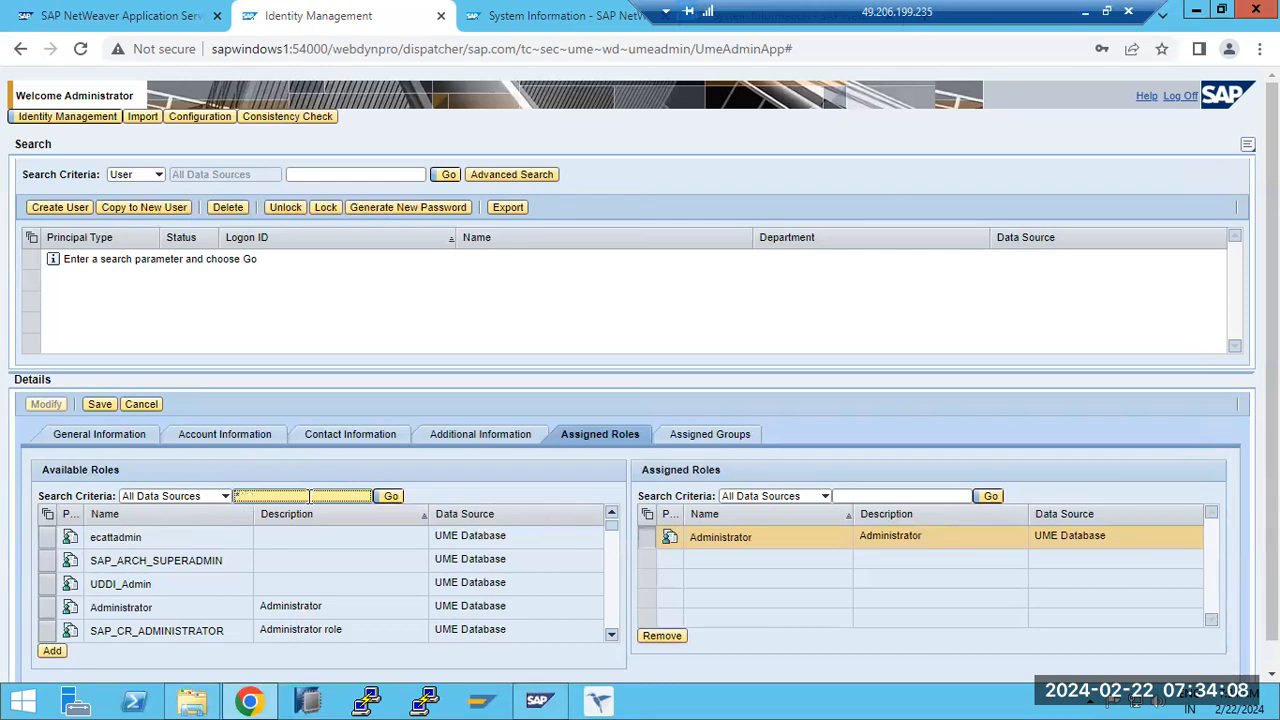
type("*J2EE*")
key("Return")
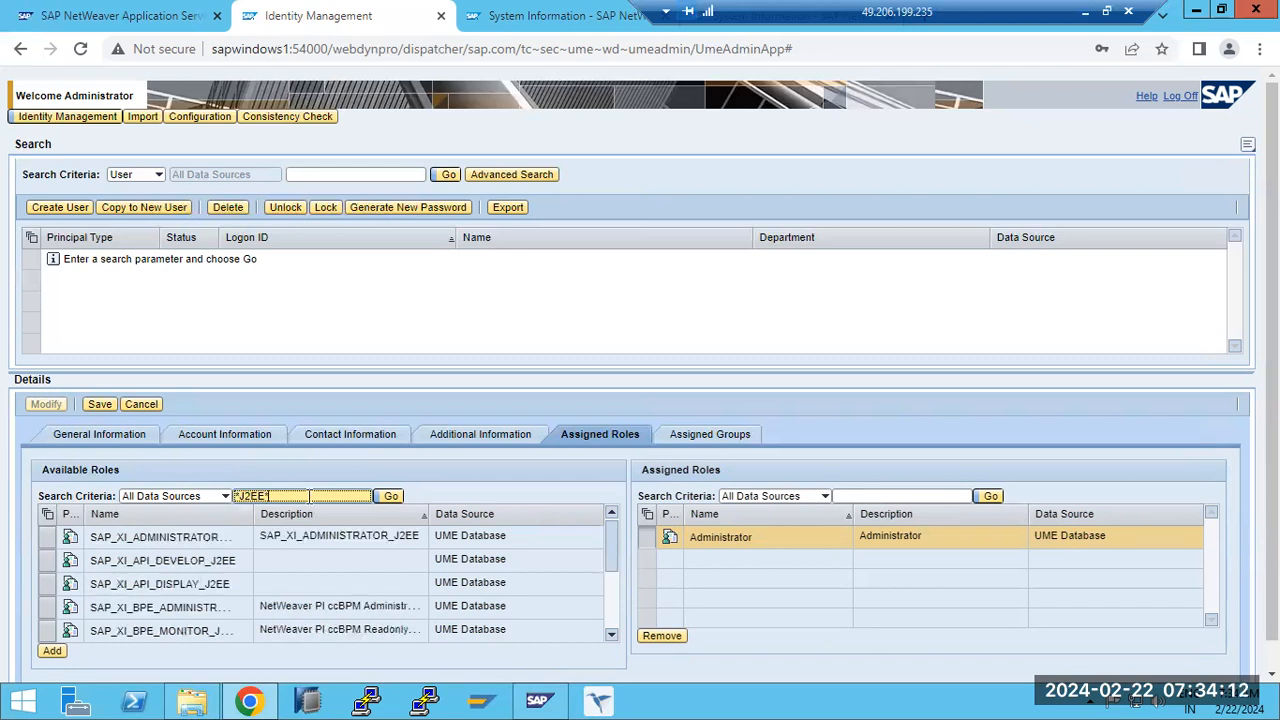
left_click(45, 535)
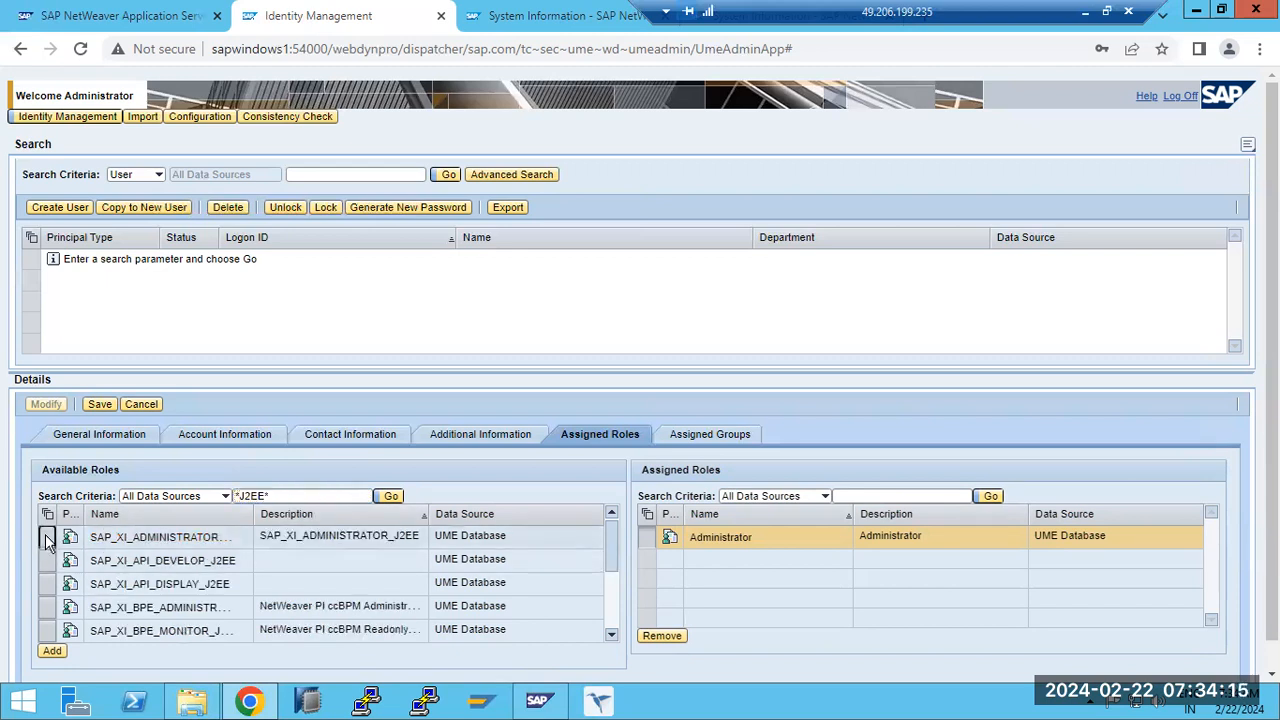
left_click(51, 651)
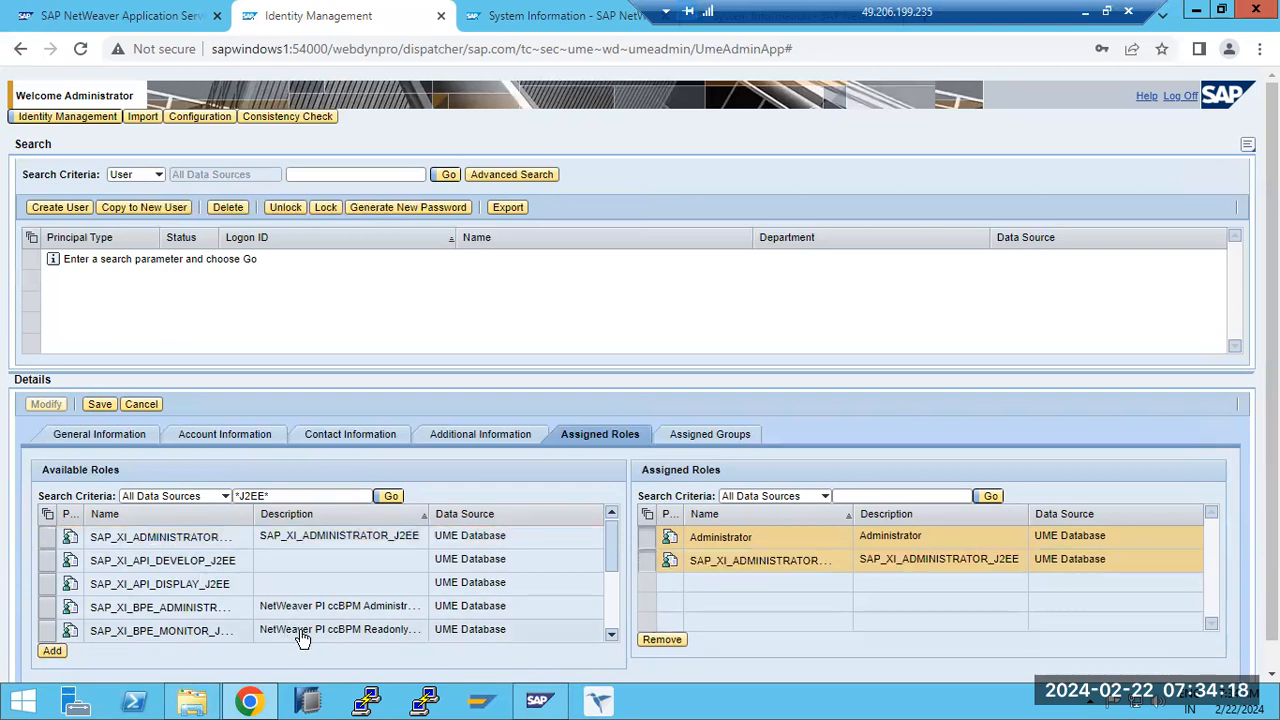
- Look through the remaining J2EE roles and save the new user BASIS
left_click(612, 634)
left_click(612, 634)
left_click(612, 634)
left_click(613, 636)
left_click(613, 636)
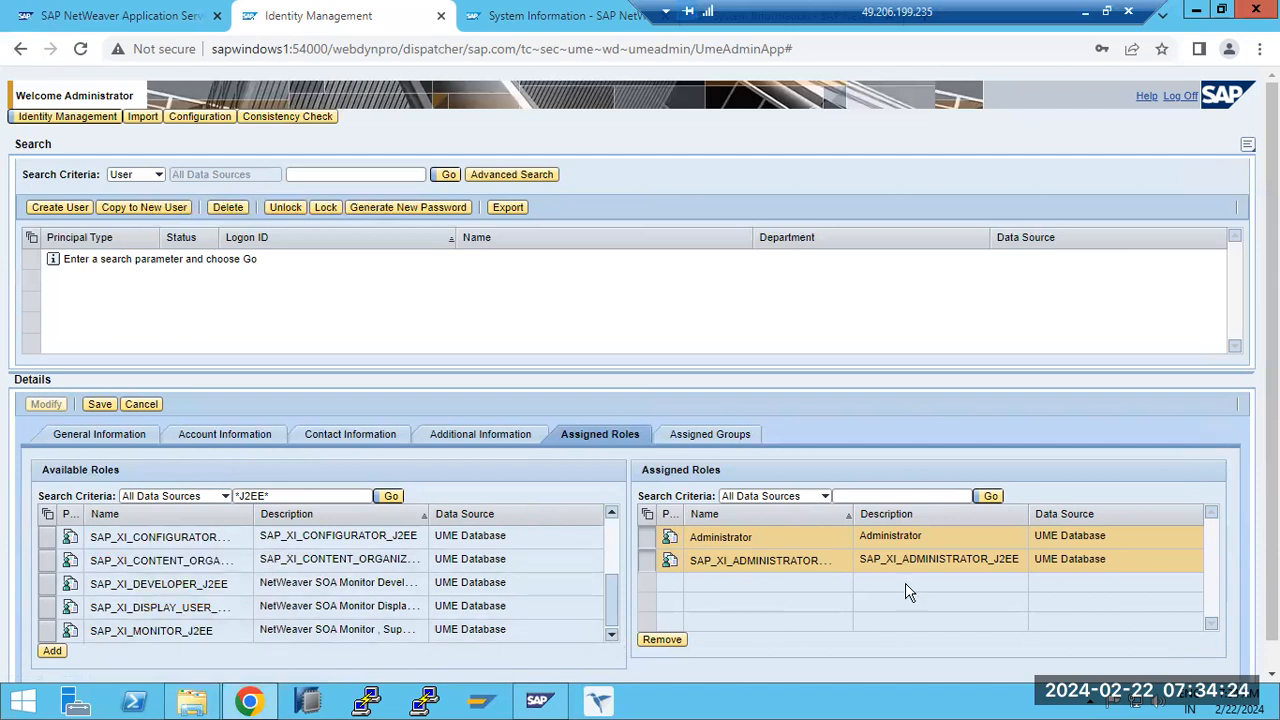
left_click(100, 405)
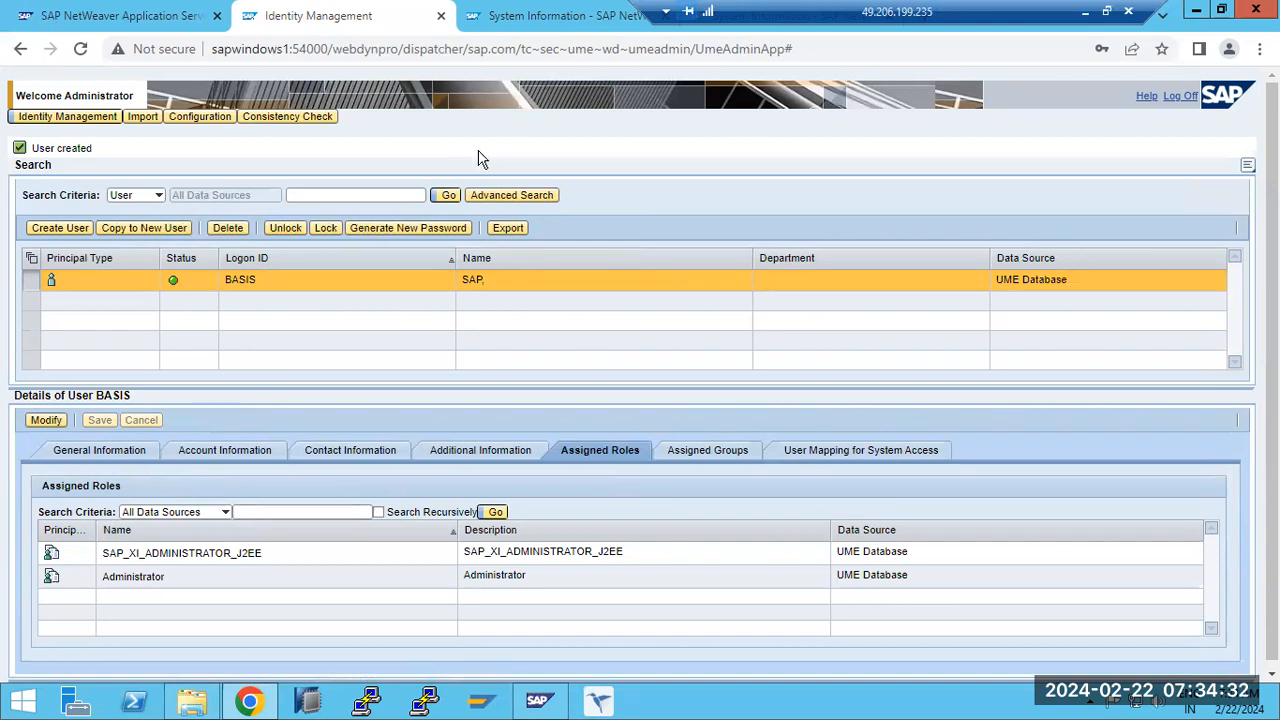
- List all users and check the assigned roles of Administrator and BASIS
left_click(449, 196)
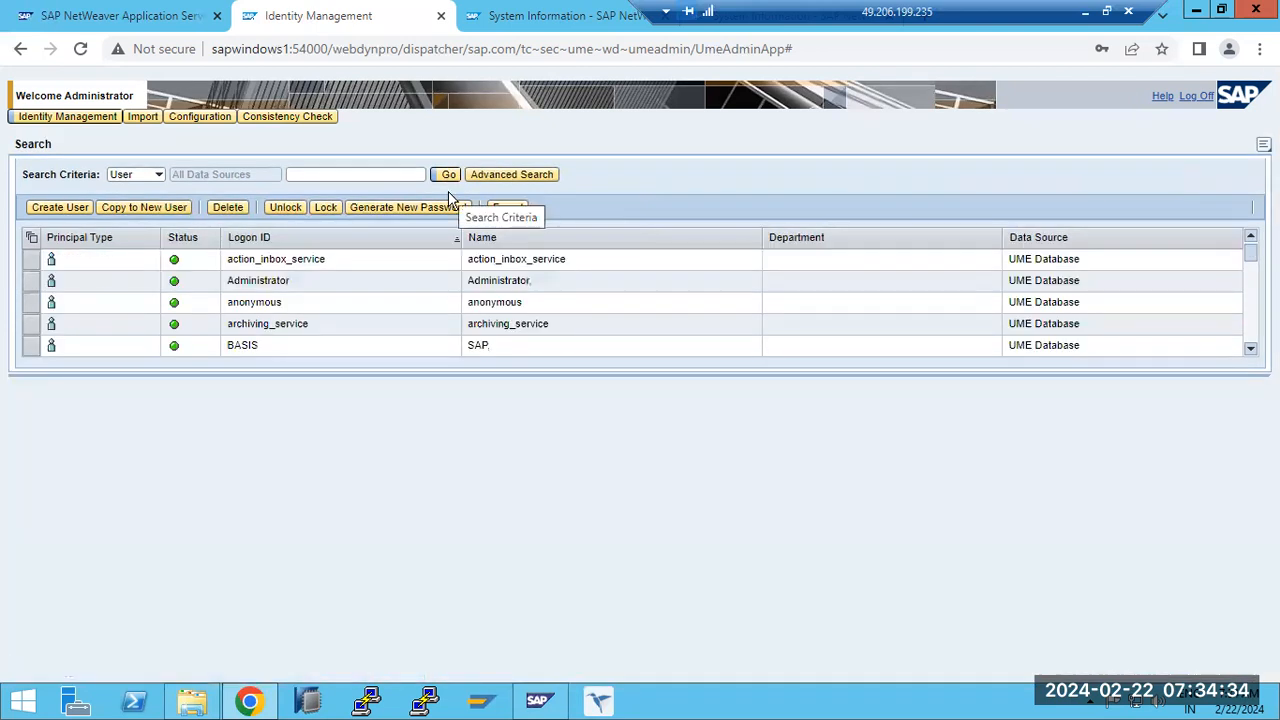
left_click(257, 284)
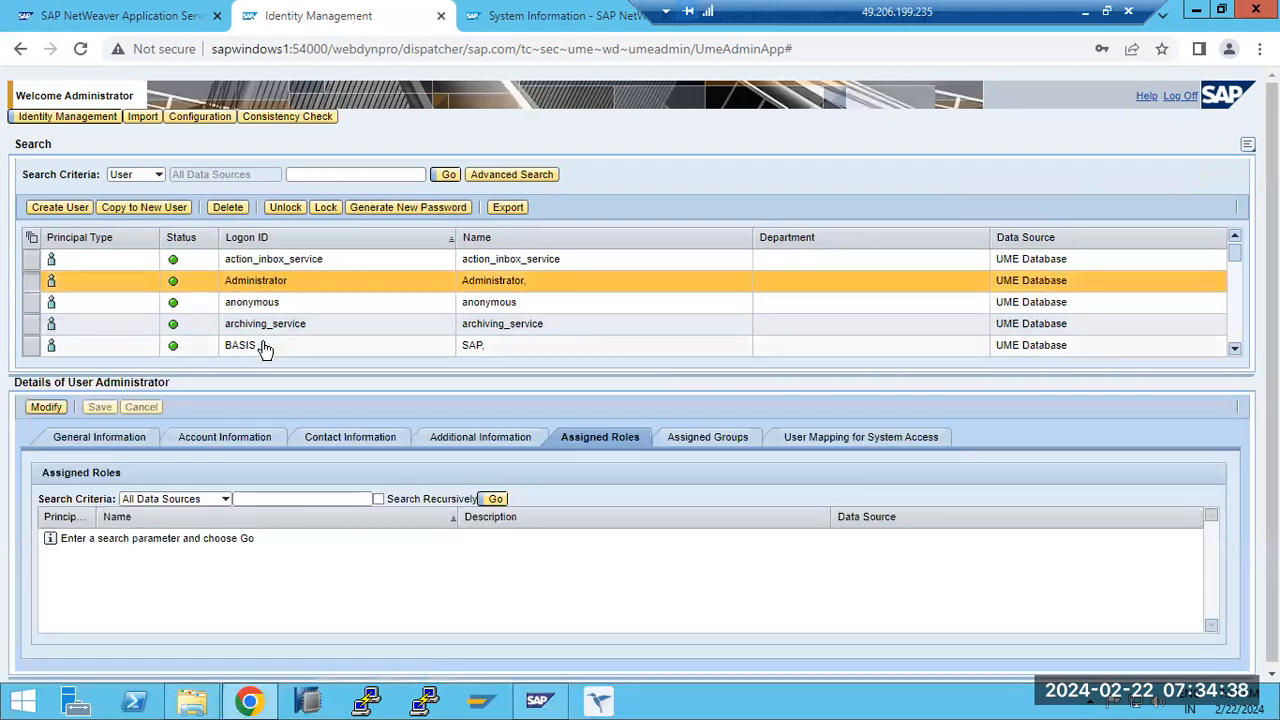
left_click(264, 347)
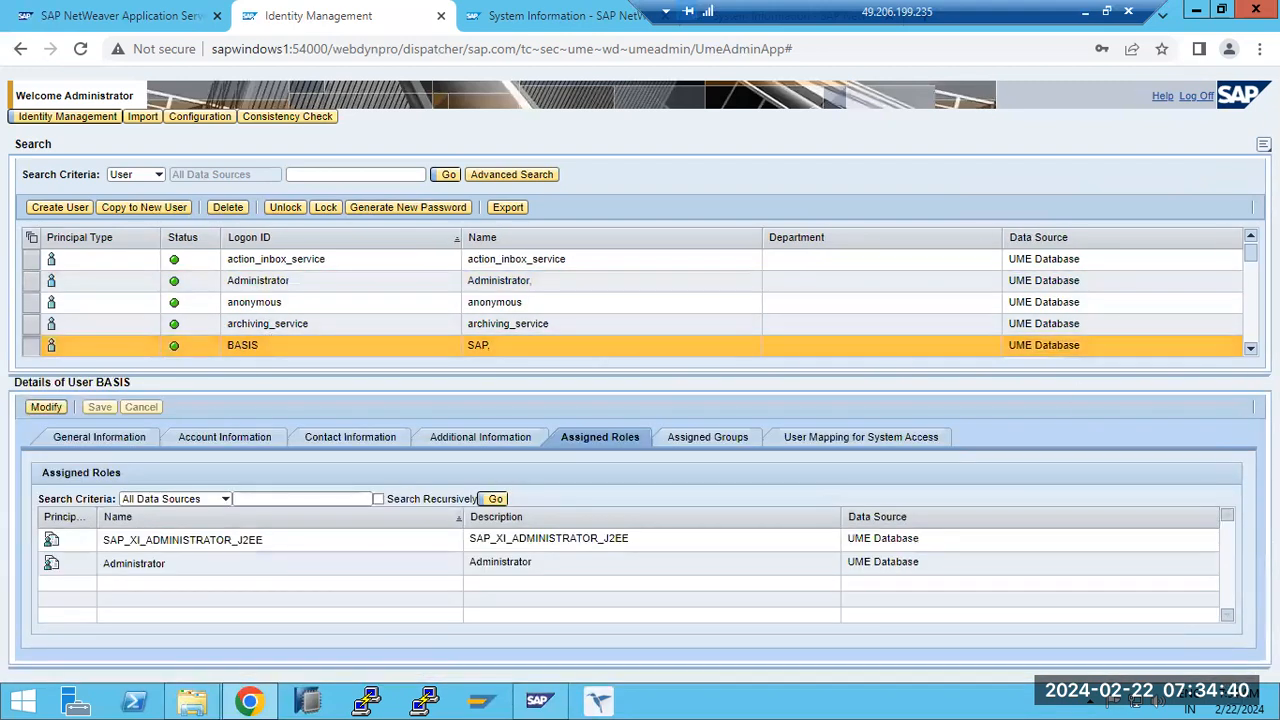
- Look through the complete list of users down to its last entries and return to its beginning
left_click(1250, 349)
left_click(1250, 349)
left_click(1250, 349)
left_click(1250, 349)
left_click(1250, 349)
left_click(1250, 349)
left_click(1250, 349)
left_click(1250, 349)
left_click(1250, 349)
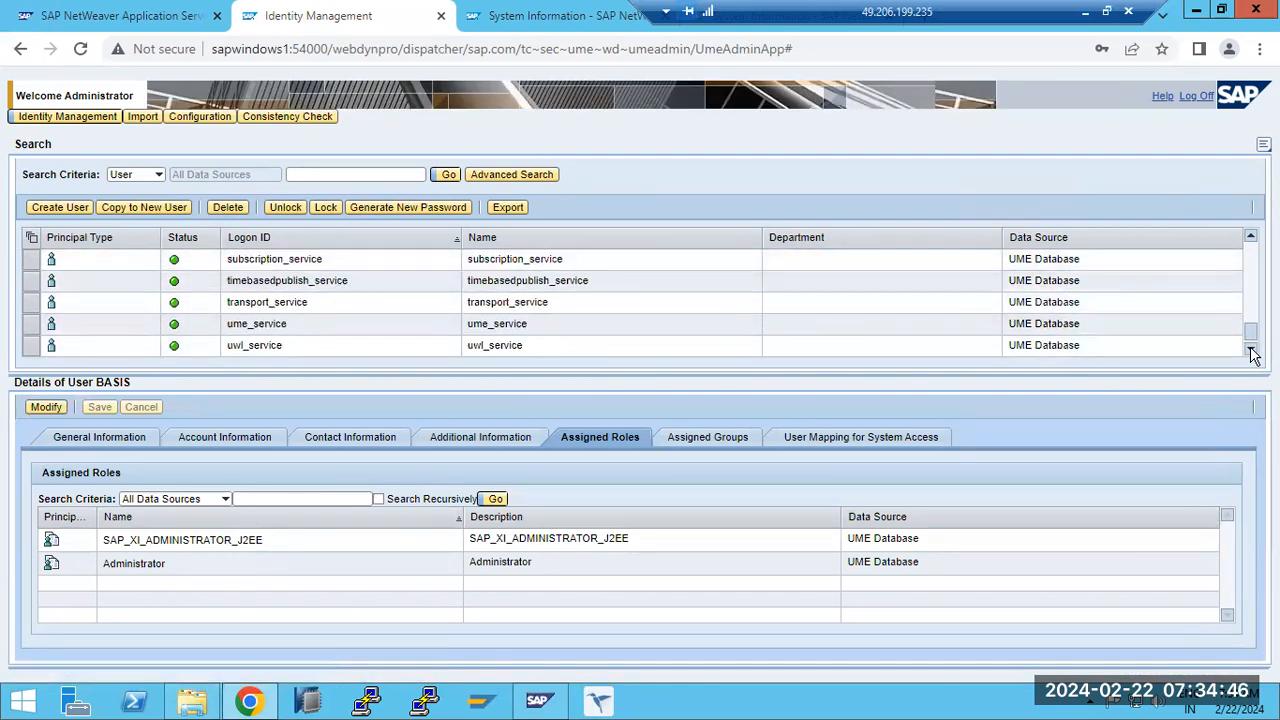
left_click_drag(1252, 334, 1246, 233)
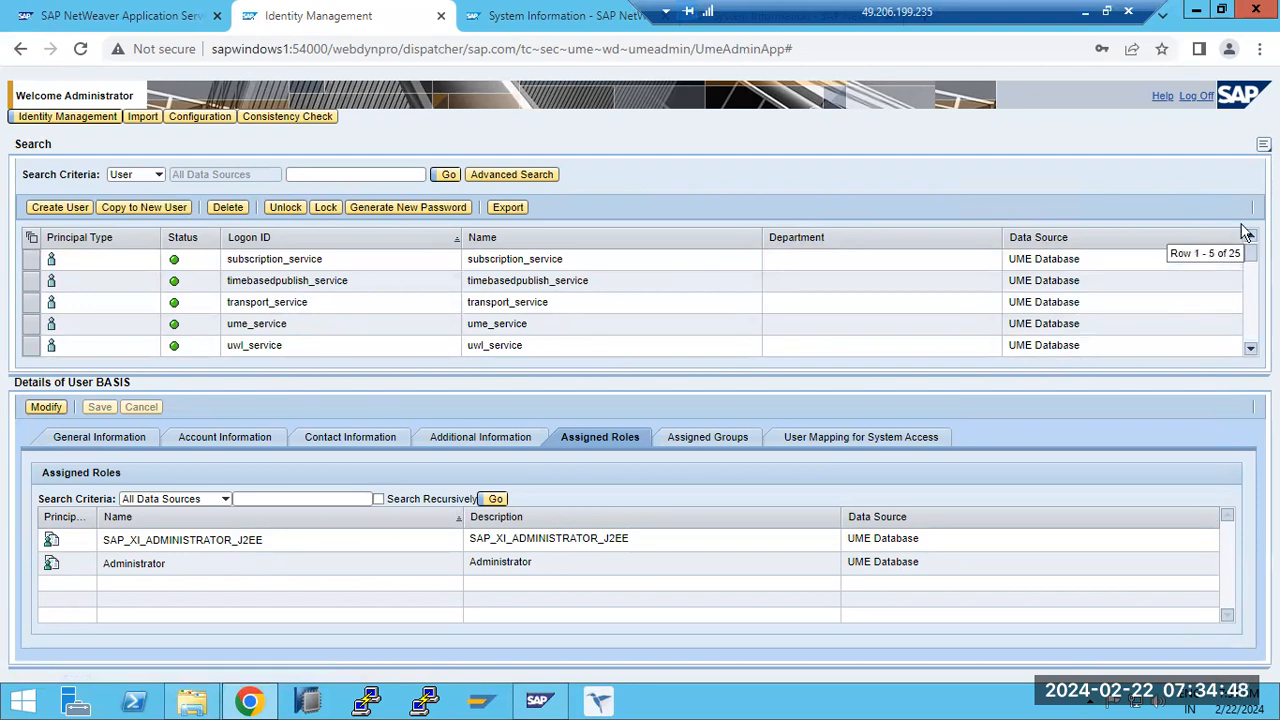
- Generate a new password for the user BASIS
left_click(254, 349)
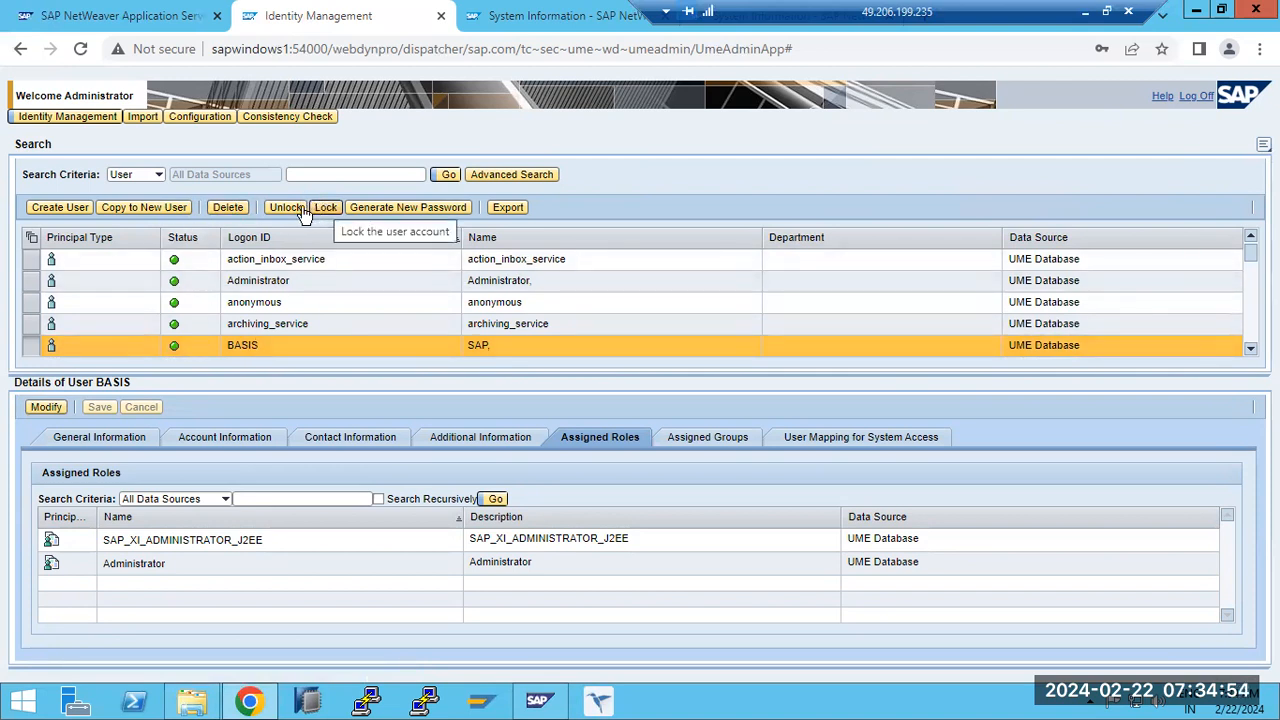
left_click(388, 210)
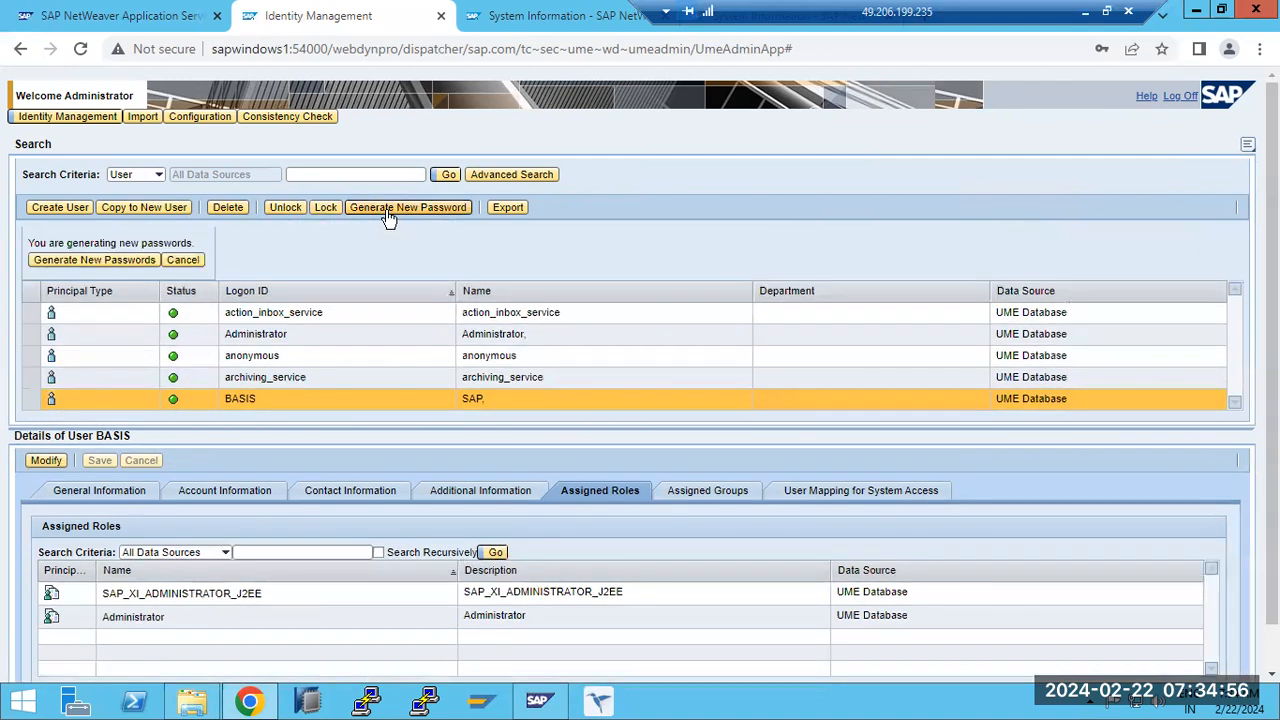
left_click(113, 260)
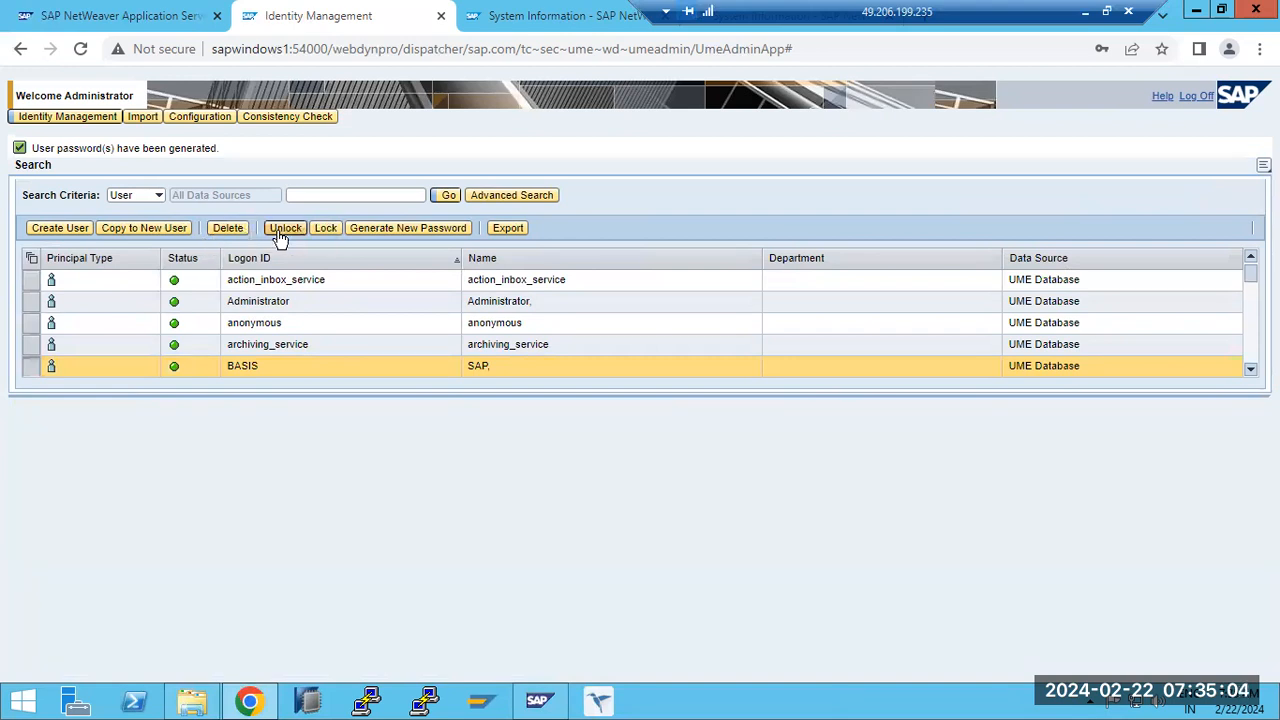
- Log off from Identity Management and reopen User Management from the AS Java start page
left_click(1196, 96)
left_click(128, 16)
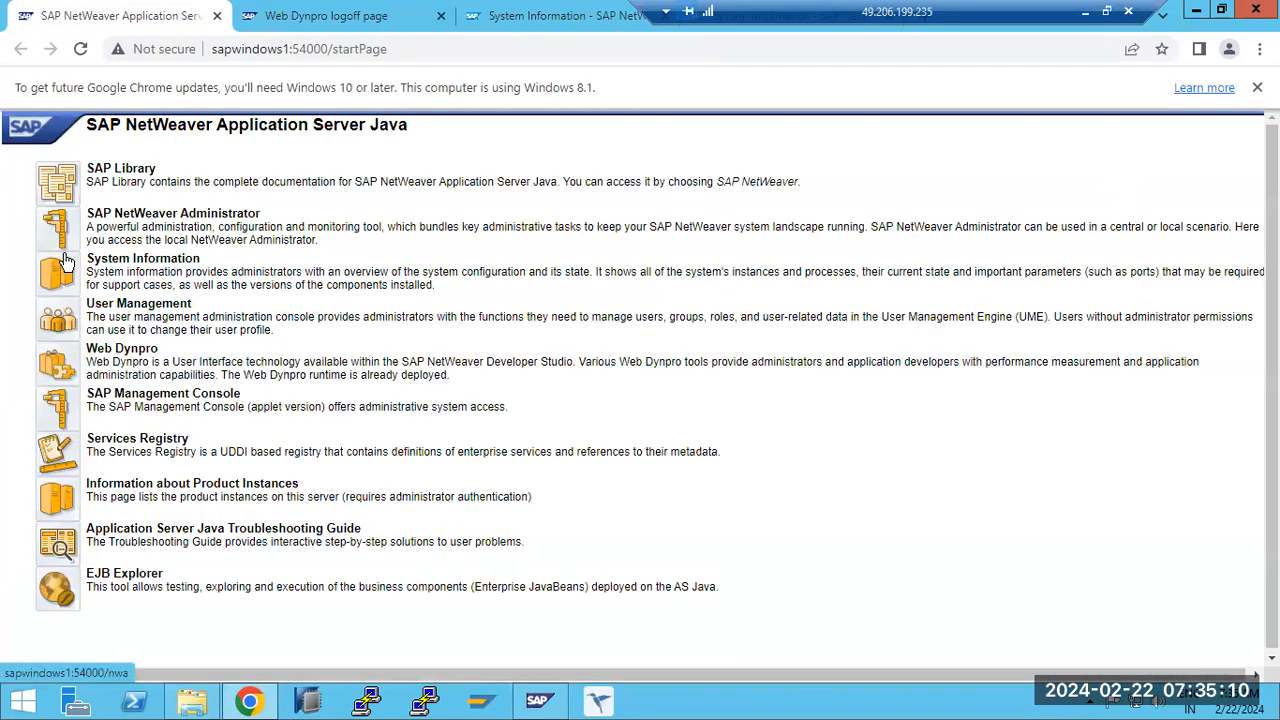
left_click(66, 325)
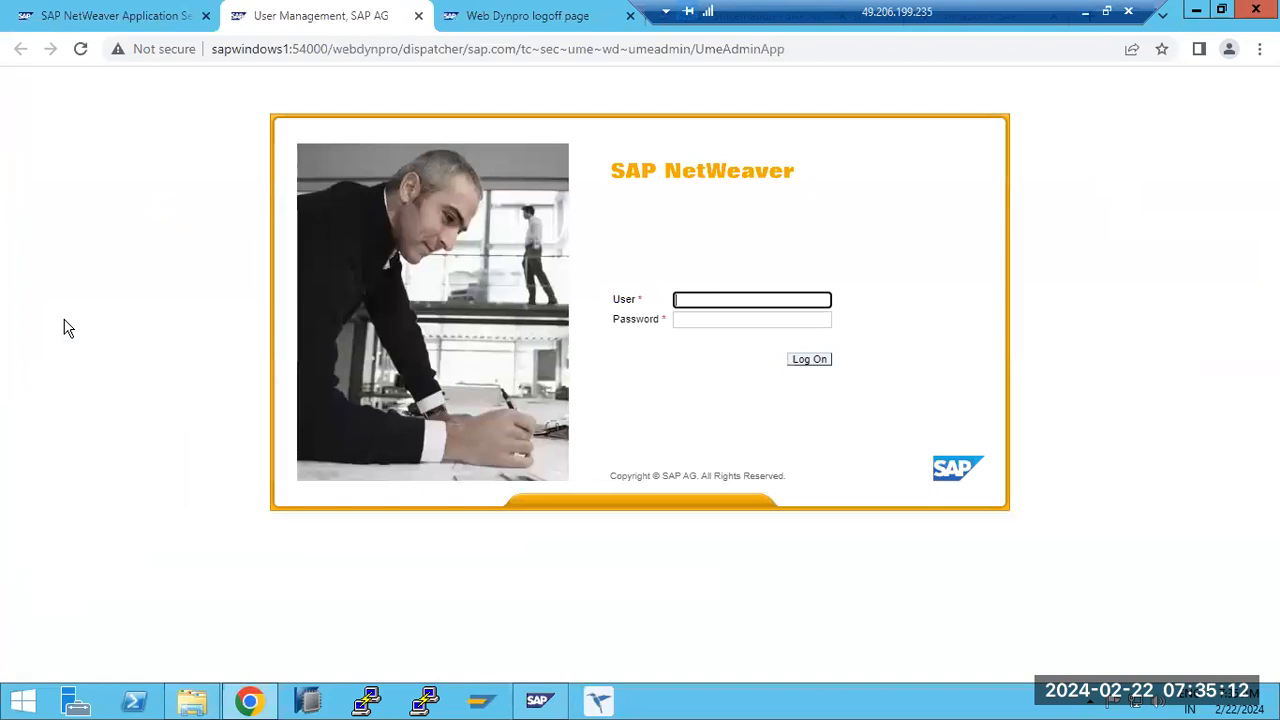
- Replace the prefilled logon user with basis and enter the account password
left_click(766, 300)
left_click(786, 344)
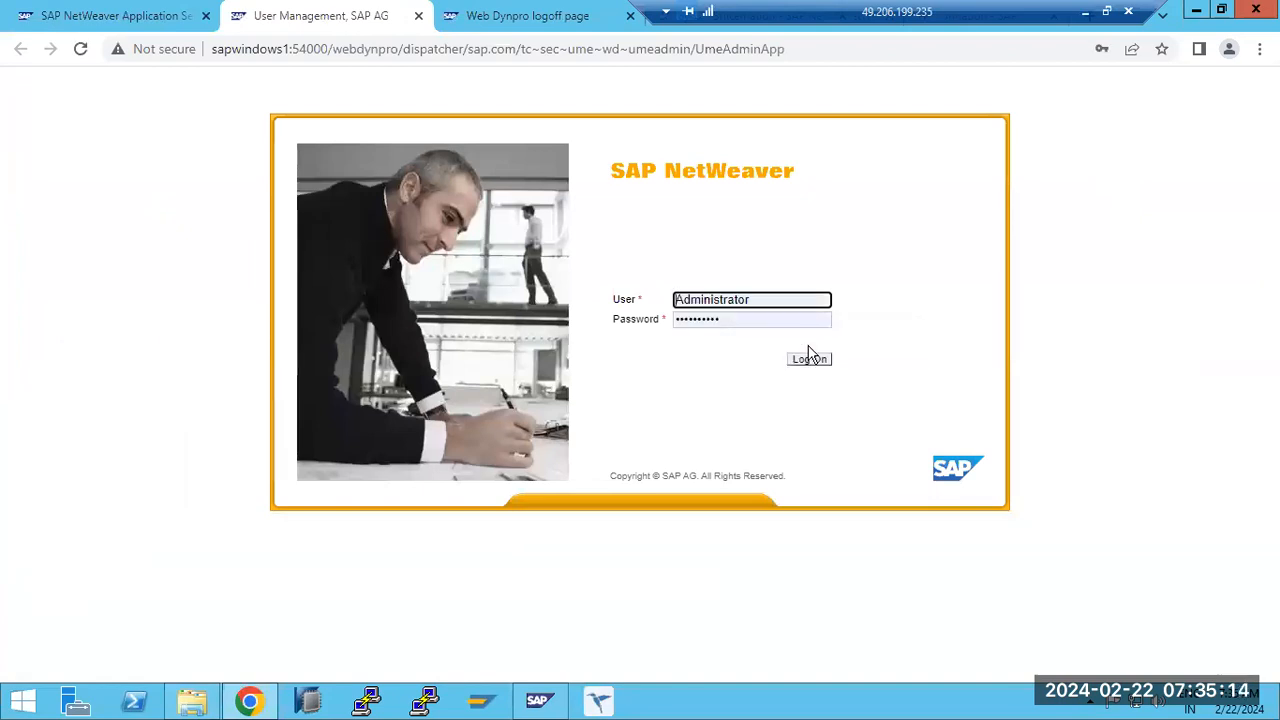
key("ctrl+a")
type("basis")
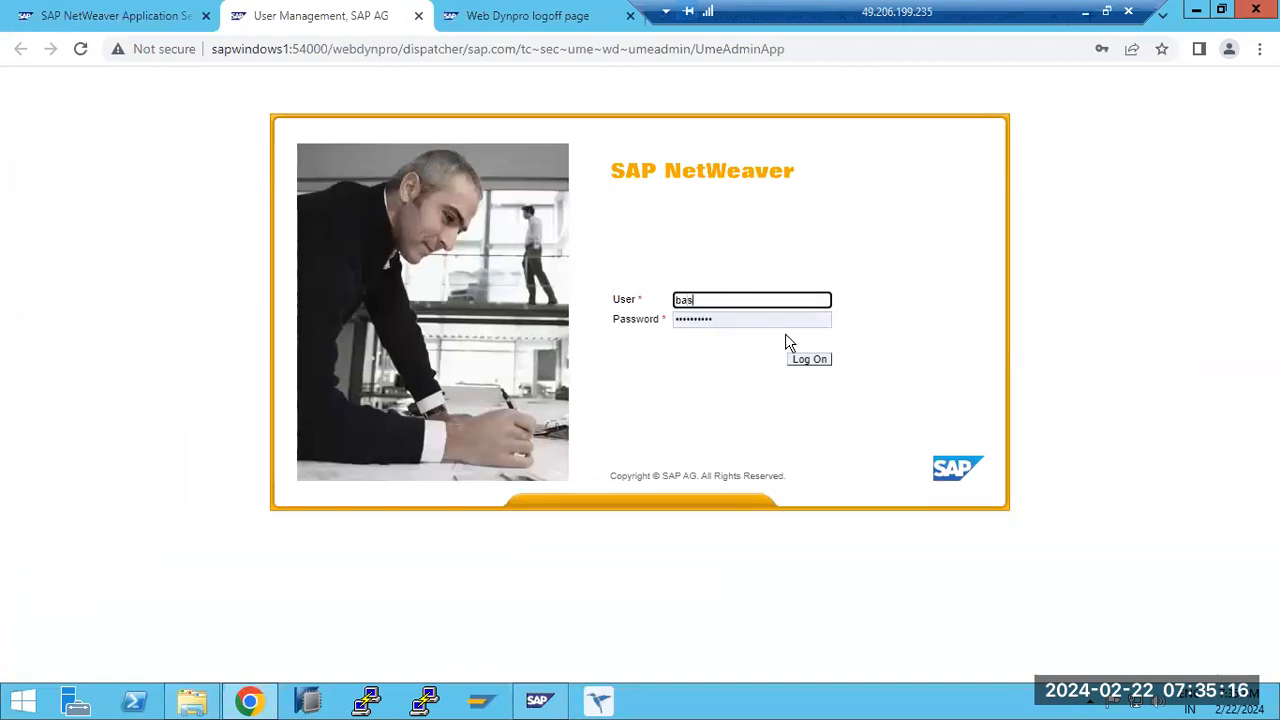
key("Tab")
type("*******")
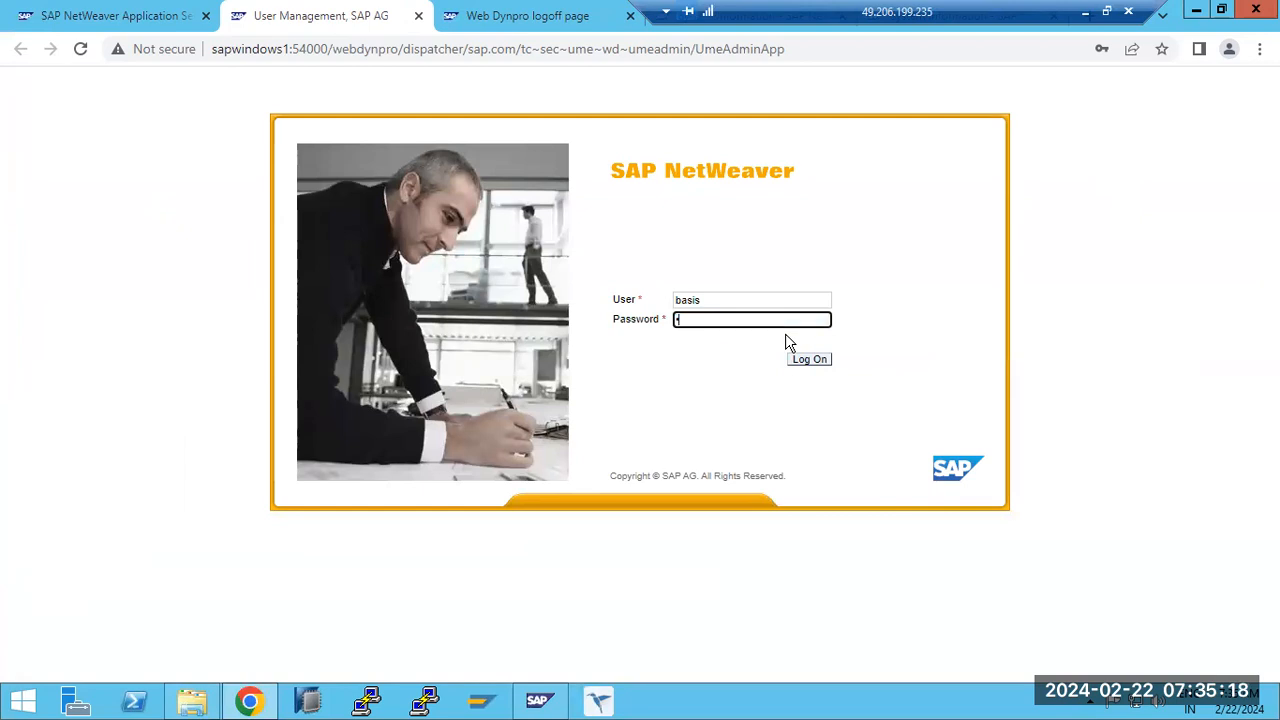
type("**")
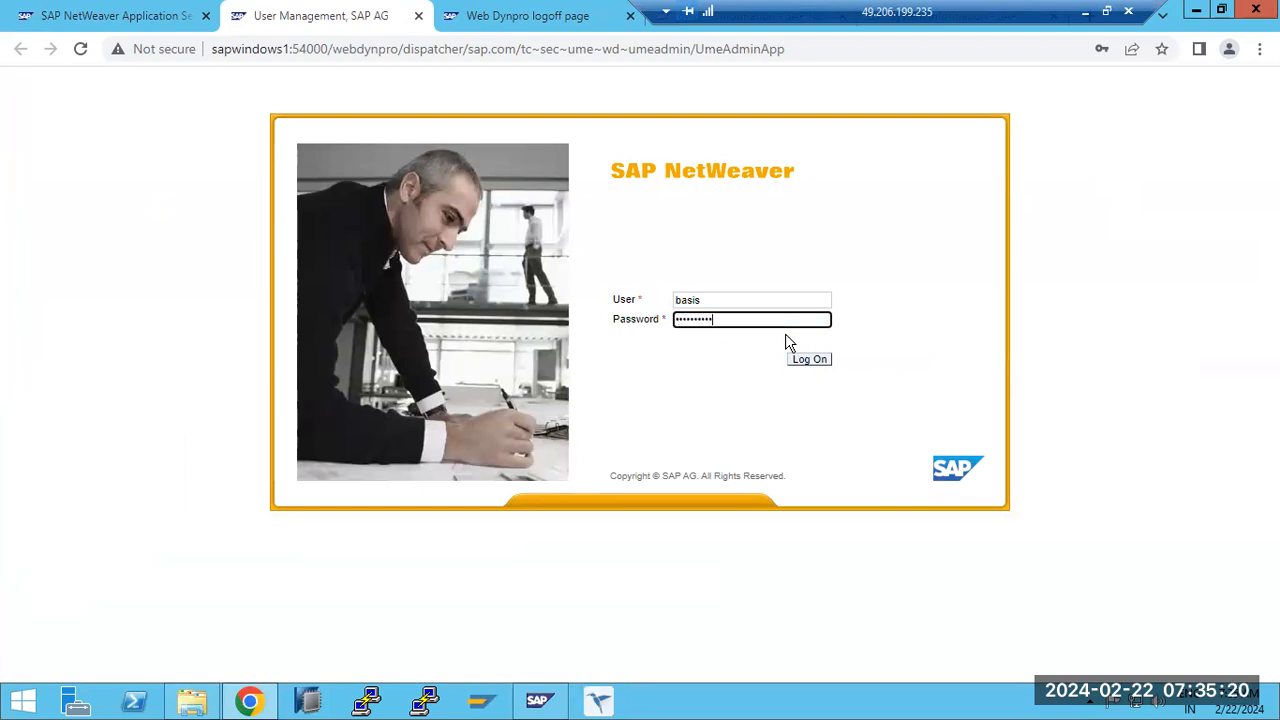
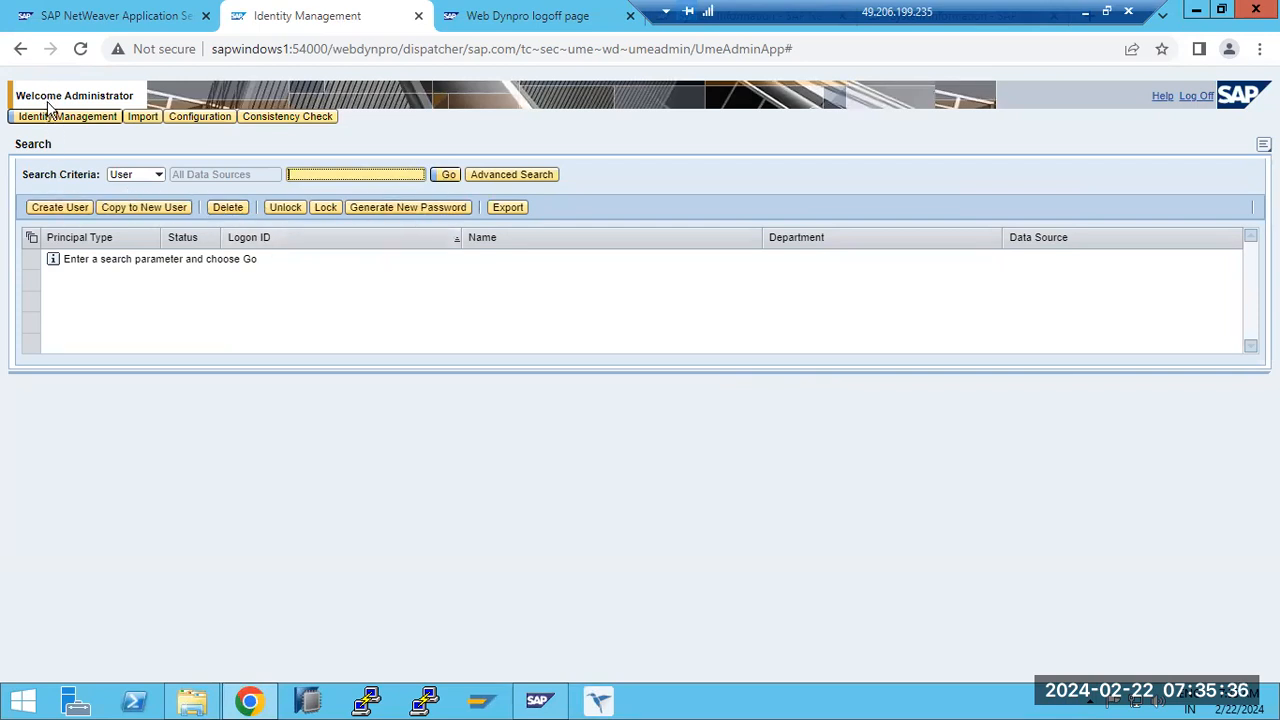
- Open the user management configuration in Identity Management to view its data source
left_click(99, 117)
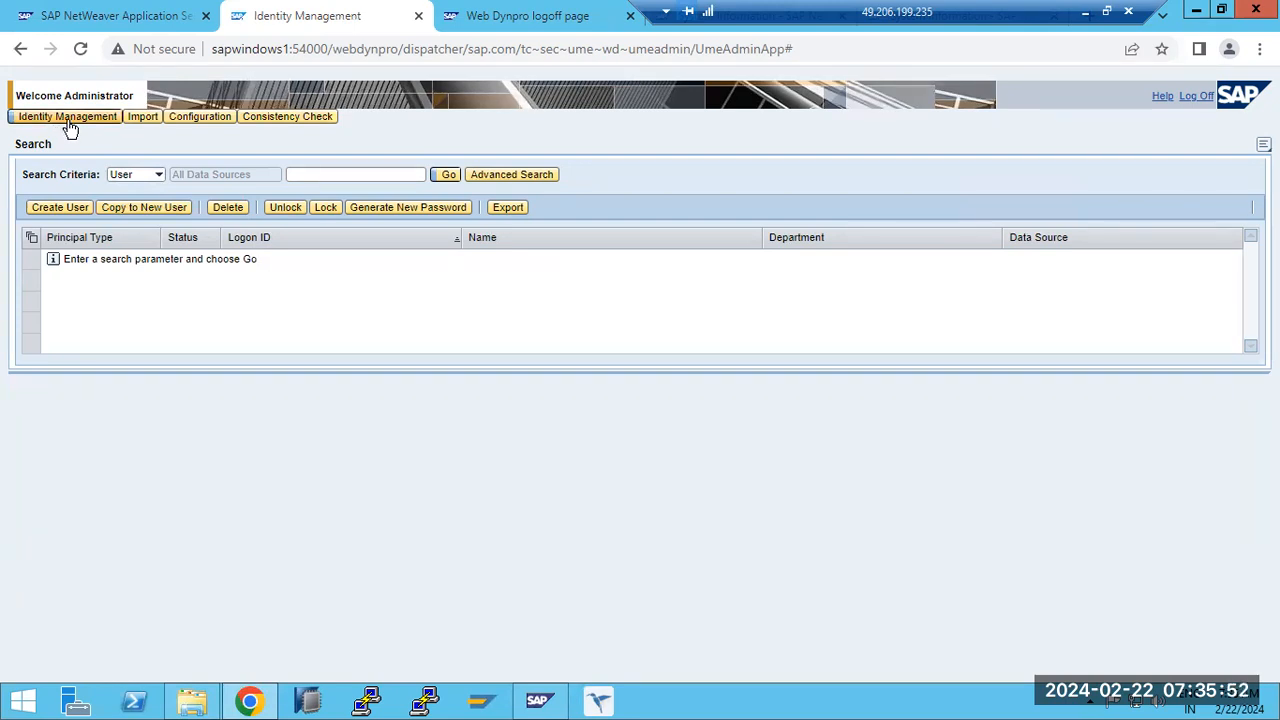
left_click(193, 116)
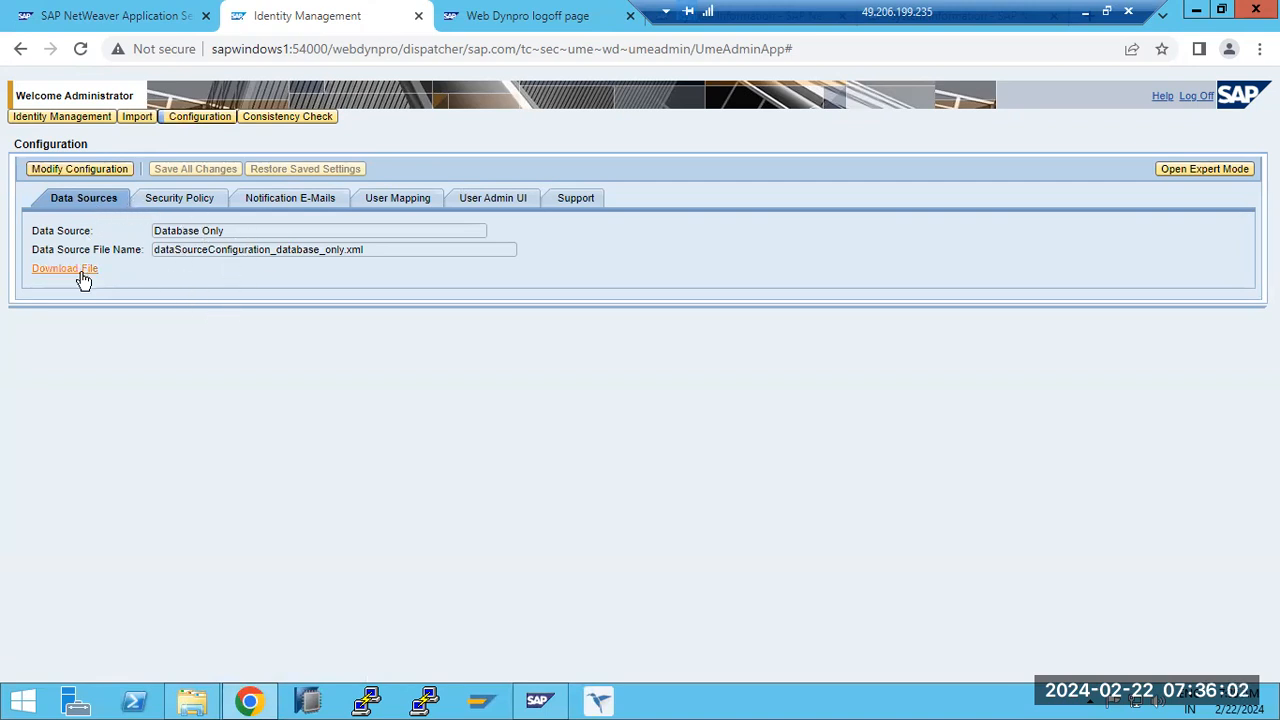
- Look at the SAP systems in the management console and the SAP ECC connections in SAP Logon, and return to Identity Management
left_click(490, 702)
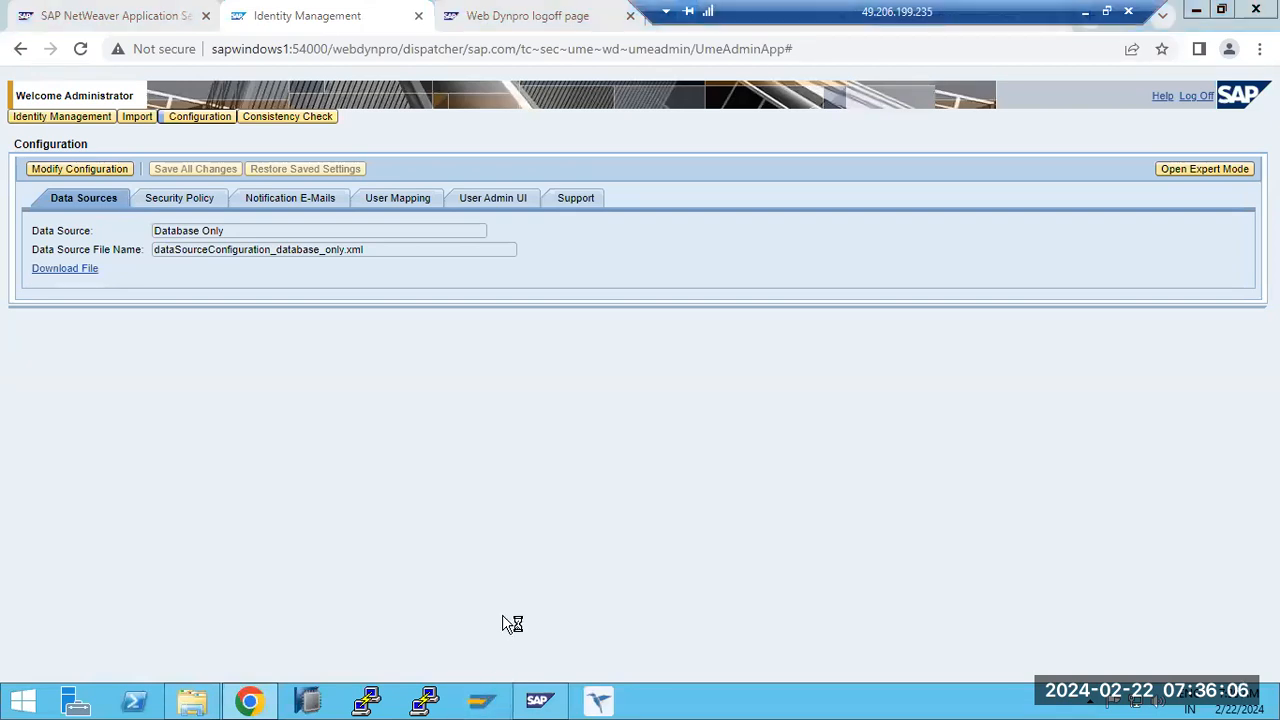
left_click(550, 702)
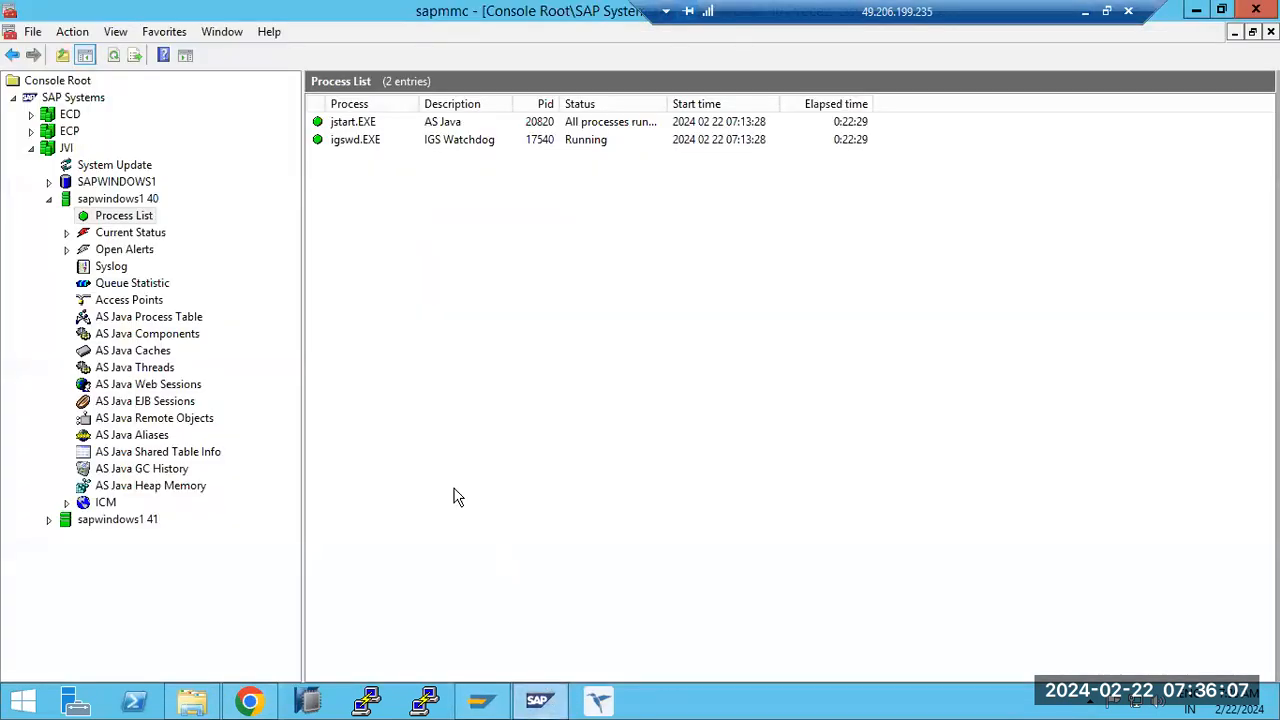
left_click(69, 117)
left_click(537, 705)
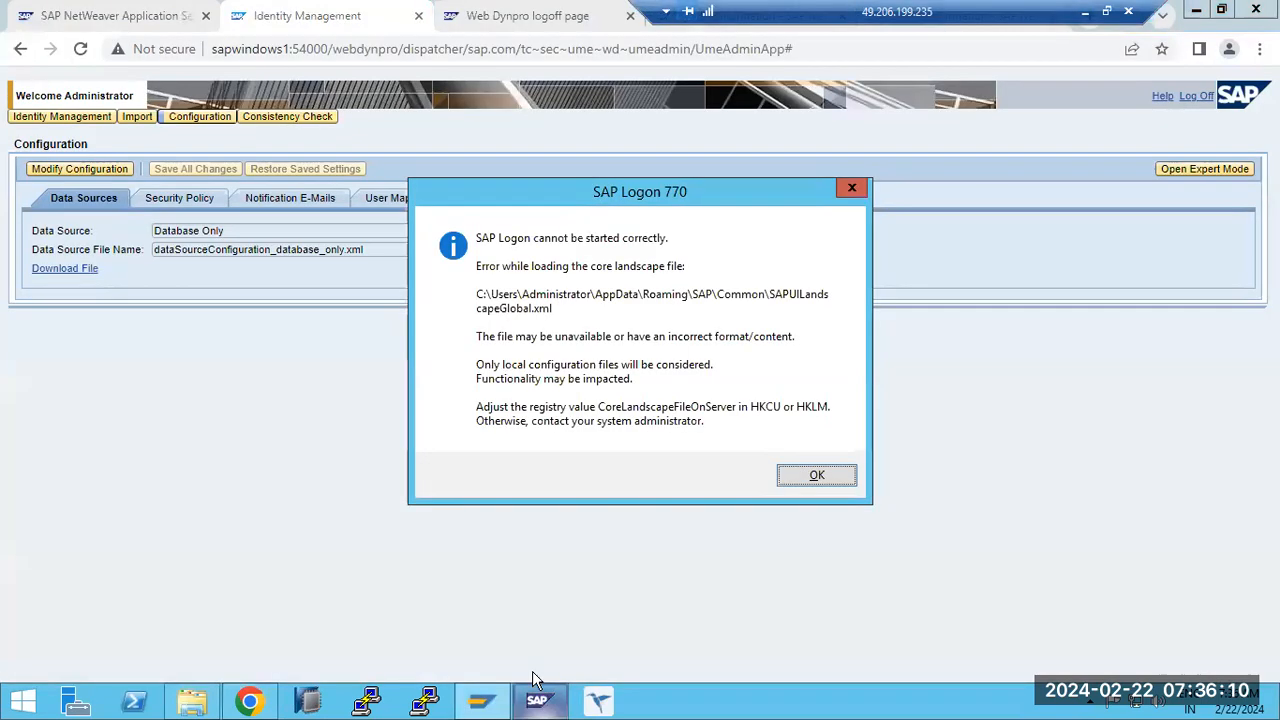
left_click(820, 478)
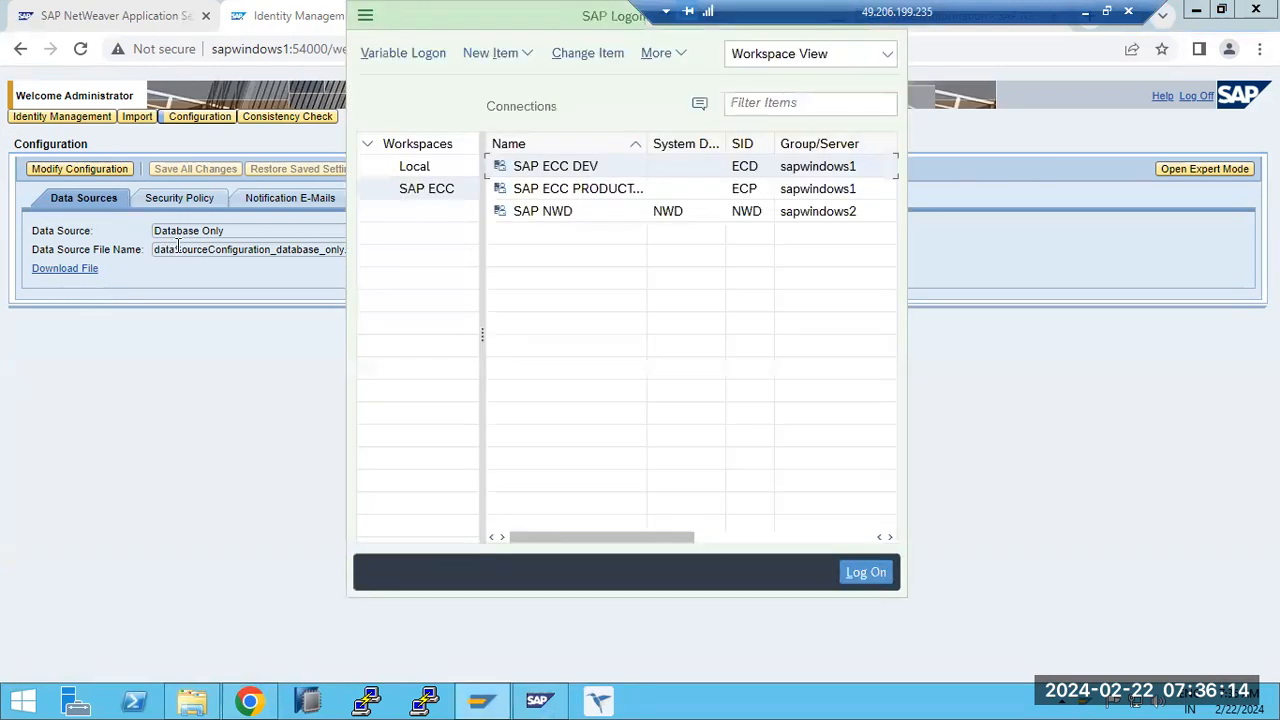
left_click(990, 555)
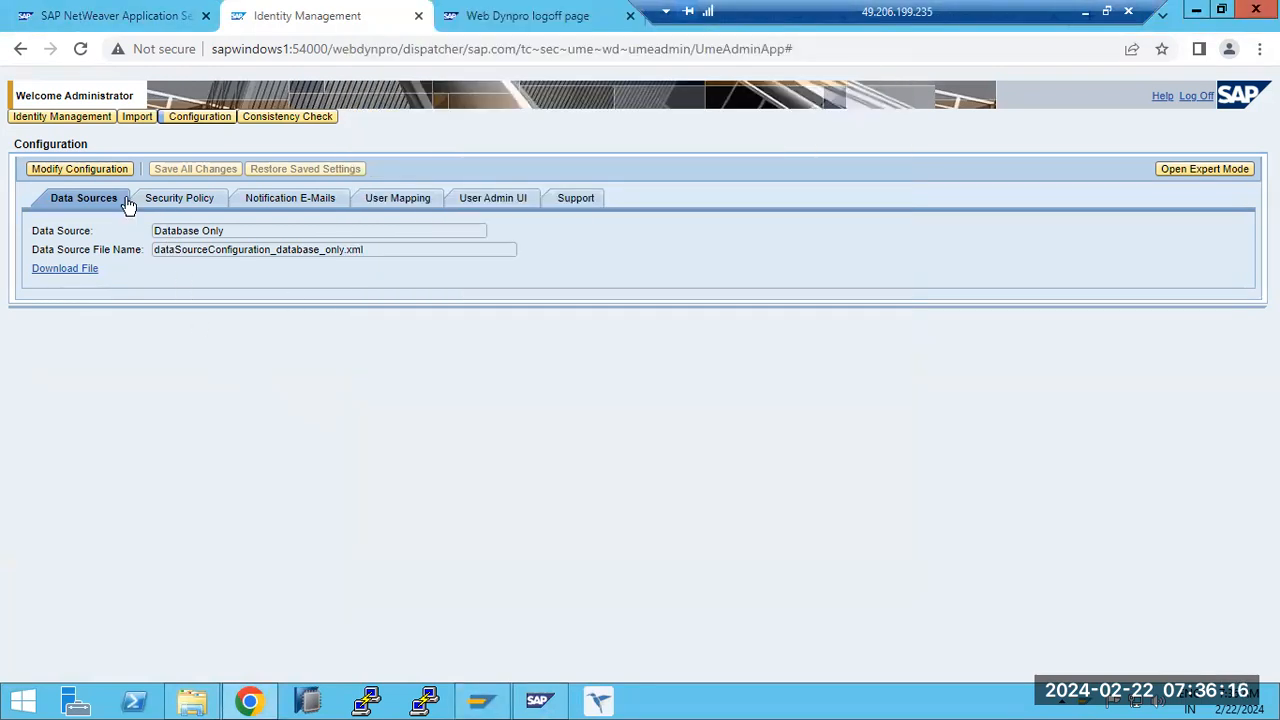
- Put the configuration in edit mode and set the data source to ABAP System
left_click(84, 170)
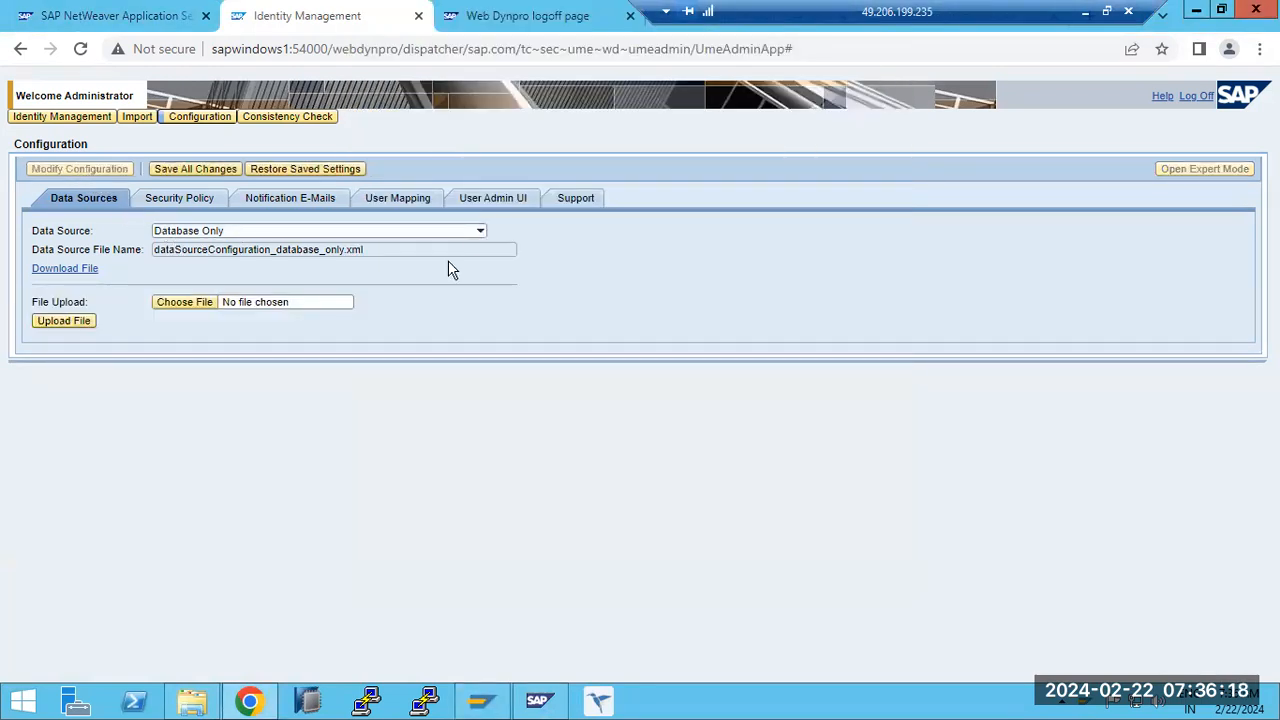
left_click(480, 233)
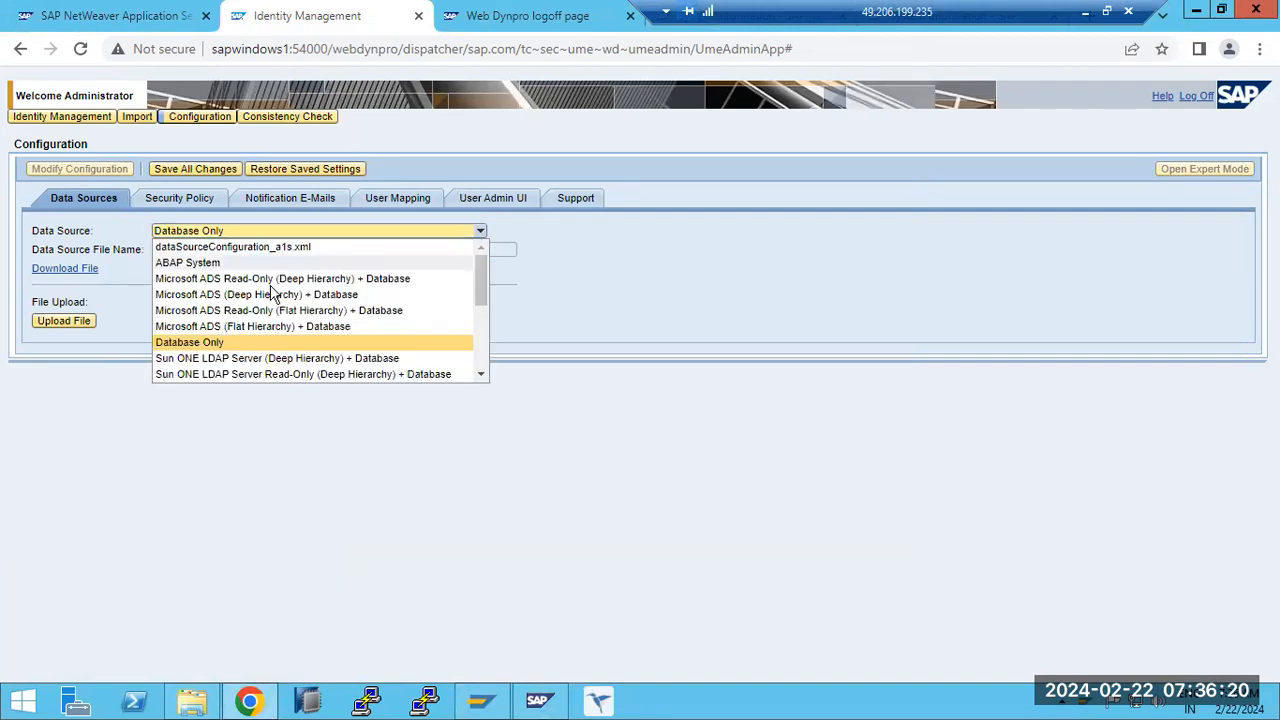
left_click(177, 262)
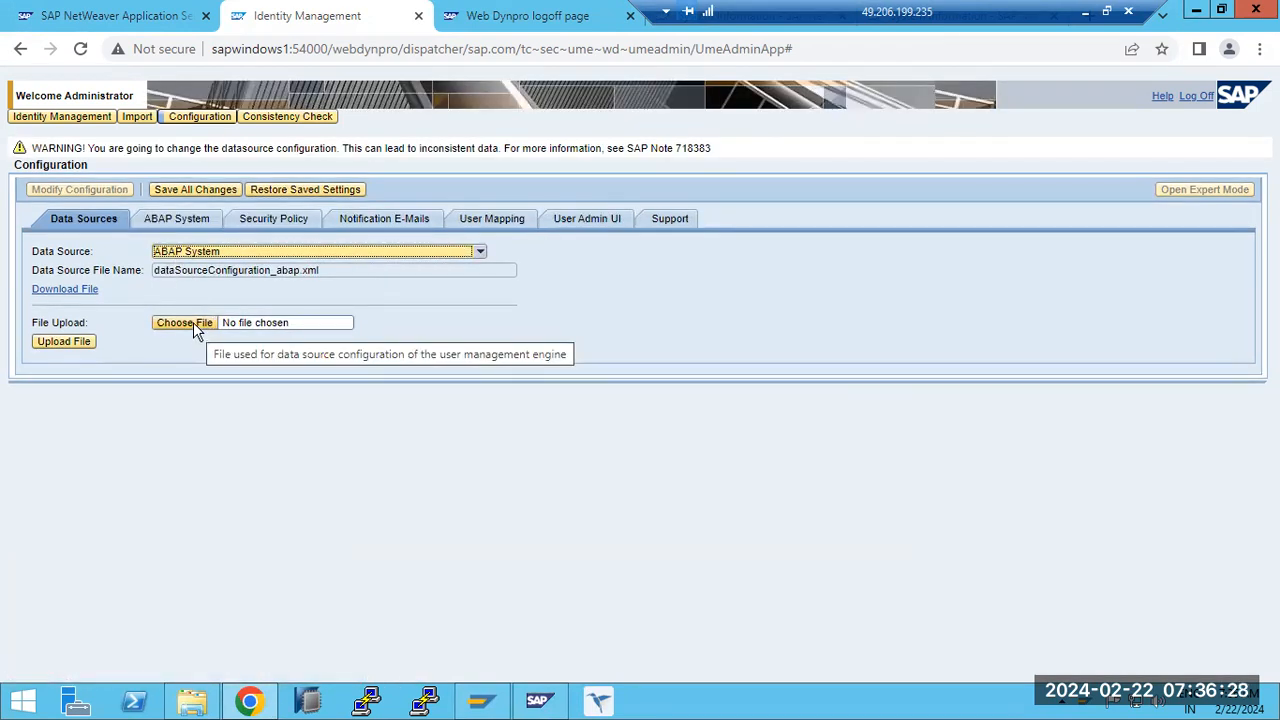
- Examine the ABAP System settings and the destinations page behind UME RFC Destination, and return to the configuration
left_click(167, 220)
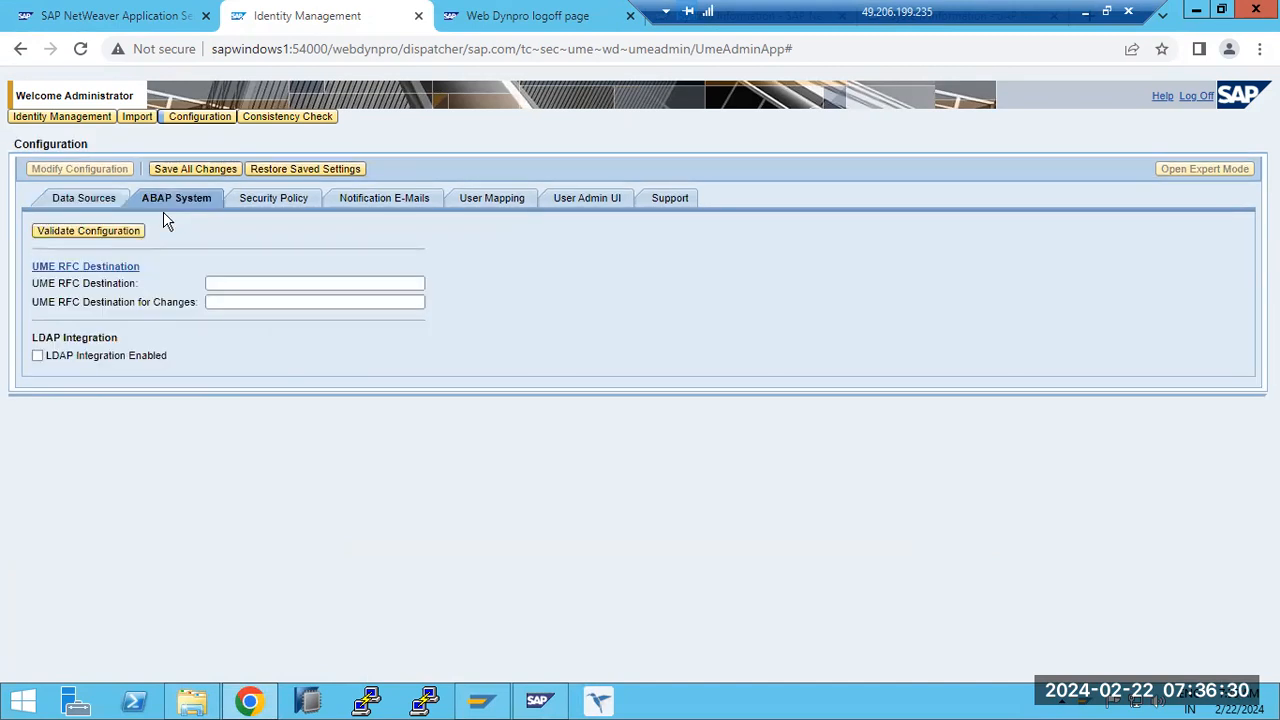
left_click(92, 268)
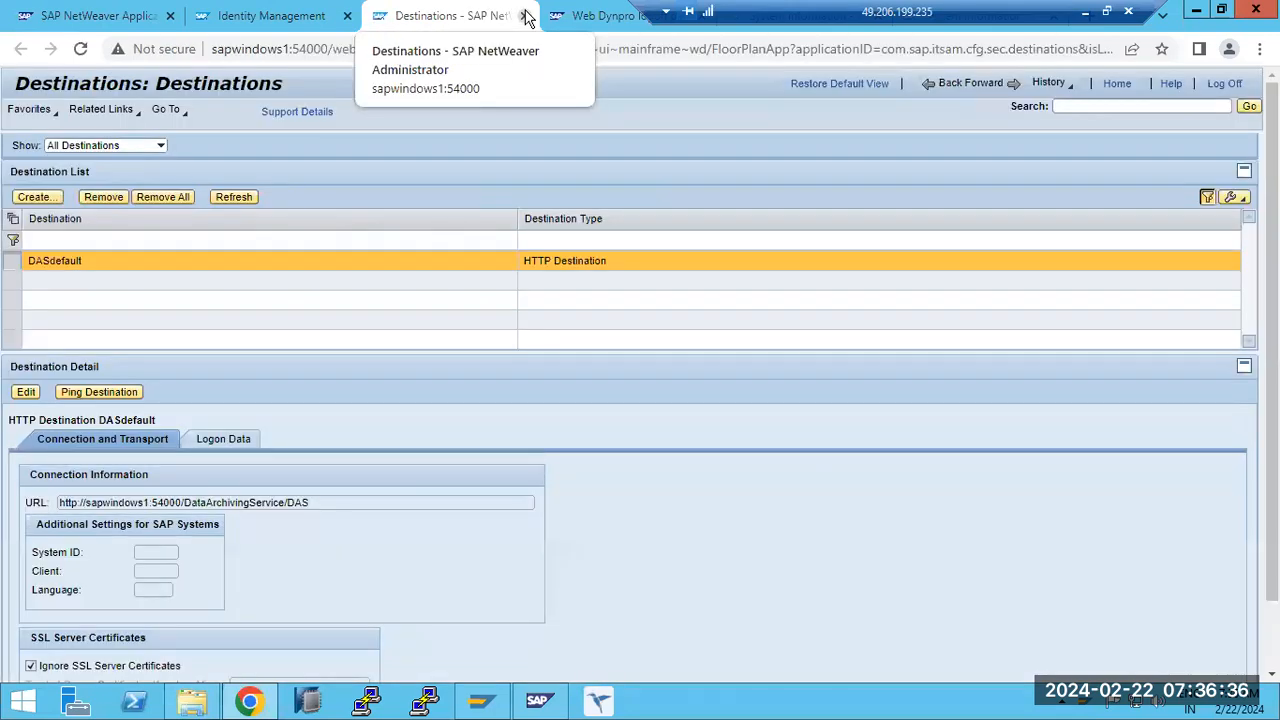
left_click(315, 15)
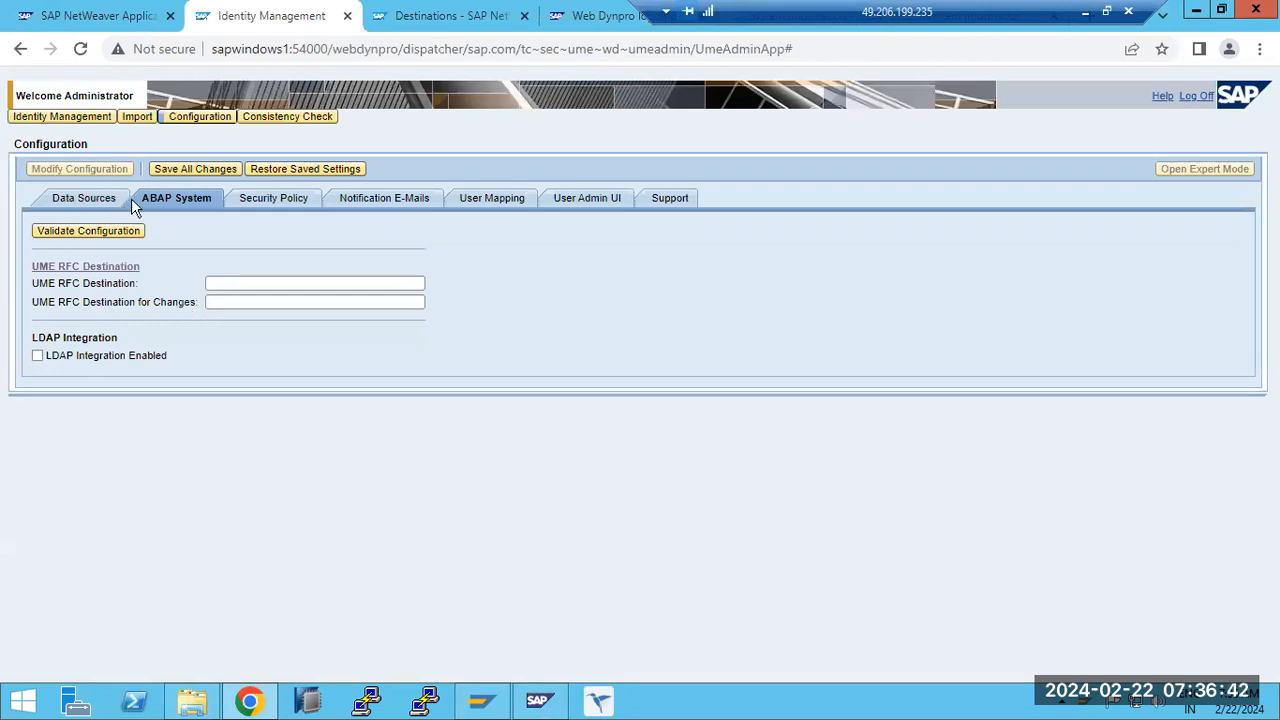
- Review the security policy, user mapping and user admin UI settings of the configuration
left_click(278, 202)
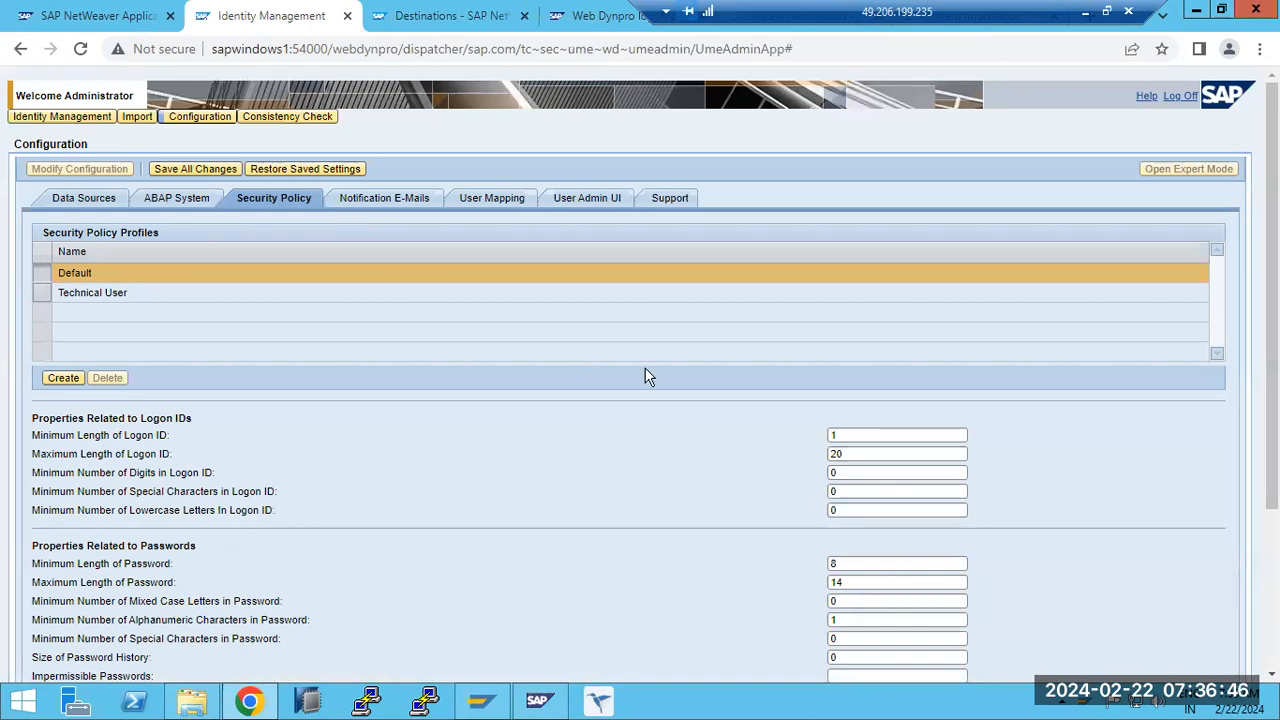
left_click(495, 197)
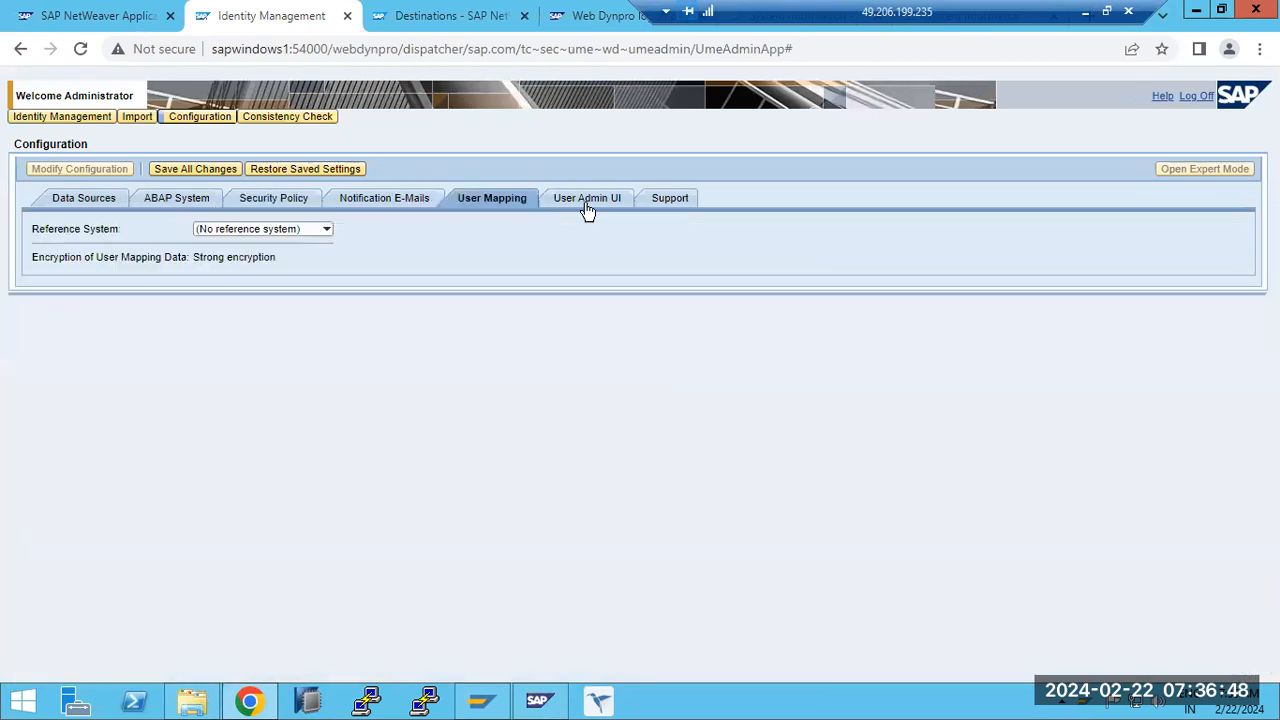
left_click(586, 203)
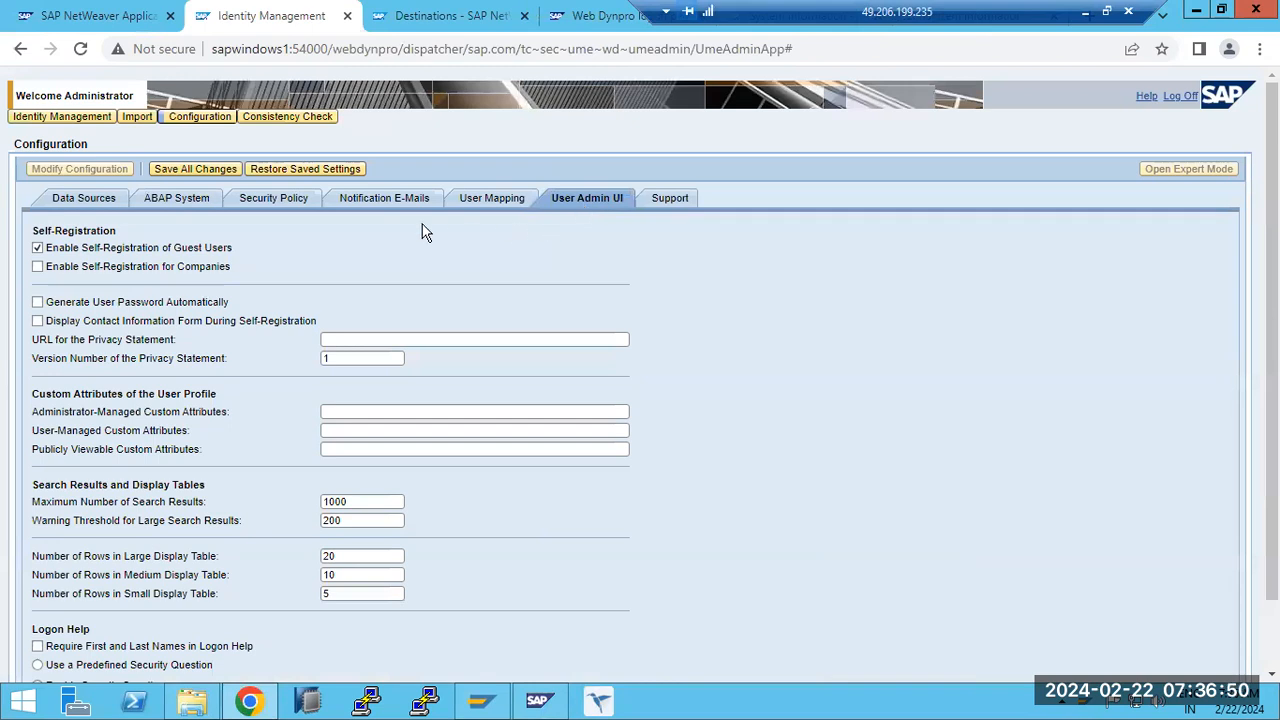
- Try to save all configuration changes with the ABAP System data source, and go back to the data source settings
left_click(162, 200)
left_click(161, 170)
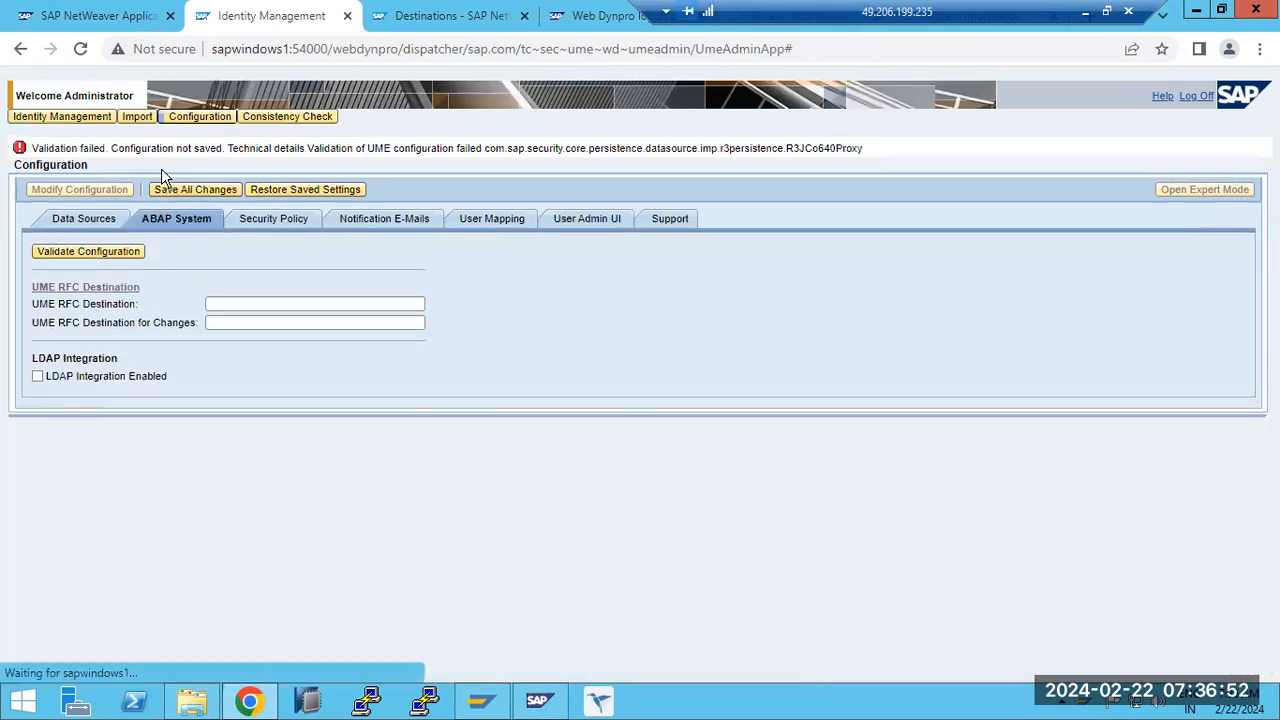
left_click(75, 218)
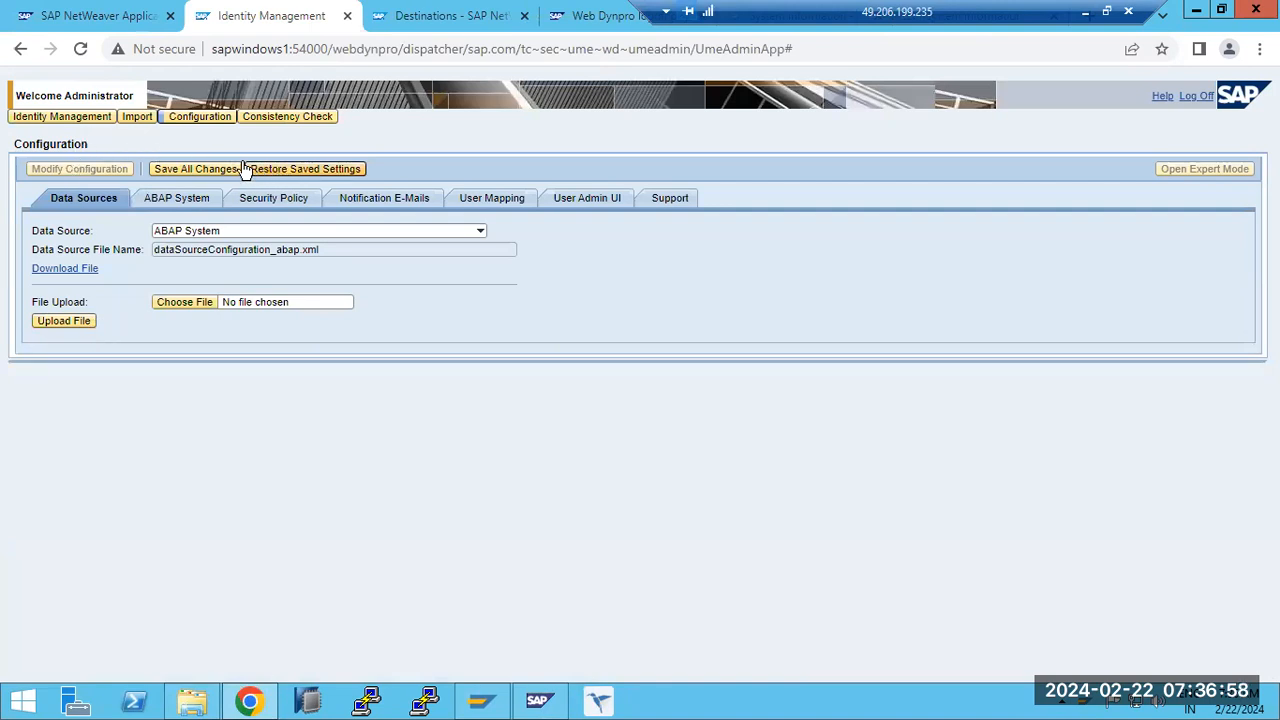
- List all users in Identity Management and show the details of the user BASIS
left_click(46, 118)
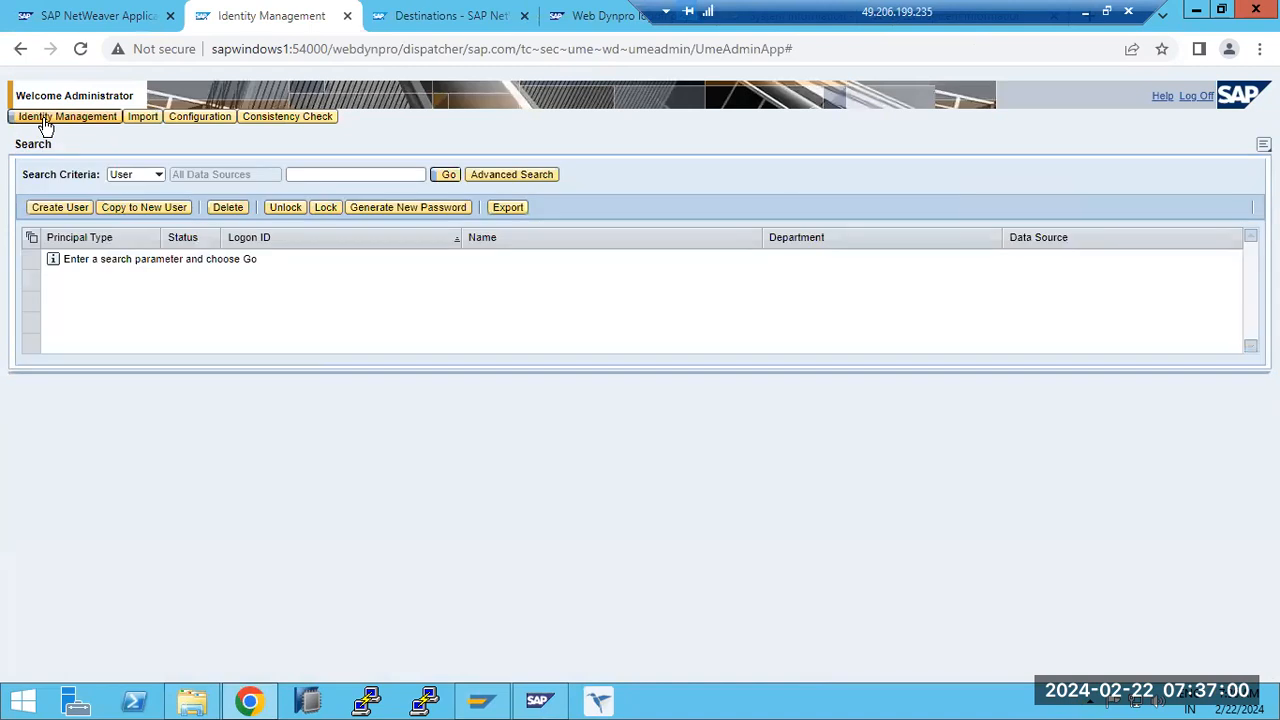
left_click(450, 175)
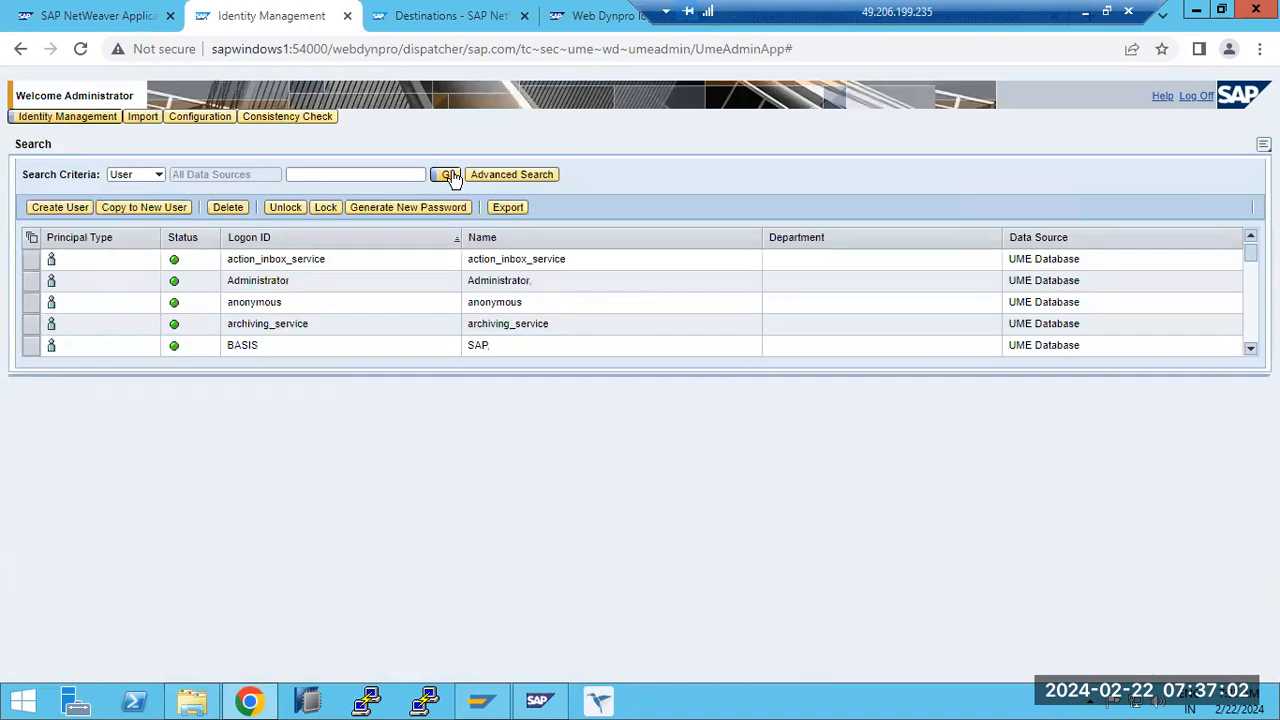
left_click(243, 285)
left_click(268, 348)
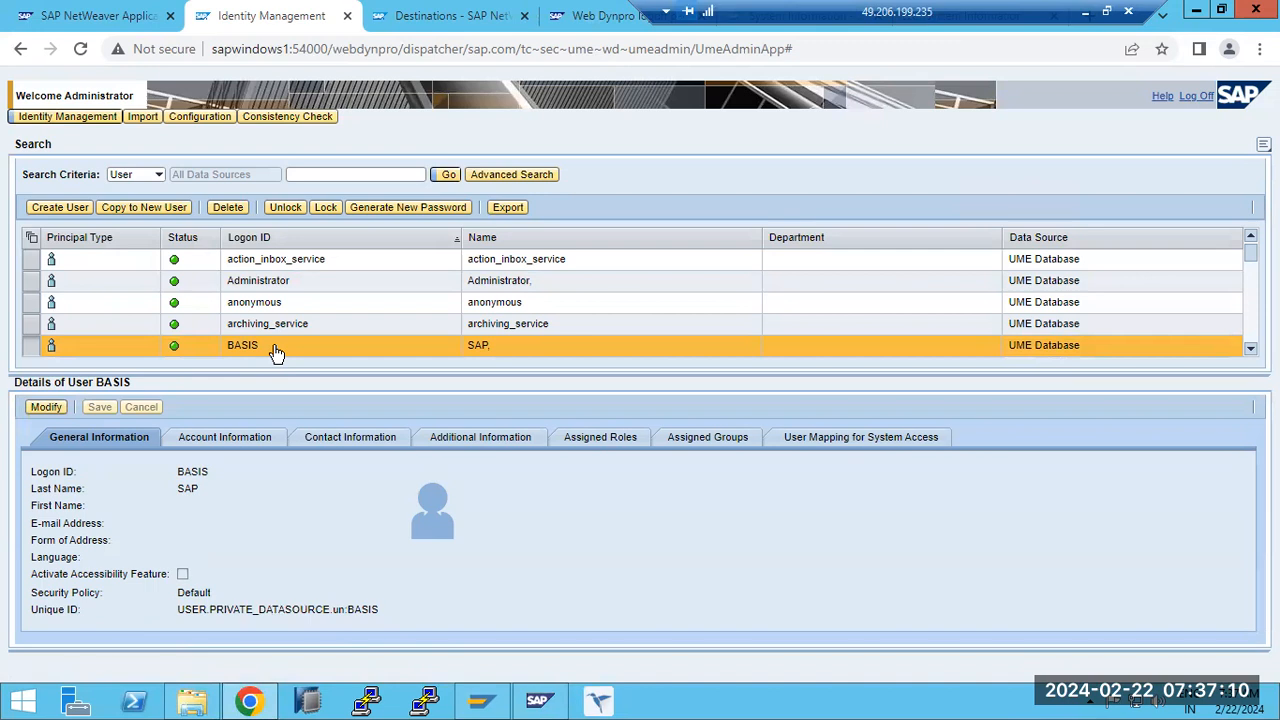
- Open SAP NetWeaver Administrator from the AS Java start page
left_click(95, 15)
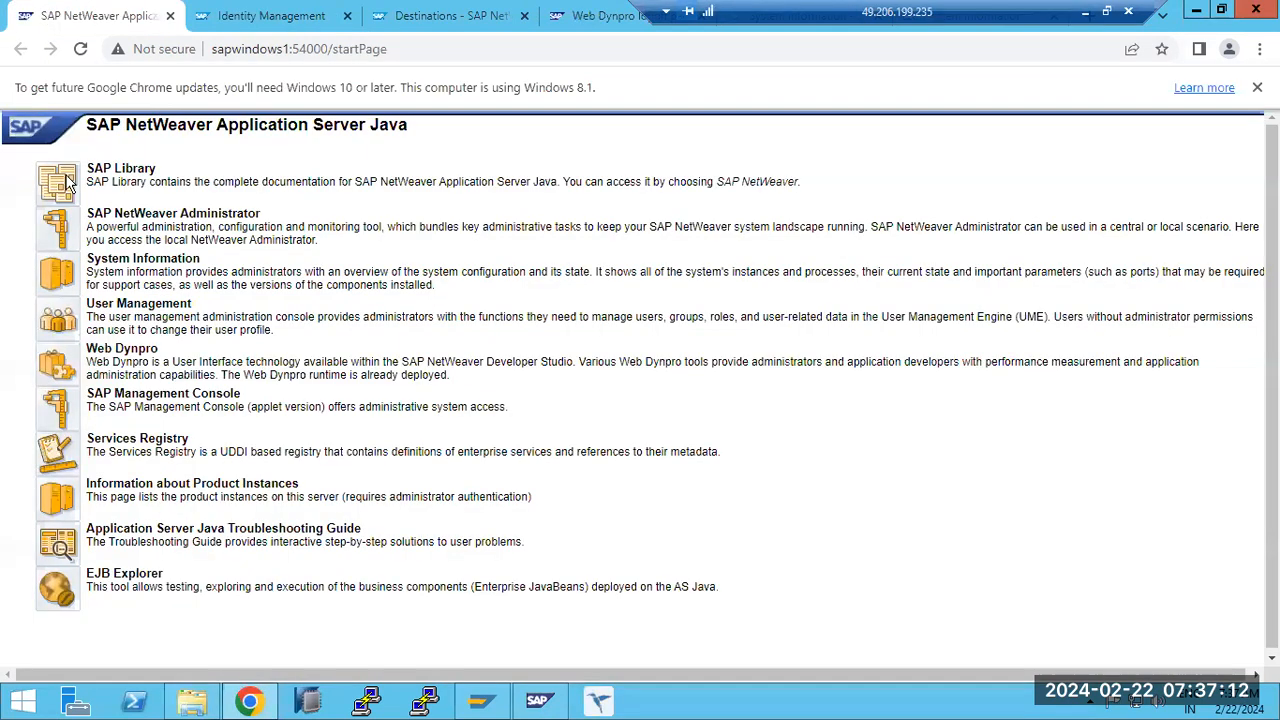
left_click(57, 229)
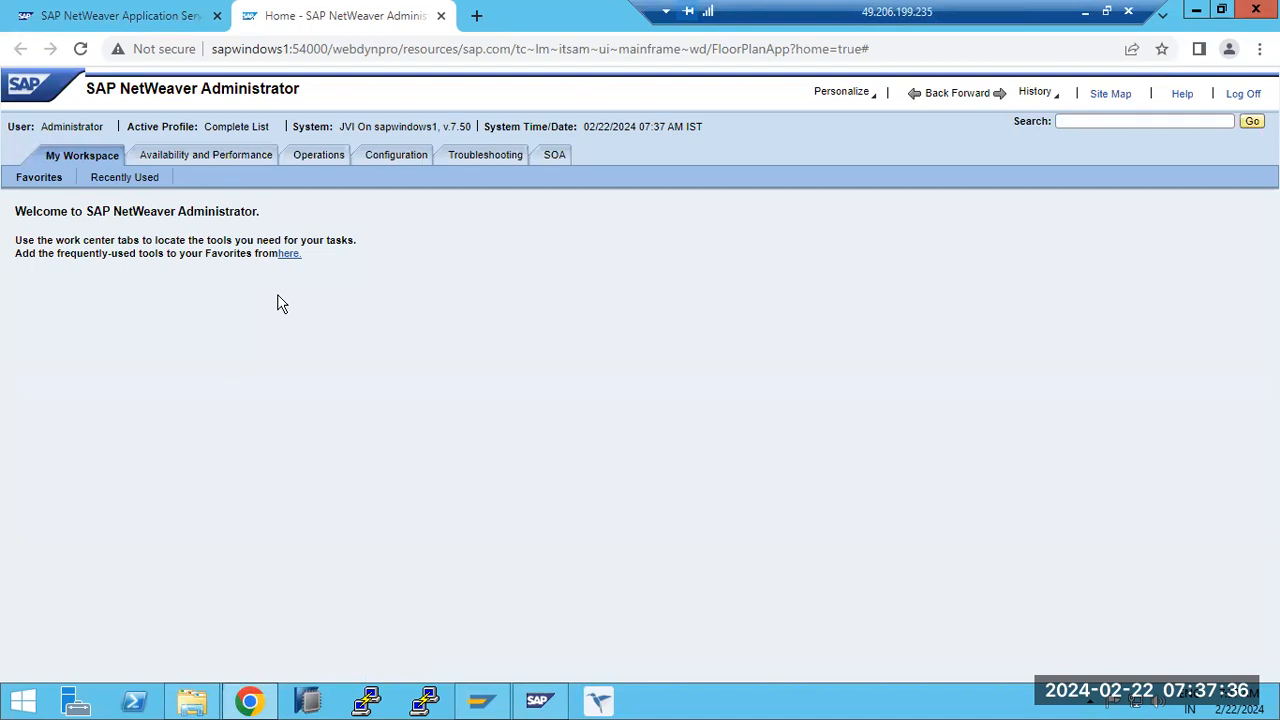
left_click(143, 16)
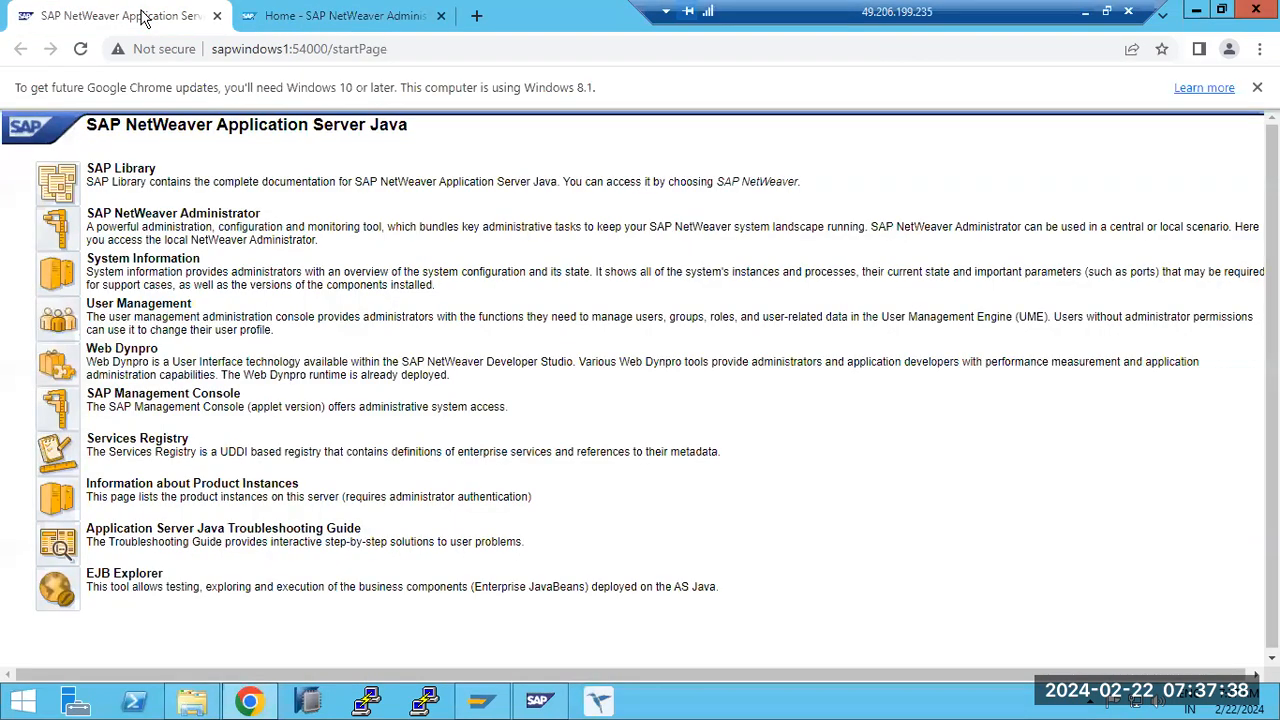
left_click(57, 230)
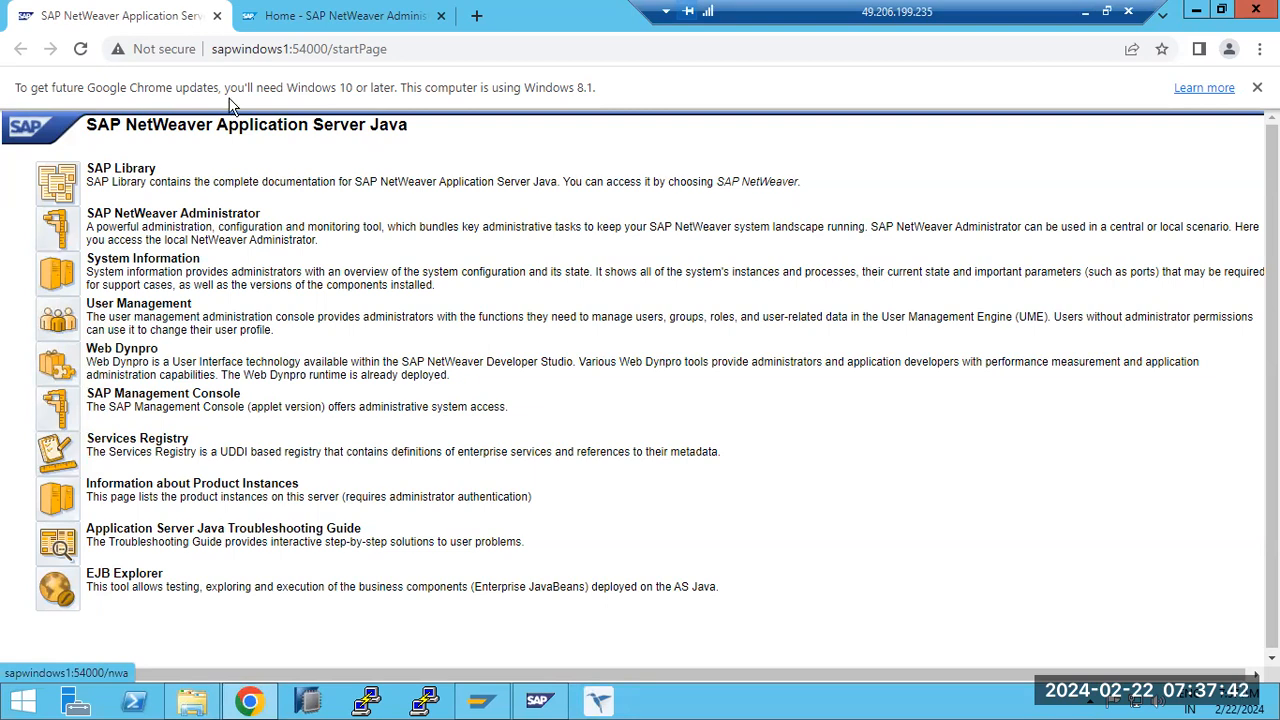
- Examine the Overall Status in the Availability and Performance system overview
left_click_drag(121, 91, 285, 91)
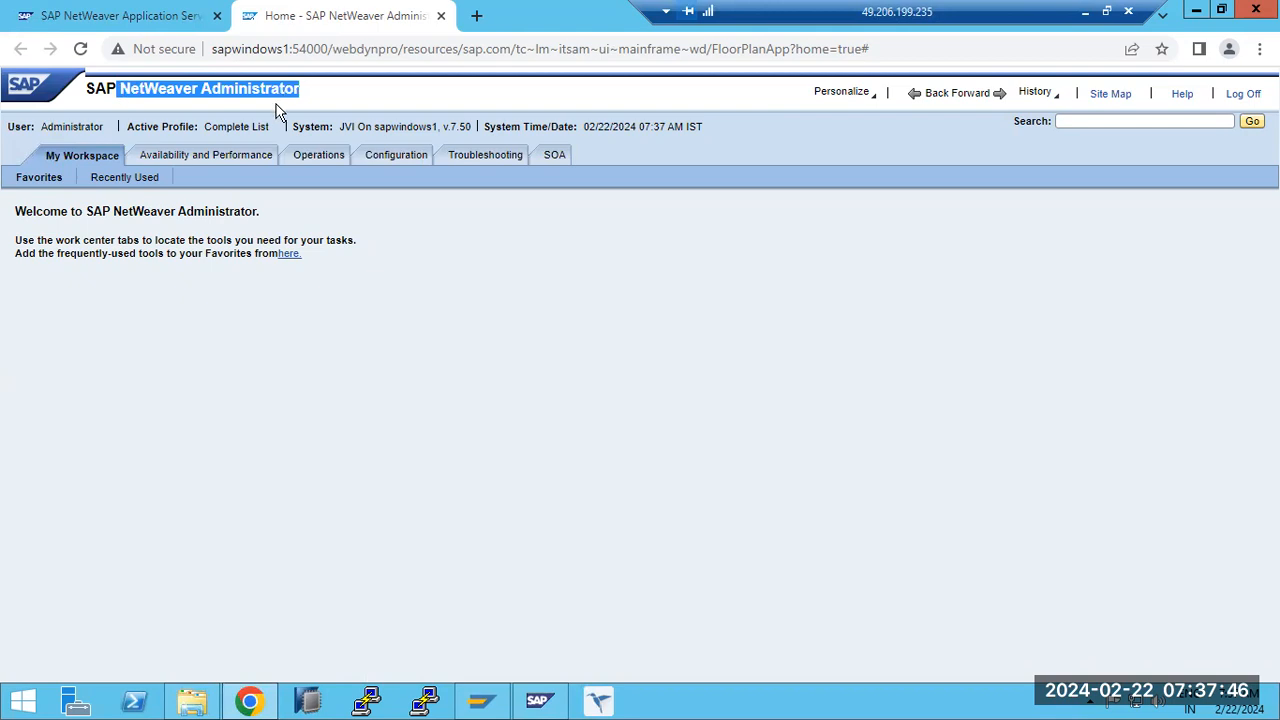
left_click(172, 158)
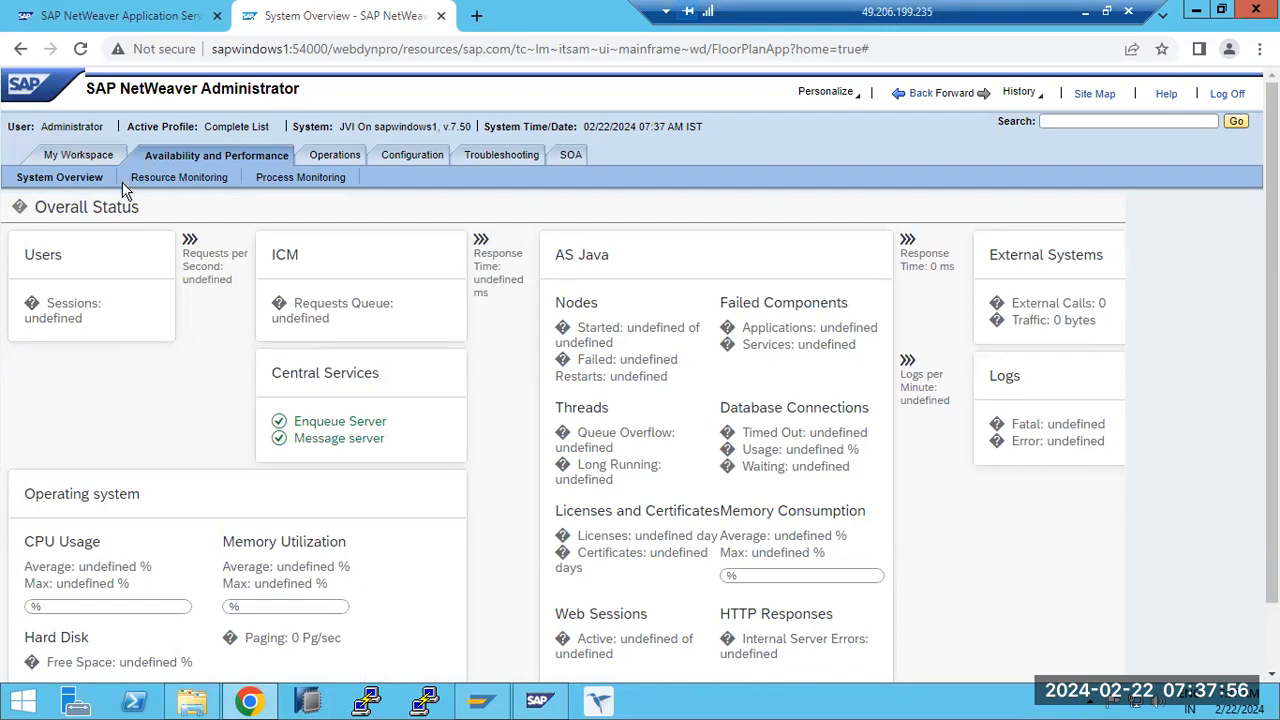
left_click_drag(38, 212, 145, 215)
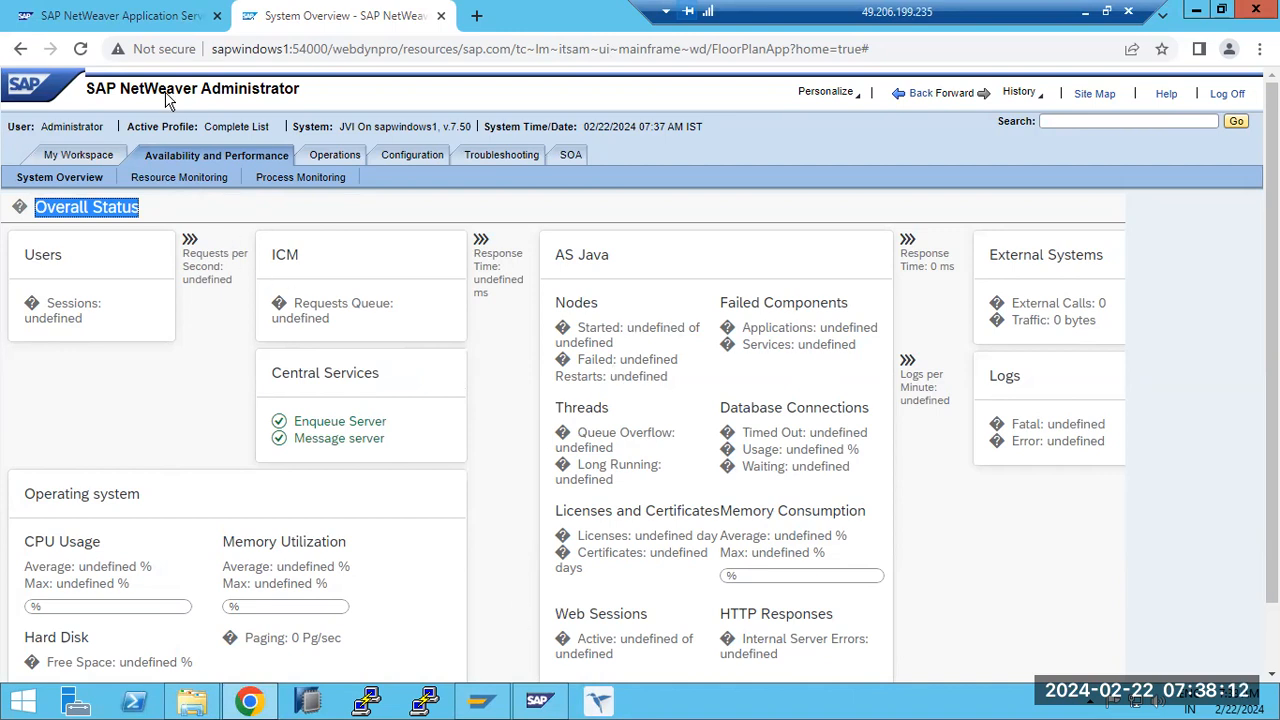
- Copy the NetWeaver Administrator address, leave the remote desktop, and open that address in Microsoft Edge on the local computer
key("ctrl+l")
key("ctrl+c")
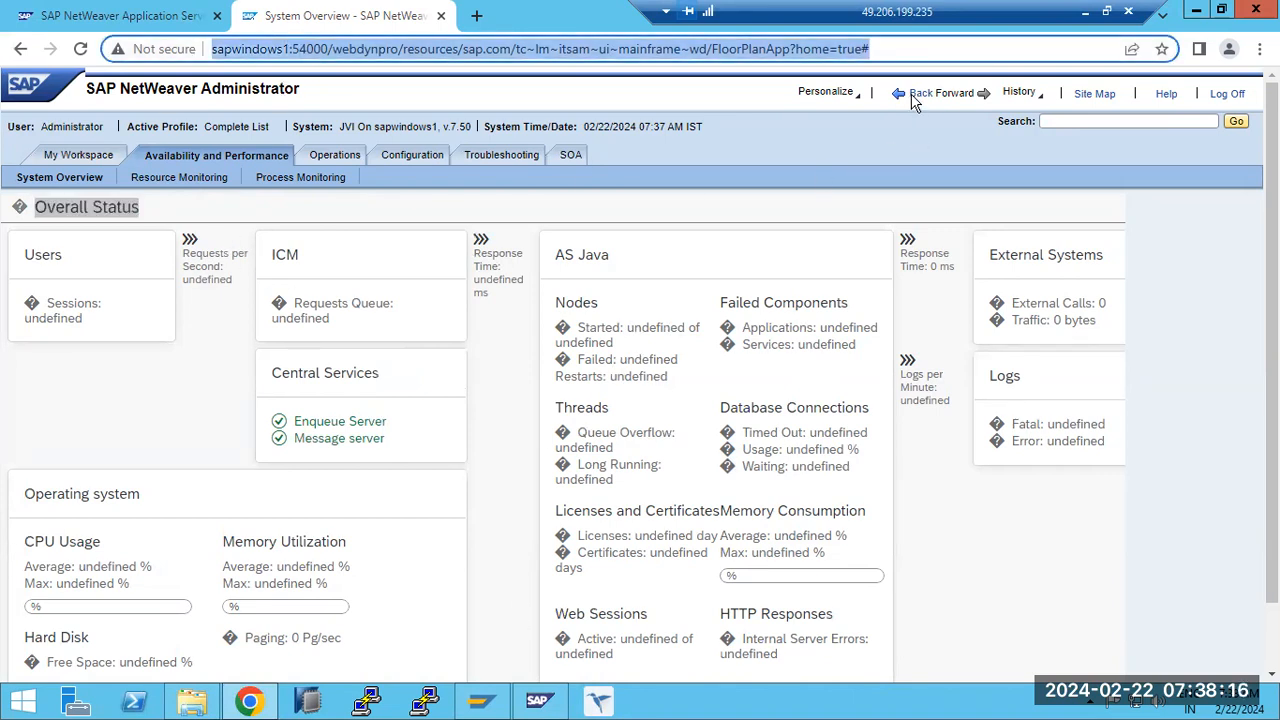
left_click(1085, 12)
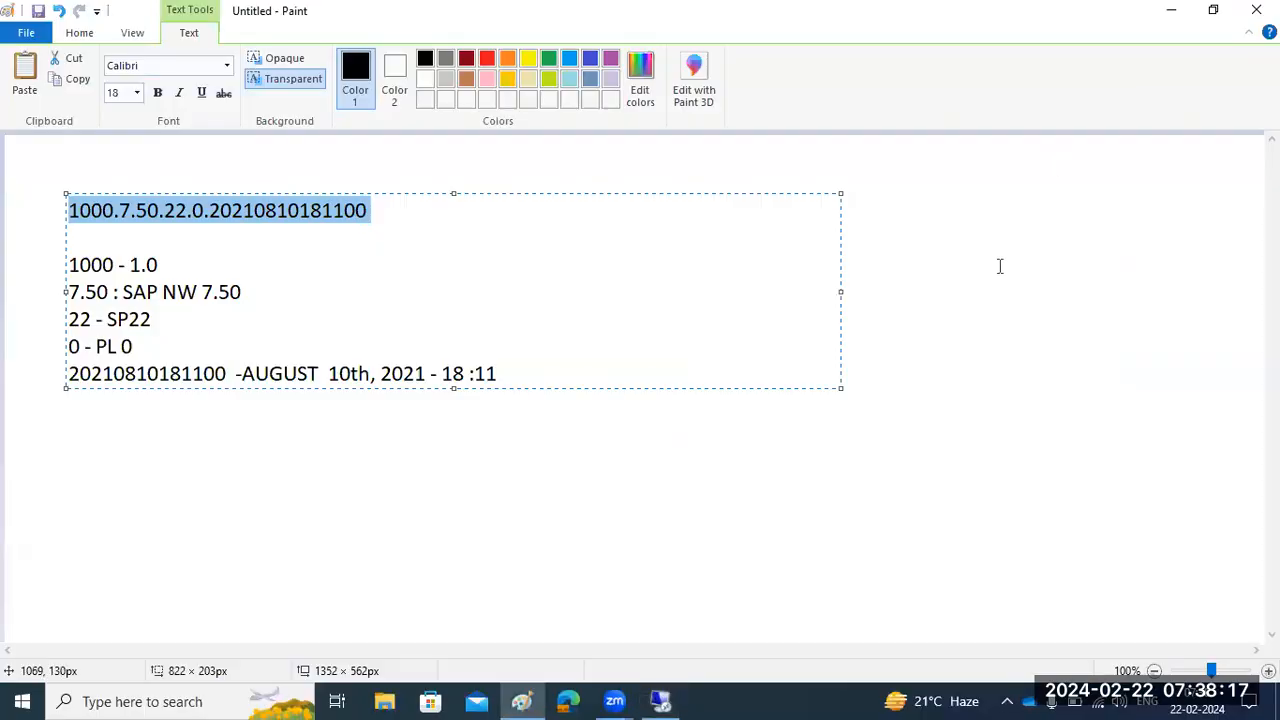
left_click(567, 697)
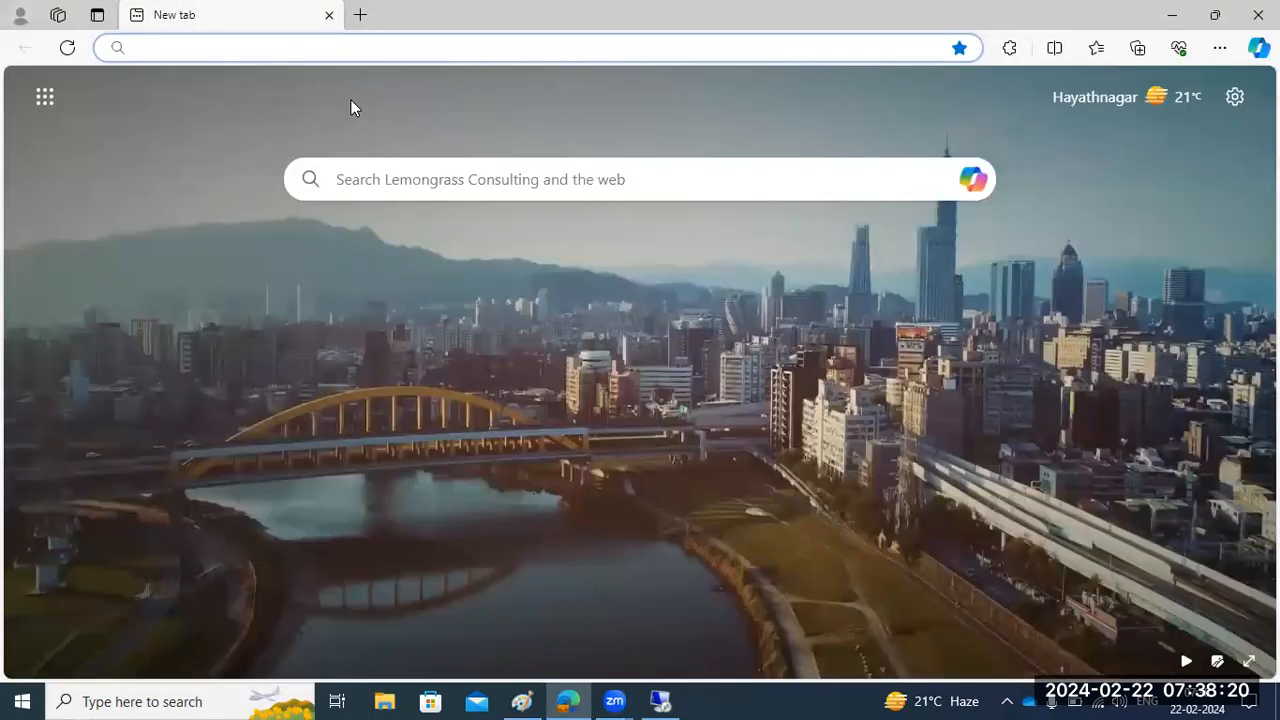
key("ctrl+v")
key("Return")
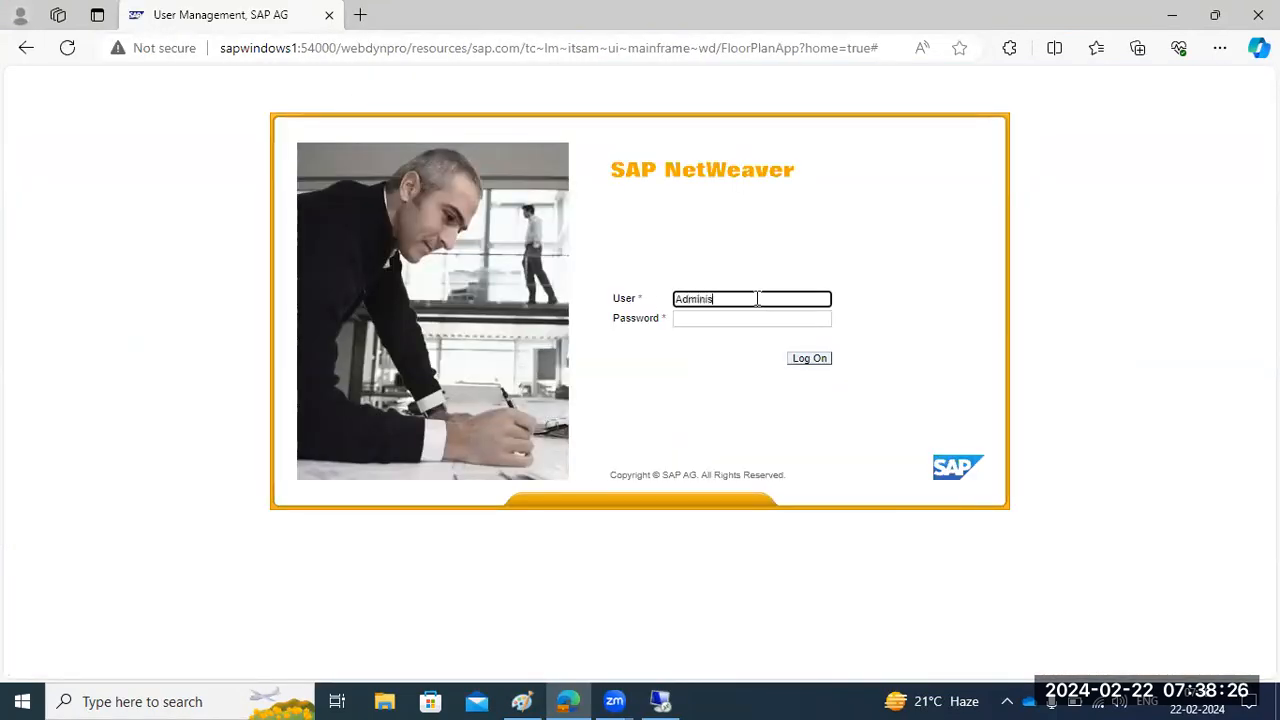
- Log on to SAP NetWeaver as Administrator with the account password and decline saving the password in the browser
key("Tab")
type("a••••")
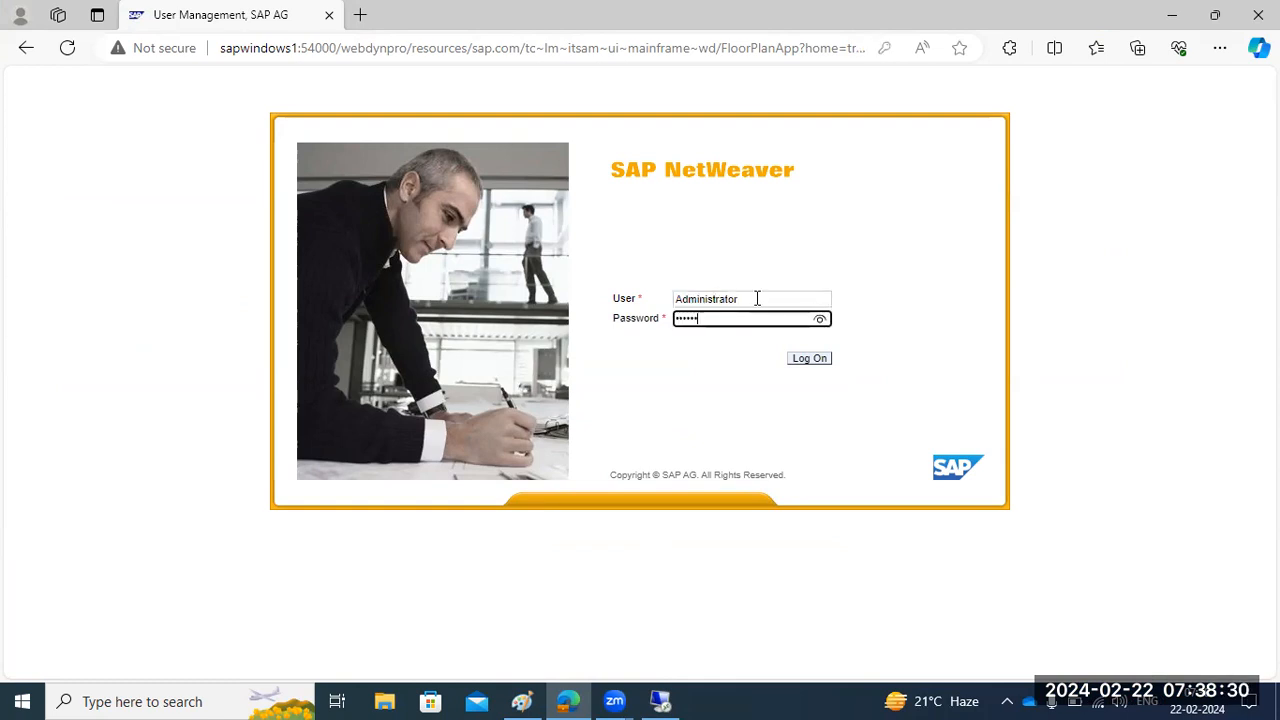
type("•")
key("Return")
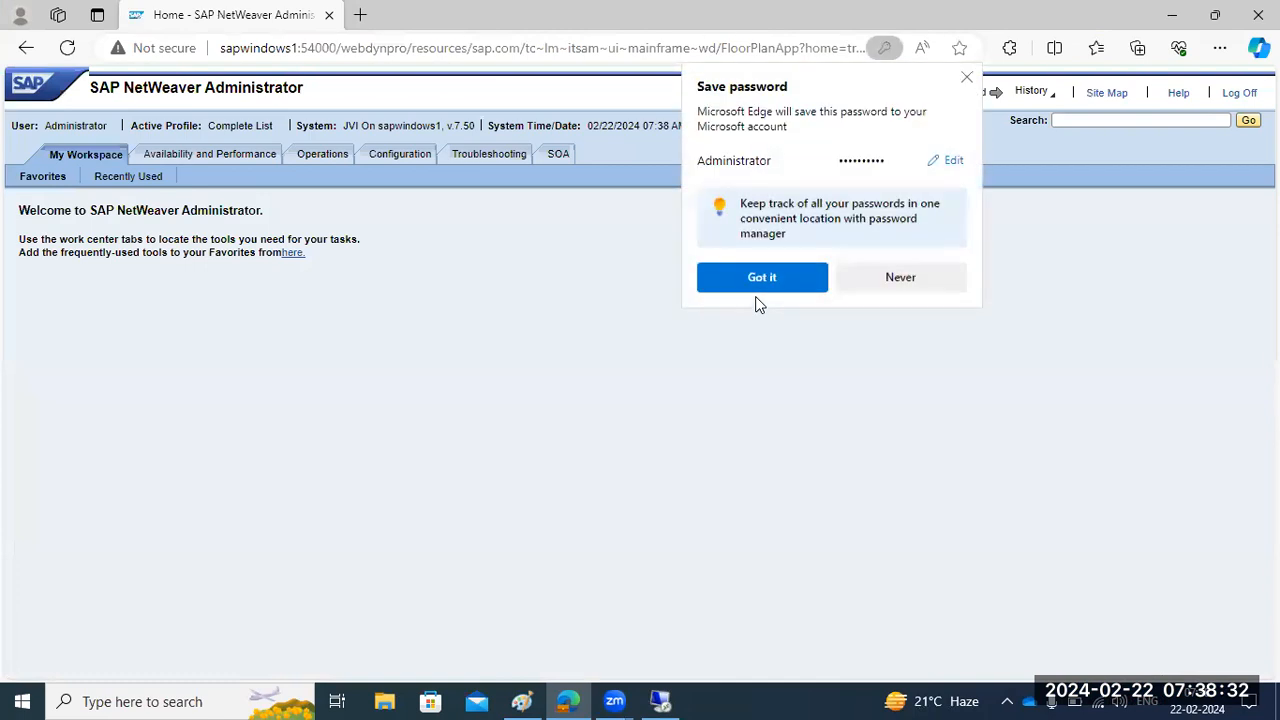
left_click(860, 280)
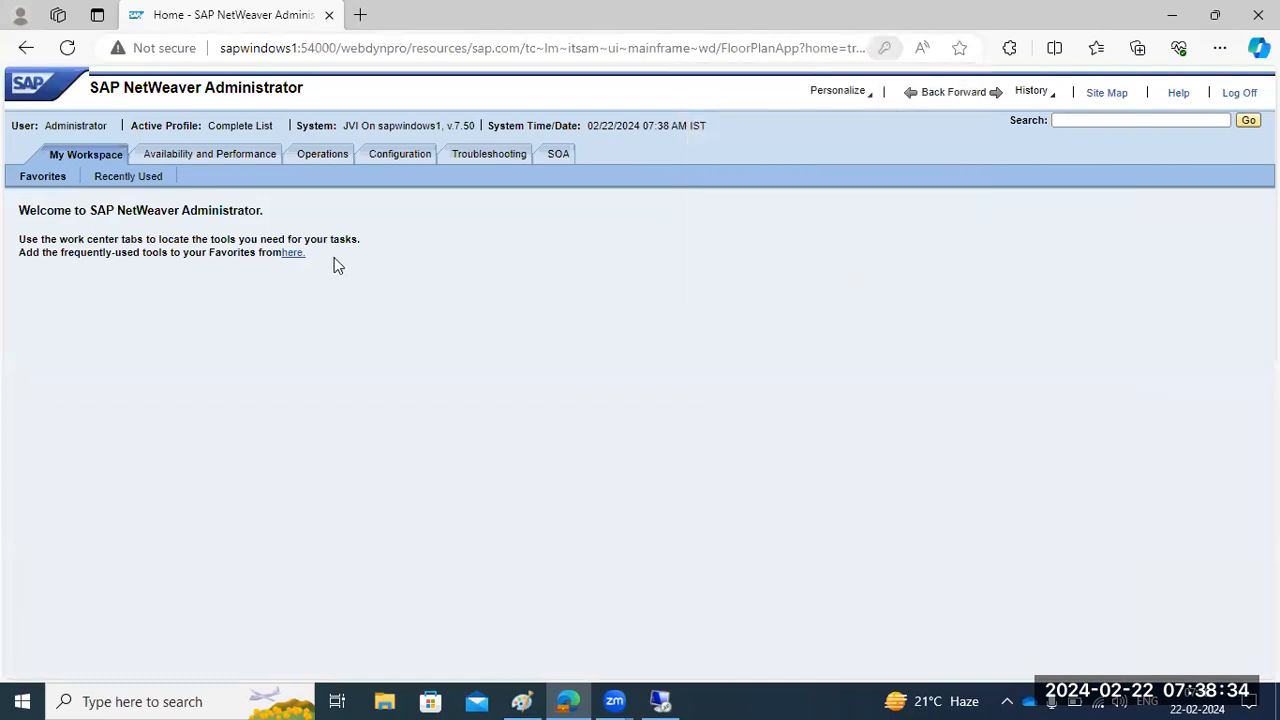
- Display the Availability and Performance system overview in the local browser session
left_click(184, 160)
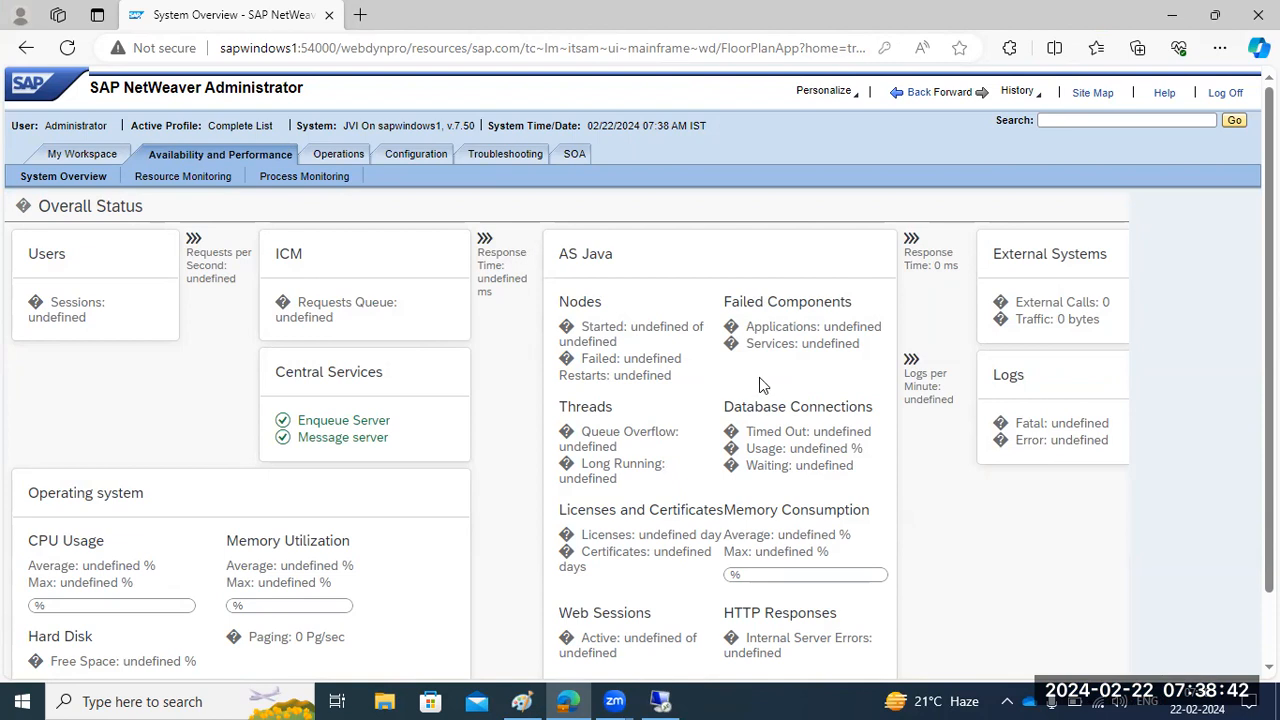
- Examine the Failed Components, CPU Usage, Memory Utilization, Web Sessions and HTTP Responses sections of the Overall Status
left_click_drag(822, 331, 860, 345)
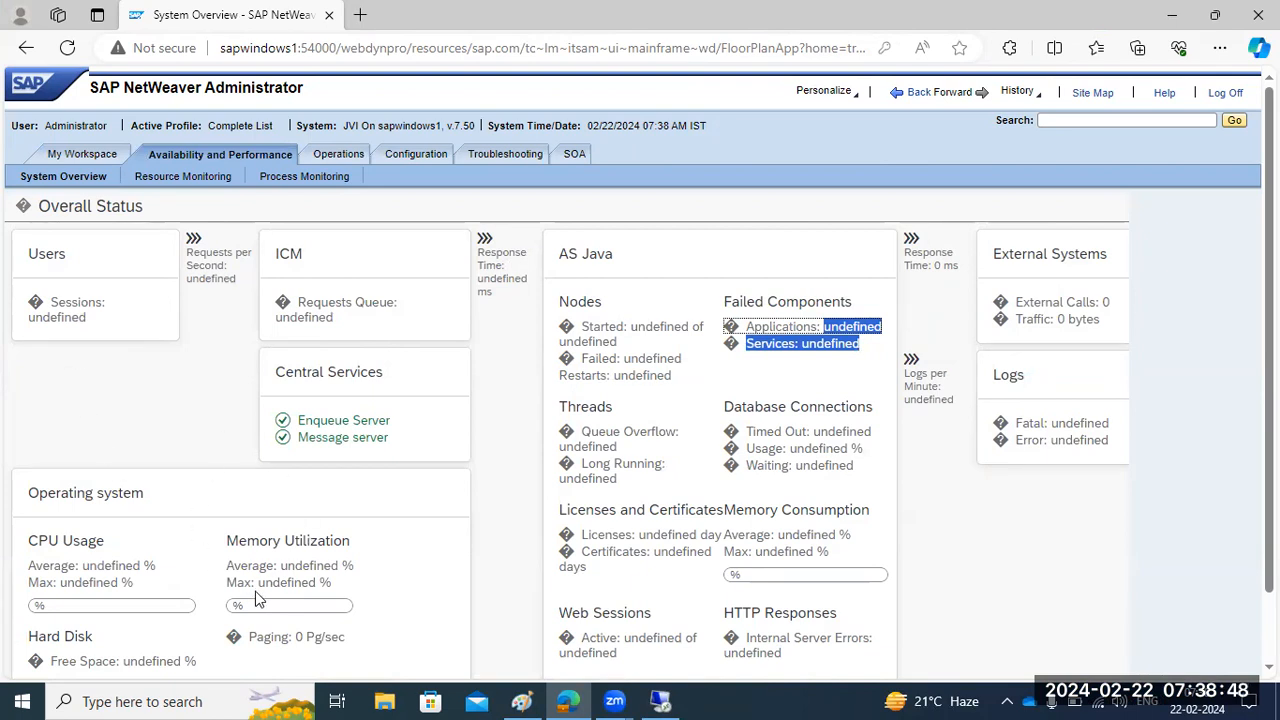
double_click(240, 545)
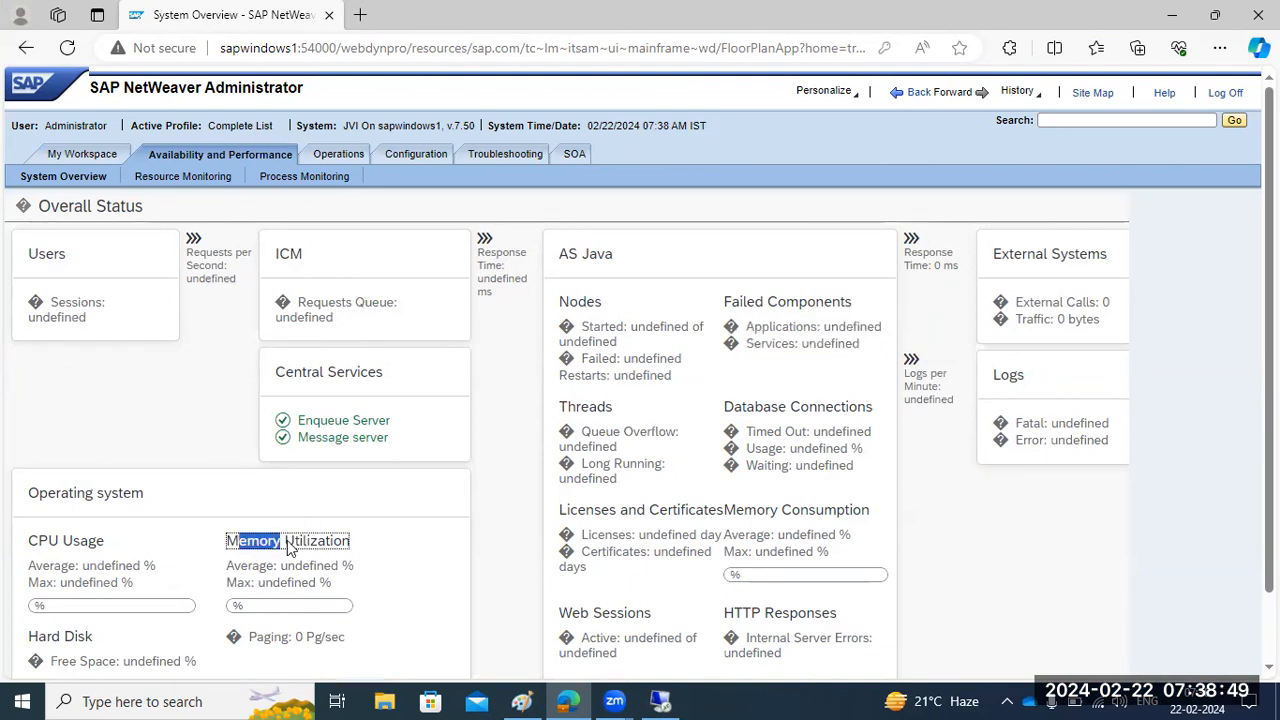
double_click(78, 545)
left_click_drag(248, 547, 285, 545)
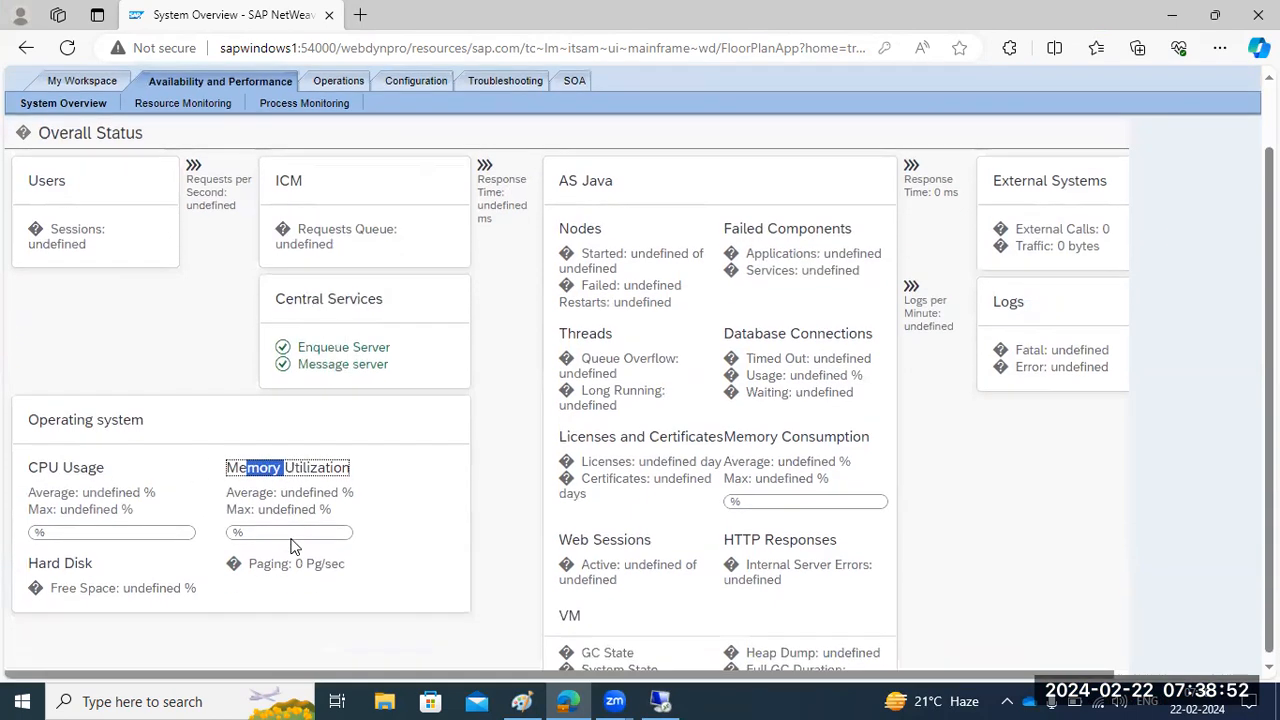
scroll(288, 543, "down", 1)
left_click_drag(588, 537, 617, 535)
left_click_drag(734, 536, 760, 532)
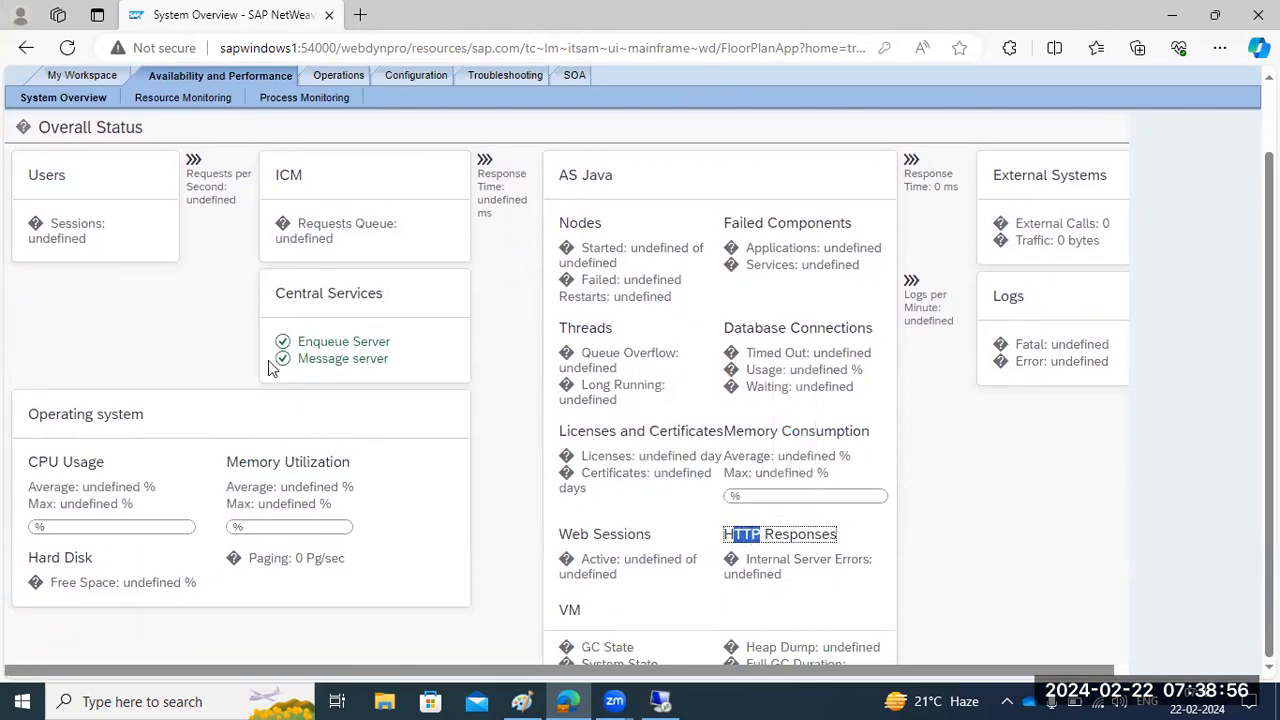
- Return to the remote desktop session and review the Overall Status page there
left_click(318, 48)
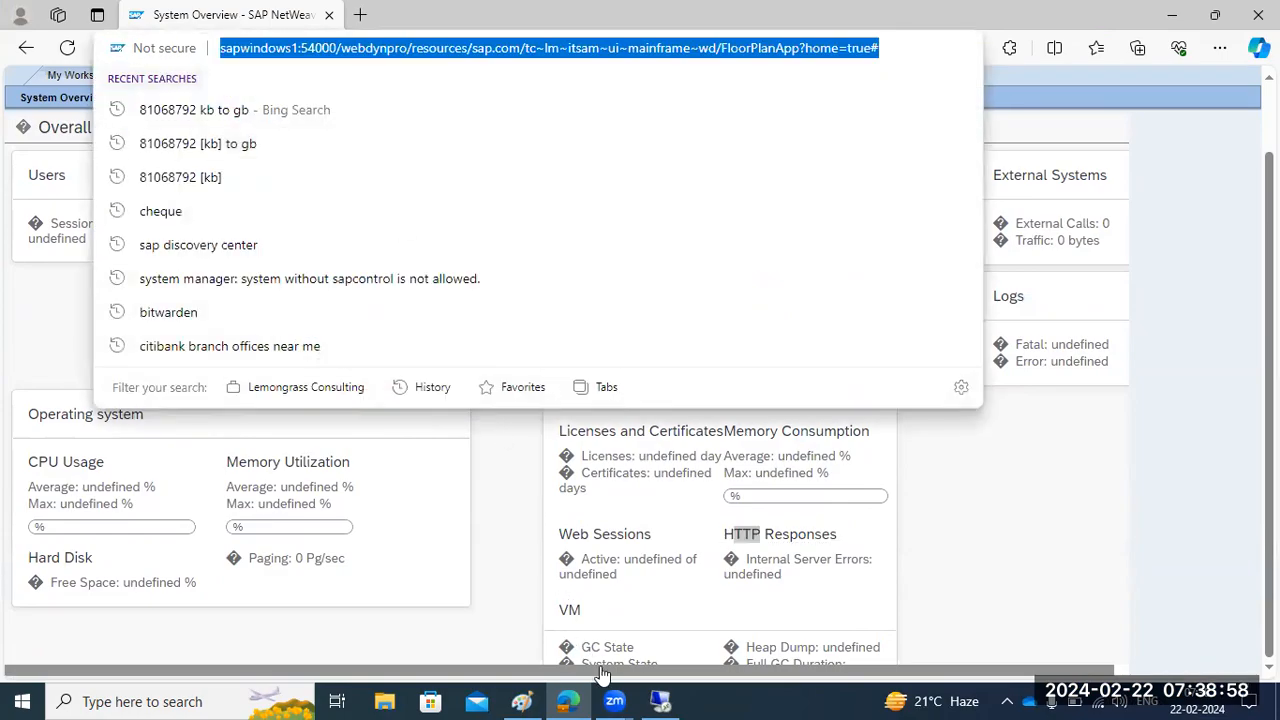
left_click(660, 701)
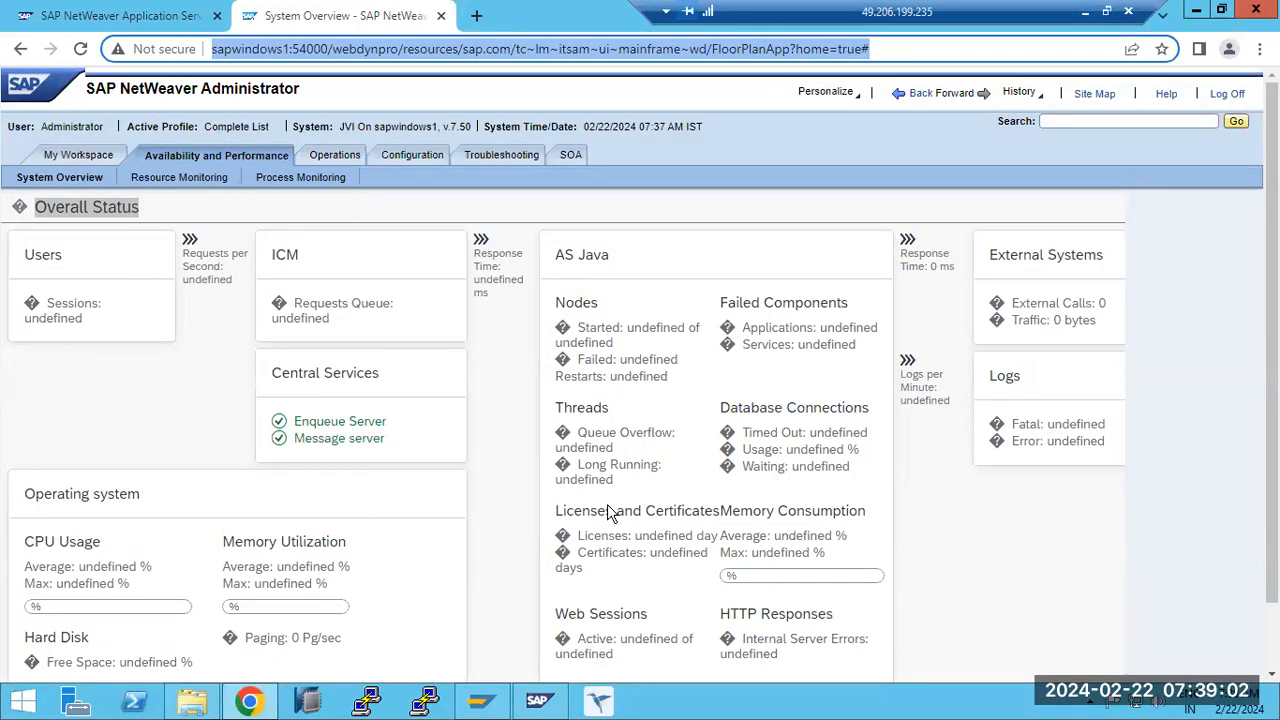
scroll(672, 548, "down", 1)
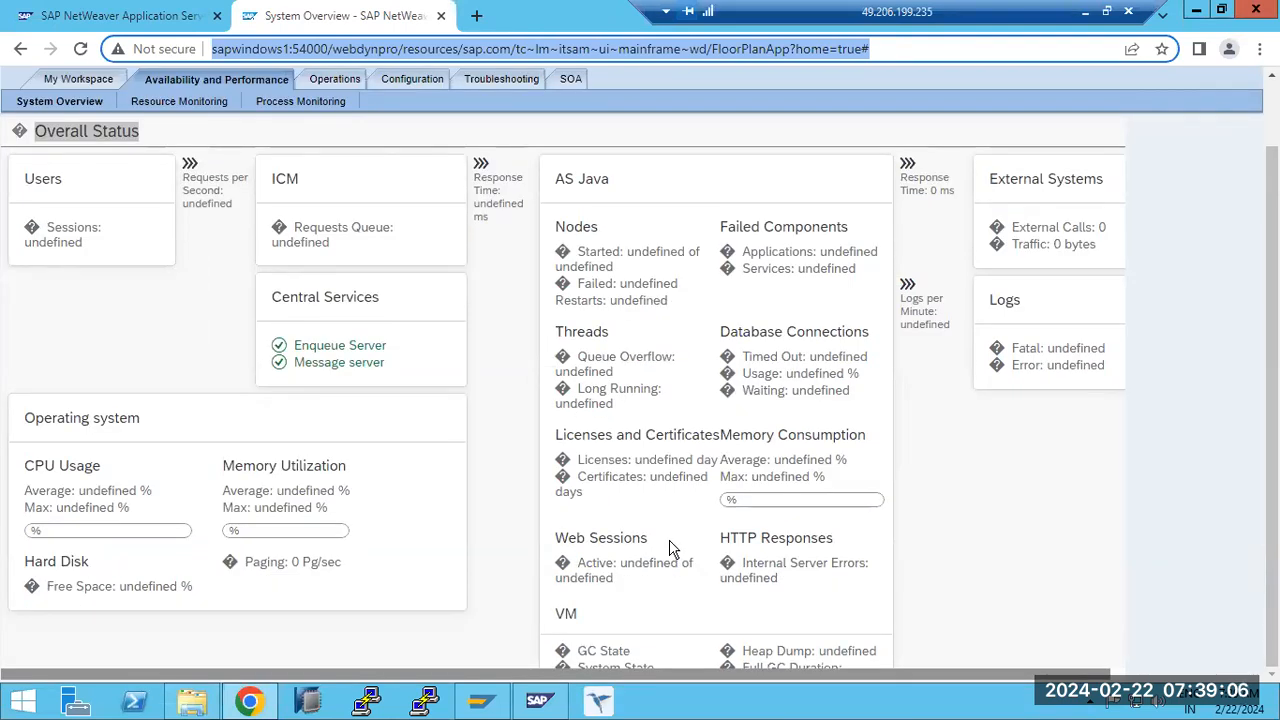
scroll(345, 517, "up", 1)
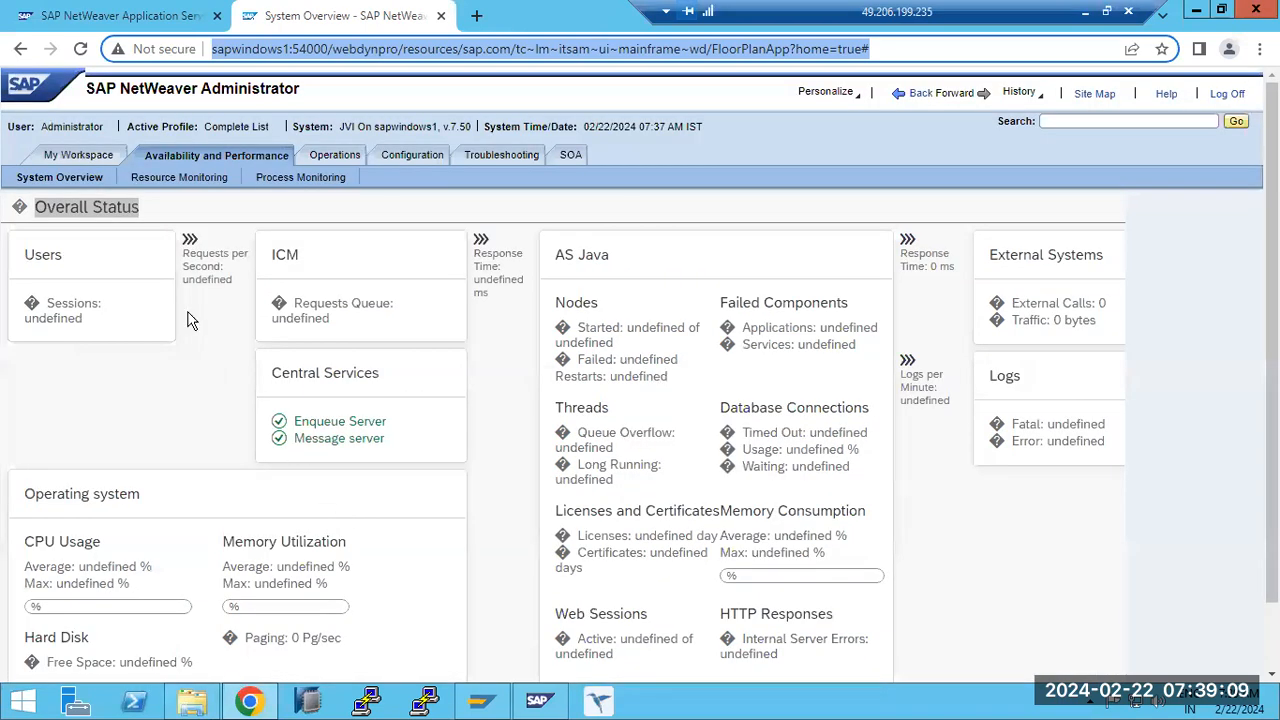
left_click(1258, 50)
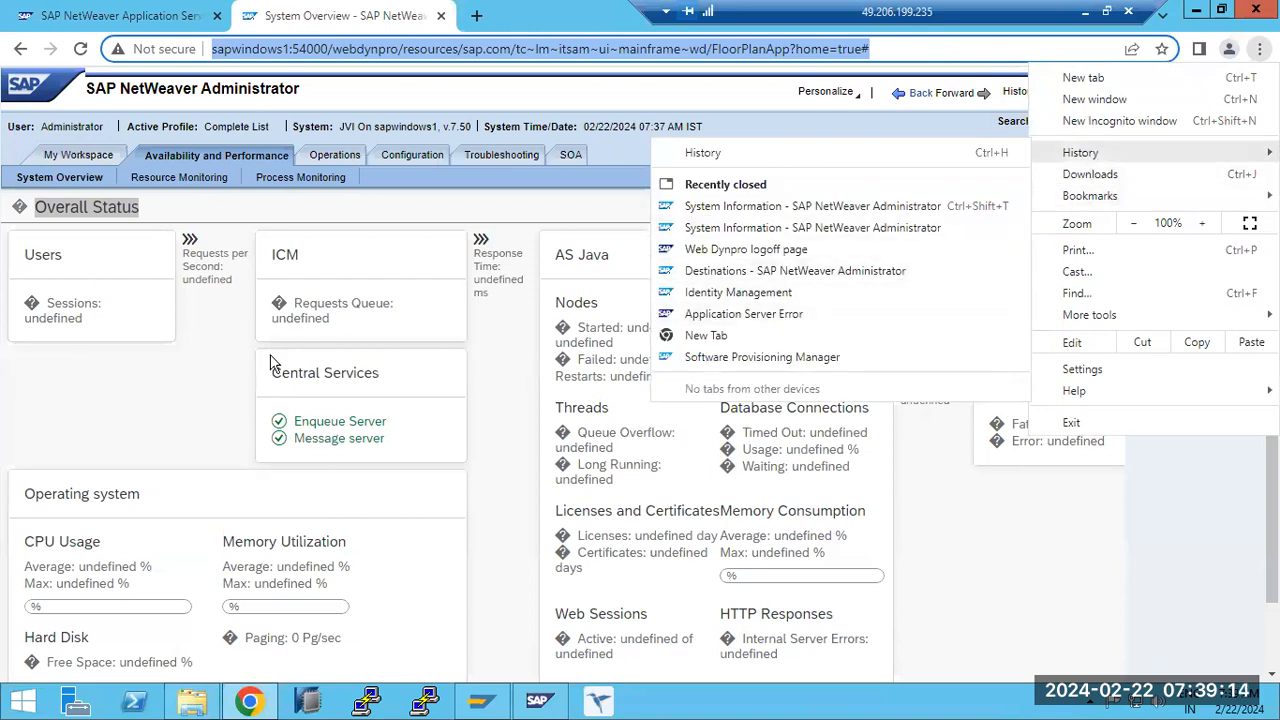
left_click(176, 383)
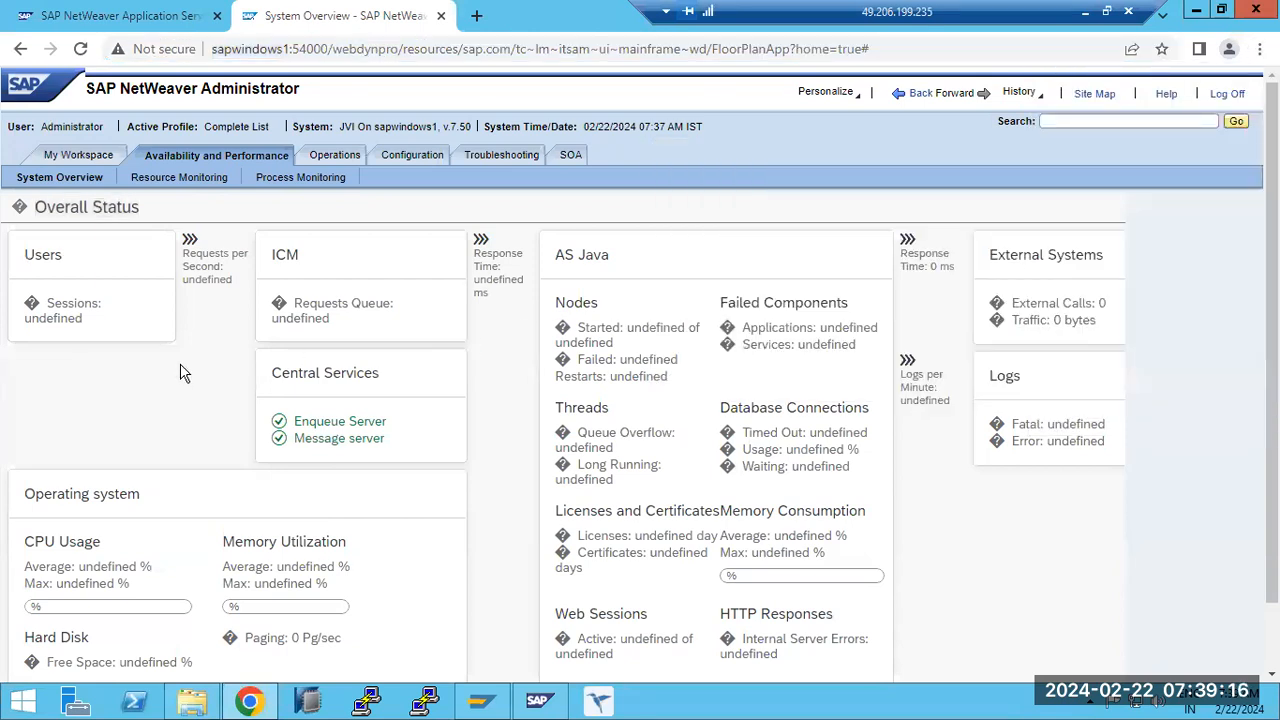
- Open System Performance Statistics under Resource Monitoring and review the list of incoming calls
left_click(180, 178)
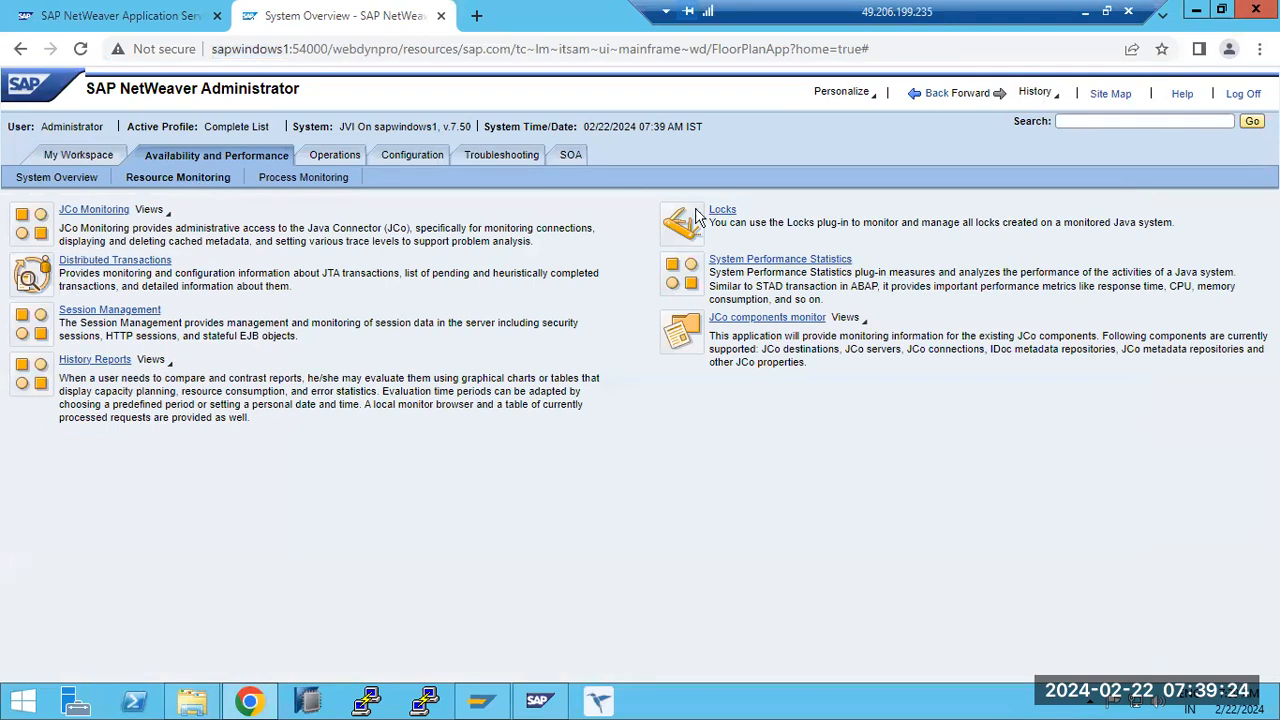
left_click(747, 266)
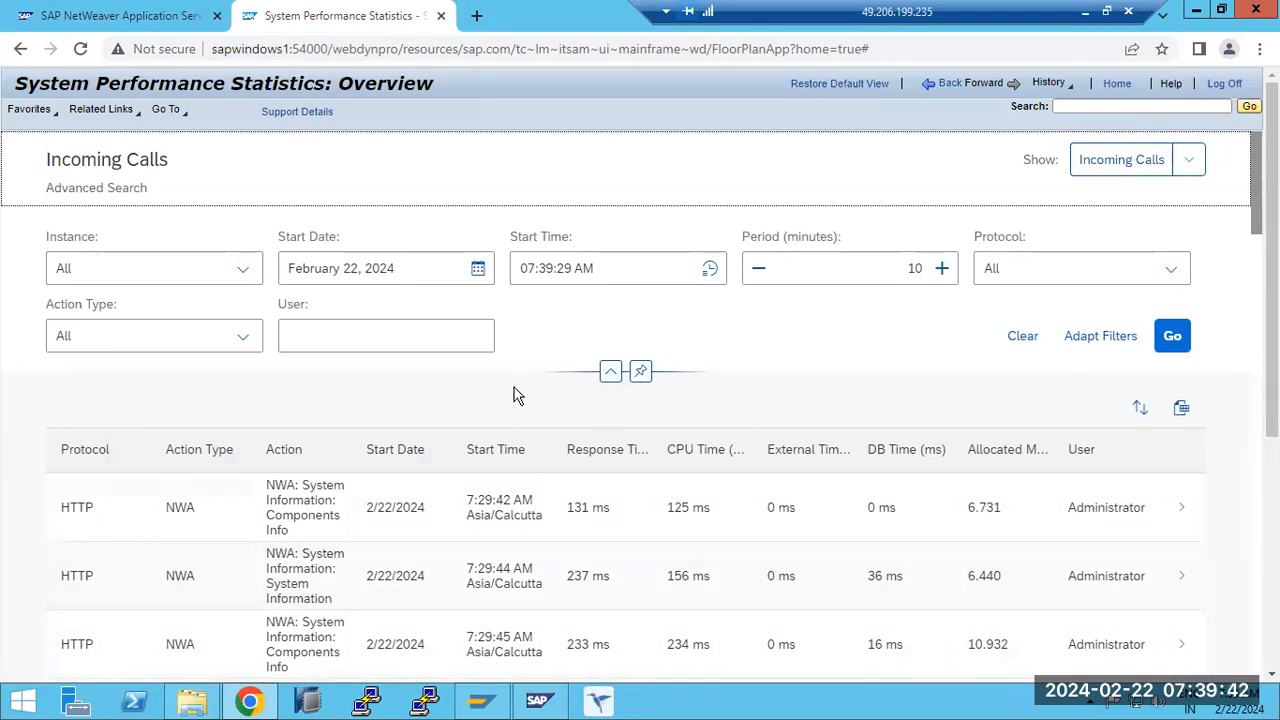
scroll(520, 392, "down", 5)
scroll(513, 505, "down", 4)
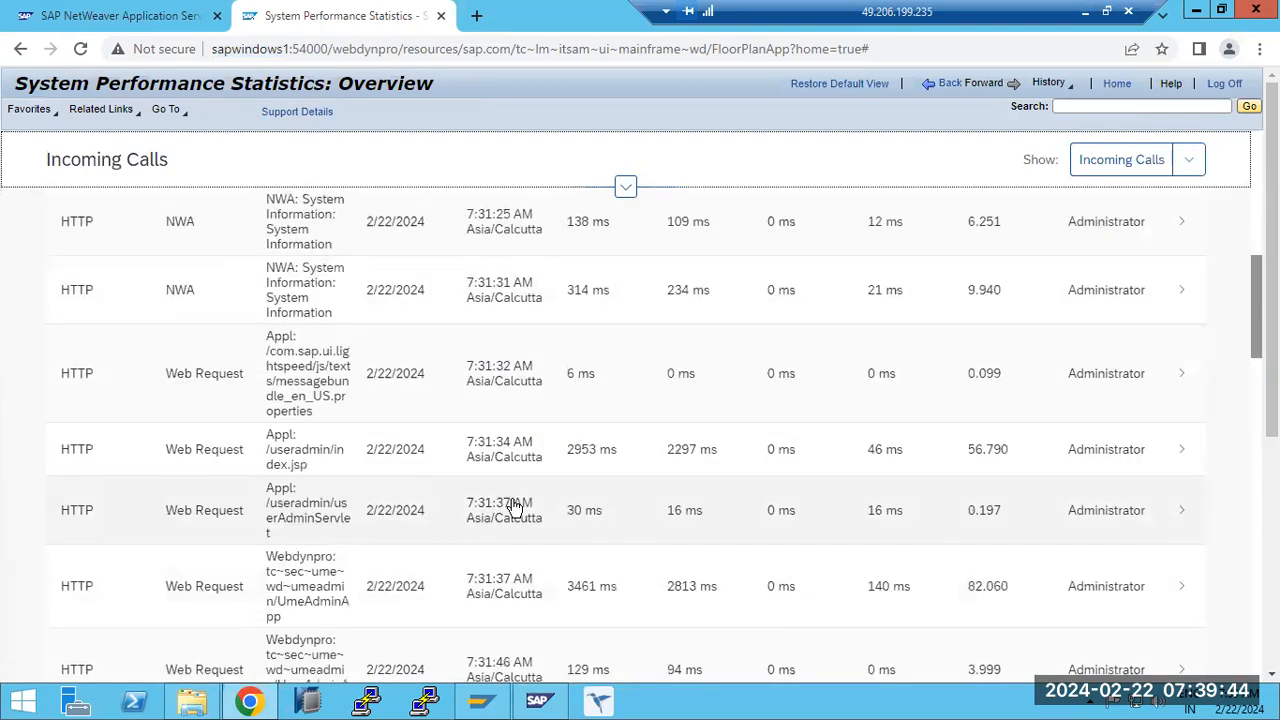
scroll(486, 546, "up", 8)
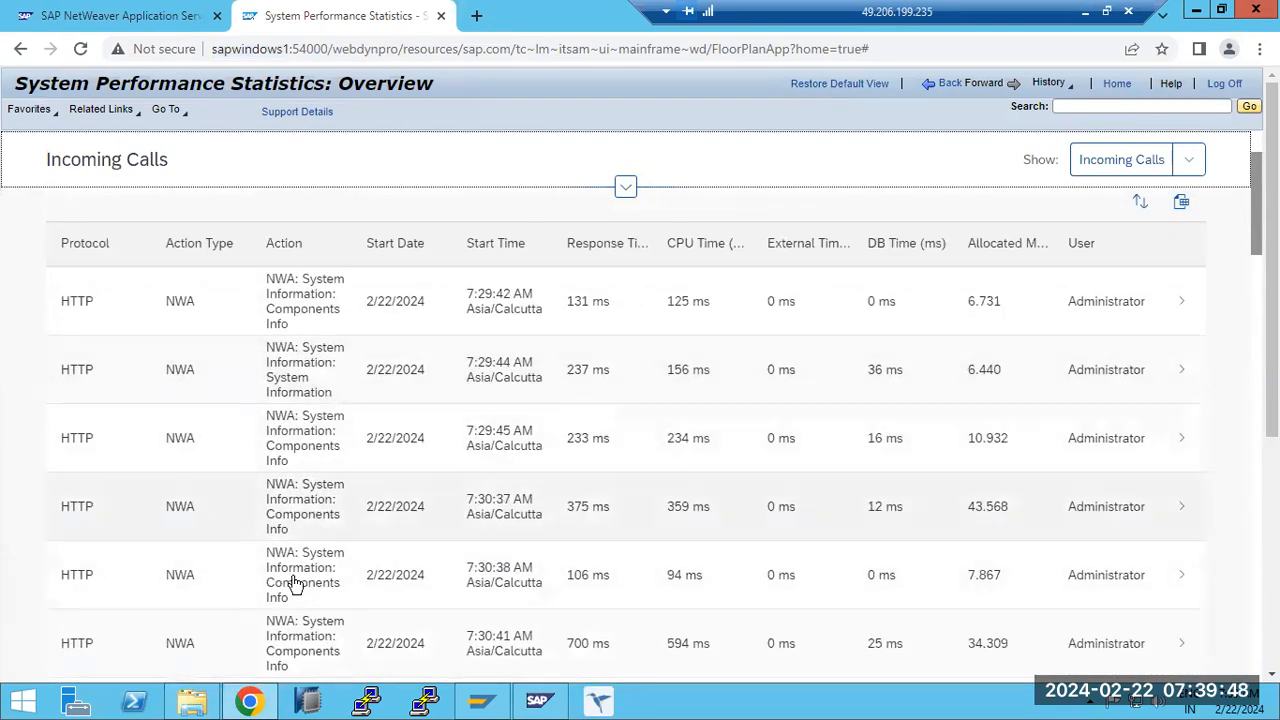
- Switch the performance statistics to show Outgoing Calls
left_click(1110, 166)
left_click(1188, 168)
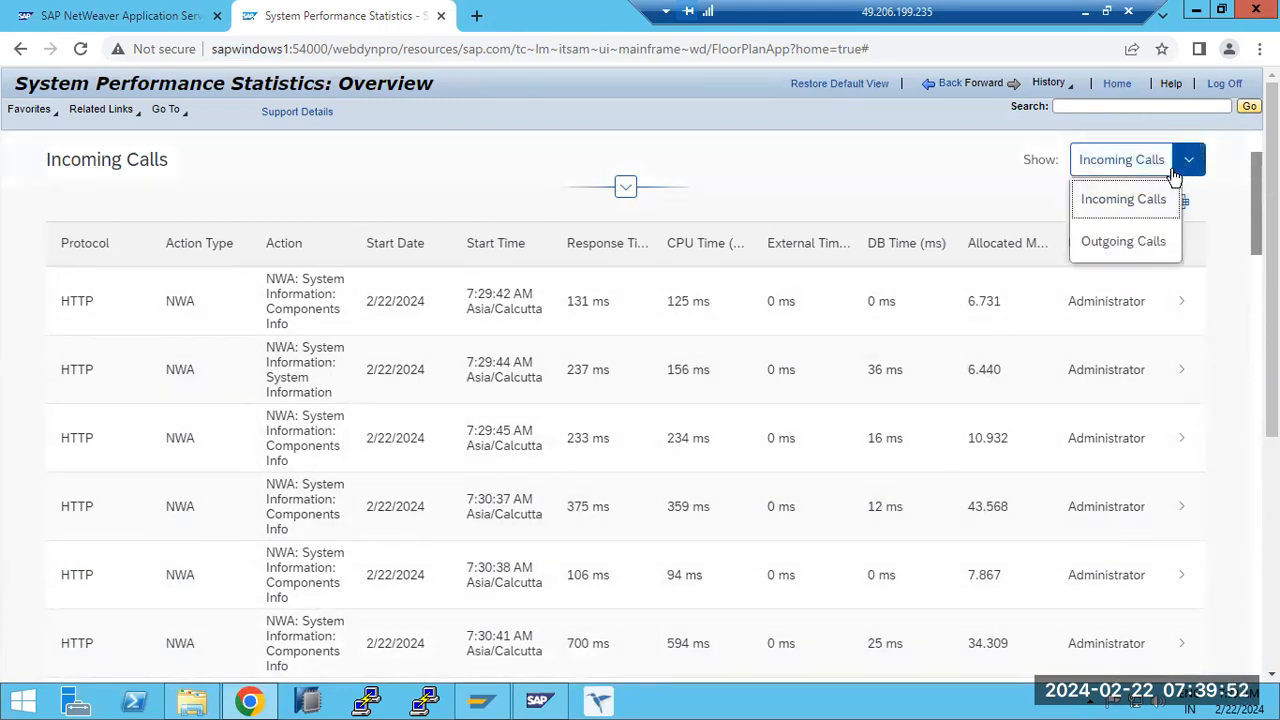
left_click(1120, 240)
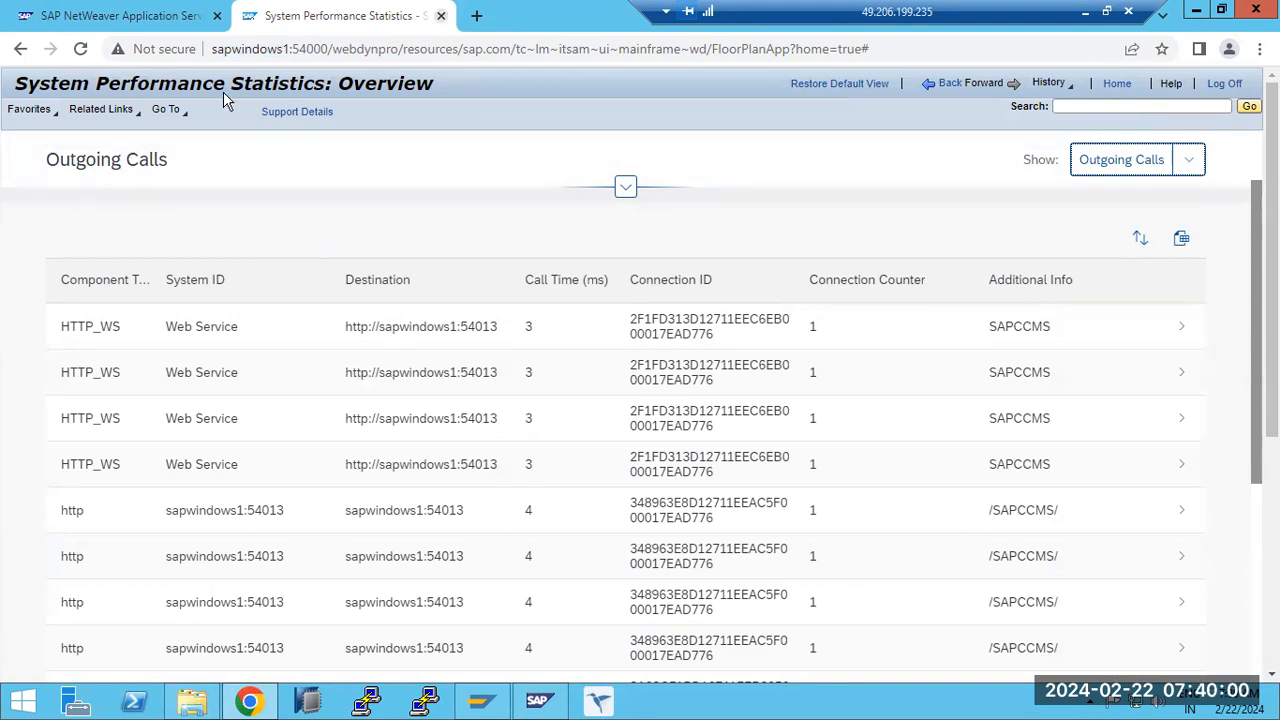
- Close the performance statistics, reopen SAP NetWeaver Administrator from the start page and display Session Management's resource consumption
key("ctrl+w")
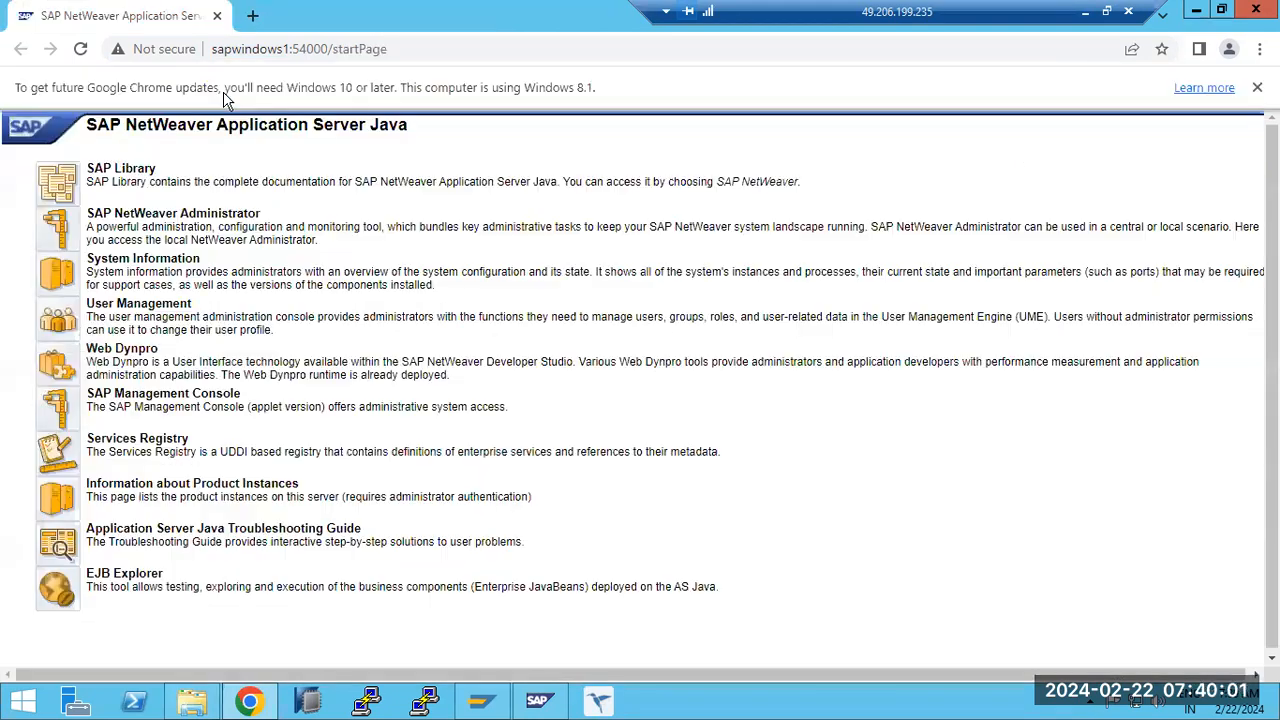
left_click(60, 240)
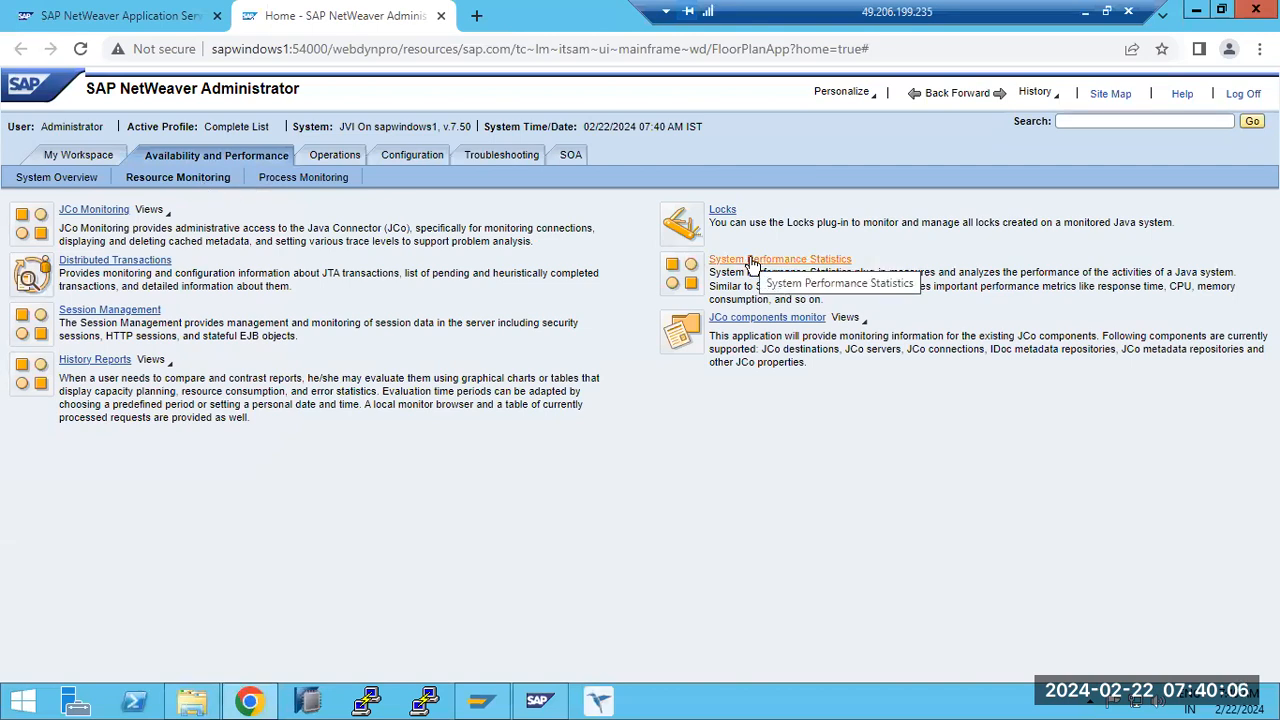
left_click(77, 312)
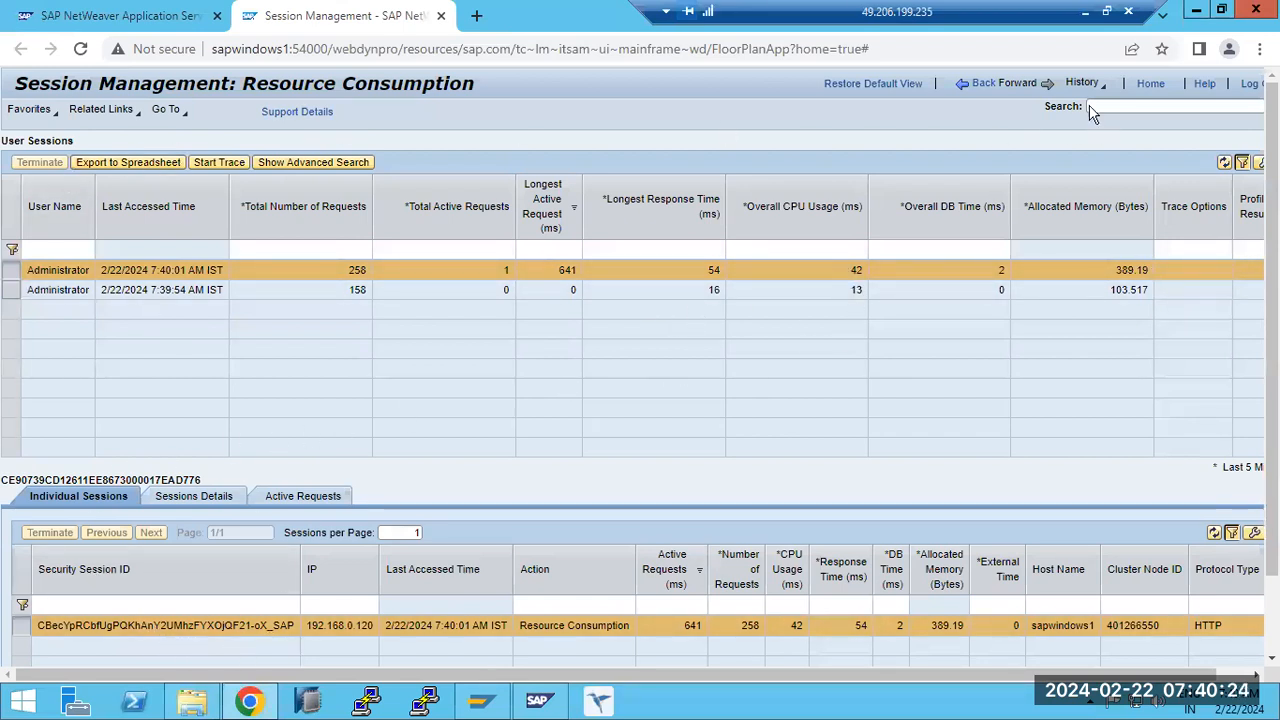
- Go back to the Availability and Performance system overview and check the Enqueue Server and Message server under Central Services
left_click(1150, 84)
left_click(222, 150)
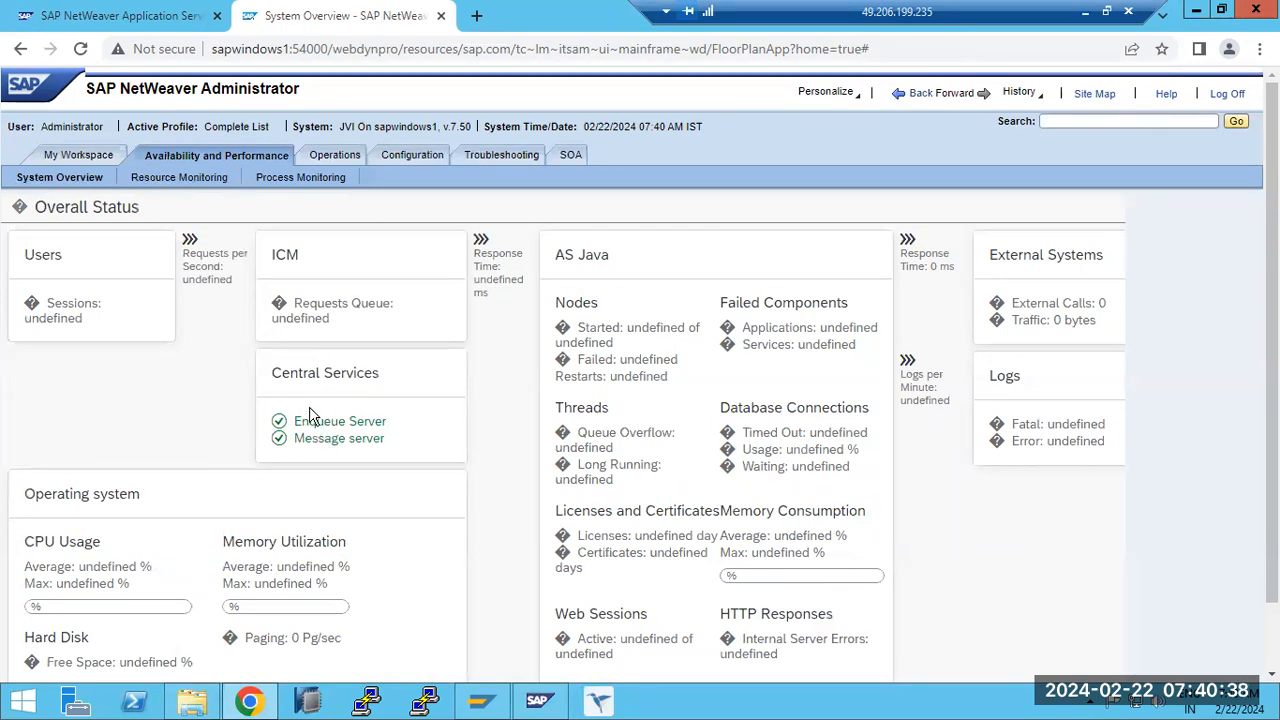
left_click_drag(311, 424, 389, 446)
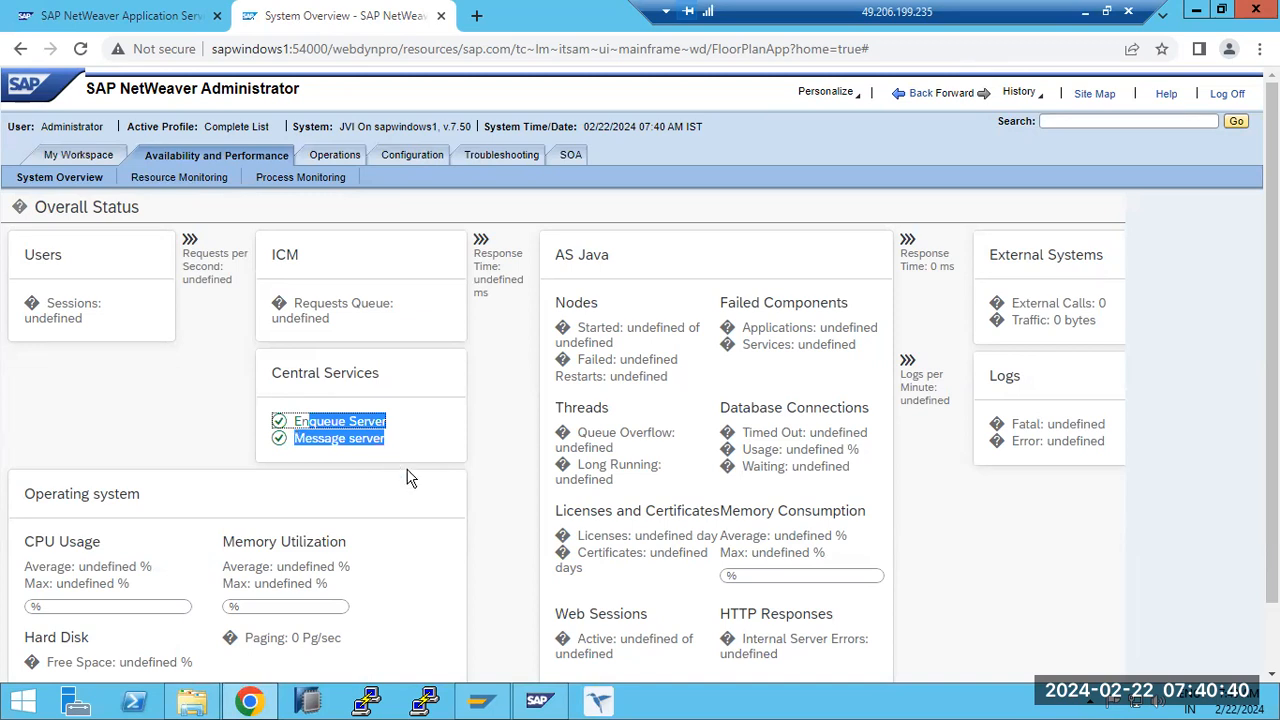
- View the JCo Monitoring connection monitor under Resource Monitoring and return to the Resource Monitoring page
left_click(156, 182)
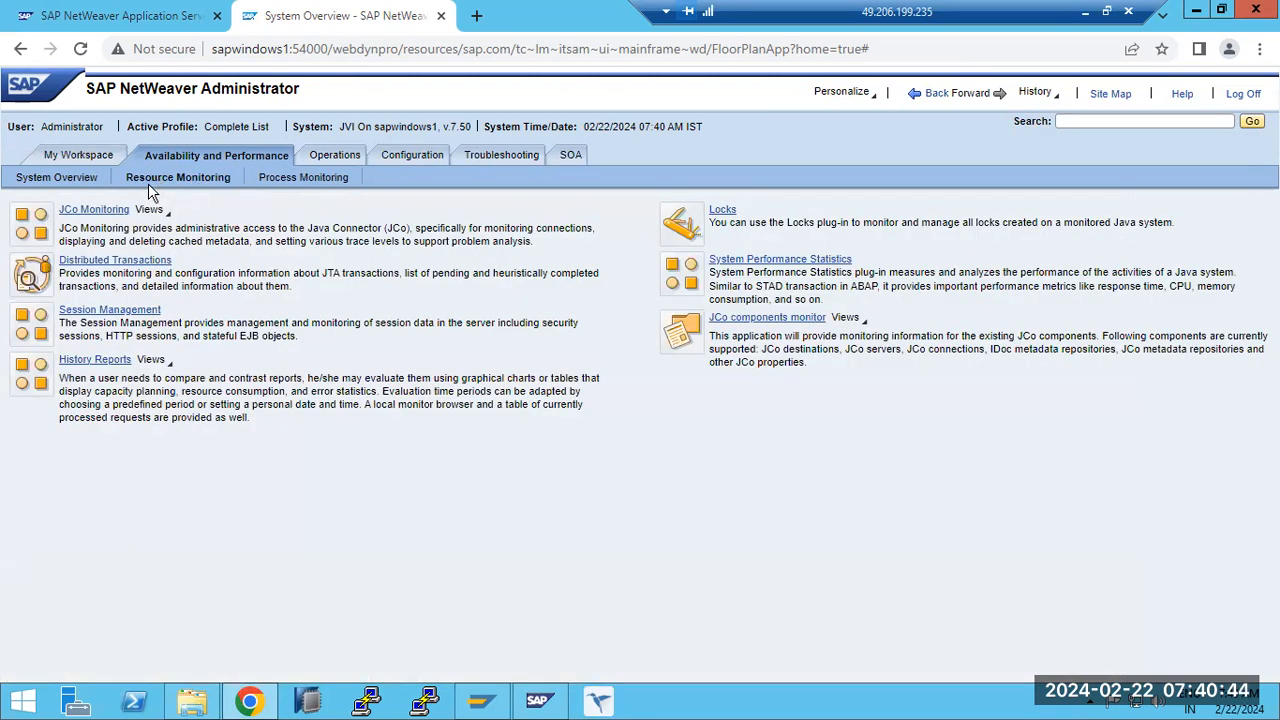
left_click(96, 211)
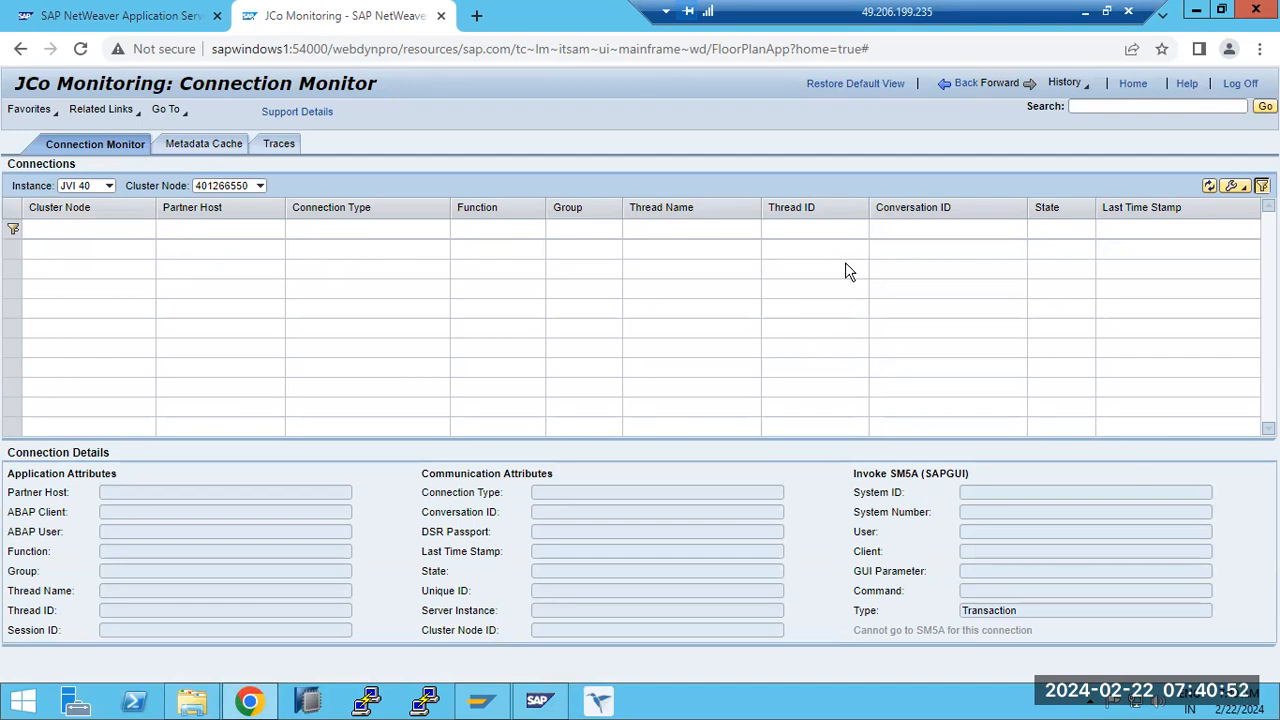
left_click(999, 96)
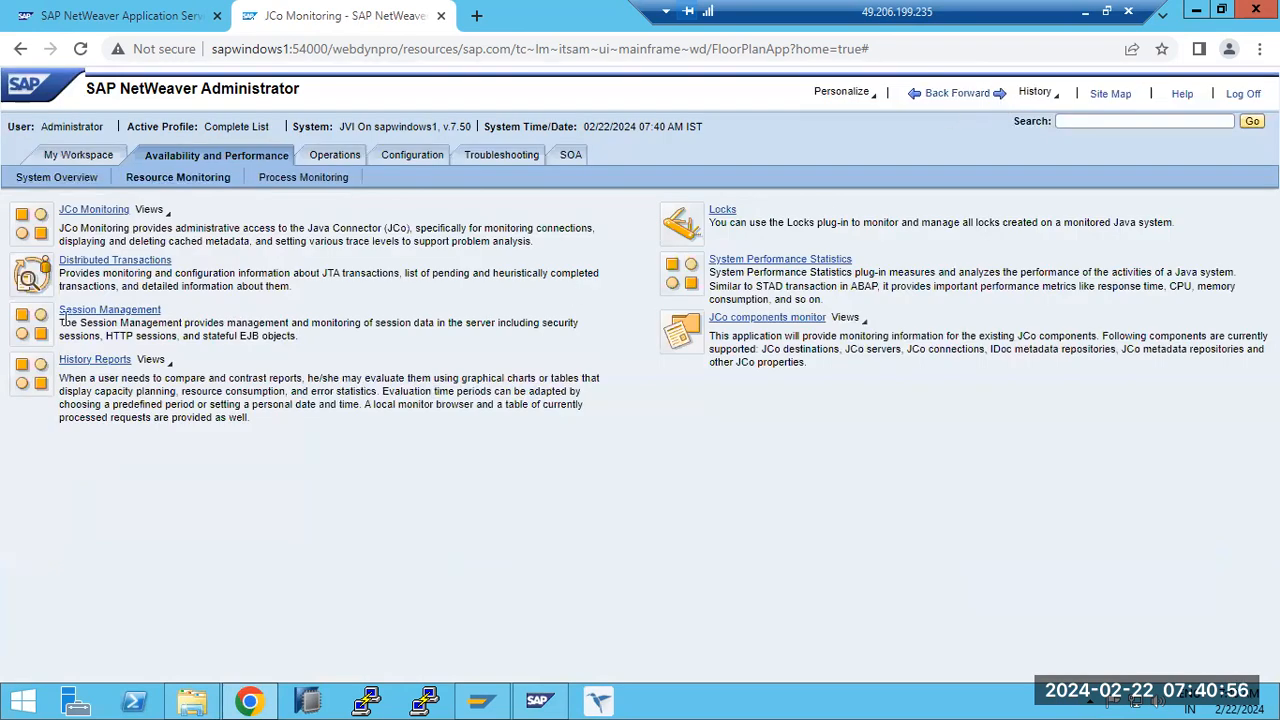
- Review the Transaction Services and Advanced Monitors of Distributed Transactions, and return to the Resource Monitoring page
left_click(89, 263)
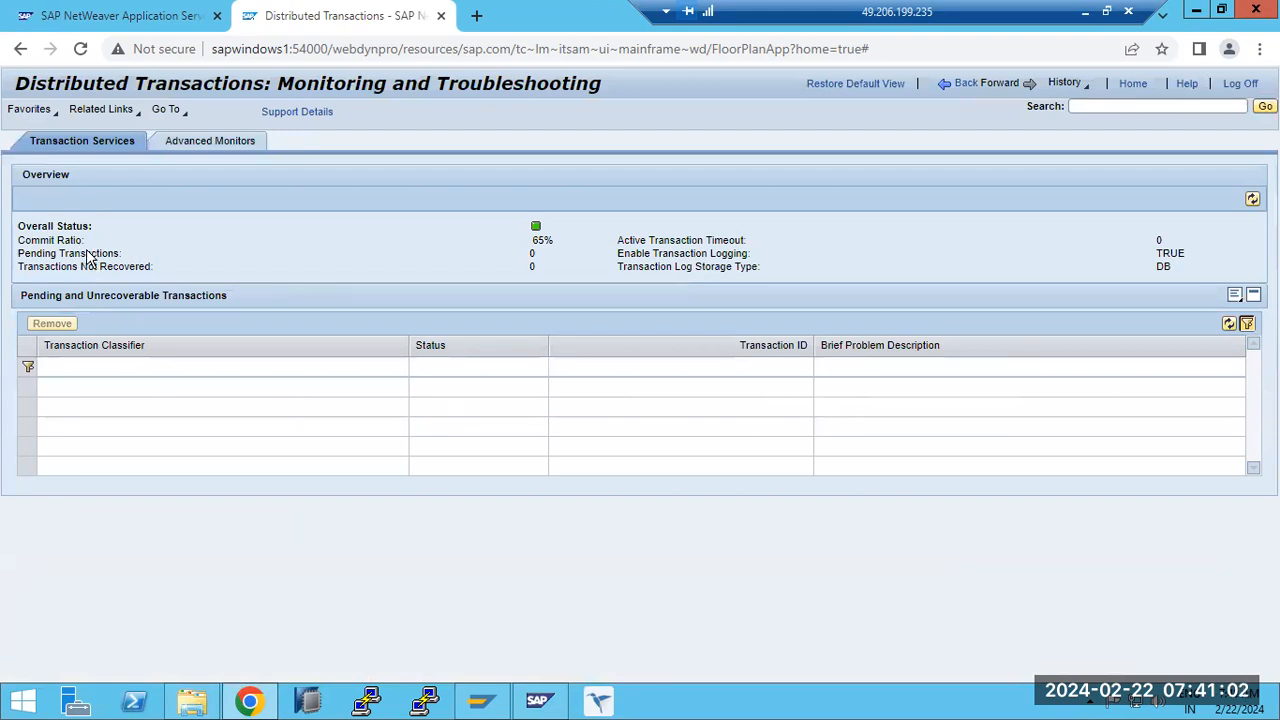
left_click(198, 150)
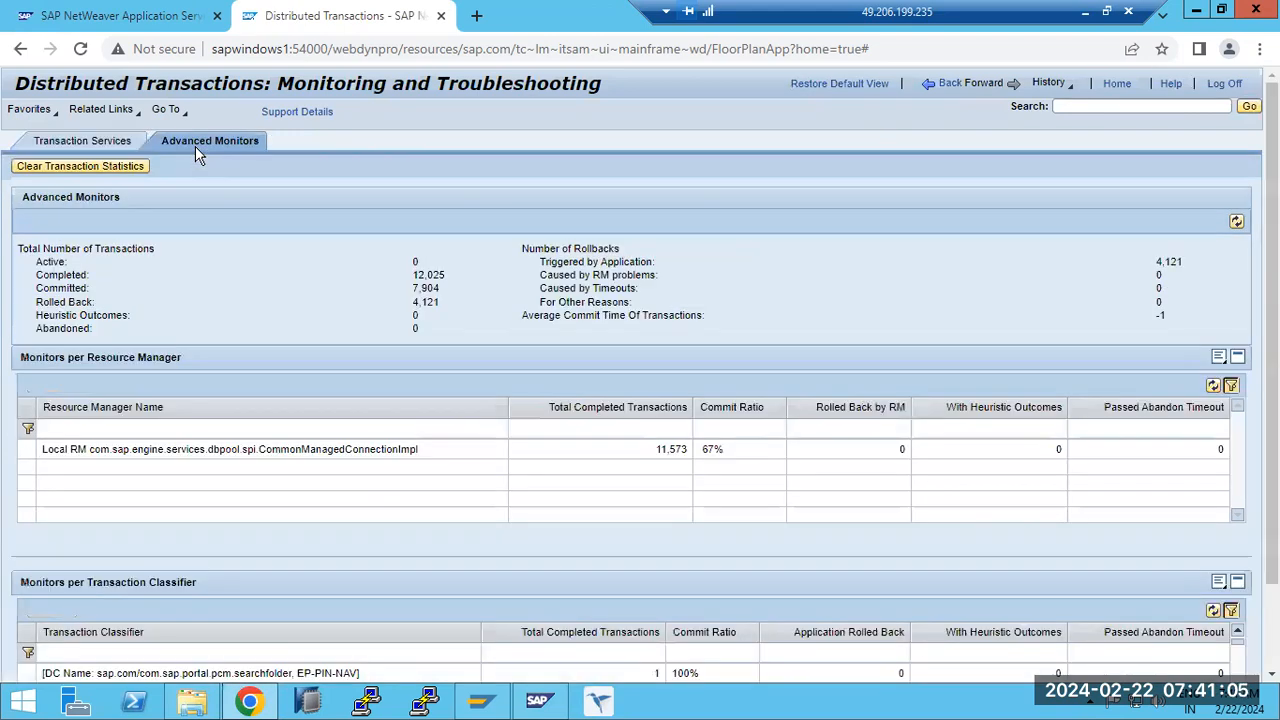
left_click(107, 146)
left_click(968, 86)
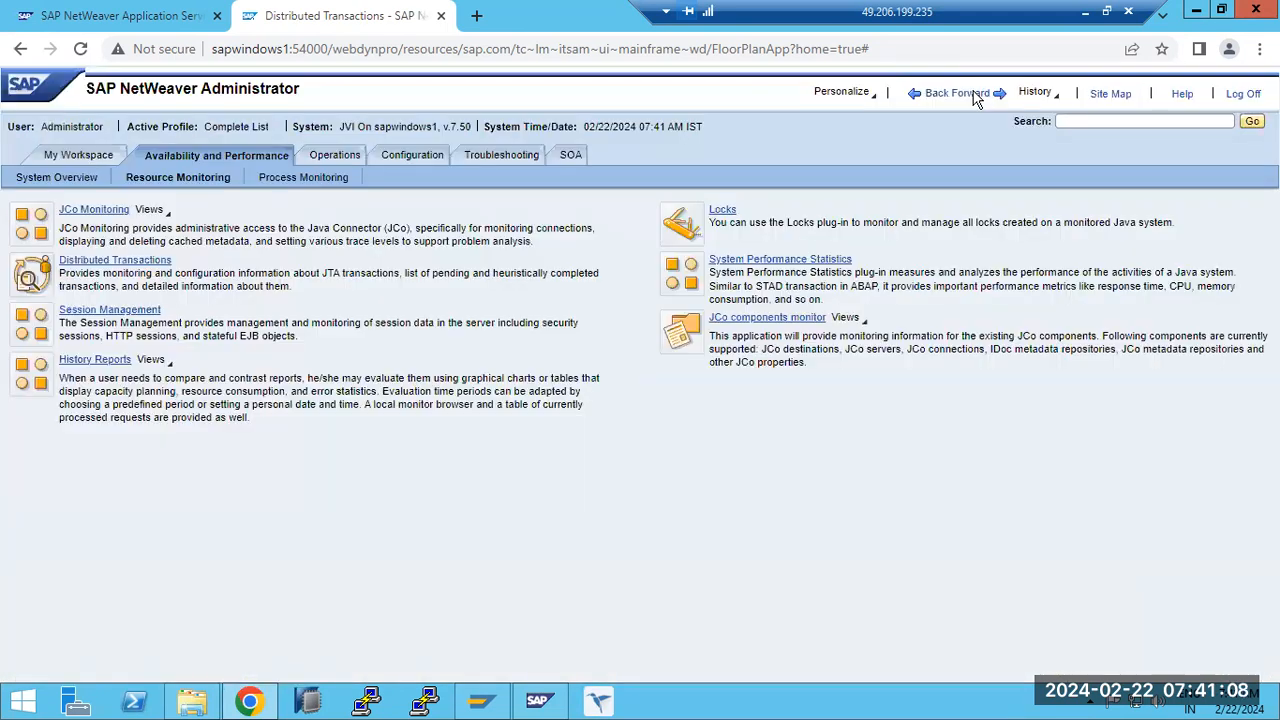
- Open History Reports and check which reports are available for display
left_click(95, 359)
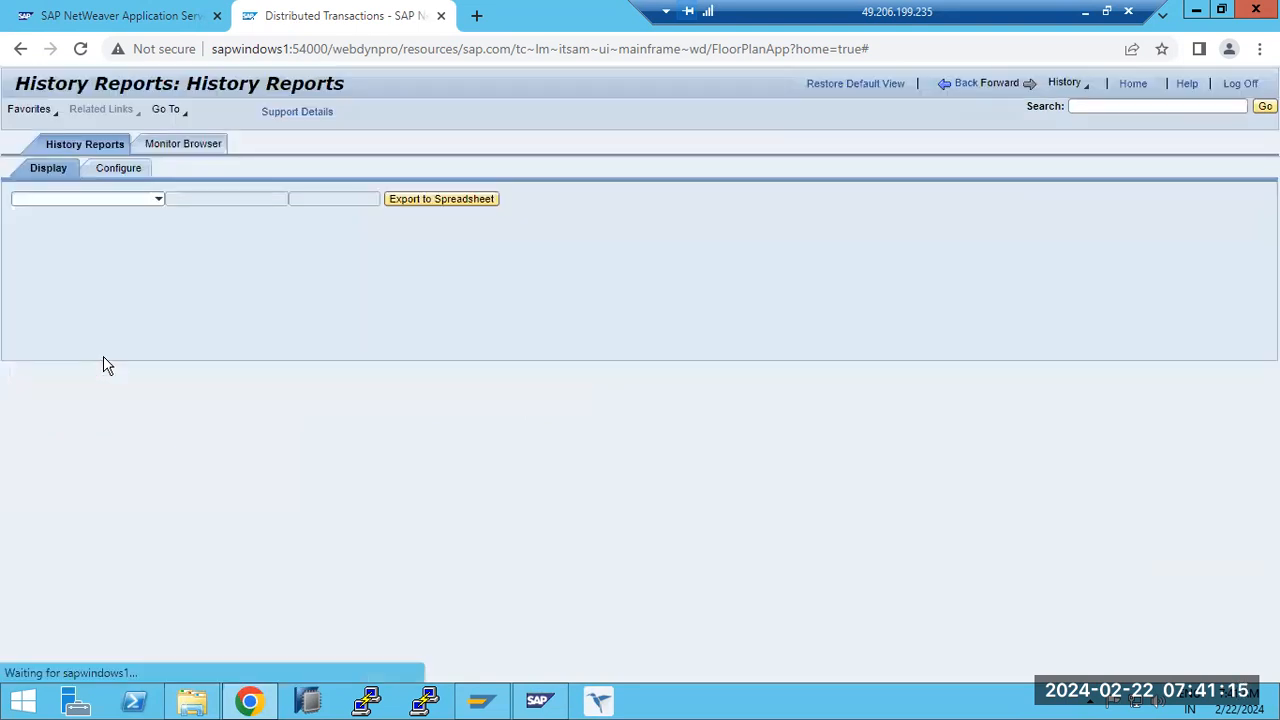
left_click(160, 200)
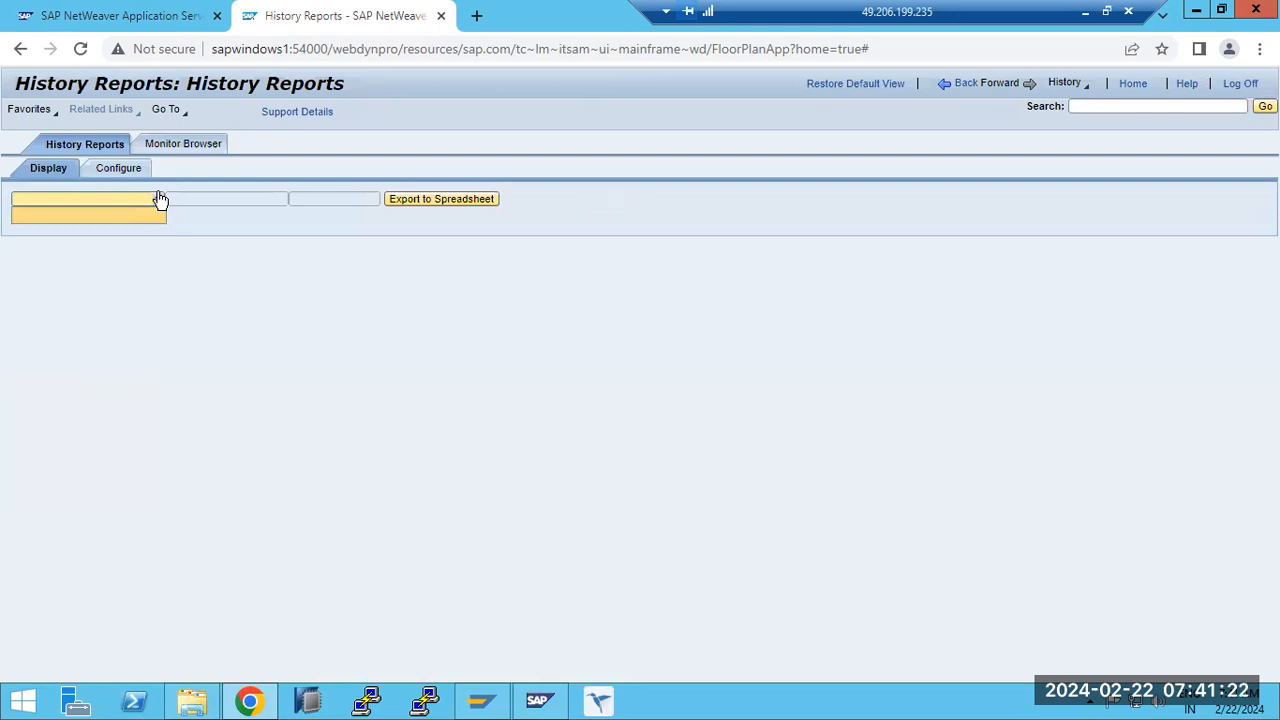
left_click(160, 200)
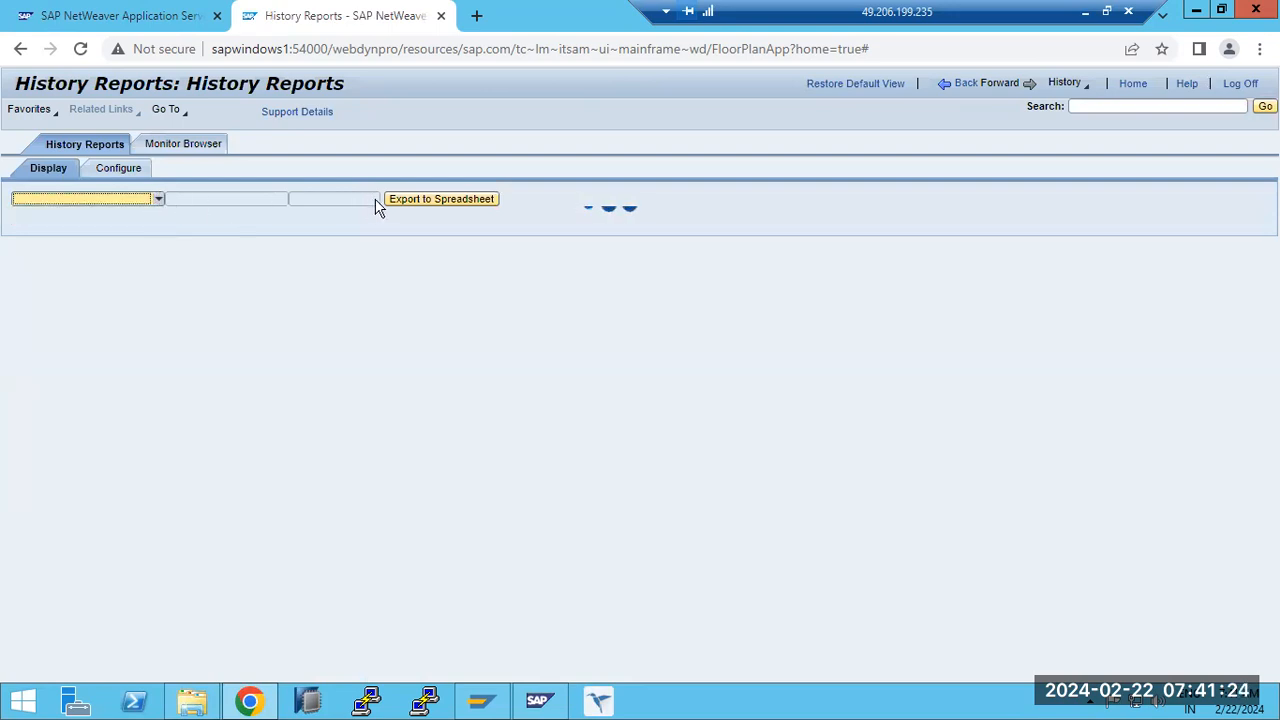
- In the History Reports configuration, select the Usage Rate monitor and create report NewReport0 with time unit Minutes and type Single Chart
left_click(129, 170)
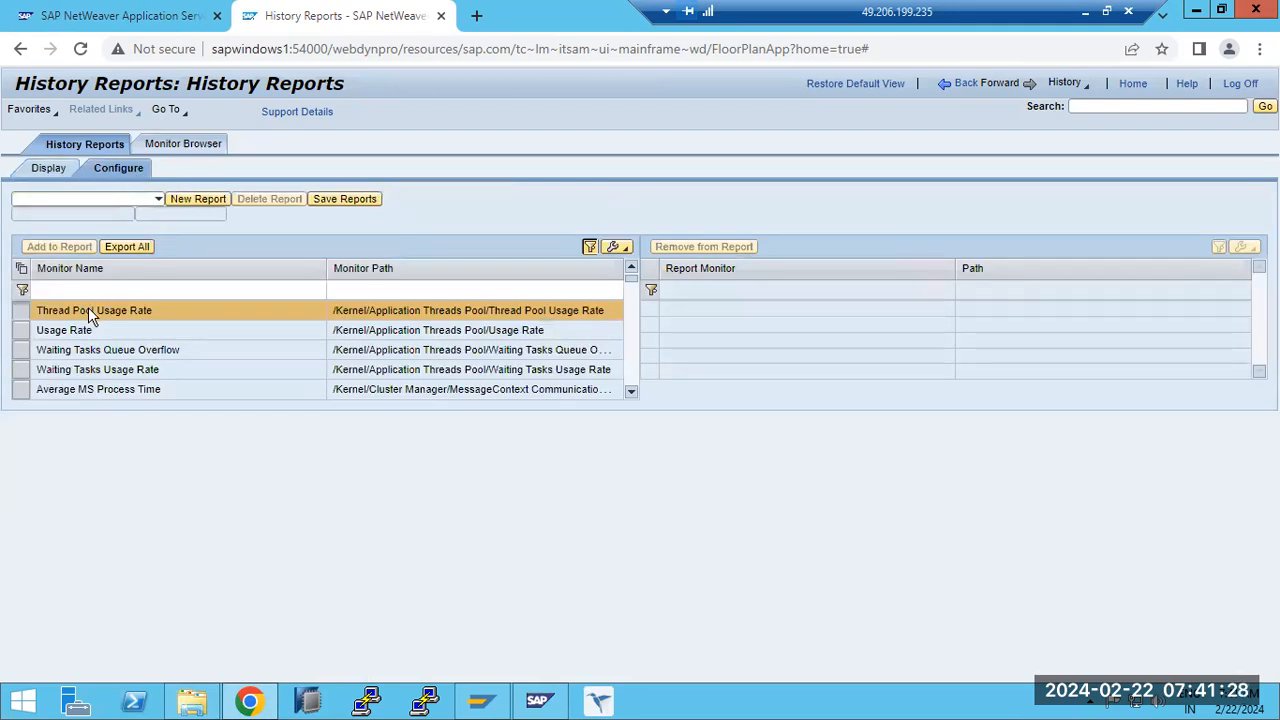
left_click(73, 337)
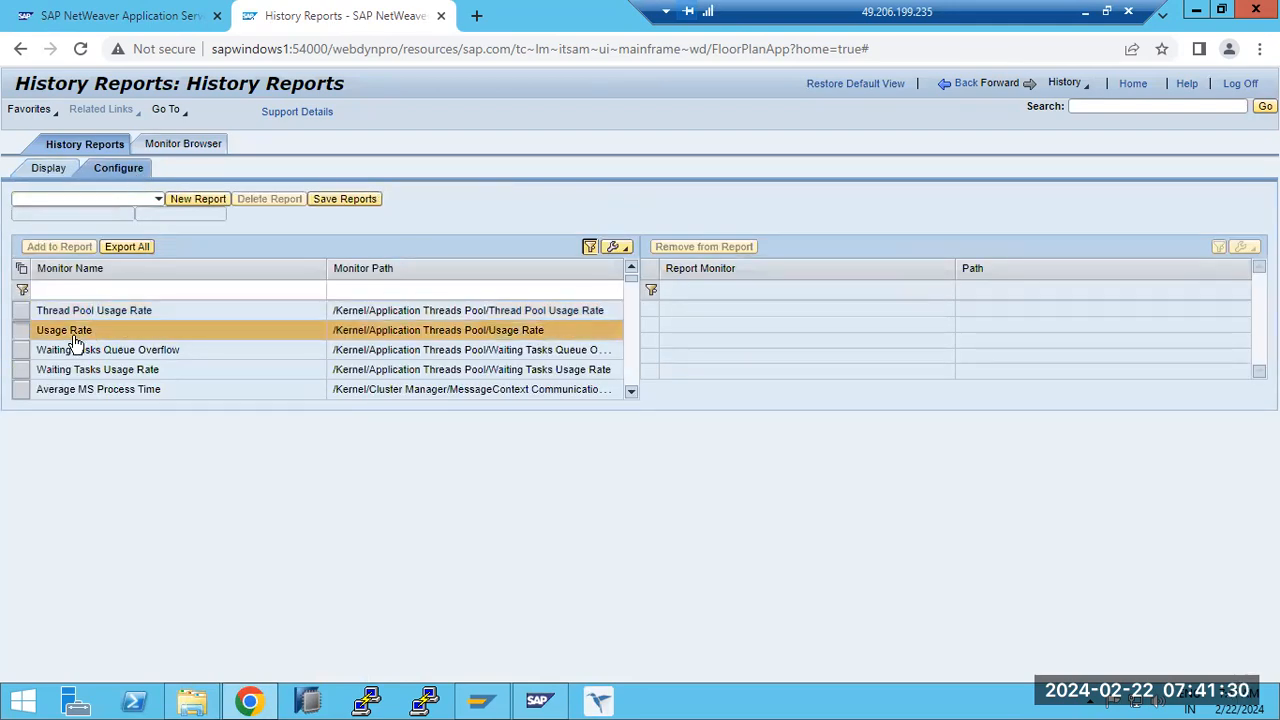
left_click(73, 200)
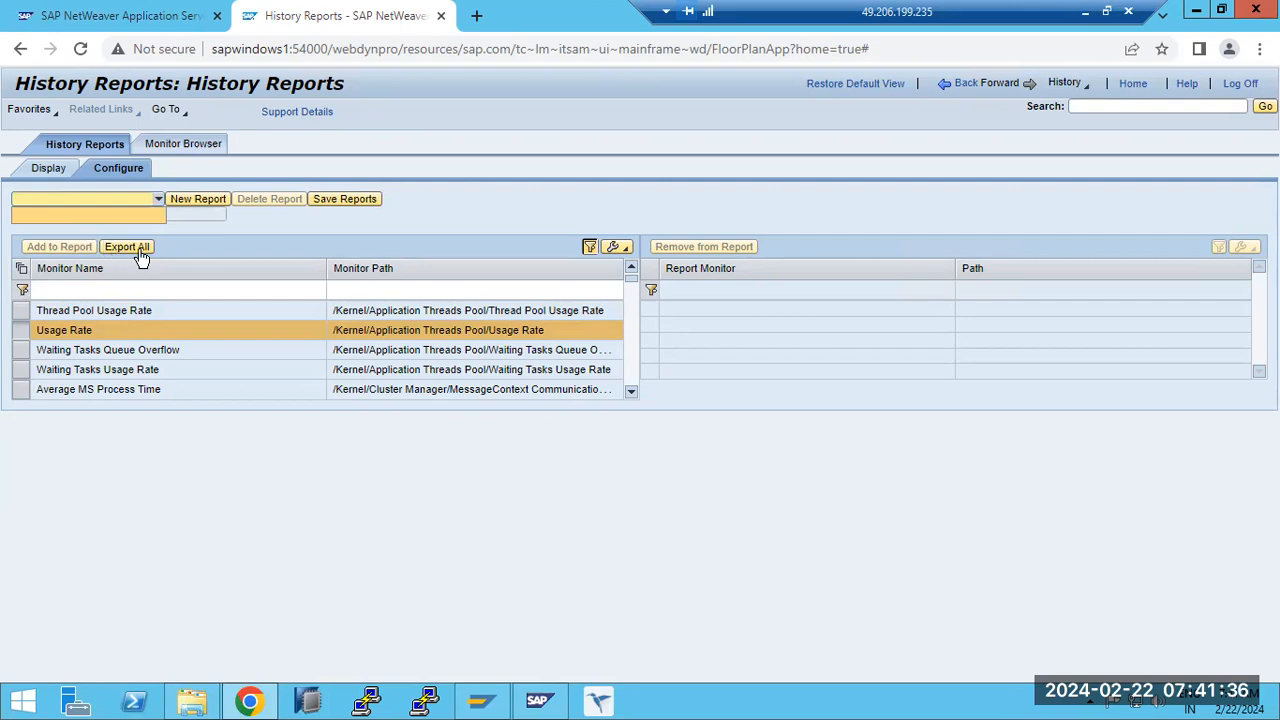
left_click(194, 203)
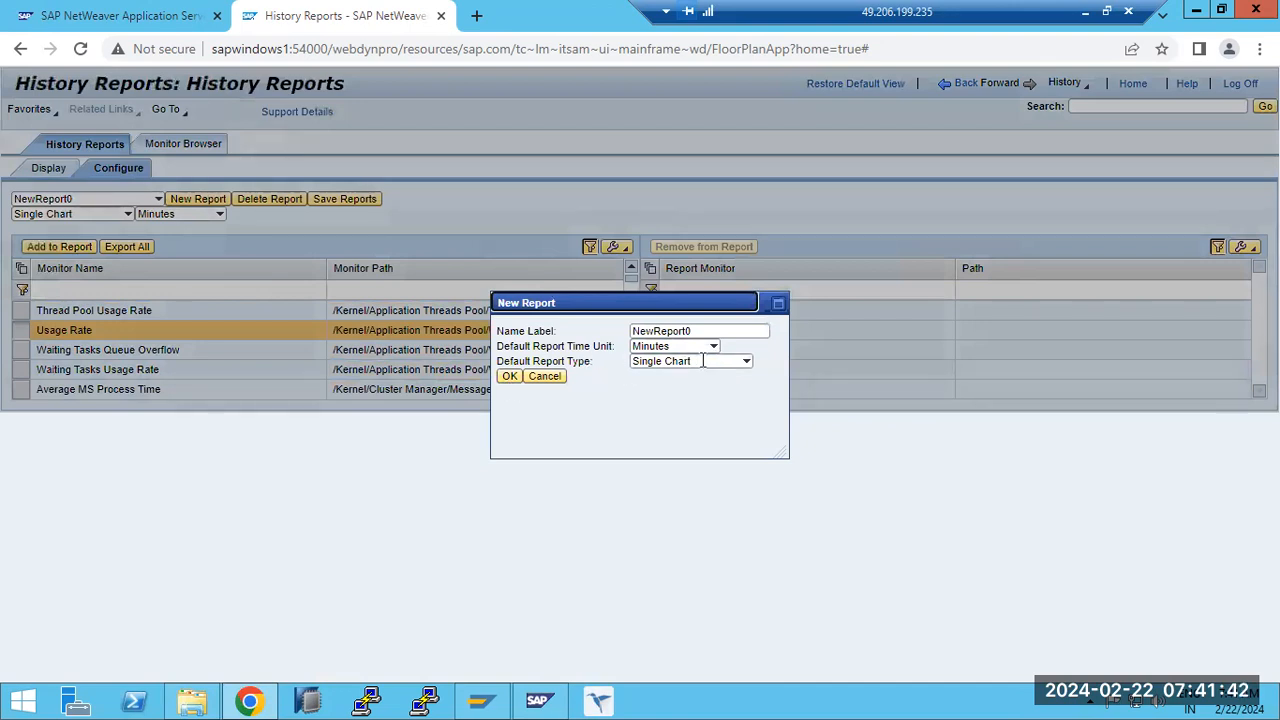
left_click(509, 377)
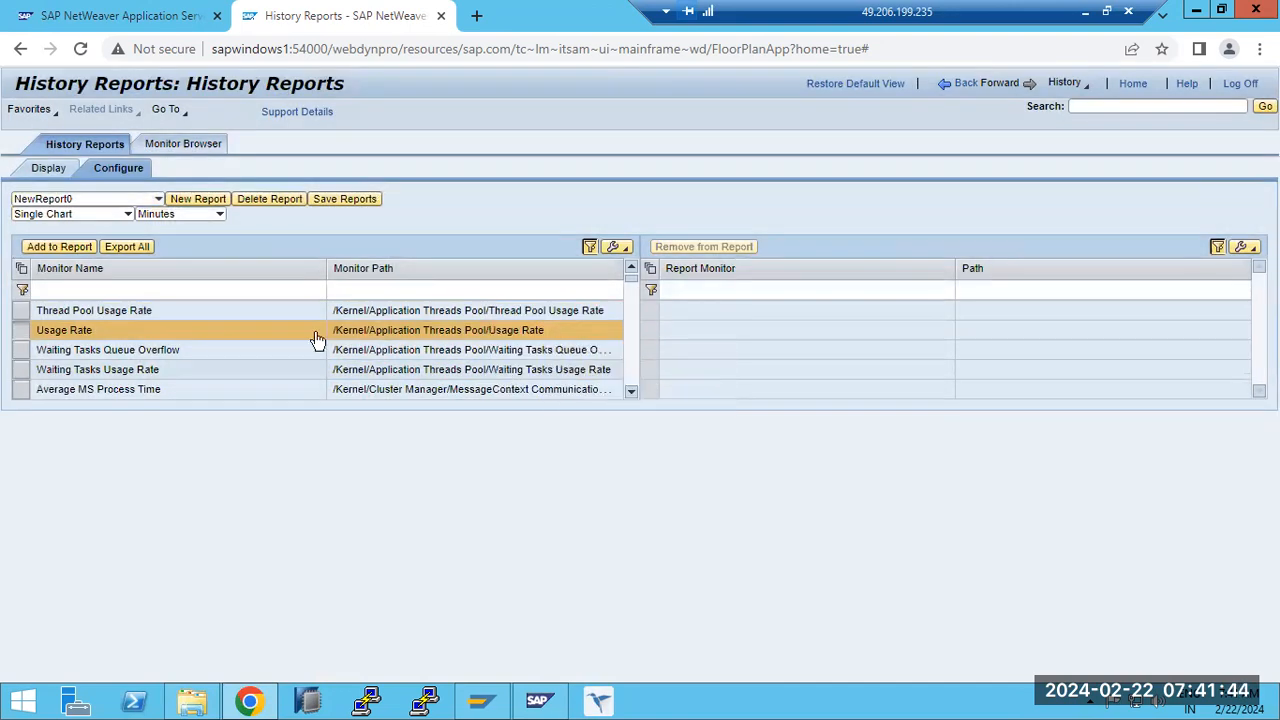
- Add the Usage Rate, Average MS Process Time and Thread Pool Usage Rate monitors to NewReport0 and save the reports
left_click(57, 247)
left_click(21, 390)
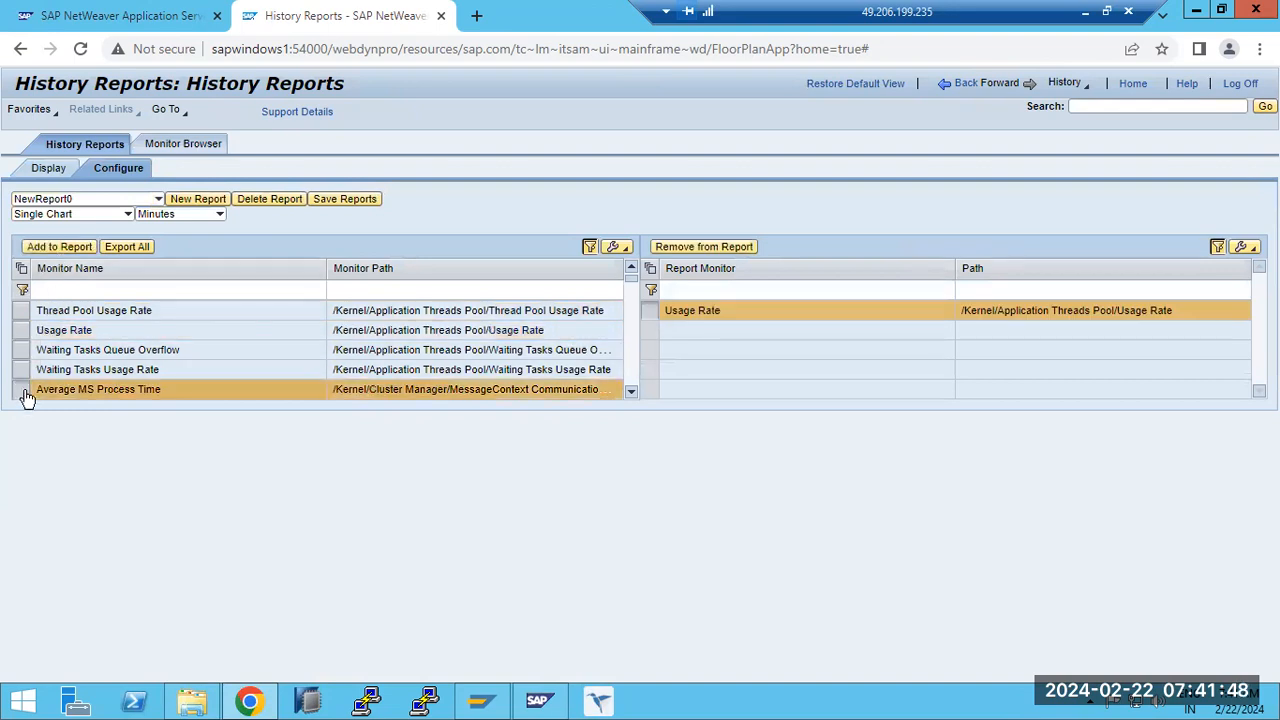
left_click(41, 245)
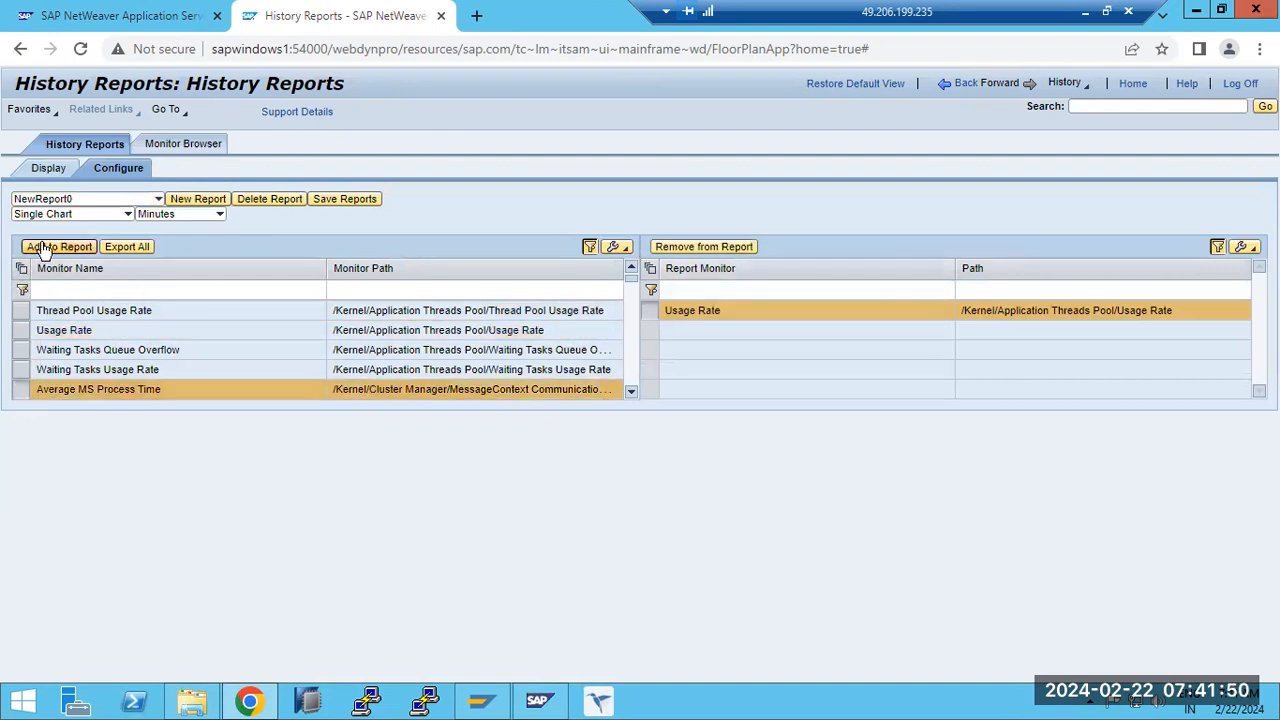
left_click(25, 311)
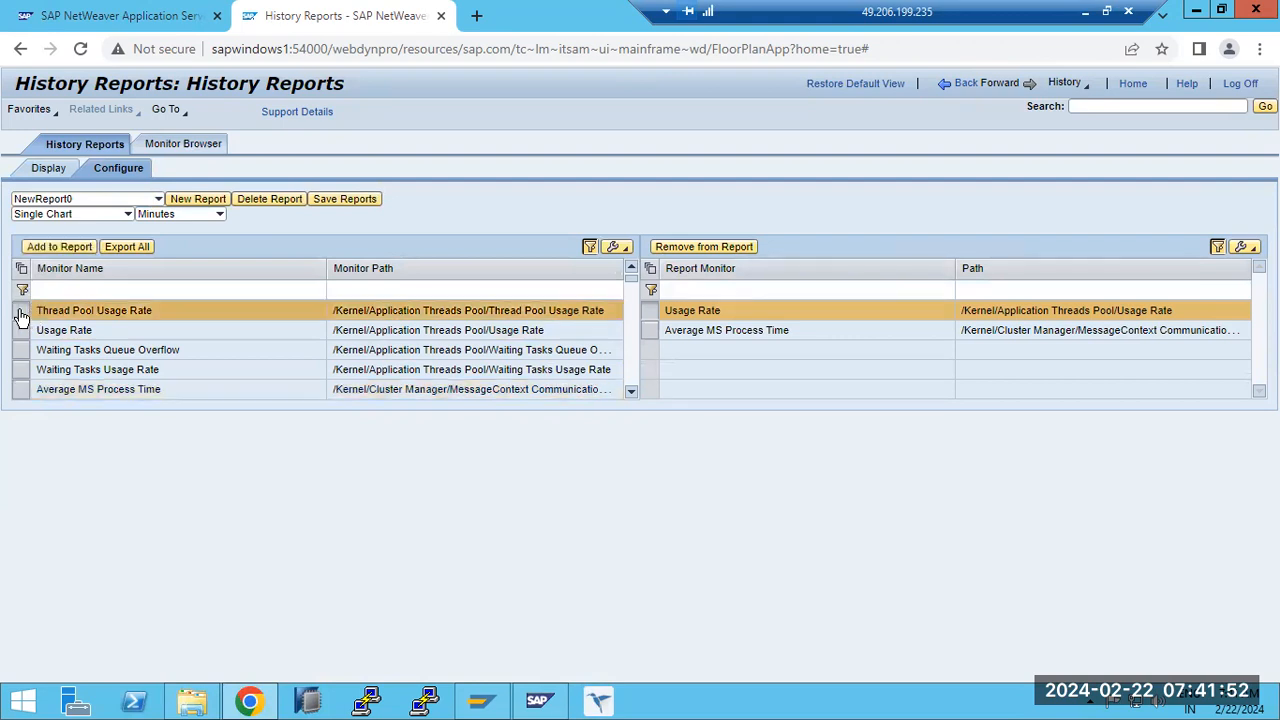
left_click(50, 249)
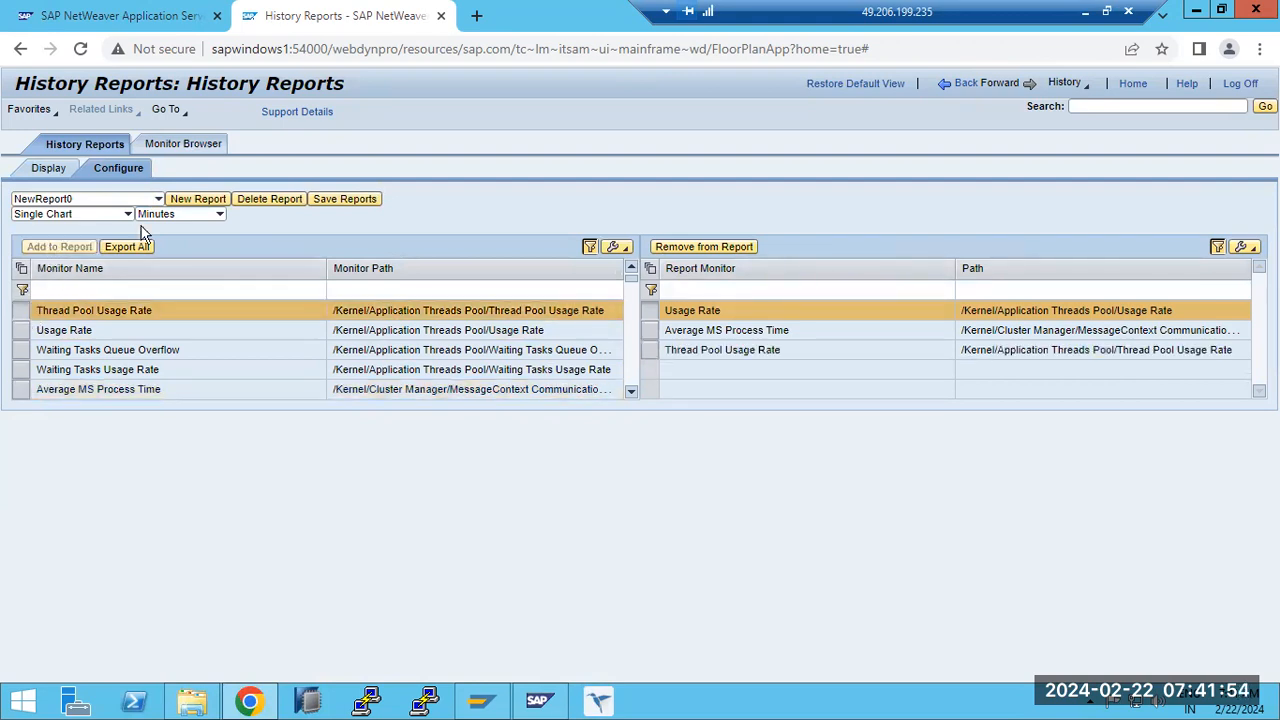
left_click(345, 199)
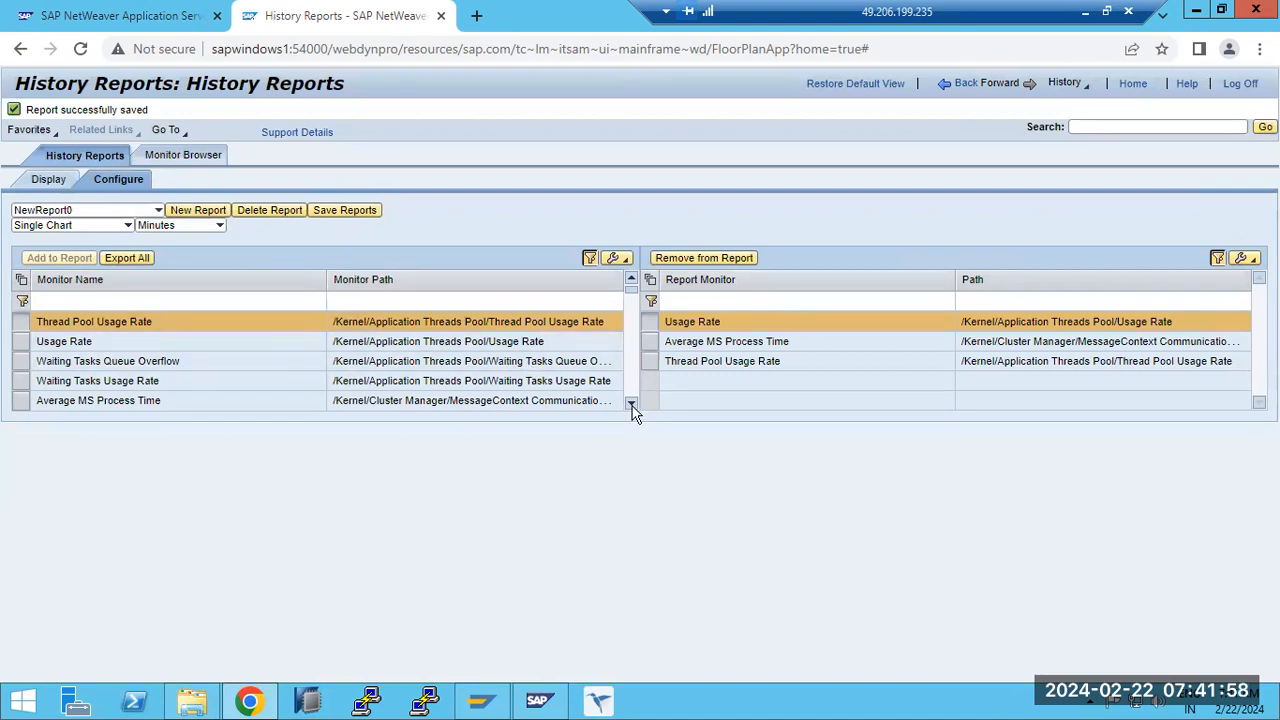
- Browse the available monitors, and display NewReport0 with the time unit Five Minutes and then Hours
scroll(631, 404, "down", 8)
scroll(631, 404, "down", 9)
scroll(631, 404, "down", 6)
left_click(56, 187)
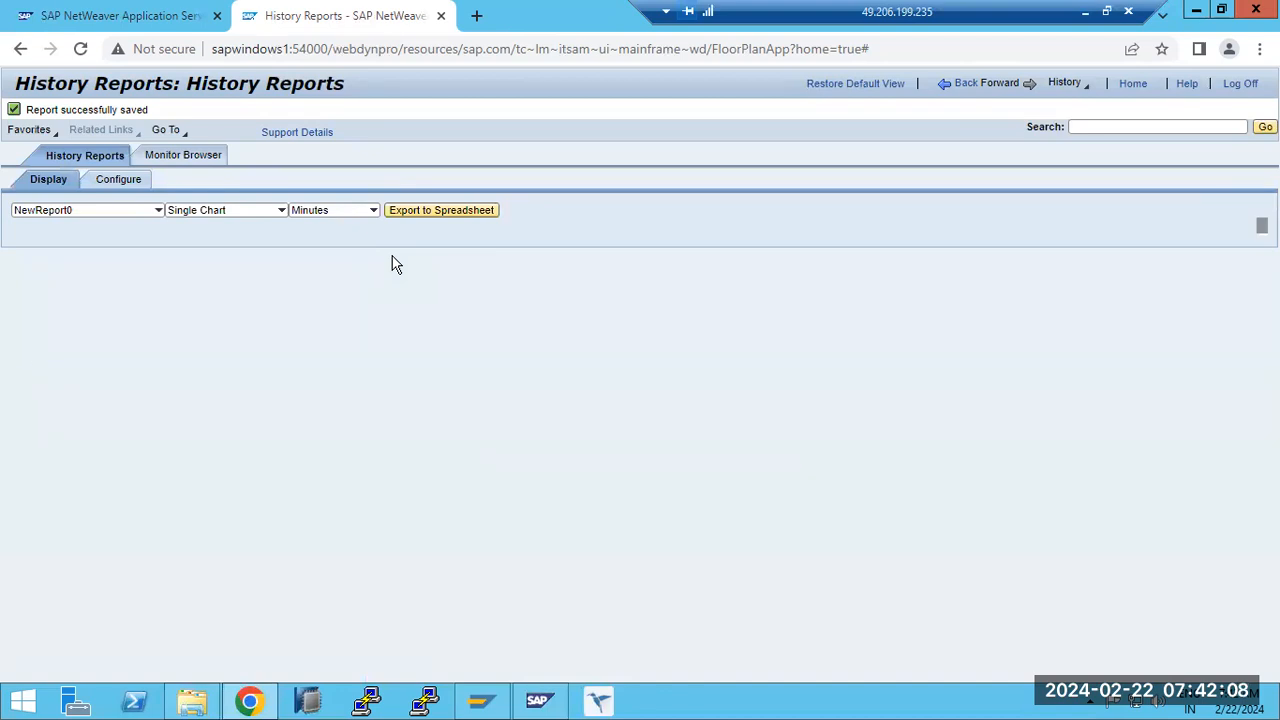
left_click(370, 211)
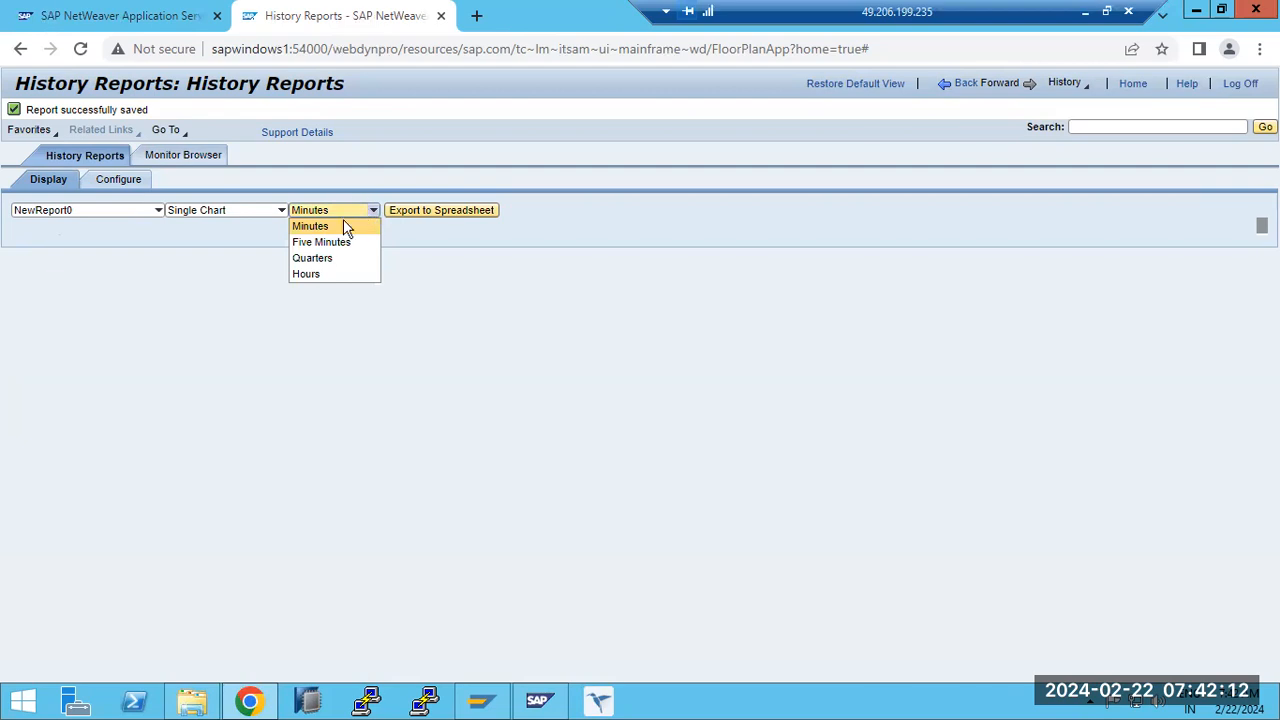
left_click(333, 243)
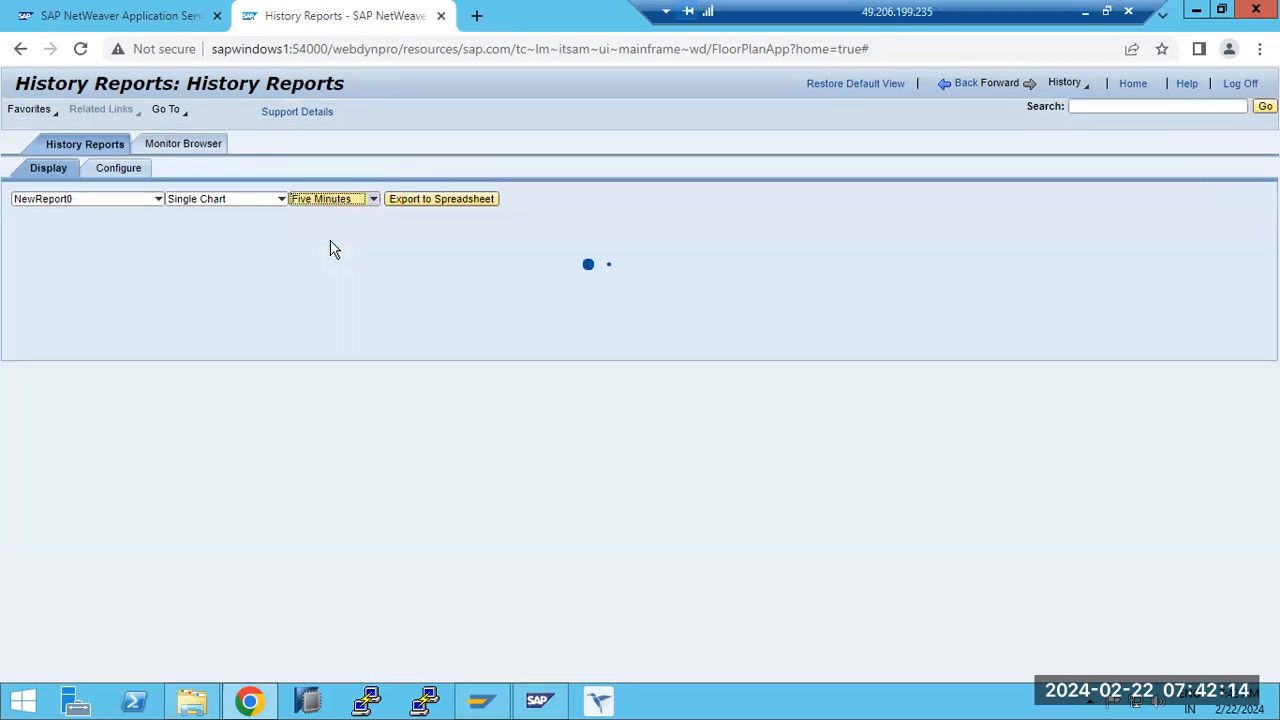
left_click(374, 201)
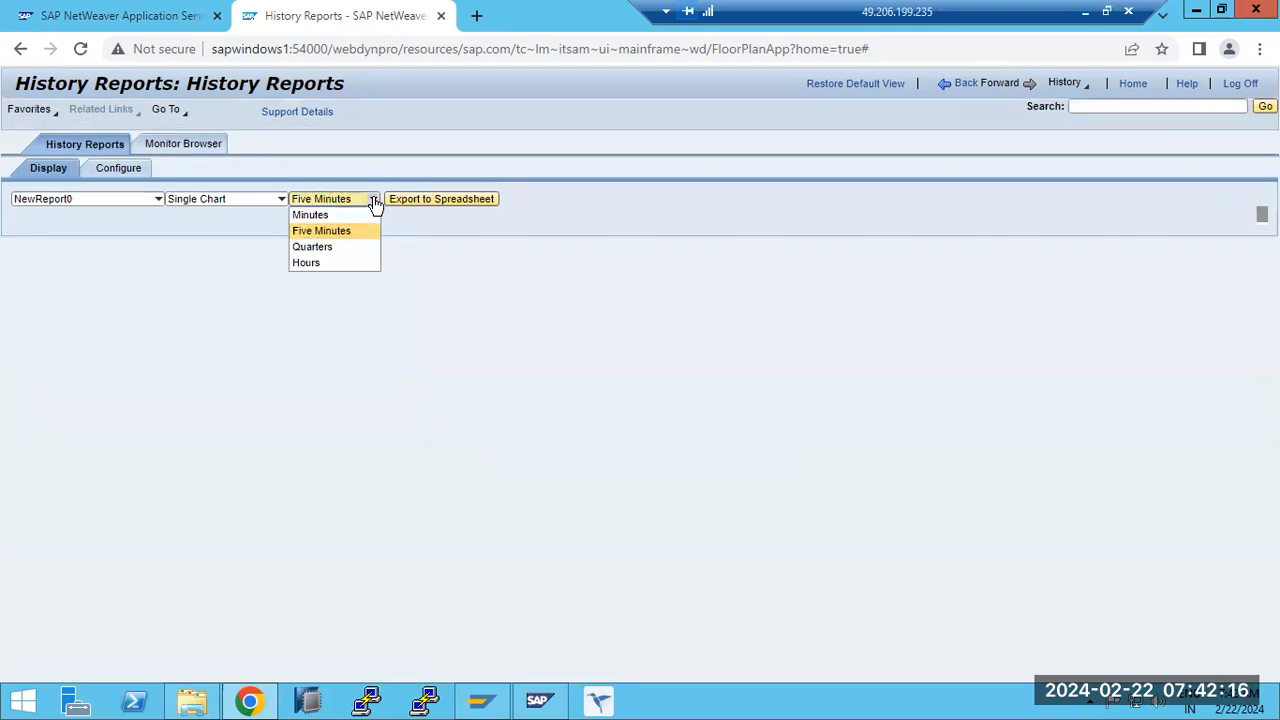
left_click(310, 262)
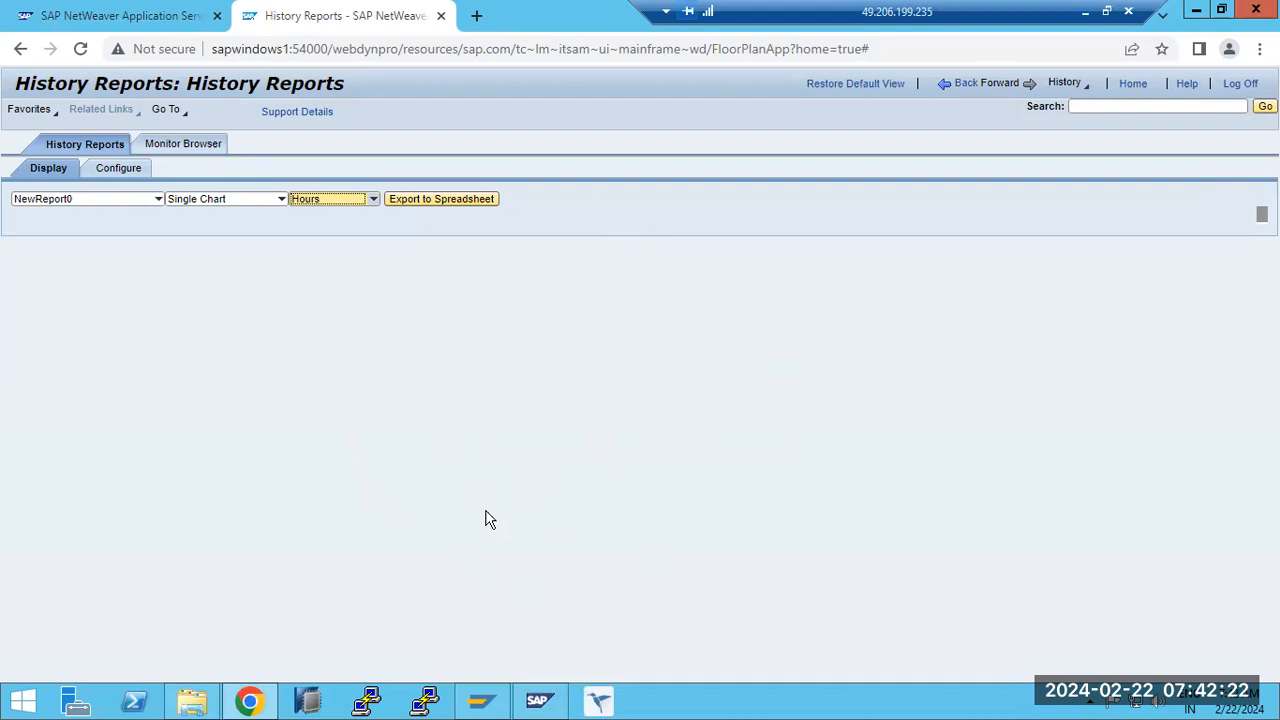
- View the report configuration and the Monitor Browser's monitoring list, and return to the Resource Monitoring page
left_click(118, 168)
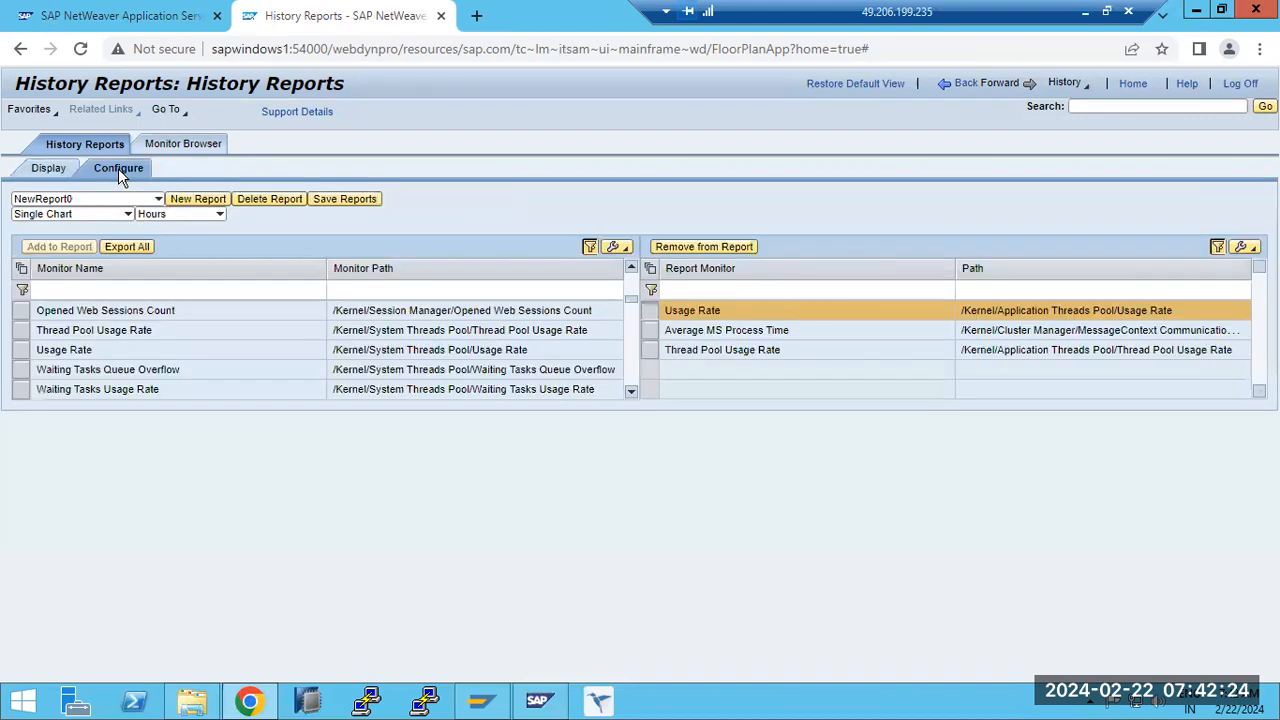
left_click(162, 146)
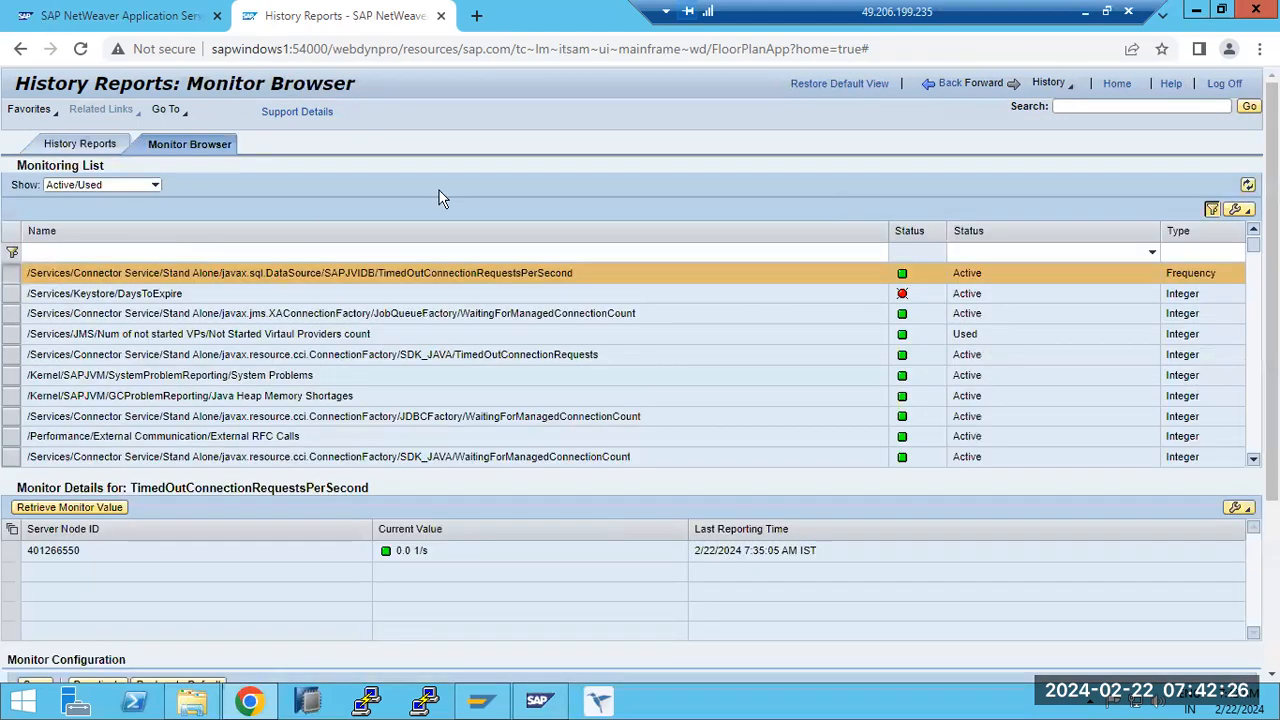
left_click(962, 86)
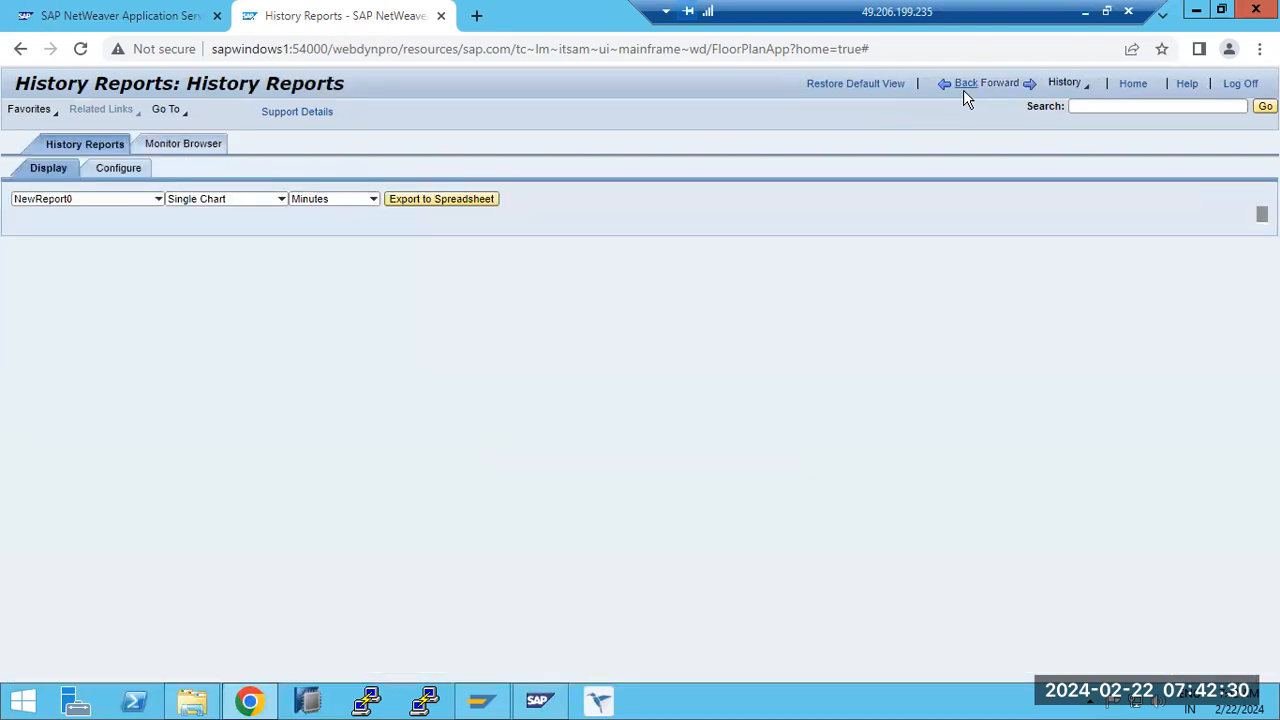
left_click(963, 88)
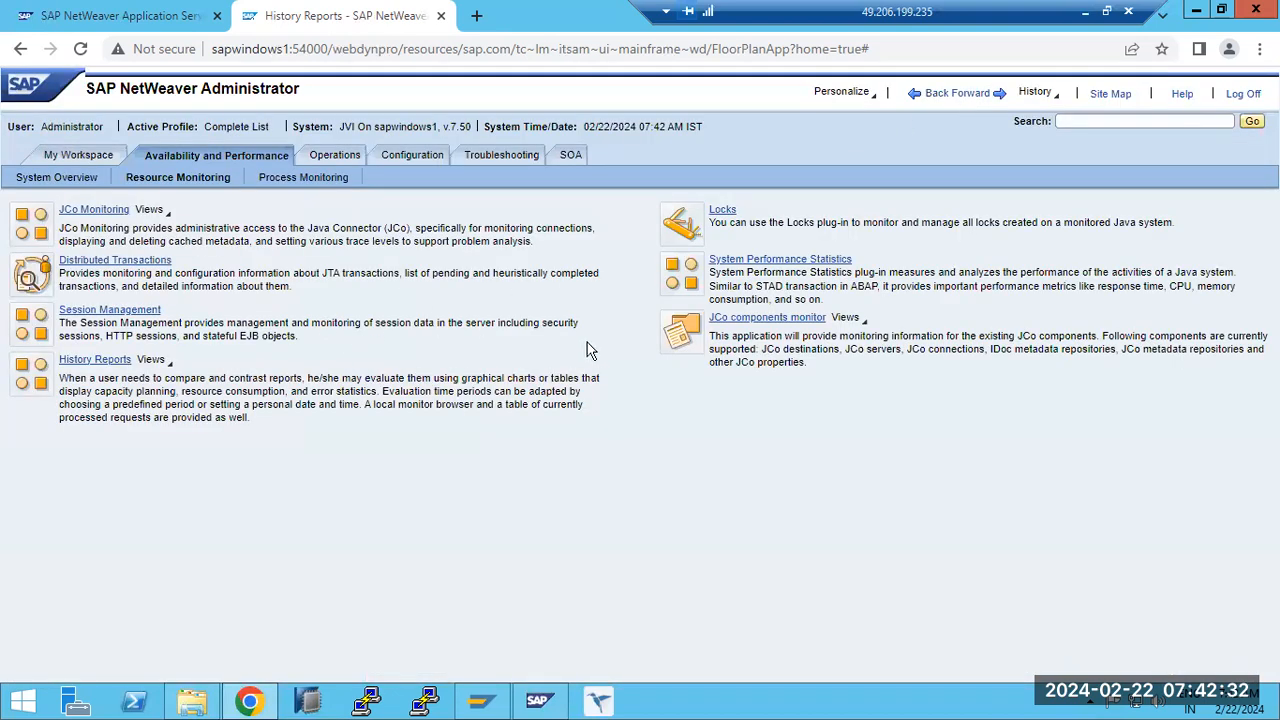
- Review the Java system locks and the JCo components monitor's destinations, returning to the Resource Monitoring page after each
left_click(733, 207)
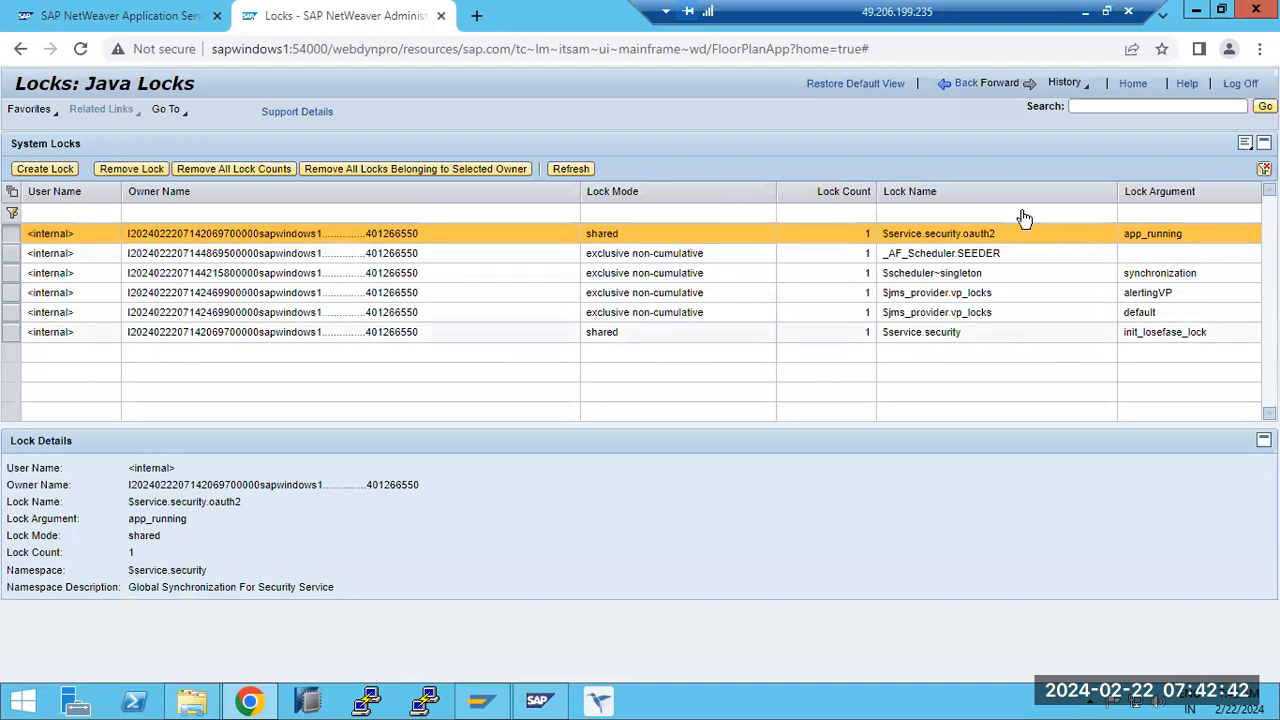
left_click(965, 84)
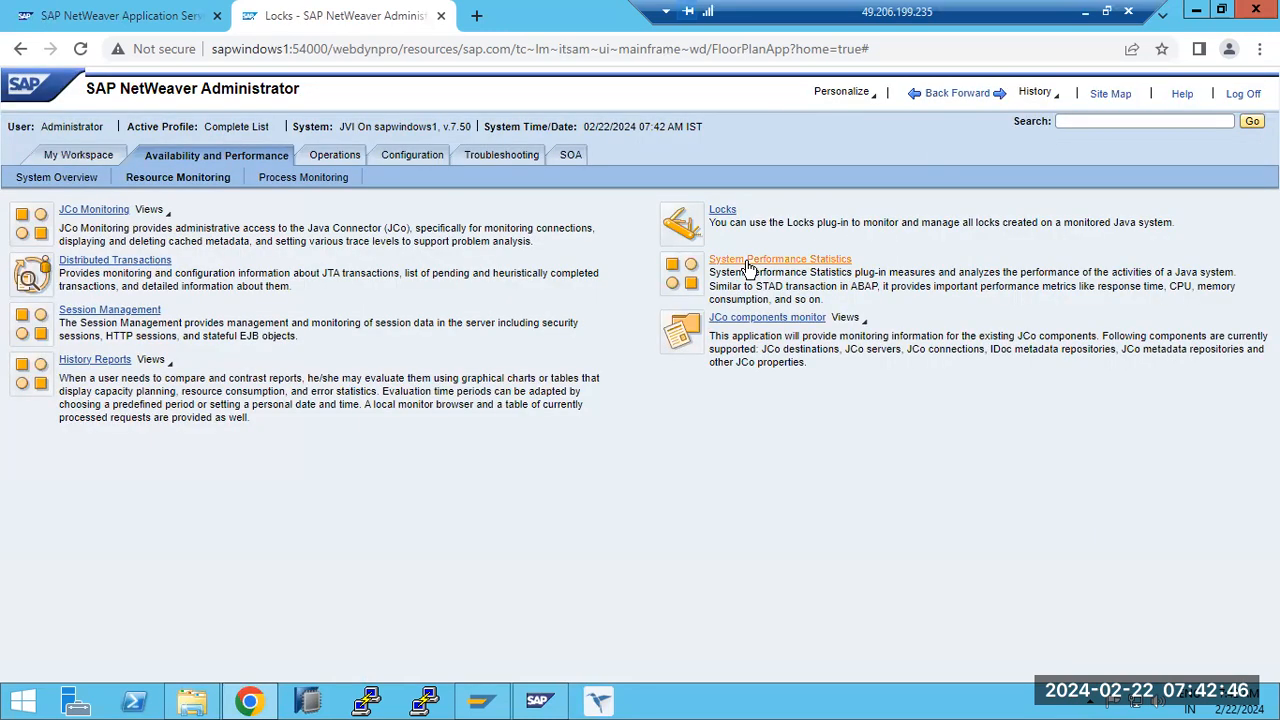
left_click(767, 320)
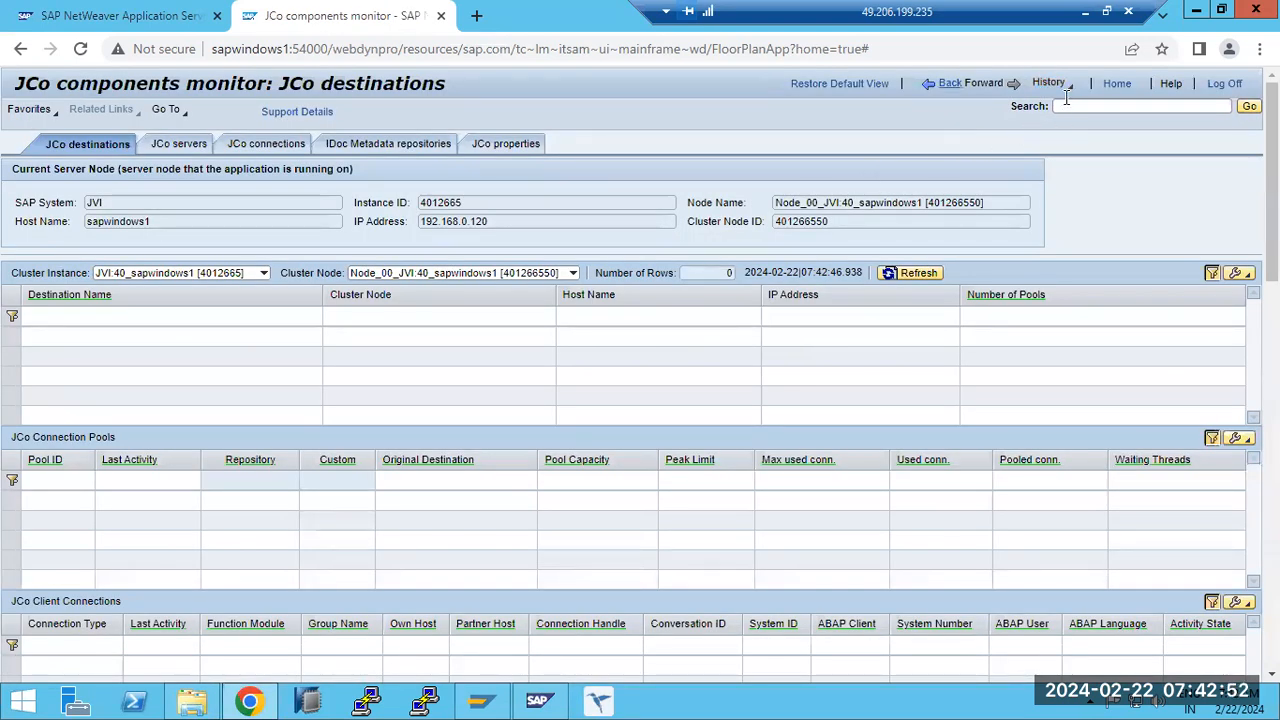
left_click(949, 84)
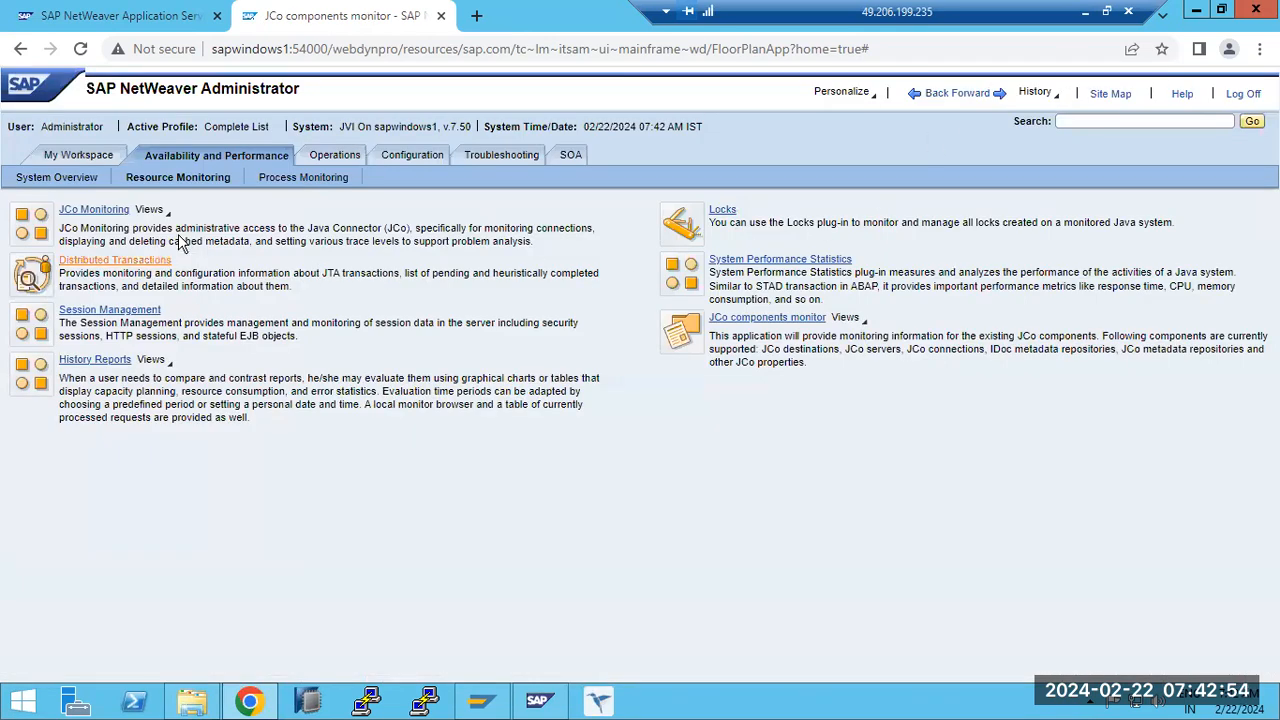
- Open the Message Monitor under Process Monitoring, check the available components, and refresh the message status overview
left_click(296, 182)
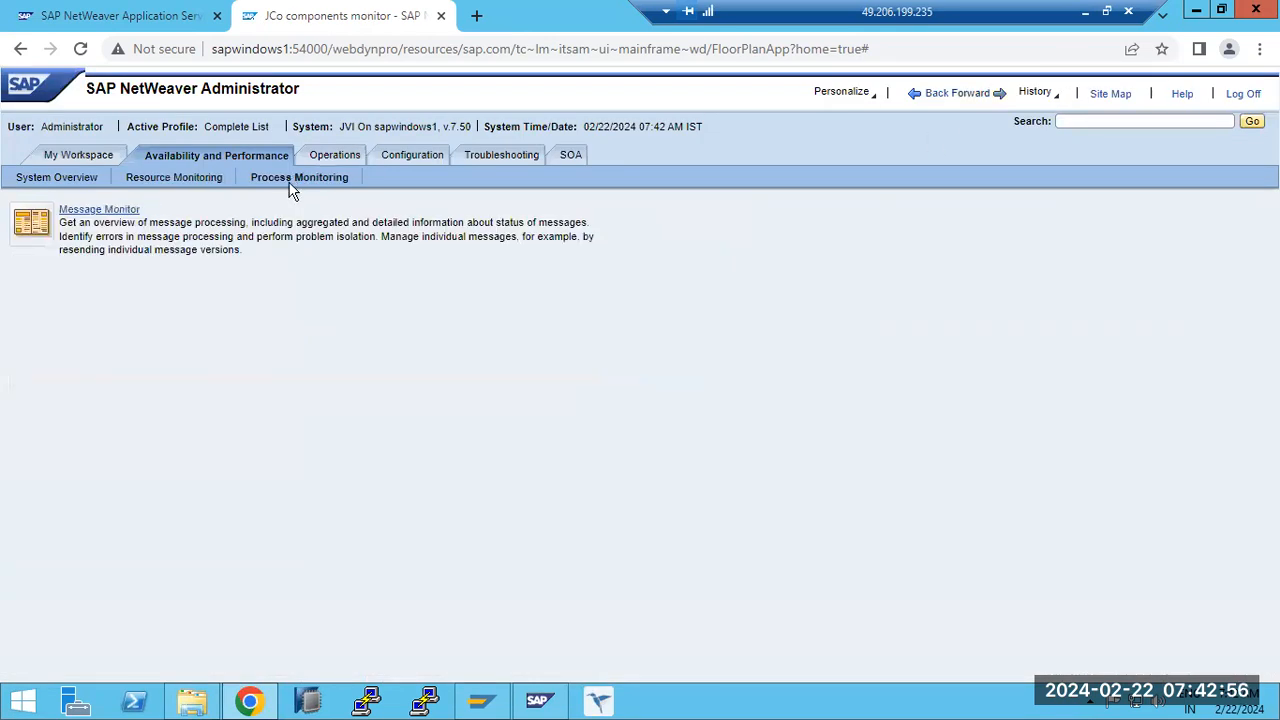
left_click(117, 216)
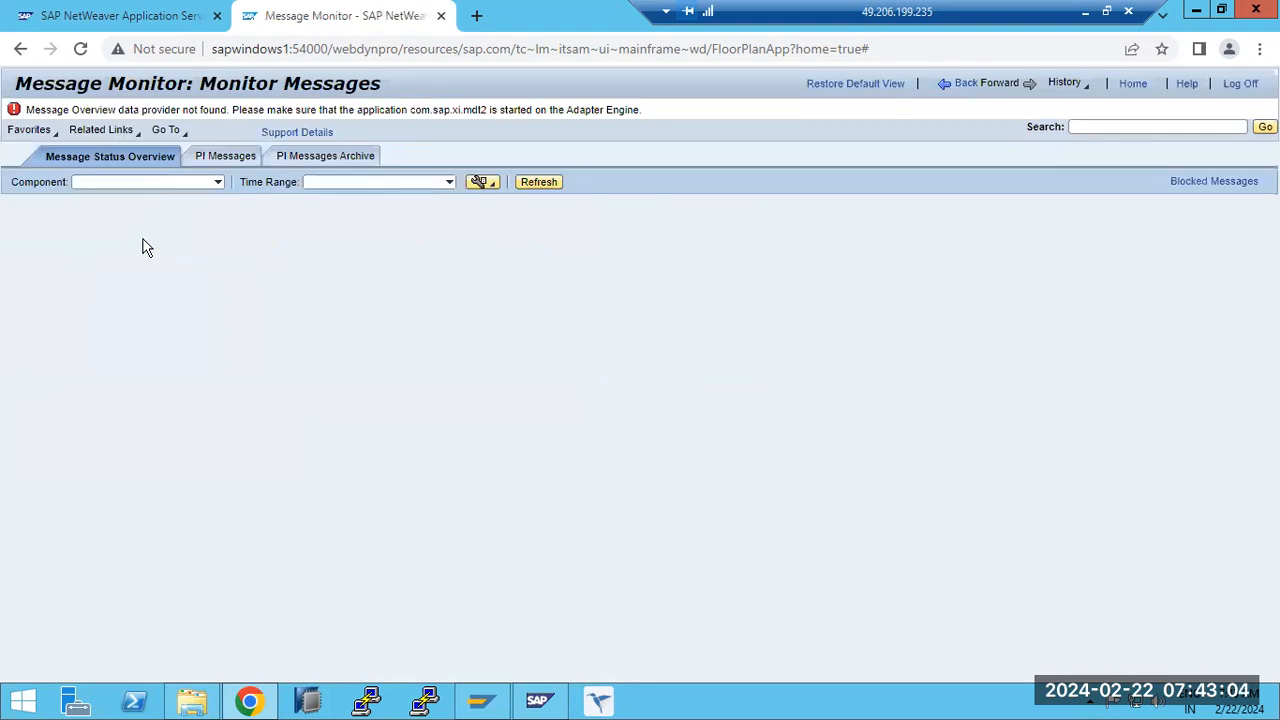
left_click(217, 182)
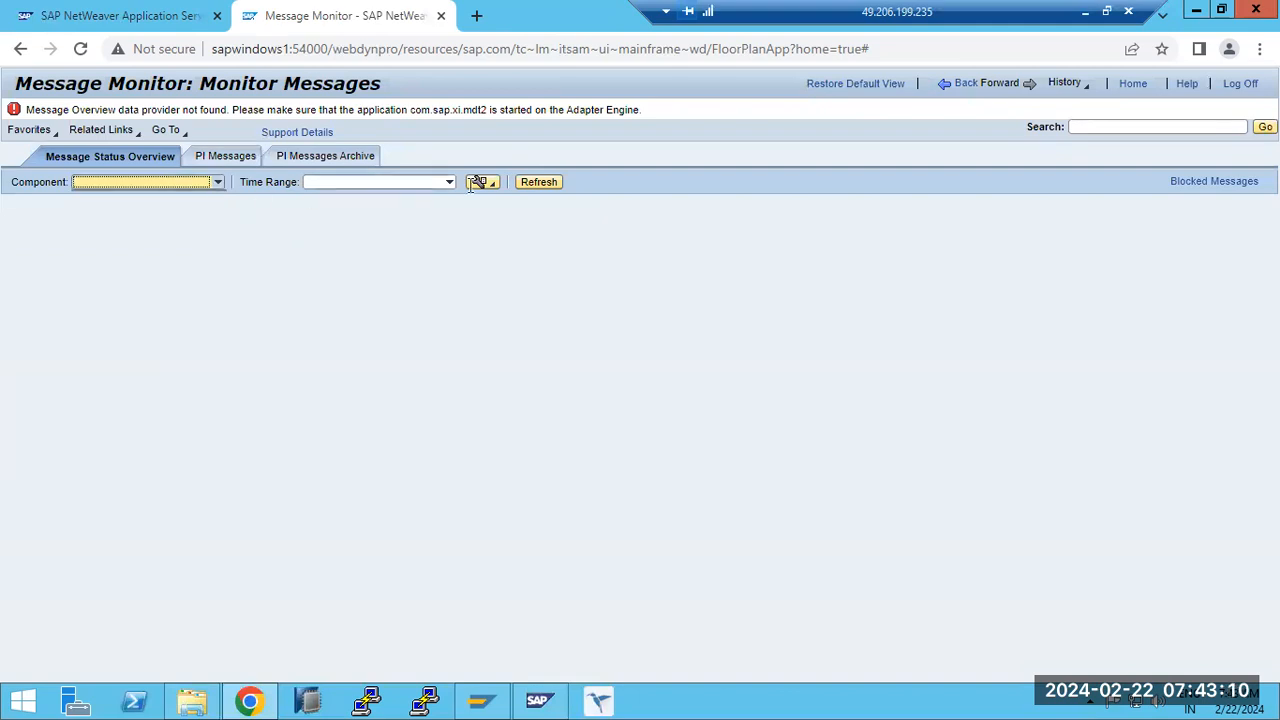
left_click(545, 182)
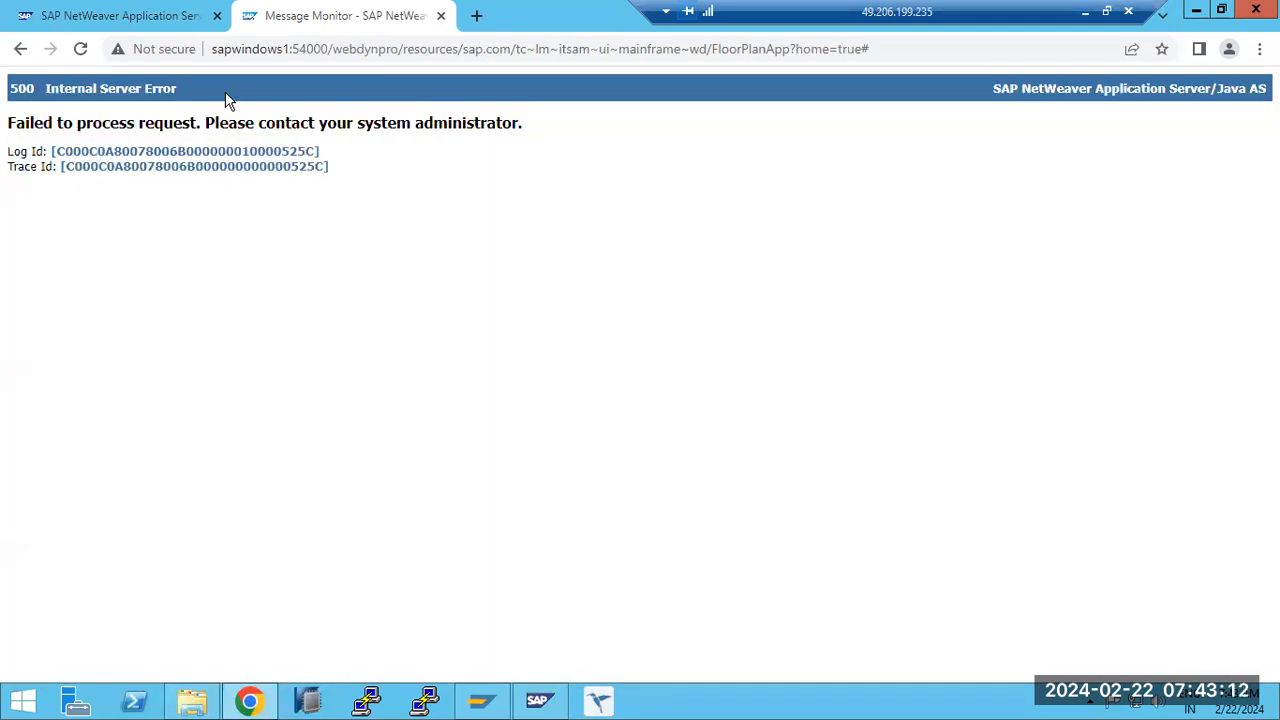
- Leave the error page and reopen SAP NetWeaver Administrator from the AS Java start page
left_click(20, 50)
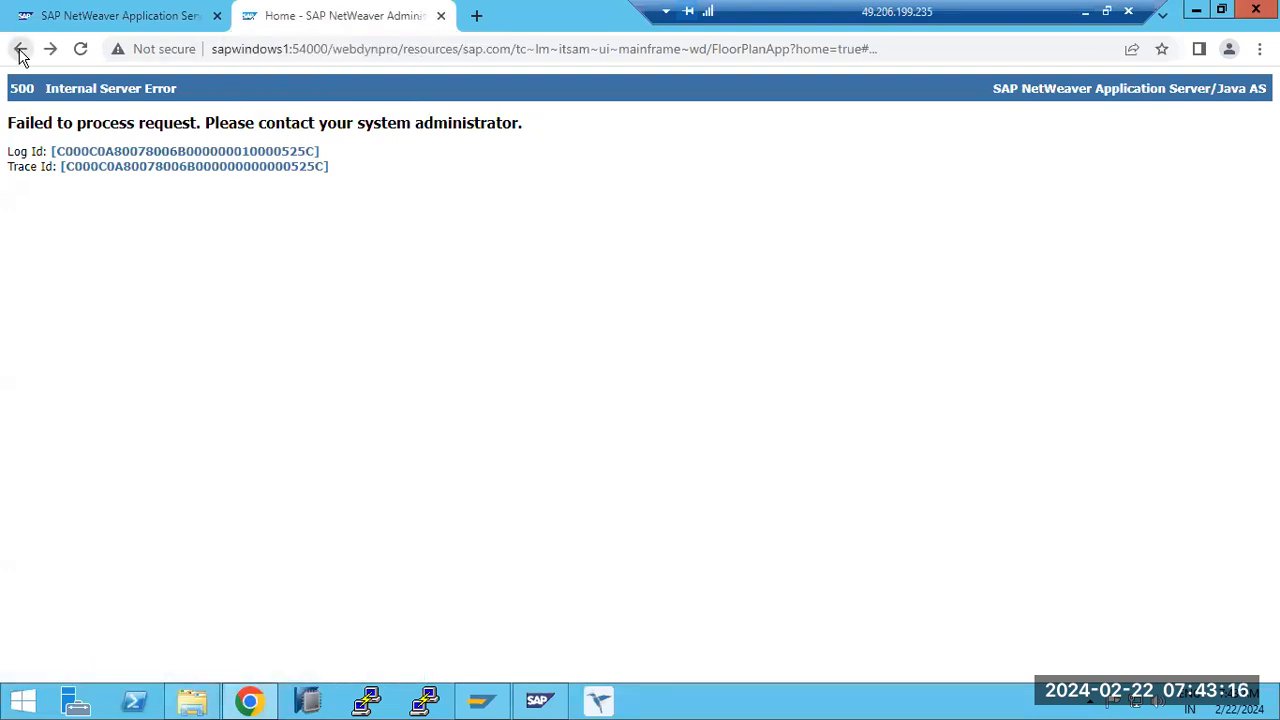
left_click(20, 50)
left_click(49, 50)
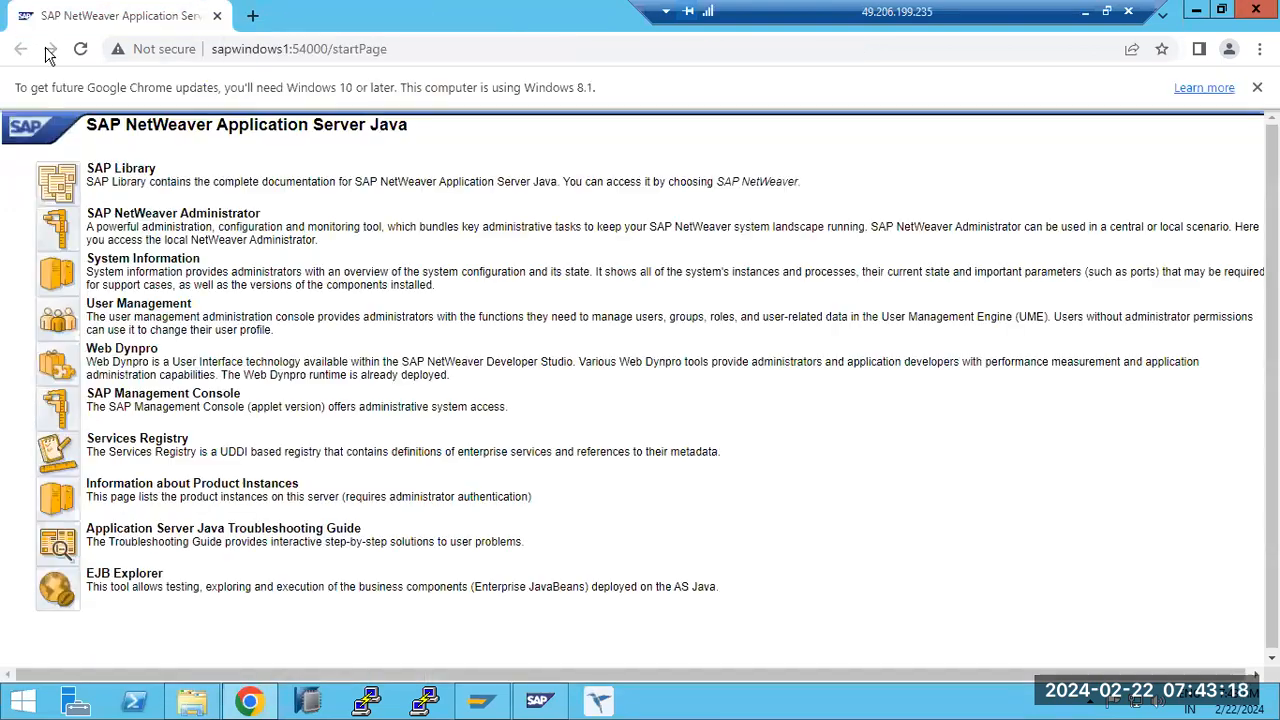
left_click(52, 238)
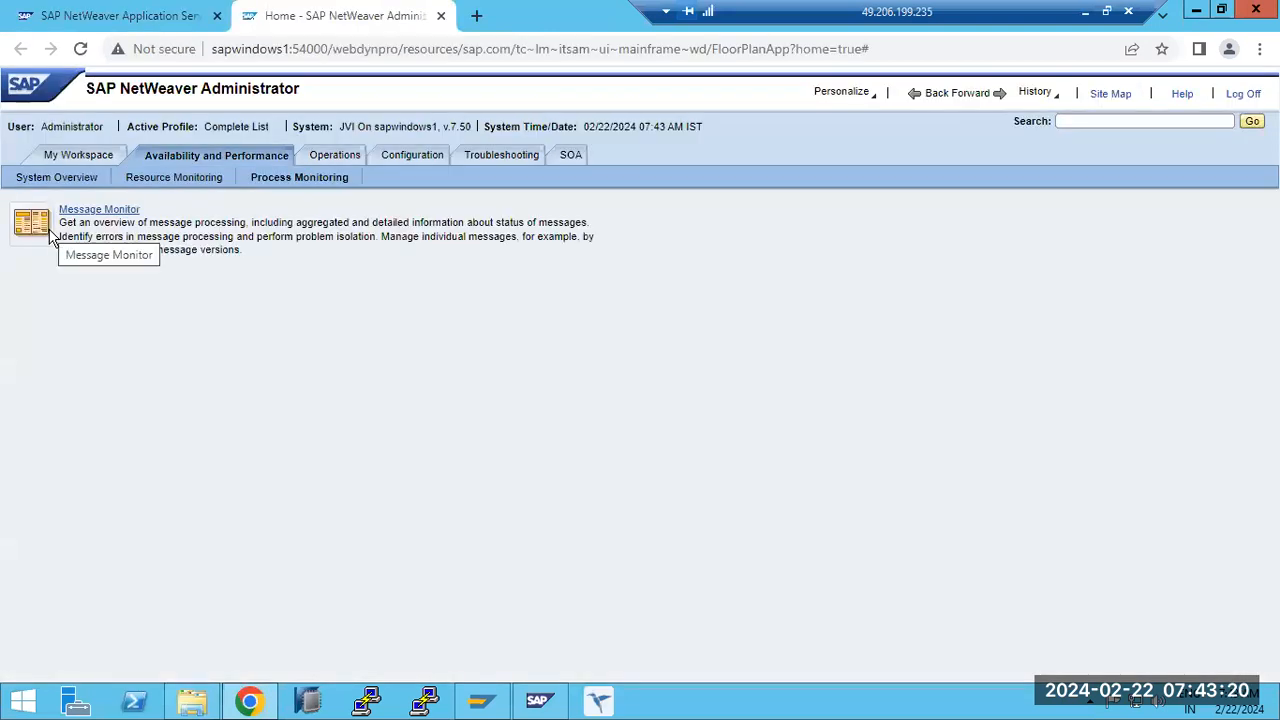
- Open Start & Stop under Operations and dismiss the OS credentials request to view the Java instances
left_click(356, 160)
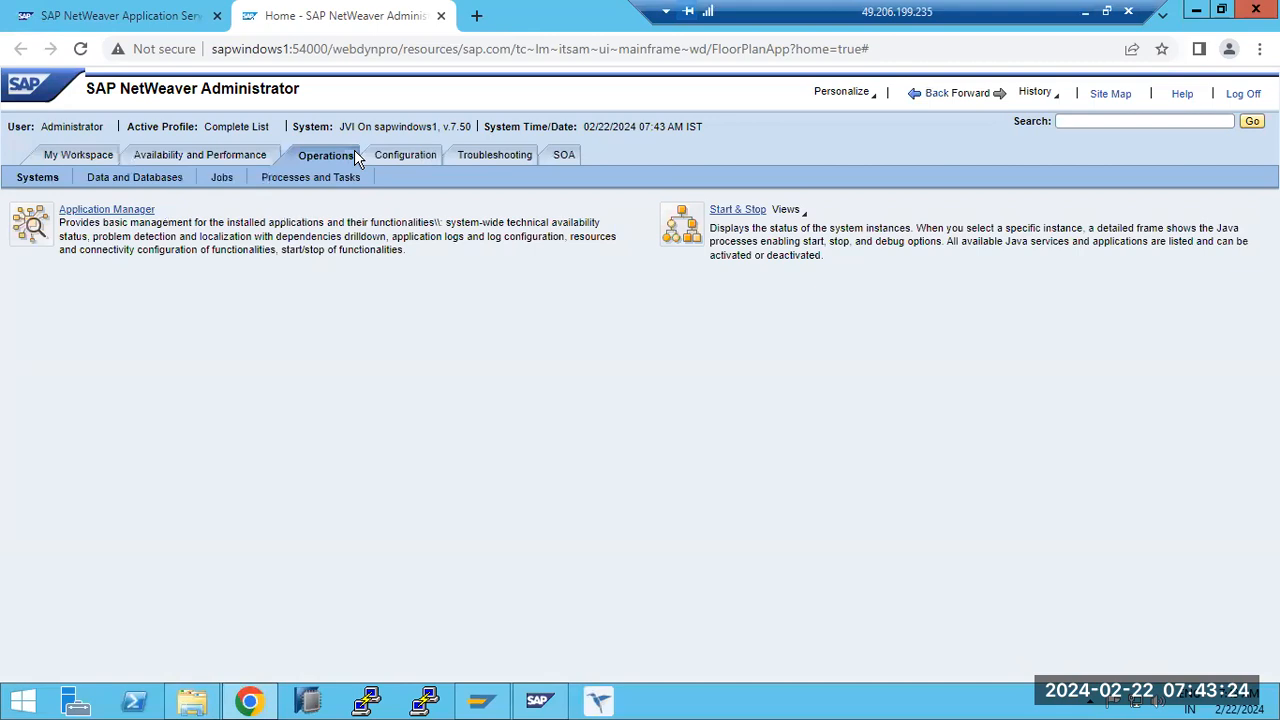
left_click(733, 212)
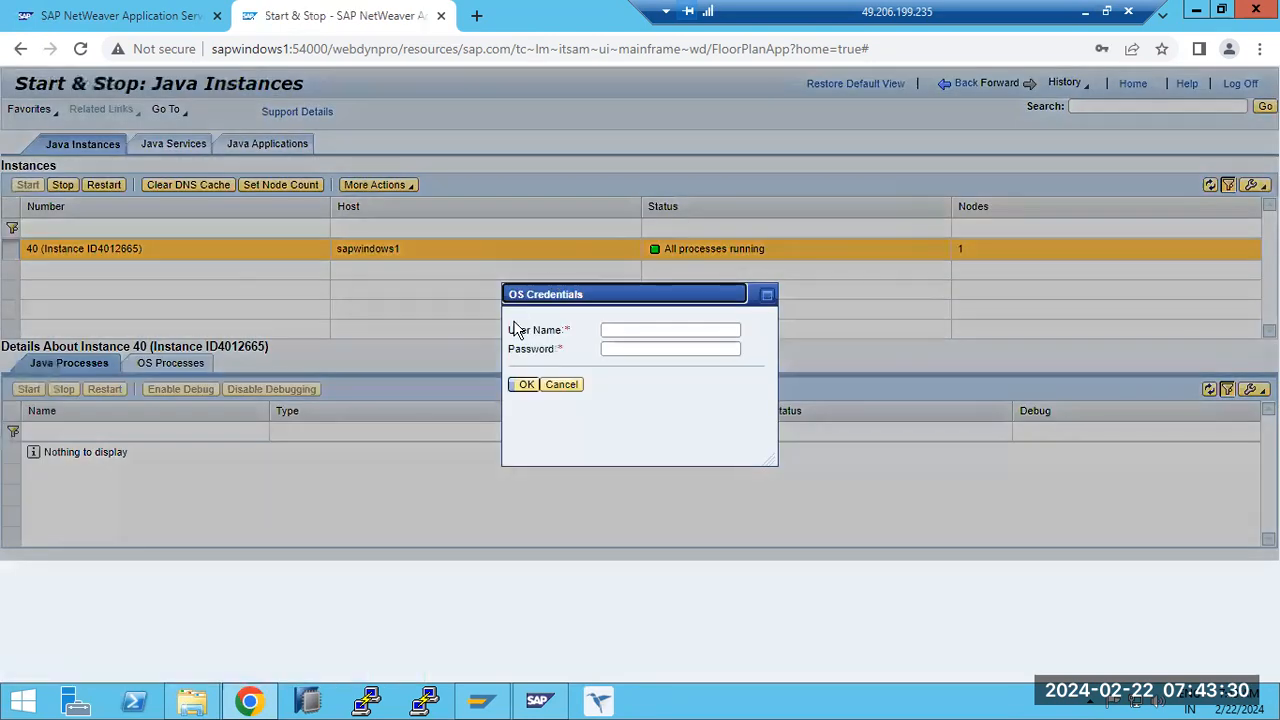
left_click(564, 385)
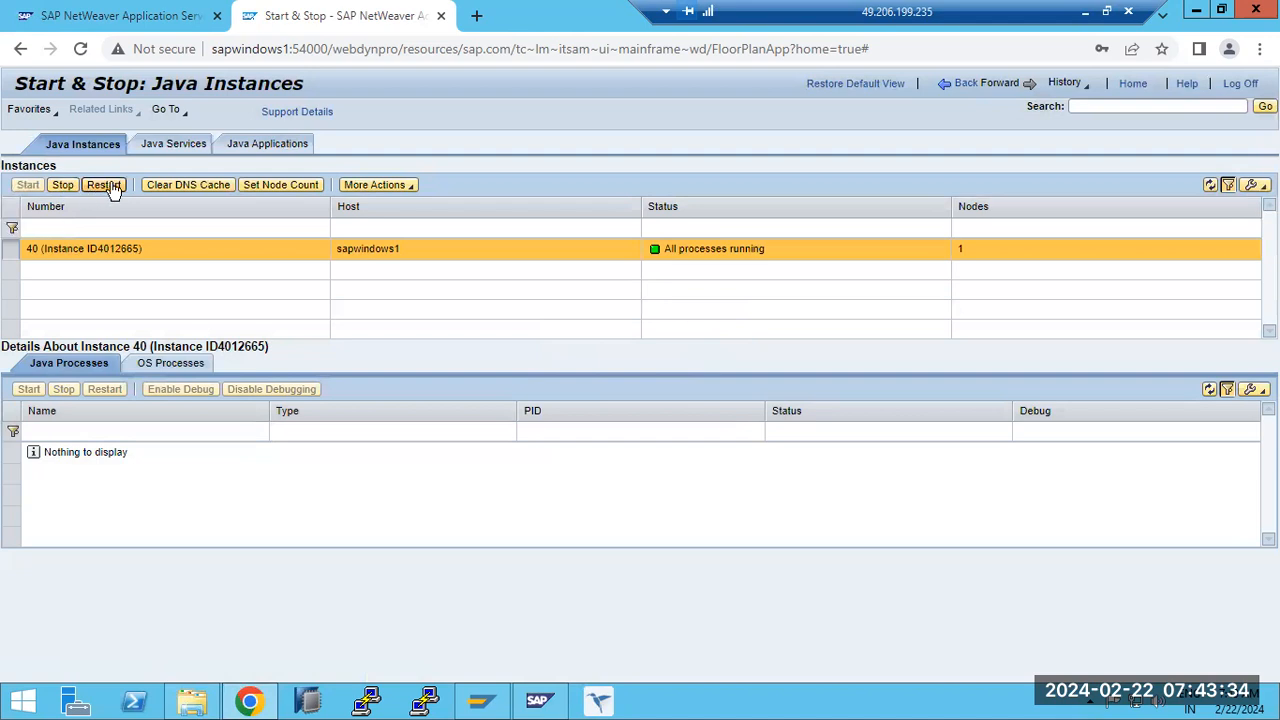
- Review the Java Services list, and view the status details of AdobeDocumentServices in Java Applications
left_click(176, 144)
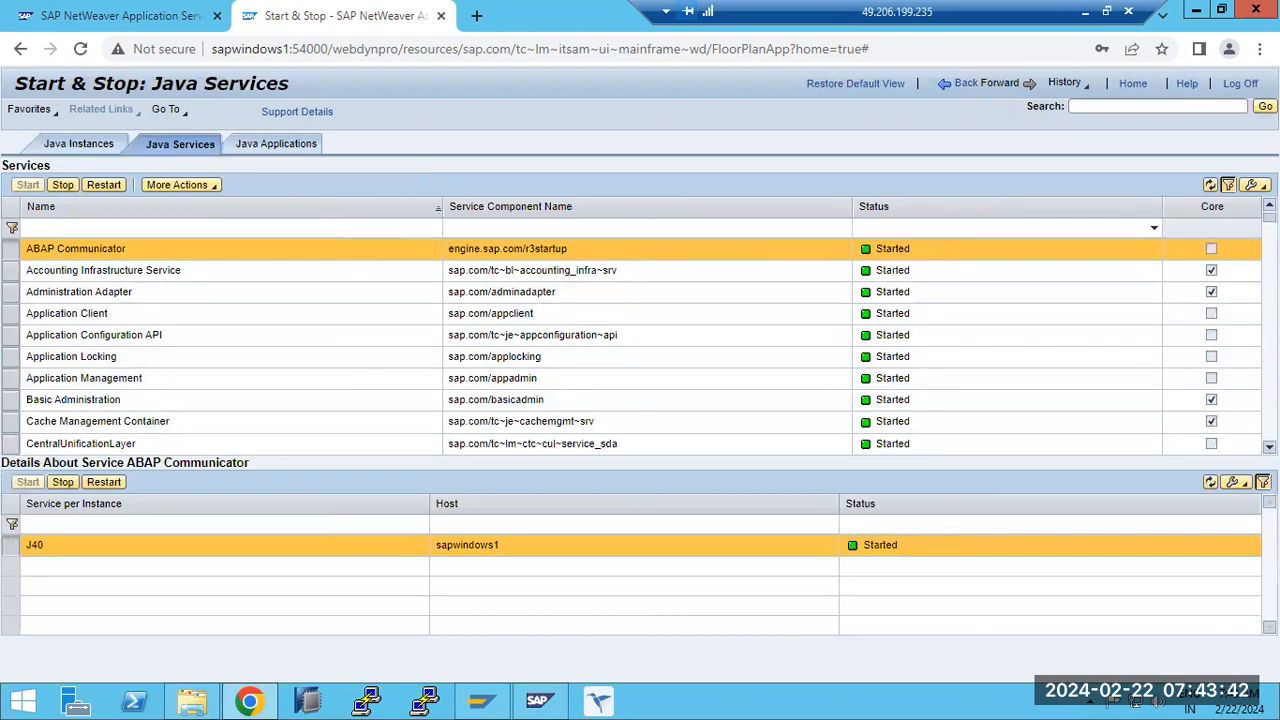
scroll(640, 345, "down", 10)
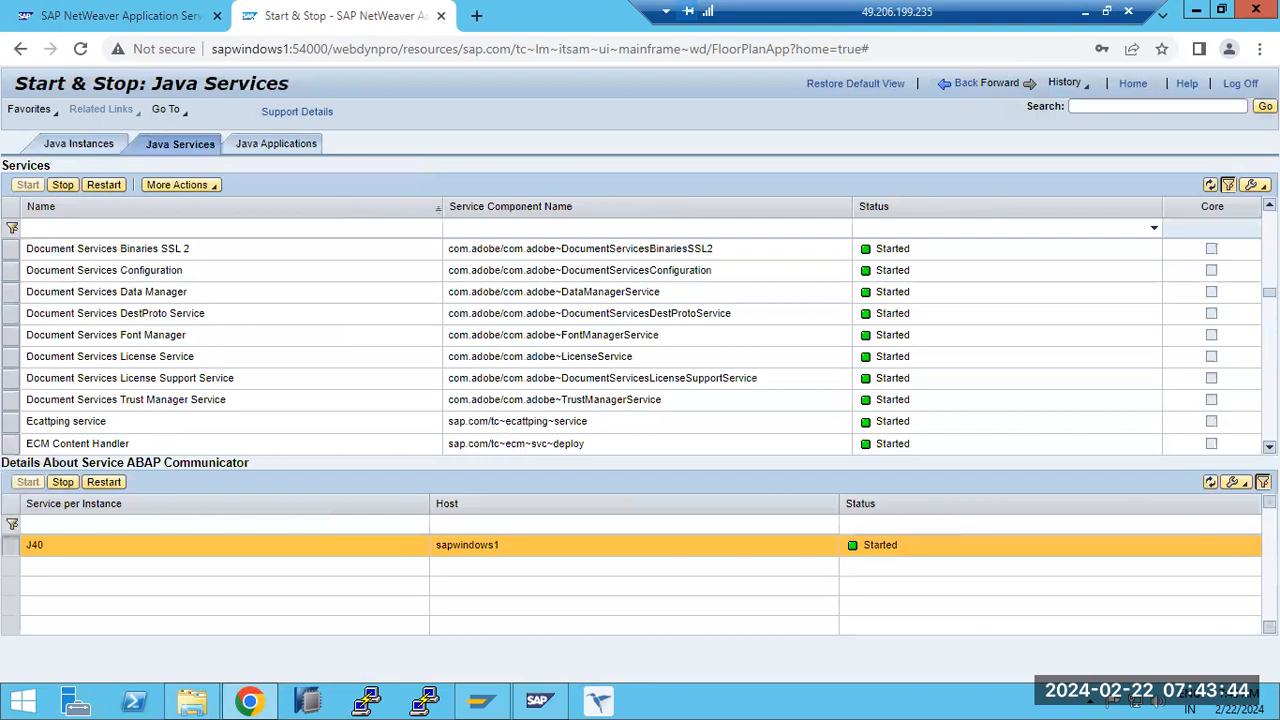
scroll(583, 249, "down", 3)
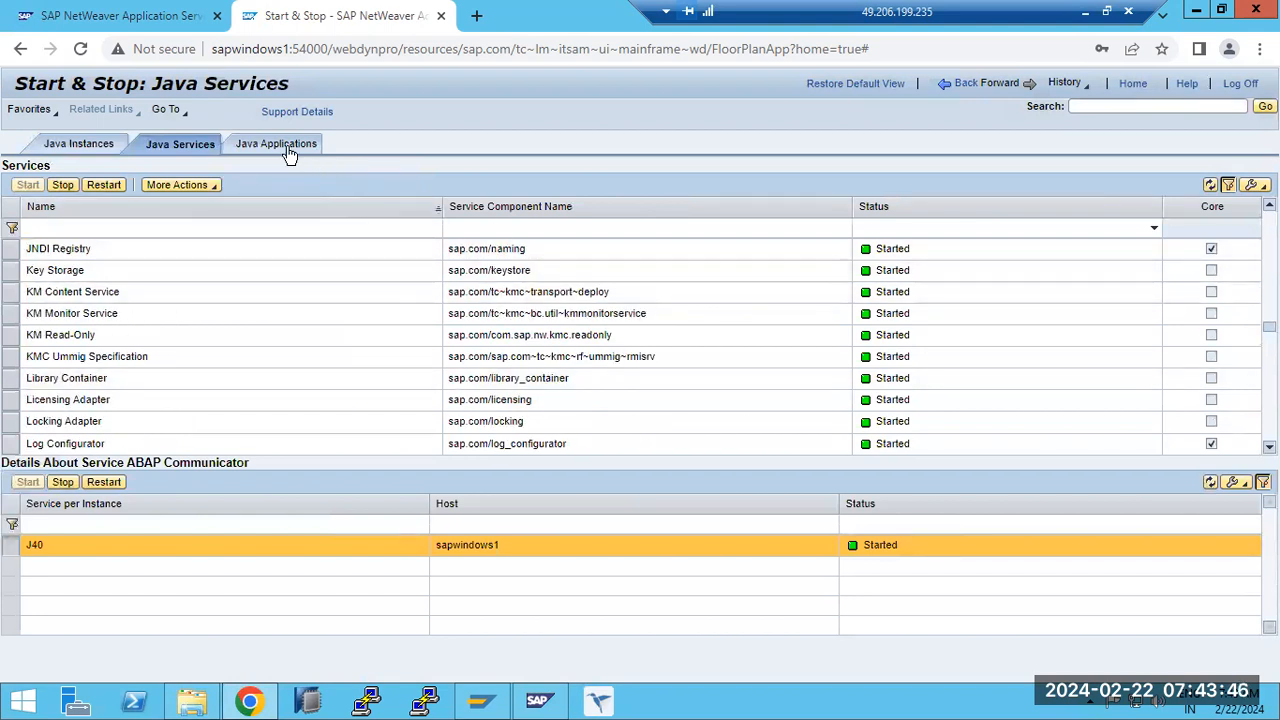
left_click(171, 150)
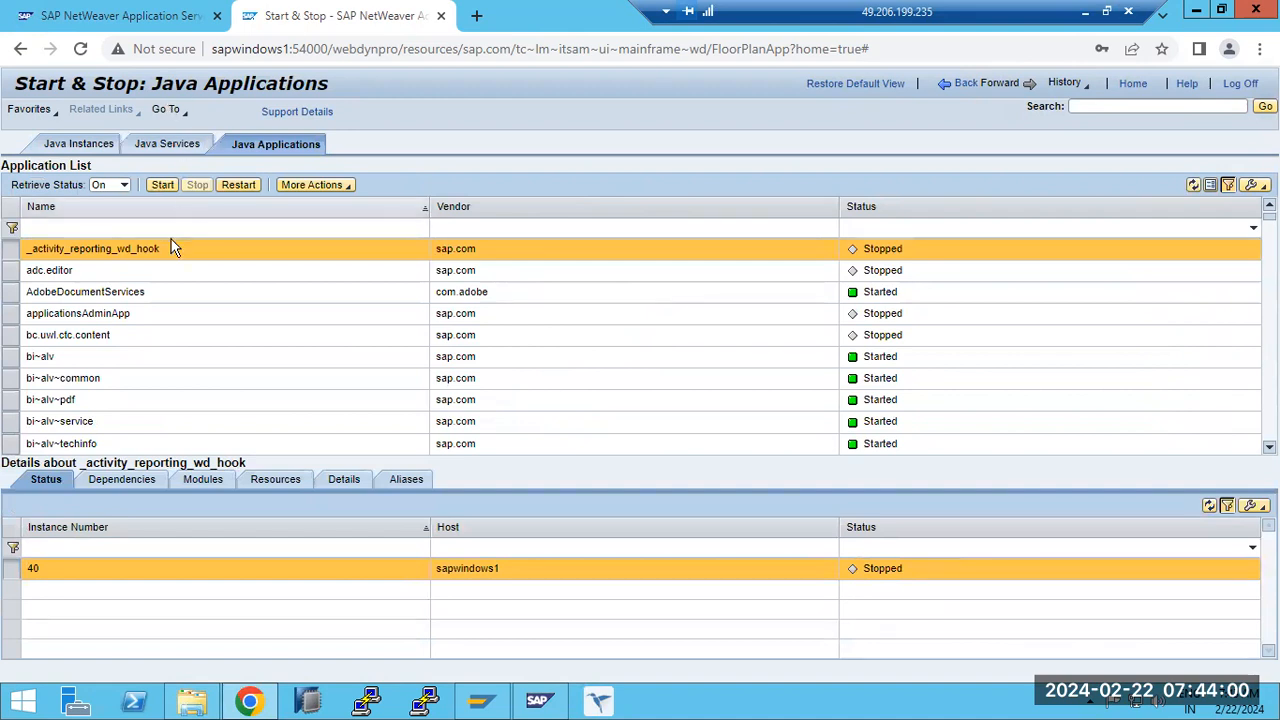
left_click(80, 293)
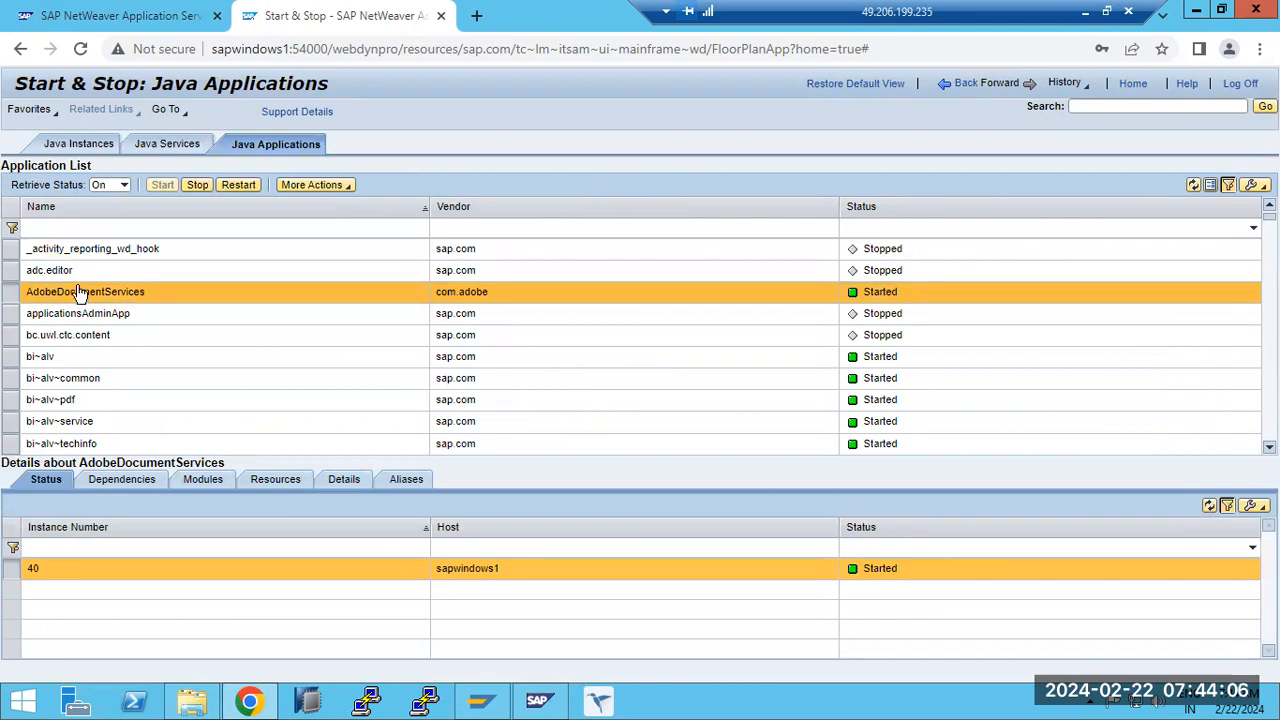
- Revisit the Java services and applications lists, and return to the Java instances without entering OS credentials
left_click(146, 144)
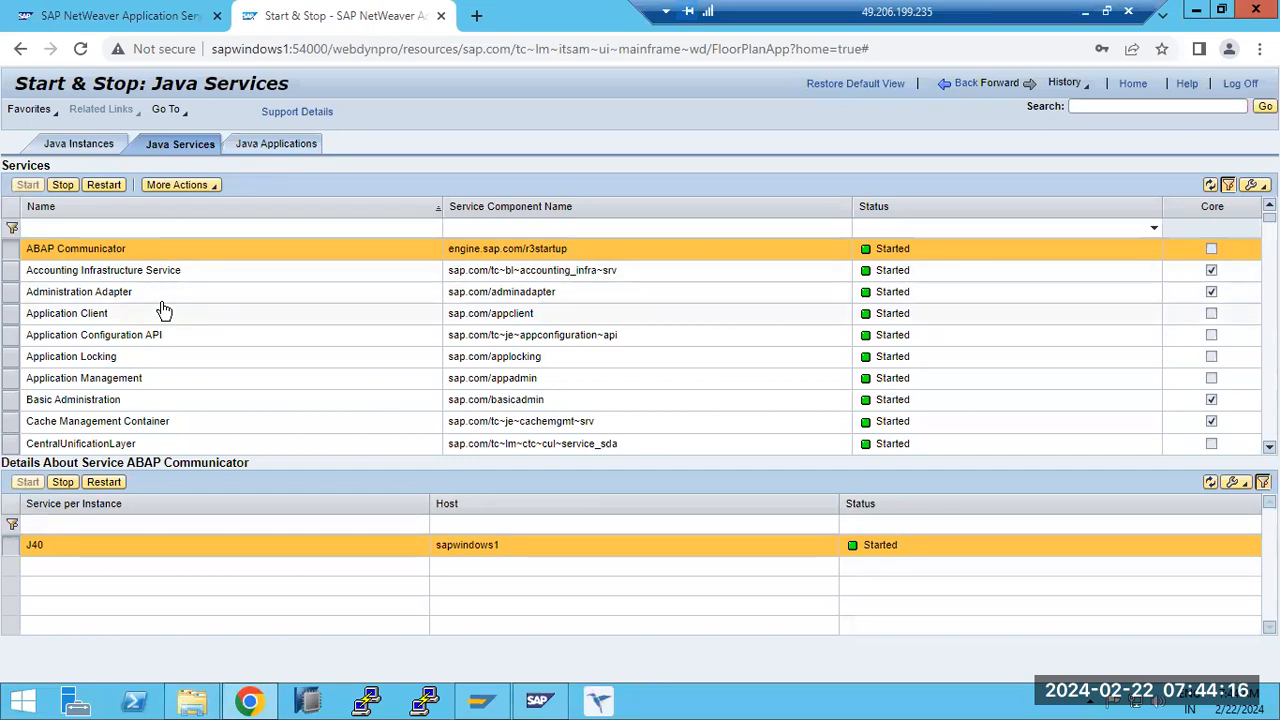
left_click(262, 156)
left_click(58, 145)
left_click(561, 385)
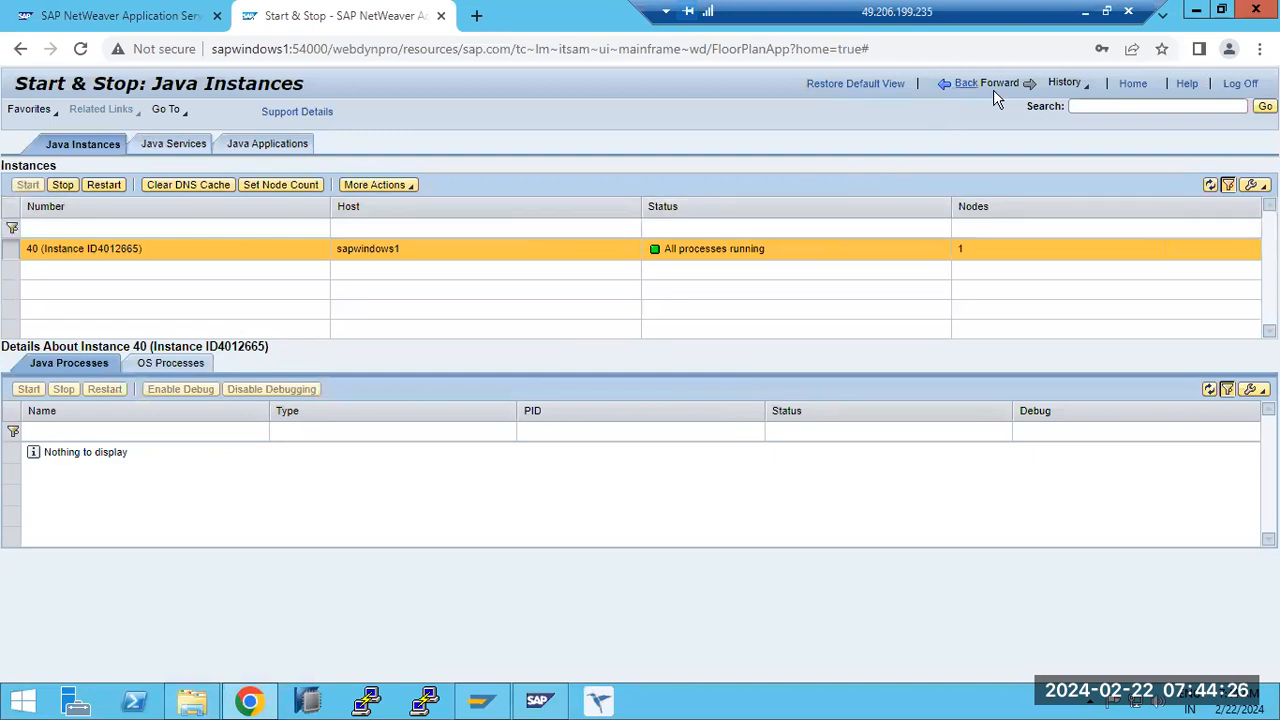
- Go back through the visited Start & Stop views to the Operations overview, dismissing the OS credentials request
left_click(993, 89)
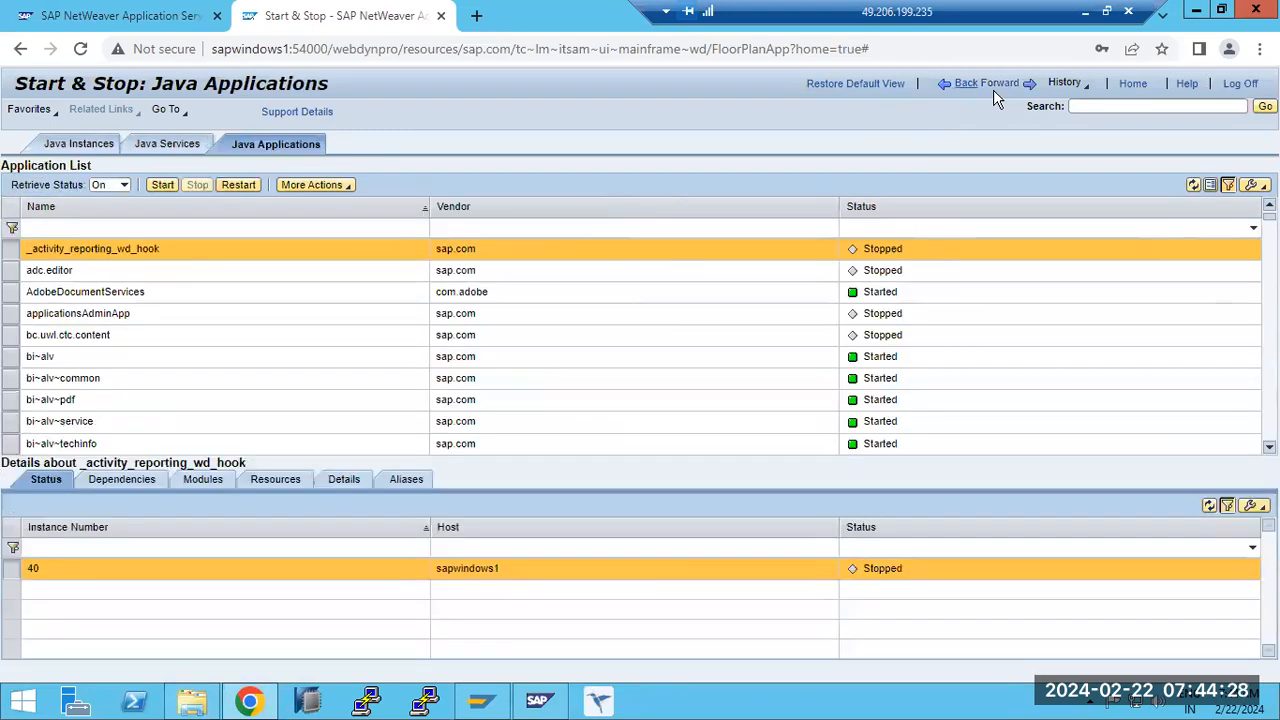
left_click(993, 89)
left_click(993, 89)
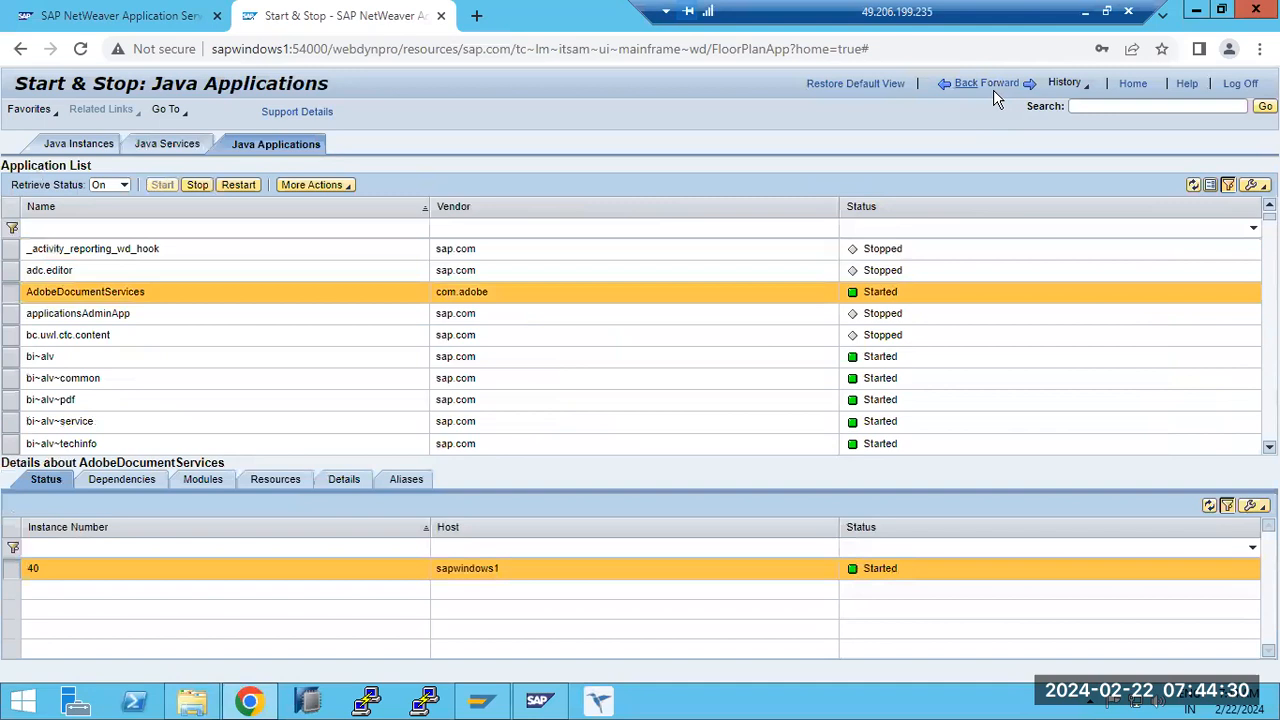
left_click(993, 89)
left_click(993, 89)
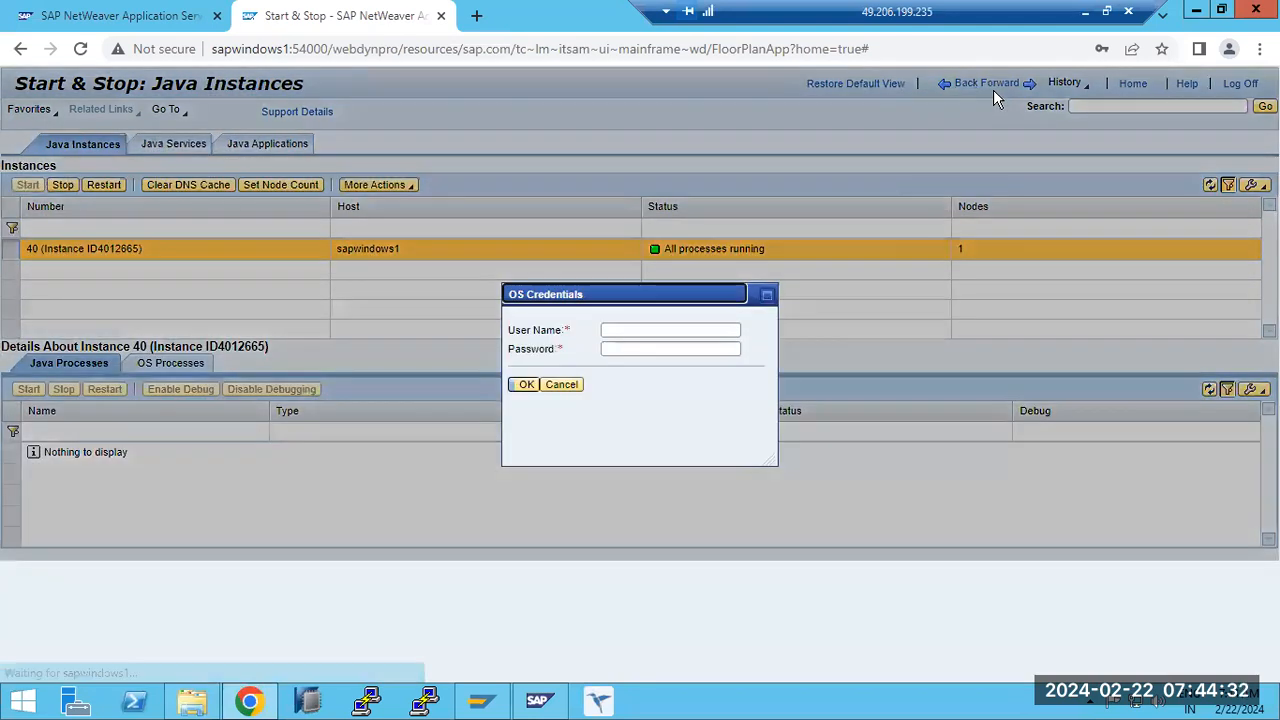
left_click(565, 386)
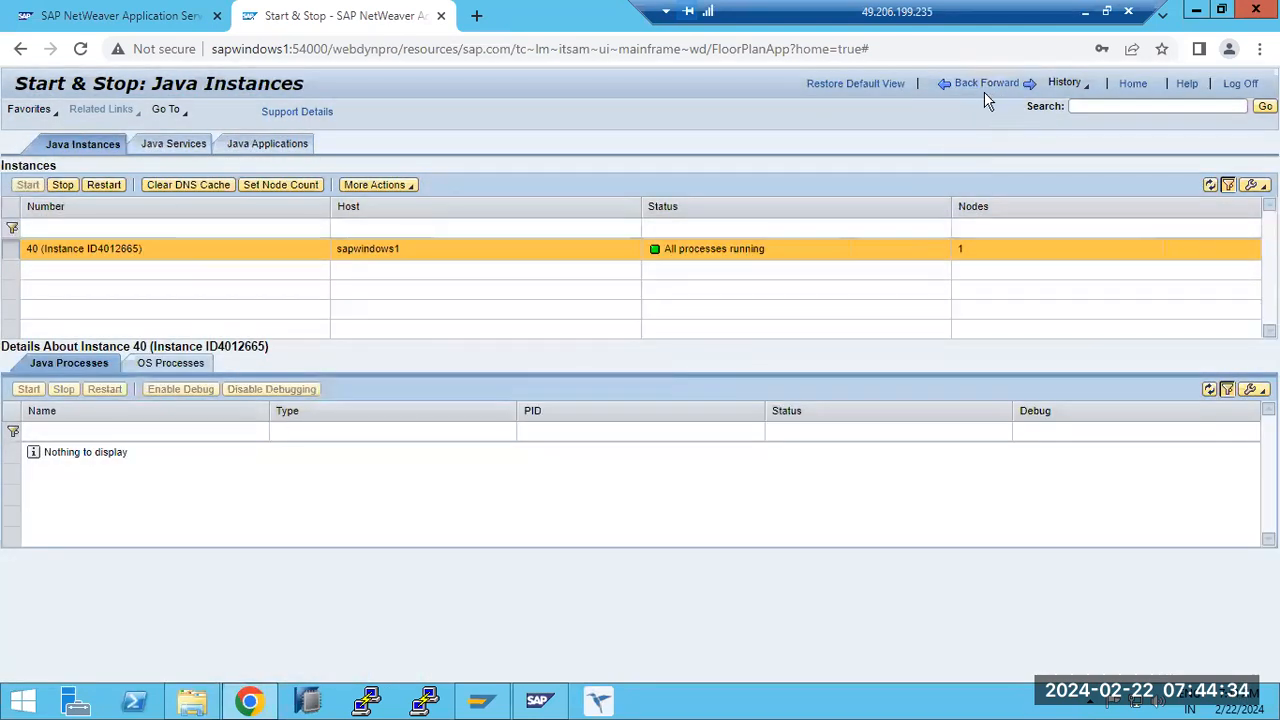
left_click(971, 89)
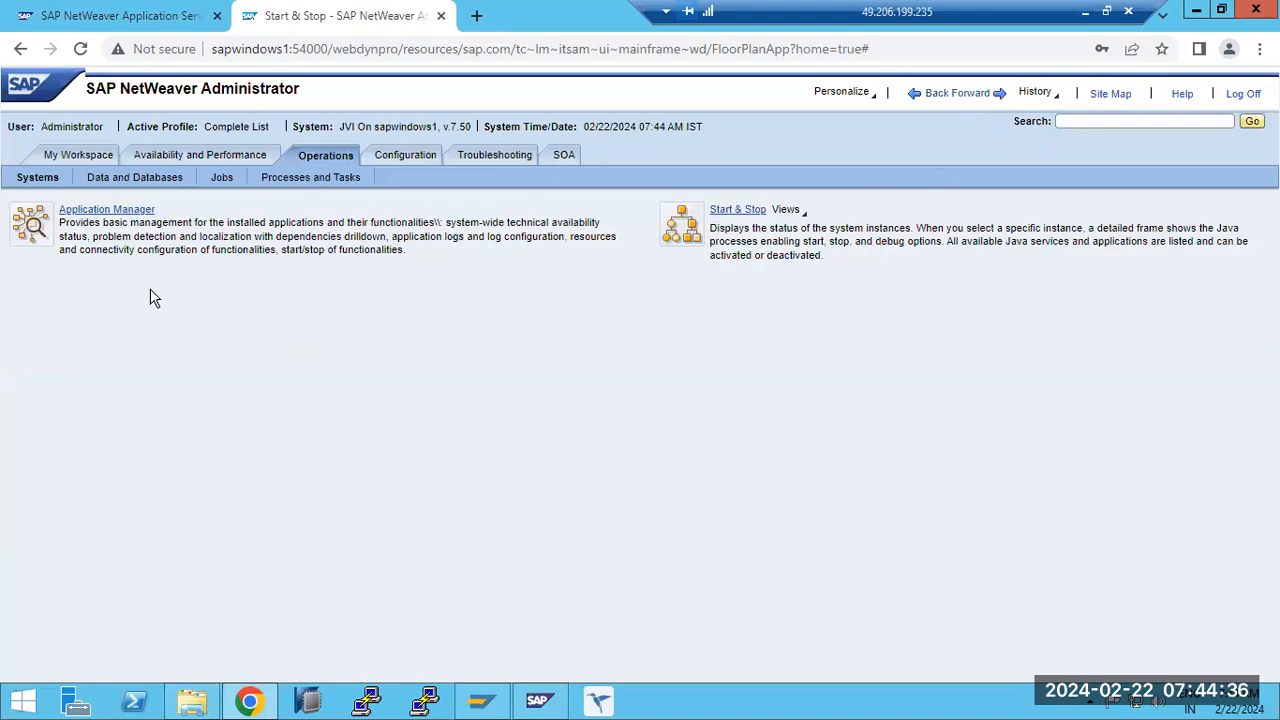
- Look over the Data and Databases tools under Operations, and open Java Scheduler from the Jobs area
left_click(128, 180)
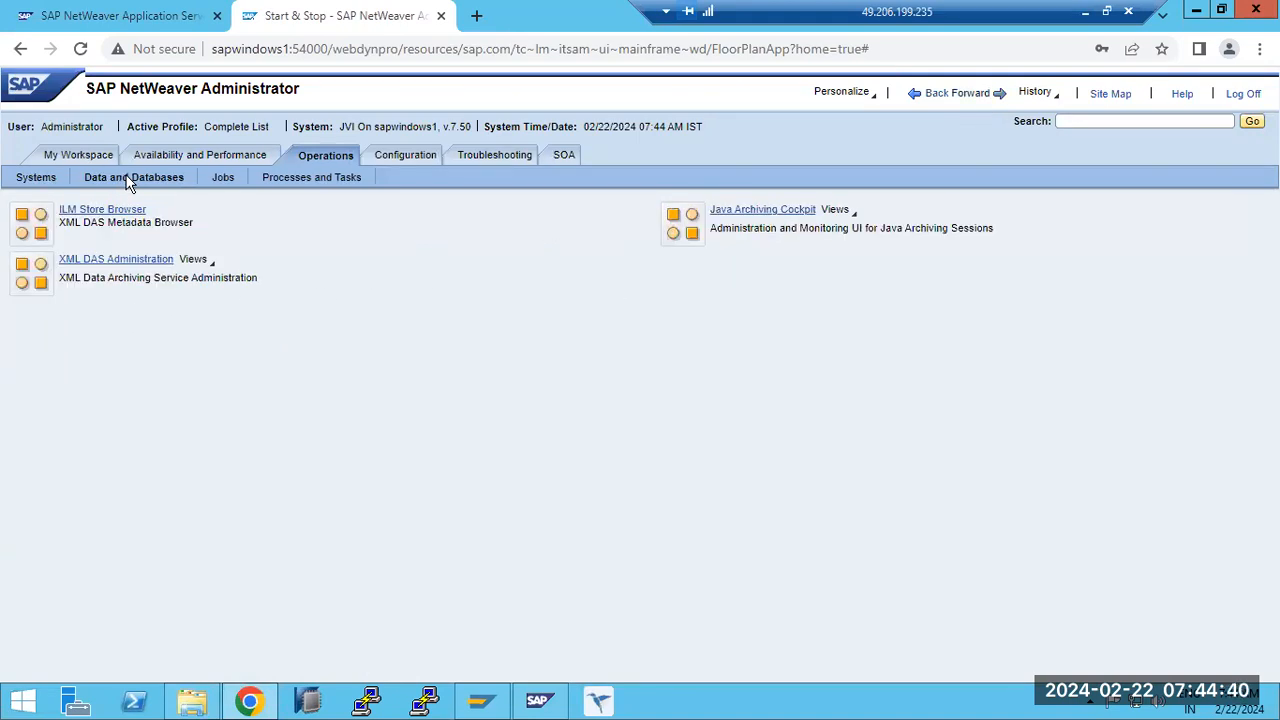
left_click(222, 180)
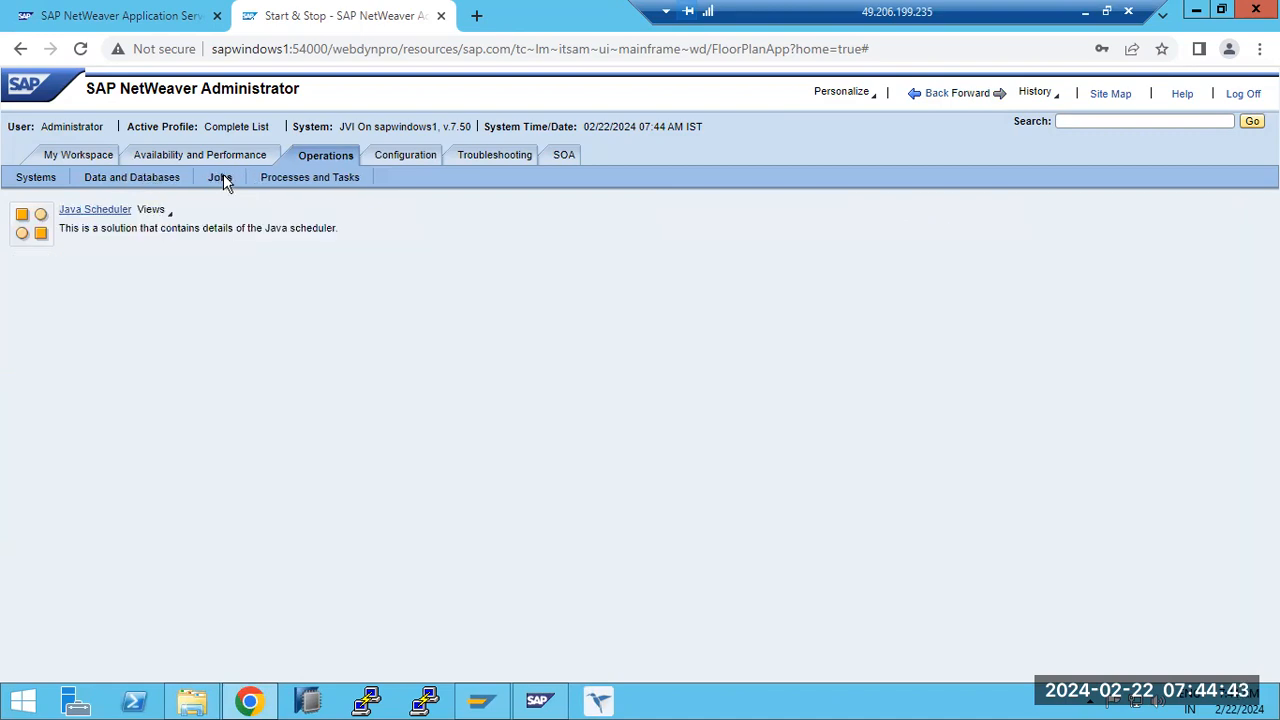
left_click(97, 210)
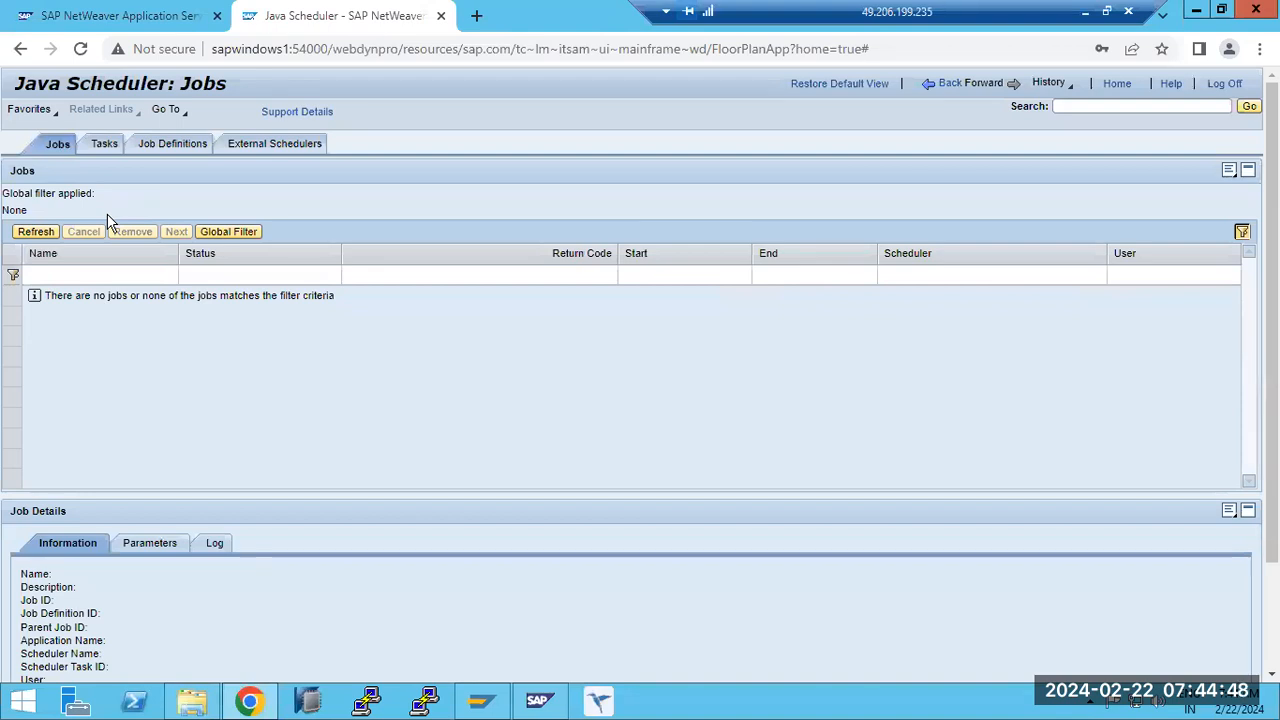
- Review the scheduler's jobs and tasks lists, and view the details of the CUPOutdatedStatisticsCleaner_Default task
left_click(90, 148)
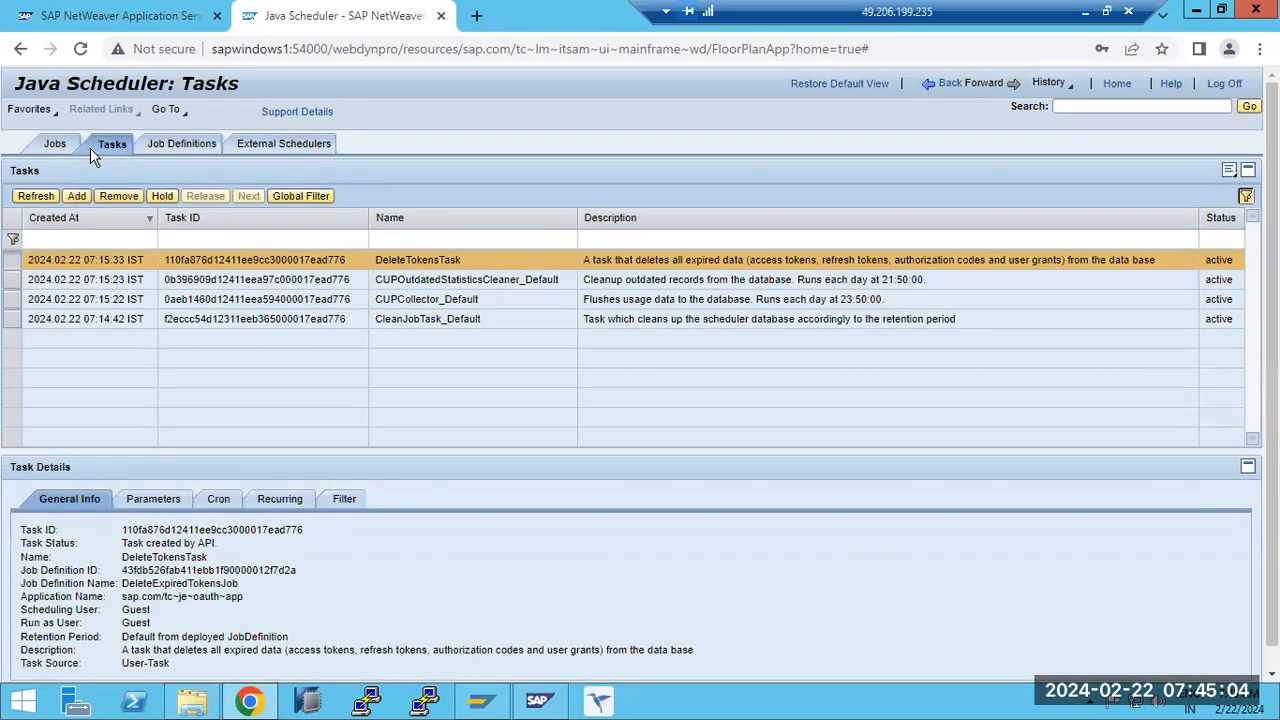
left_click(55, 148)
left_click(100, 147)
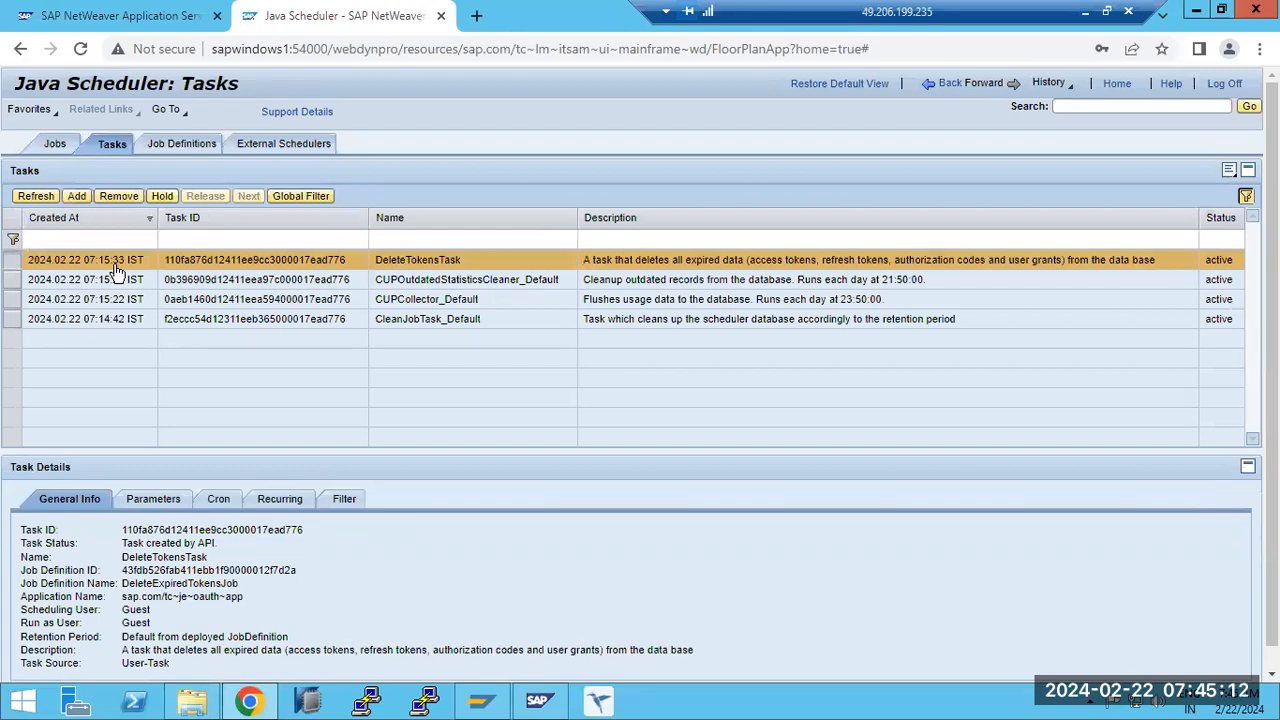
left_click(428, 285)
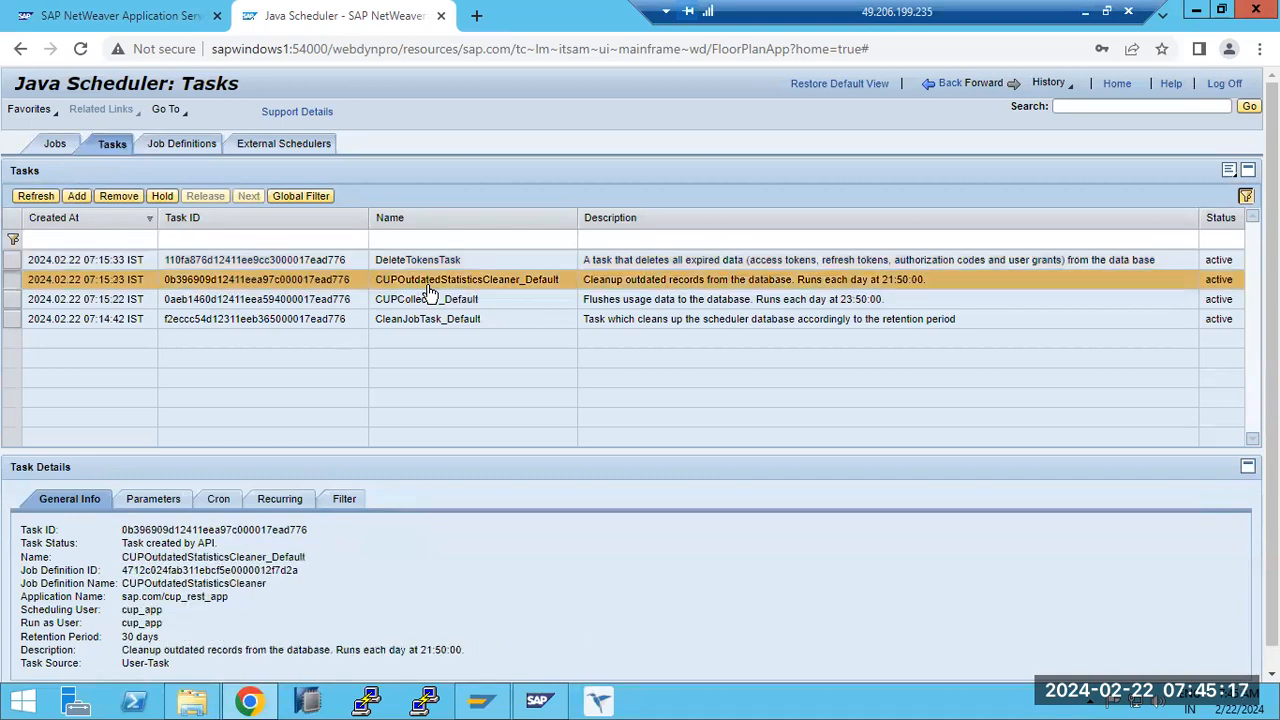
- Start adding a scheduler task, examine the full list of selectable jobs, and leave the wizard without adding a task
left_click(77, 197)
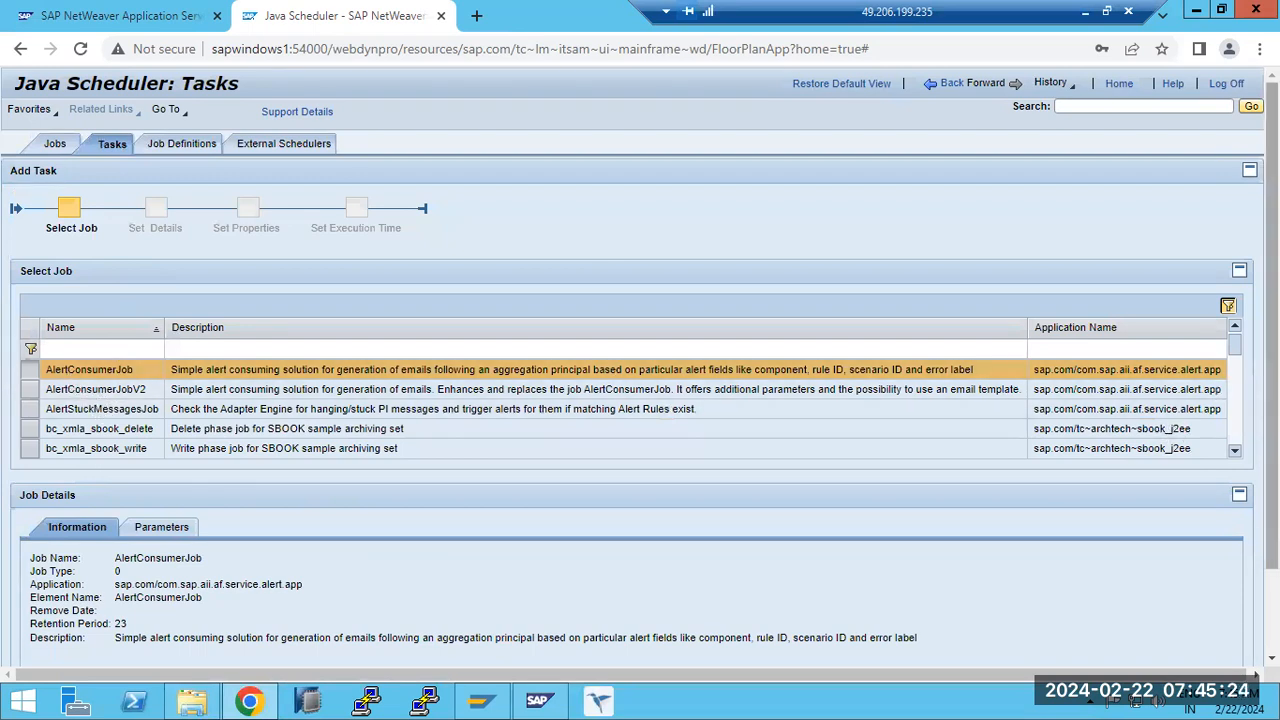
left_click(1235, 451)
left_click(1235, 451)
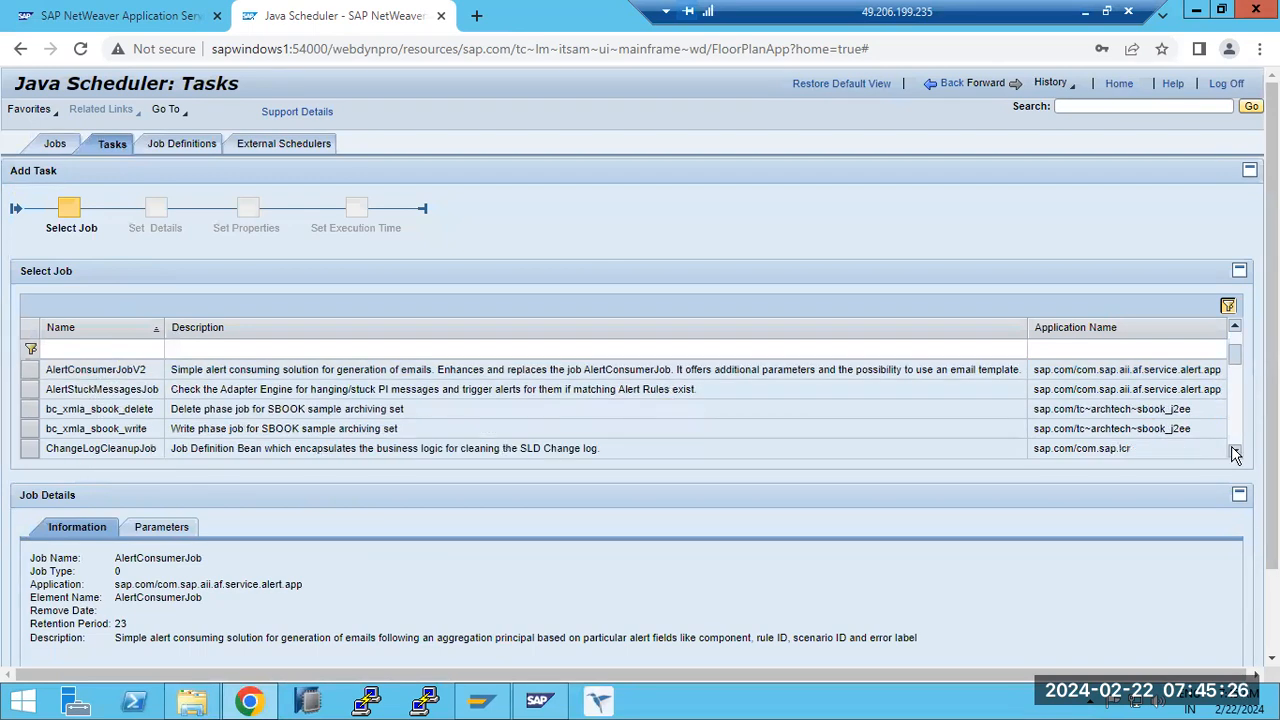
left_click(1235, 451)
left_click(1235, 451)
left_click(1235, 451)
triple_click(1235, 451)
double_click(1235, 451)
double_click(1235, 451)
double_click(1235, 451)
double_click(1235, 451)
double_click(1235, 451)
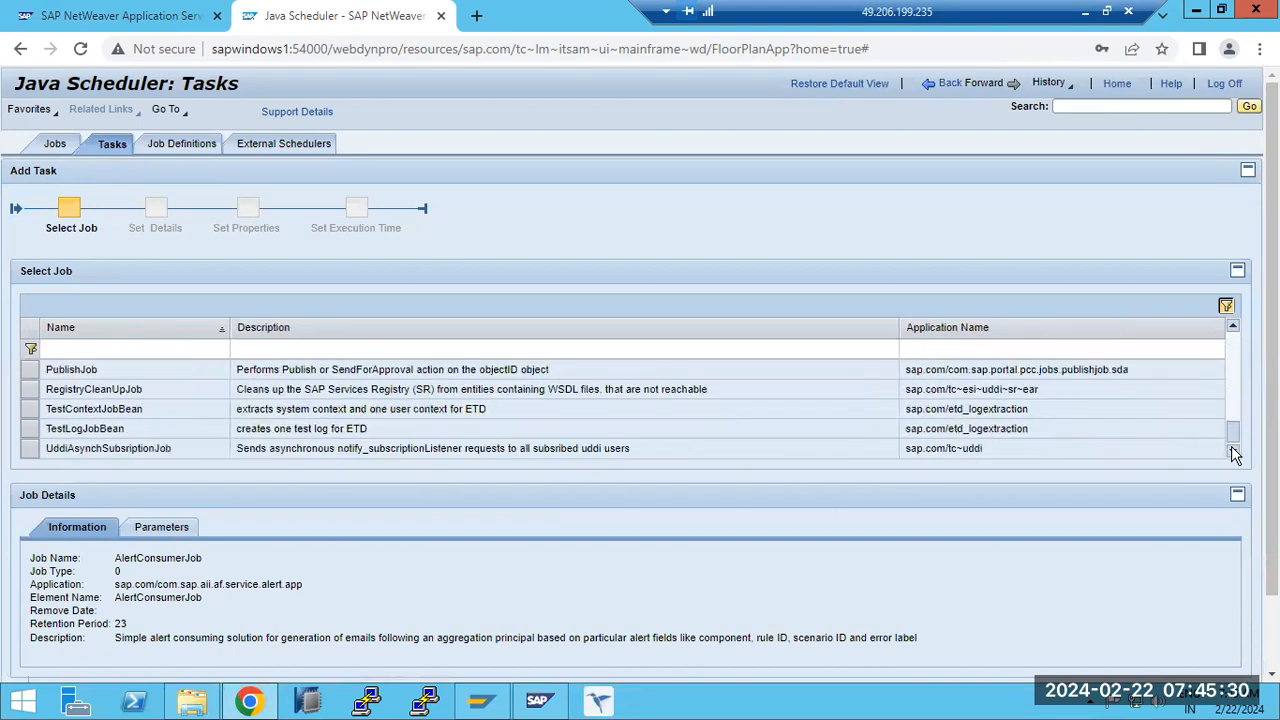
left_click_drag(1233, 431, 1238, 326)
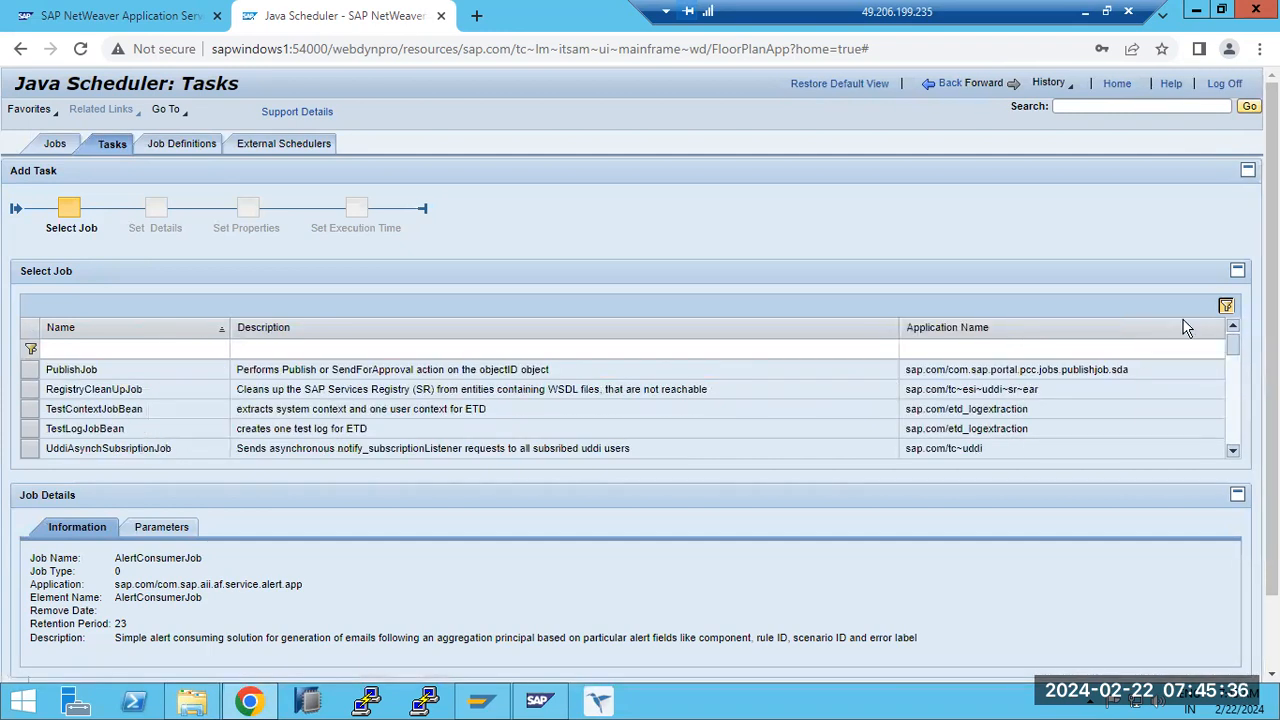
left_click(951, 84)
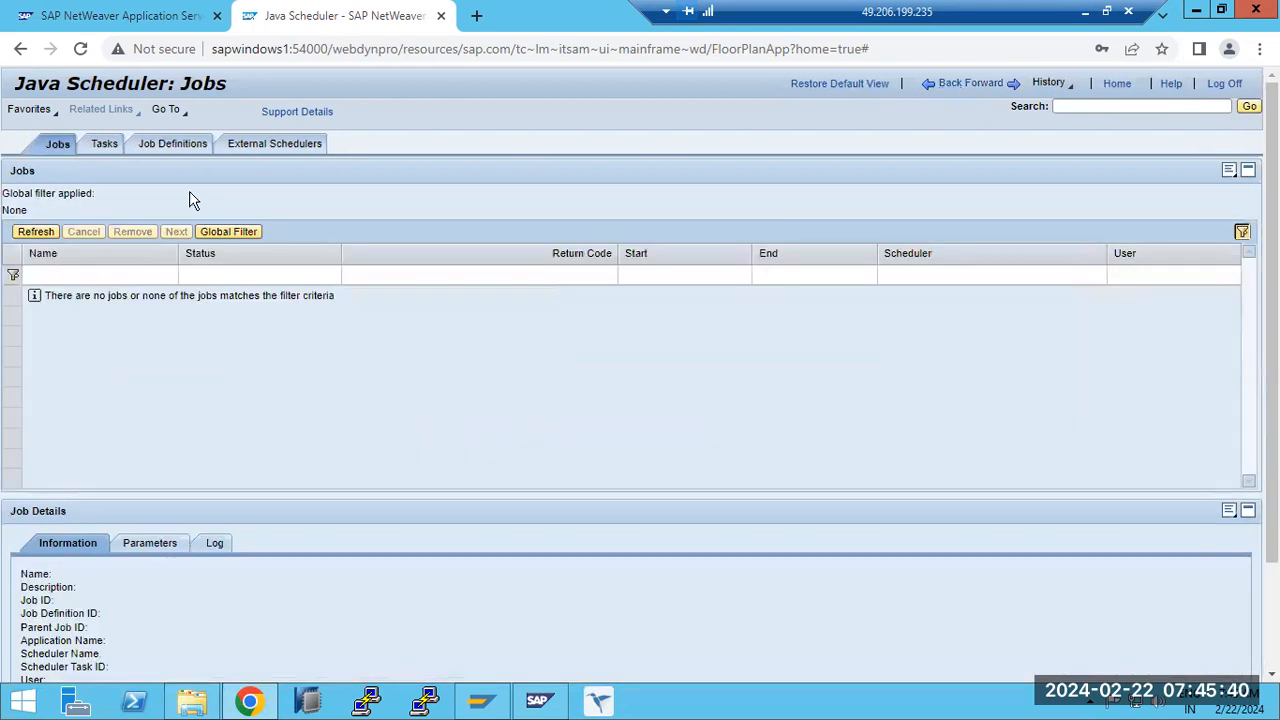
- Review the Java Scheduler's tasks and job definitions, and return to the Operations overview
left_click(106, 145)
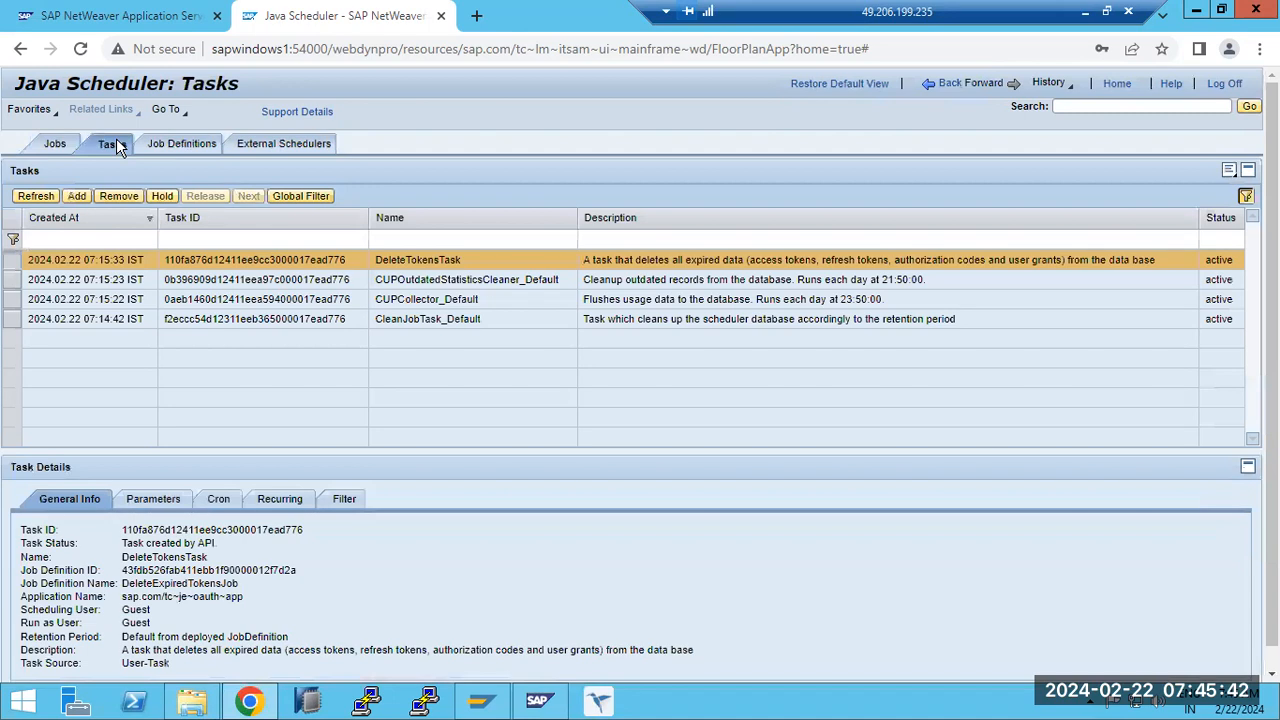
left_click(184, 146)
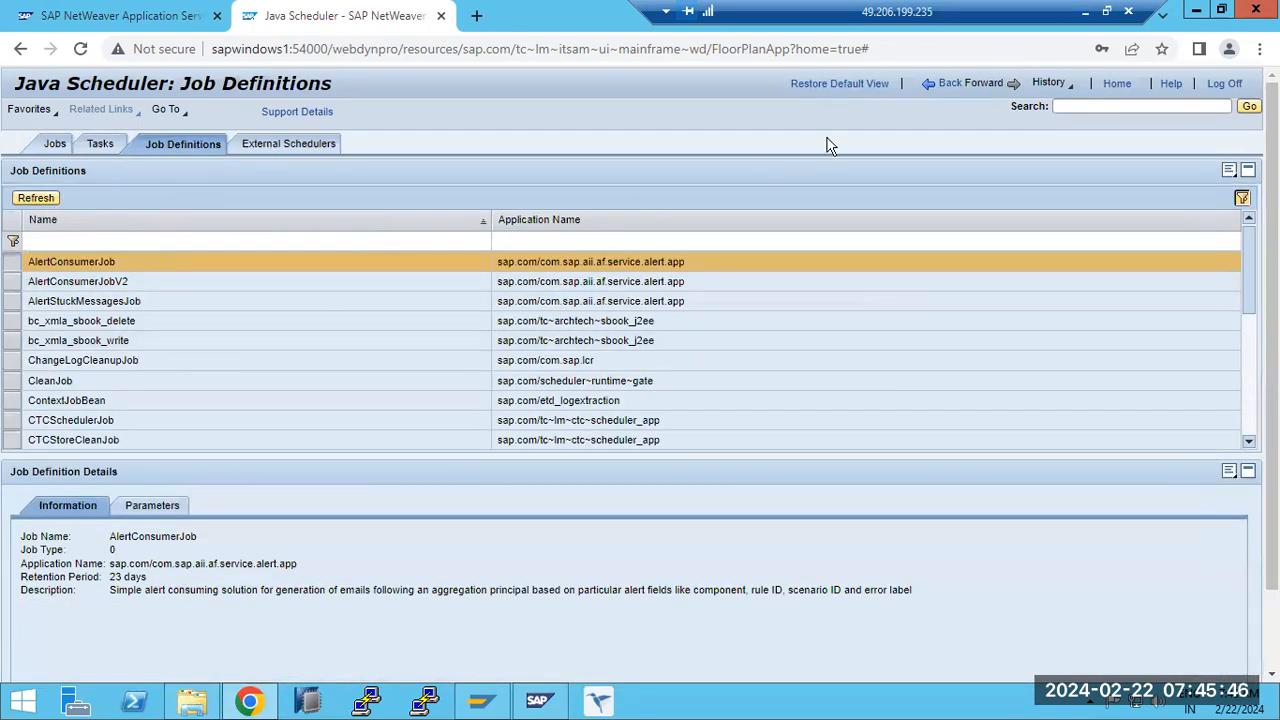
left_click(942, 88)
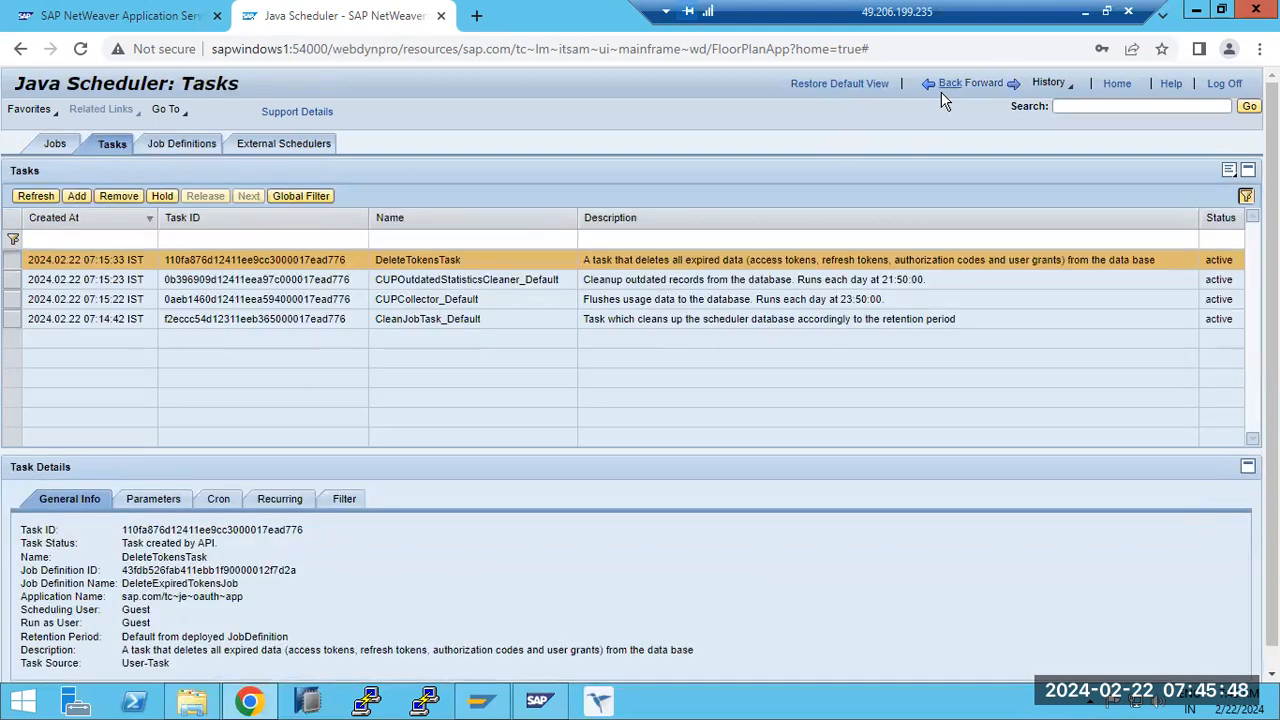
left_click(942, 88)
left_click(942, 88)
left_click(942, 88)
left_click(942, 90)
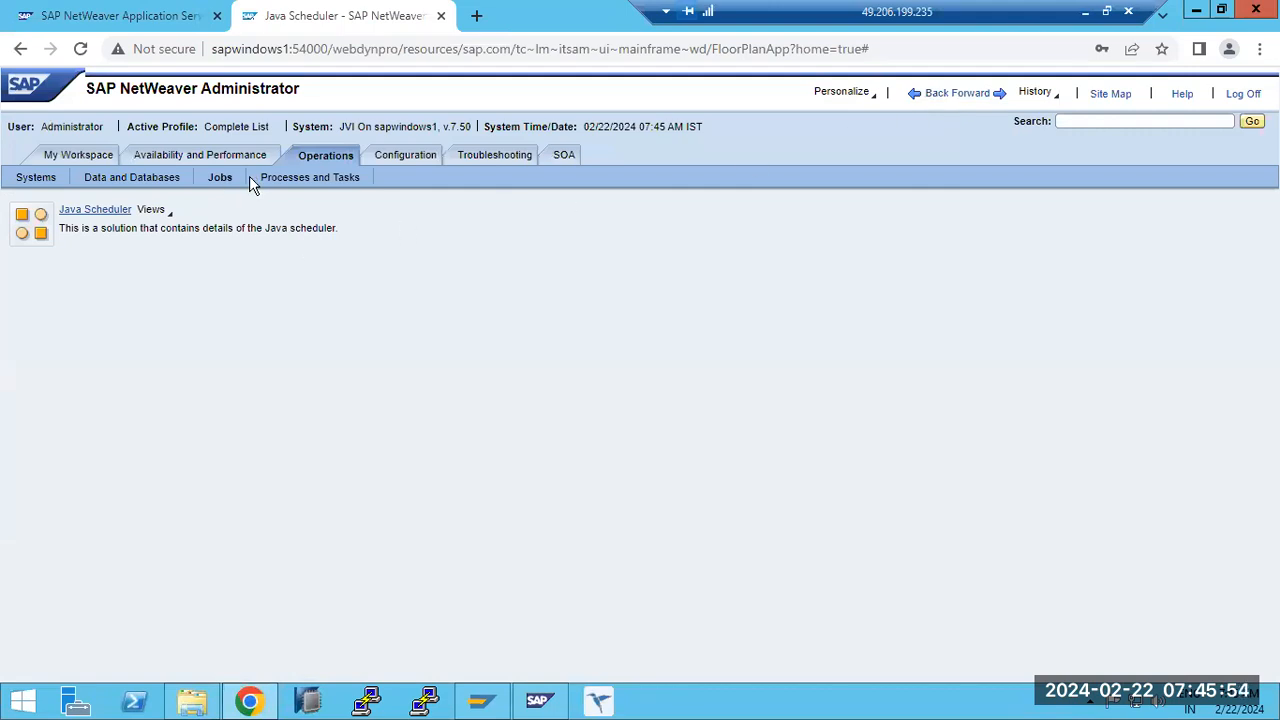
- Review the tools under Processes and Tasks, Jobs, Data and Databases, and Systems in Operations
left_click(320, 183)
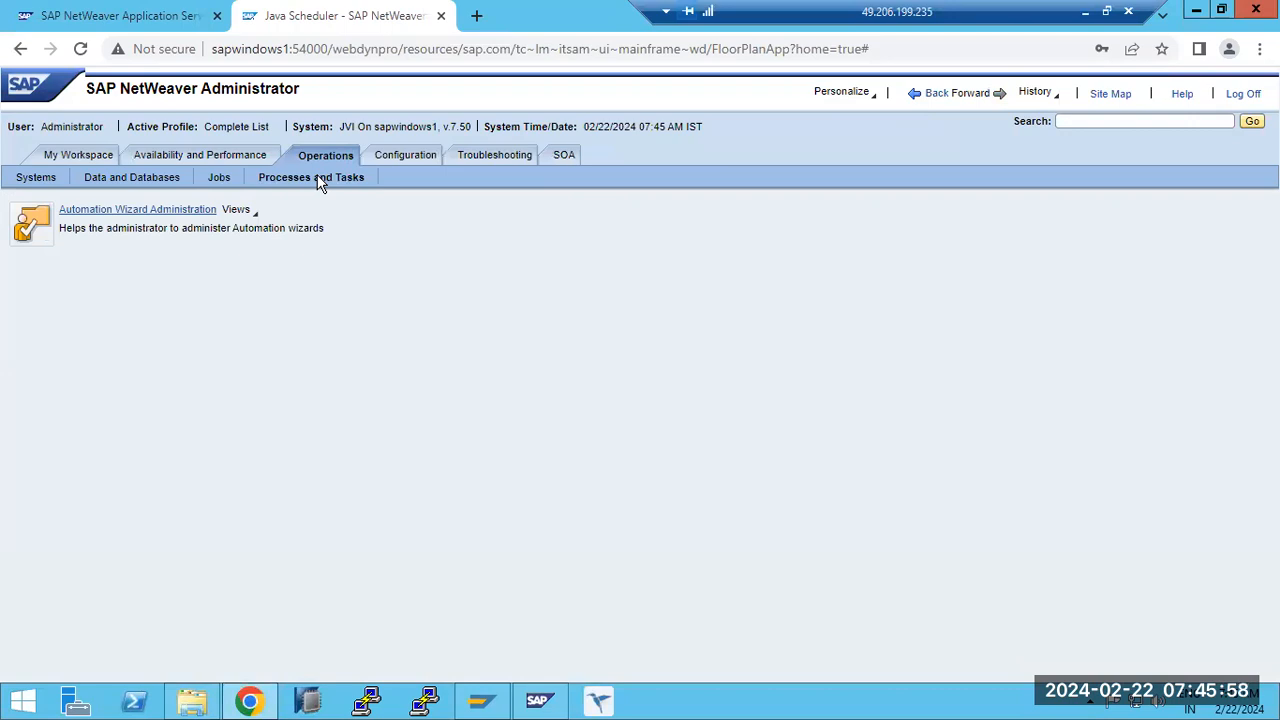
left_click(212, 180)
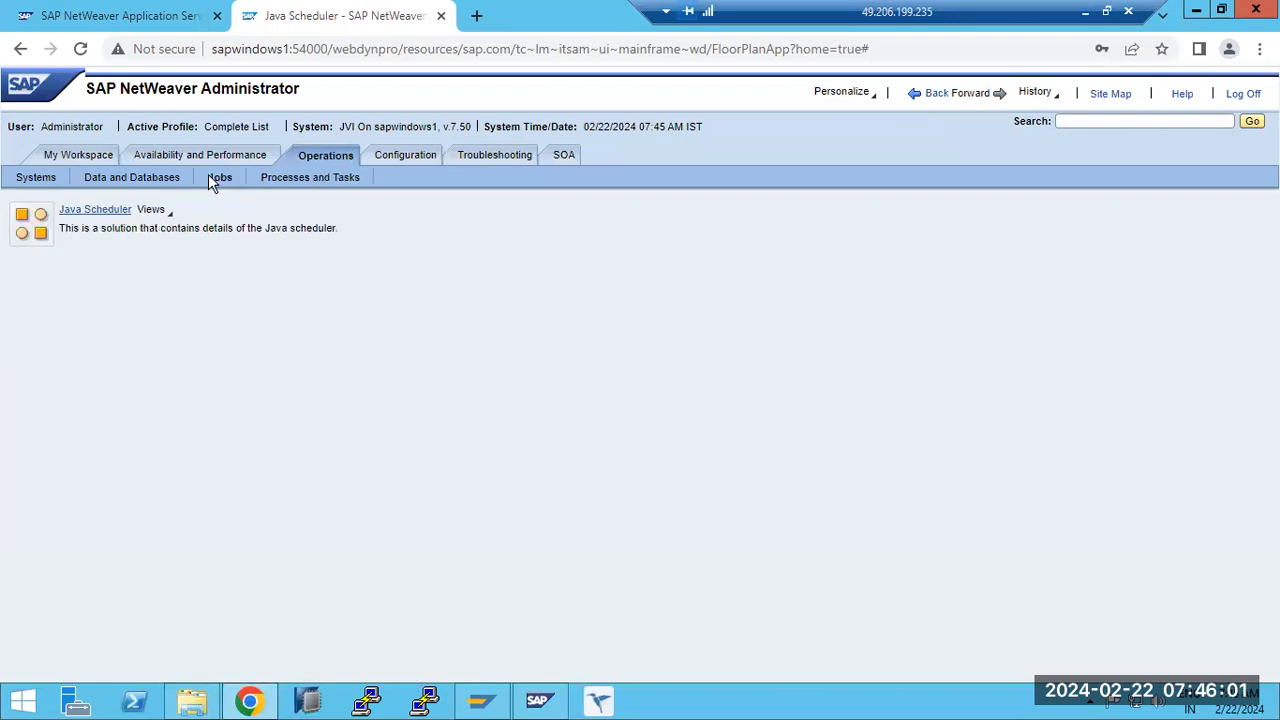
left_click(145, 180)
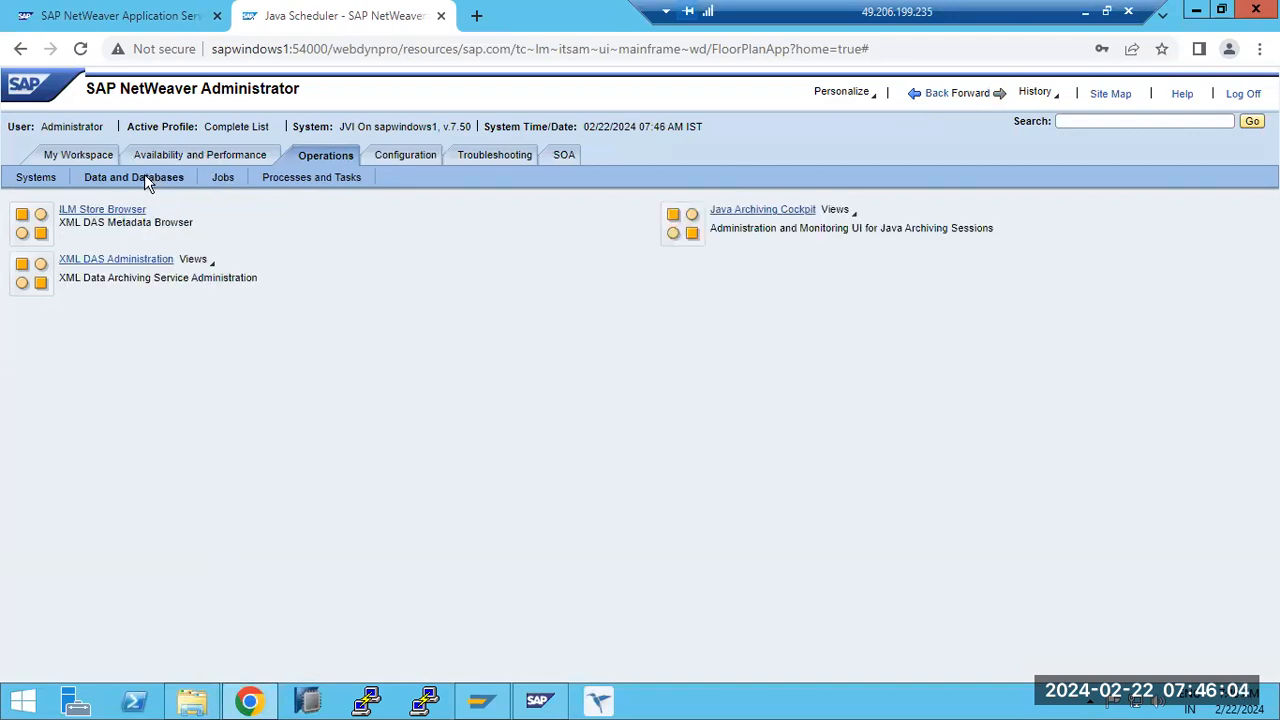
left_click(30, 180)
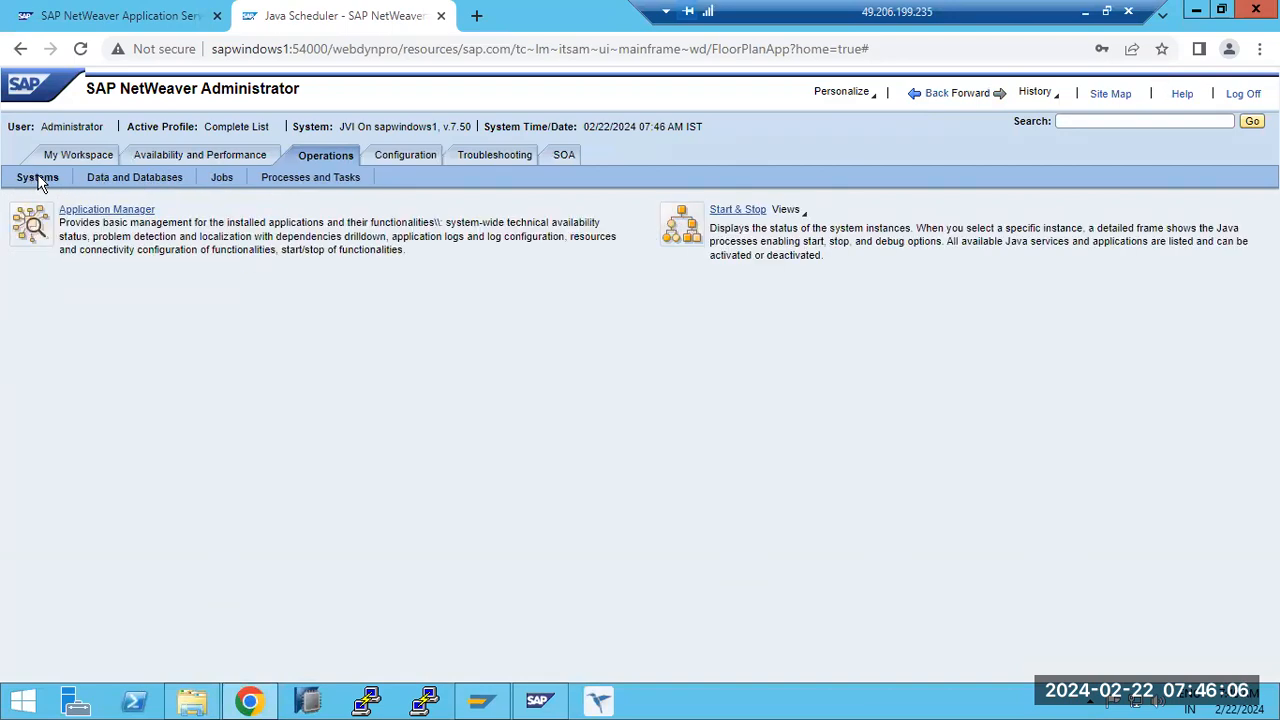
- Open Start & Stop without entering OS credentials, and review the Java services and Java applications lists
left_click(738, 210)
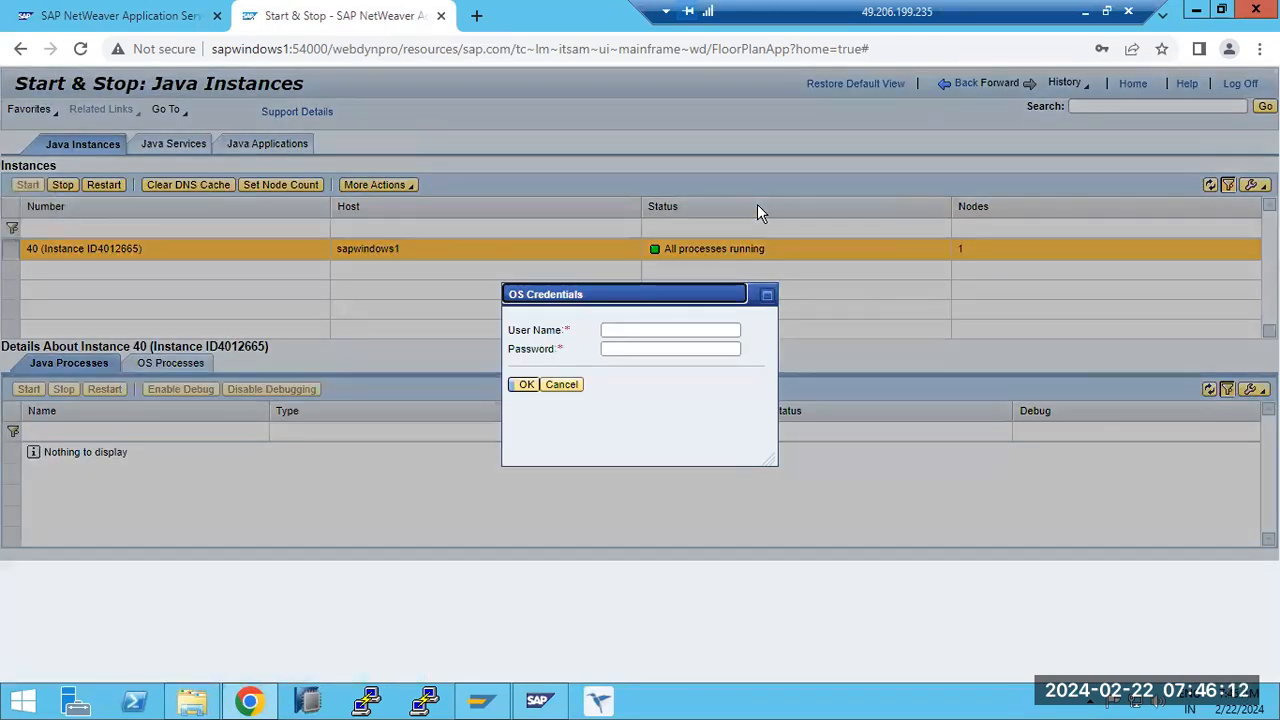
left_click(562, 384)
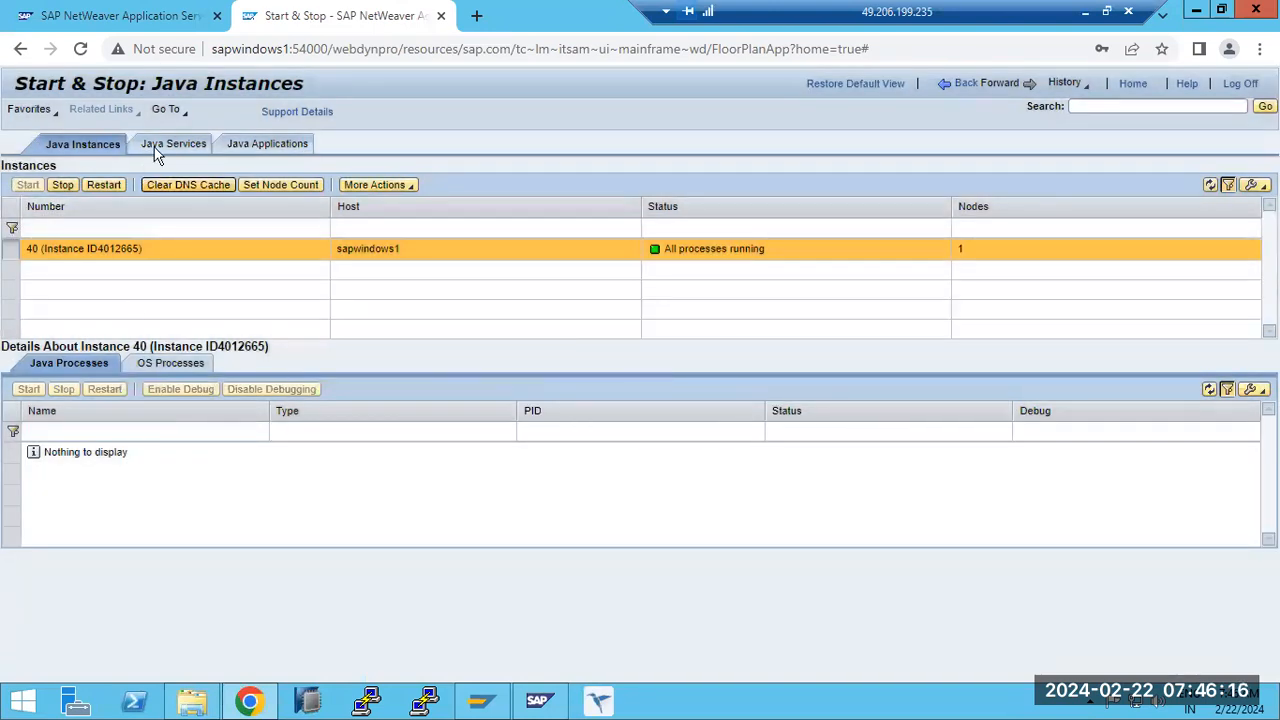
left_click(160, 144)
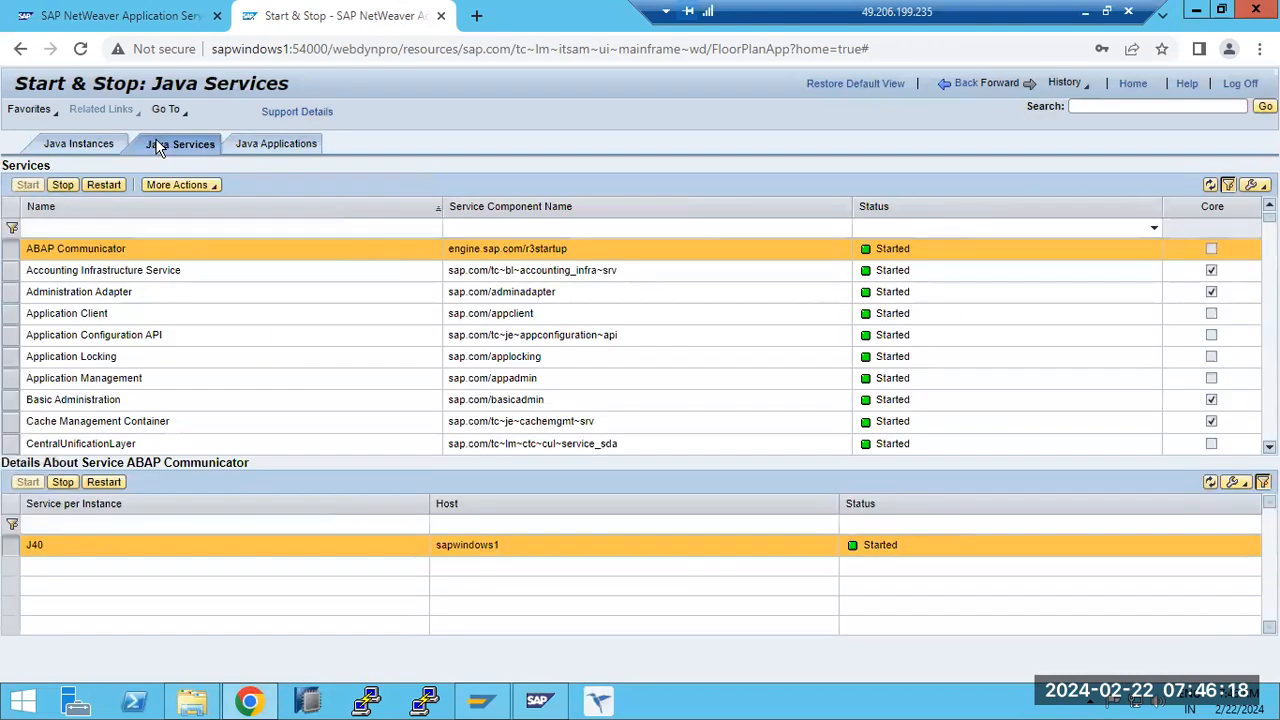
left_click(283, 145)
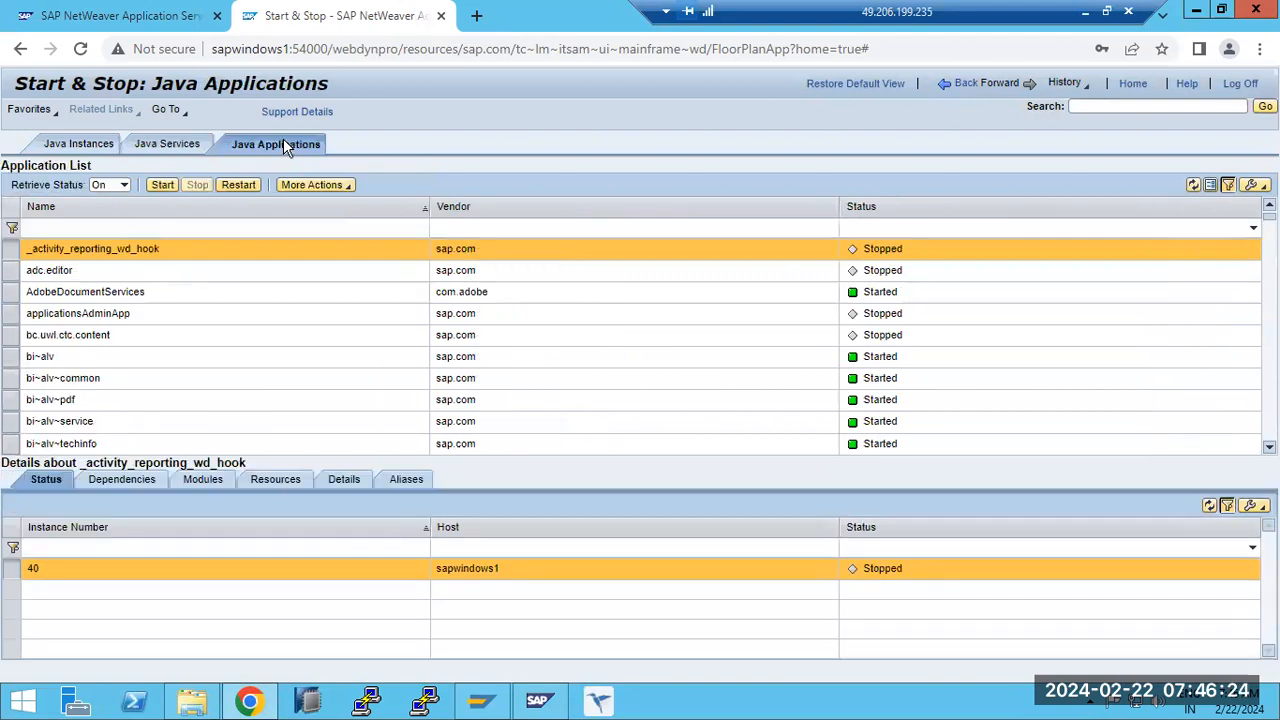
- Revisit the Java instances without entering OS credentials, and view the details of the Cache Management Container service
left_click(146, 146)
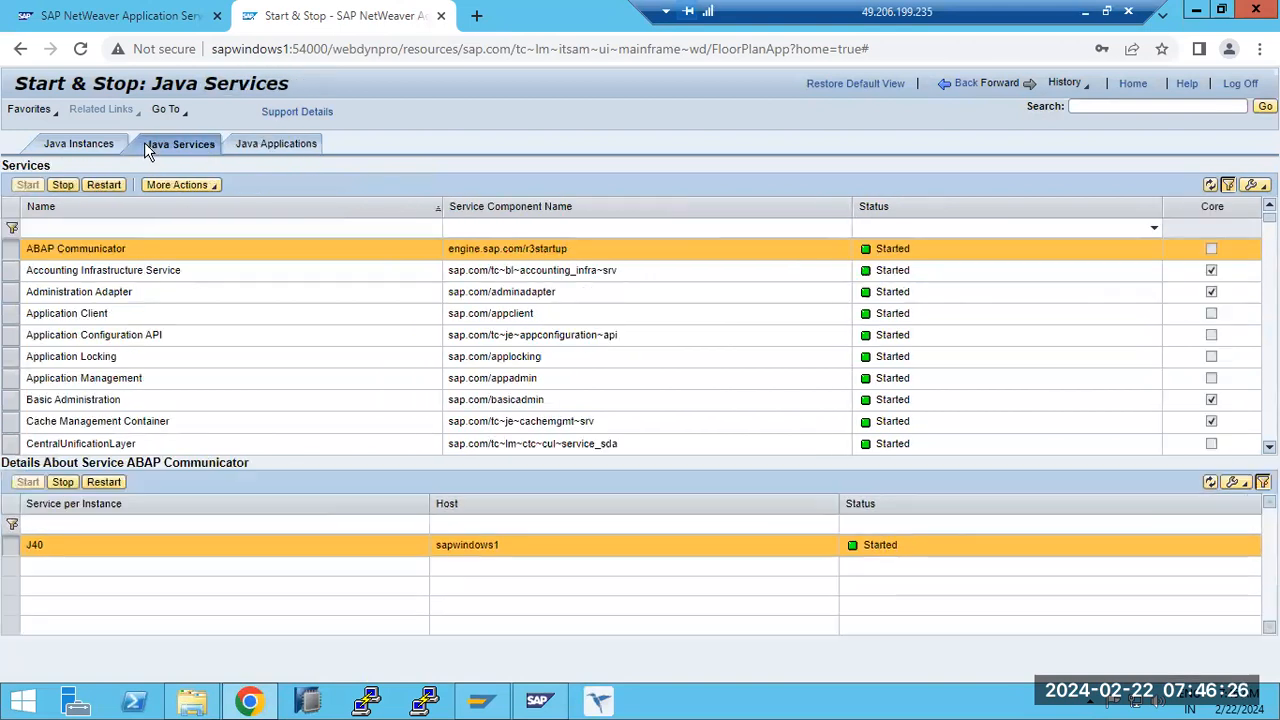
left_click(102, 142)
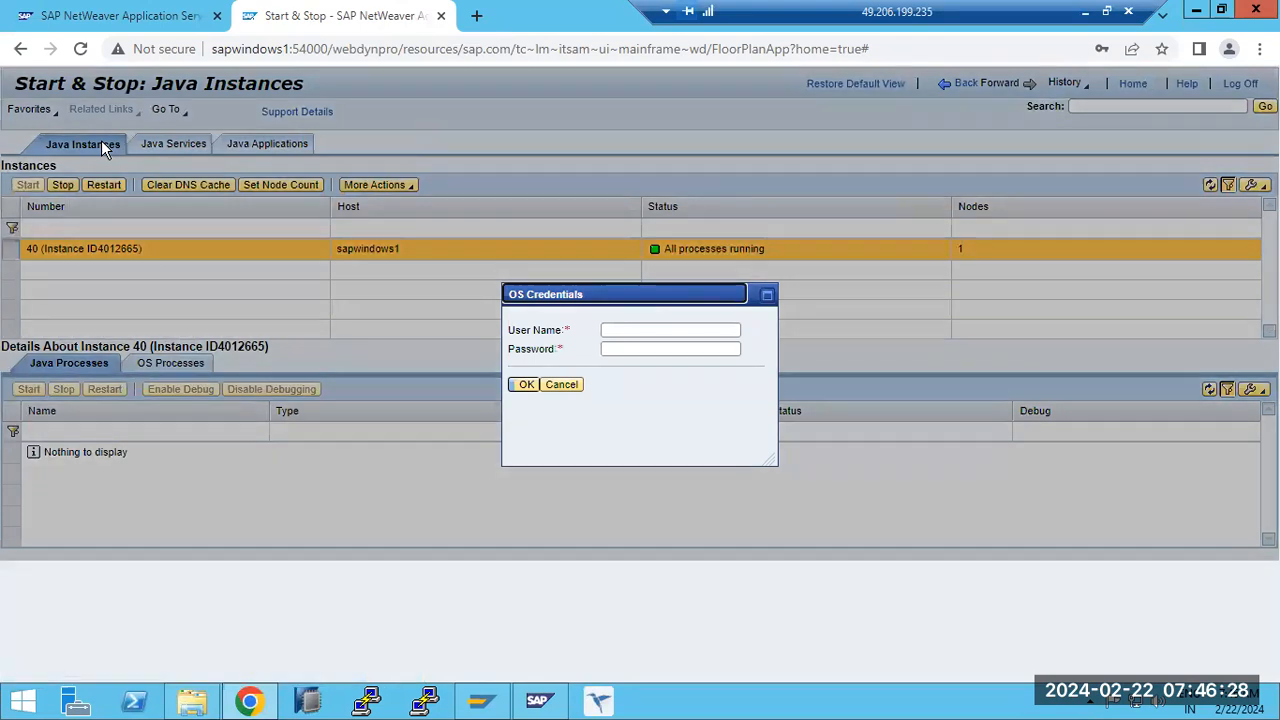
left_click(568, 385)
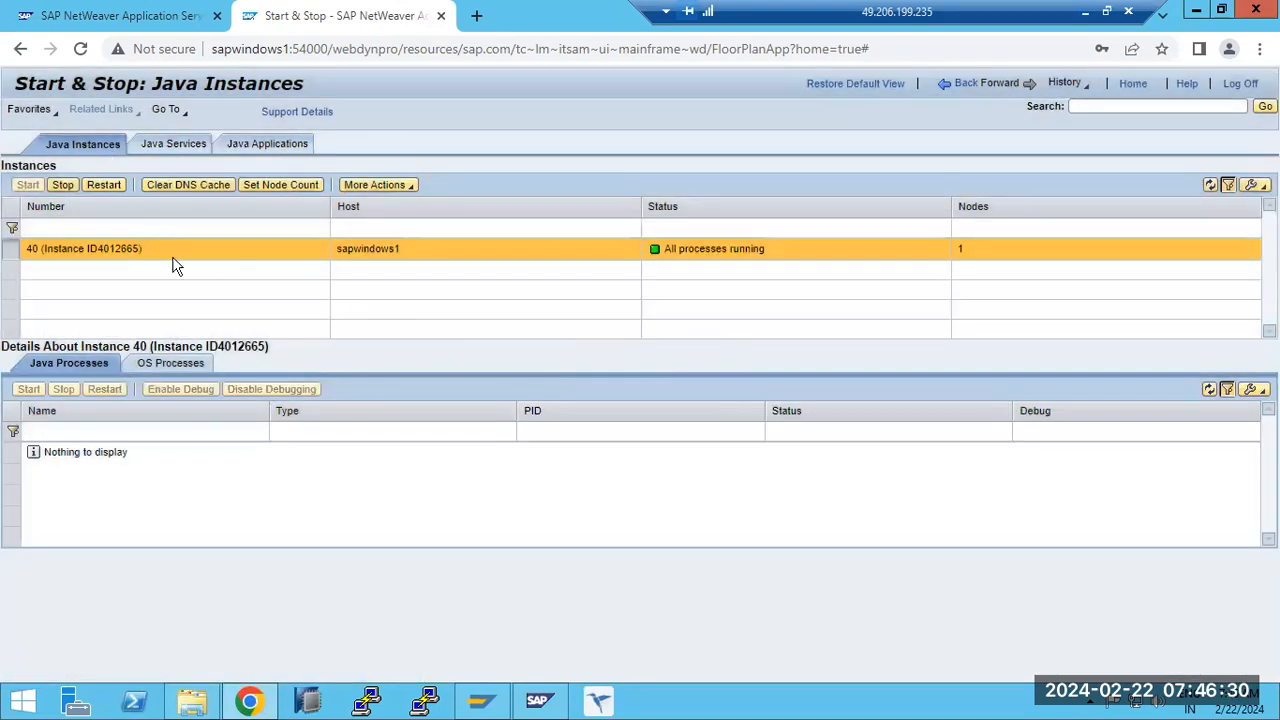
left_click(160, 144)
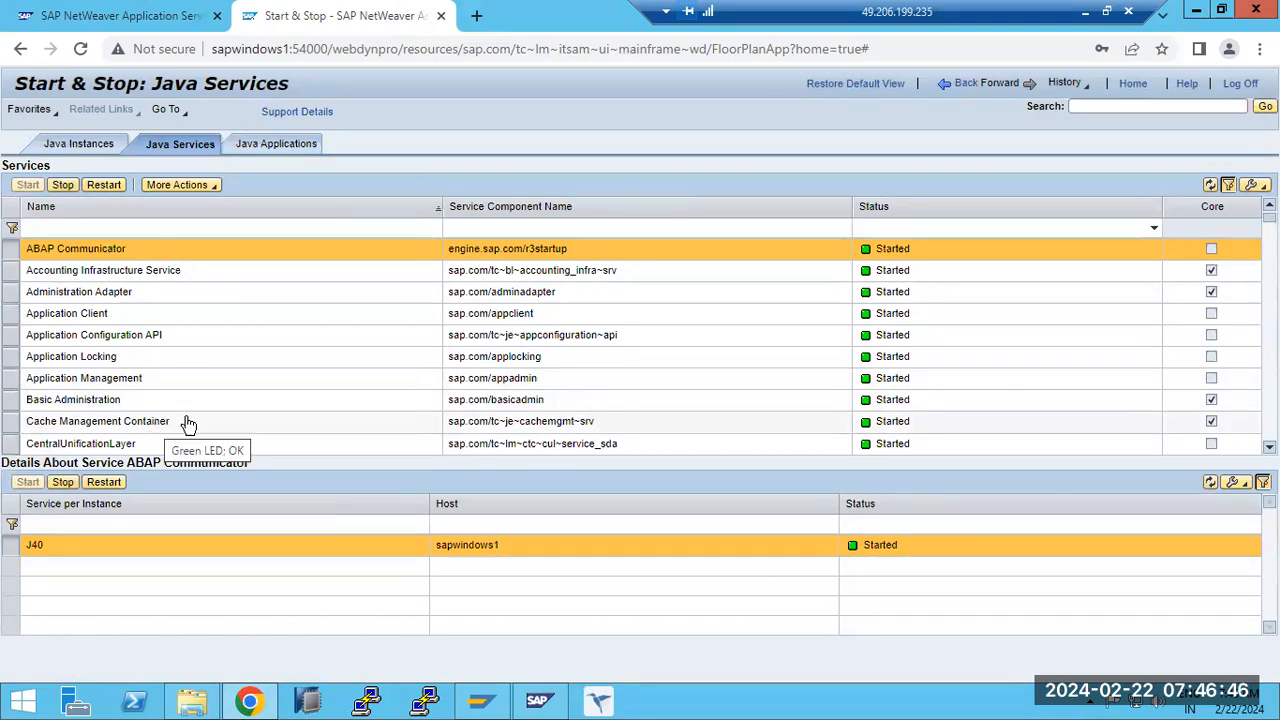
left_click(452, 423)
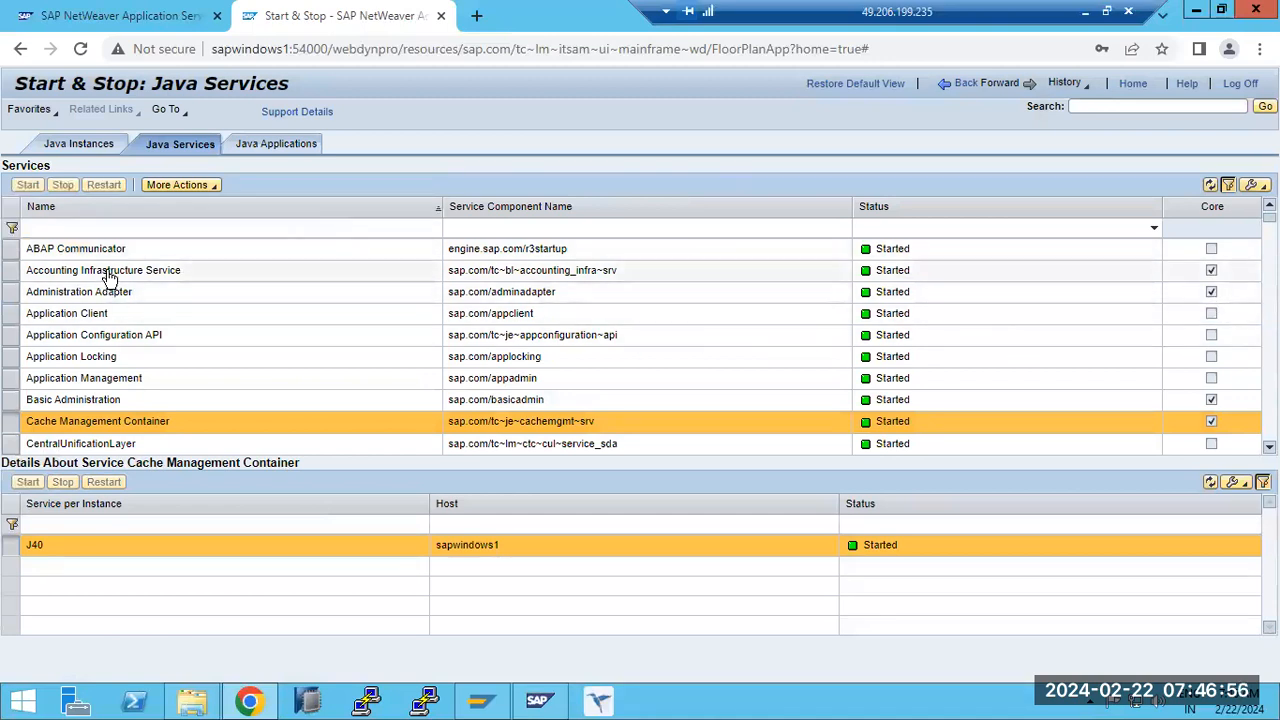
- Filter the Java applications list by the name nwa
left_click(265, 143)
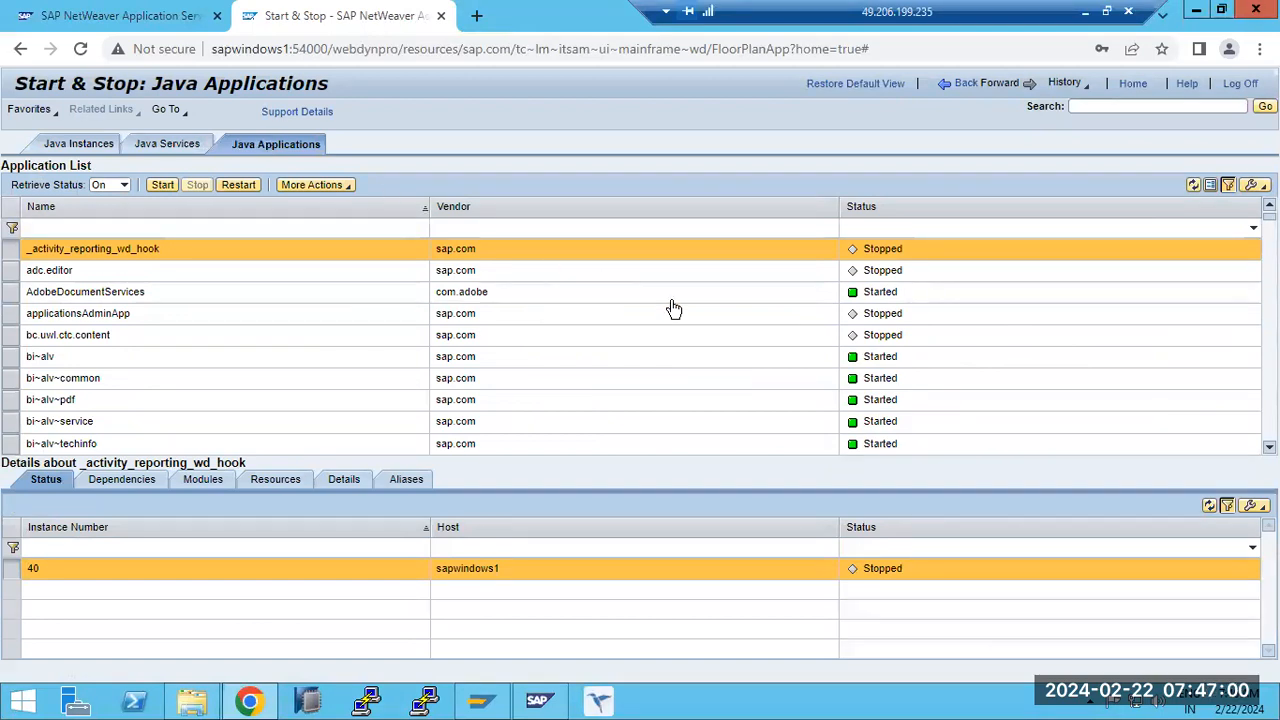
left_click(78, 228)
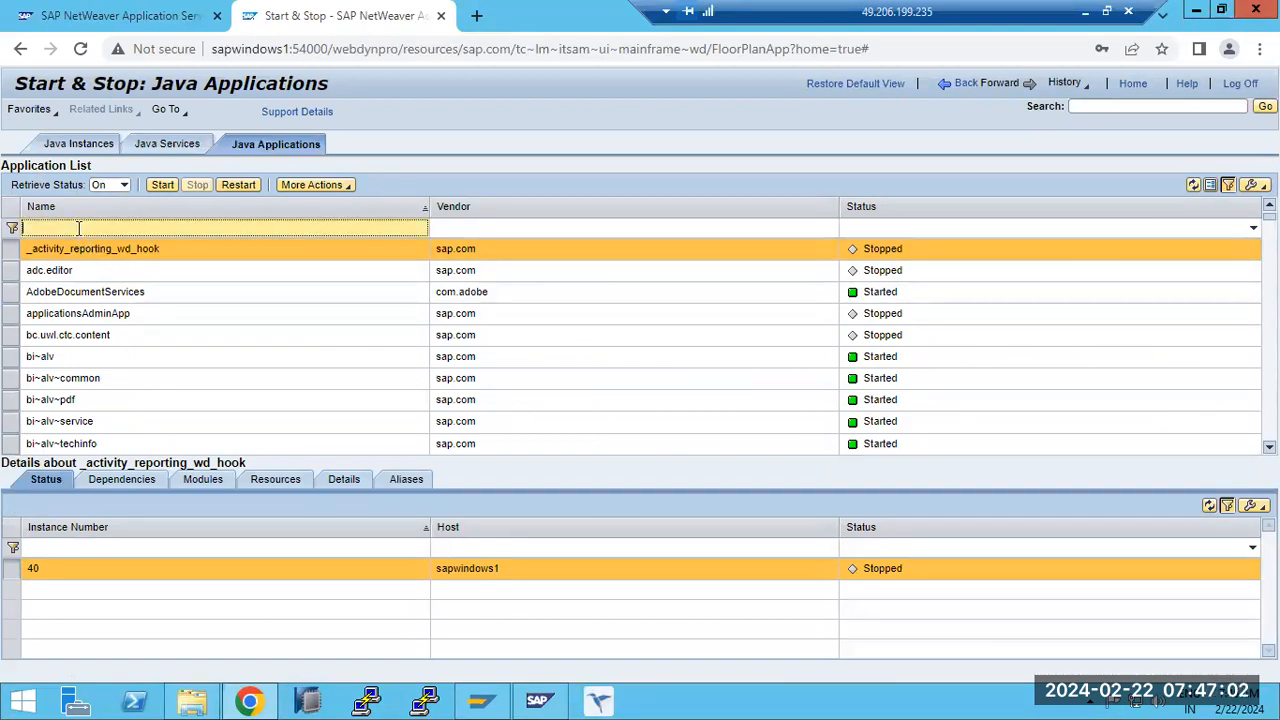
type("nwa")
key("Return")
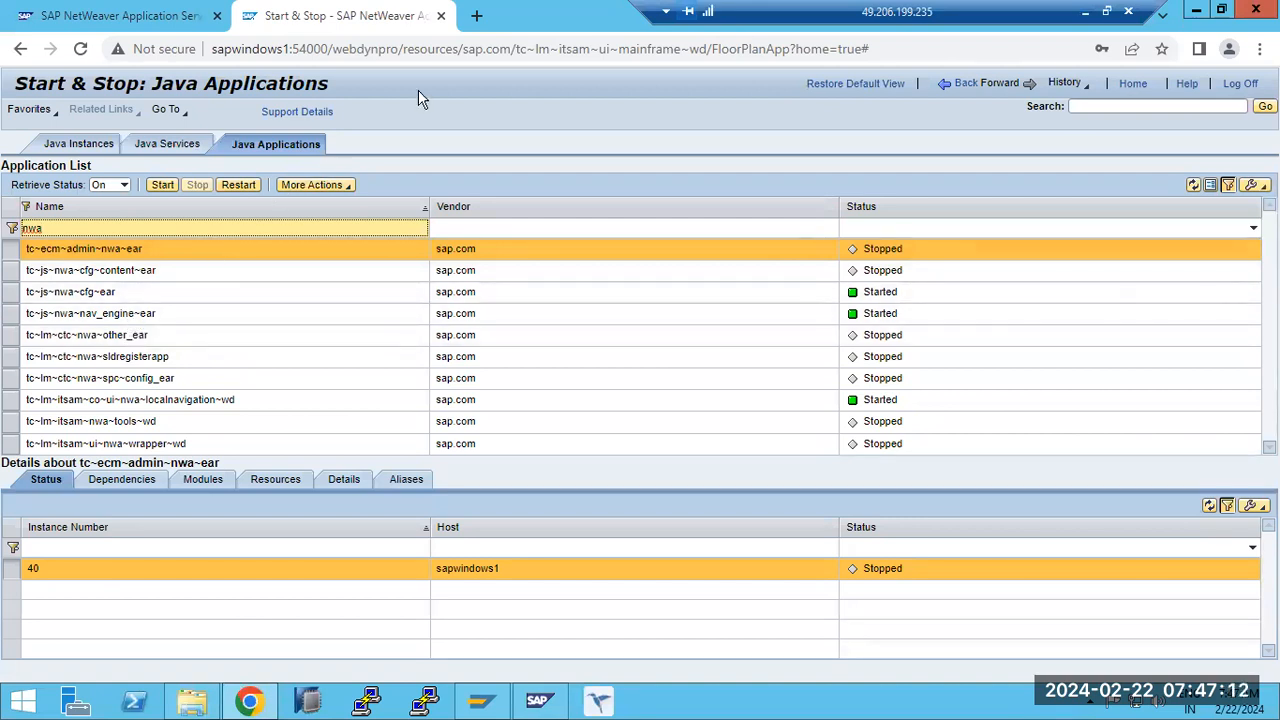
- Filter the Java applications by tc~lm~itsam~ui~mainframe~wd, copying the application name from the page address
key("ctrl+l")
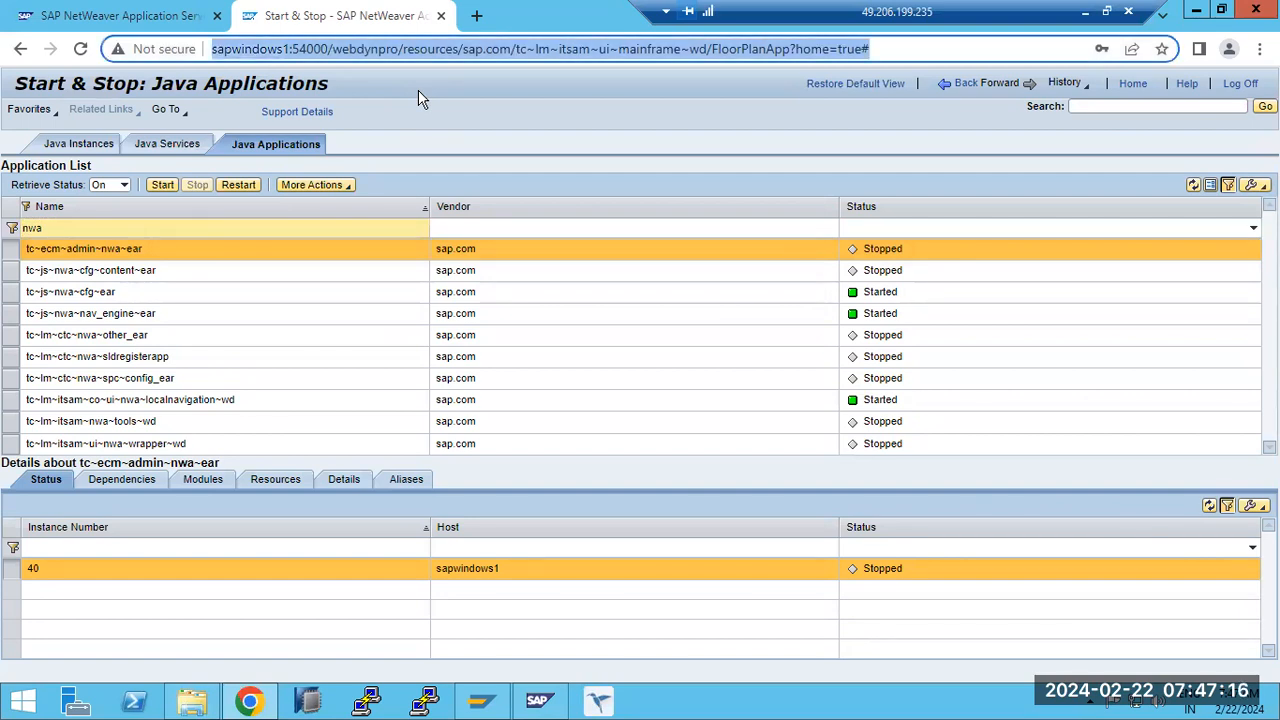
left_click(460, 49)
left_click_drag(516, 49, 707, 49)
key("ctrl+c")
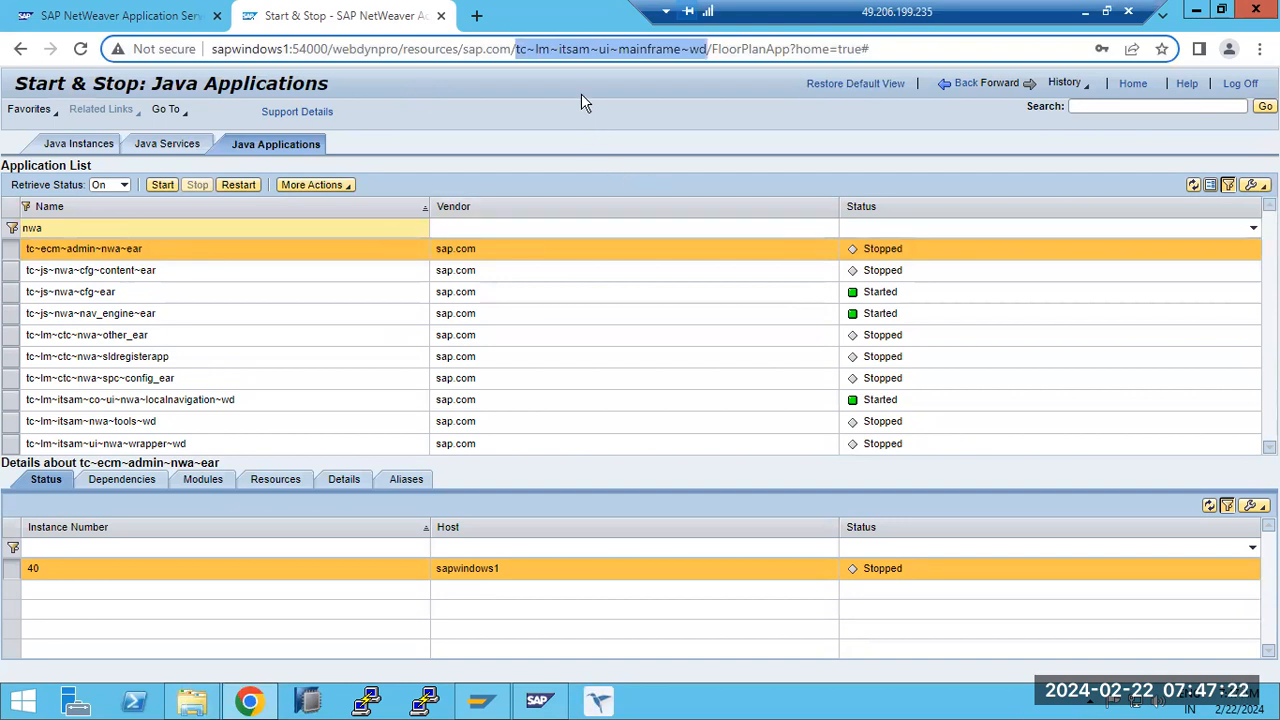
double_click(75, 221)
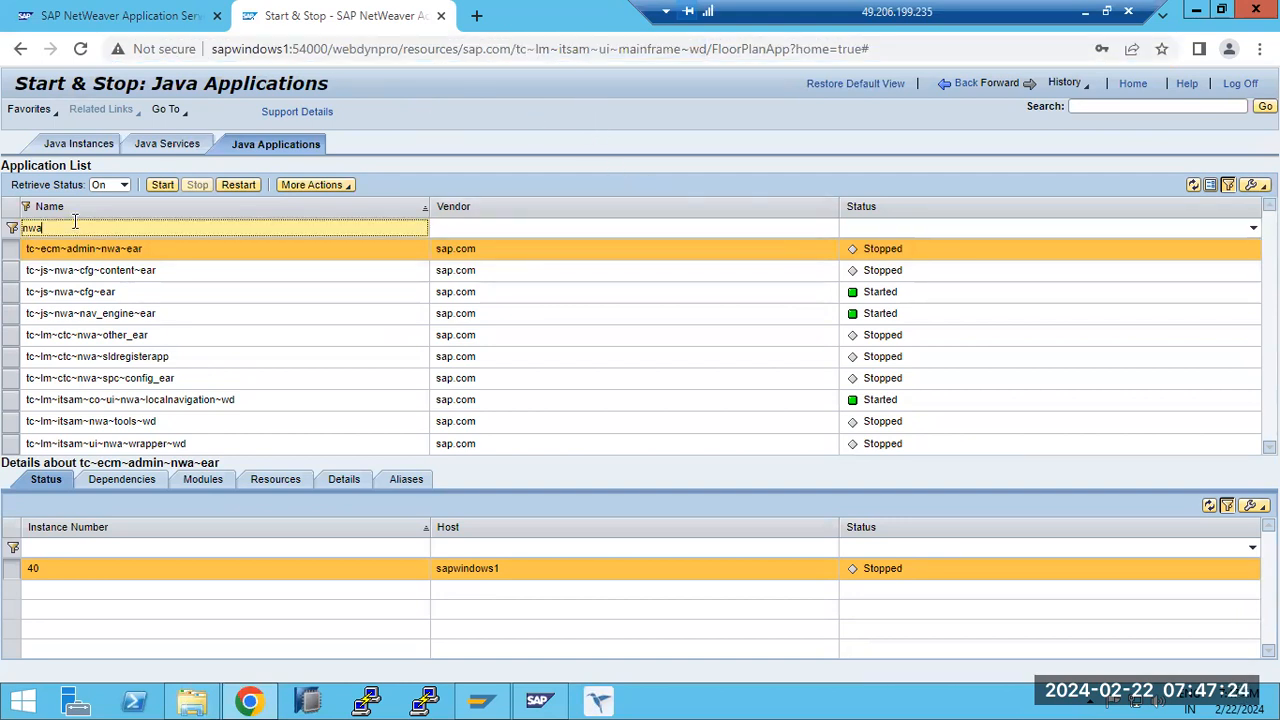
key("ctrl+v")
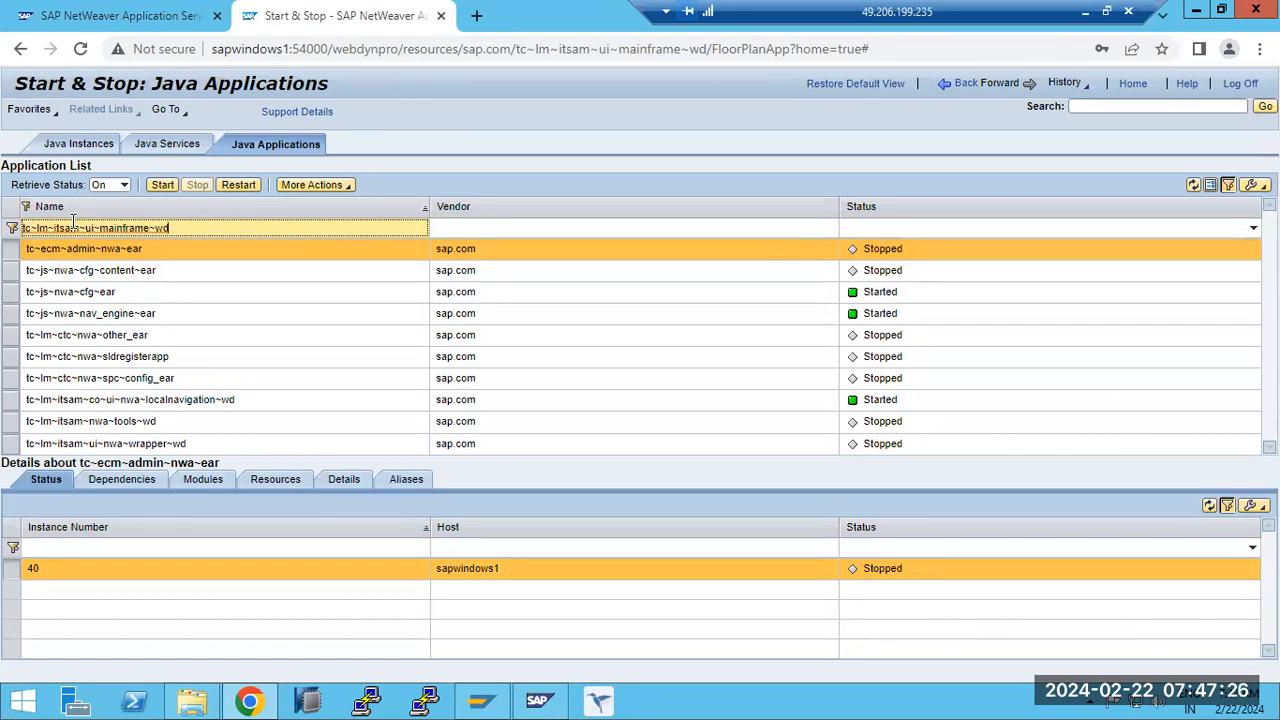
key("Return")
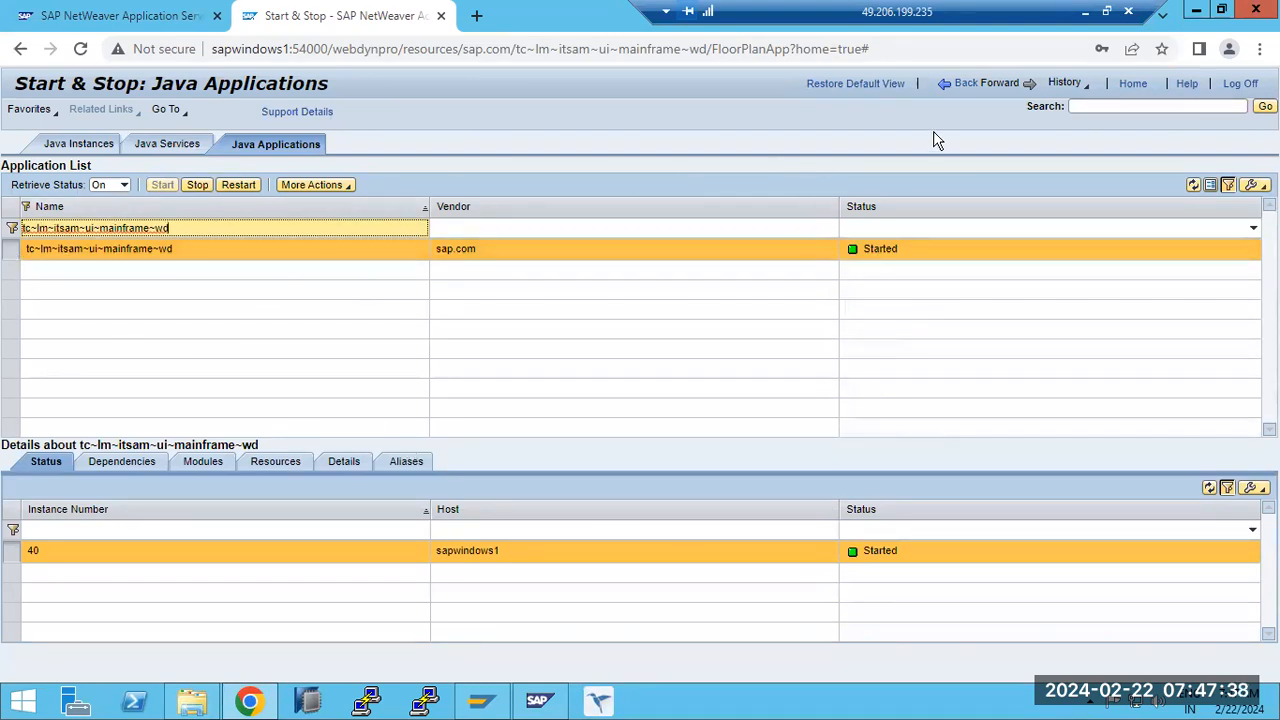
- Return to the Java services and filter the service component names by tc~lm~itsam~ui~mainframe~wd
left_click(1025, 91)
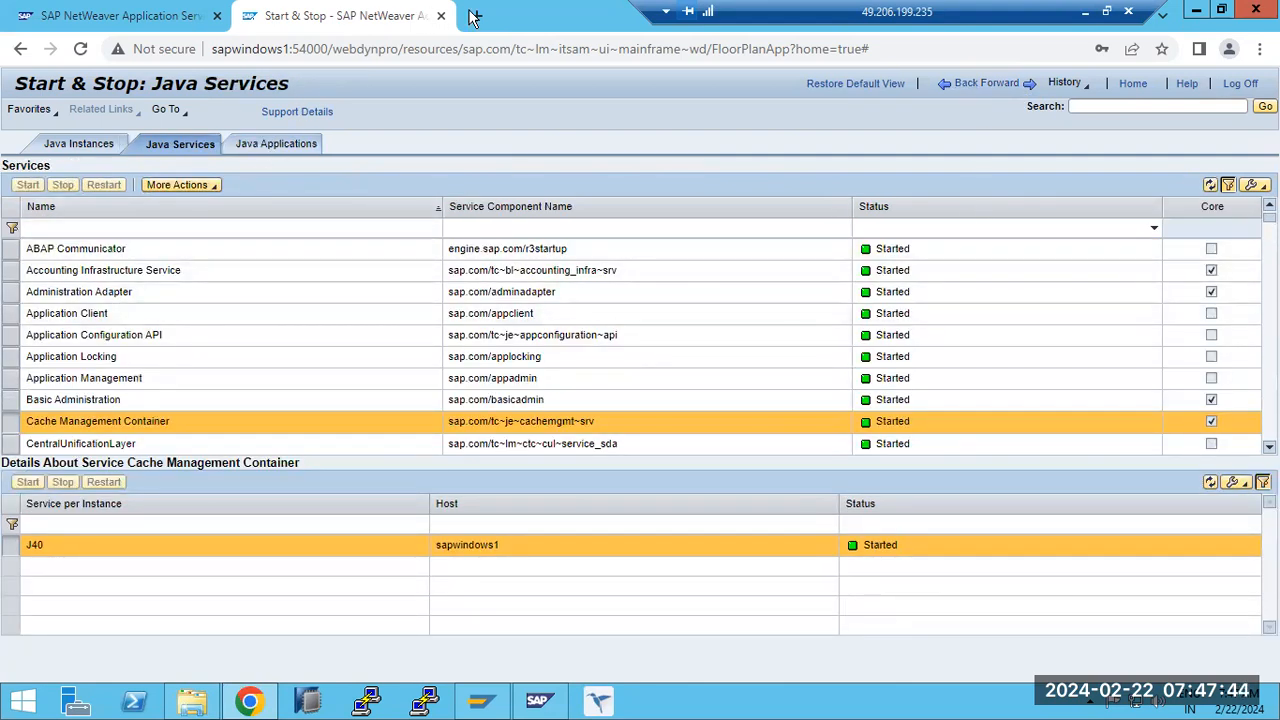
left_click_drag(516, 49, 708, 49)
key("ctrl+c")
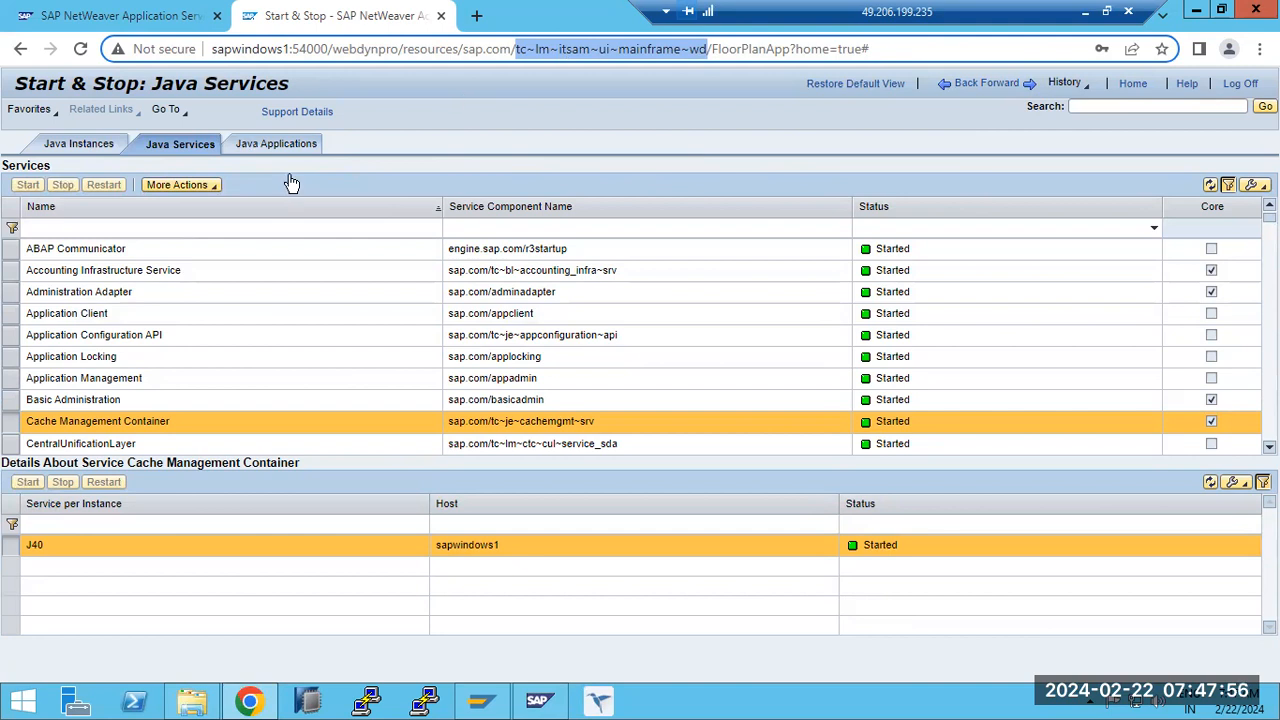
left_click(506, 229)
key("ctrl+v")
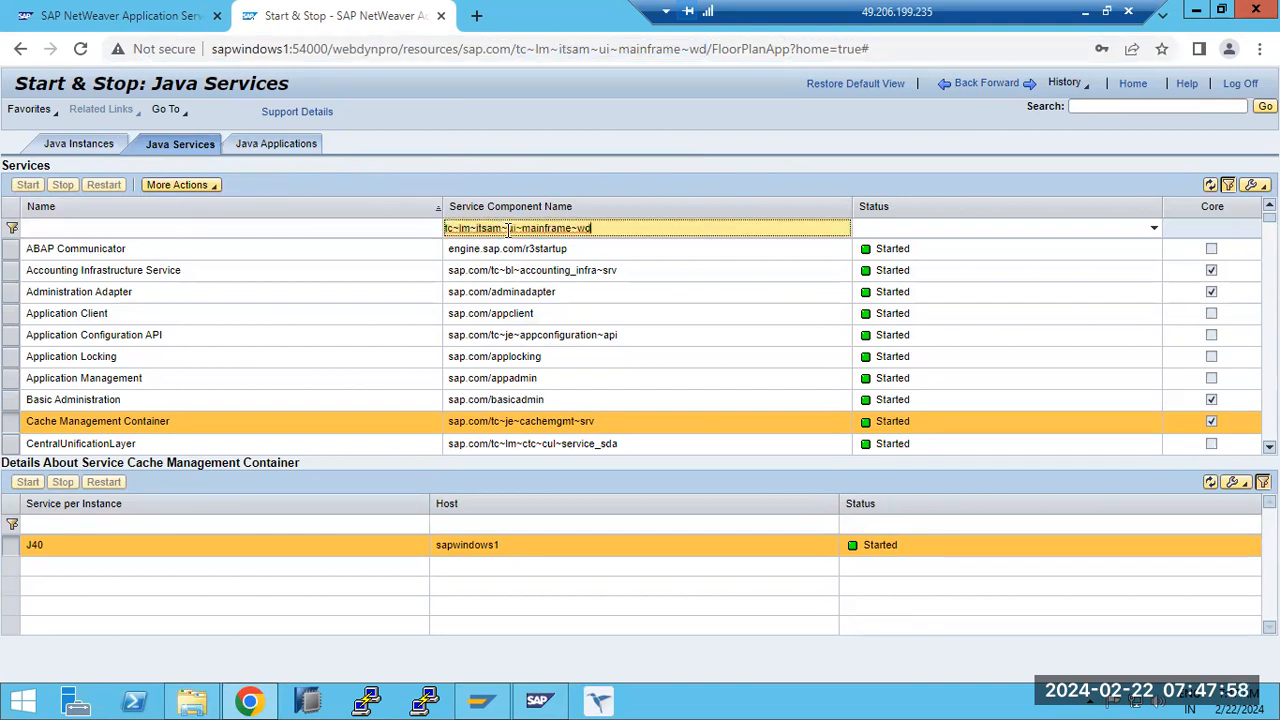
key("Return")
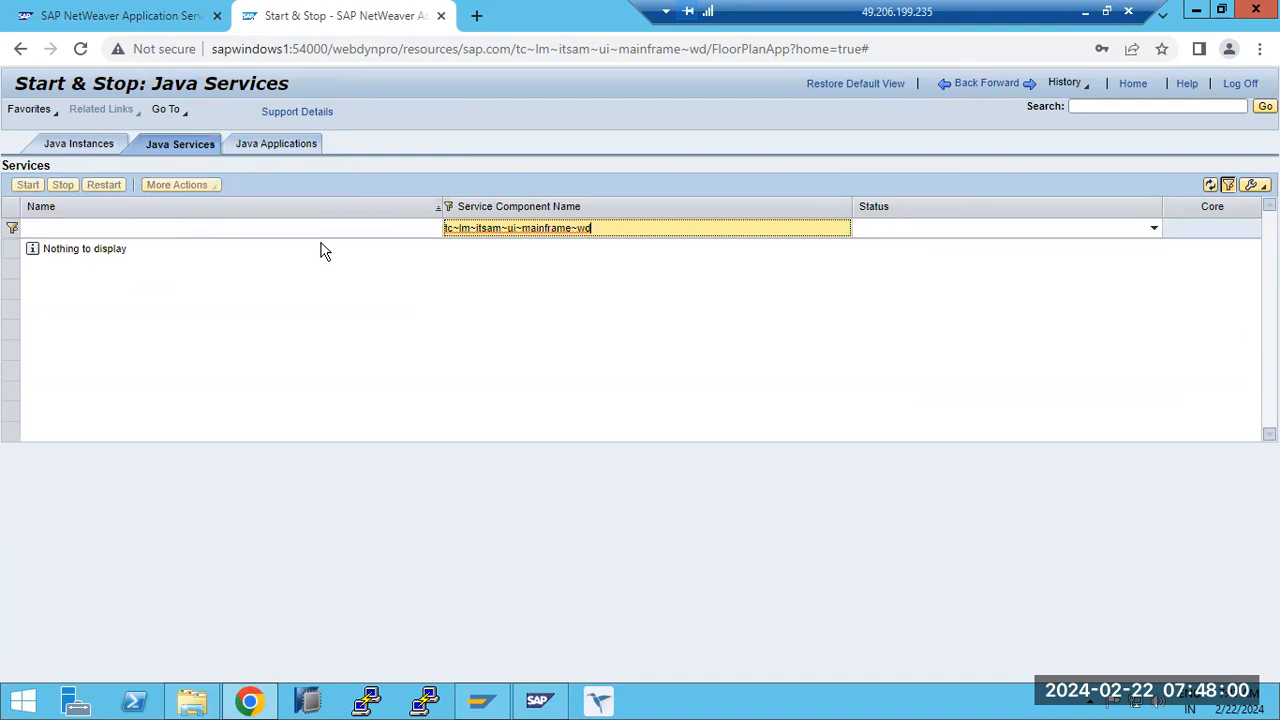
- Revisit the Java applications, and go back to the Operations overview without entering OS credentials
left_click(265, 143)
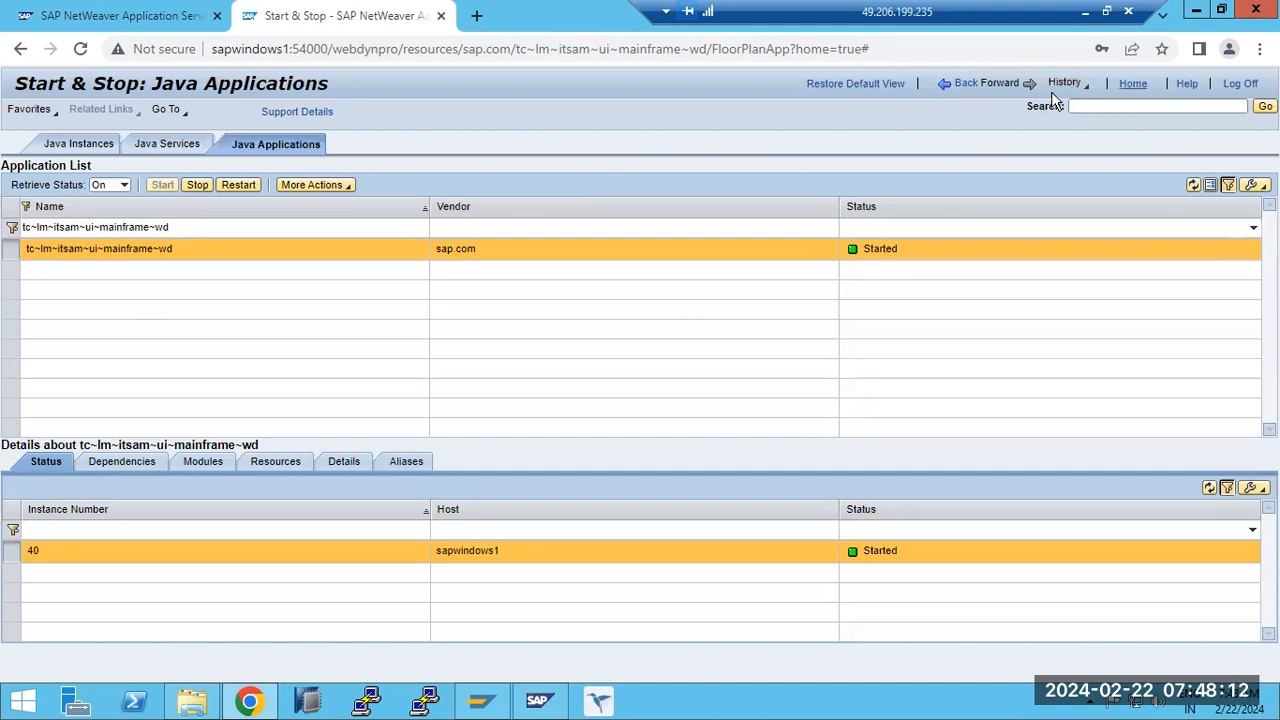
left_click(958, 90)
left_click(958, 90)
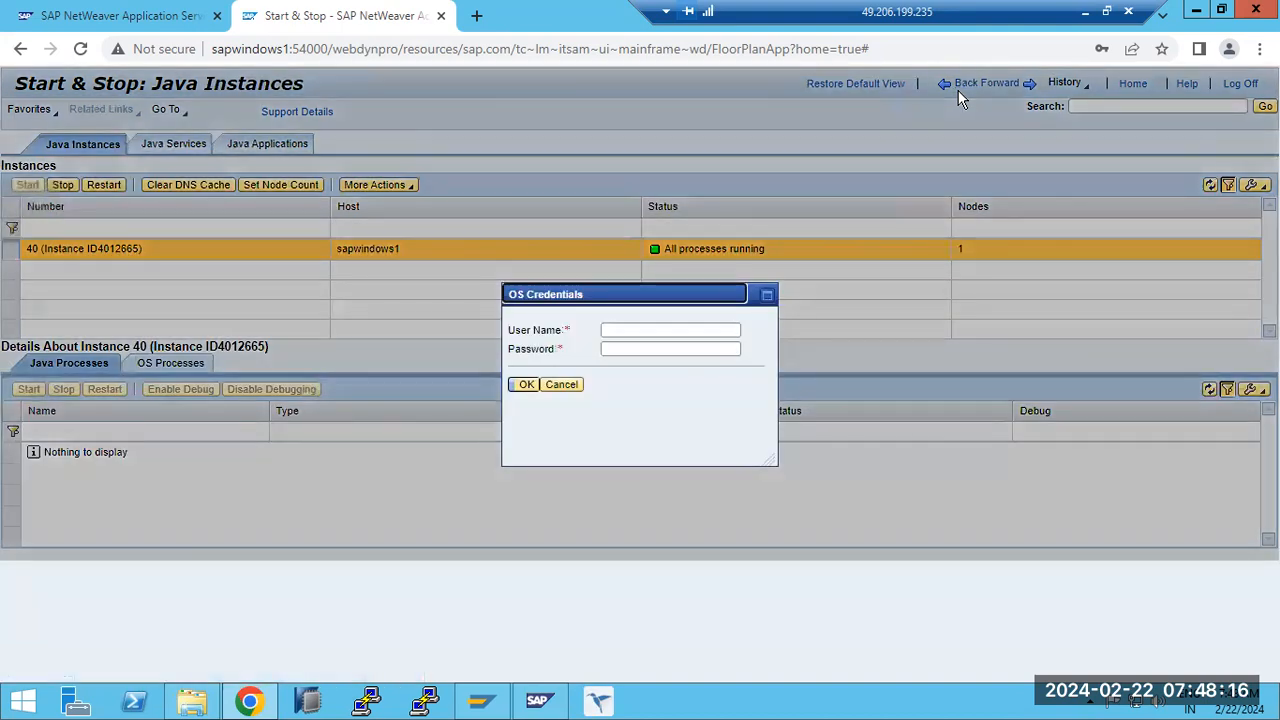
left_click(568, 386)
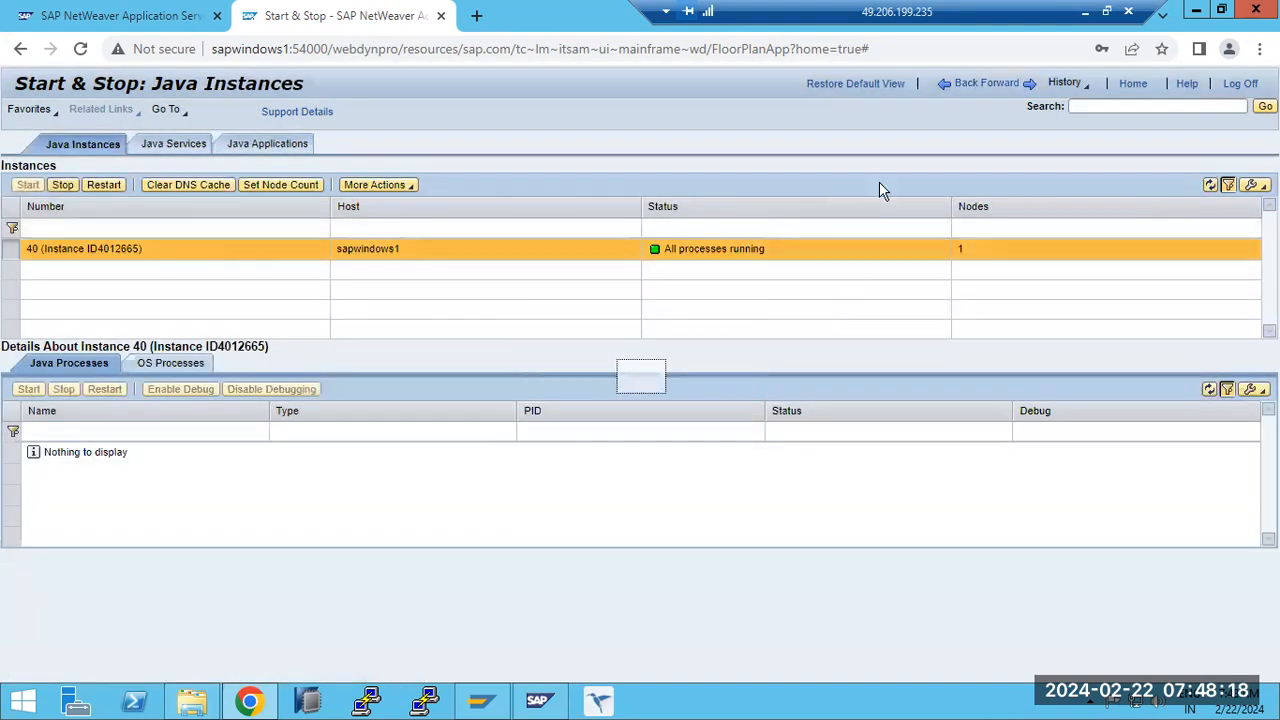
left_click(1023, 91)
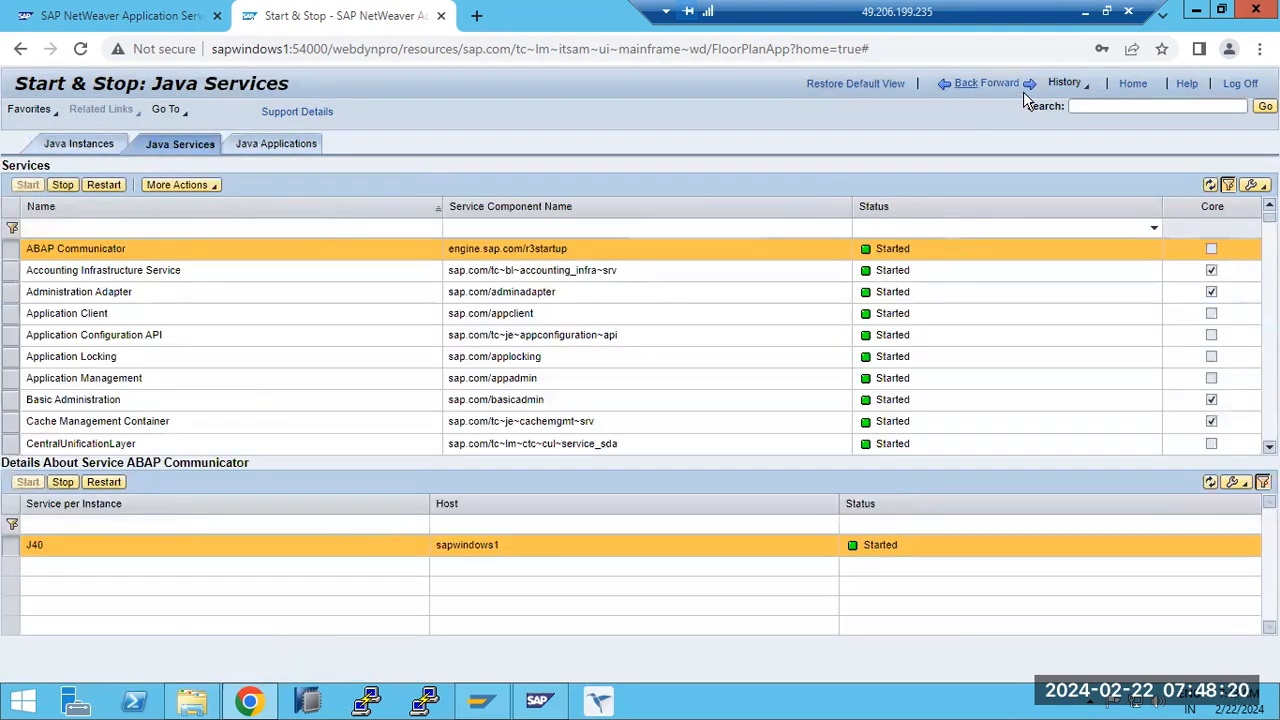
left_click(967, 84)
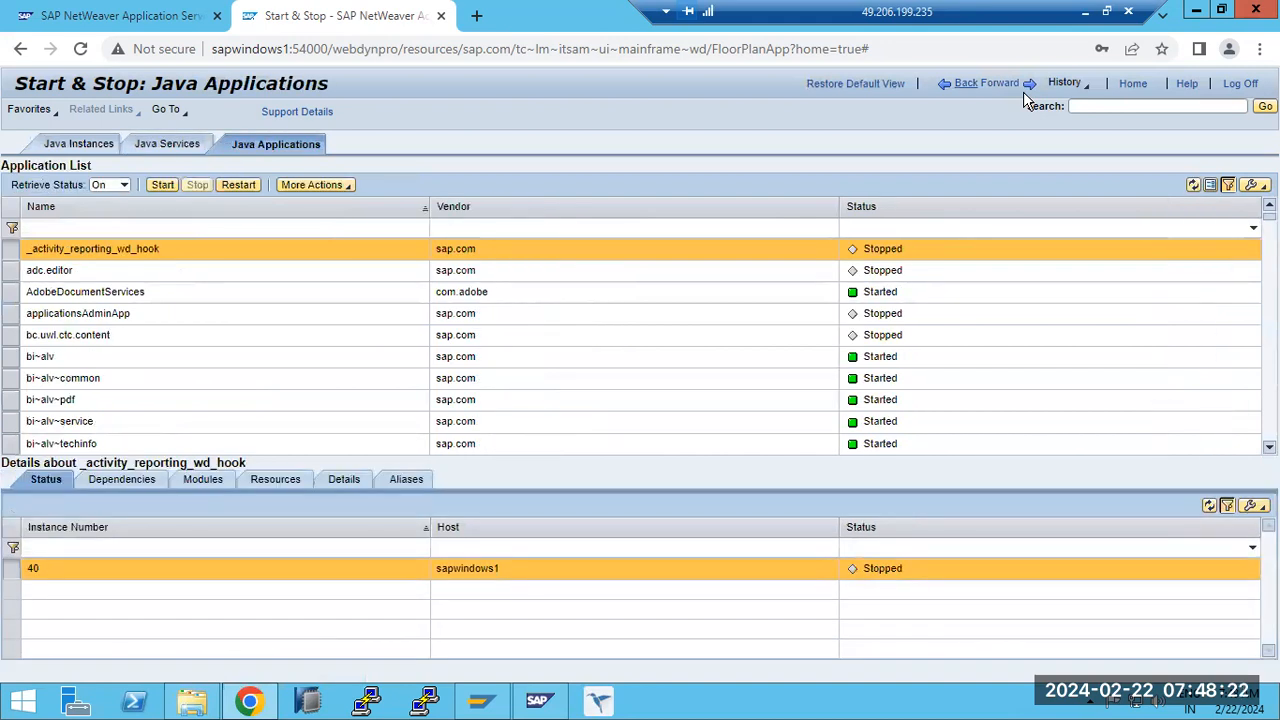
left_click(967, 84)
left_click(1023, 91)
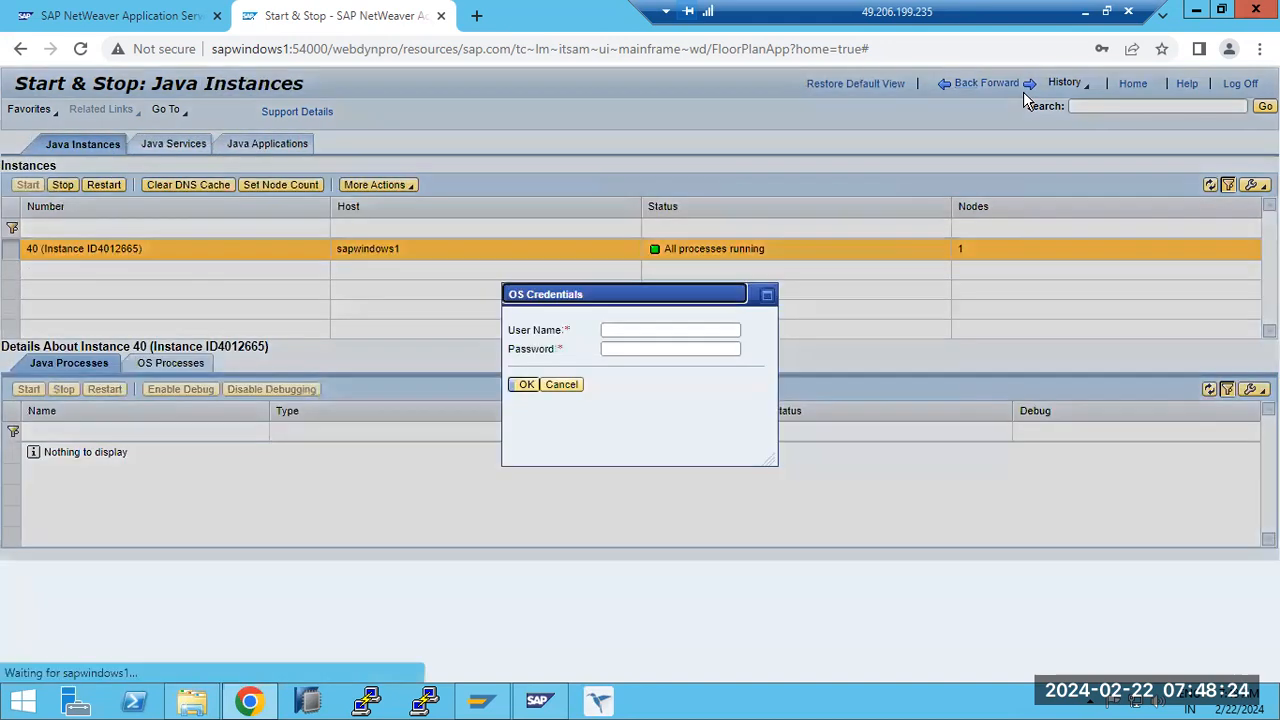
left_click(566, 384)
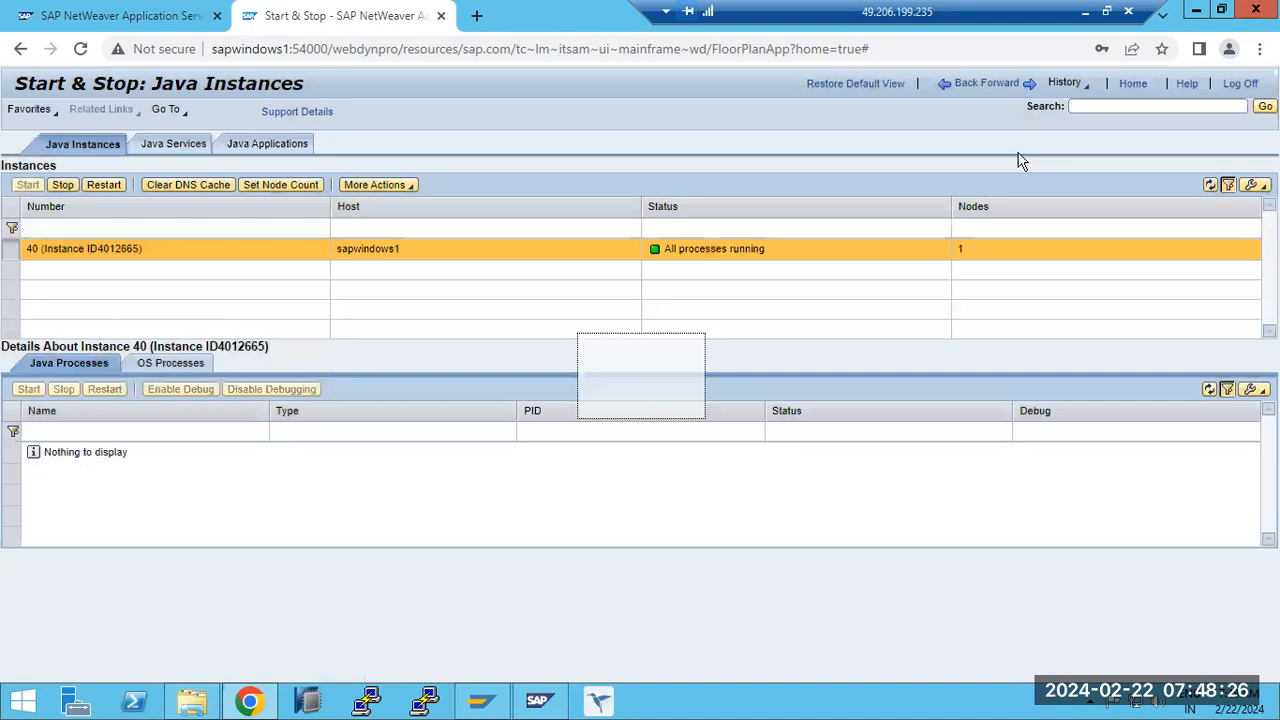
left_click(992, 92)
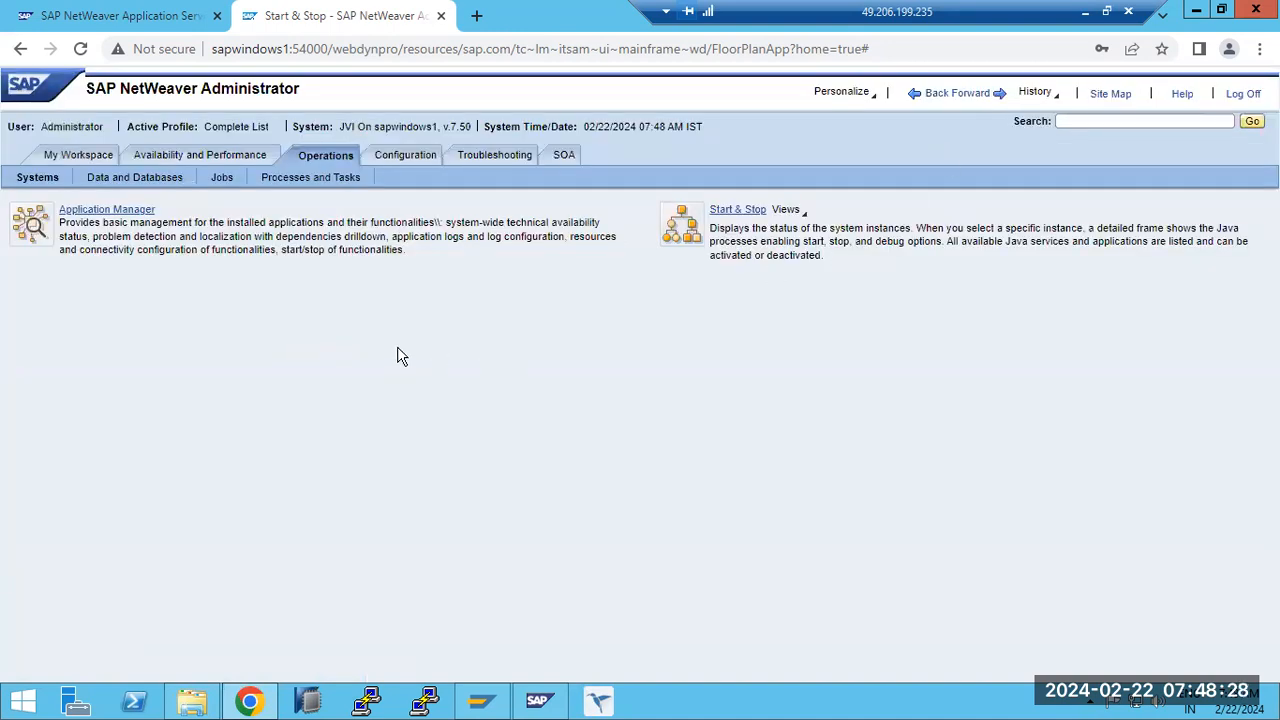
- Review Processes and Tasks, the security tools in Configuration, and the Availability and Performance system overview
left_click(311, 182)
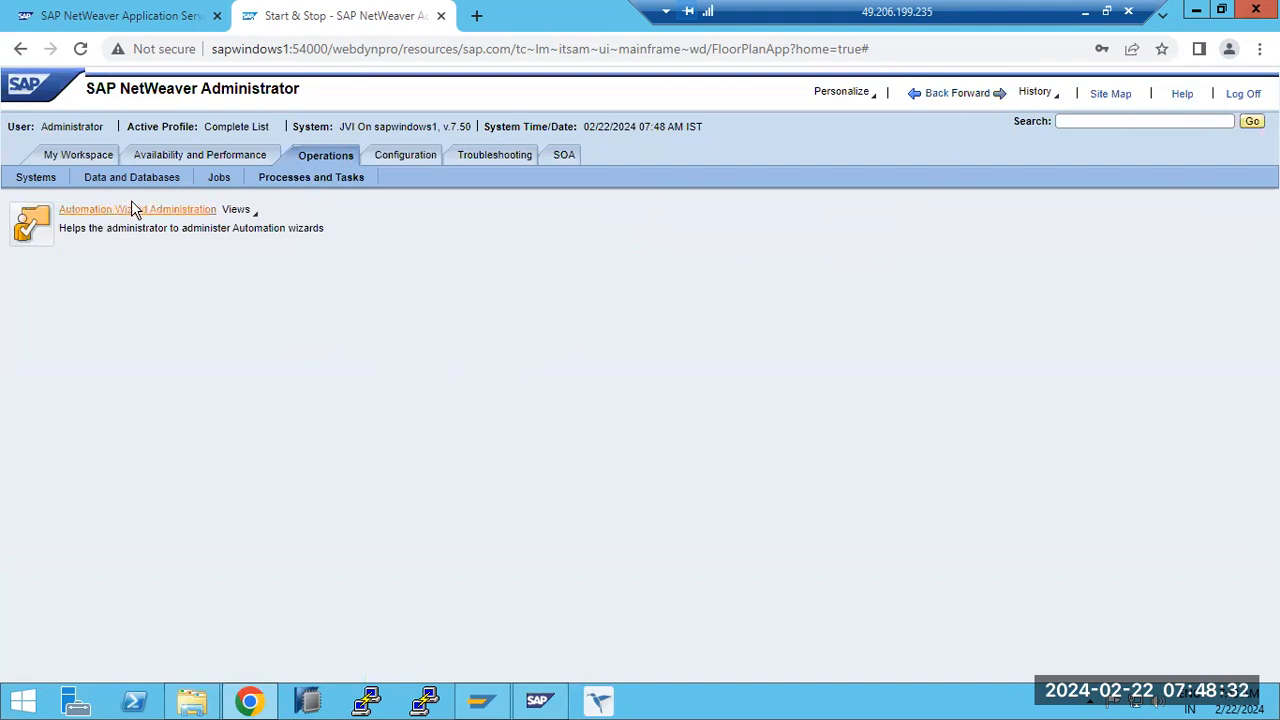
left_click(403, 158)
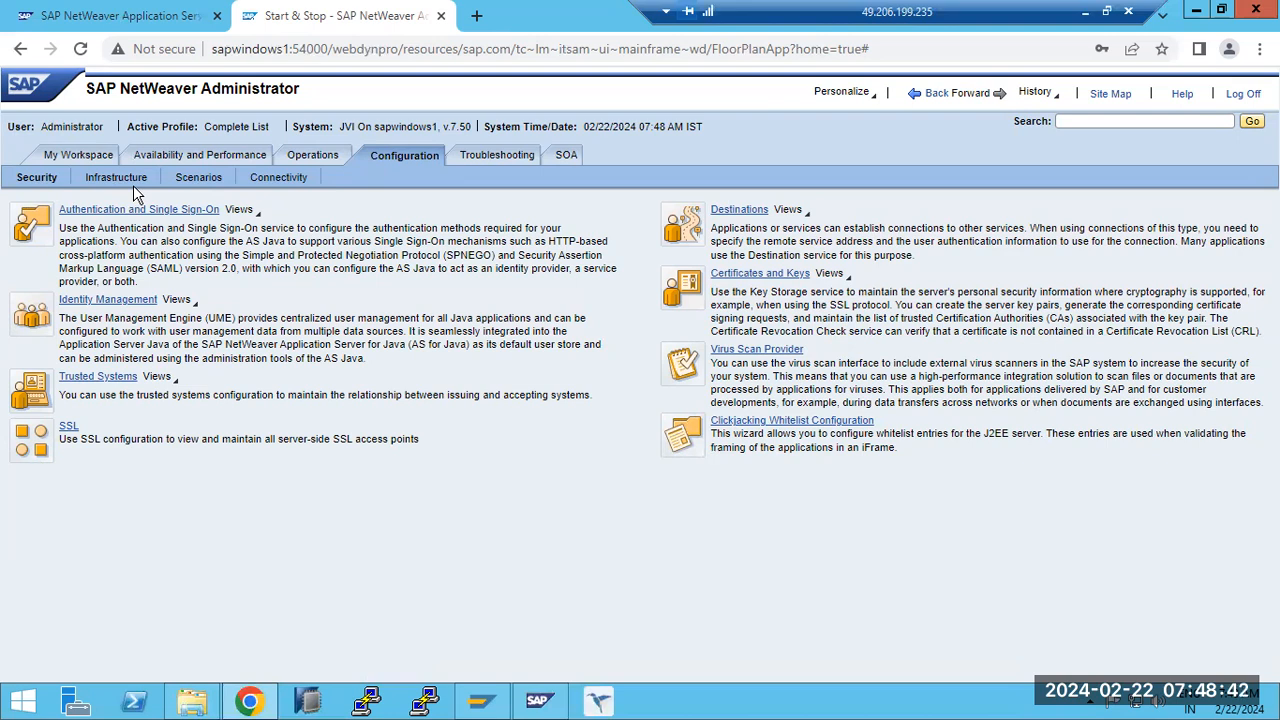
left_click(172, 157)
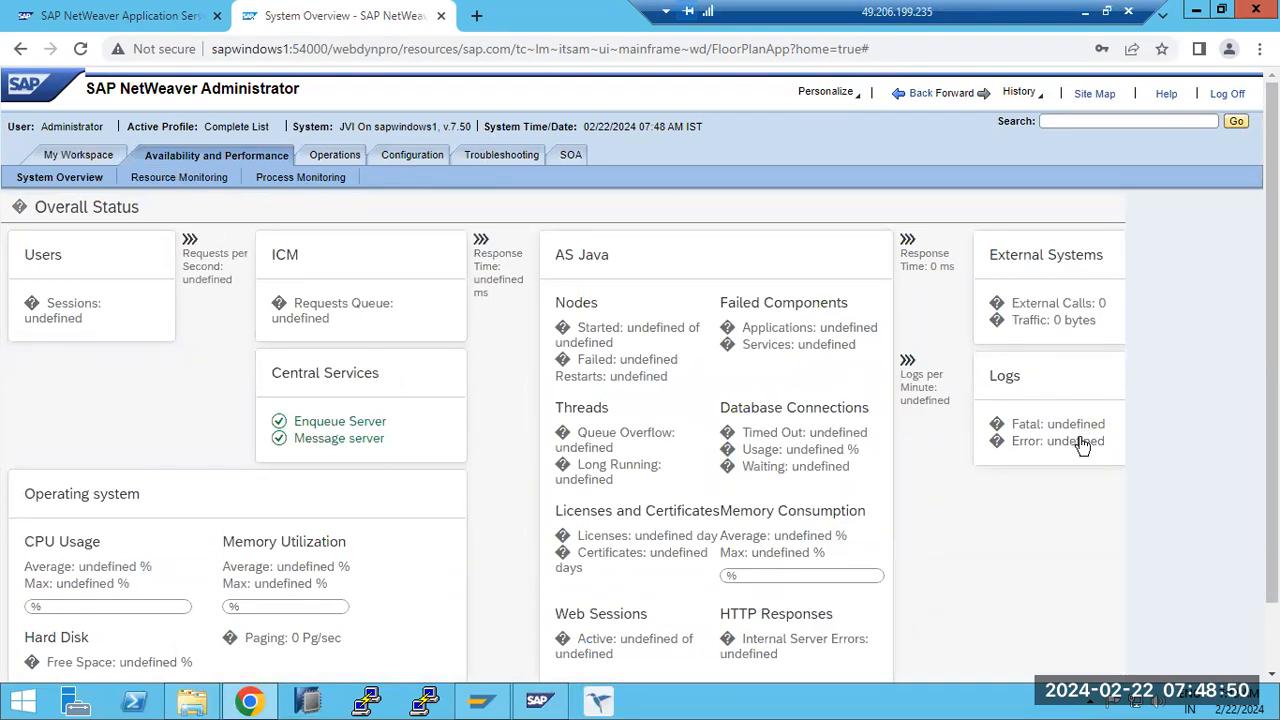
- Return to Operations and review the tools under Data and Databases and Jobs
left_click(356, 170)
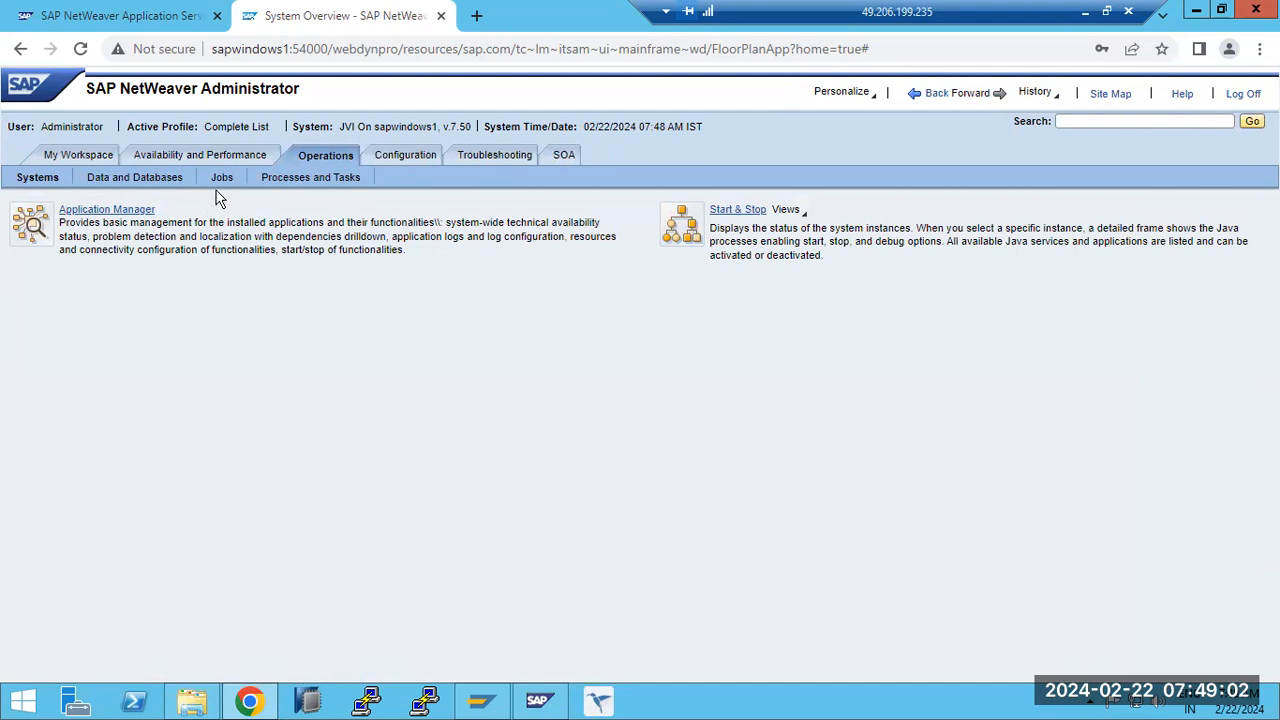
left_click(393, 160)
left_click(294, 158)
left_click(285, 182)
left_click(153, 183)
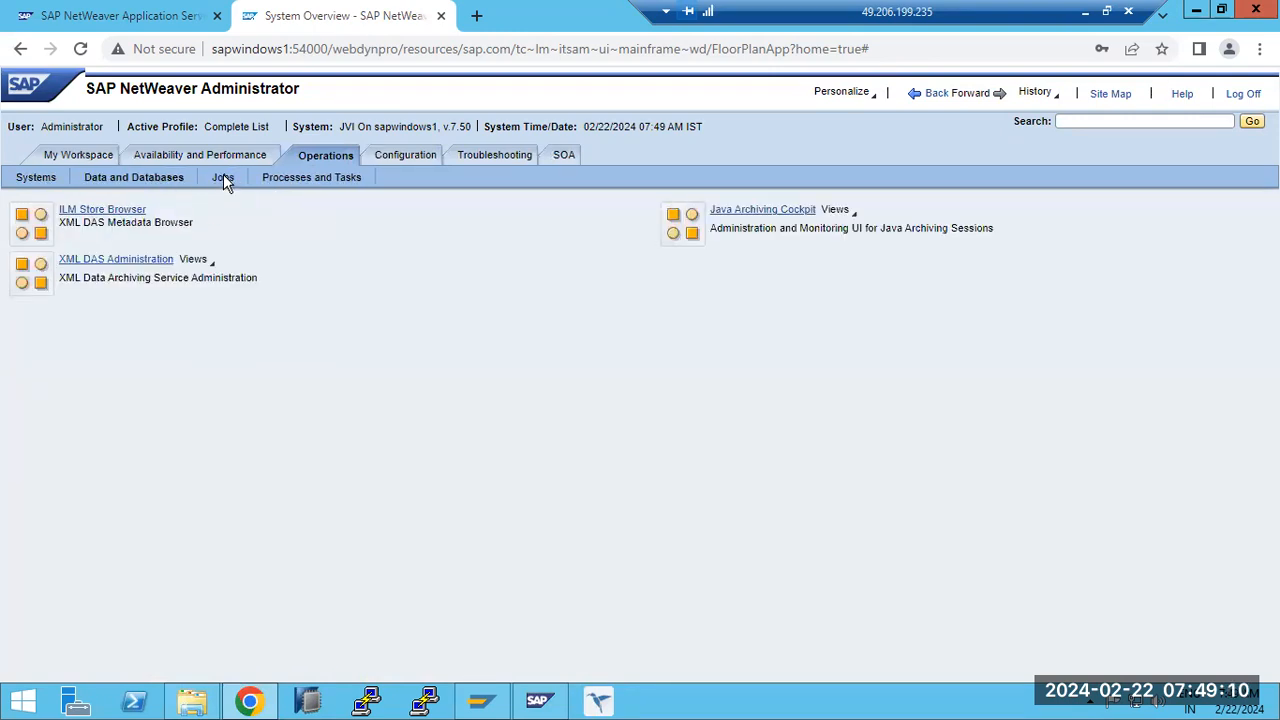
left_click(222, 178)
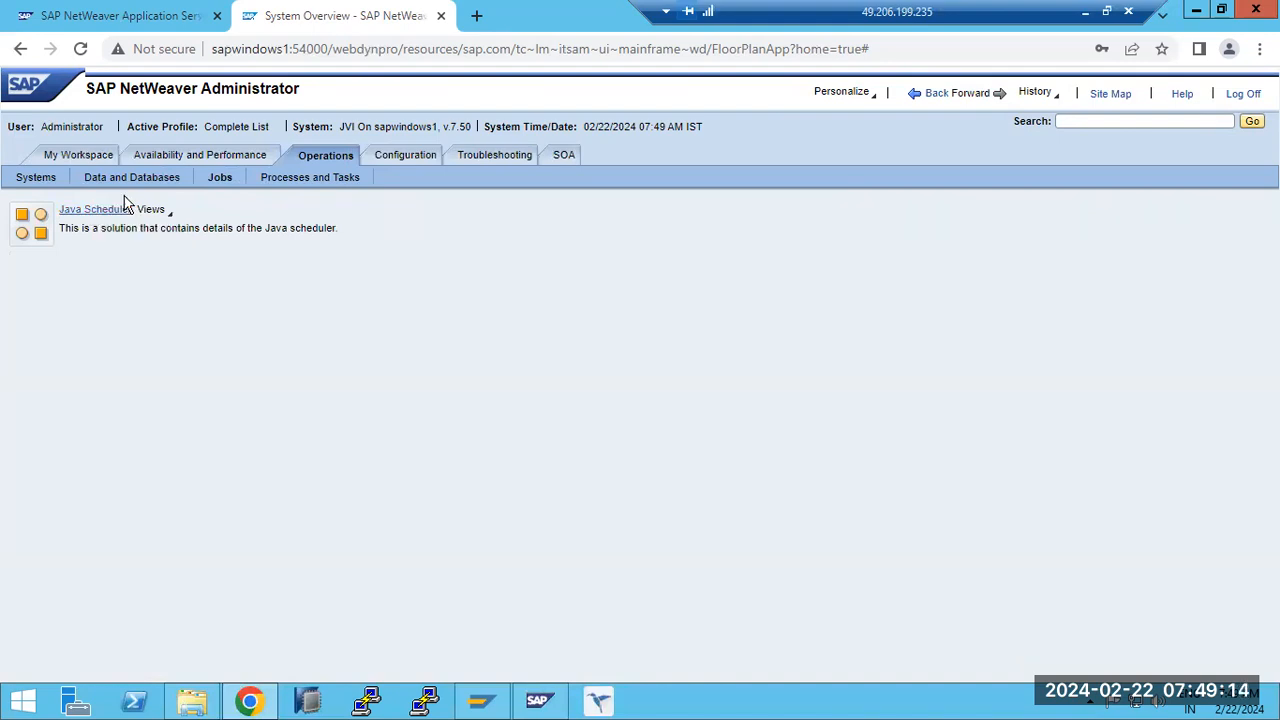
- View Identity Management and the Trusted Systems single sign-on page from the Configuration security tools
left_click(389, 158)
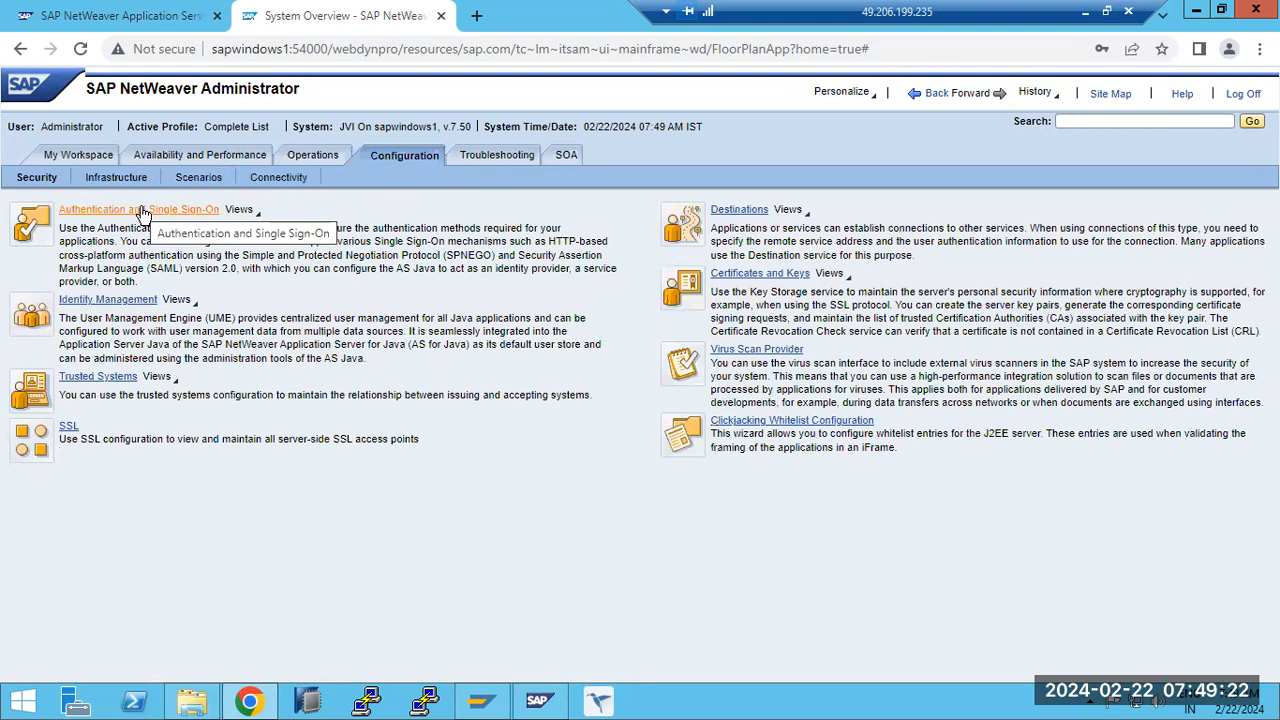
left_click(112, 303)
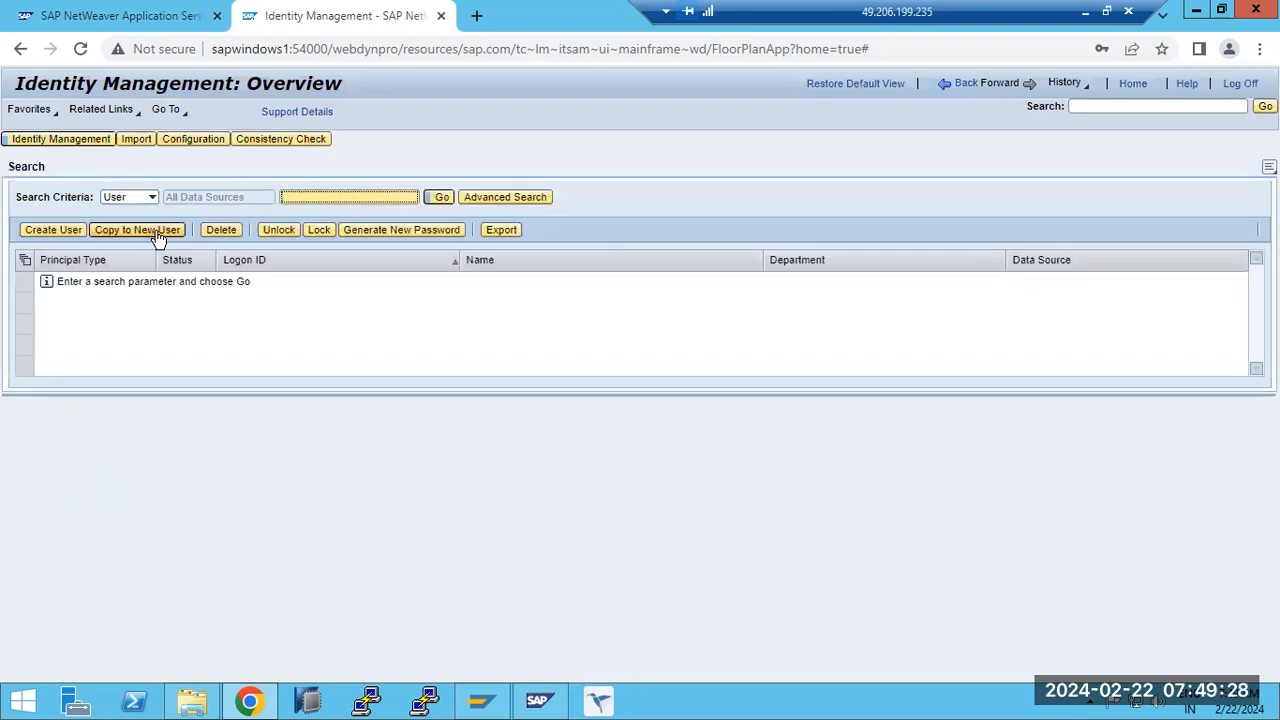
key("ctrl+shift+Tab")
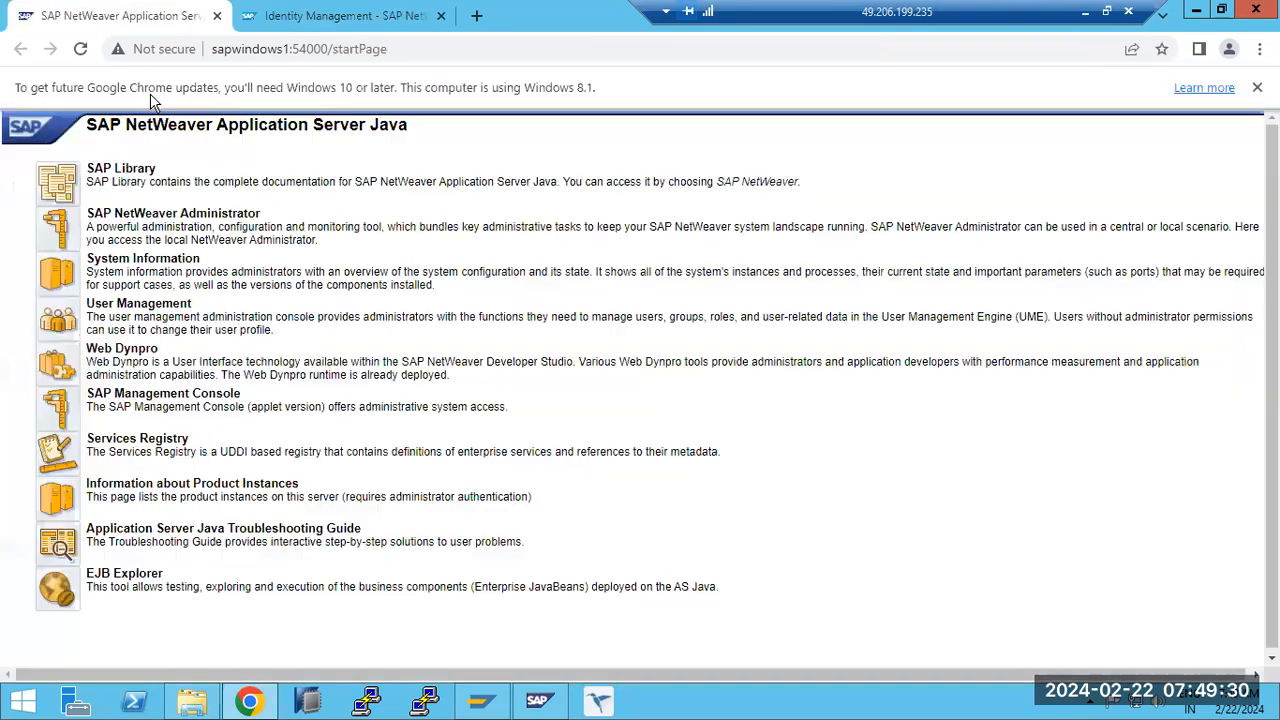
left_click(279, 17)
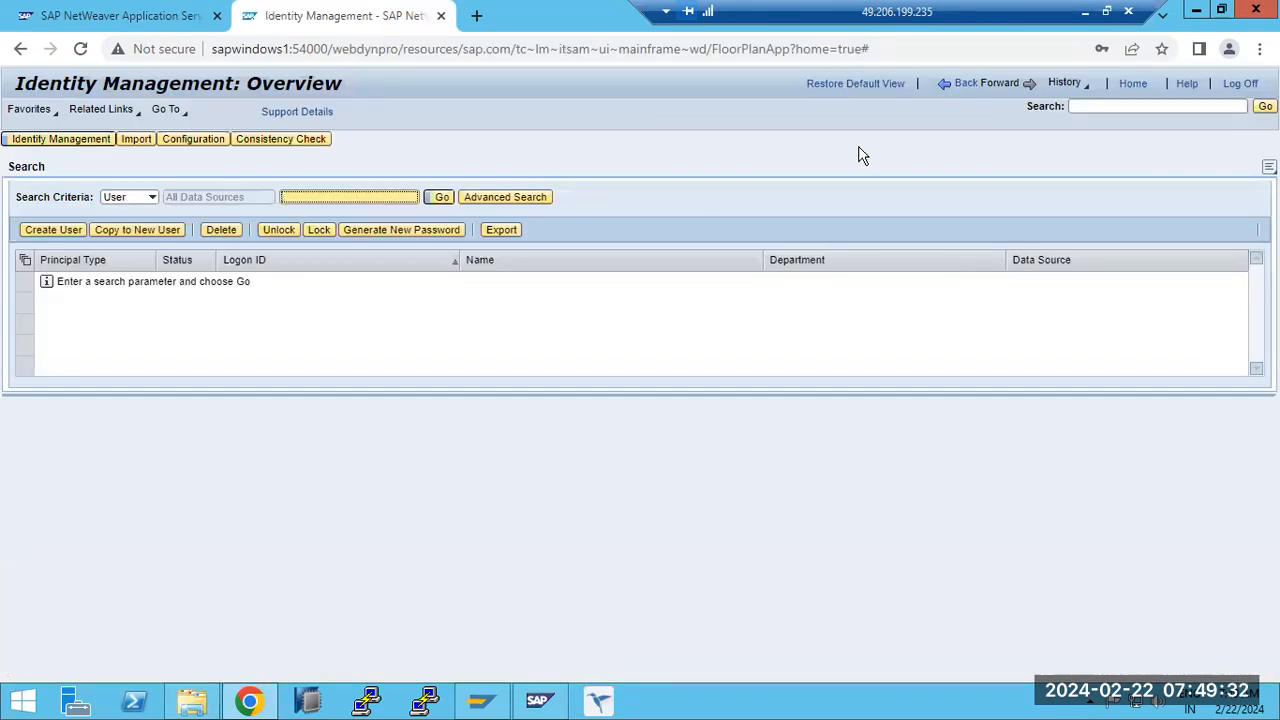
left_click(997, 91)
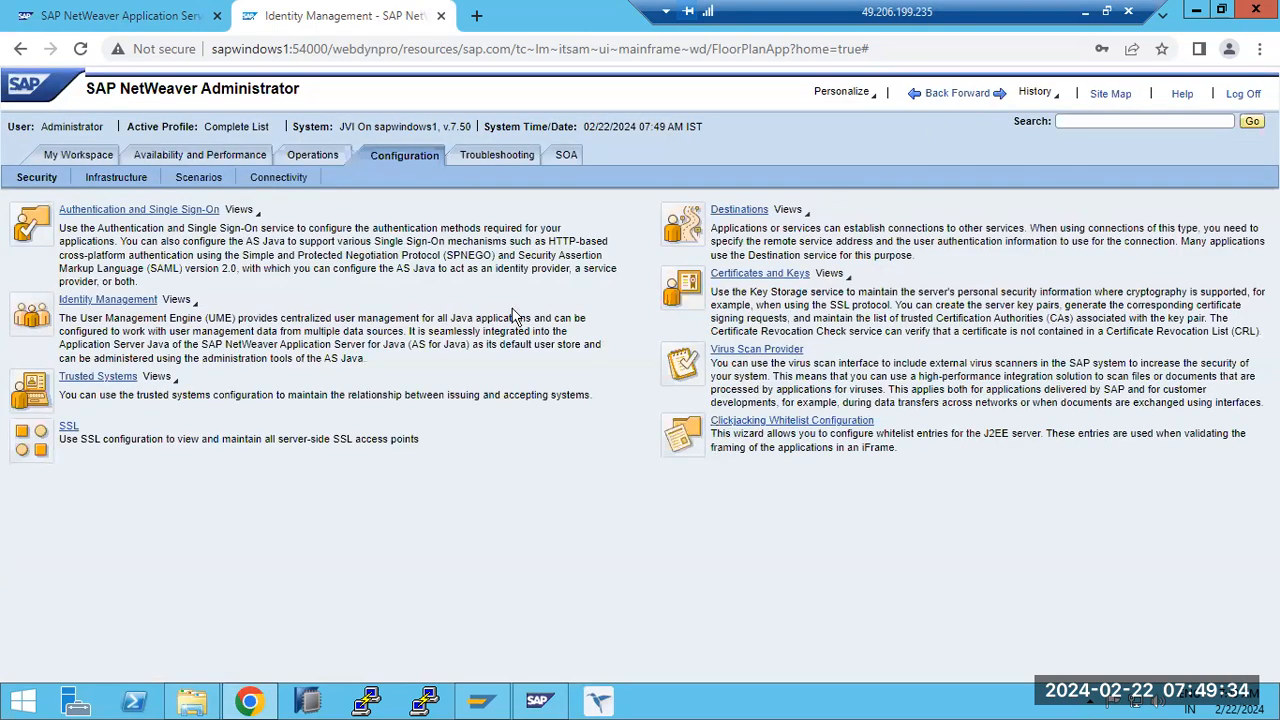
left_click(80, 381)
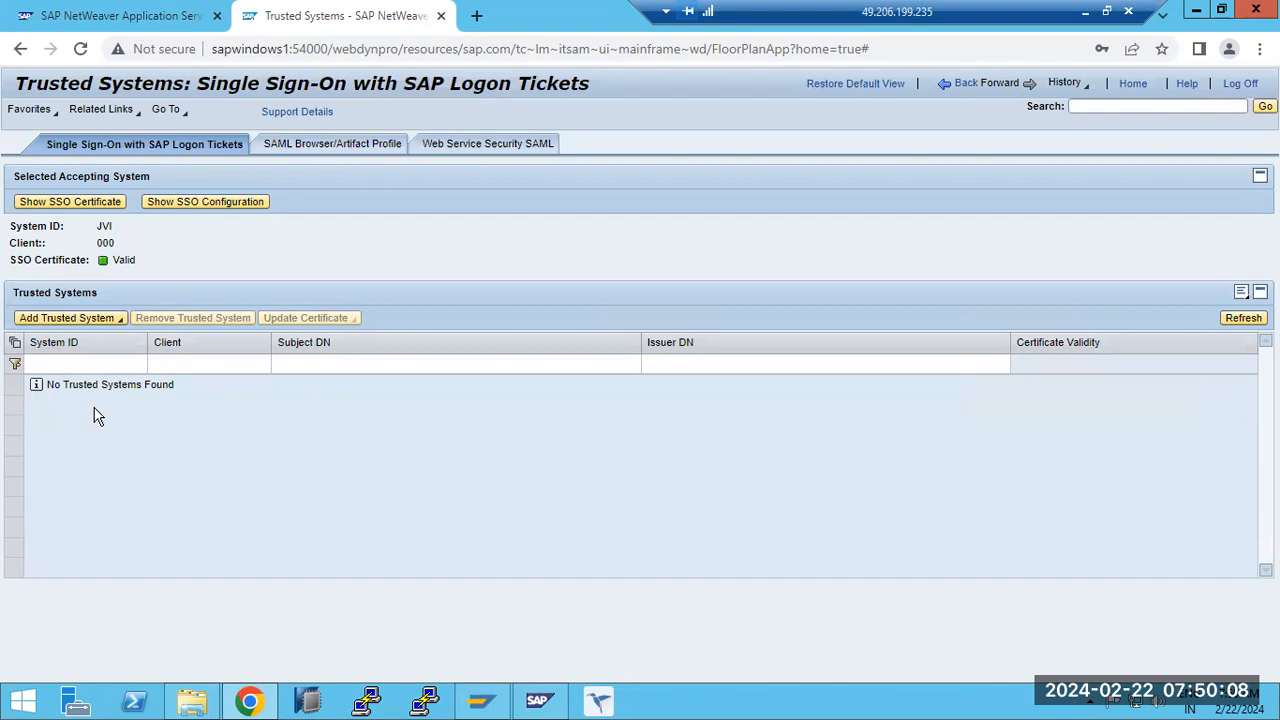
- Switch to SAP Logon and open the logon screen of the ECC production system, ECP
left_click(481, 700)
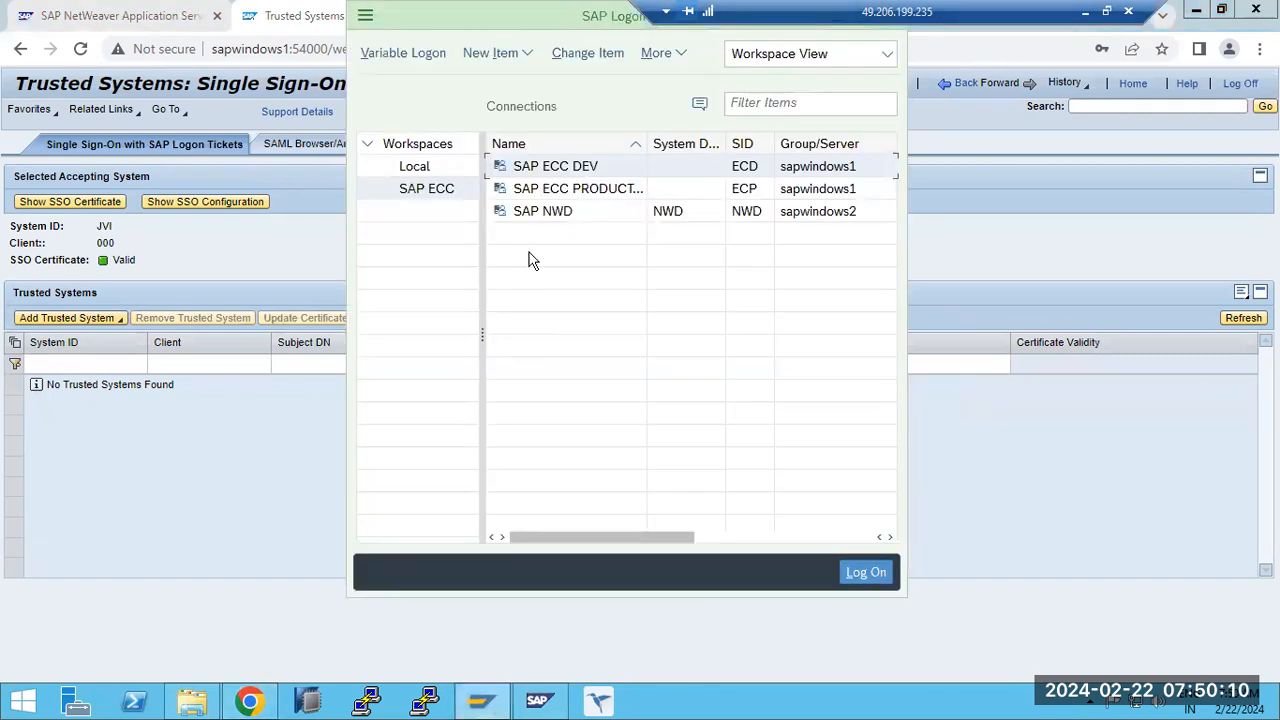
left_click(561, 195)
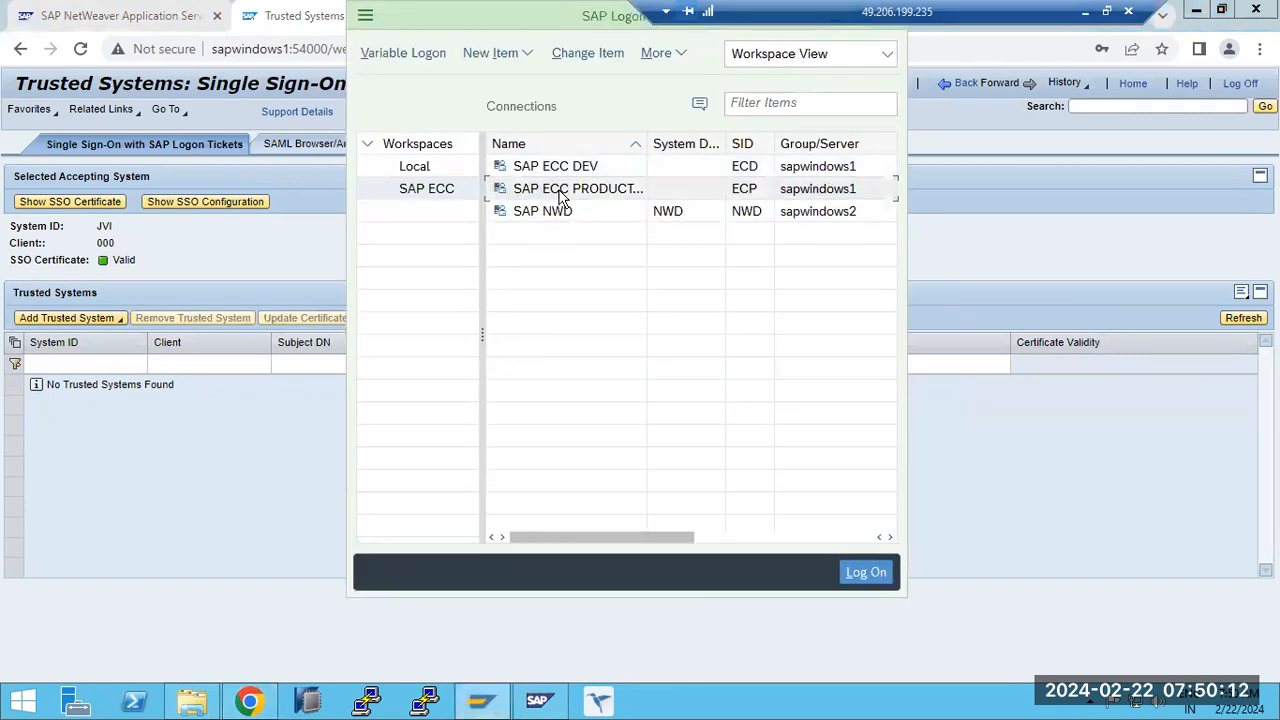
double_click(561, 195)
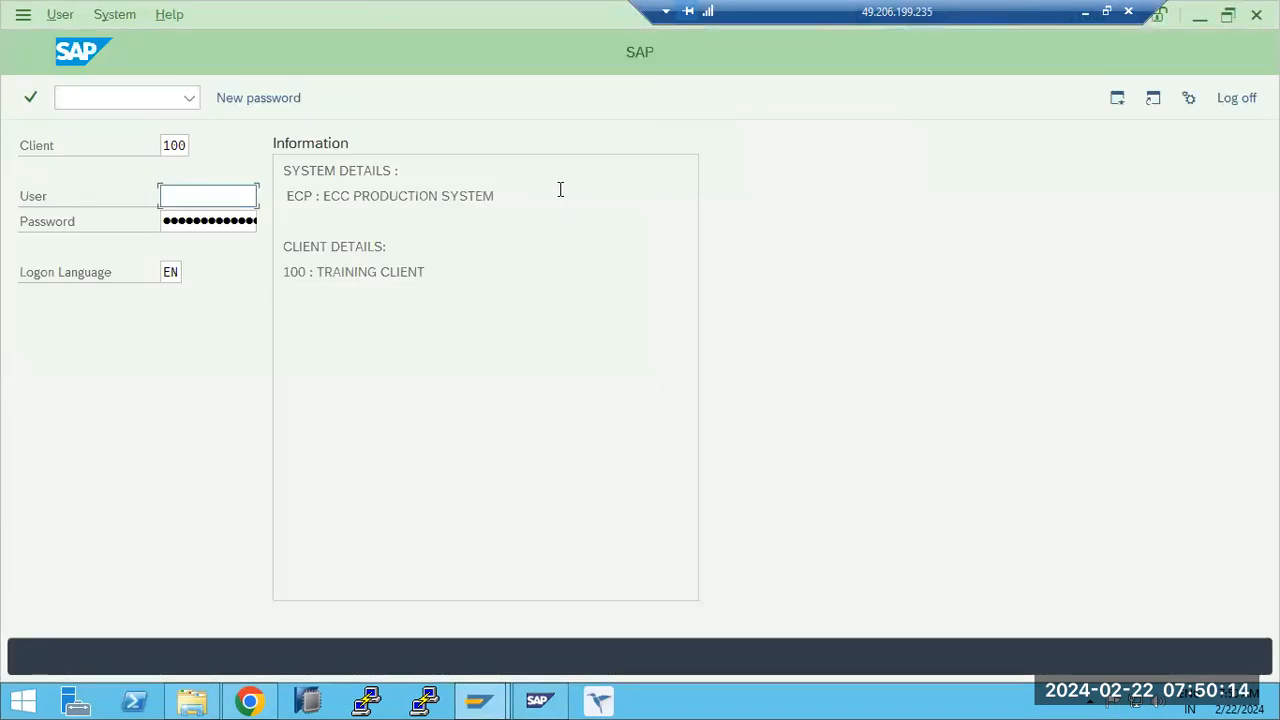
- Log on to client 100 of the ECC production system as user basis with the account password
type("basis")
key("Tab")
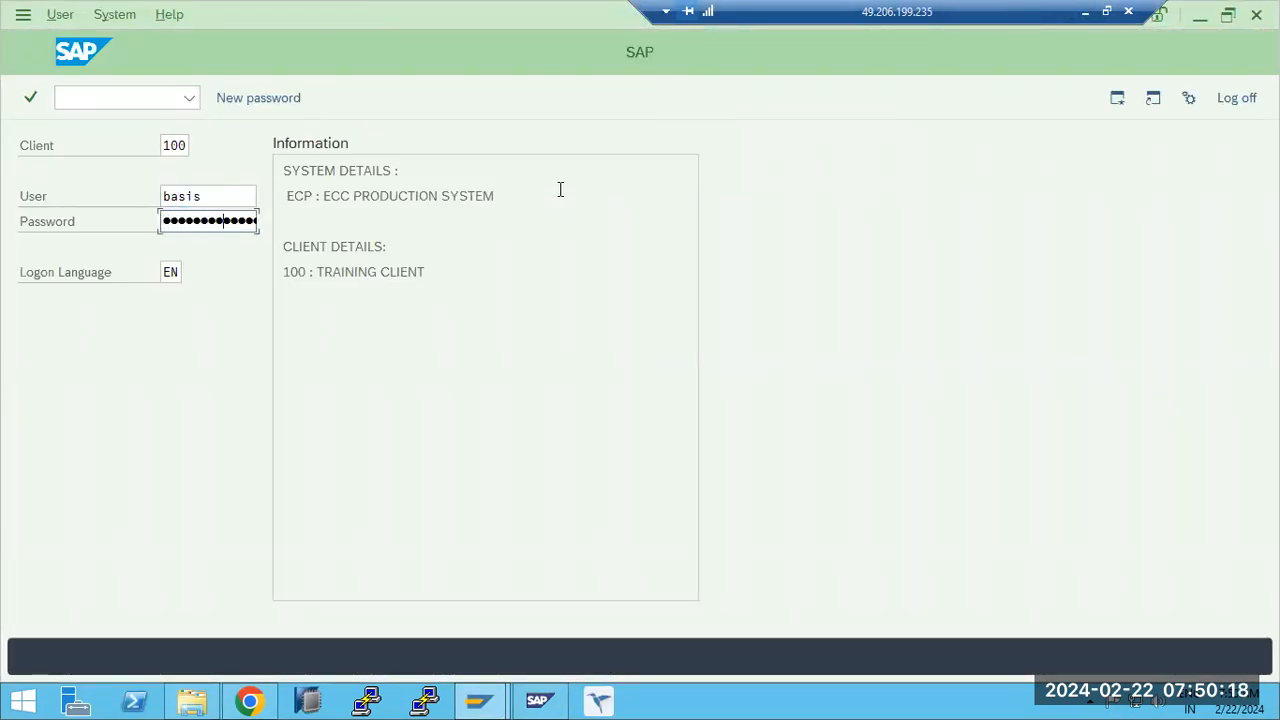
key("Return")
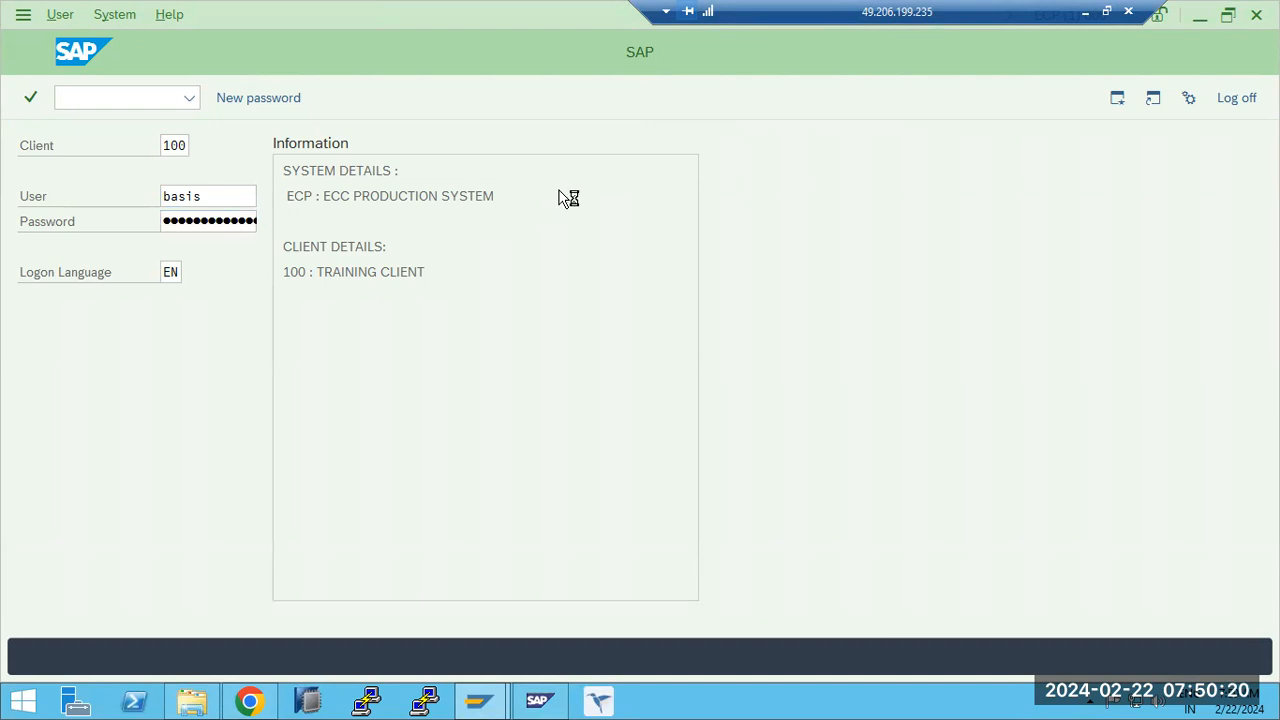
- Open the Trust Manager for Single Sign-On with Logon Ticket, show the System PSE's own certificate CN=ECP, and turn on change mode
type("strustsso2")
key("Return")
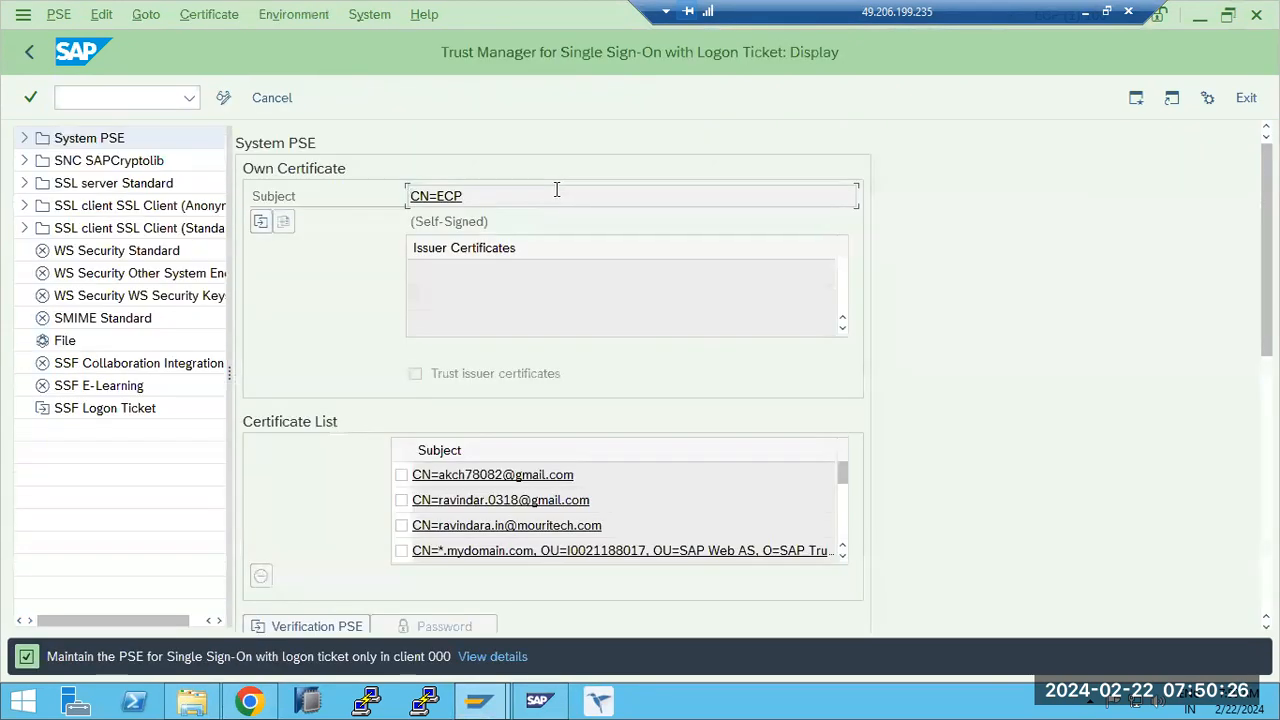
double_click(69, 144)
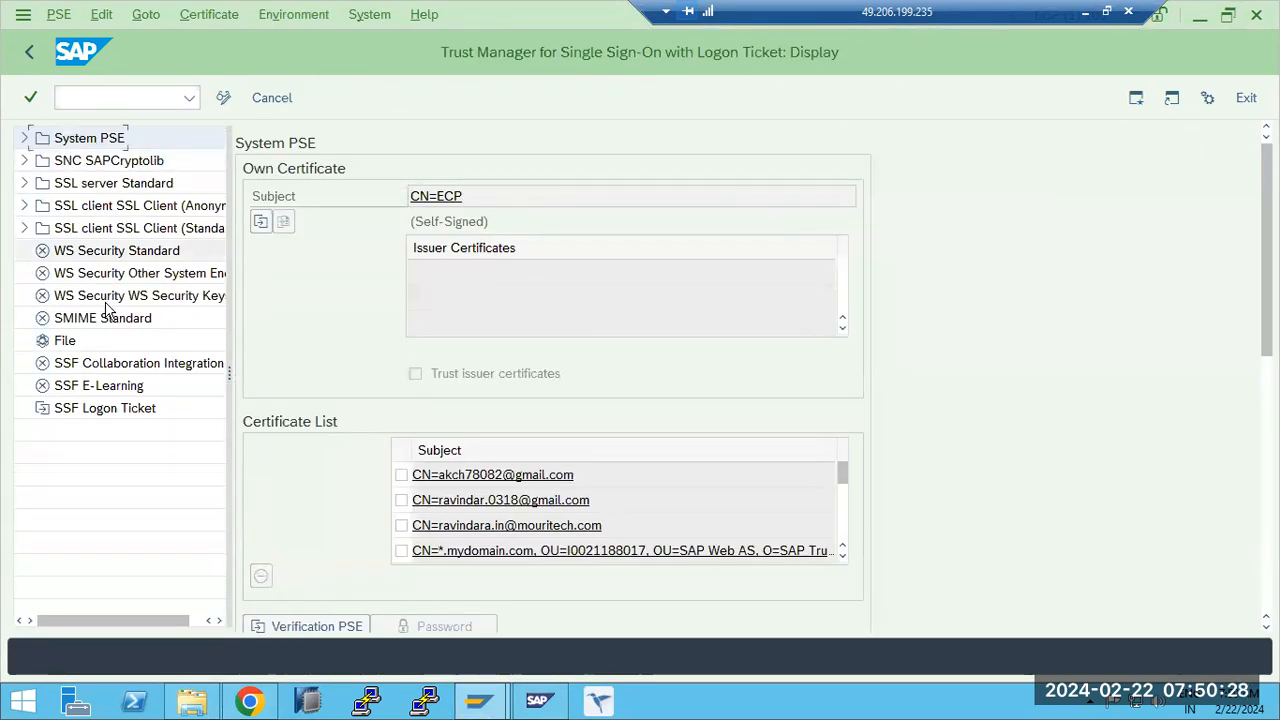
left_click(445, 193)
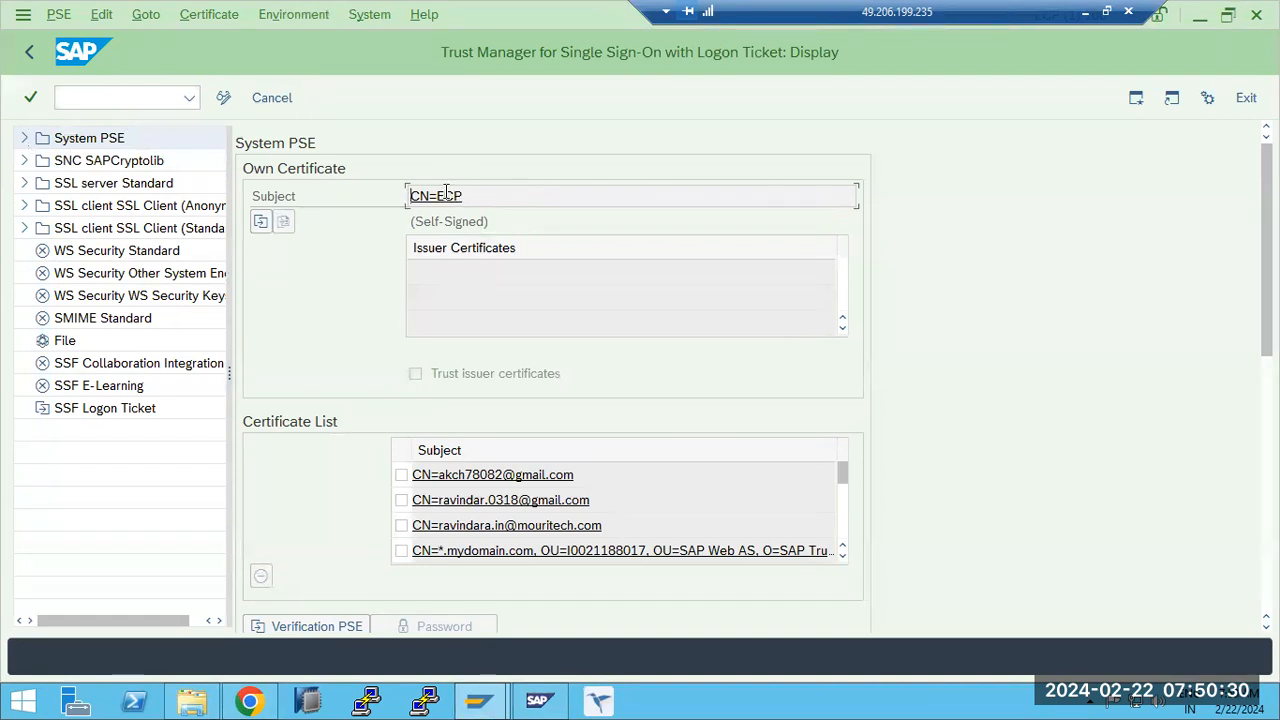
left_click(224, 99)
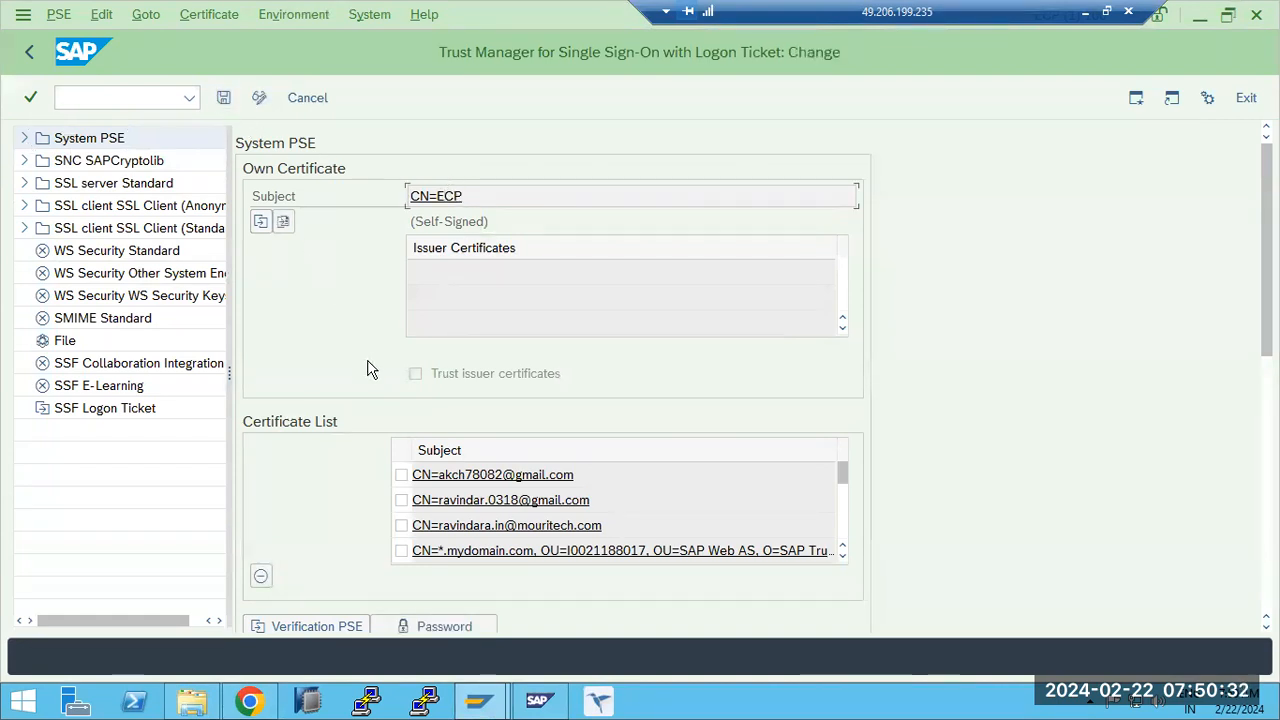
- Start exporting the CN=ECP certificate to a file and choose the Base64 format
scroll(1128, 483, "down", 1)
scroll(1251, 523, "down", 4)
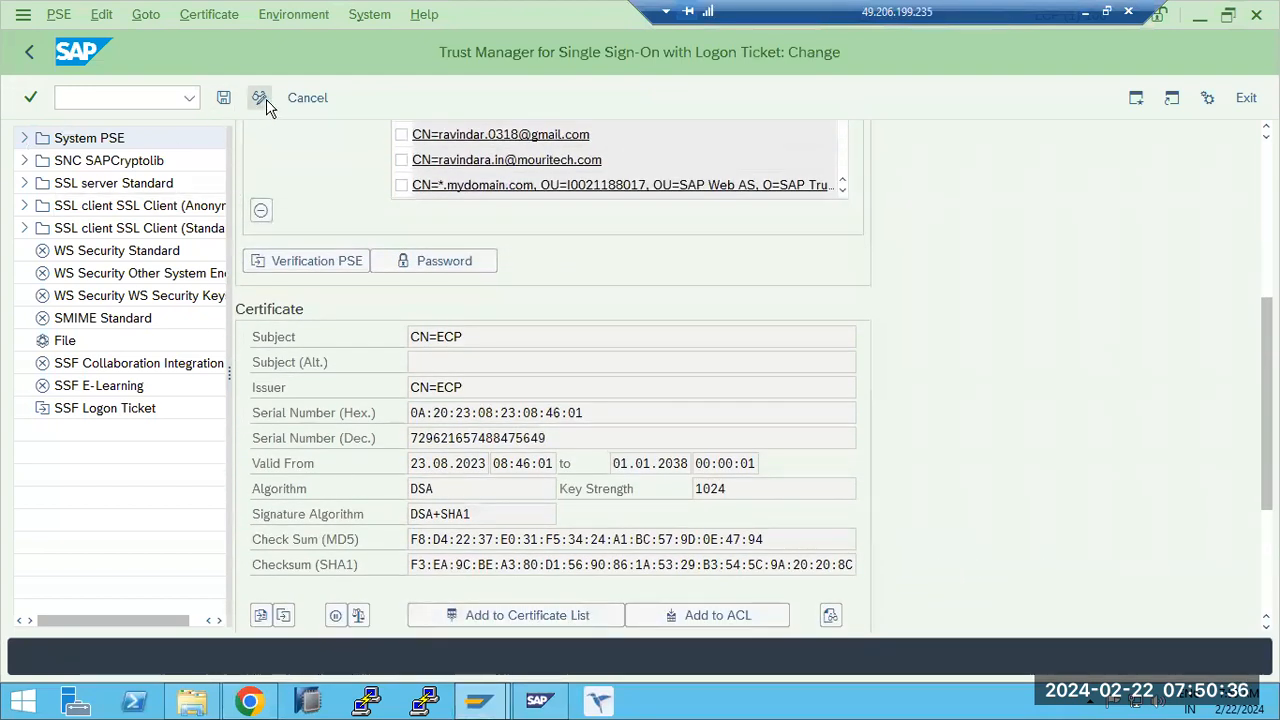
left_click(284, 616)
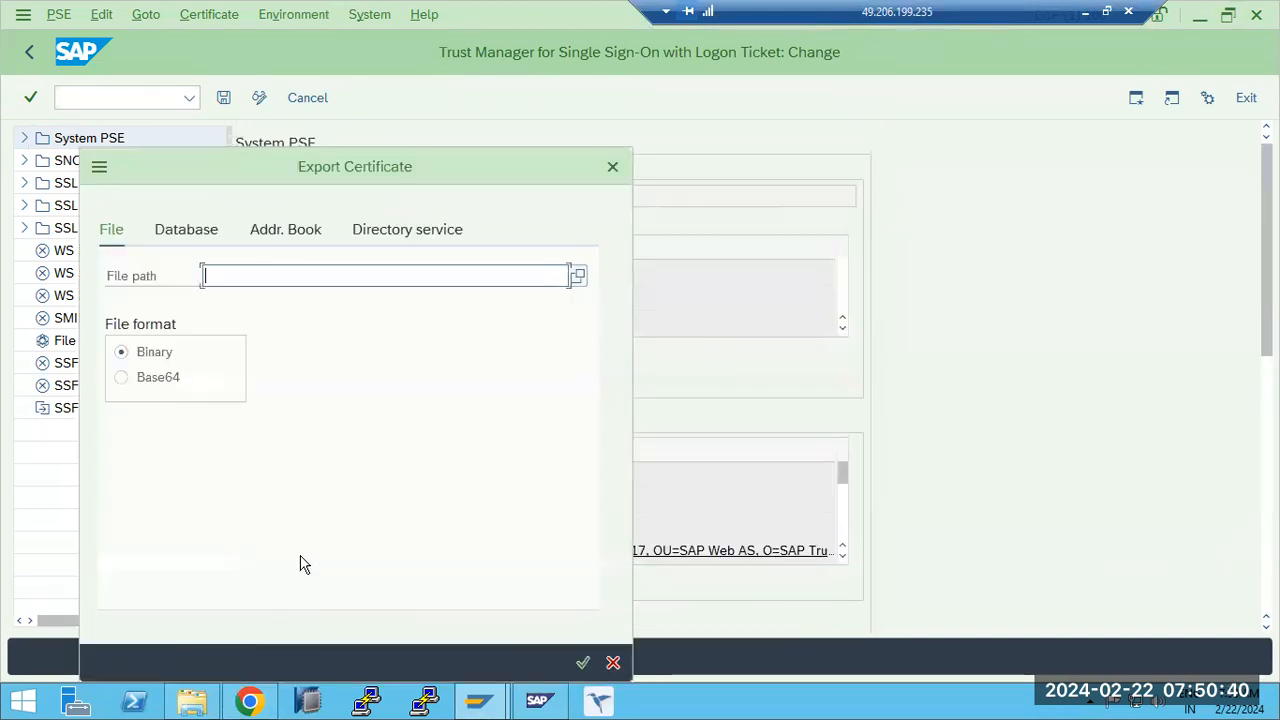
left_click(176, 382)
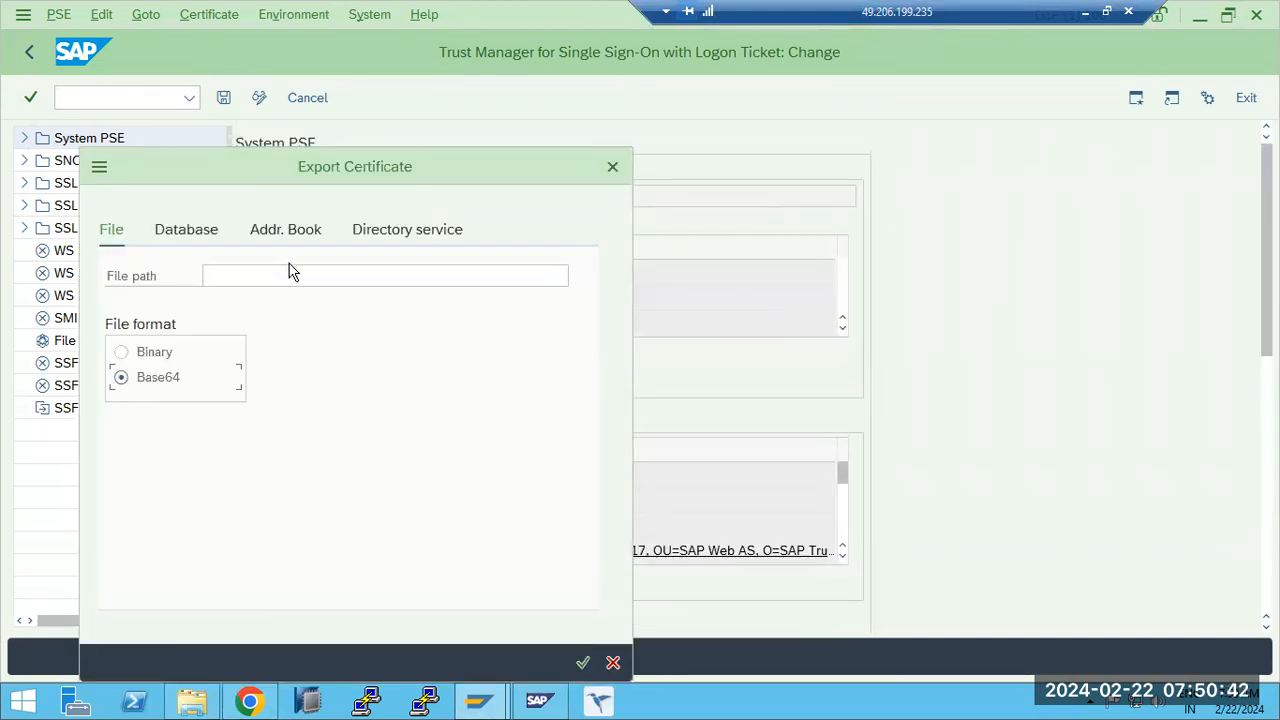
- Save the exported certificate as ecp.crt in the Downloads folder and allow SAP GUI to create the file
left_click(578, 276)
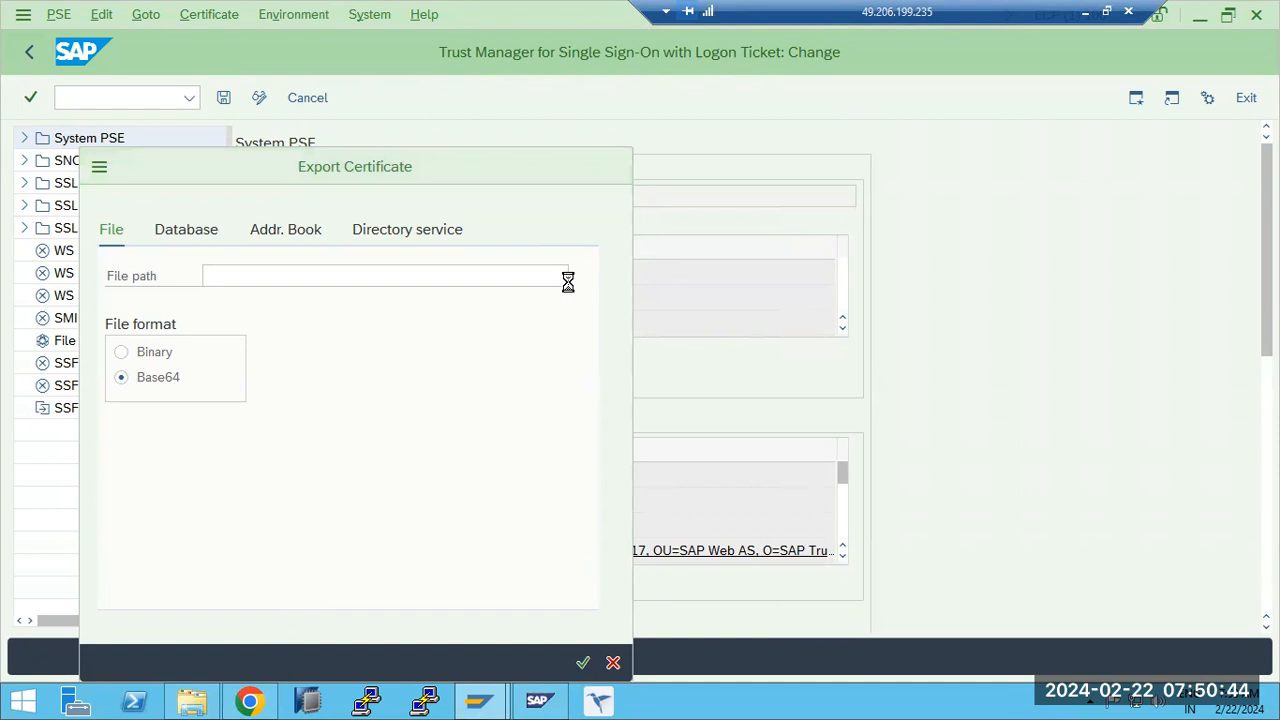
left_click(170, 397)
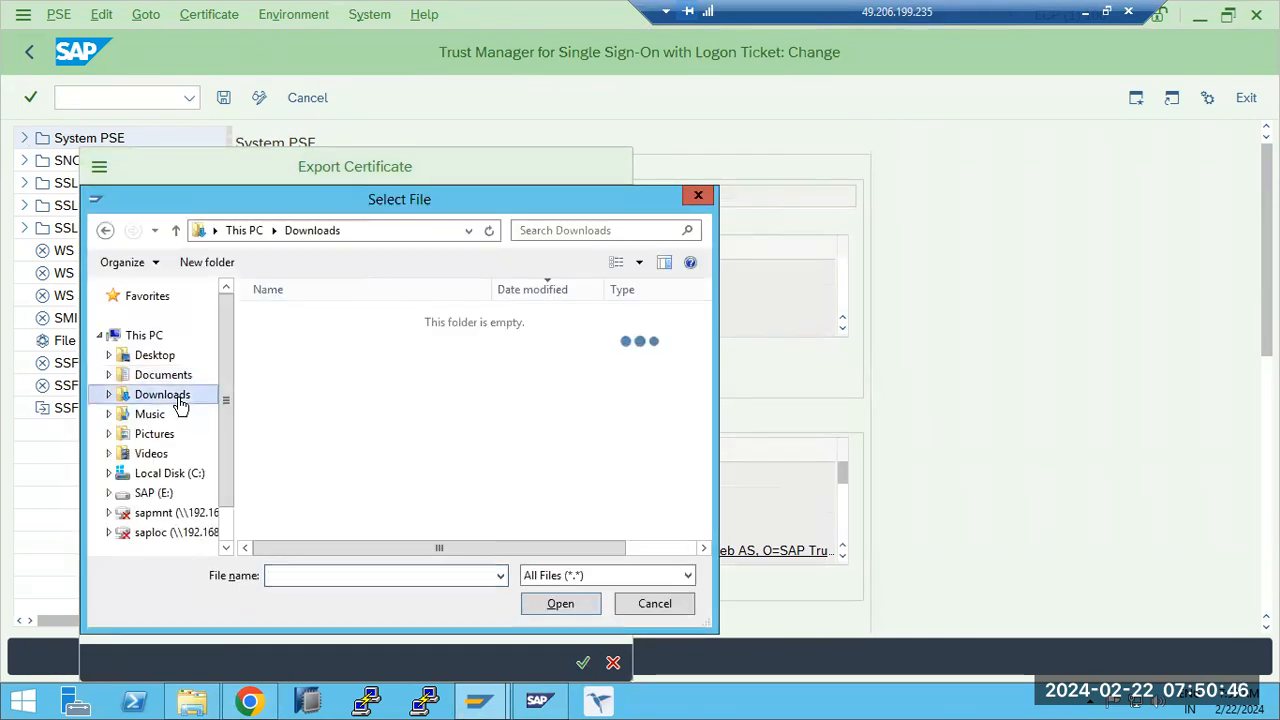
left_click(279, 578)
type("ecp")
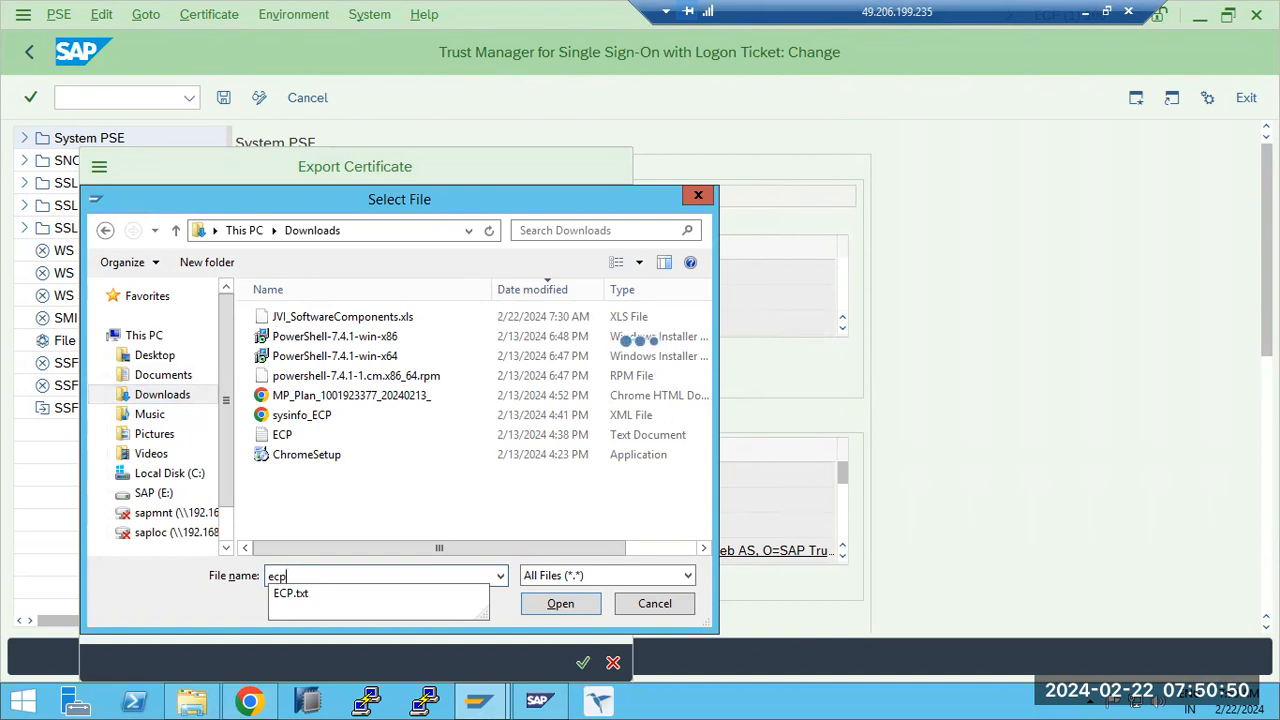
type(".ct")
key("BackSpace")
type("rt")
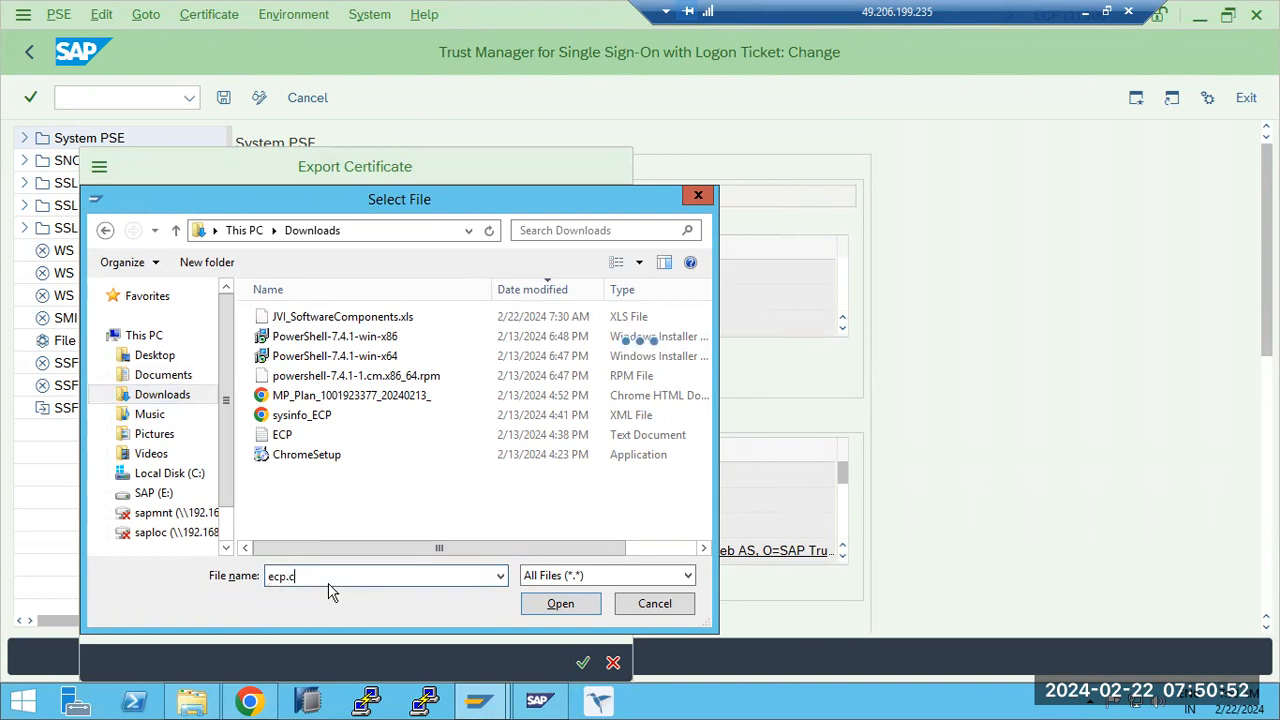
left_click(556, 607)
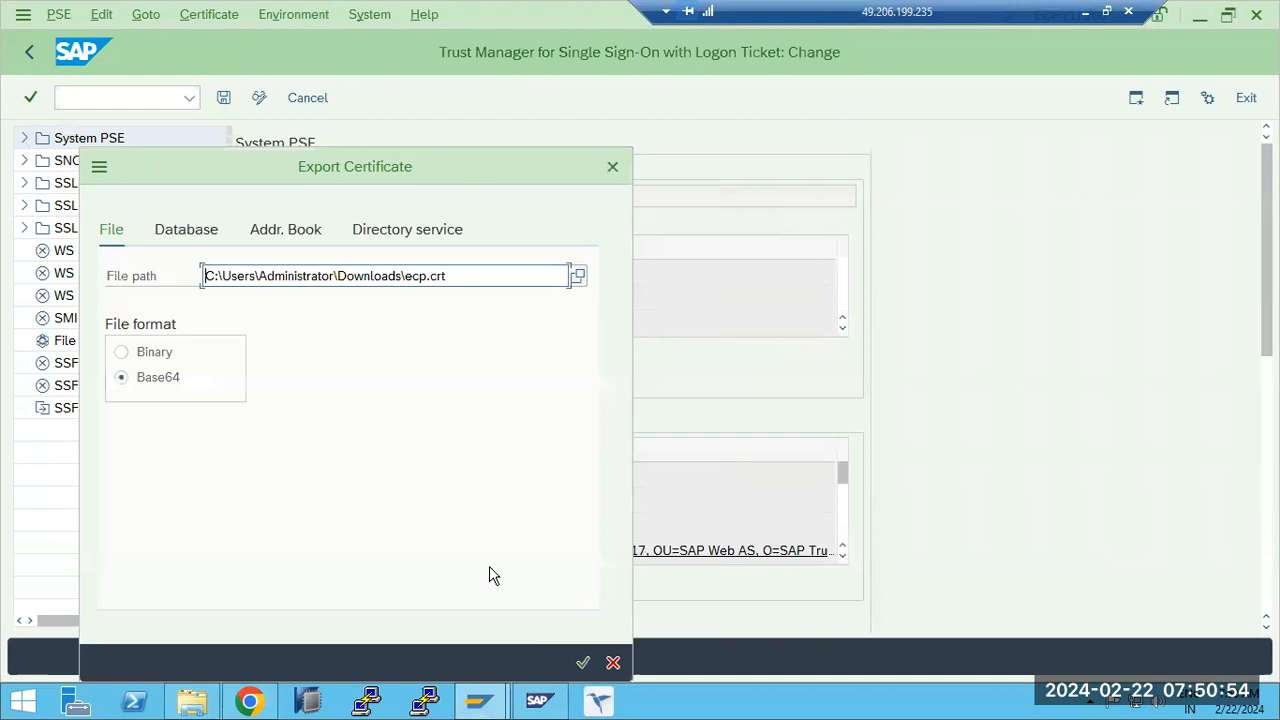
left_click(583, 664)
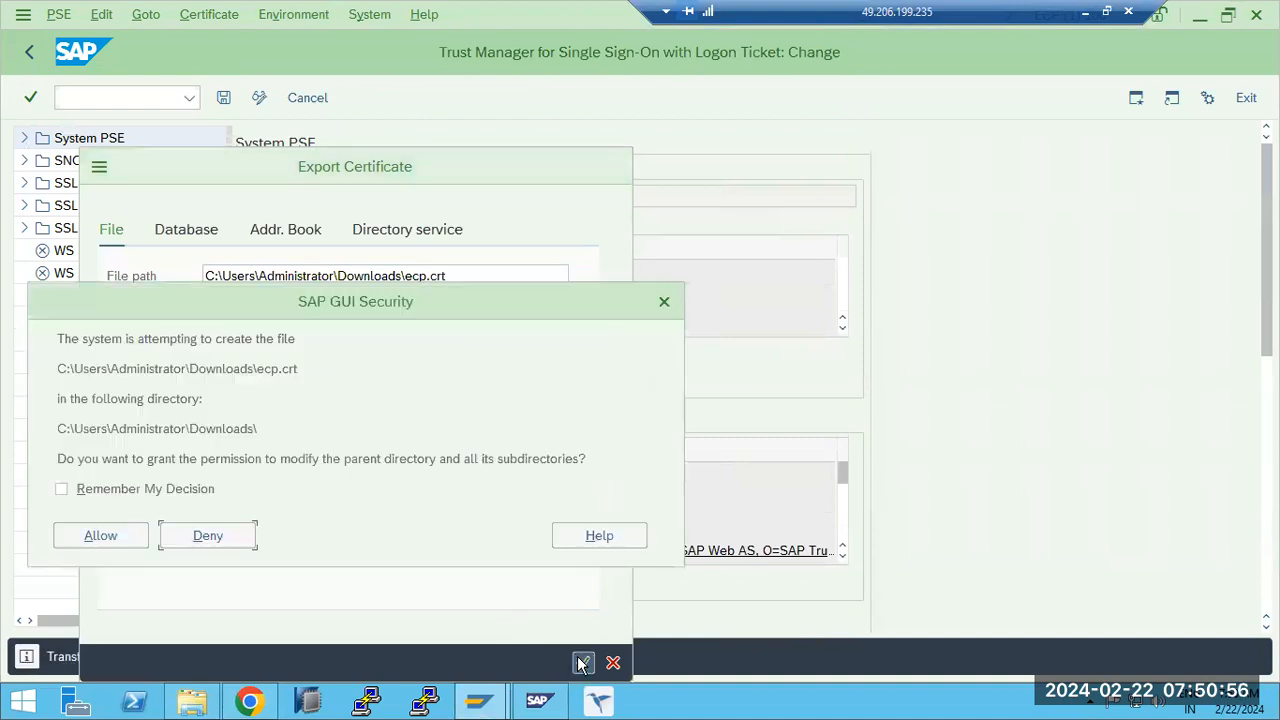
left_click(98, 540)
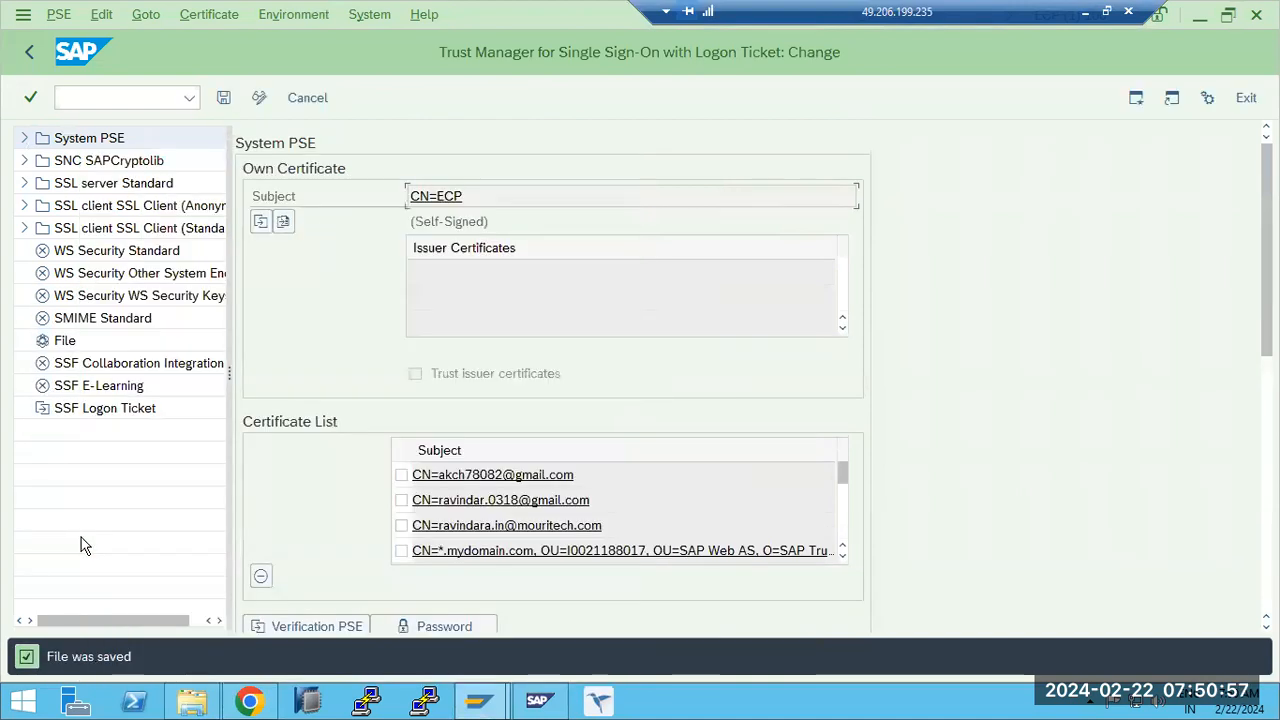
- Switch to Chrome, start adding a trusted system by manual certificate upload, and choose ecp.crt as the certificate file
left_click(249, 700)
left_click(42, 318)
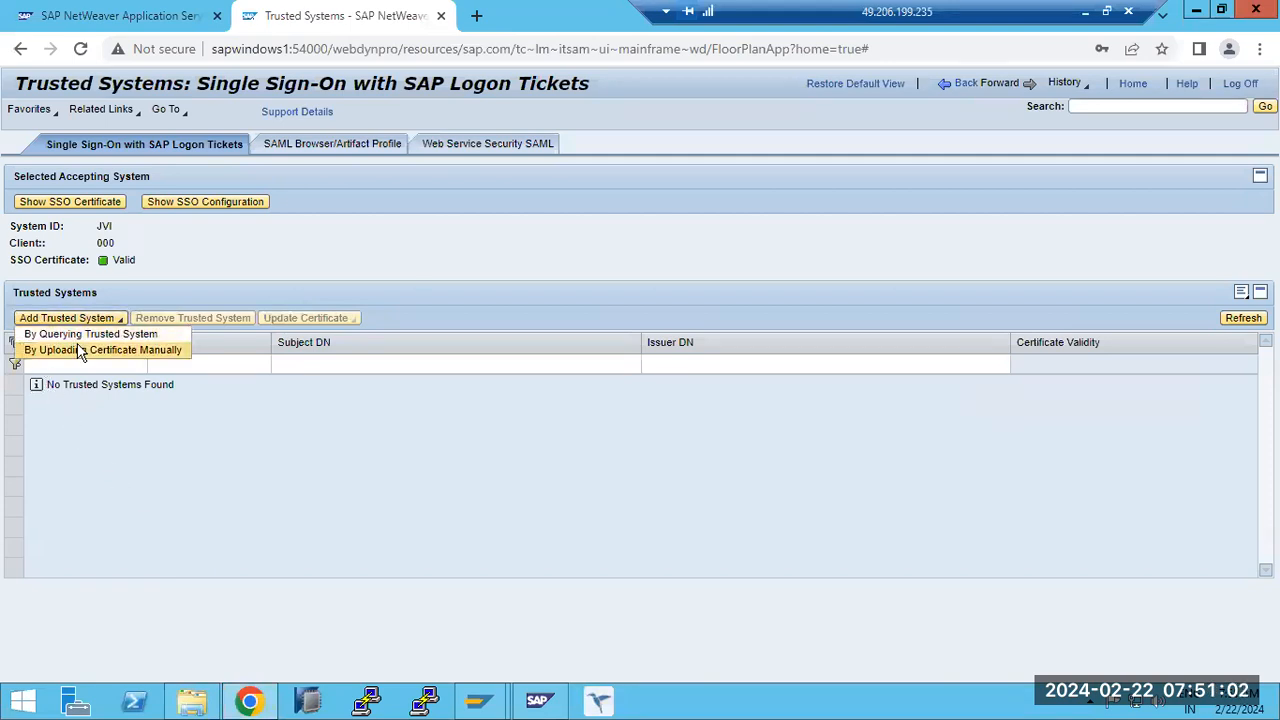
left_click(85, 350)
left_click(143, 364)
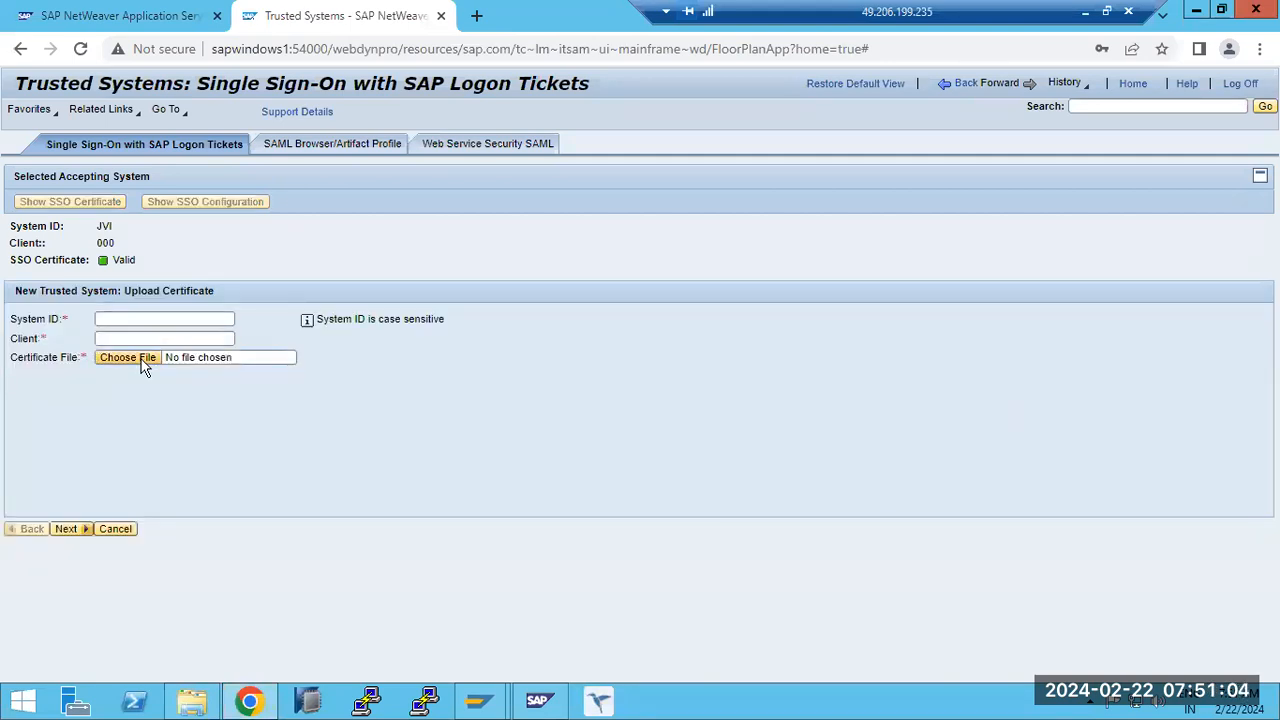
double_click(201, 132)
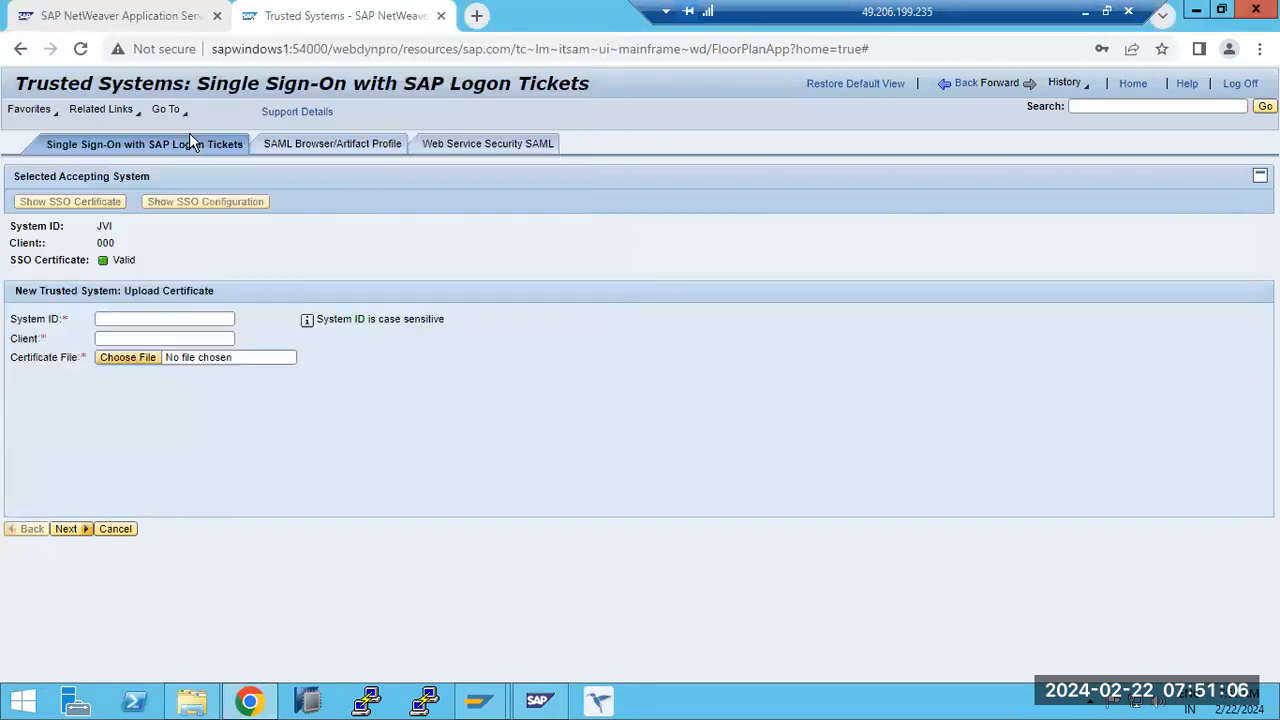
- Set the new trusted system's ID to ECP and its client to 100, and complete the wizard
left_click(119, 317)
type("ECp")
key("Tab")
type("100")
double_click(125, 317)
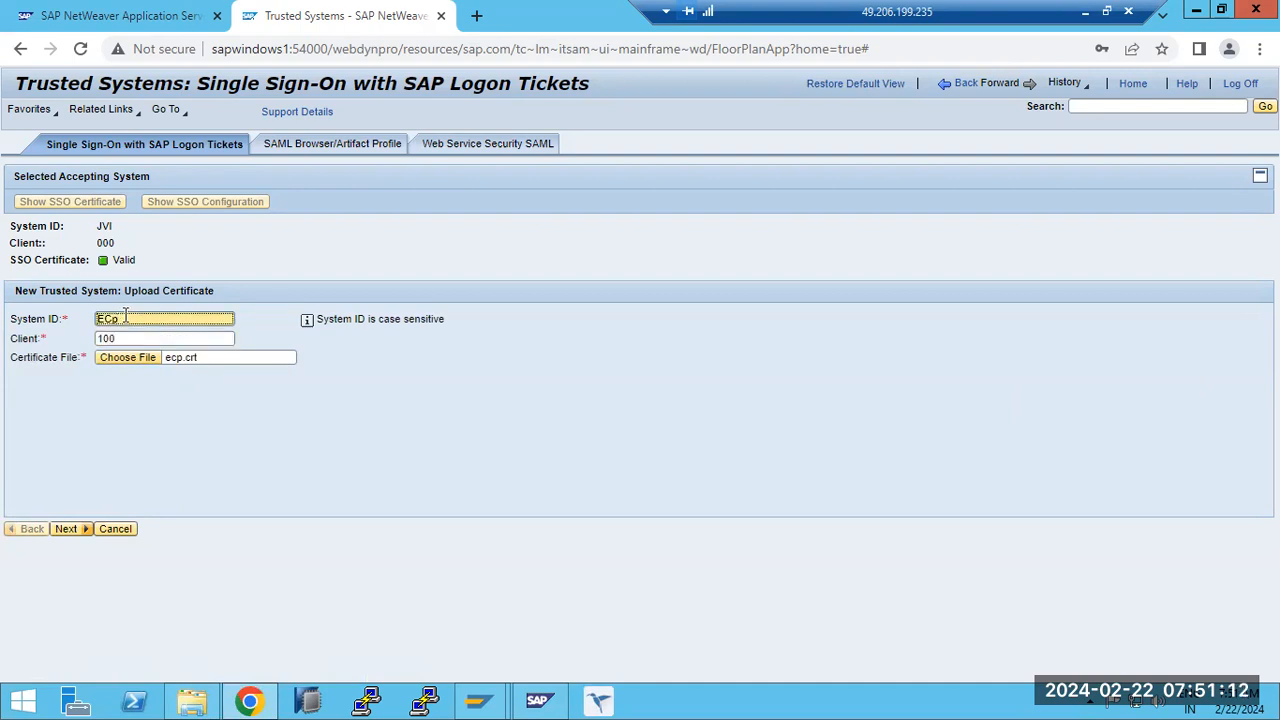
left_click(68, 529)
left_click(67, 539)
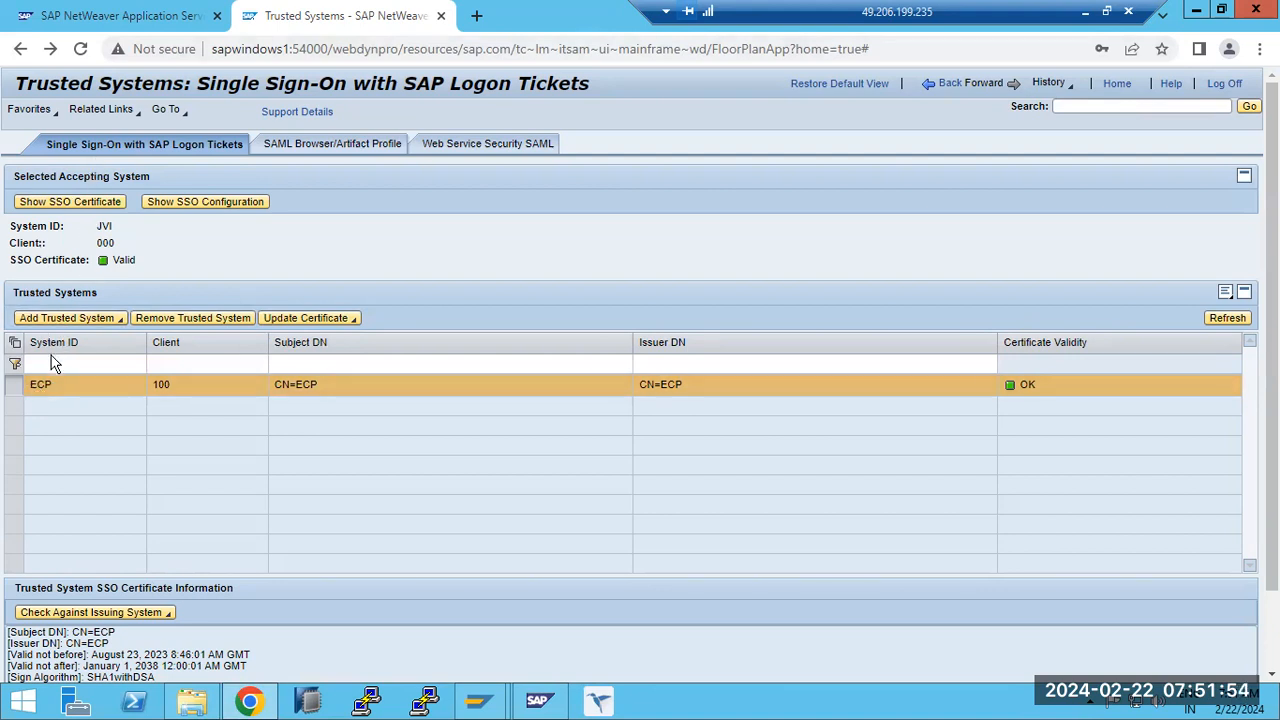
- Select the ECP trusted system, return to the Security configuration overview, and reopen Trusted Systems
double_click(50, 386)
left_click(950, 84)
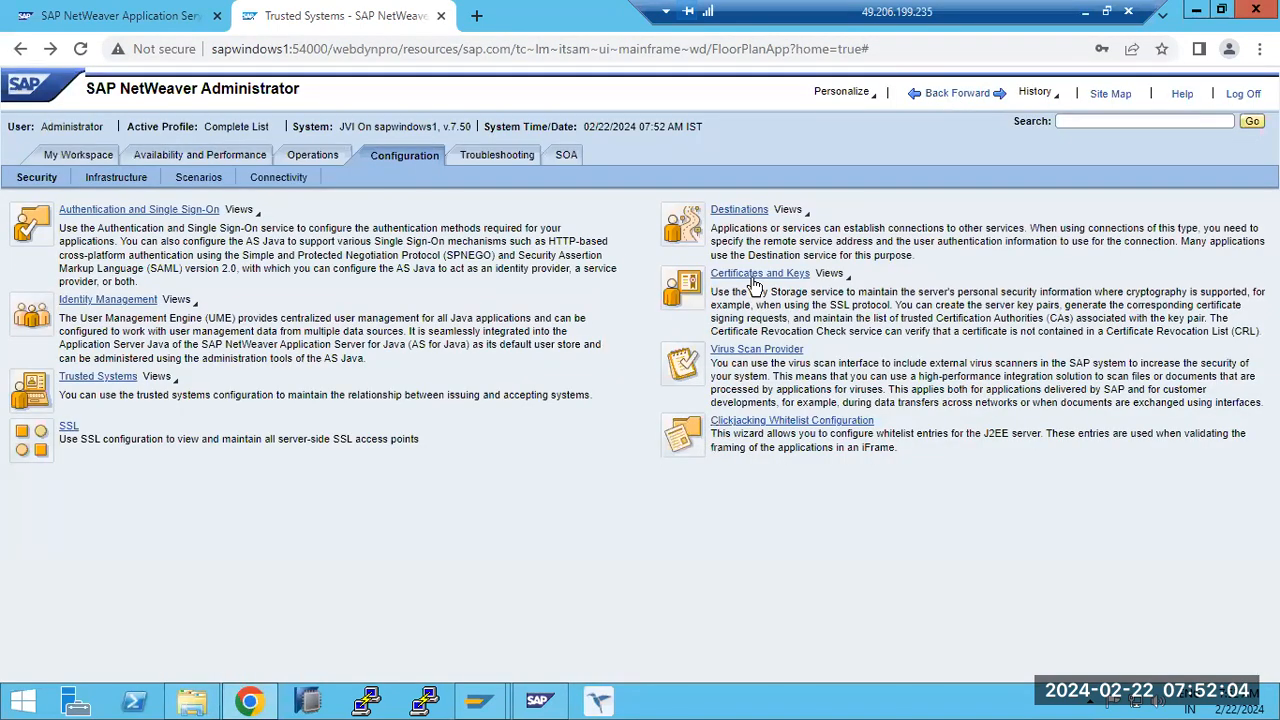
left_click(87, 378)
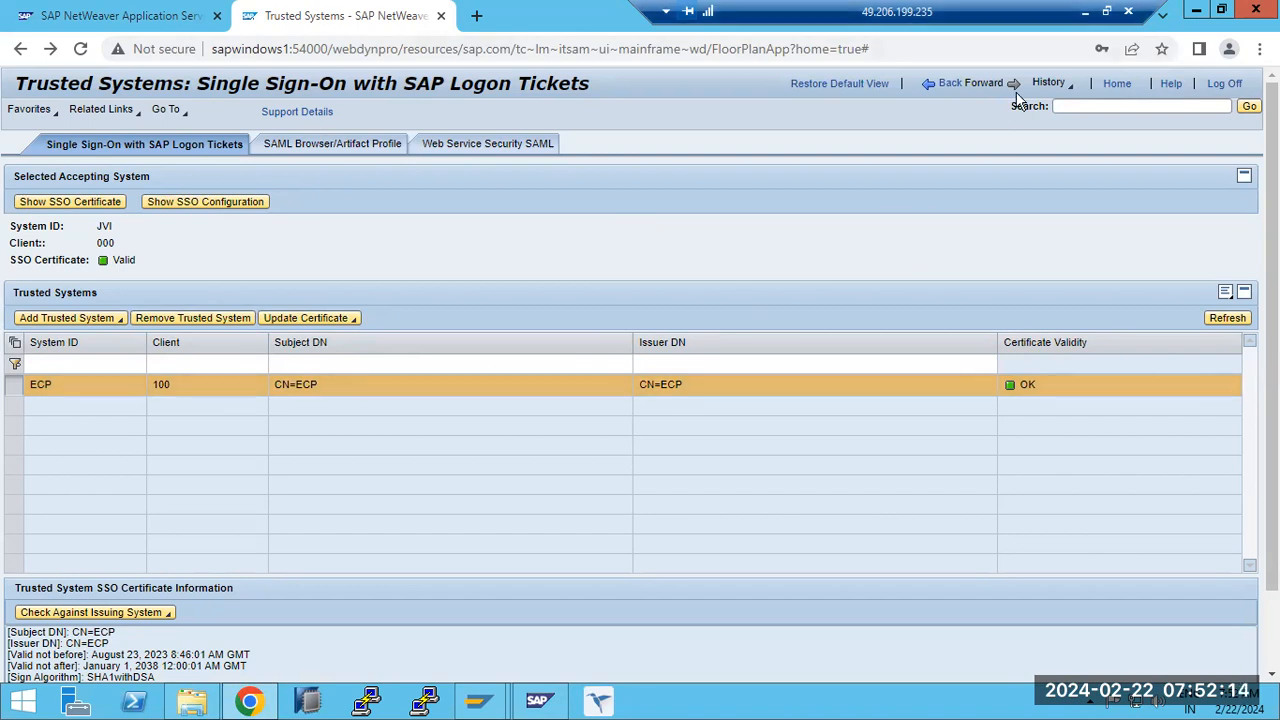
- Switch to Paint and draw a wide flat ellipse to the right of the notes, with a square below it
left_click(1085, 12)
left_click(522, 701)
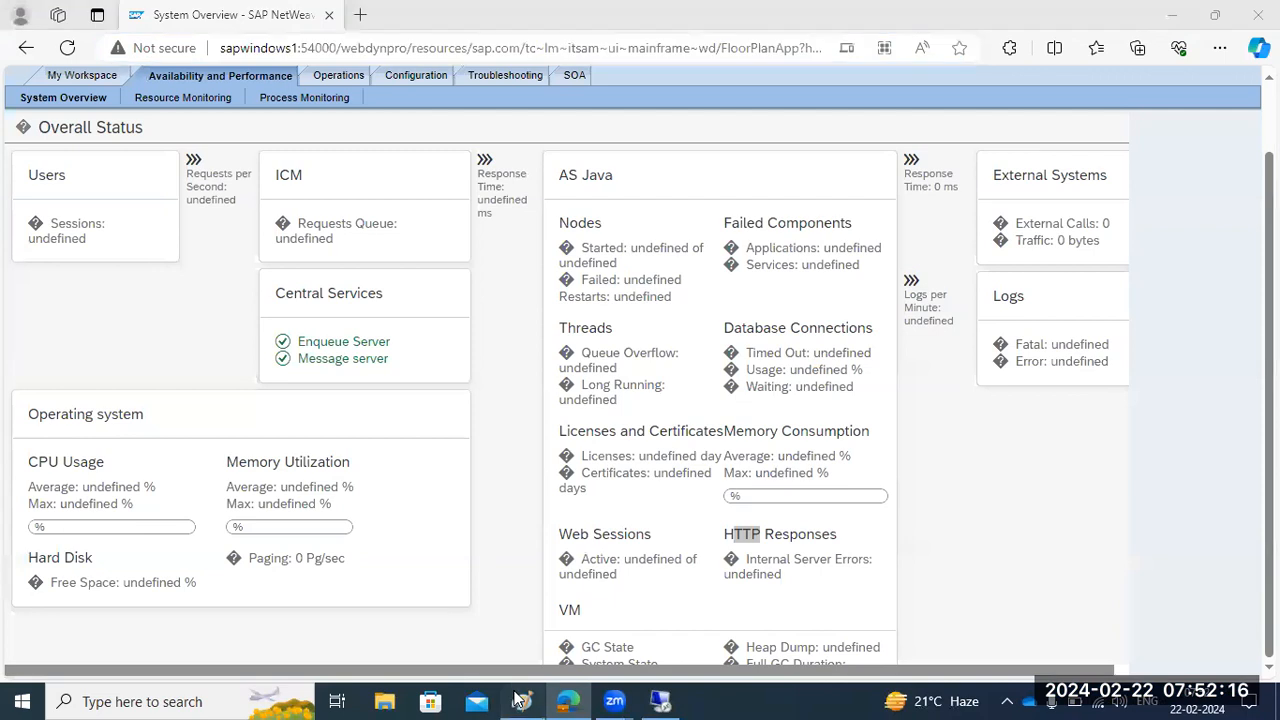
left_click(196, 541)
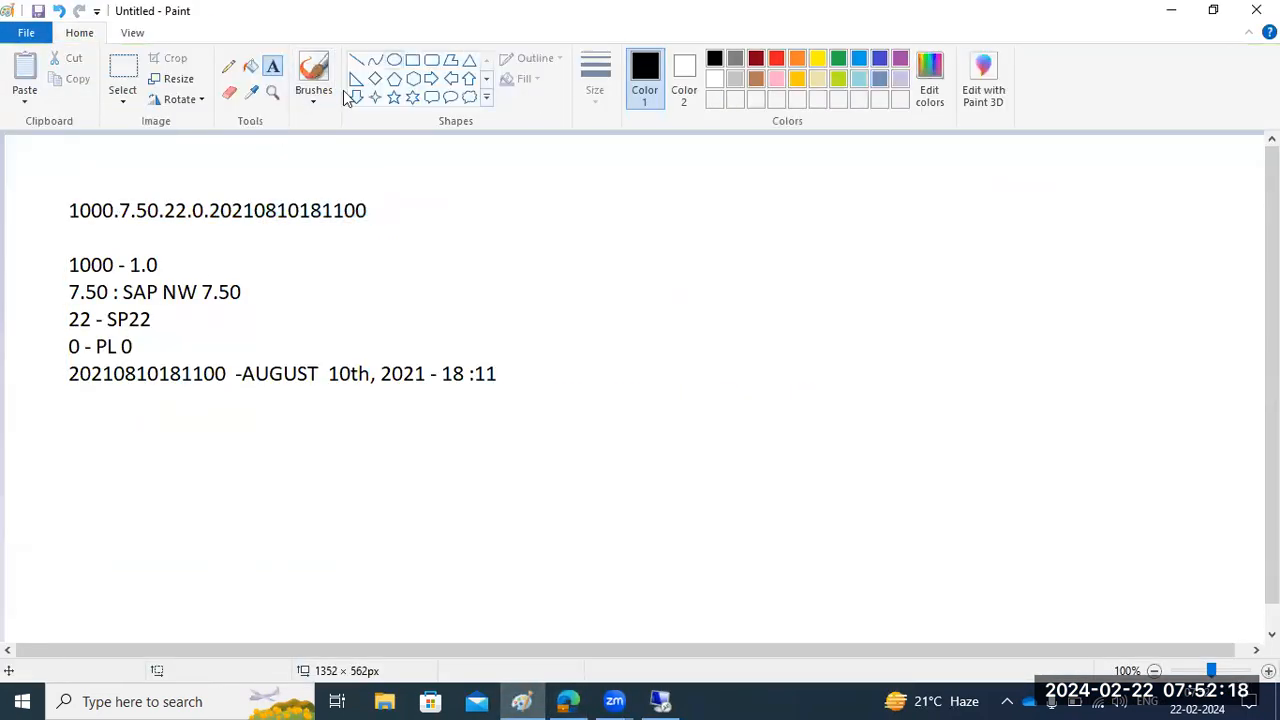
left_click(394, 59)
left_click_drag(843, 185, 1160, 196)
left_click(1134, 329)
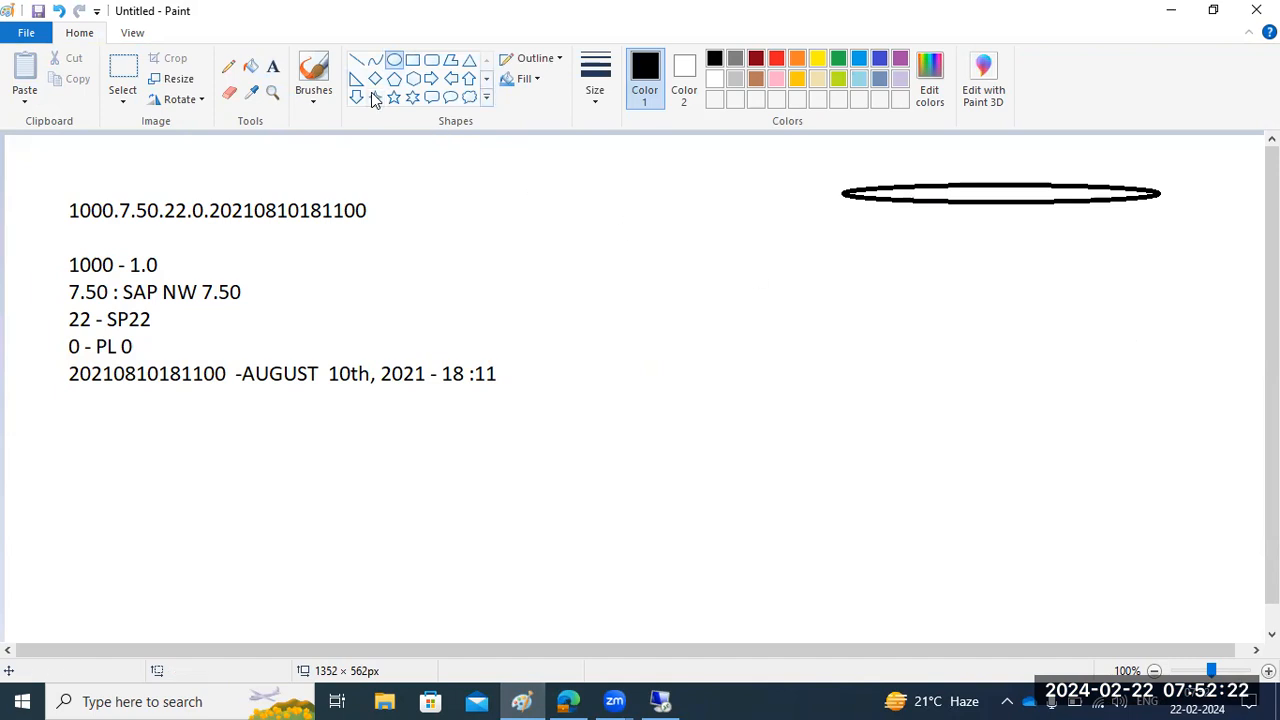
left_click(412, 59)
left_click_drag(790, 421, 925, 545)
left_click(954, 551)
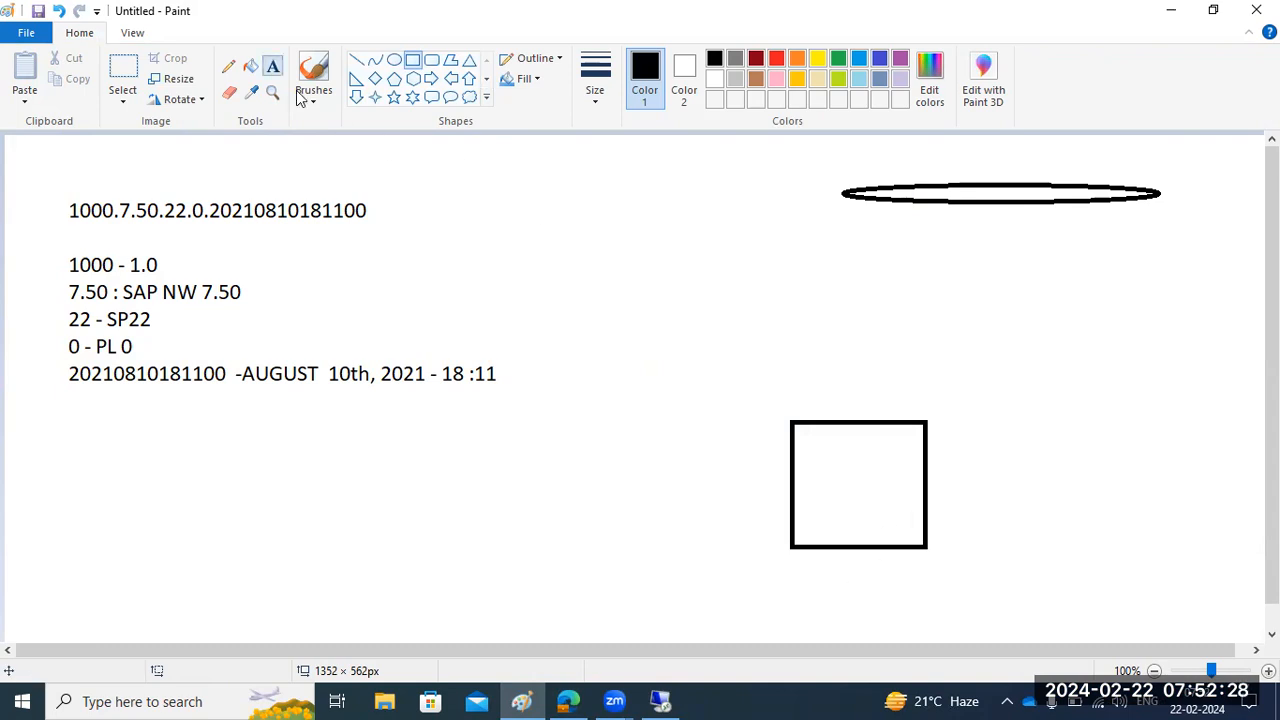
- Label the inside of the square with the text ECP
left_click(273, 66)
left_click(812, 478)
type("ECP")
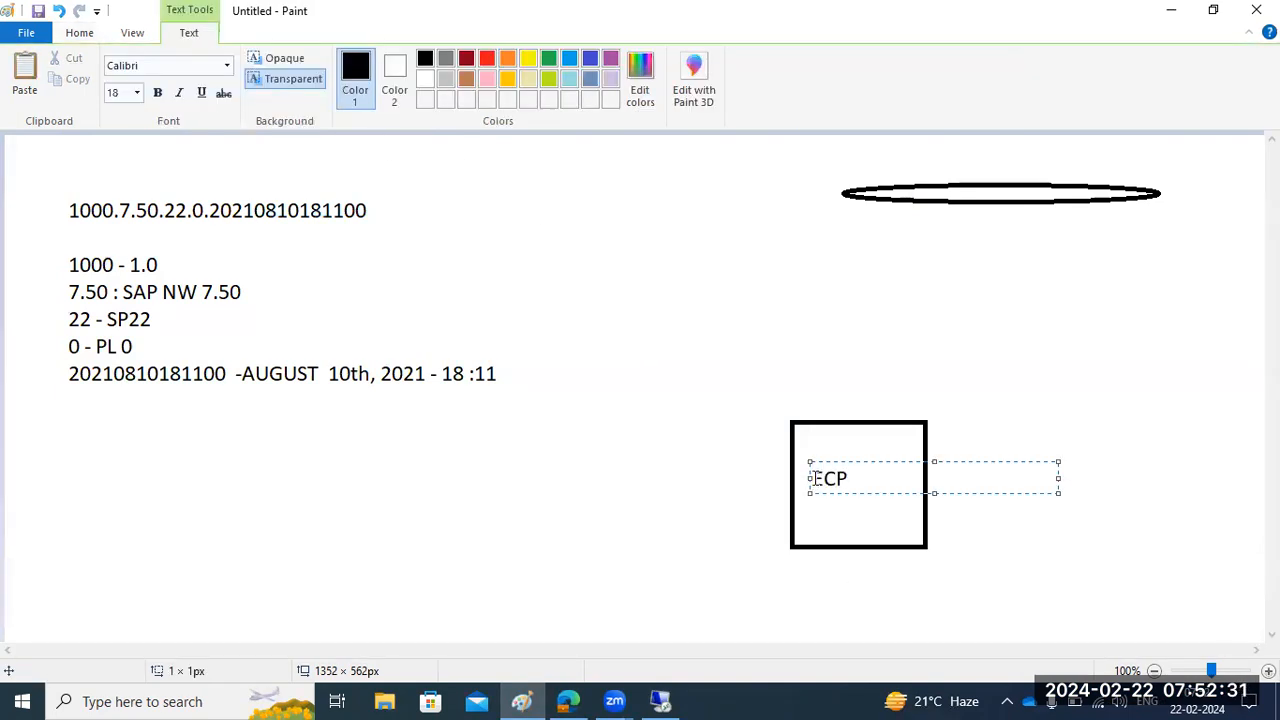
left_click(614, 397)
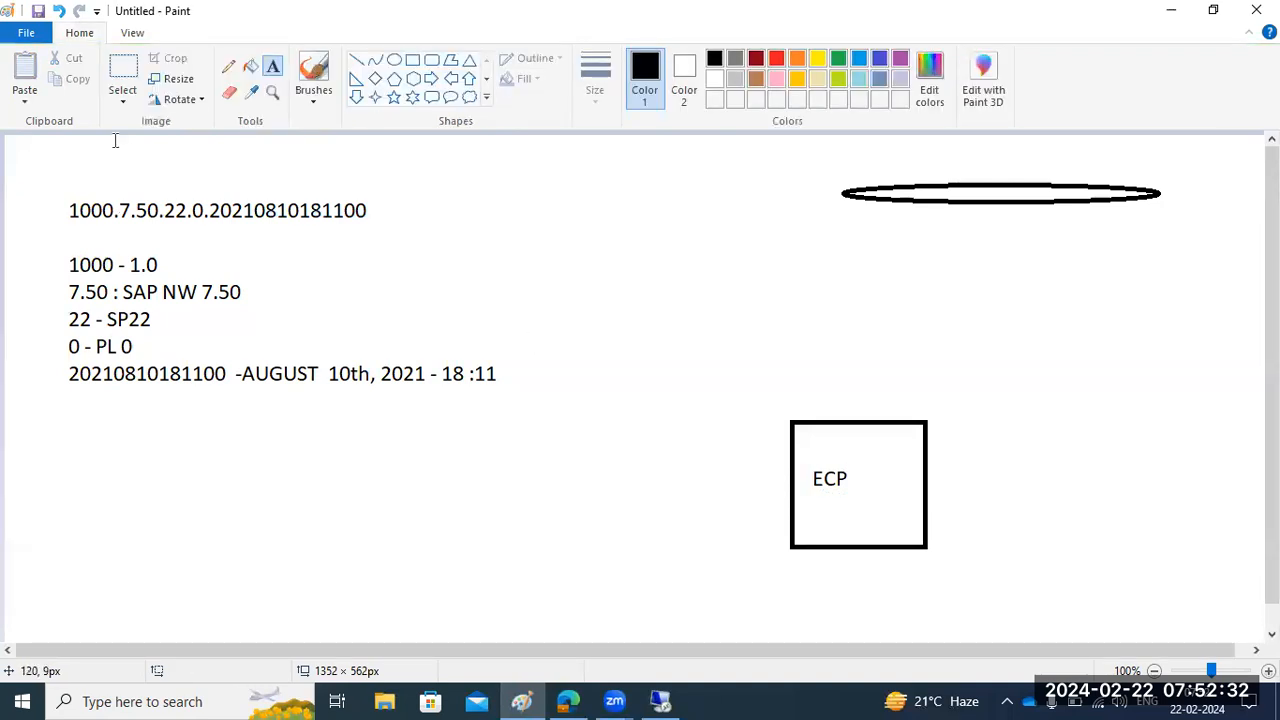
- Draw an arrow from the ellipse into the ECP square and add short line marks at the ellipse and inside the square
left_click(356, 60)
mouse_move(995, 203)
left_mouse_down()
mouse_move(874, 443)
mouse_move(886, 449)
mouse_move(857, 437)
mouse_move(877, 452)
left_mouse_up()
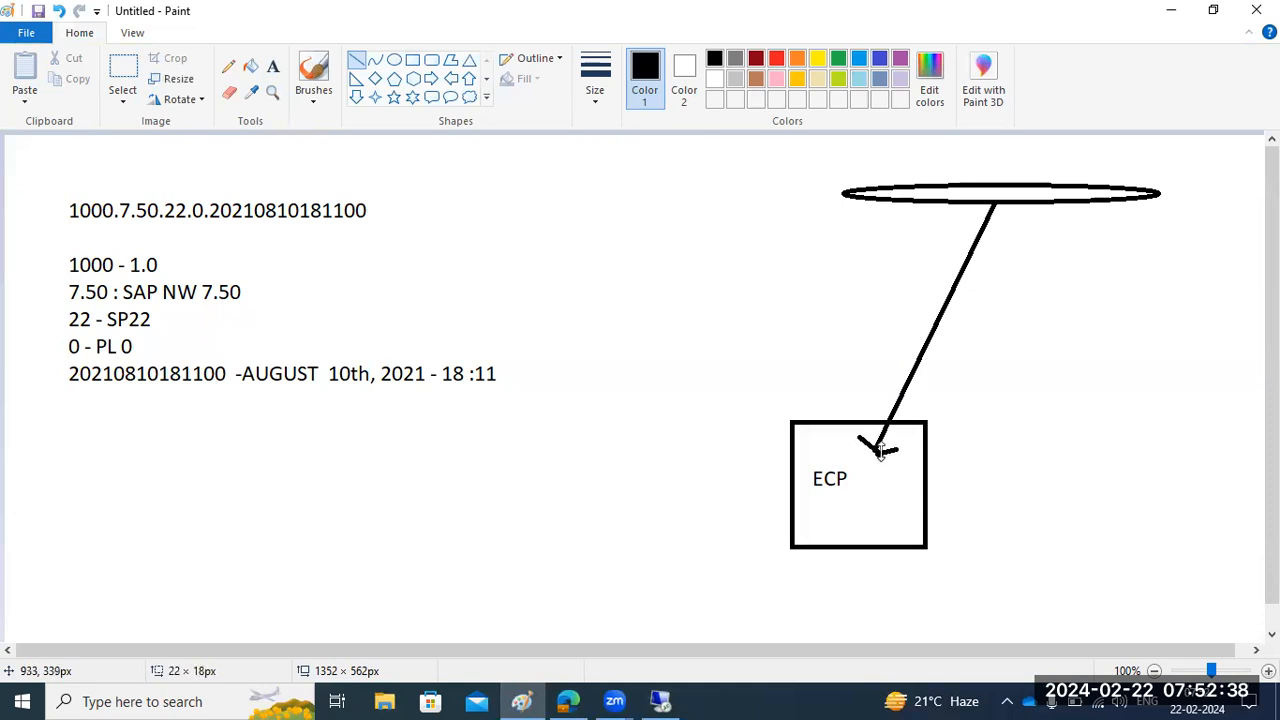
mouse_move(777, 176)
left_mouse_down()
mouse_move(916, 197)
mouse_move(1009, 188)
left_mouse_up()
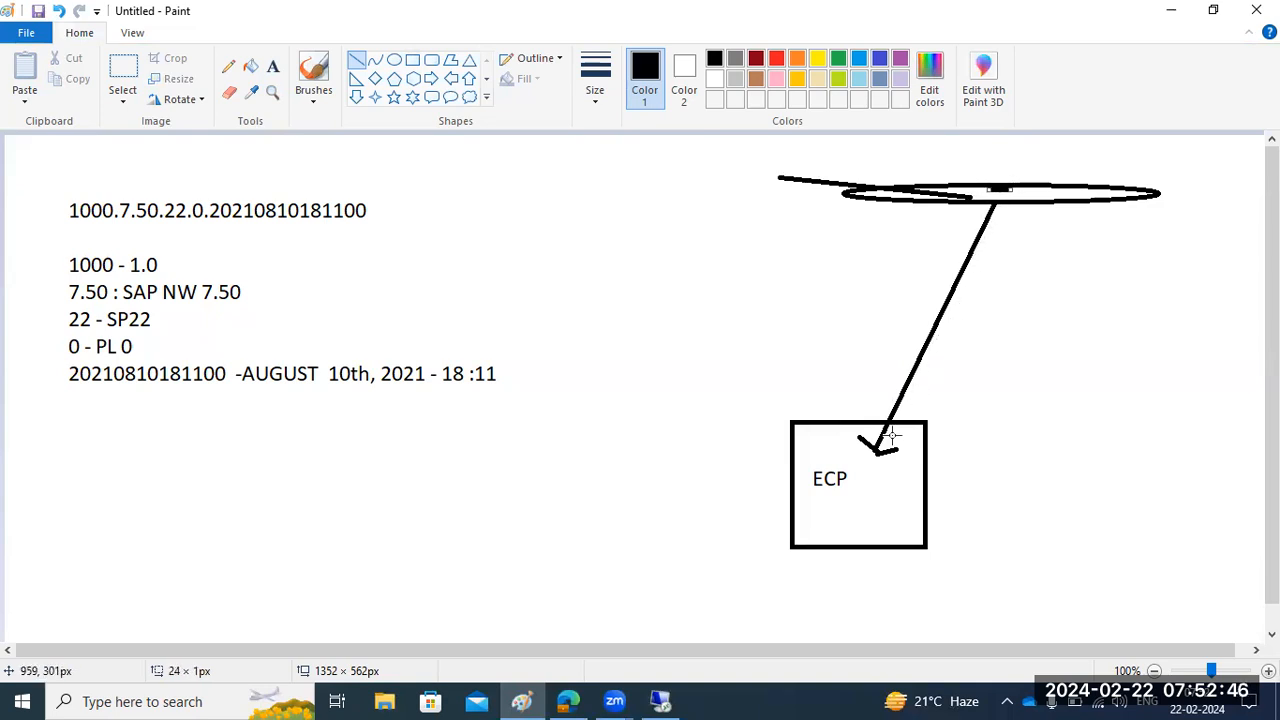
left_click_drag(866, 491, 872, 482)
left_click_drag(912, 441, 916, 424)
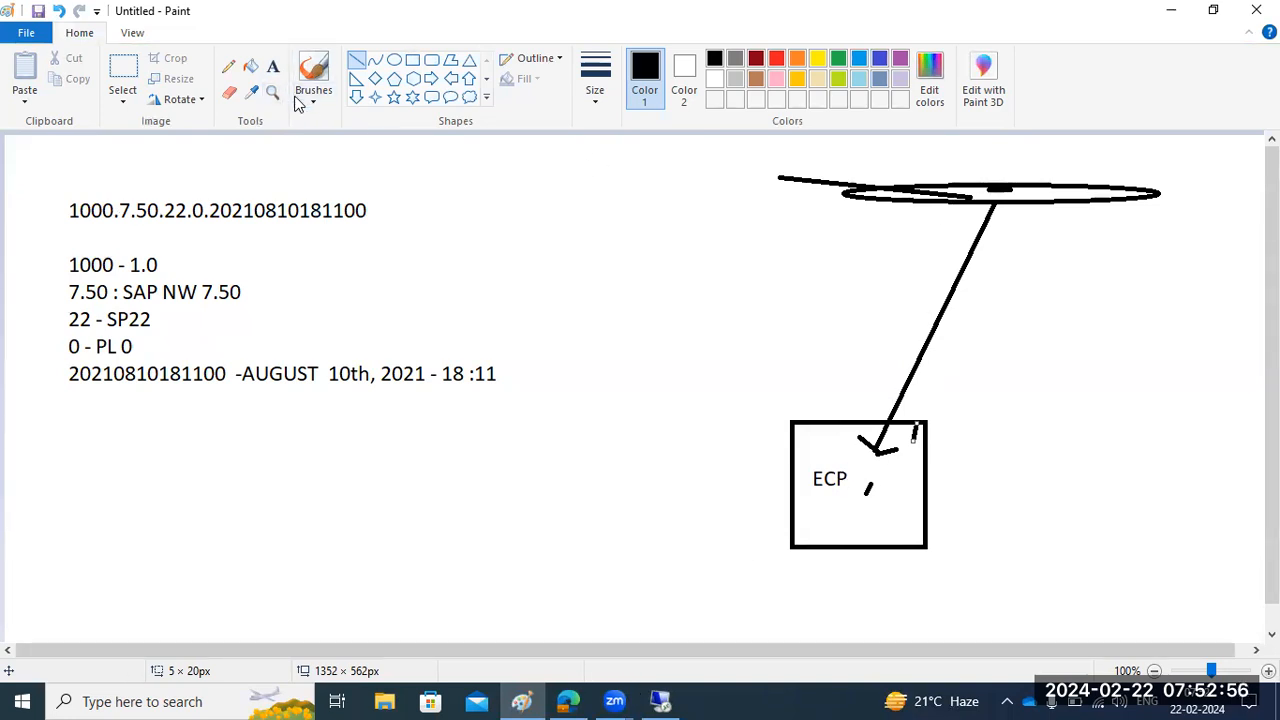
- Label the ellipse with the text JVI at its left end
left_click(272, 66)
left_click(782, 199)
type("JV")
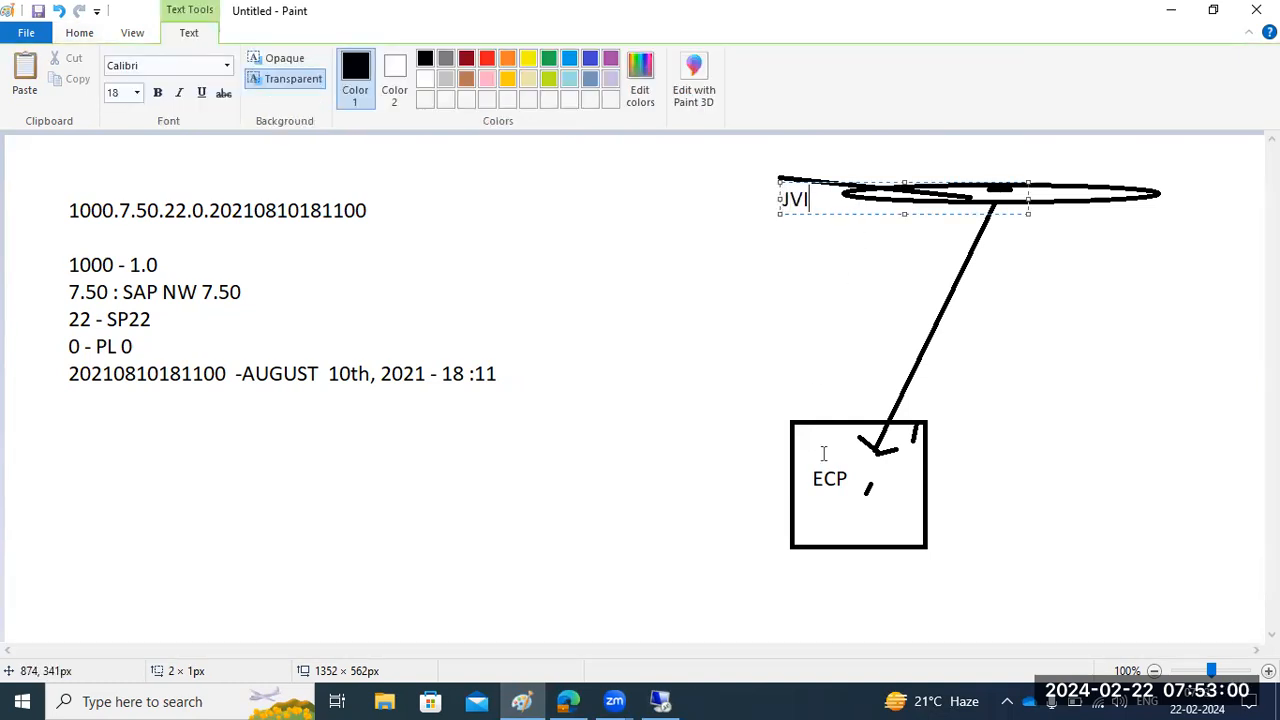
- Switch to the Trust Manager window in SAP GUI and review the System PSE's certificate details and logon ticket access control list
left_click(645, 698)
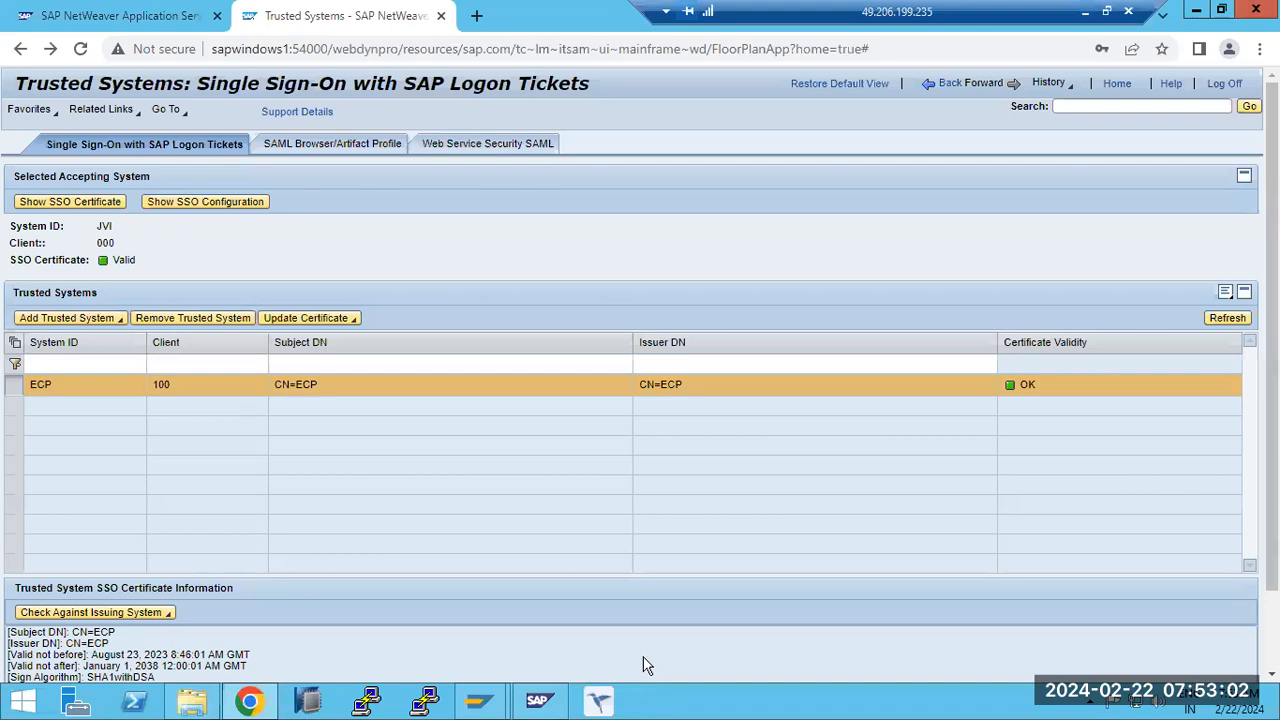
mouse_move(480, 700)
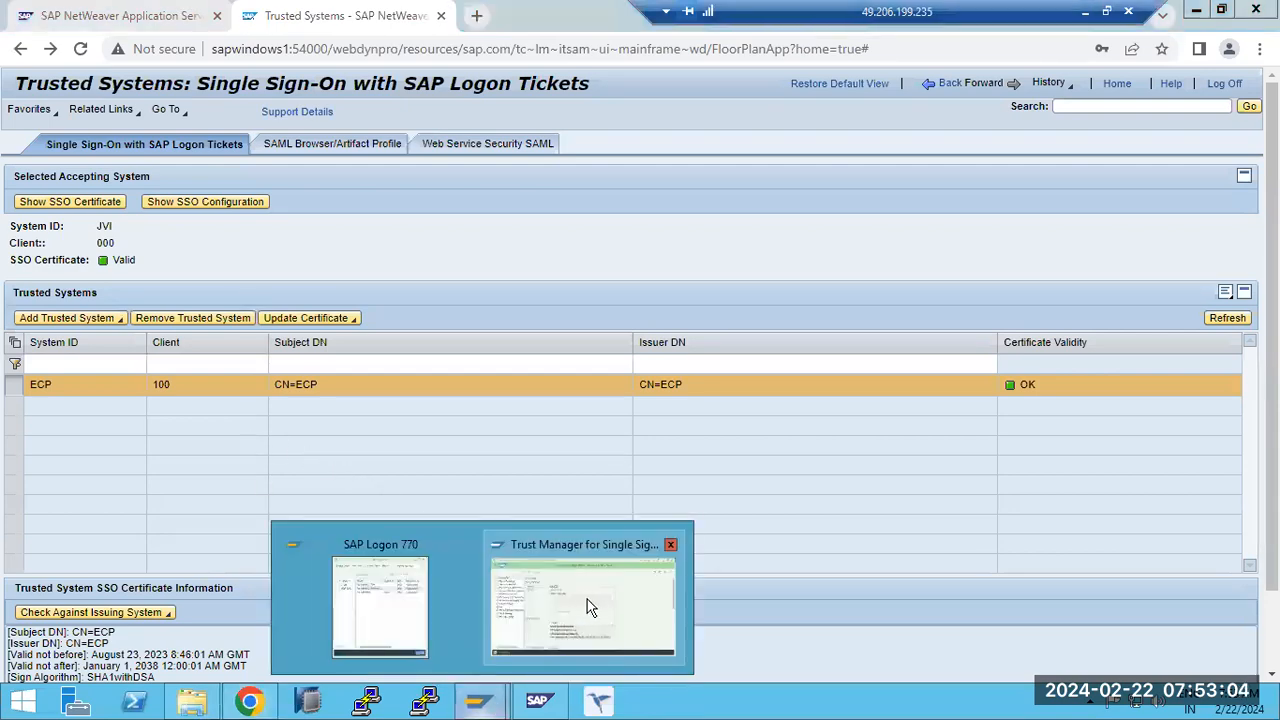
left_click(585, 600)
left_click(114, 145)
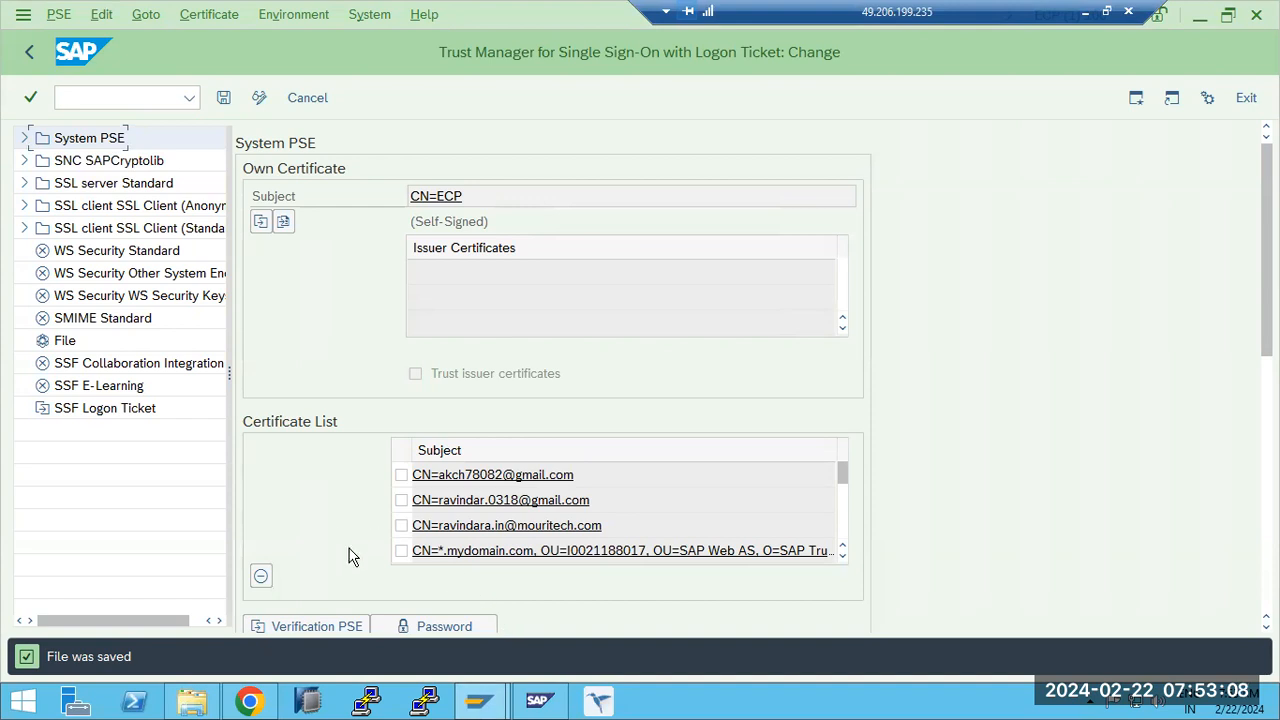
scroll(1097, 465, "down", 5)
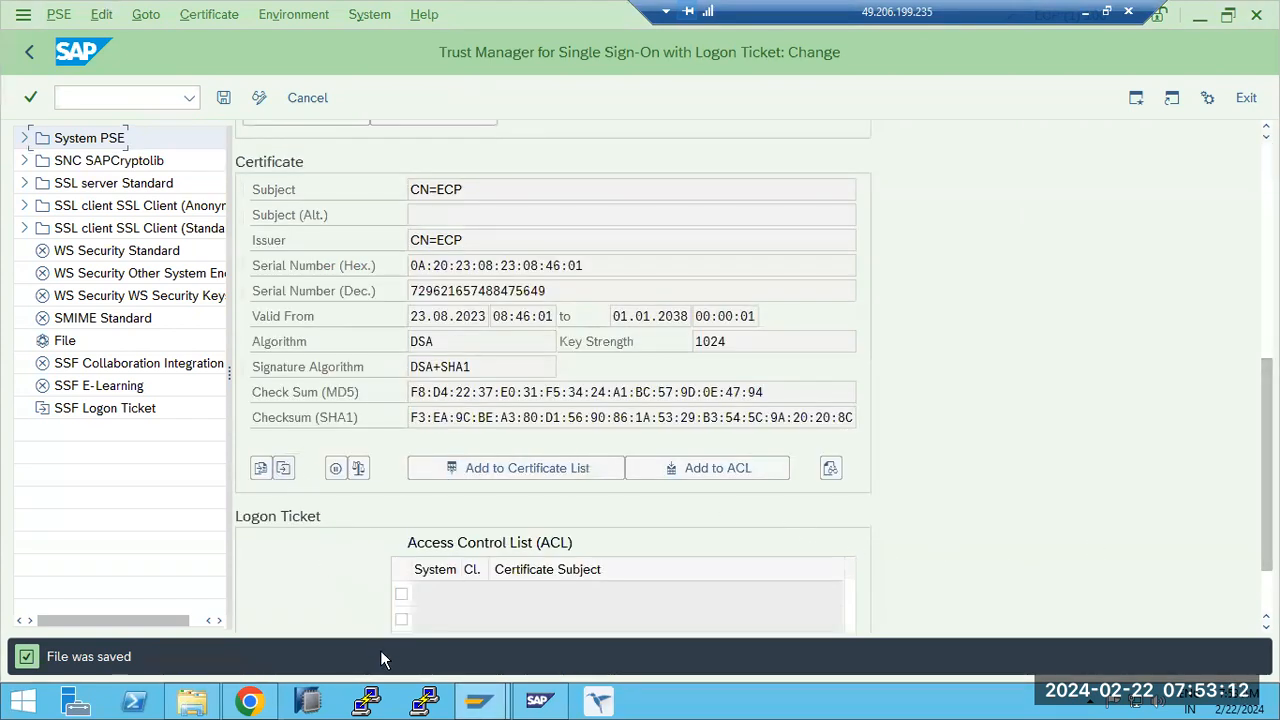
- Return to SAP NetWeaver Administrator in Chrome, leave Trusted Systems and open the SSL configuration
left_click(262, 705)
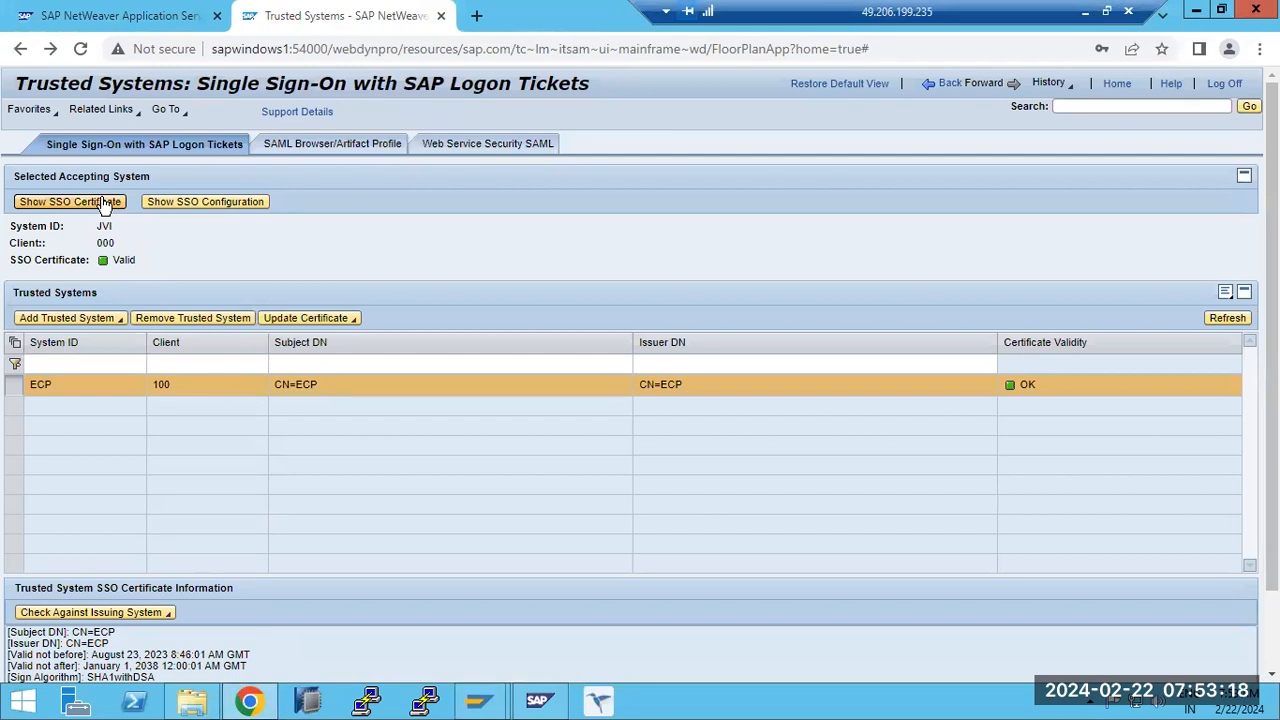
left_click(948, 88)
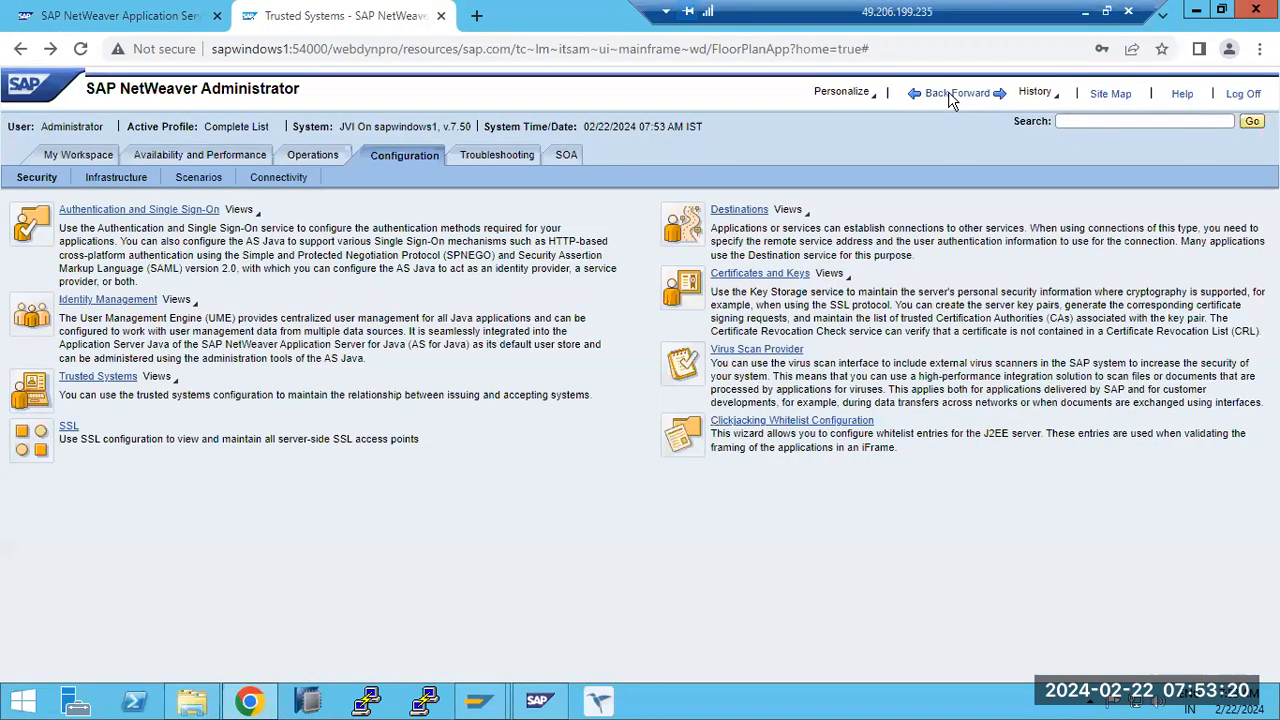
left_click(67, 430)
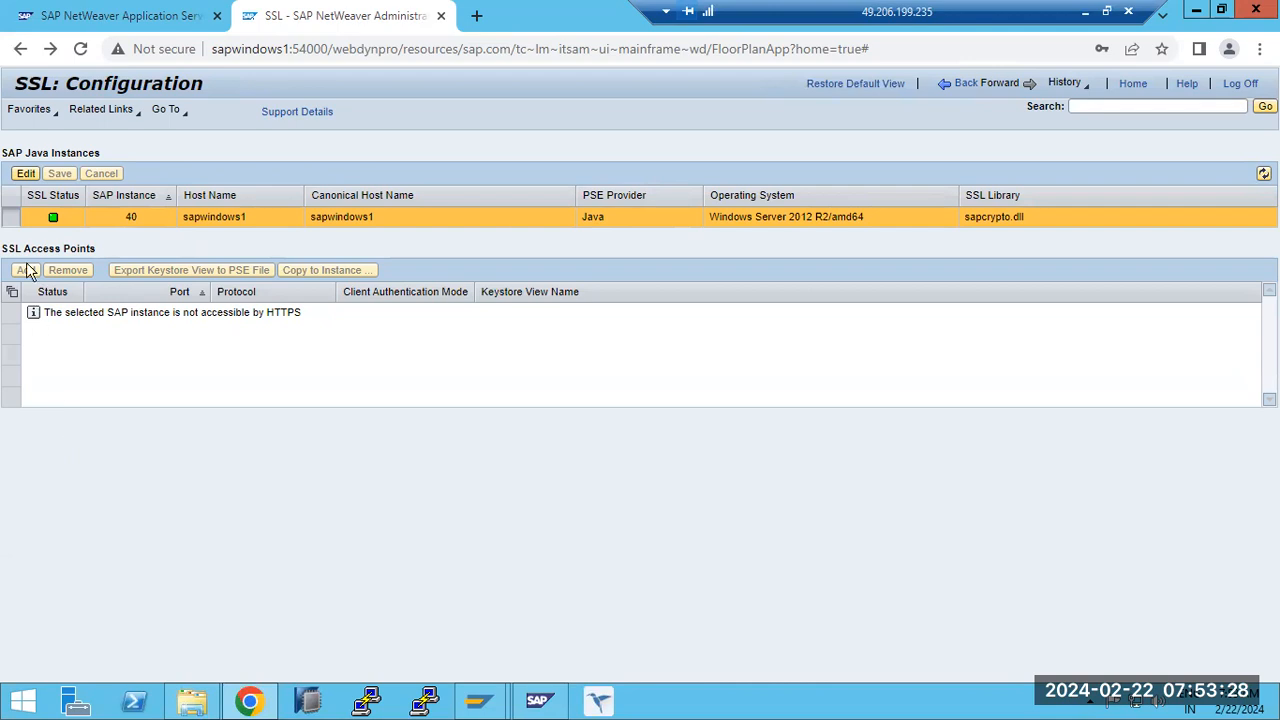
- Put SAP Java instance 40 into edit mode and add an HTTPS access point on port 54001
left_click(27, 175)
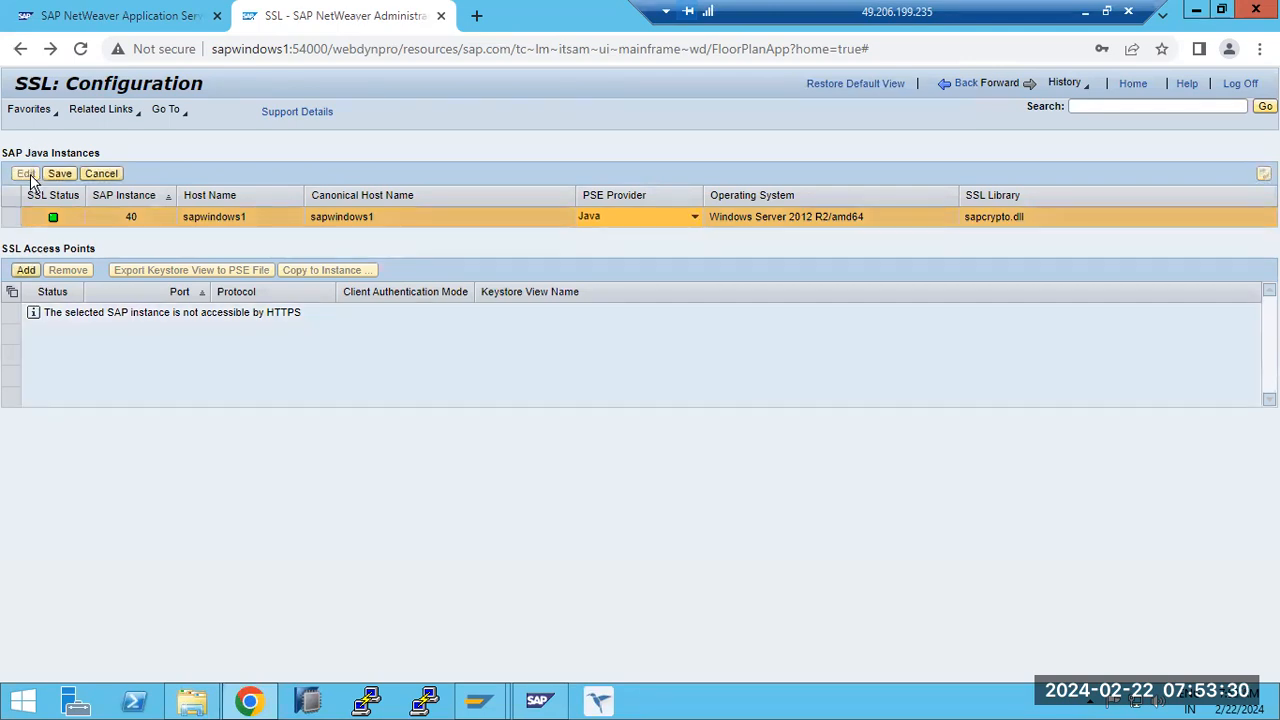
left_click(26, 272)
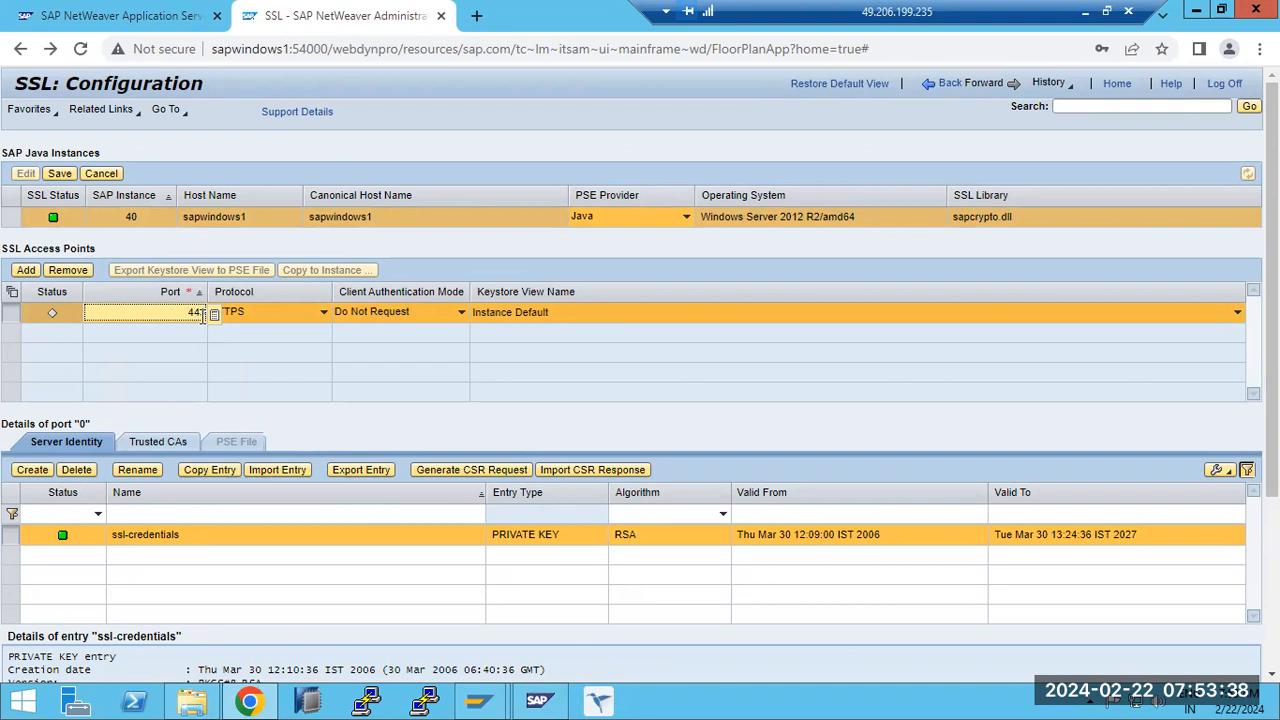
key("BackSpace")
type("54001")
left_click(289, 346)
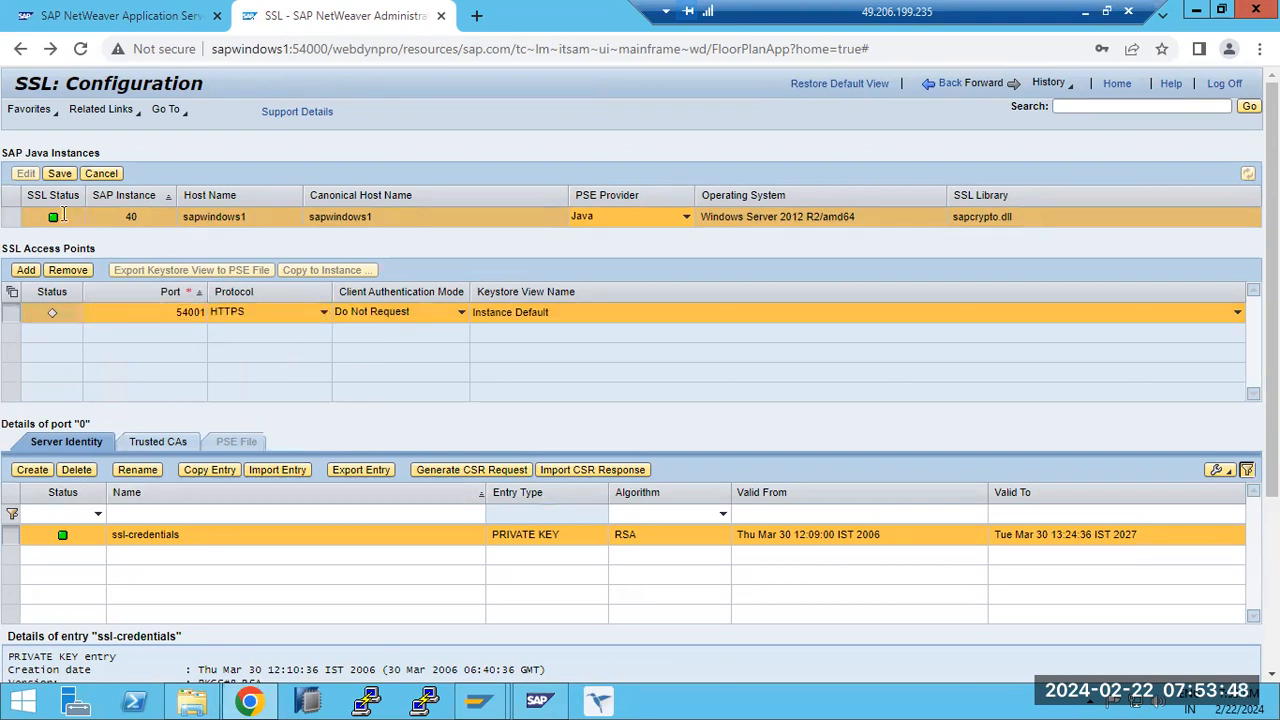
- Save the SSL configuration and restart the ICM of instance 40 immediately
left_click(59, 175)
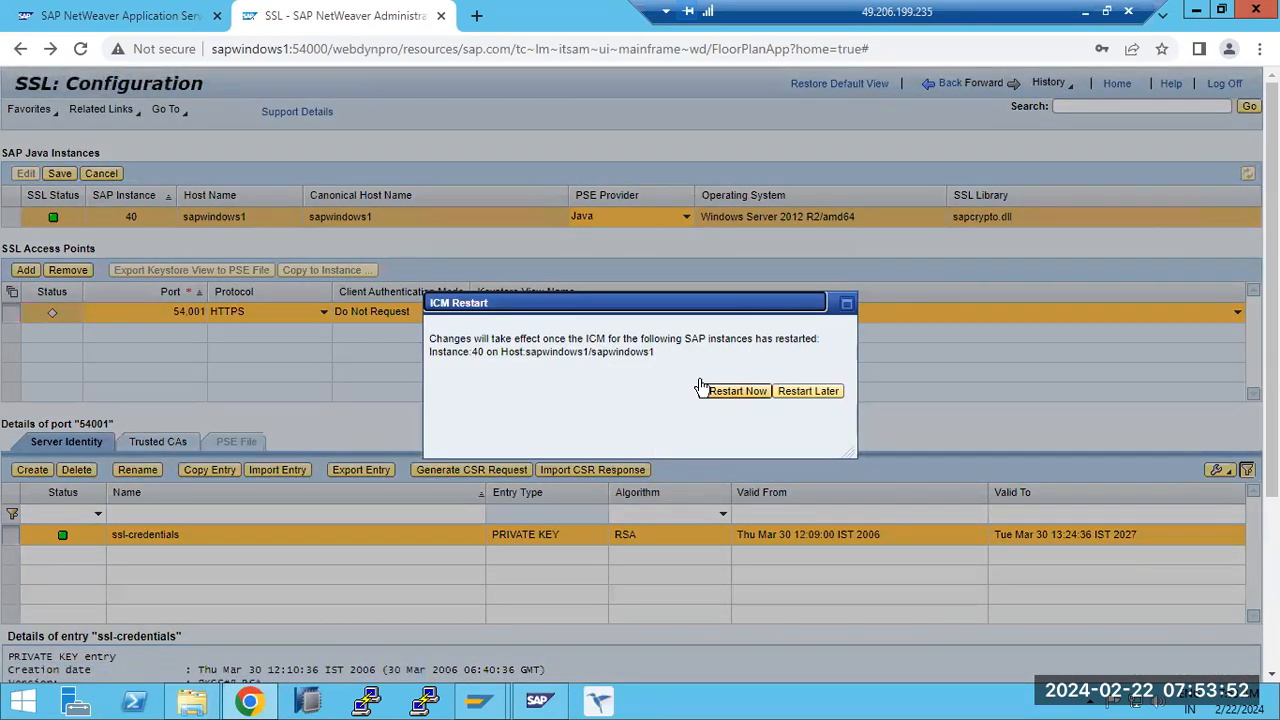
left_click_drag(577, 340, 752, 372)
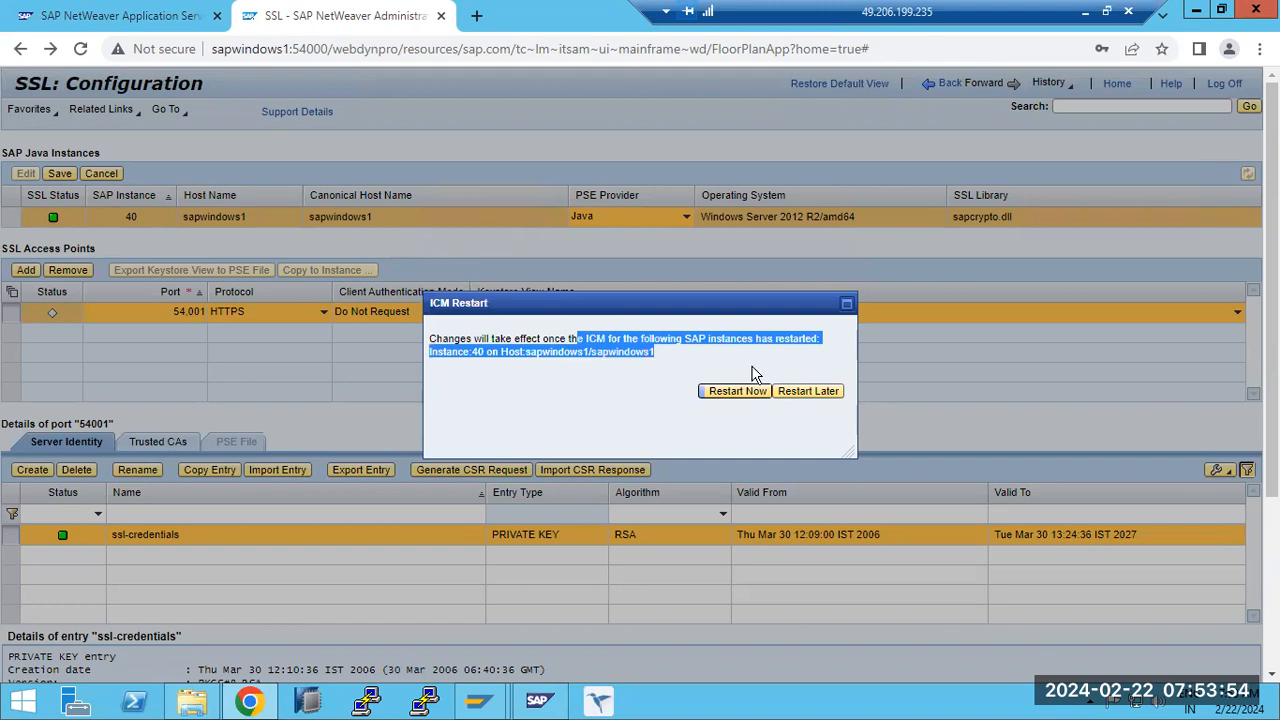
left_click_drag(514, 340, 730, 345)
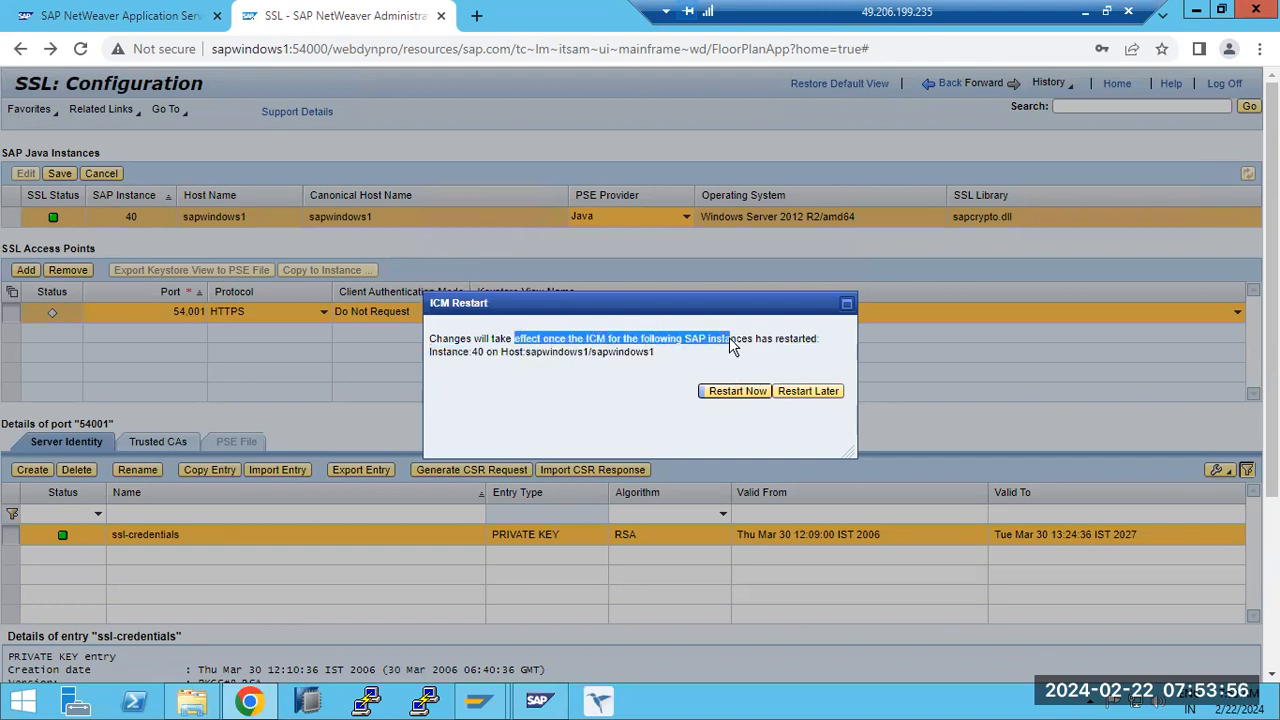
left_click(737, 390)
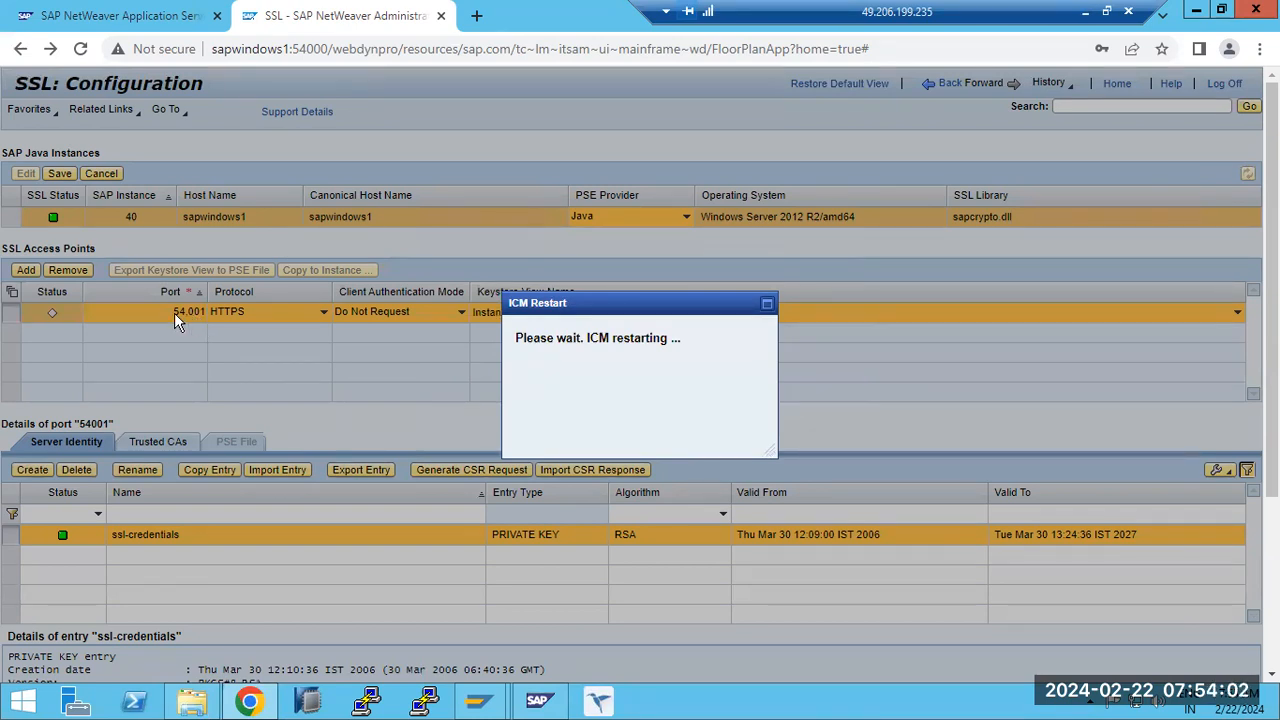
- Select the host name part of the current page's web address
left_click(289, 49)
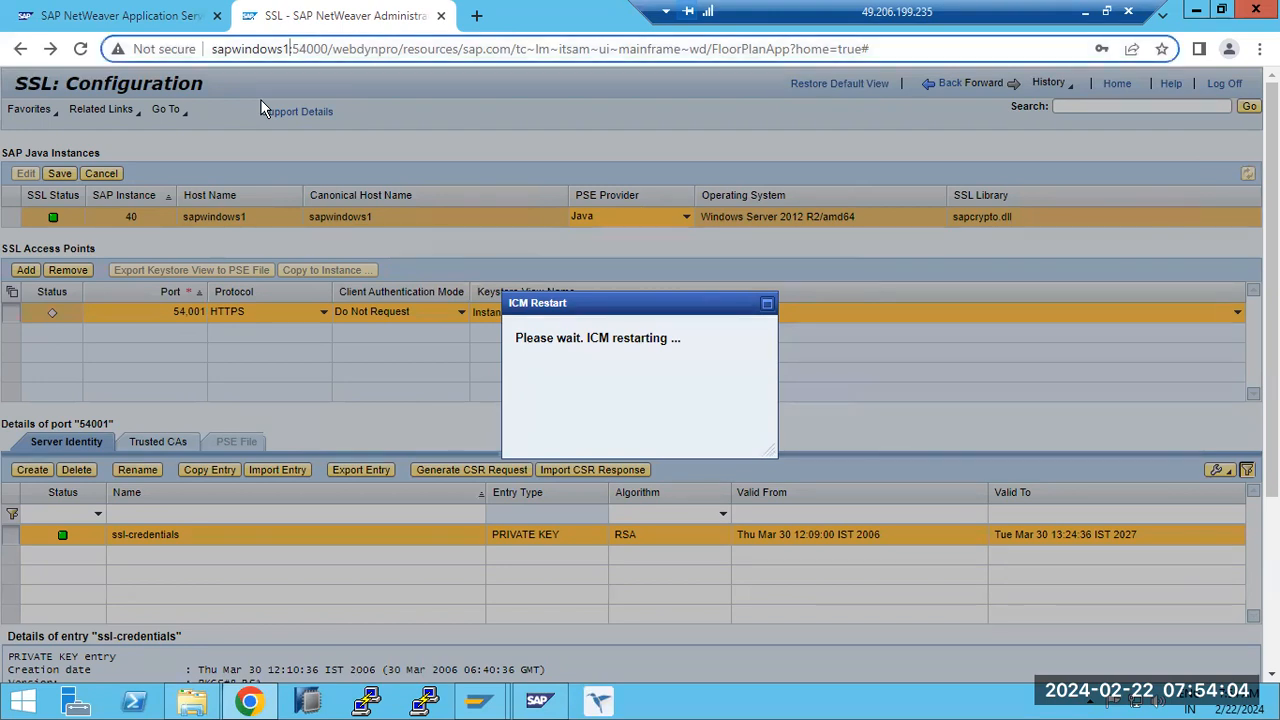
left_click_drag(283, 49, 212, 49)
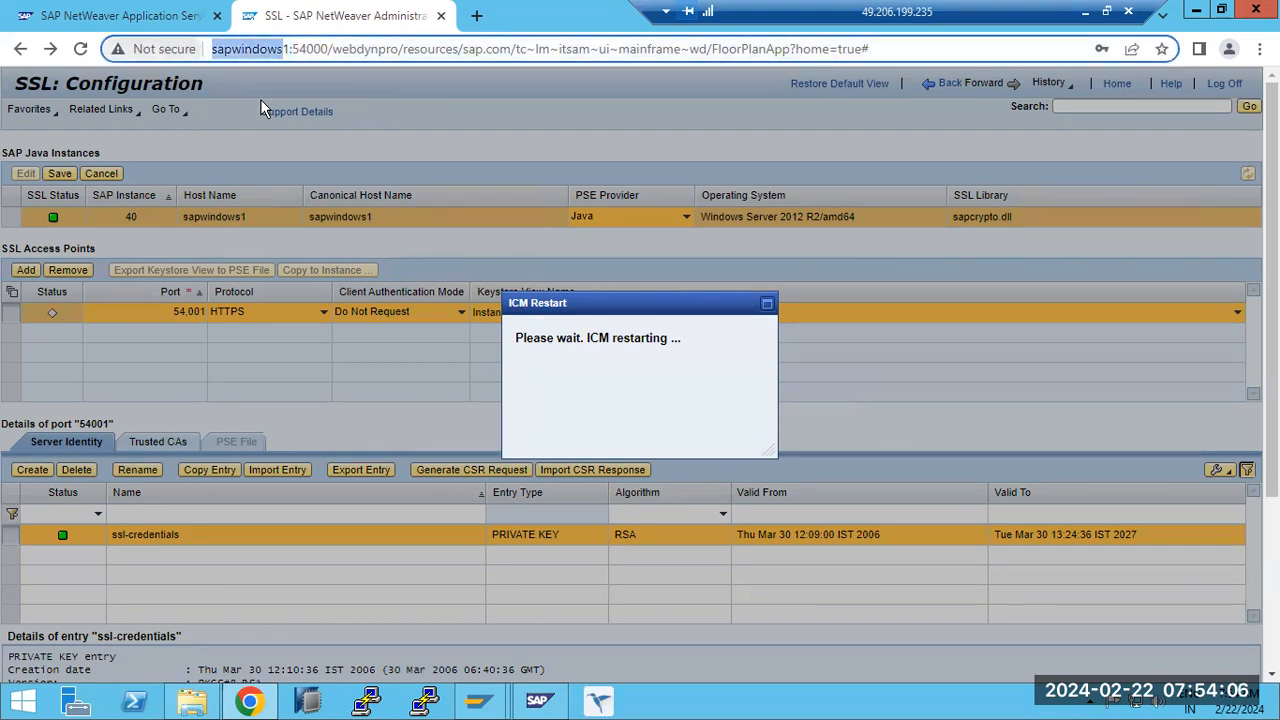
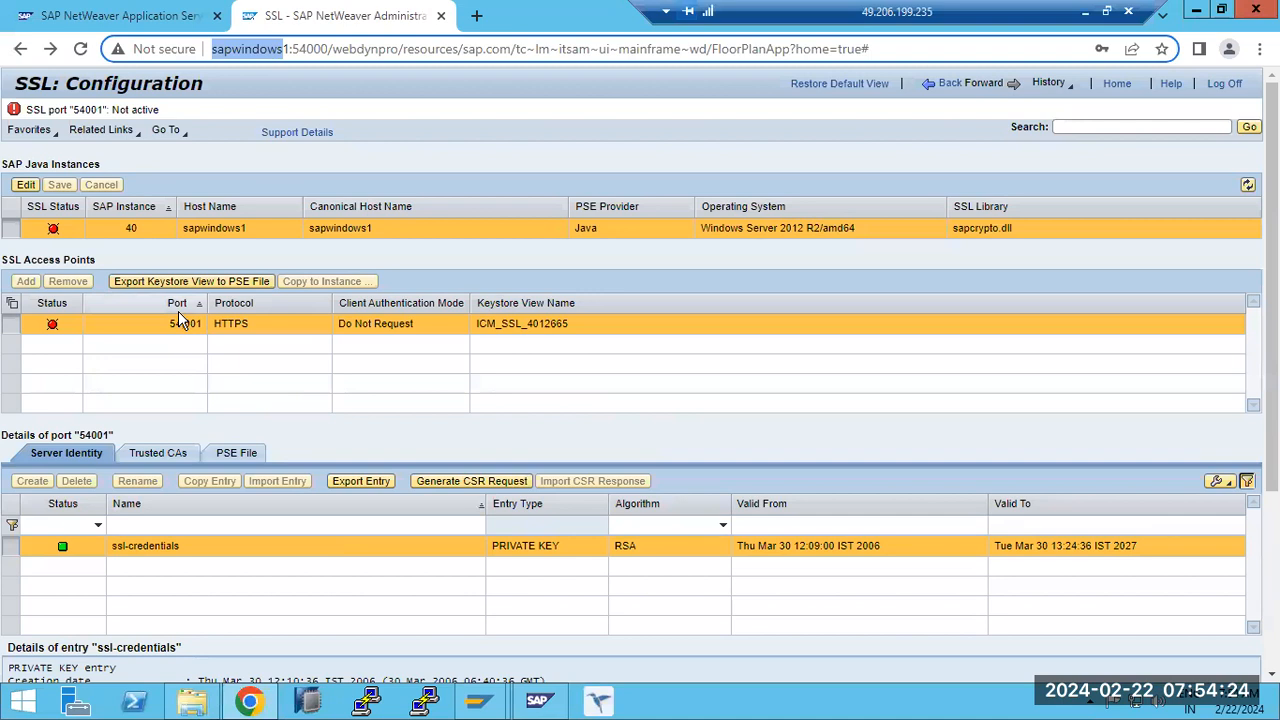
- Reload the page, reopen the SSL configuration and export the keystore view of port 54001 to a PSE file
left_click(80, 48)
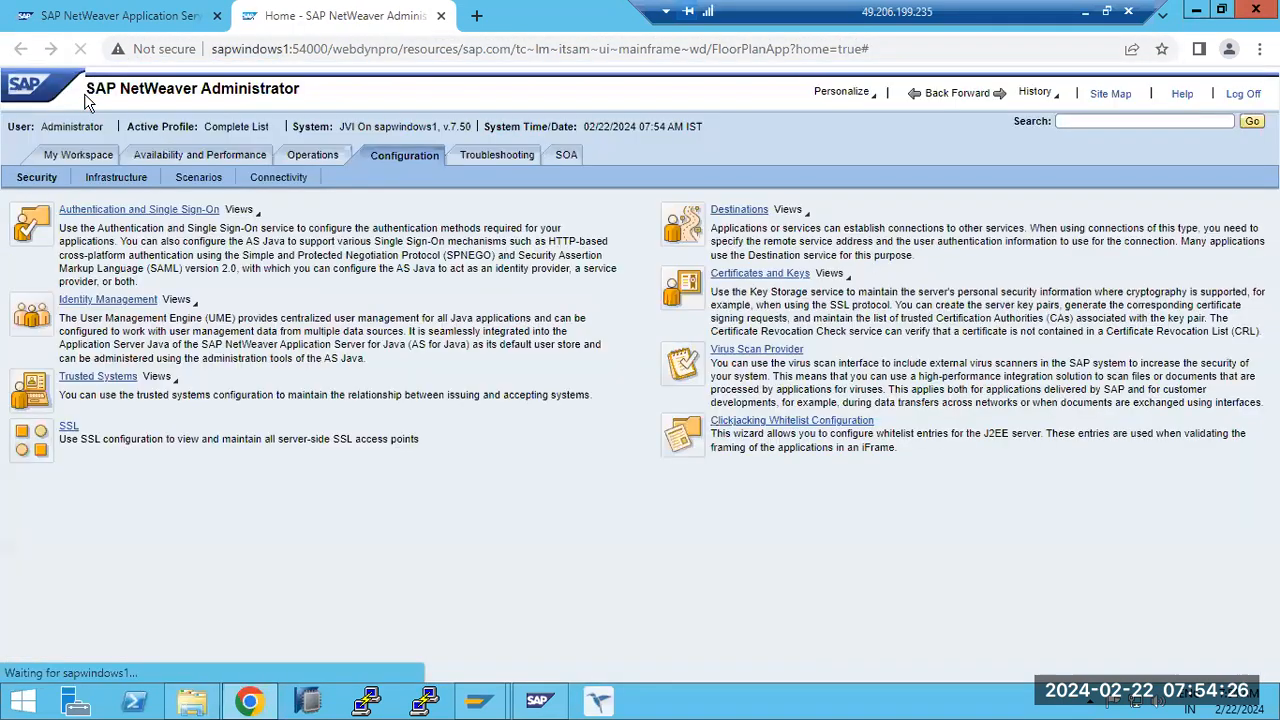
left_click(68, 427)
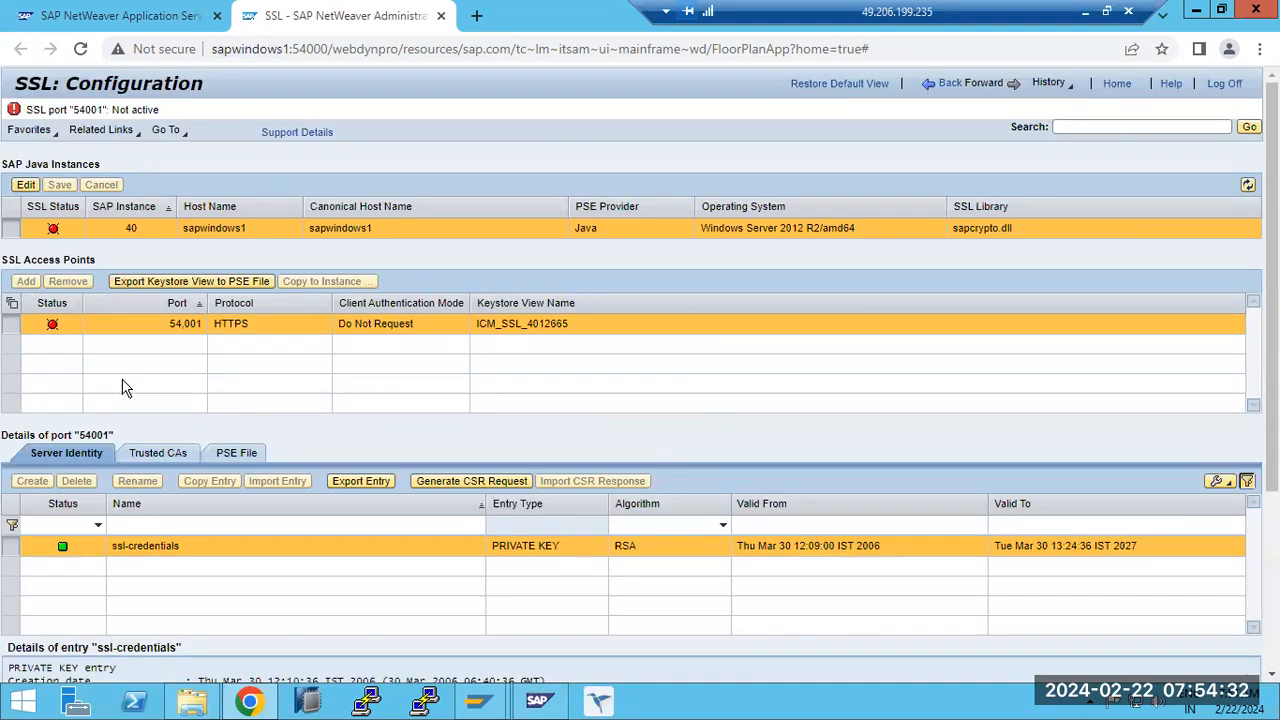
left_click(185, 283)
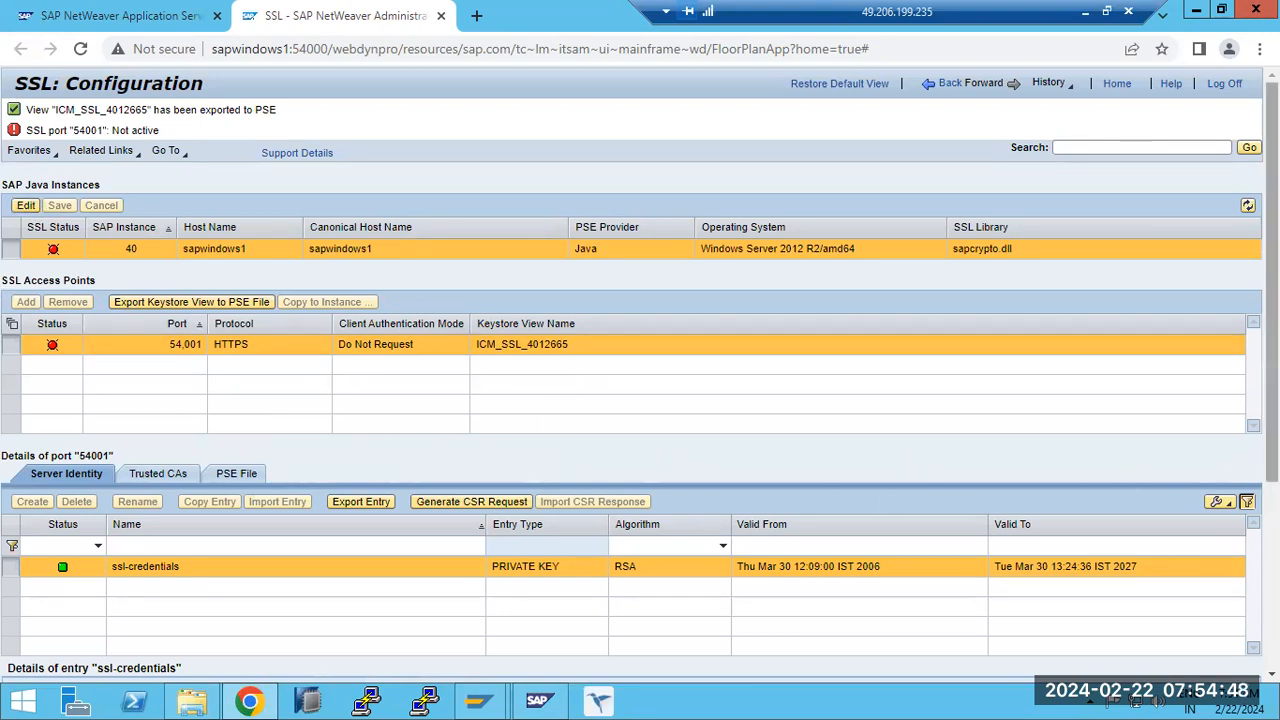
scroll(1272, 460, "down", 2)
left_click_drag(1273, 460, 1273, 425)
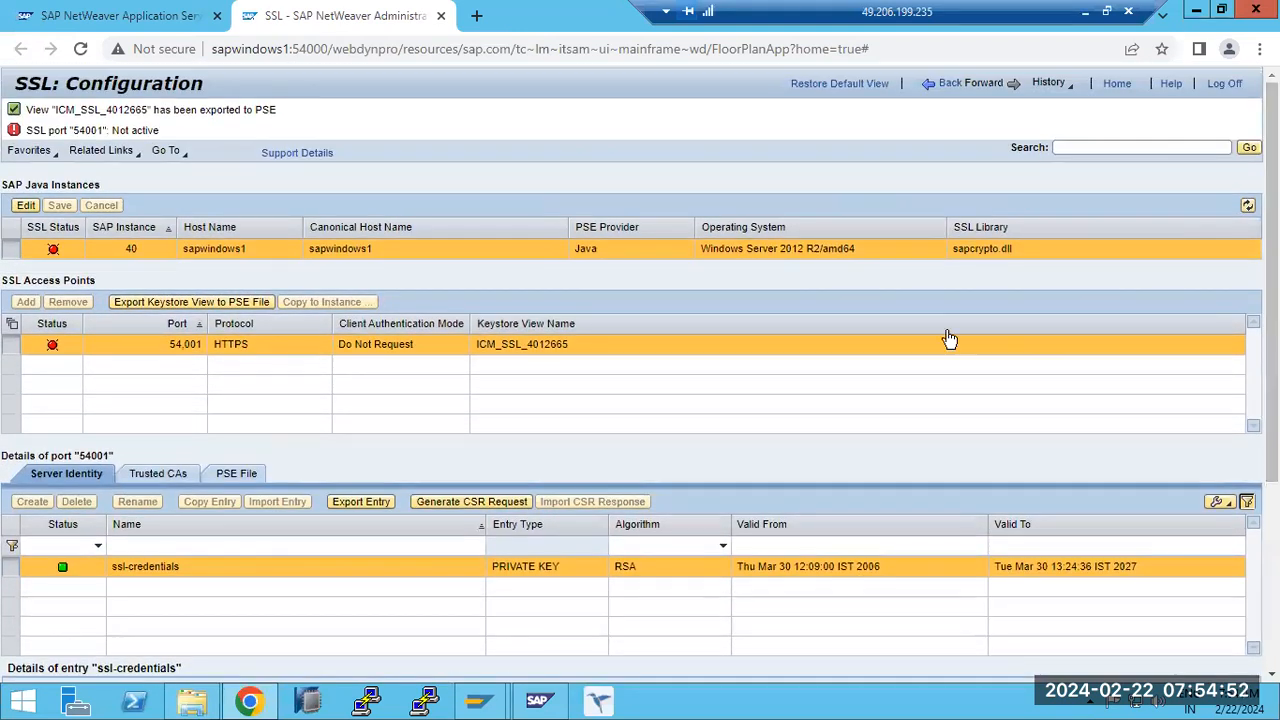
- Put instance 40 into edit mode, save the SSL configuration again and choose to restart the ICM later
left_click(25, 206)
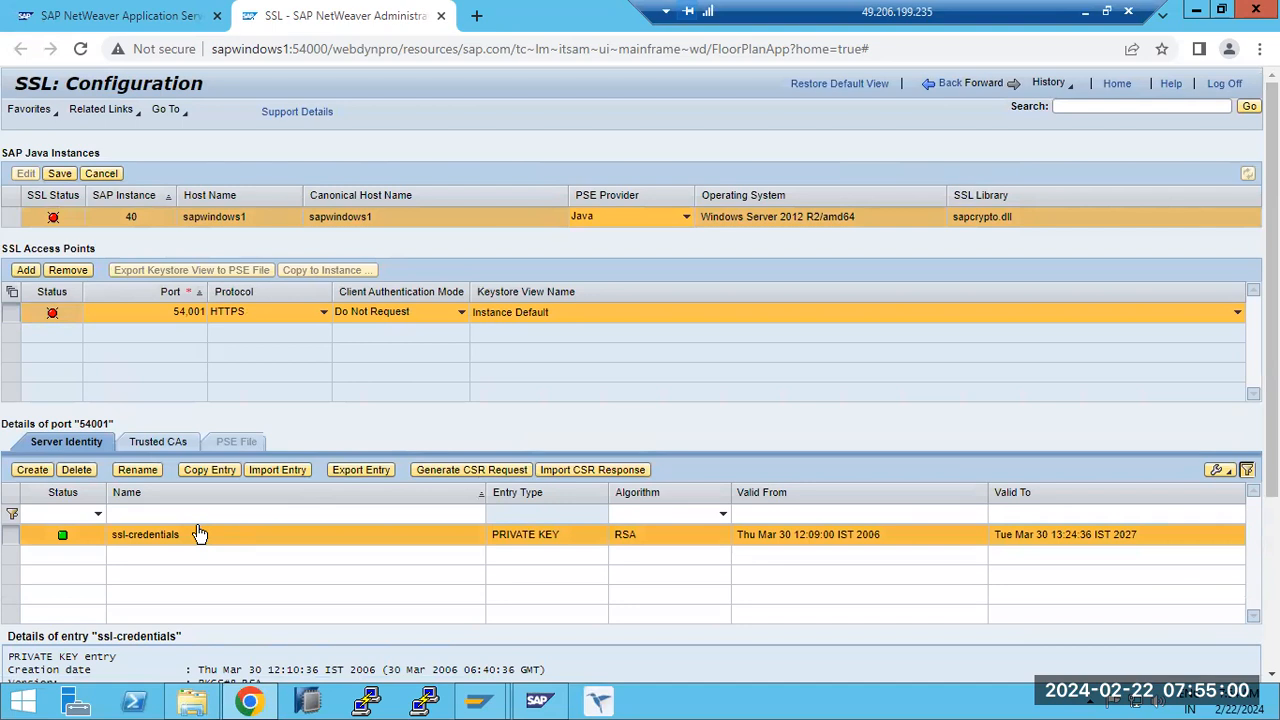
left_click(59, 173)
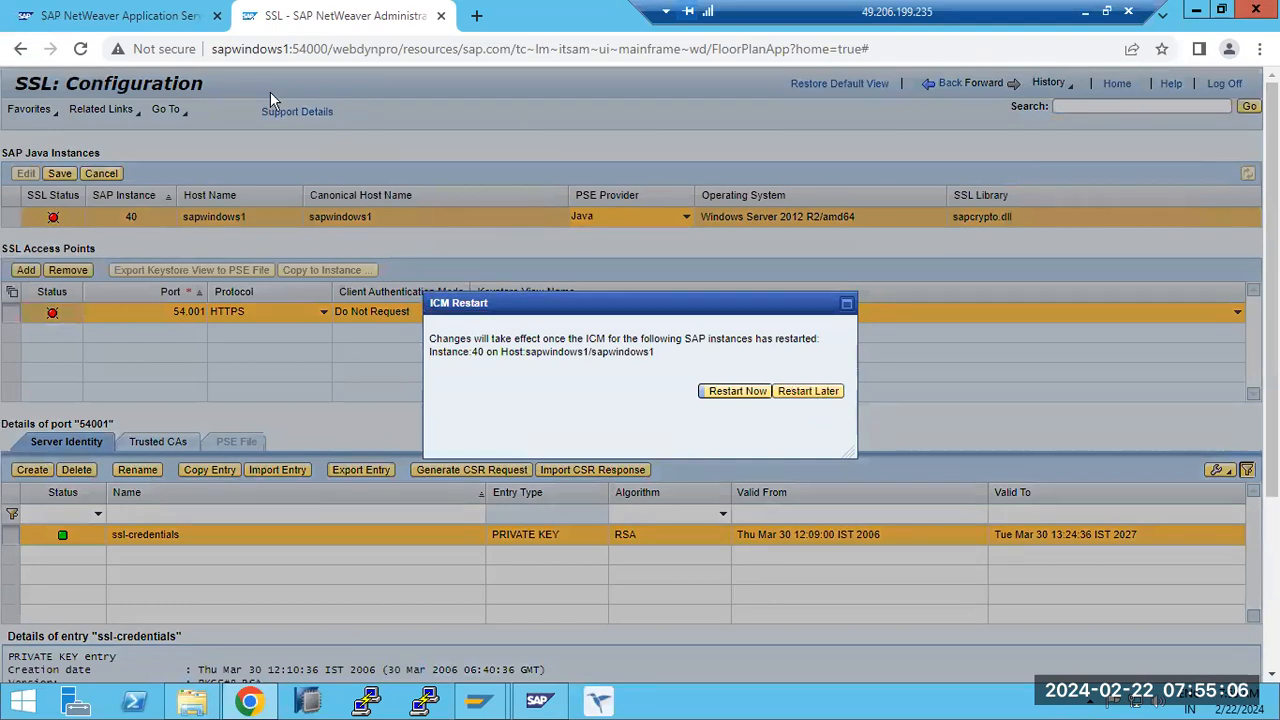
double_click(250, 48)
left_click(830, 391)
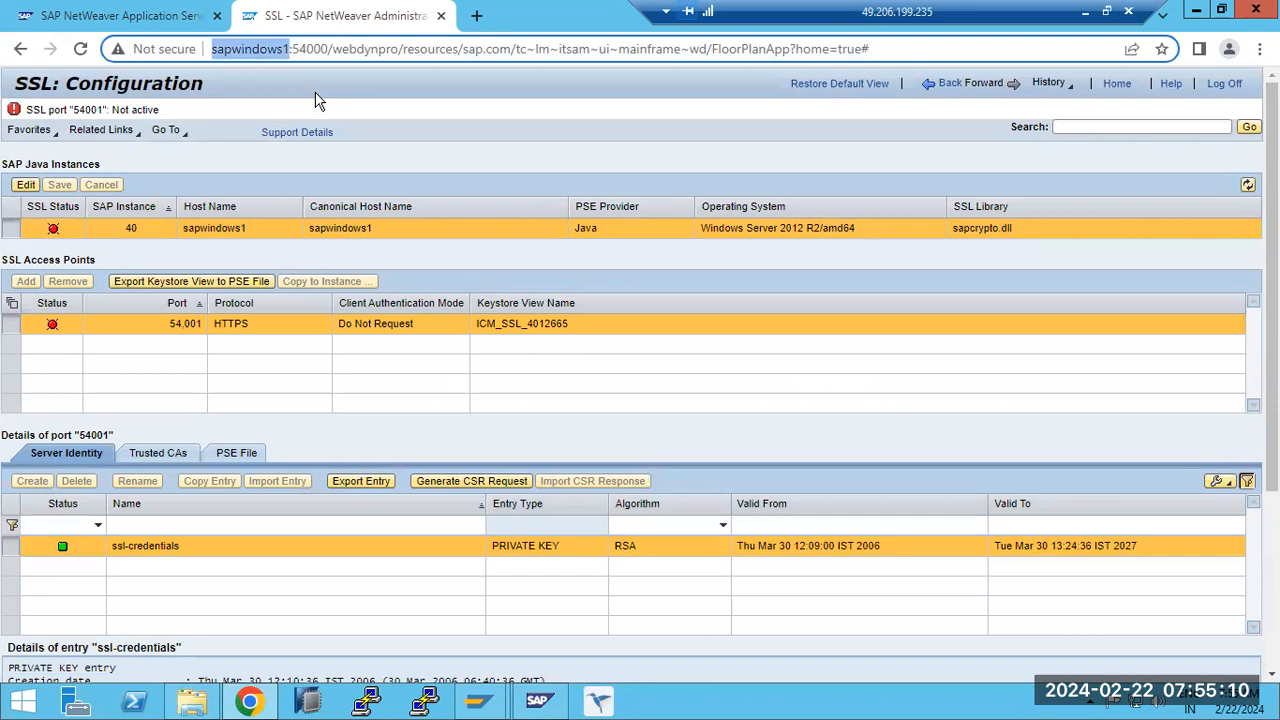
- Try to open the current administrator page address over https on sapwindows1 port 54001
left_click(315, 100)
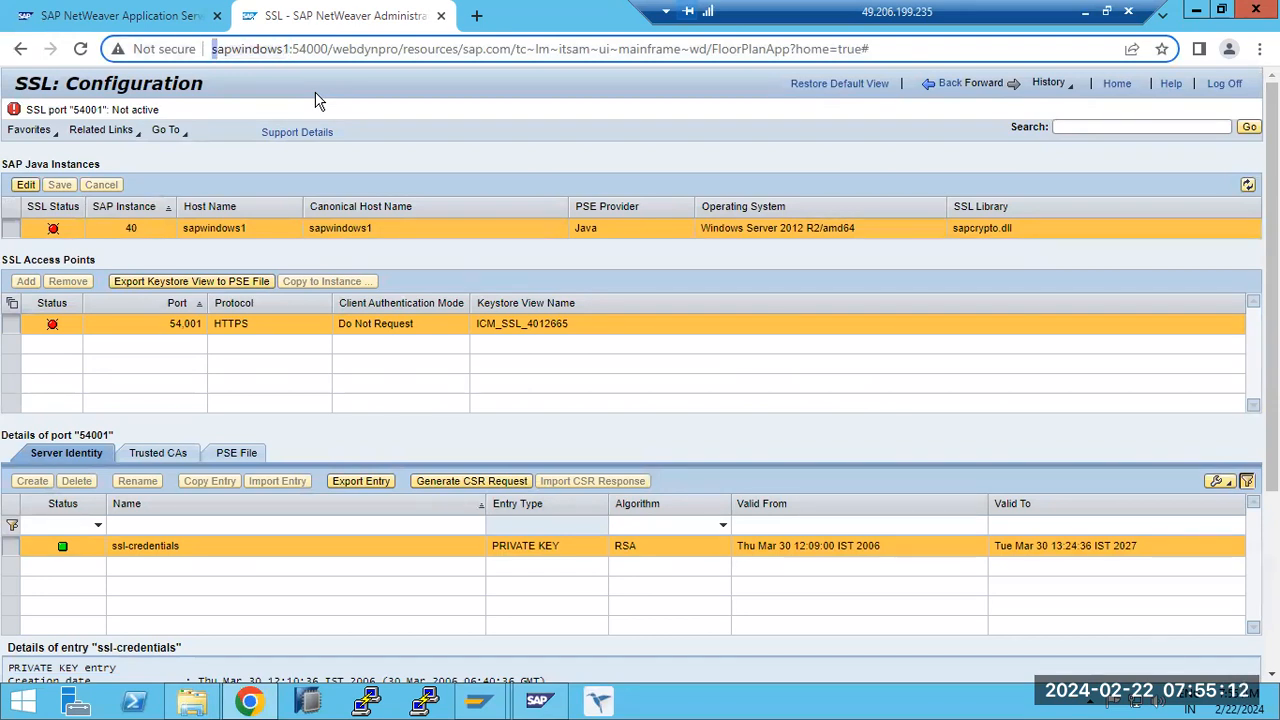
type("https")
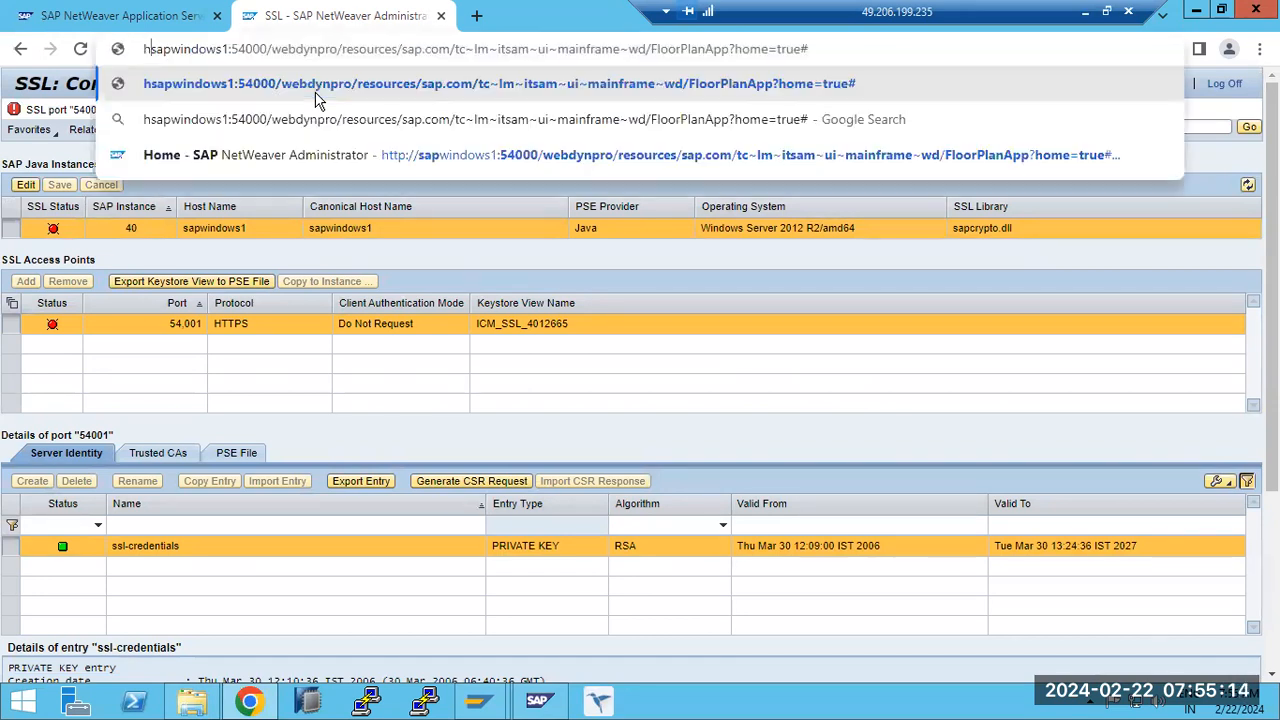
type("://")
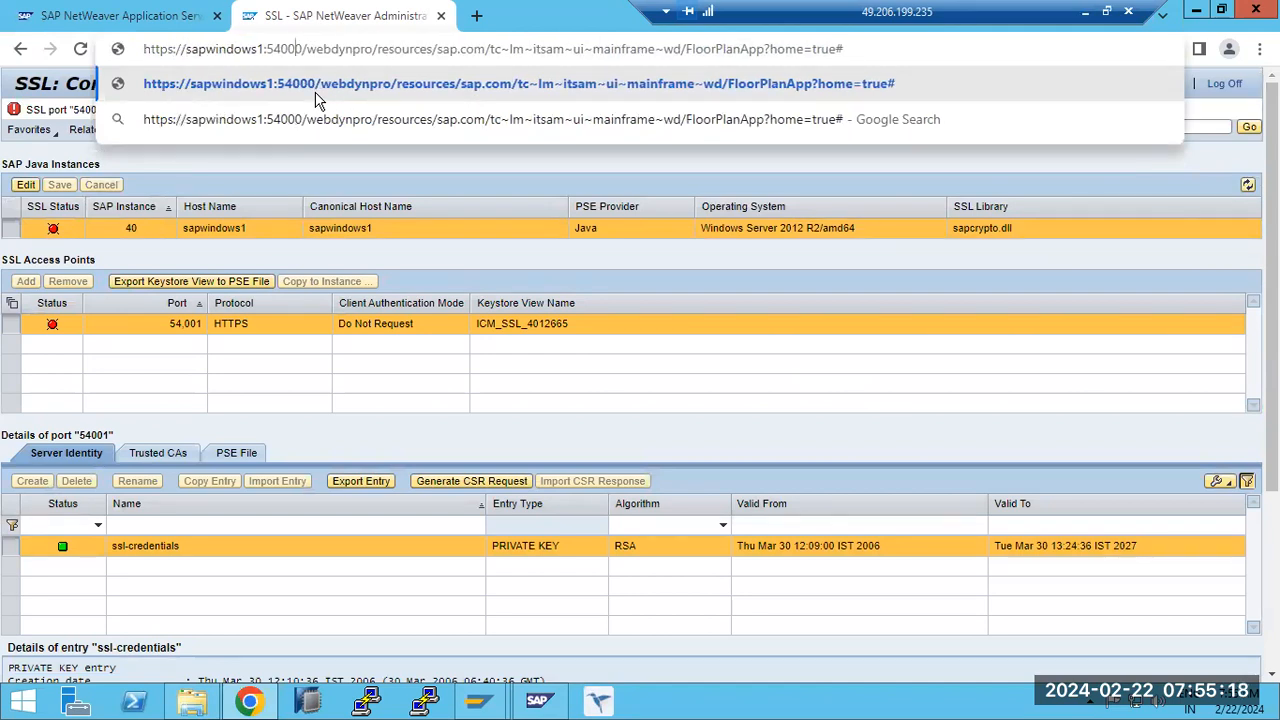
key("BackSpace")
type("1")
key("Return")
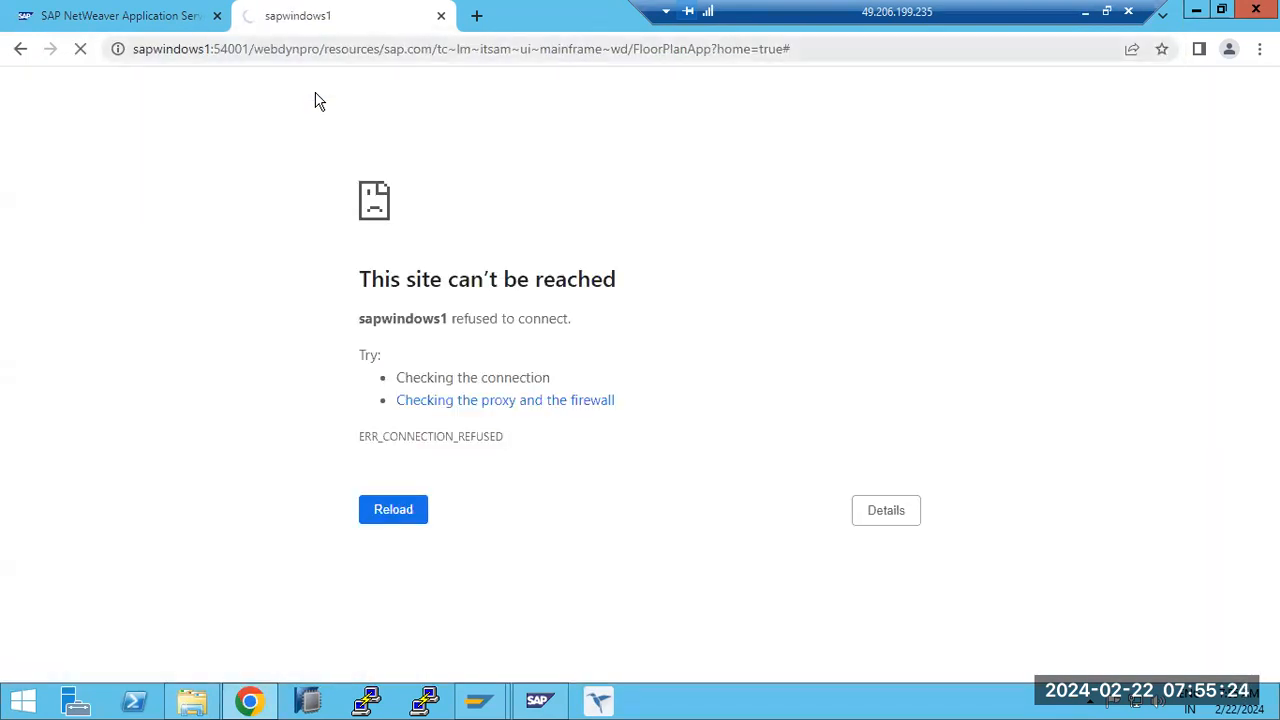
left_click_drag(414, 280, 603, 280)
- Switch to the SAP MMC and examine the access points of JVI instance sapwindows1 40 for the HTTPS port
left_click(539, 700)
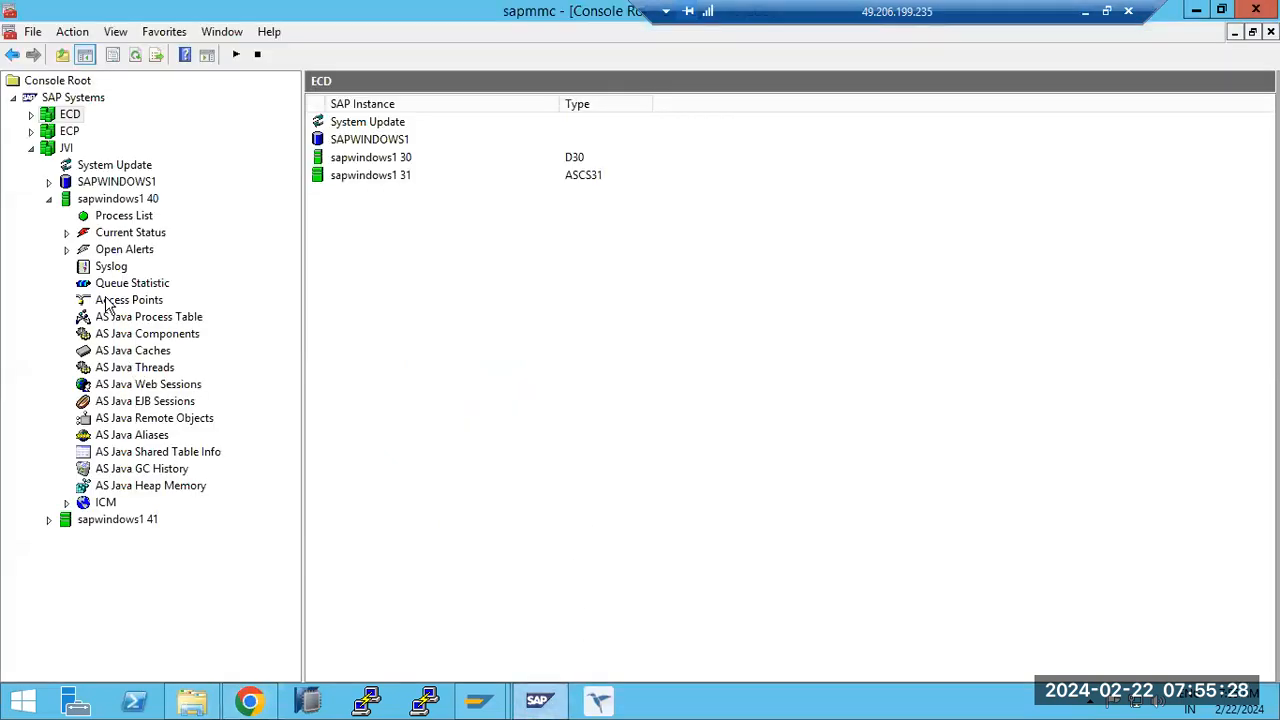
left_click(108, 303)
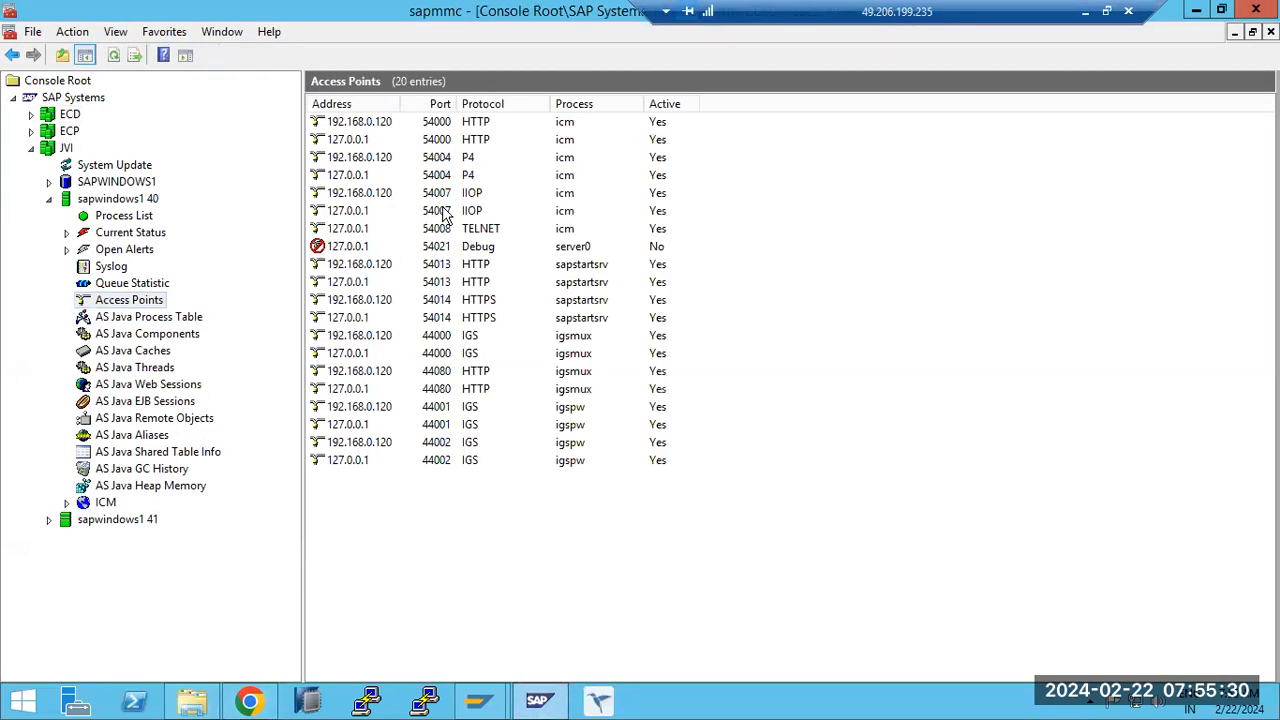
left_click(417, 139)
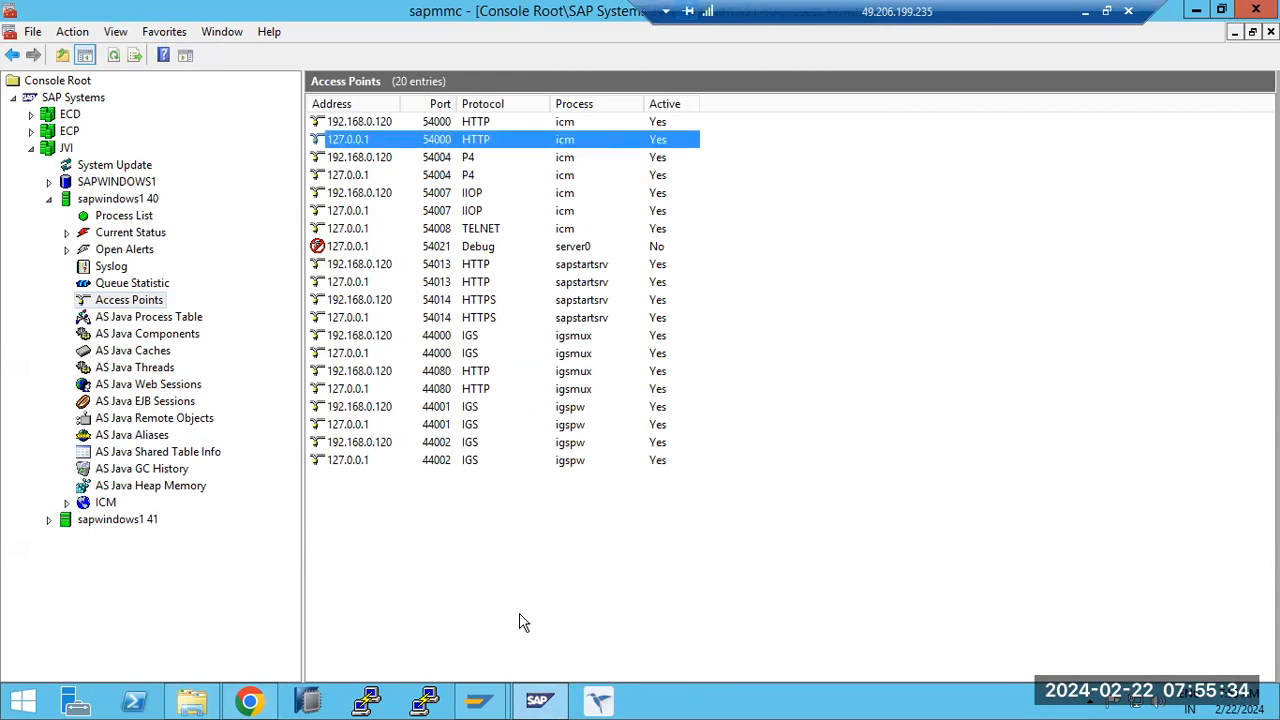
left_click(540, 703)
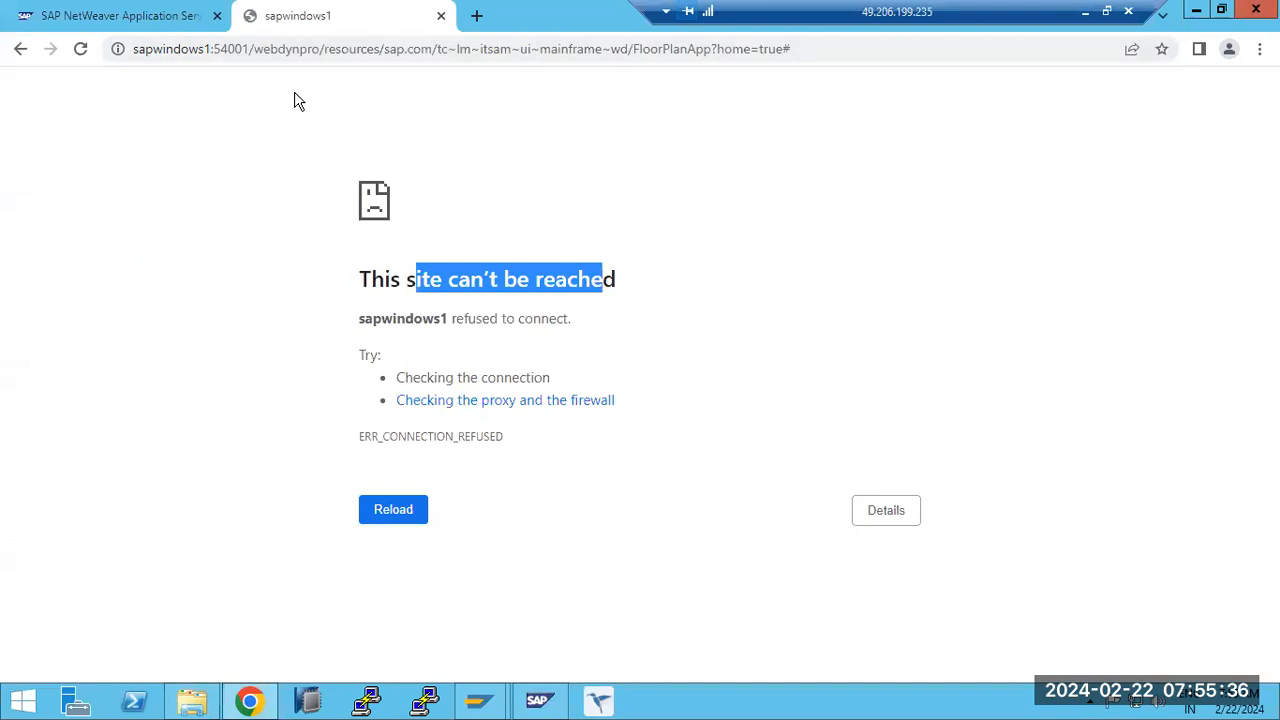
- Return to SAP NetWeaver Administrator in Chrome, open Destinations and start creating a destination
key("ctrl+shift+Tab")
left_click(72, 245)
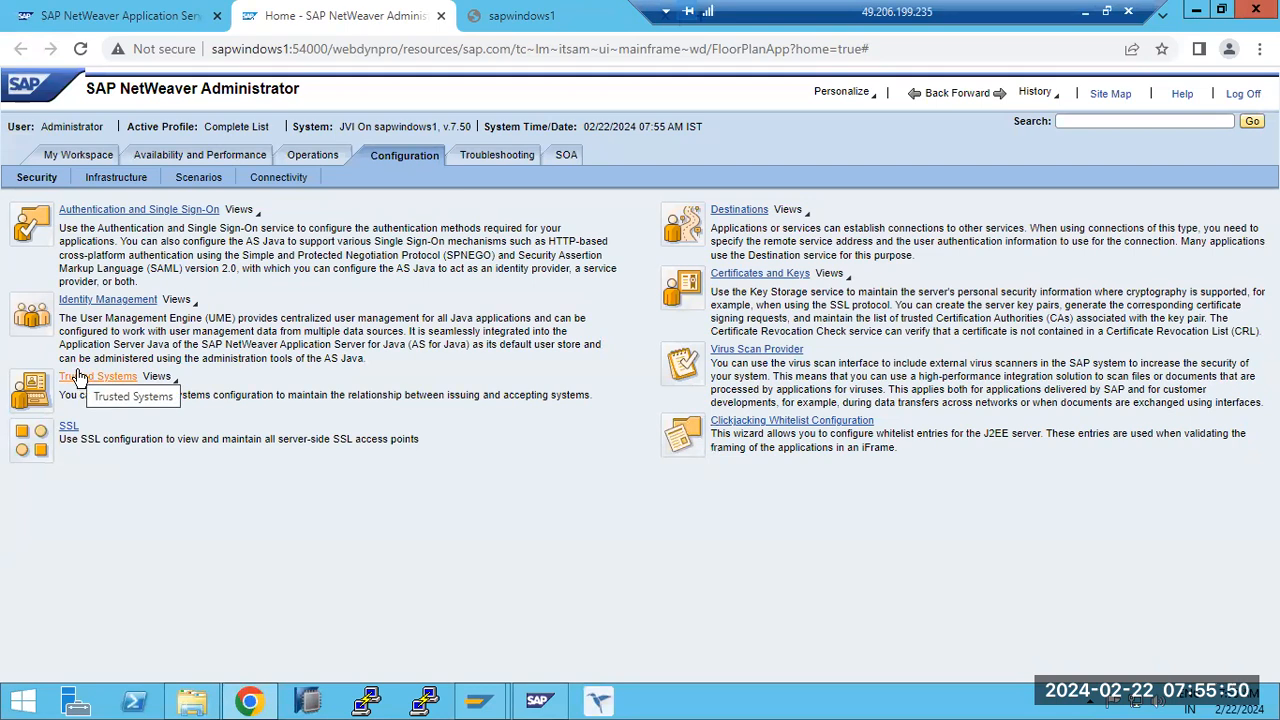
left_click(757, 211)
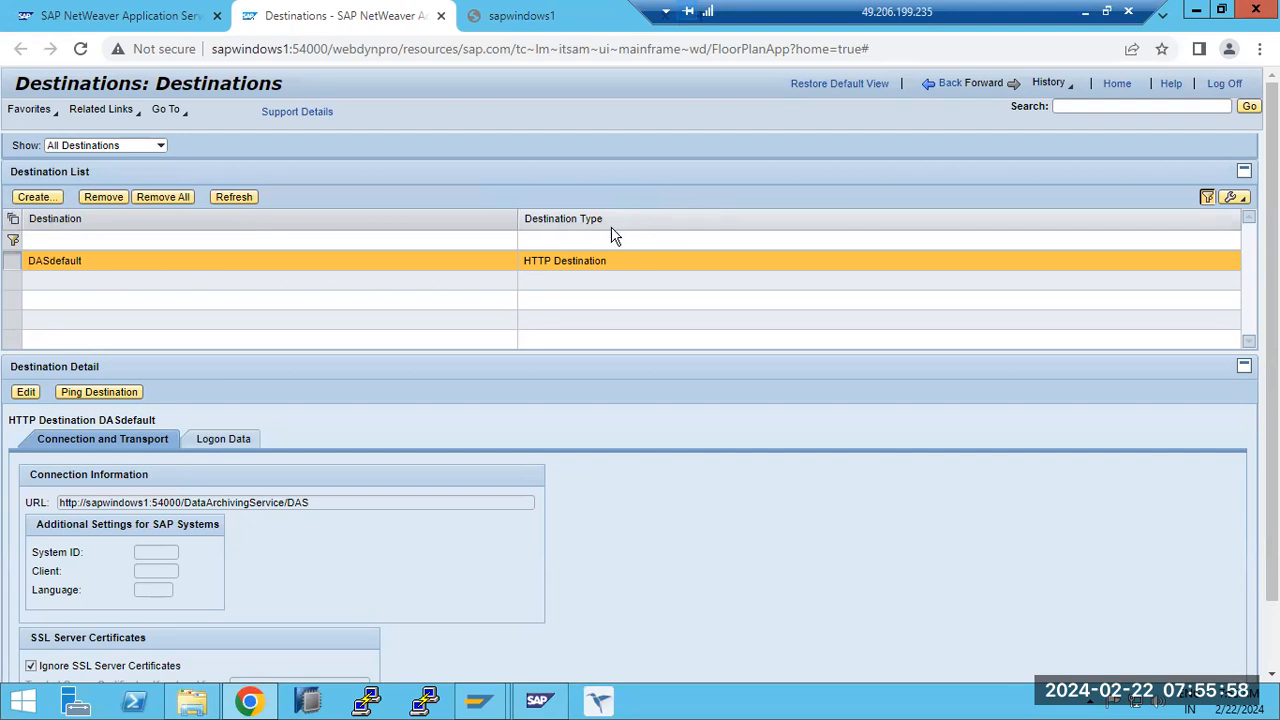
left_click(46, 200)
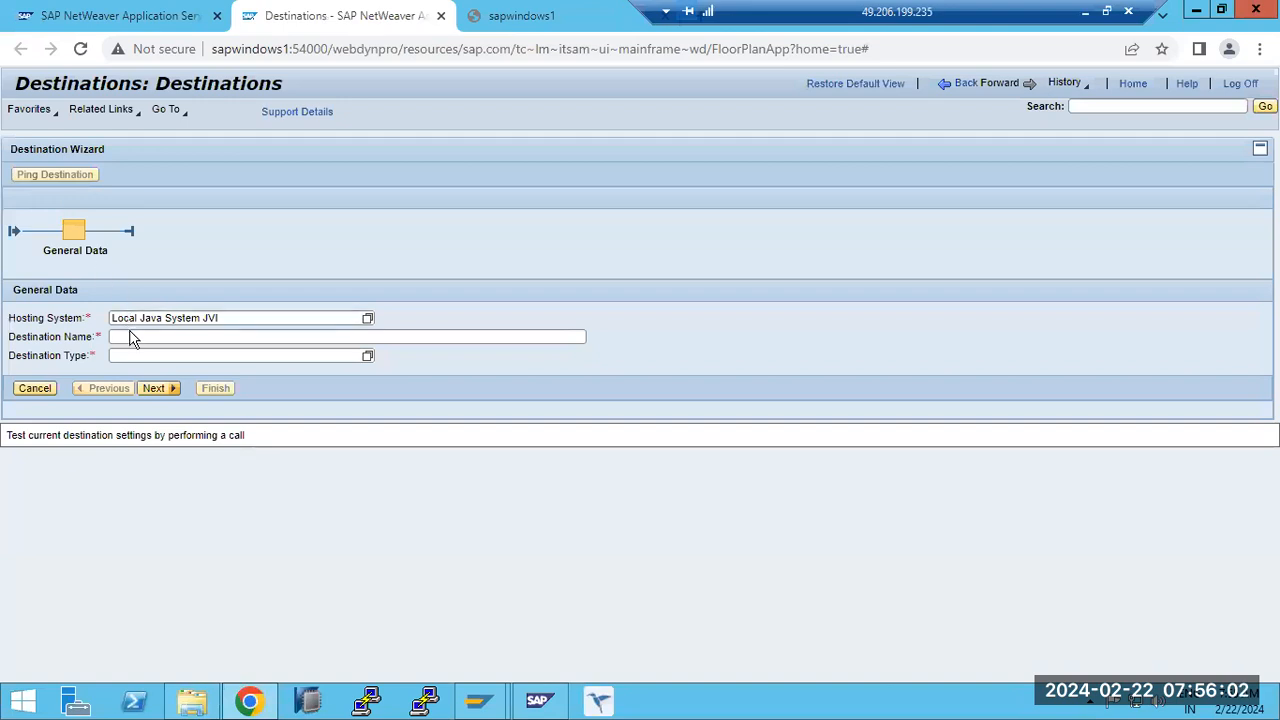
- Name the new destination ECP, set its type to HTTP and continue to the connection settings
left_click(132, 337)
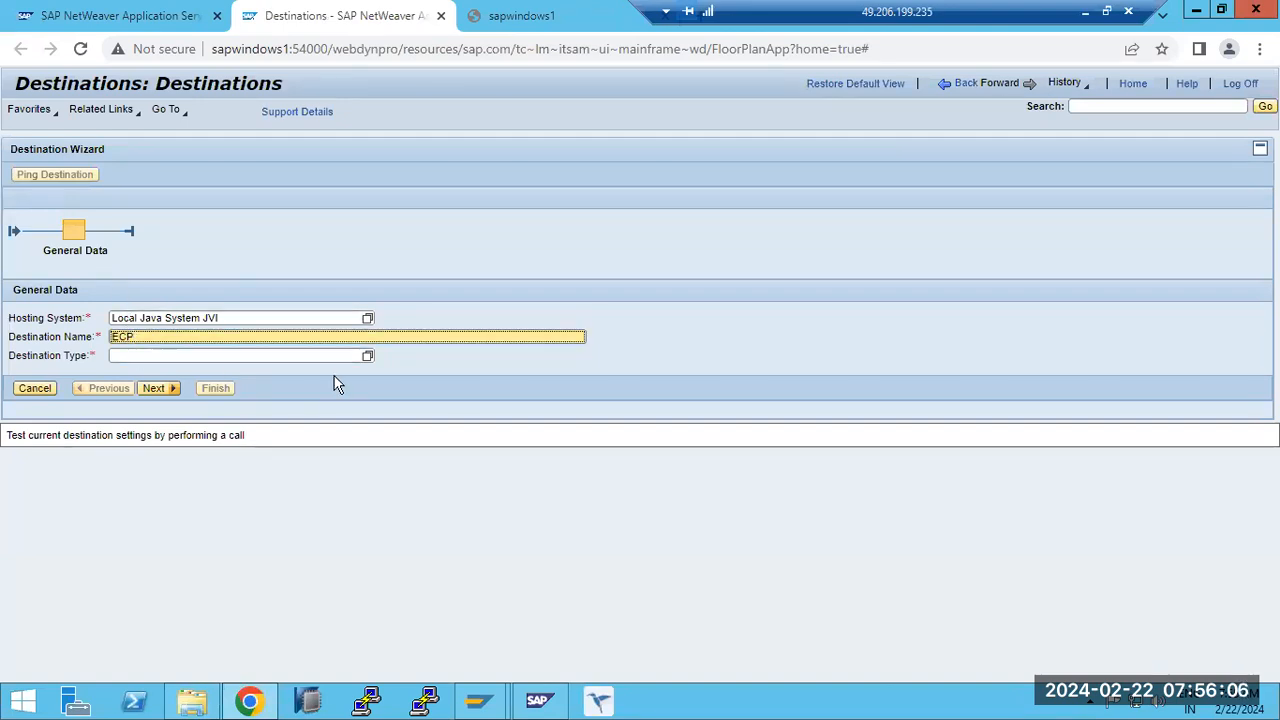
left_click(366, 357)
left_click(366, 357)
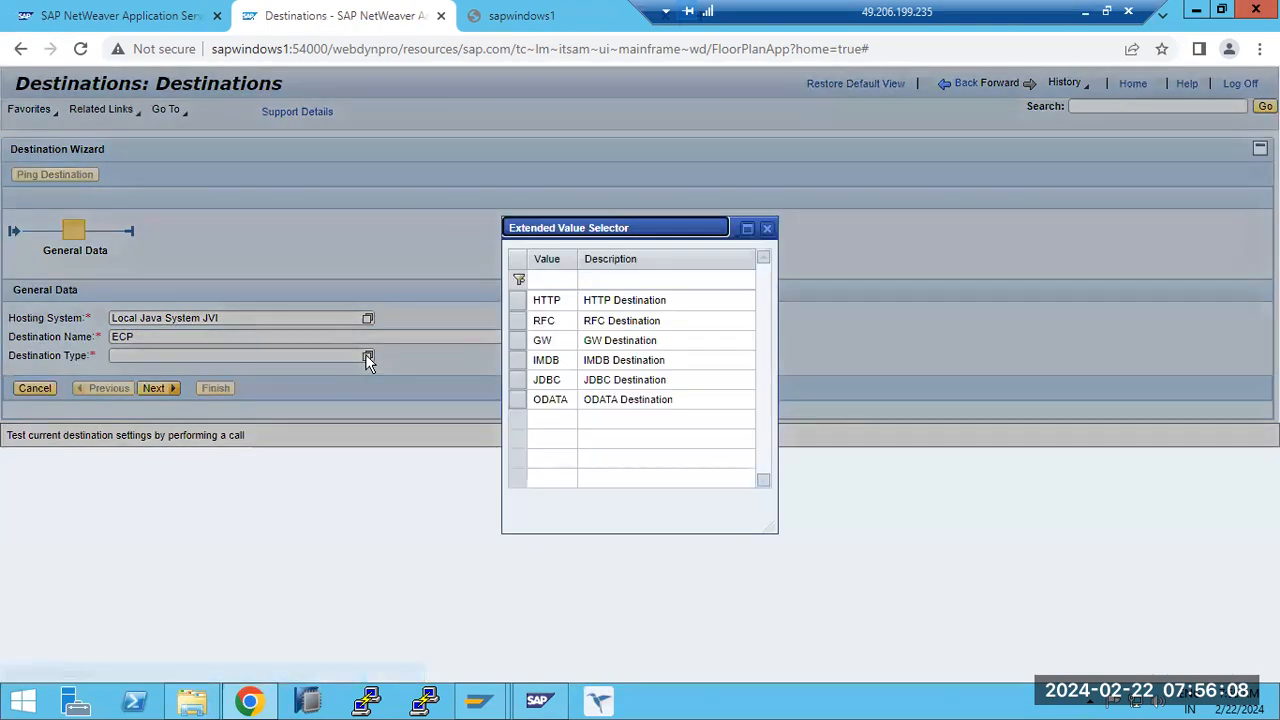
left_click(592, 302)
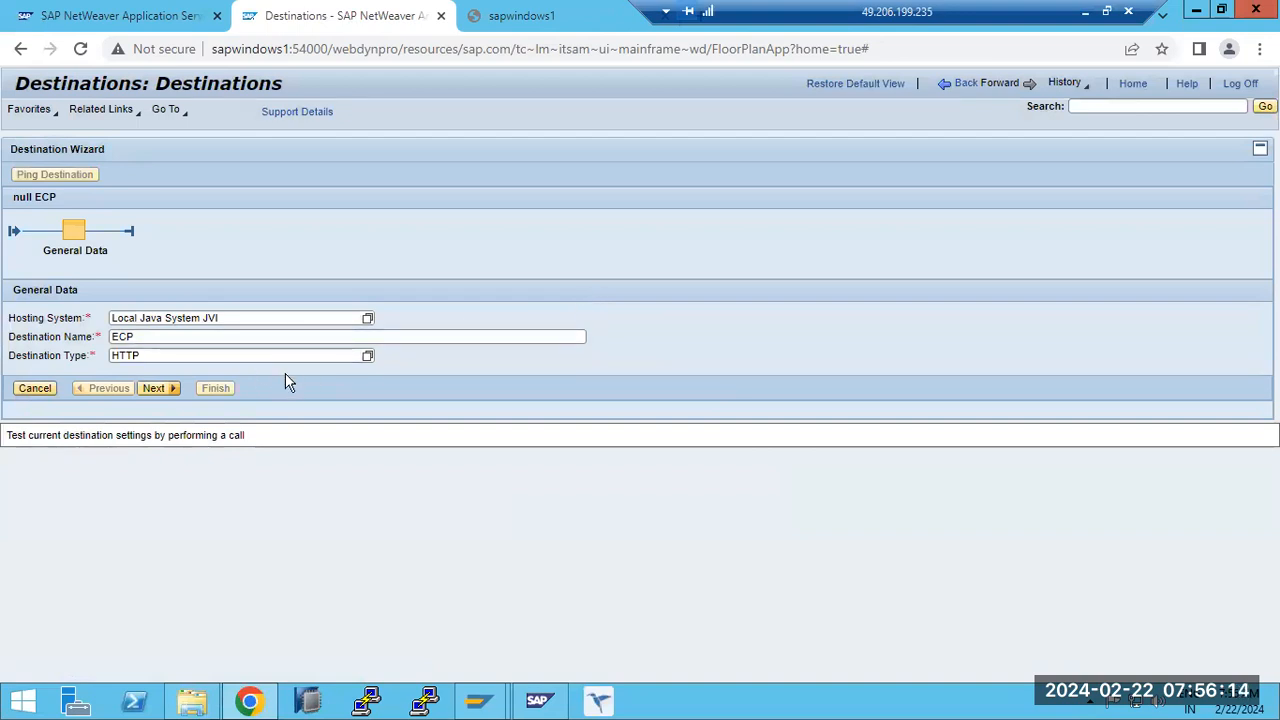
left_click(145, 396)
left_click(366, 357)
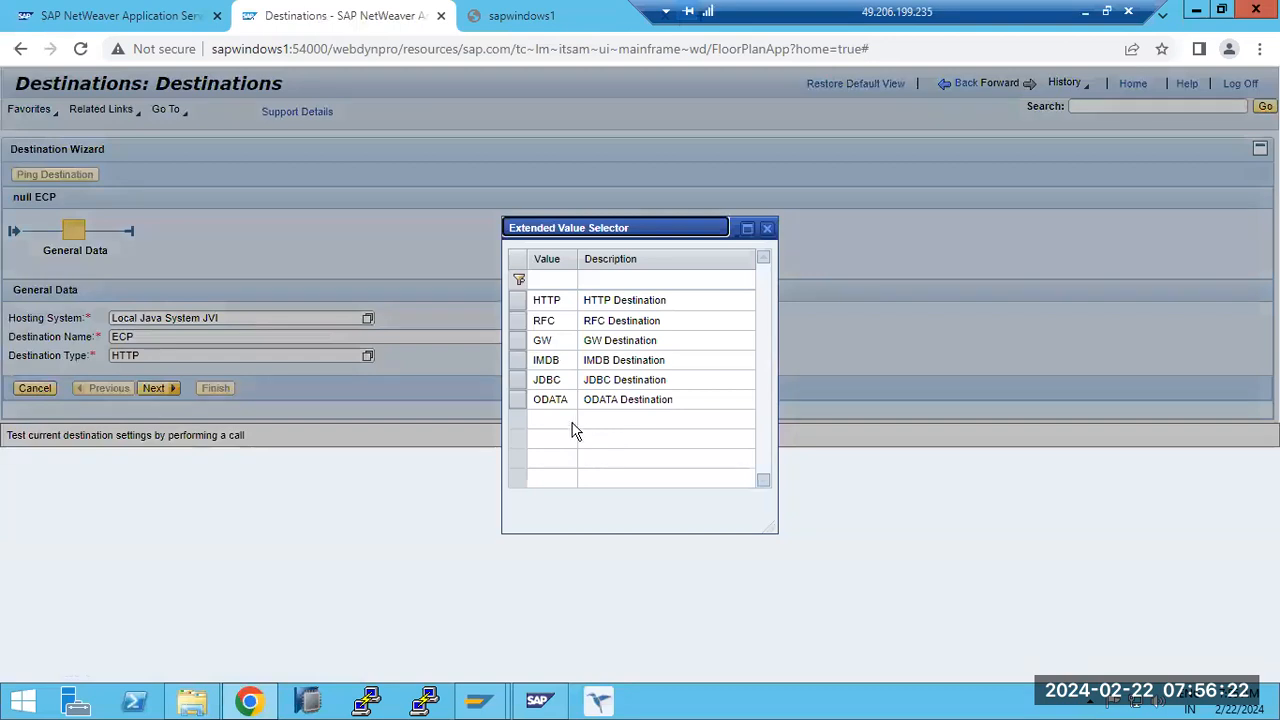
left_click(588, 302)
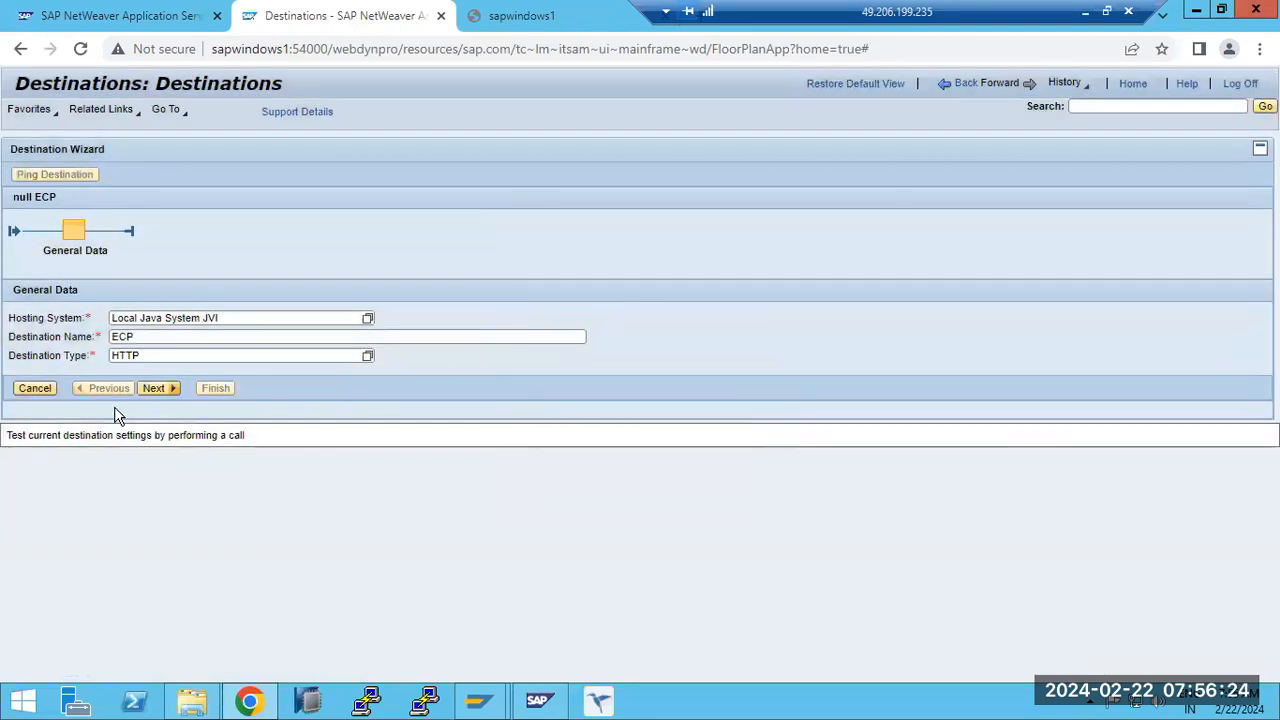
left_click(157, 388)
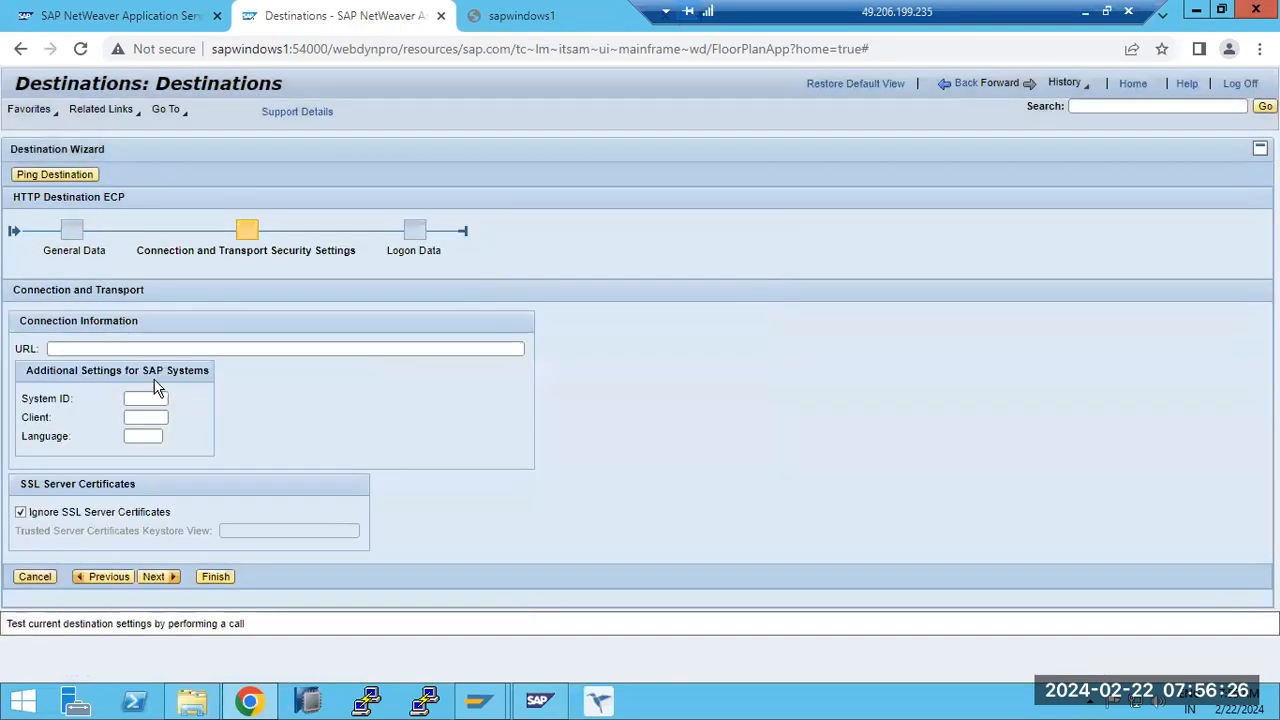
left_click(75, 349)
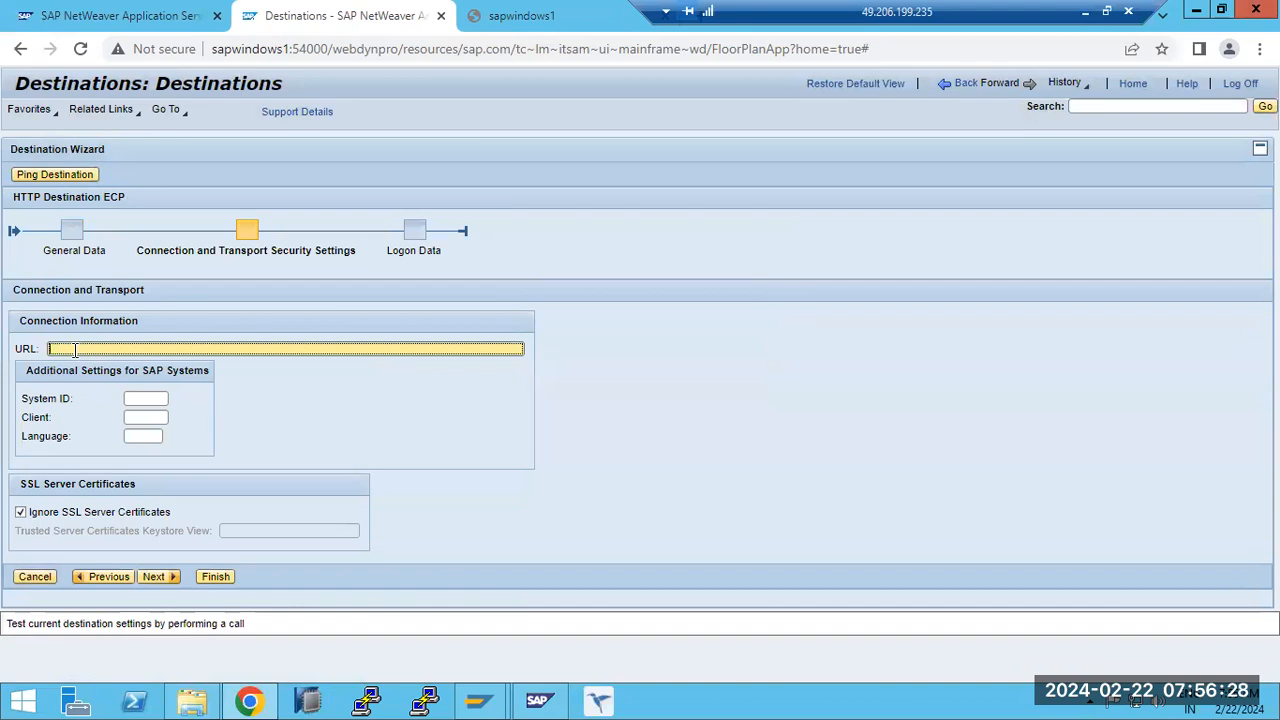
type("http://sapwindows1:8000")
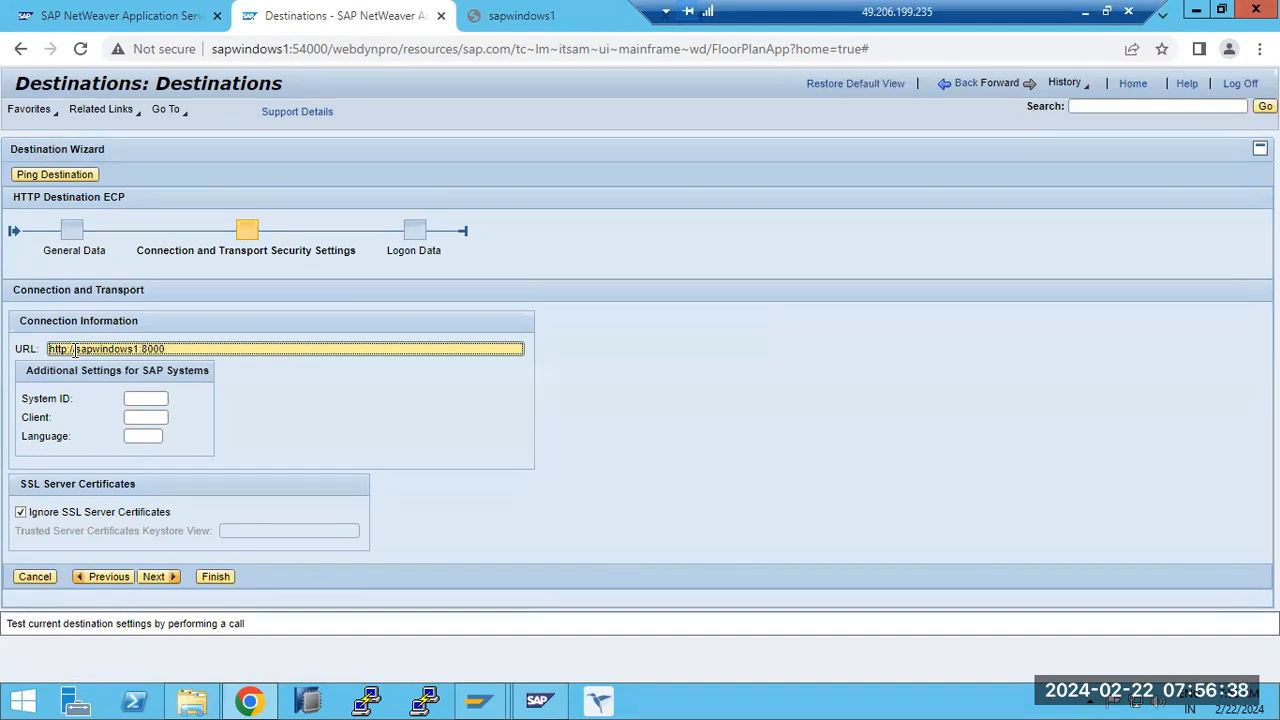
left_click(146, 398)
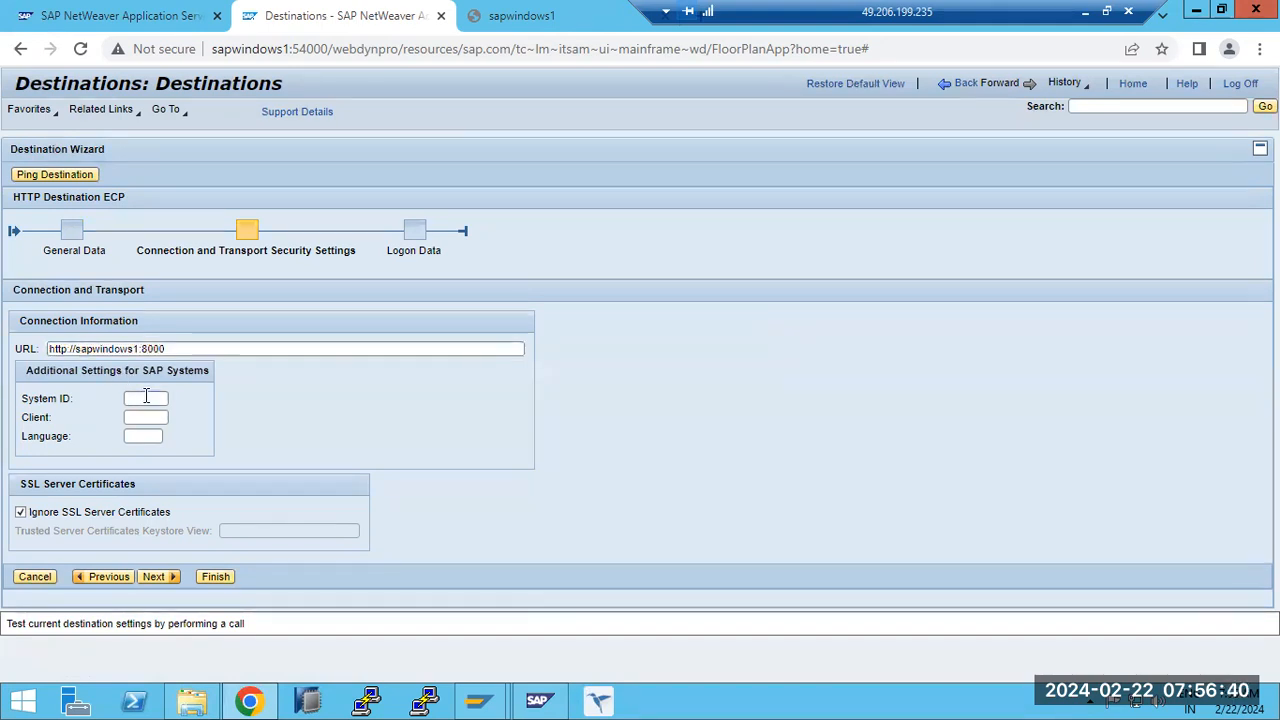
type("ECC")
key("Tab")
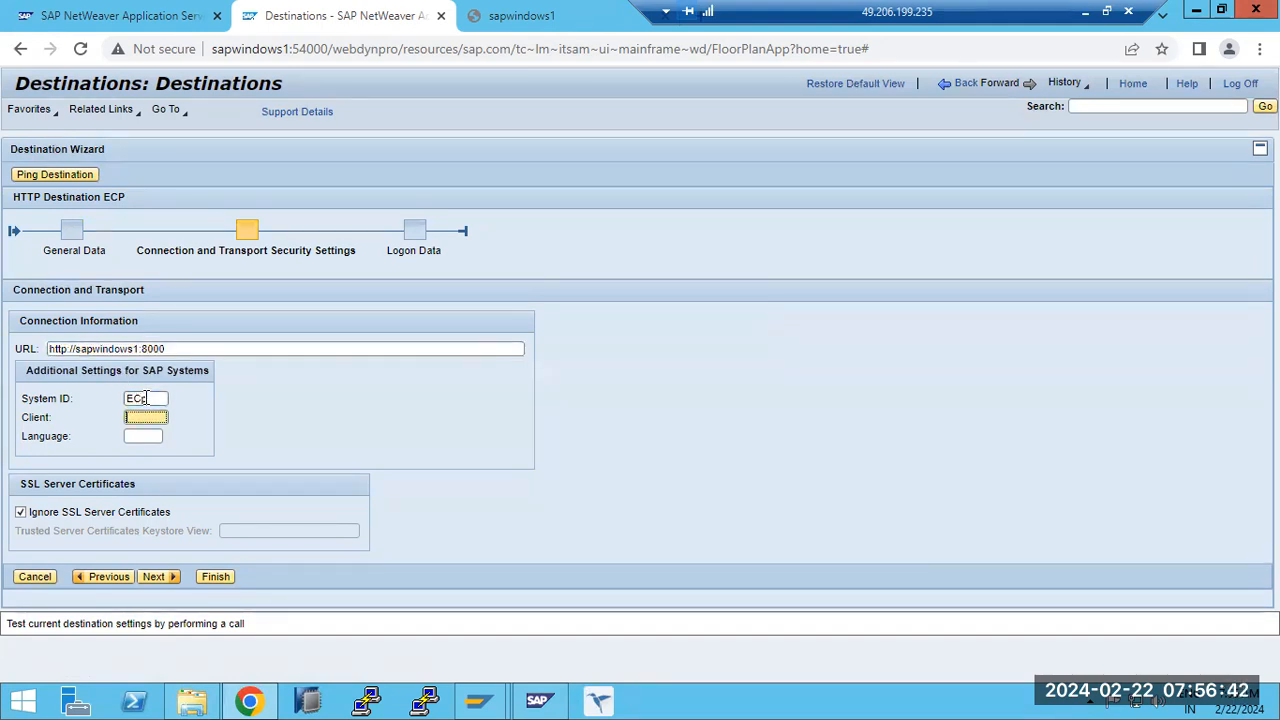
type("100")
left_click(162, 398)
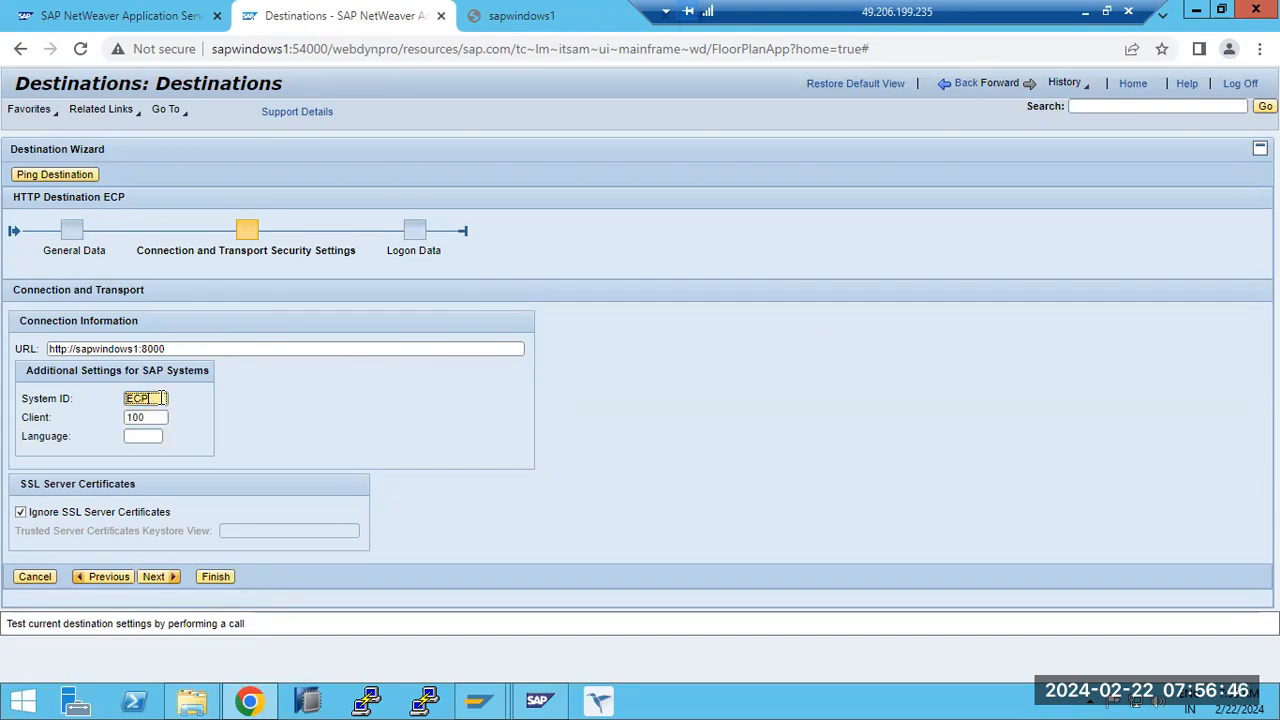
left_click(154, 577)
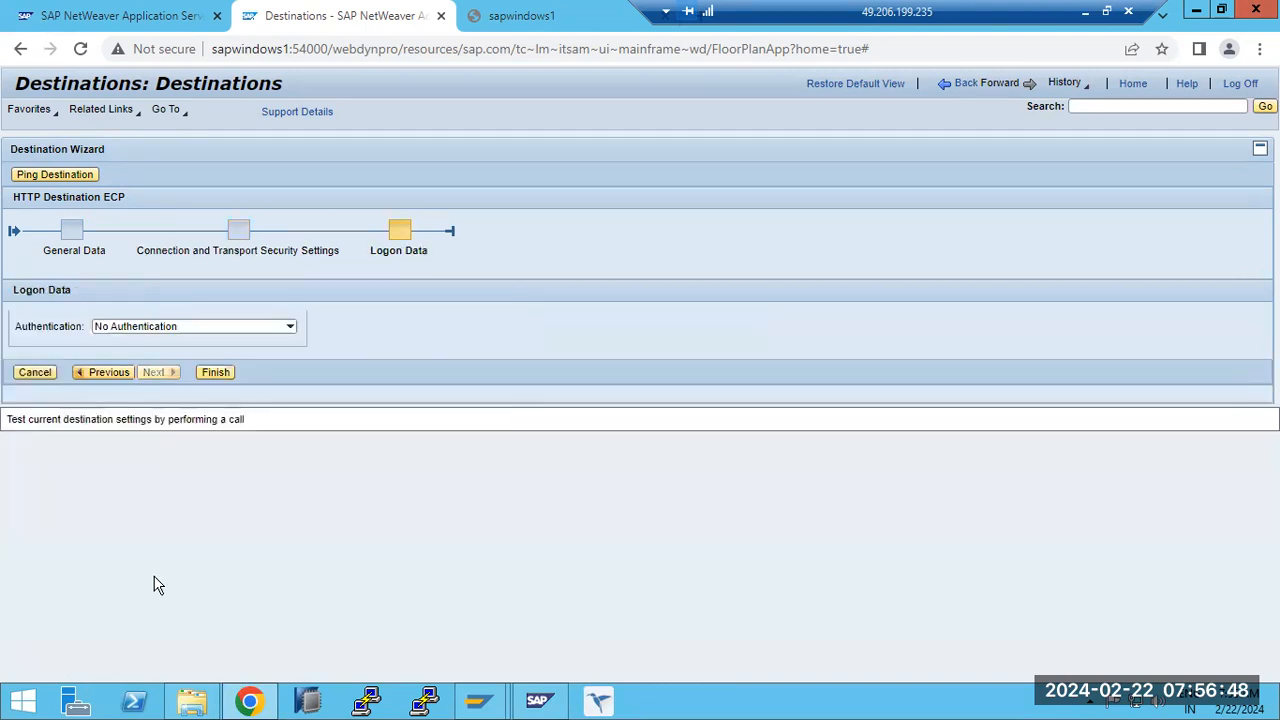
- Set Basic authentication with user name basis and enter the account password, then finish the ECP destination without saving the password in the browser
left_click(140, 326)
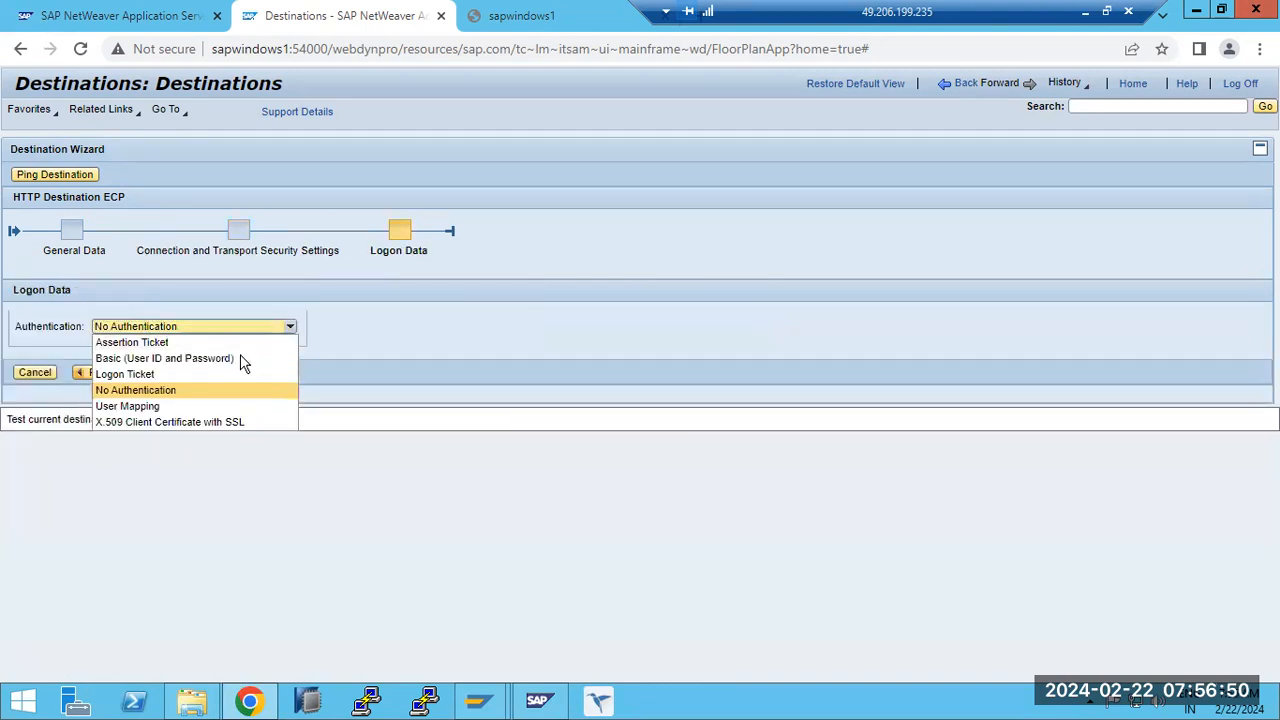
left_click(124, 358)
left_click(125, 388)
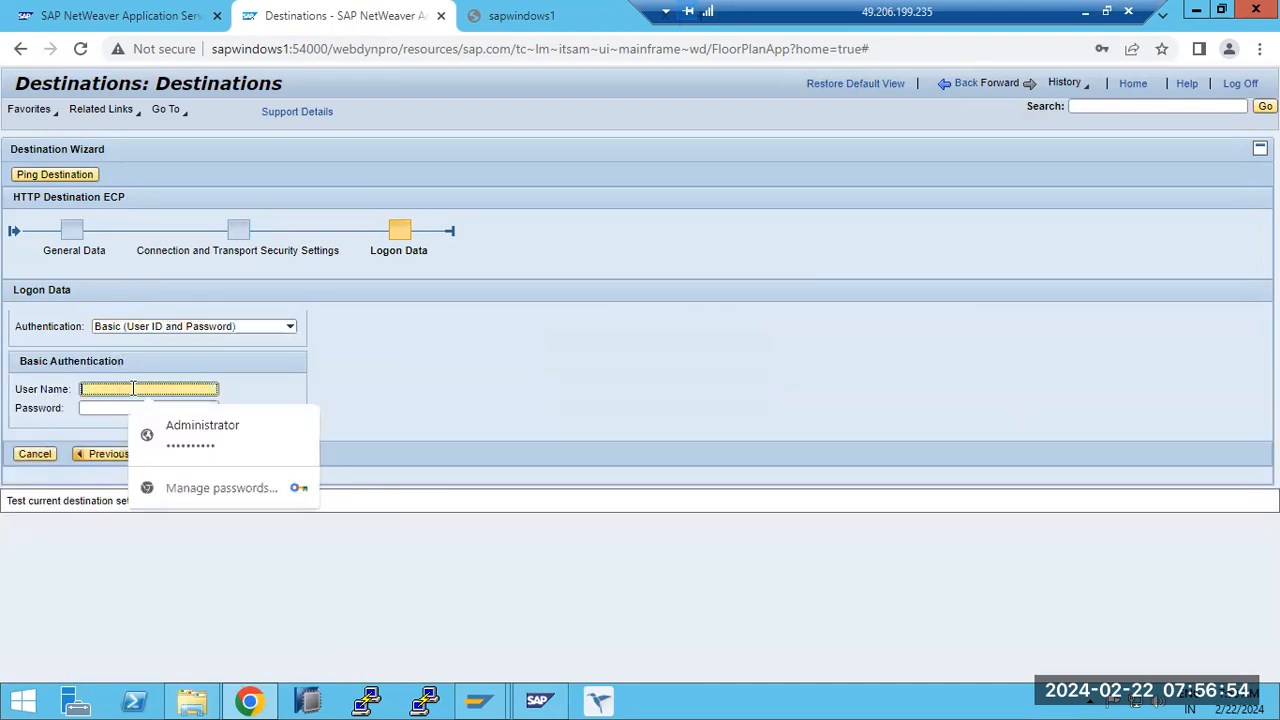
type("basis")
key("Tab")
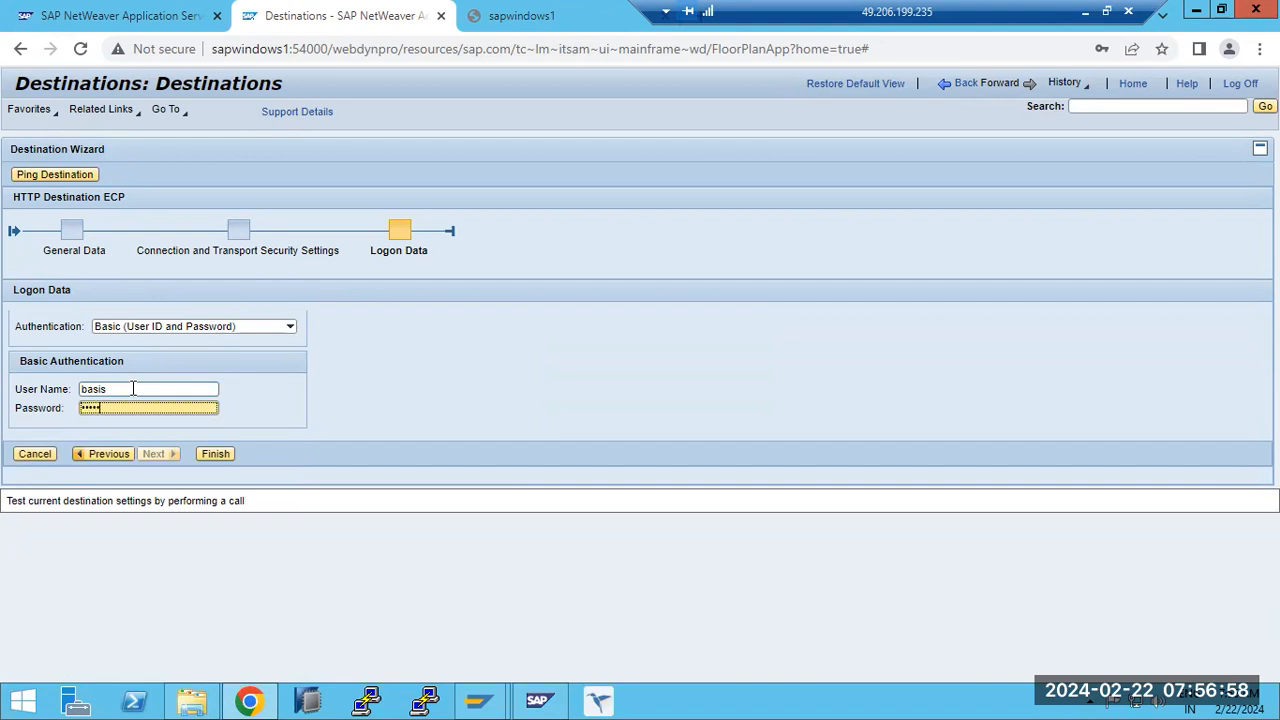
type("*")
left_click(216, 455)
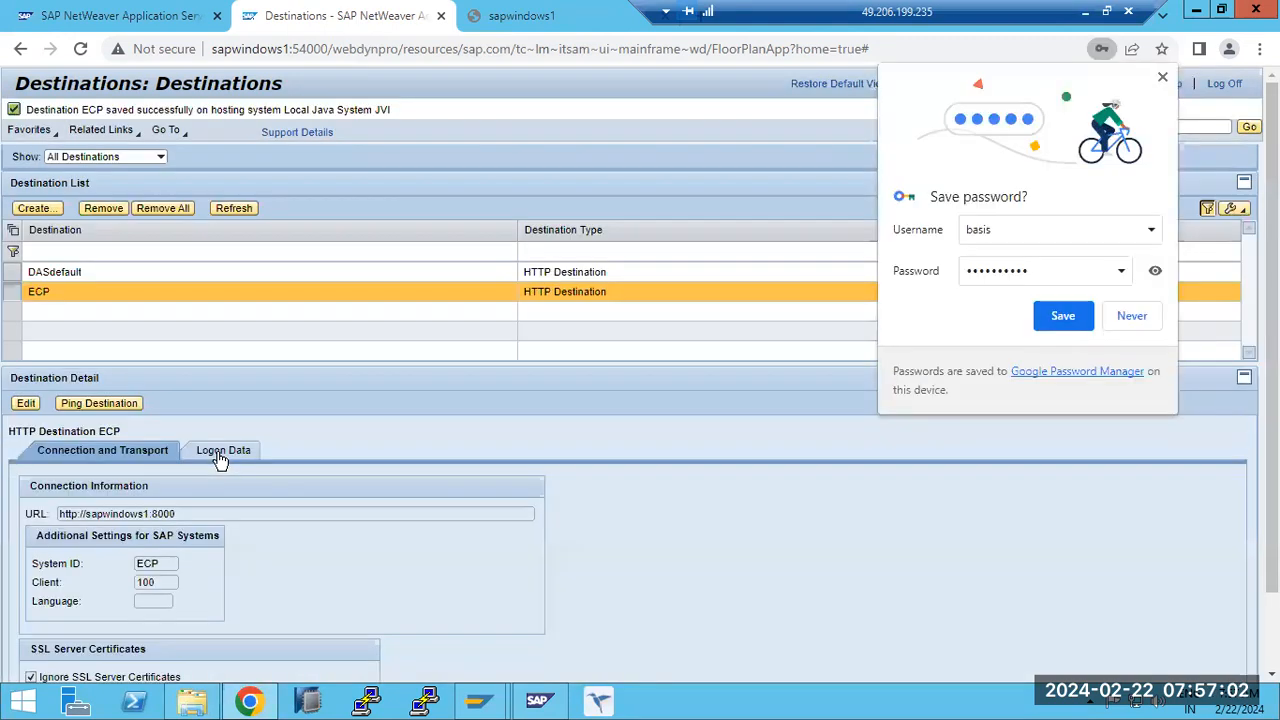
left_click(1132, 316)
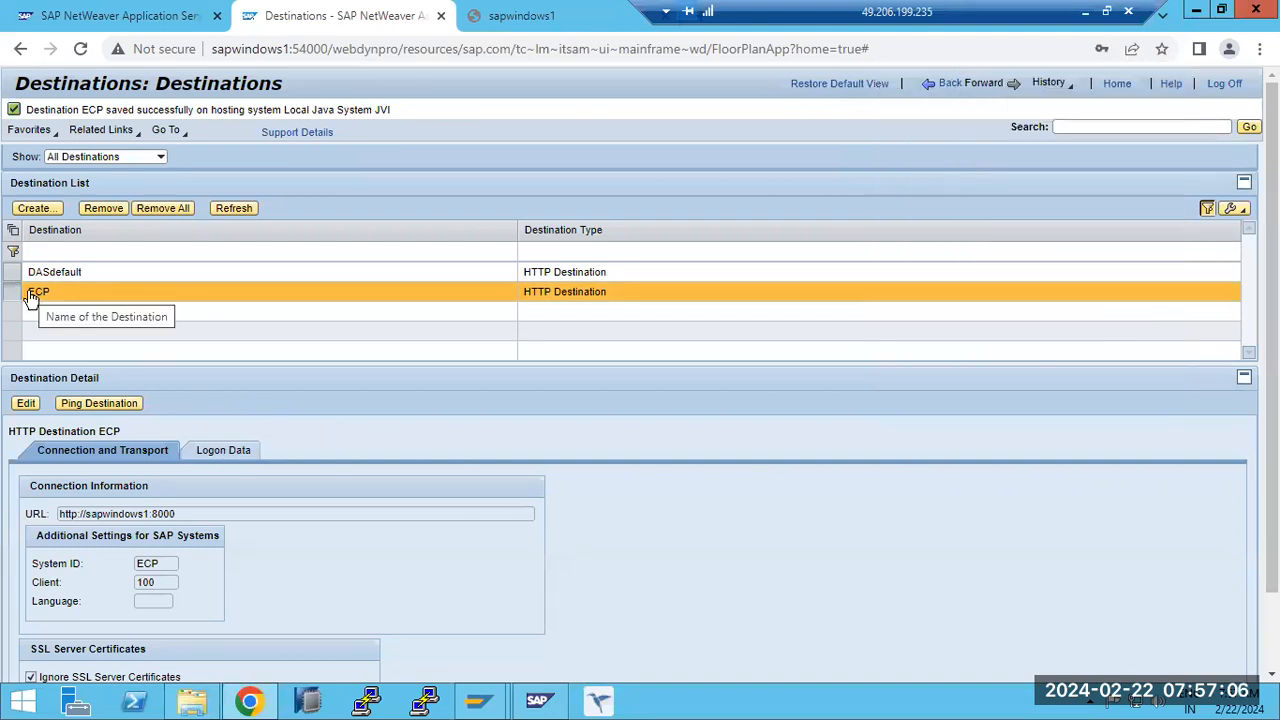
- Ping the ECP HTTP destination and read the response message
left_click(98, 403)
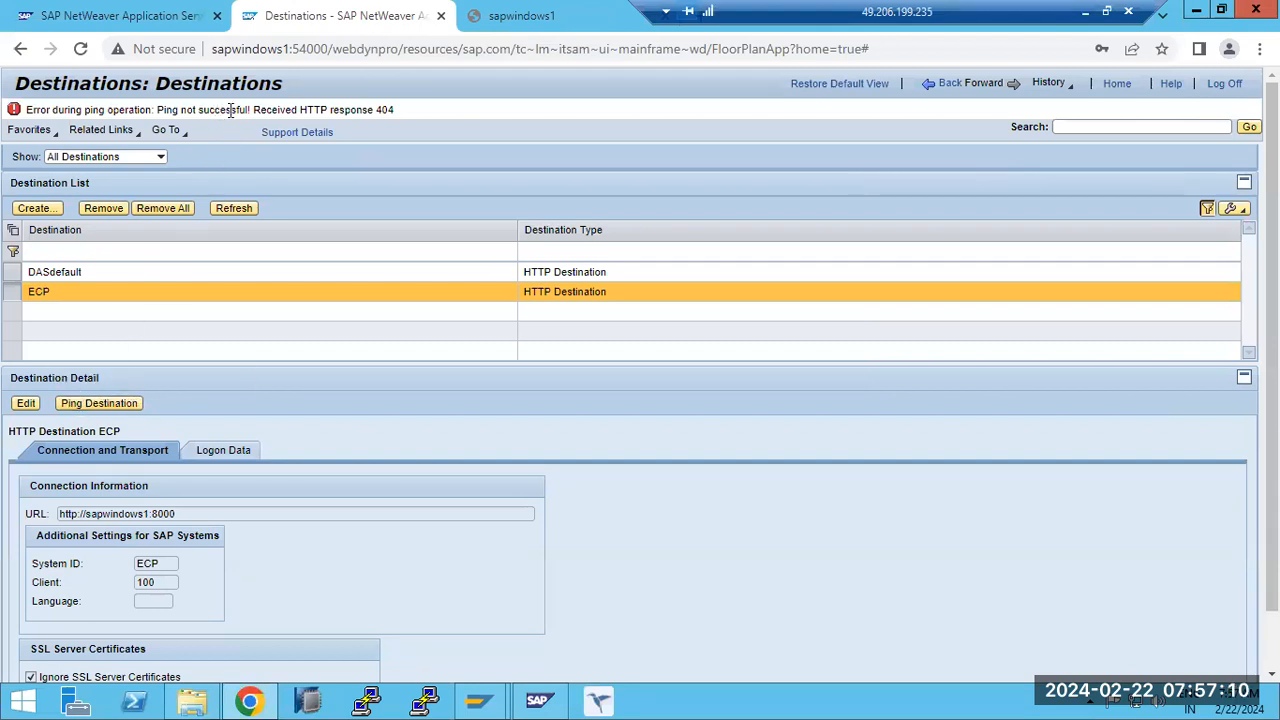
left_click_drag(215, 110, 371, 108)
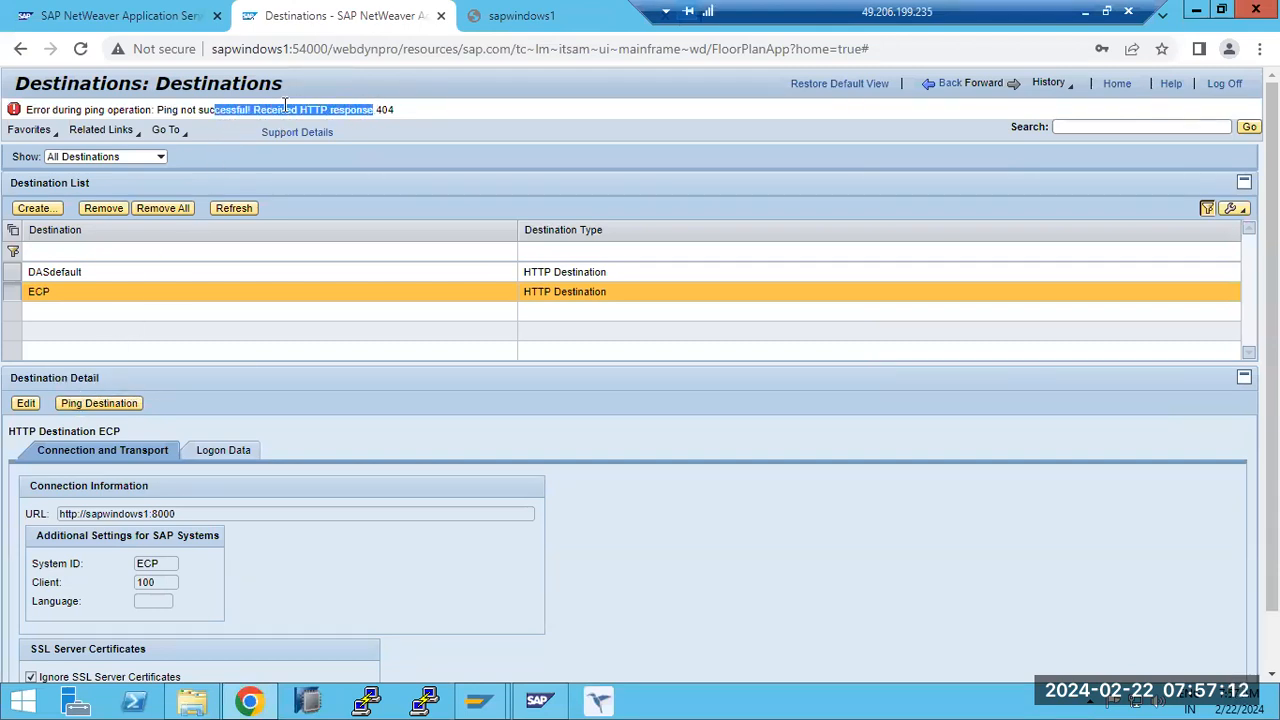
left_click(118, 108)
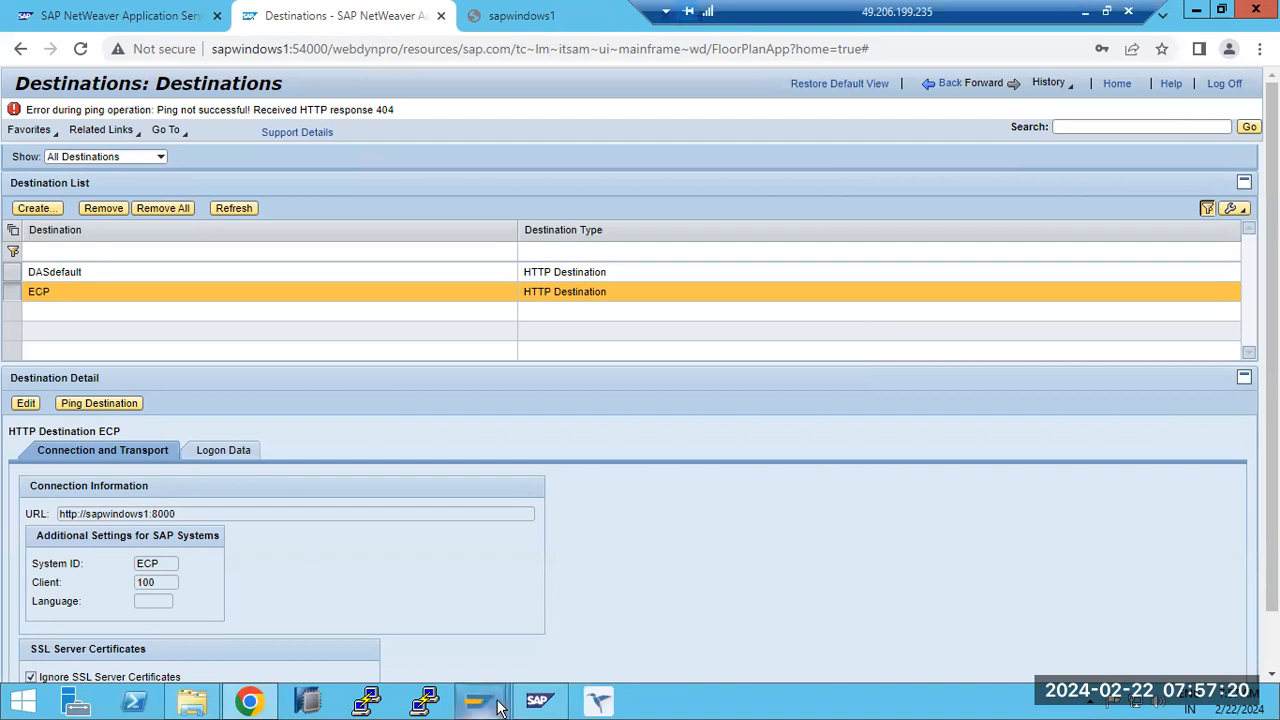
- Switch to SAP GUI, run transaction smicm to display the active ICM services, and return to Chrome
mouse_move(500, 708)
left_click(556, 625)
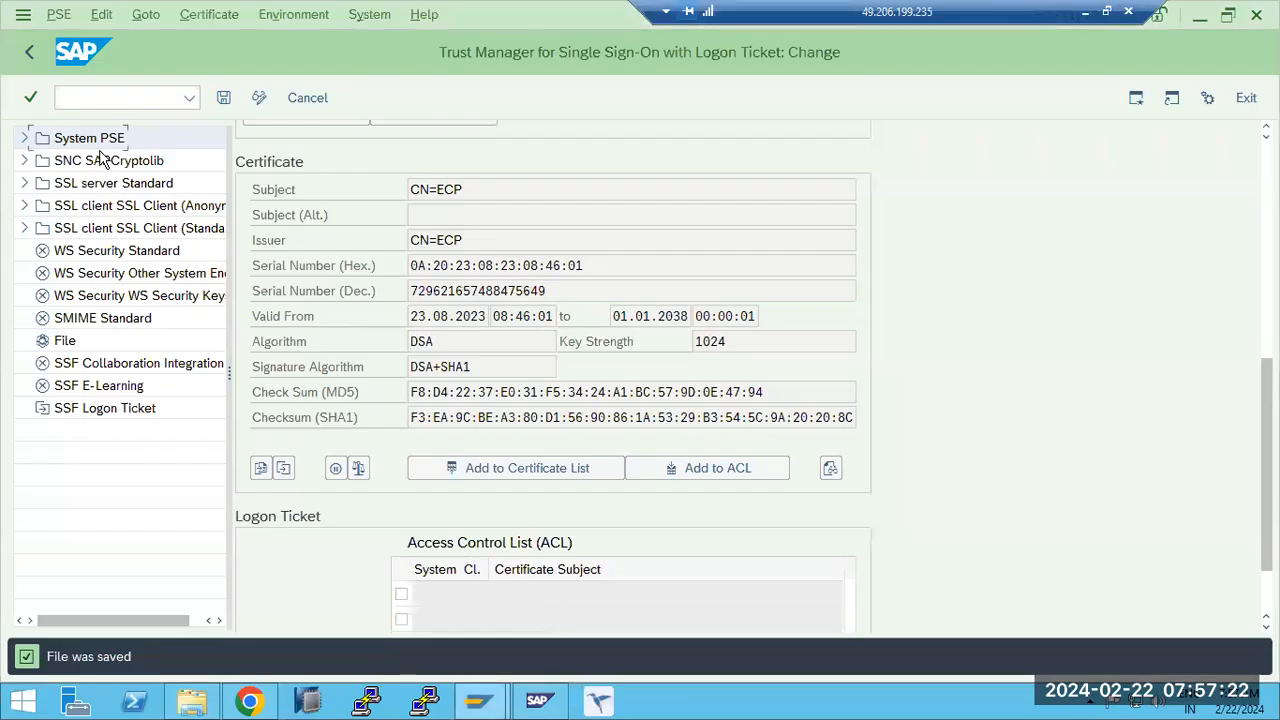
type("/nsmicm")
key("Return")
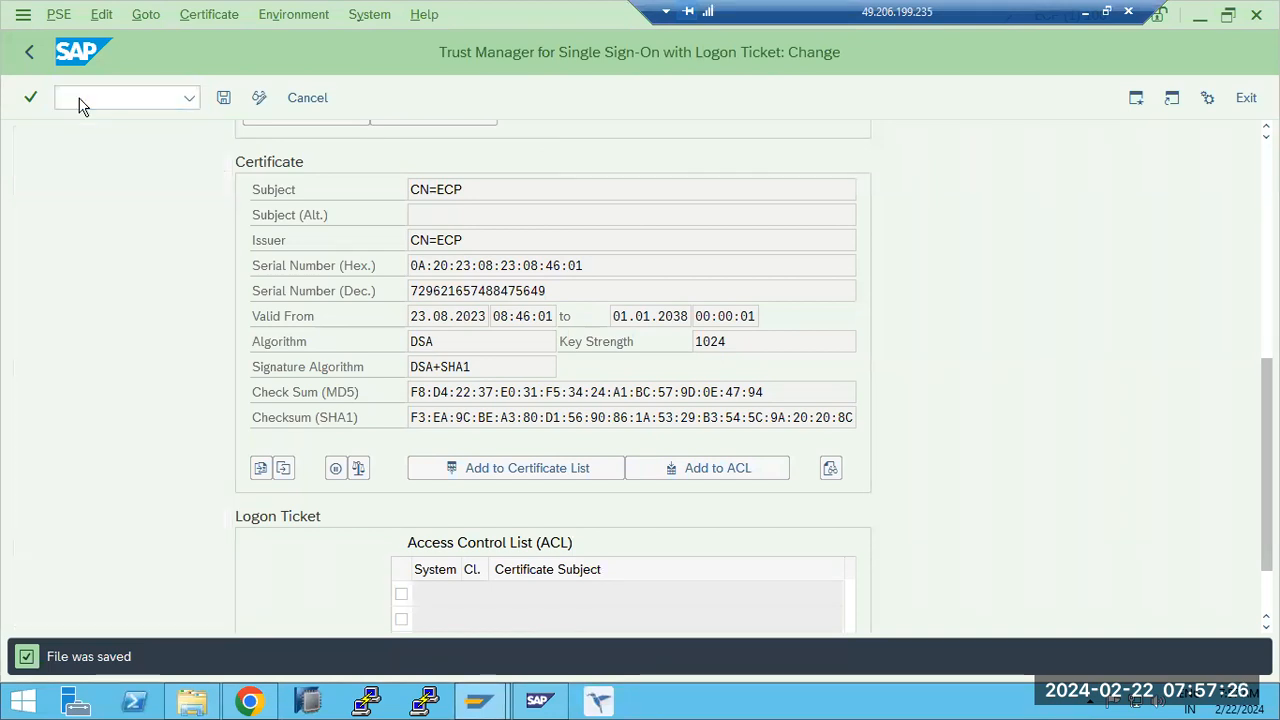
left_click(294, 97)
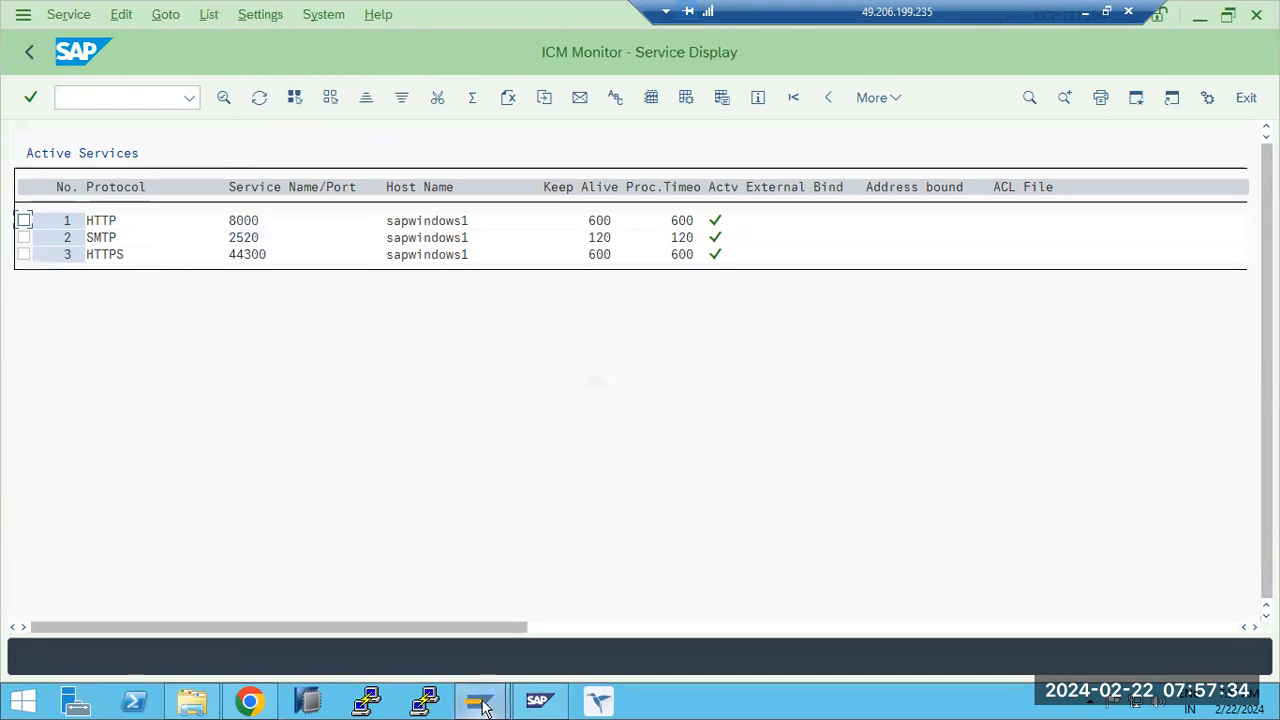
left_click(298, 702)
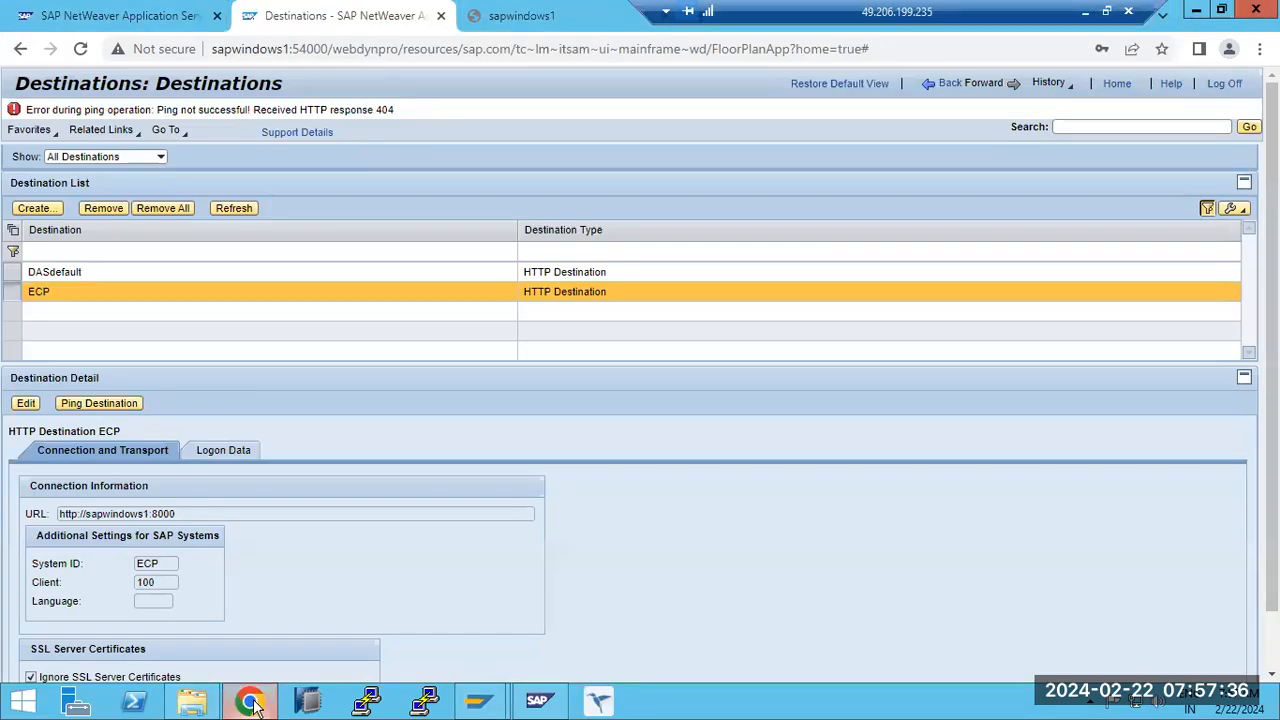
left_click(32, 210)
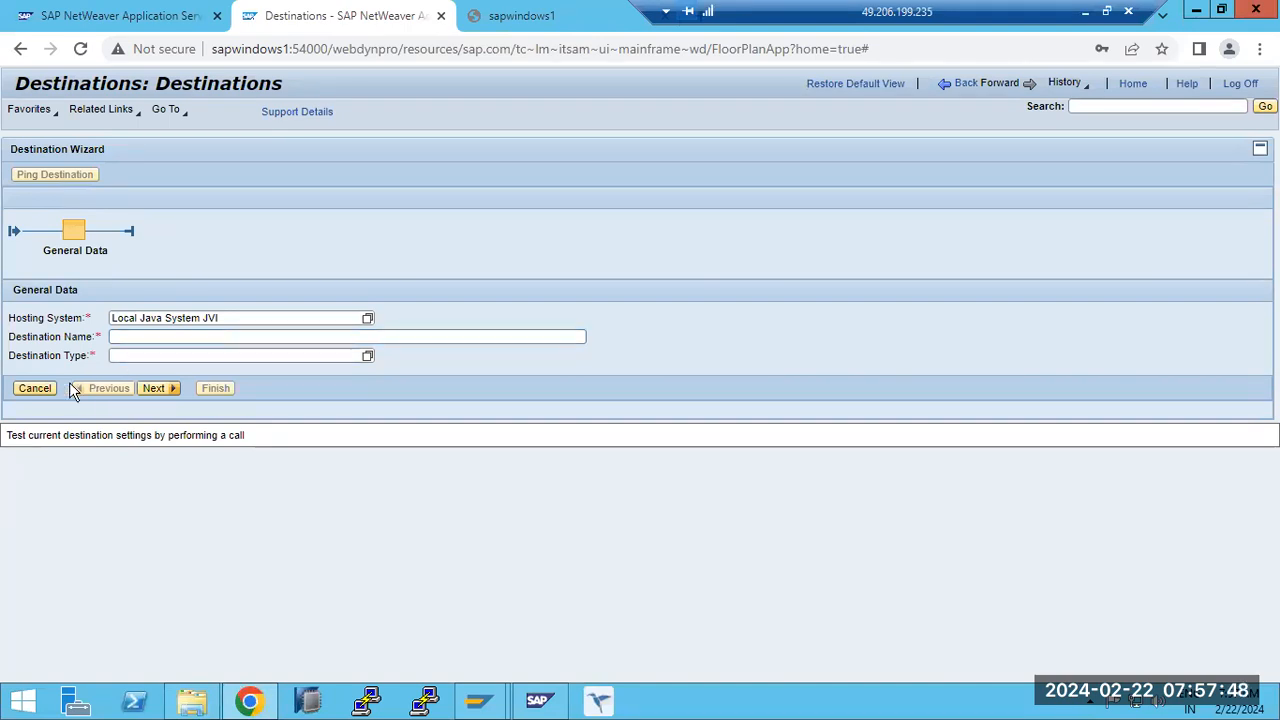
left_click(36, 388)
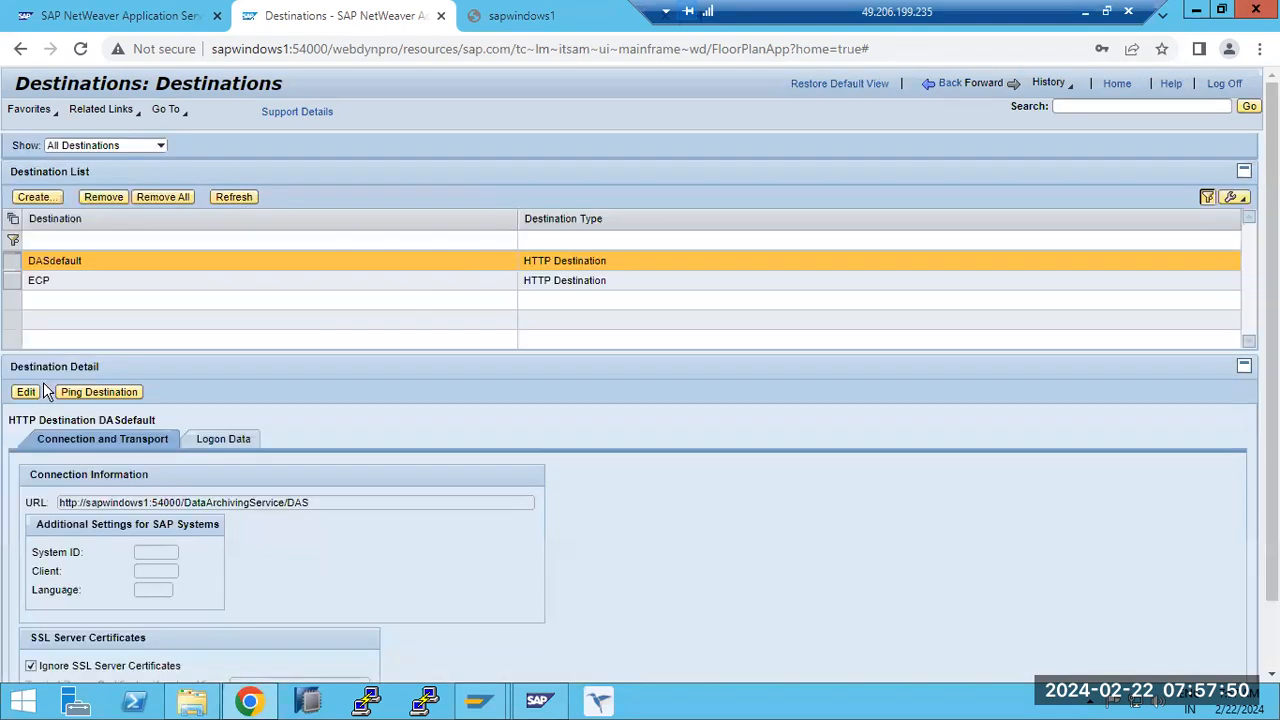
left_click(81, 286)
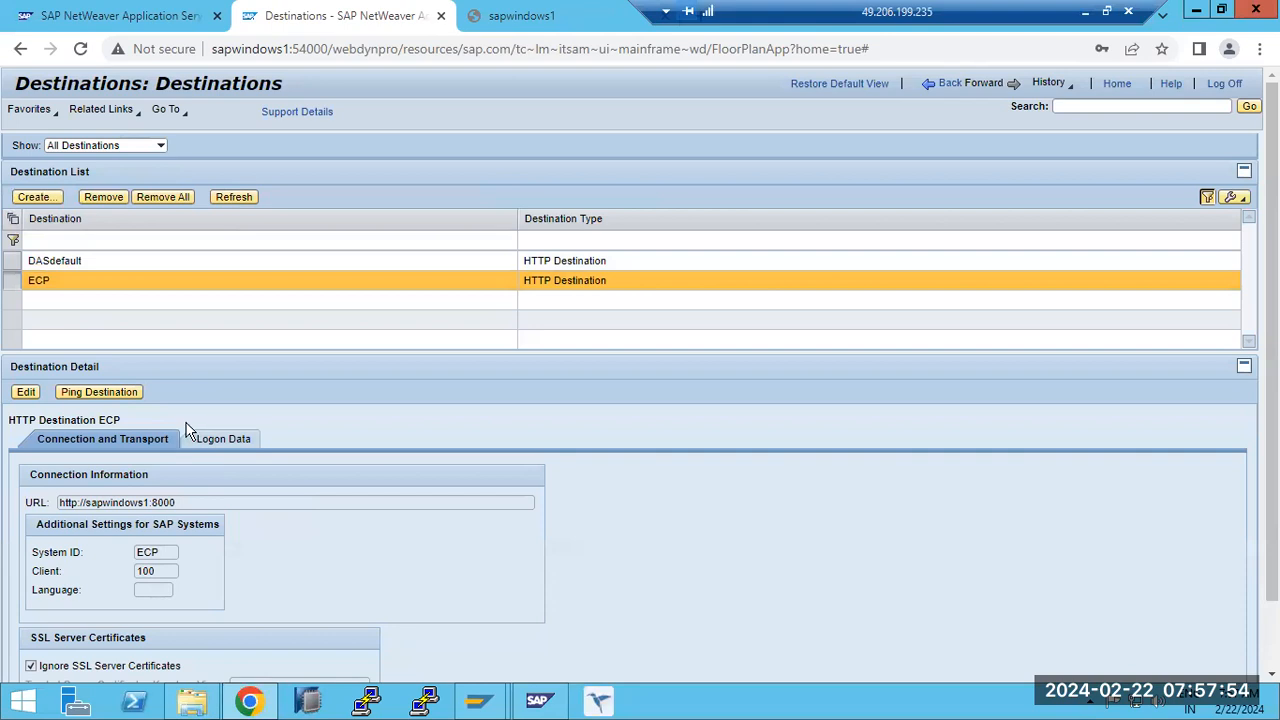
- Go back to the security configuration overview, open Certificates and Keys, and look through the key storage views
left_click(933, 89)
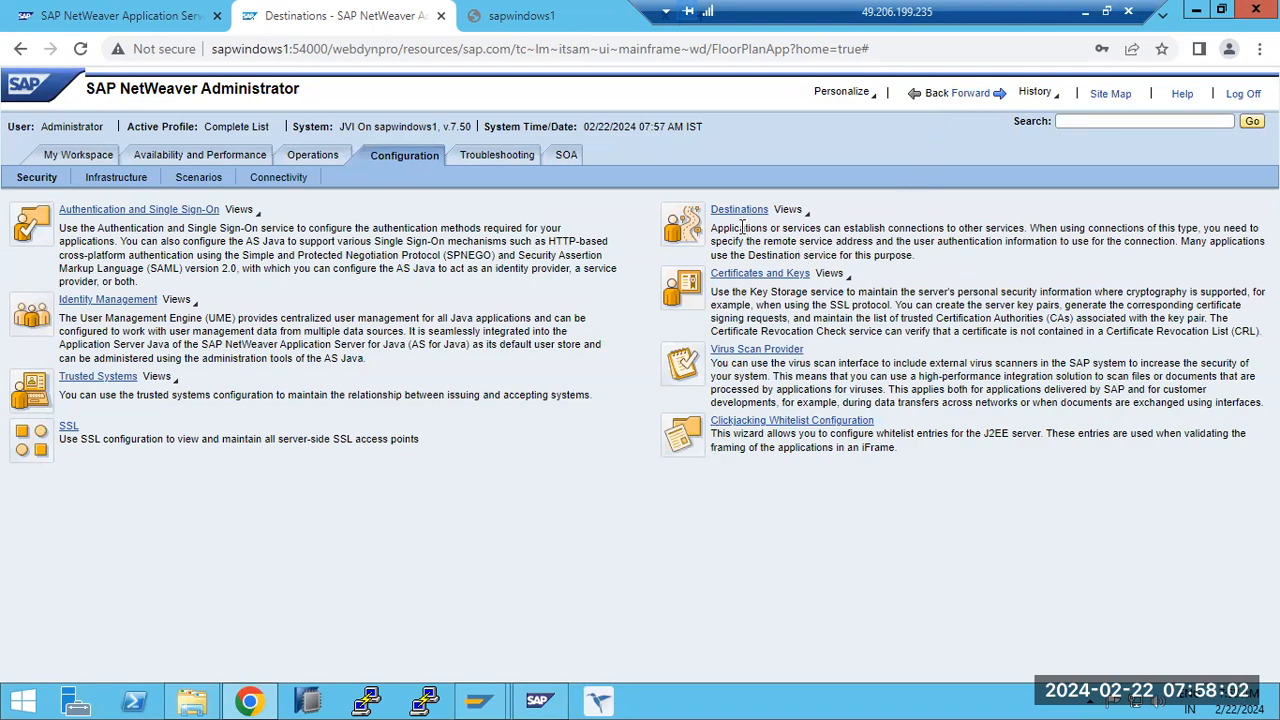
left_click(775, 283)
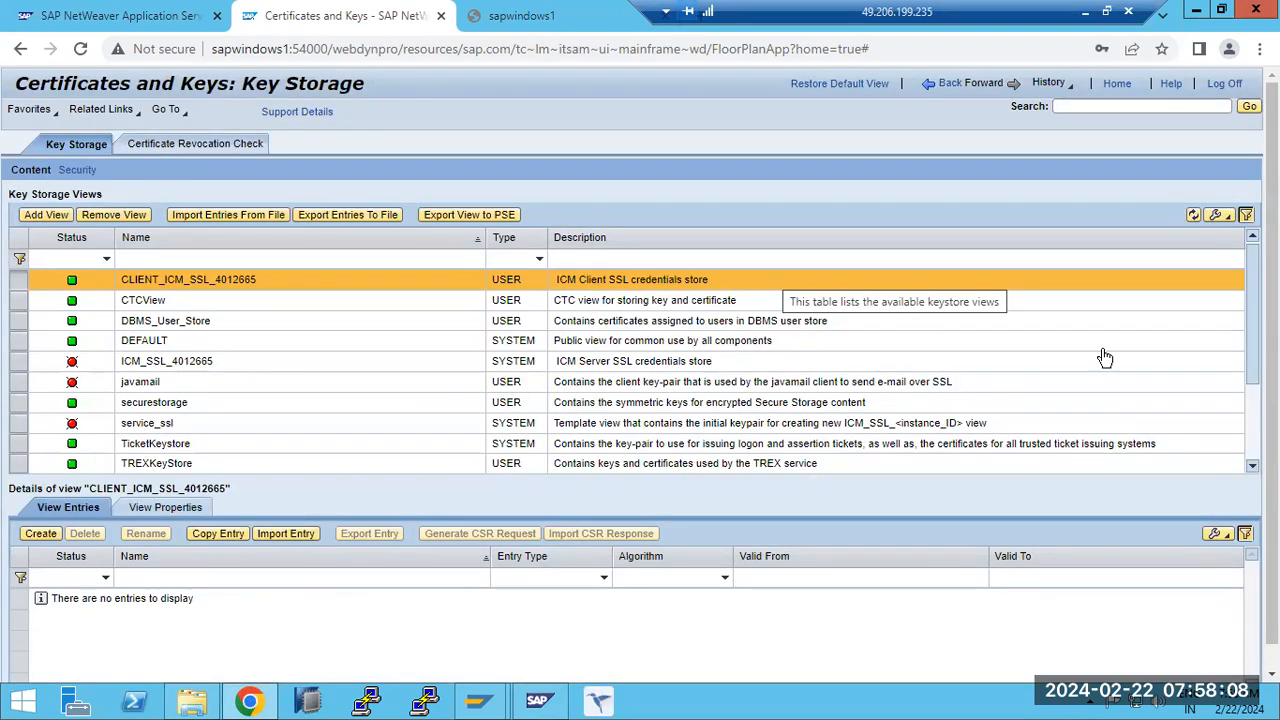
left_click(1252, 437)
left_click_drag(1252, 437, 1252, 250)
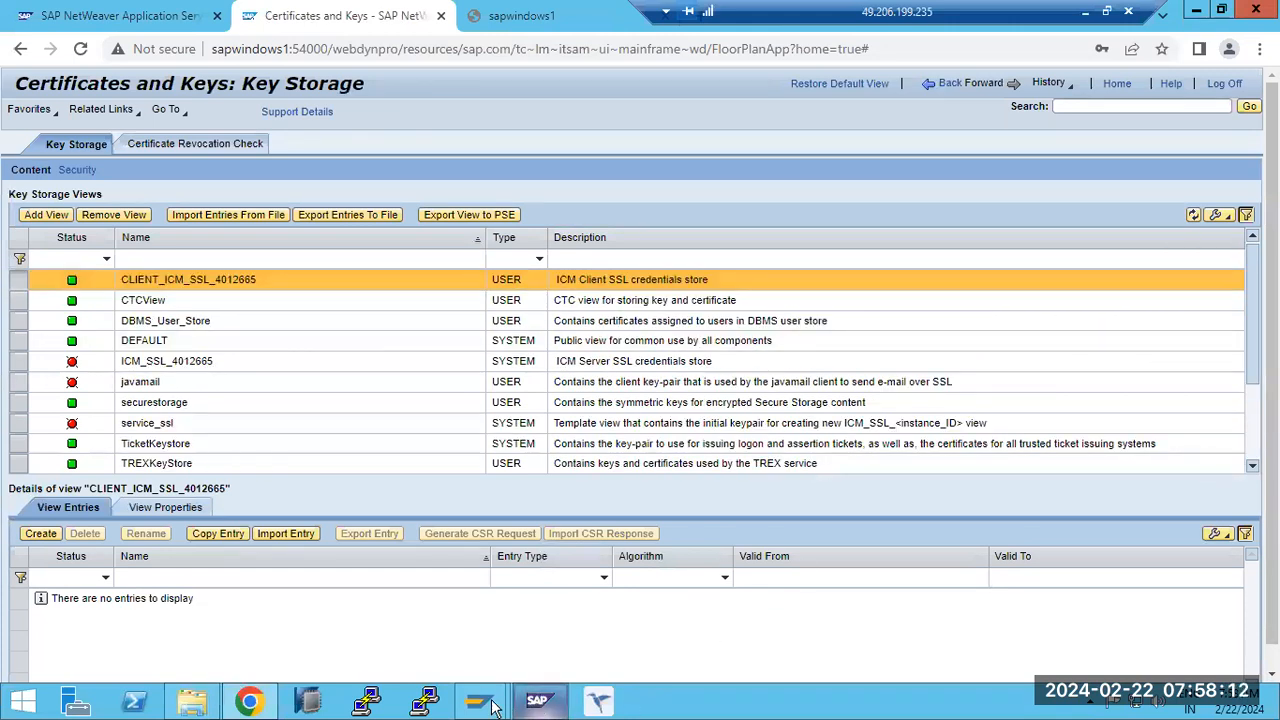
- Switch to SAP GUI, leave the ICM monitor and open the Trust Manager with transaction strustsso2
mouse_move(480, 700)
left_click(545, 630)
left_click(29, 51)
left_click(29, 51)
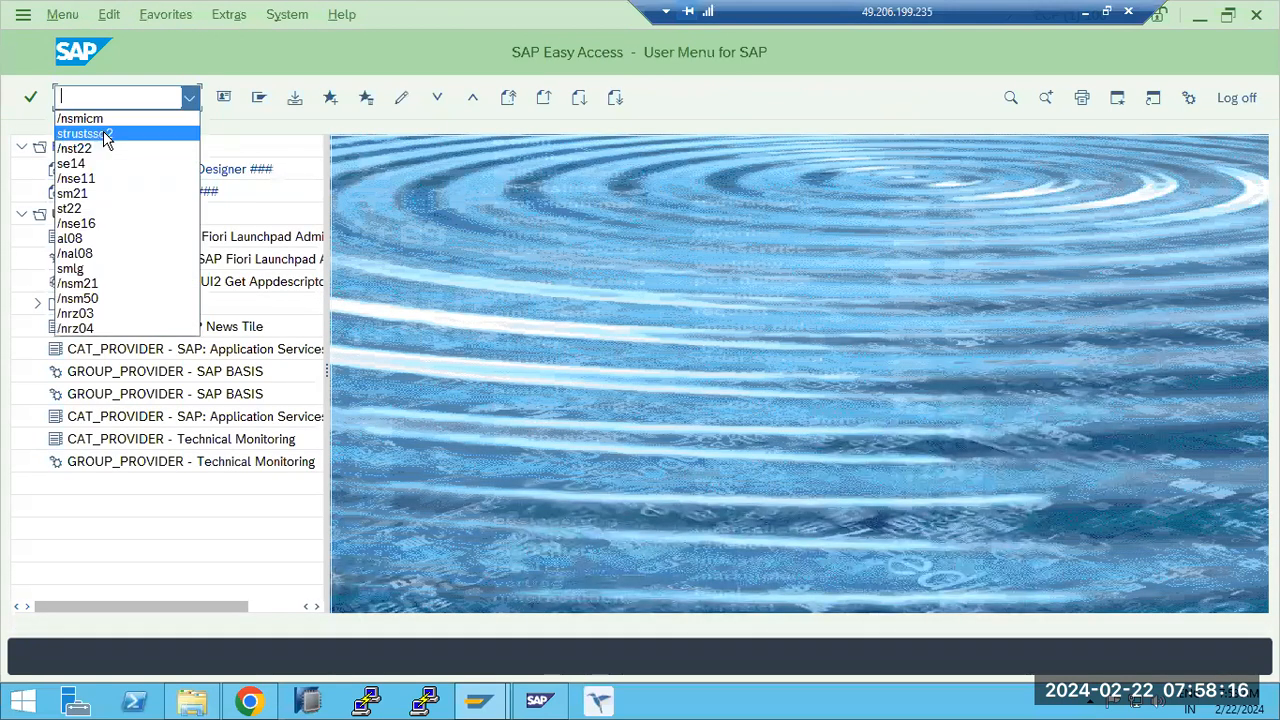
left_click(109, 133)
key("Return")
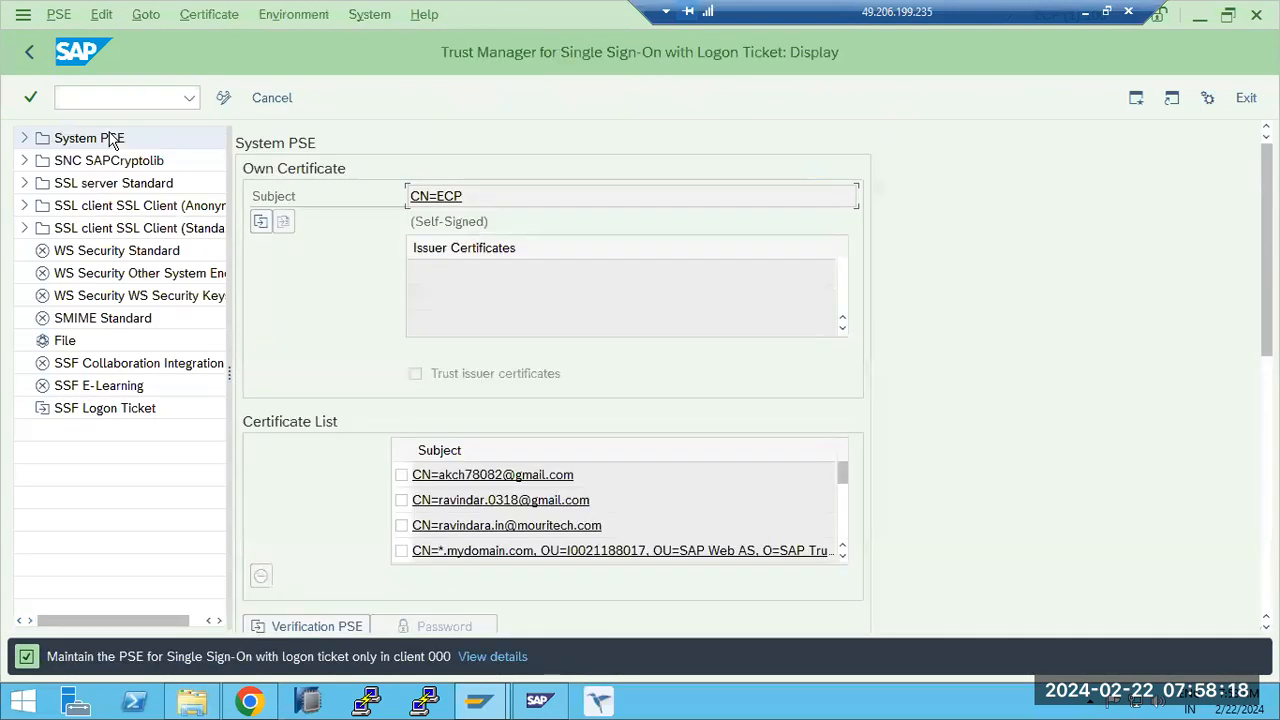
- Return to Chrome and examine the entries of the javamail and TicketKeystore key storage views
left_click(249, 701)
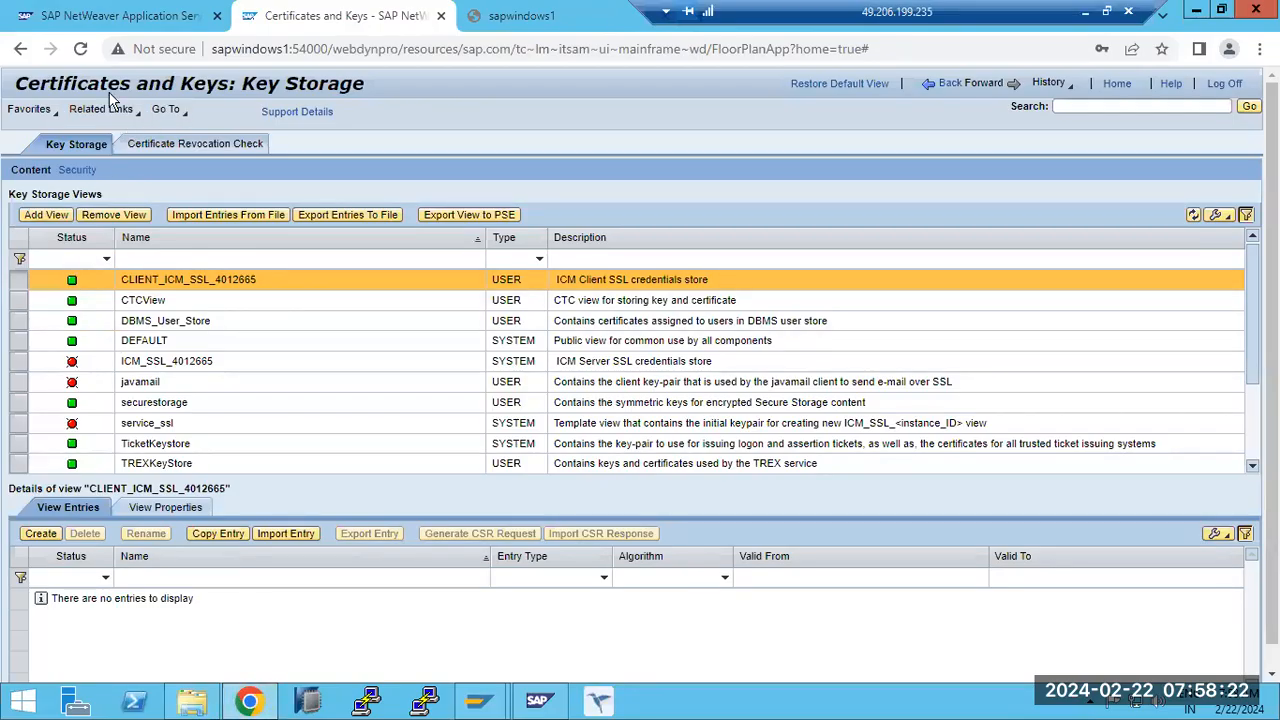
left_click_drag(70, 84, 236, 84)
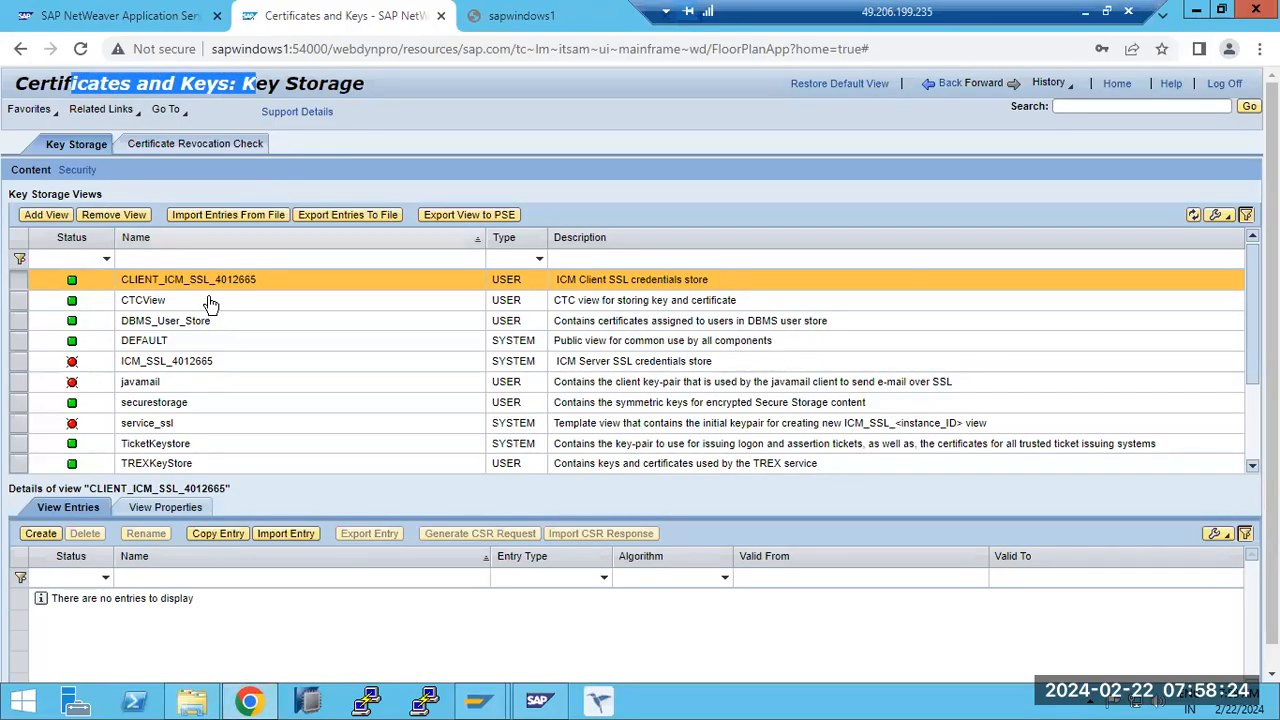
left_click(160, 379)
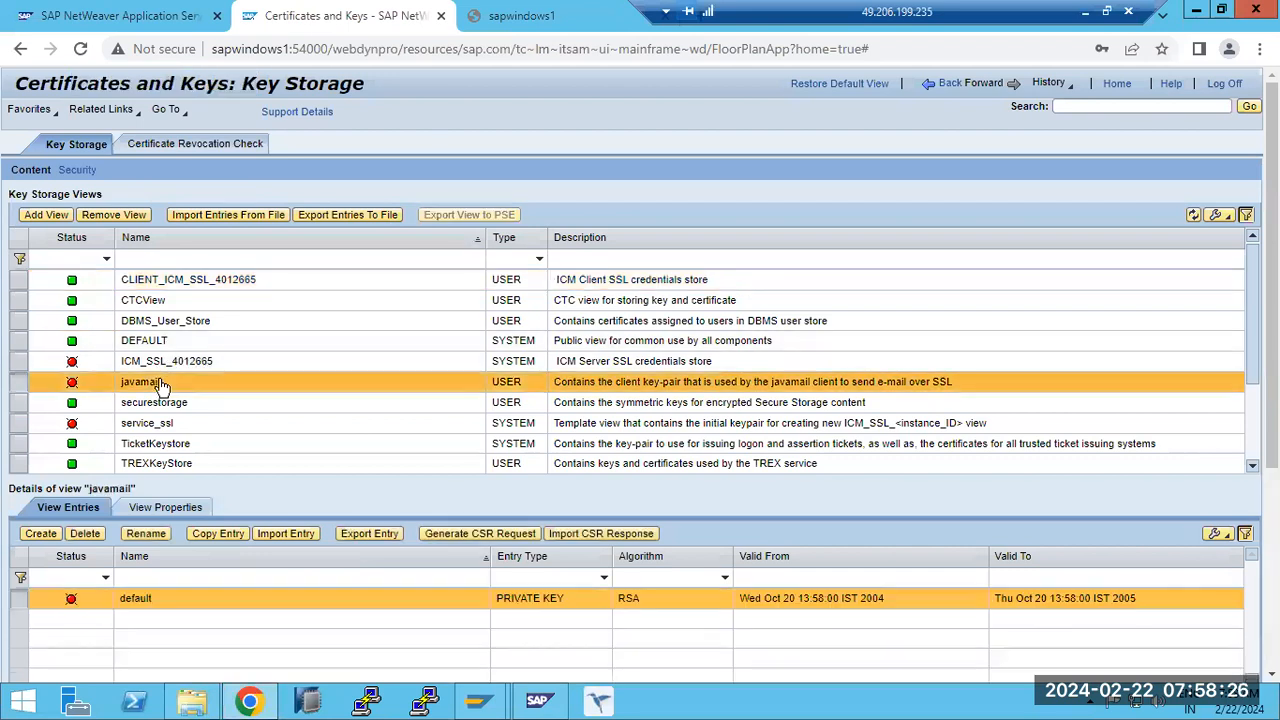
left_click(201, 447)
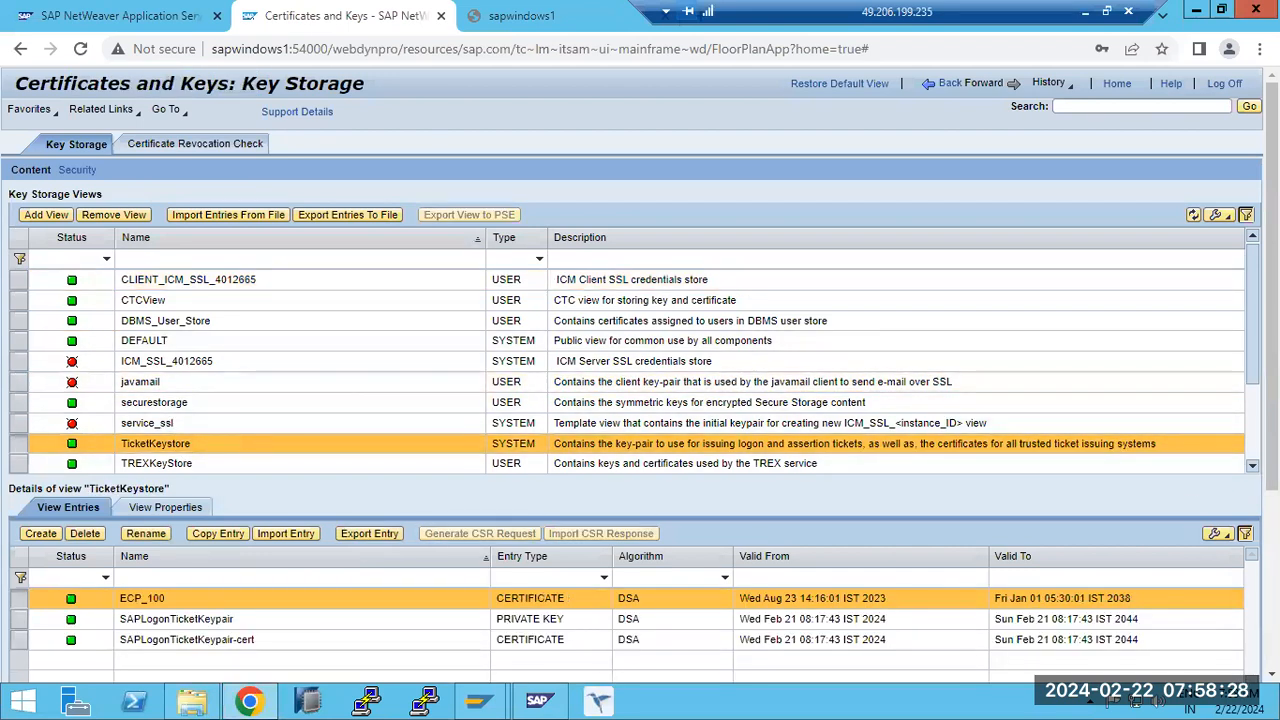
scroll(630, 370, "down", 5)
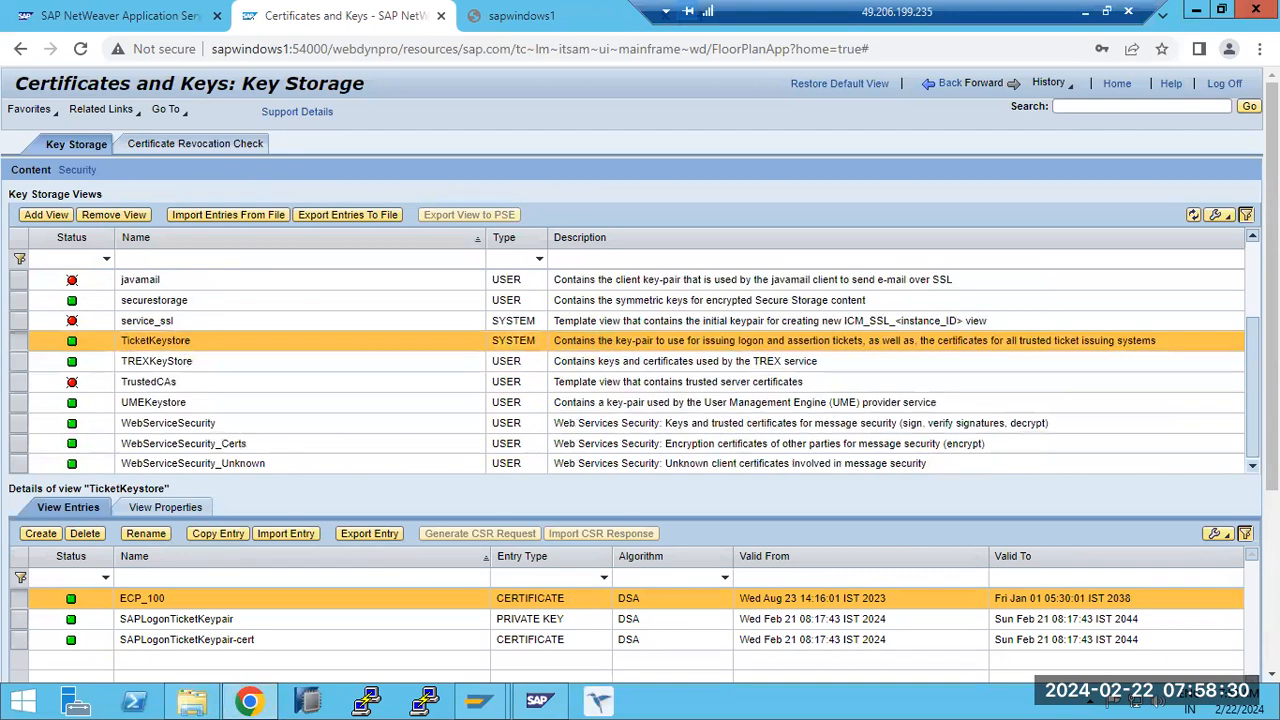
- Compare the entries of the TREXKeyStore, TicketKeystore, TrustedCAs and securestorage key storage views
left_click(156, 364)
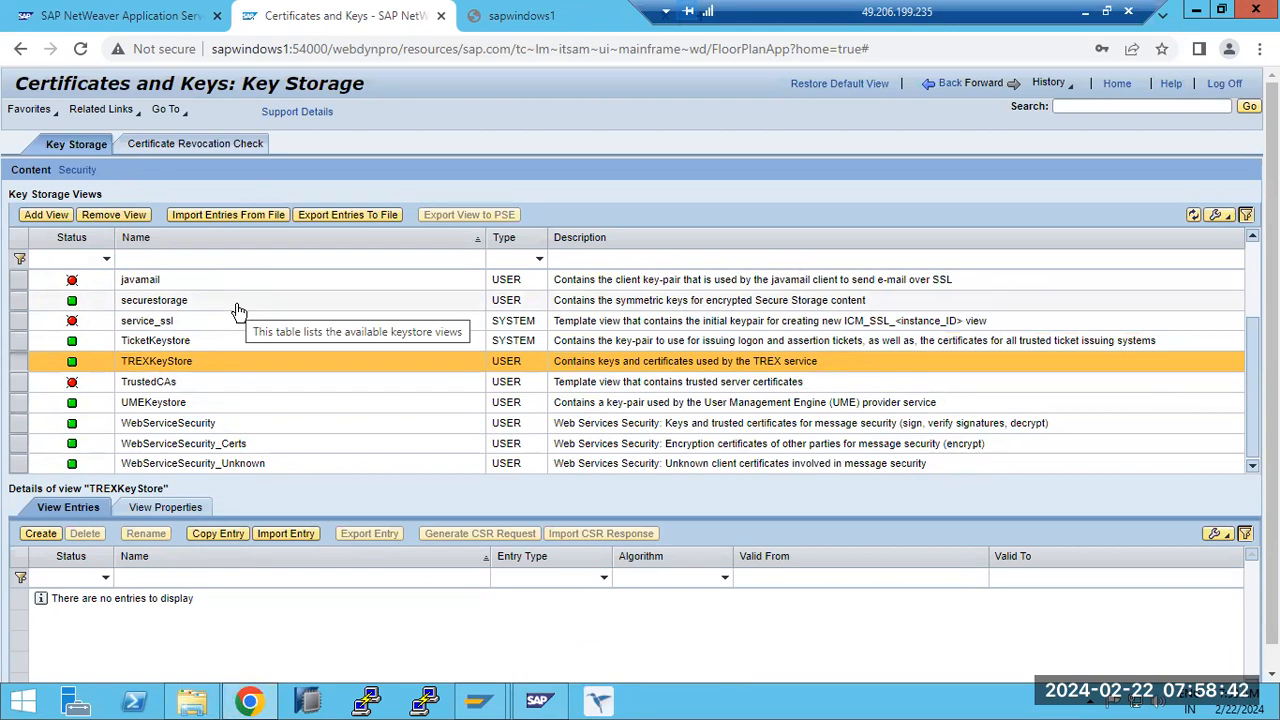
left_click(150, 341)
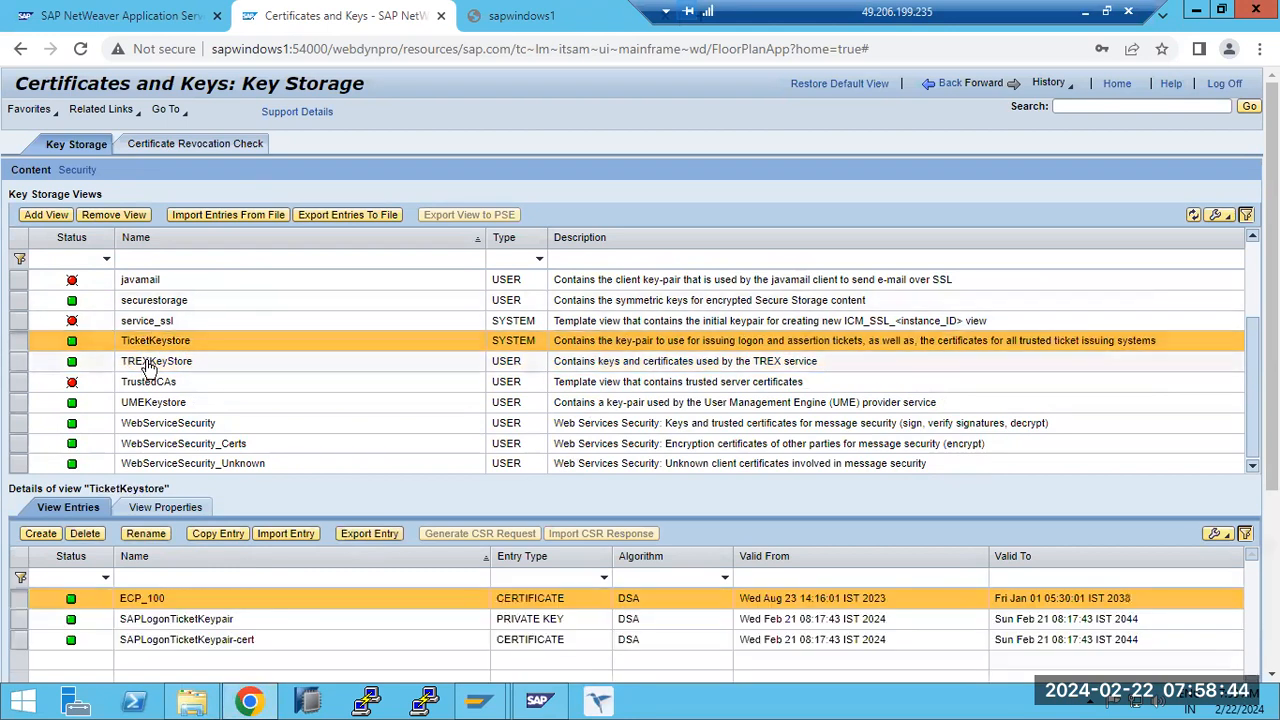
left_click(150, 362)
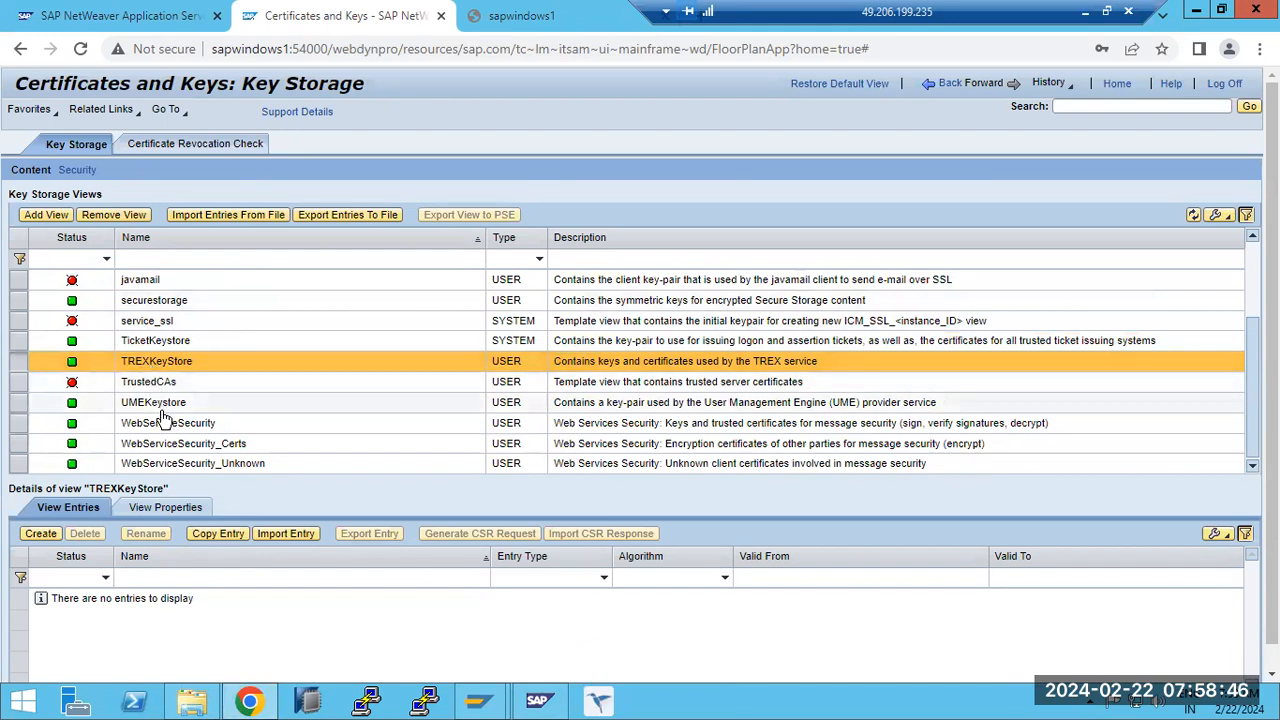
left_click(162, 404)
left_click(160, 383)
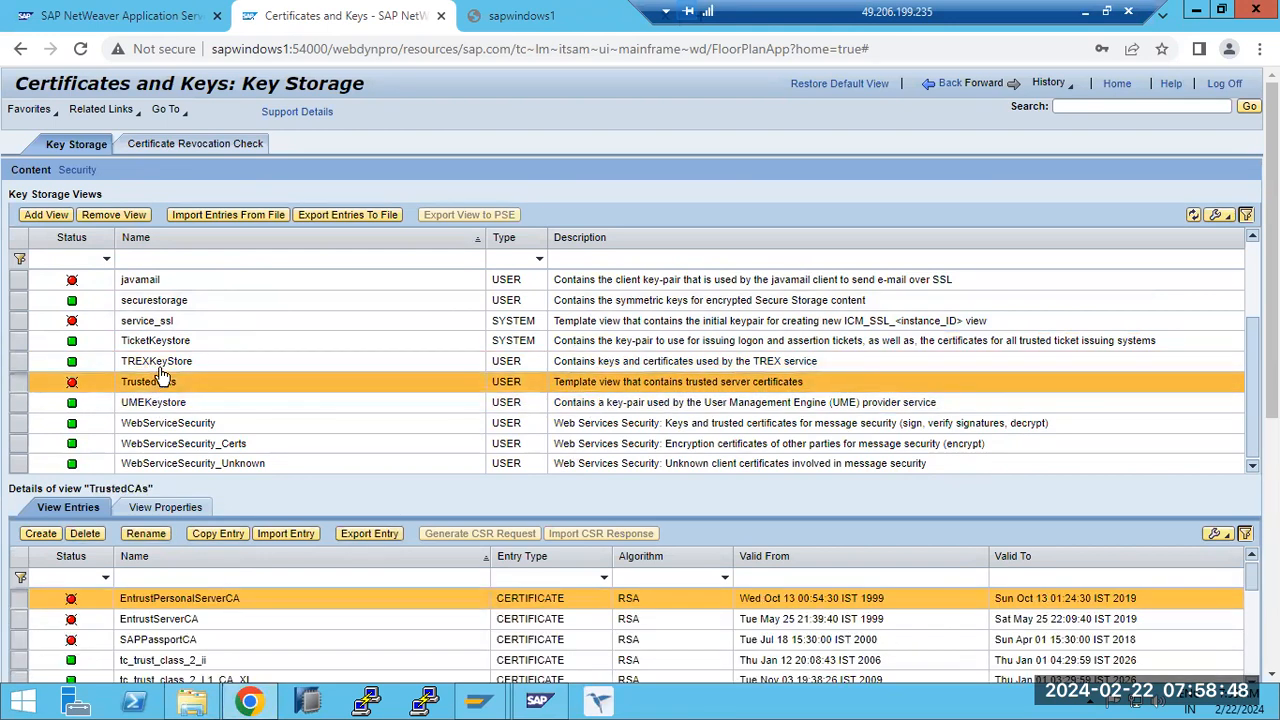
left_click(175, 305)
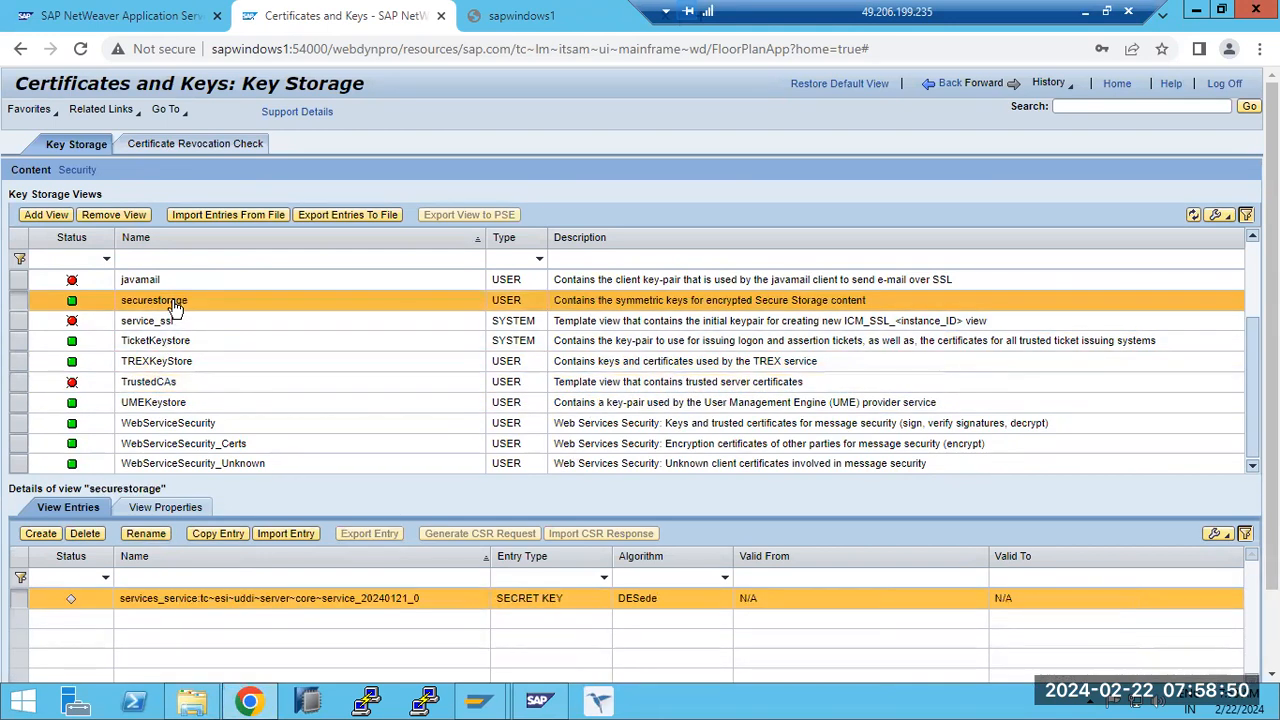
left_click(176, 364)
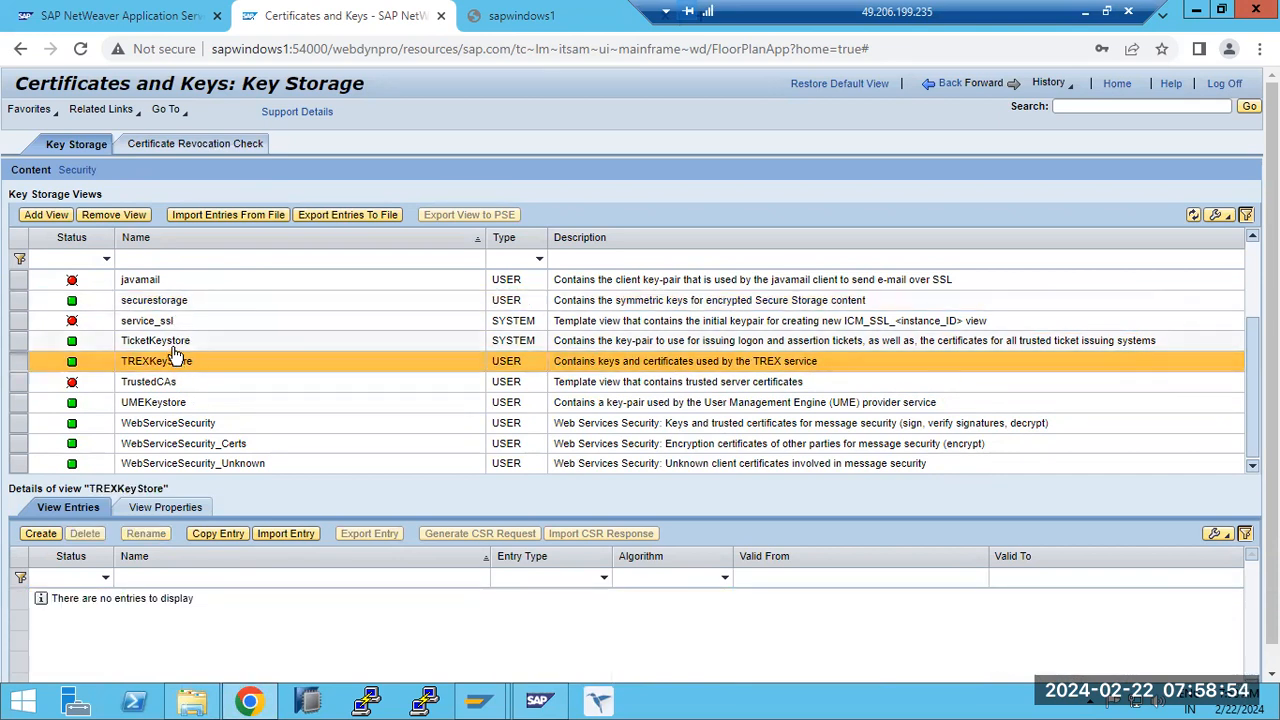
- Open Clickjacking Whitelist Configuration and try to submit a new host entry with protocol * and host name sapwindows1
left_click(929, 88)
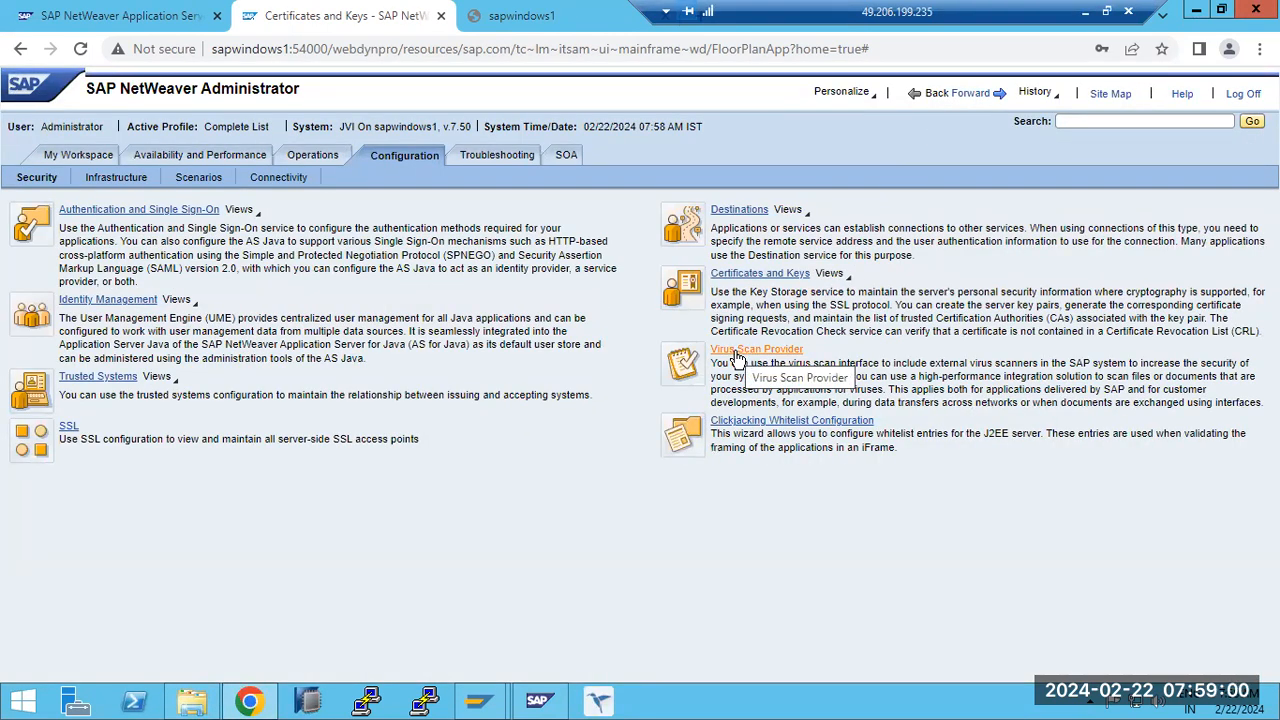
left_click(767, 423)
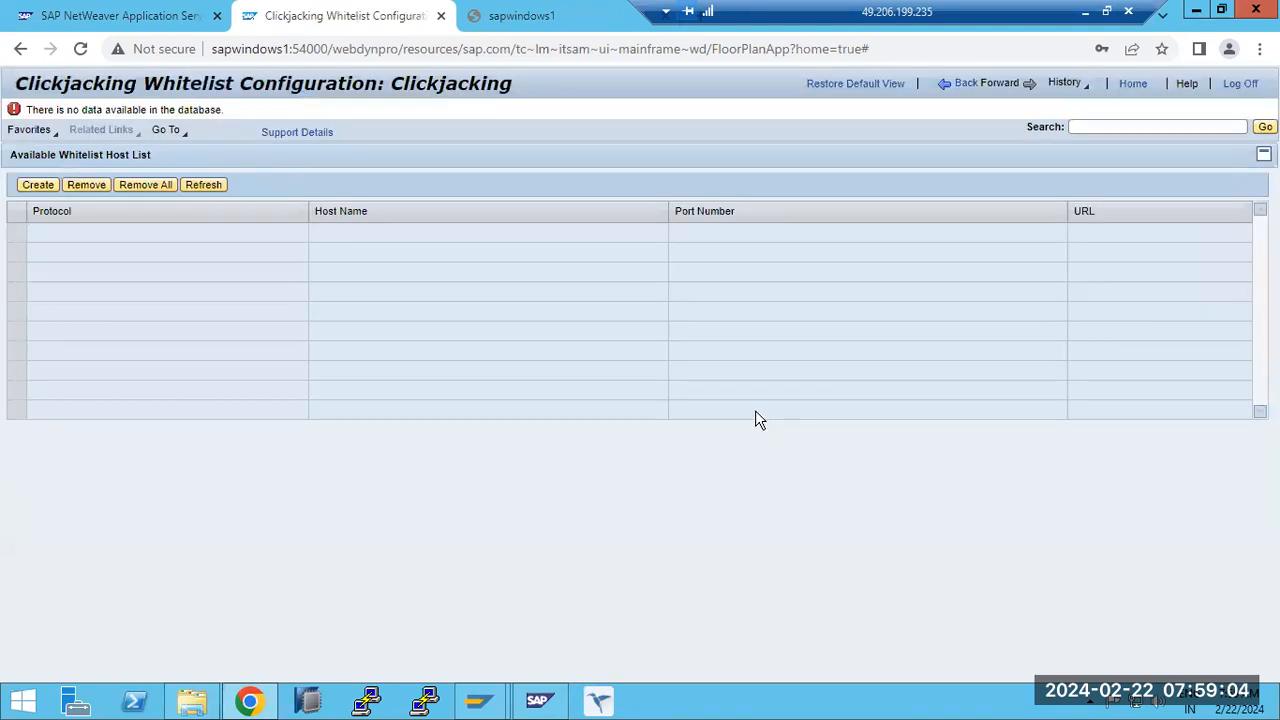
left_click(38, 186)
left_click(231, 198)
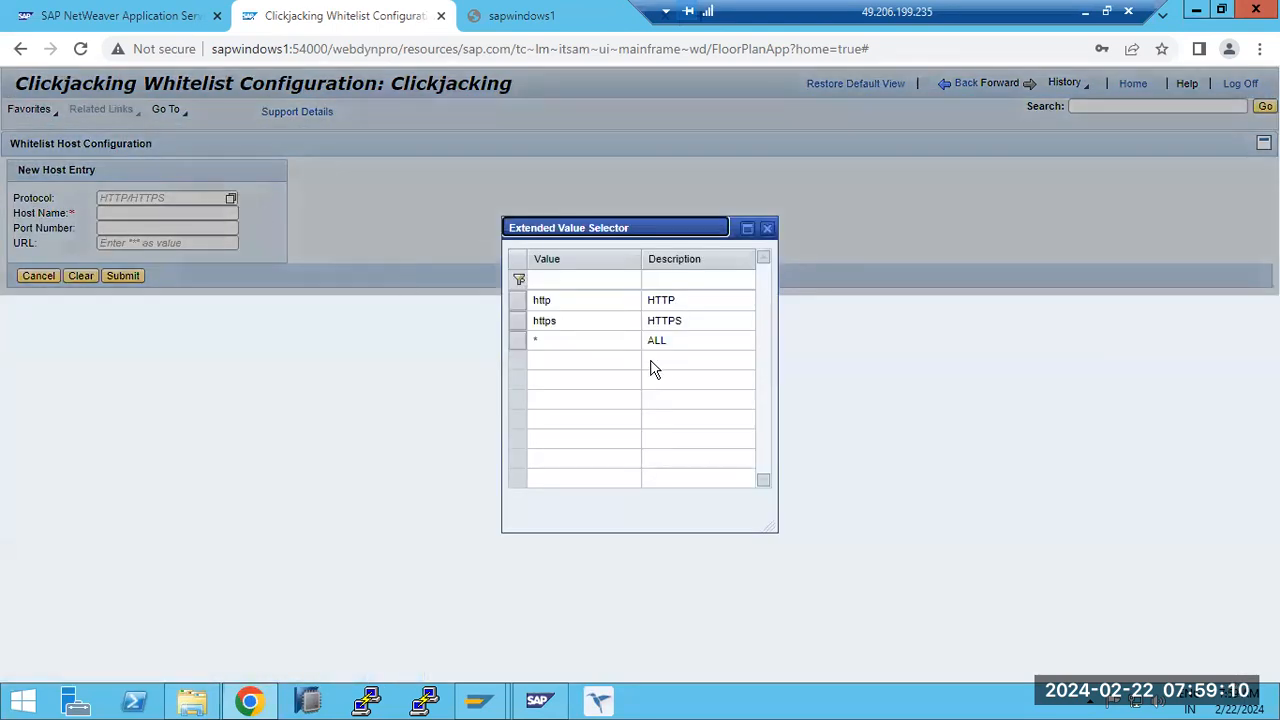
left_click(615, 343)
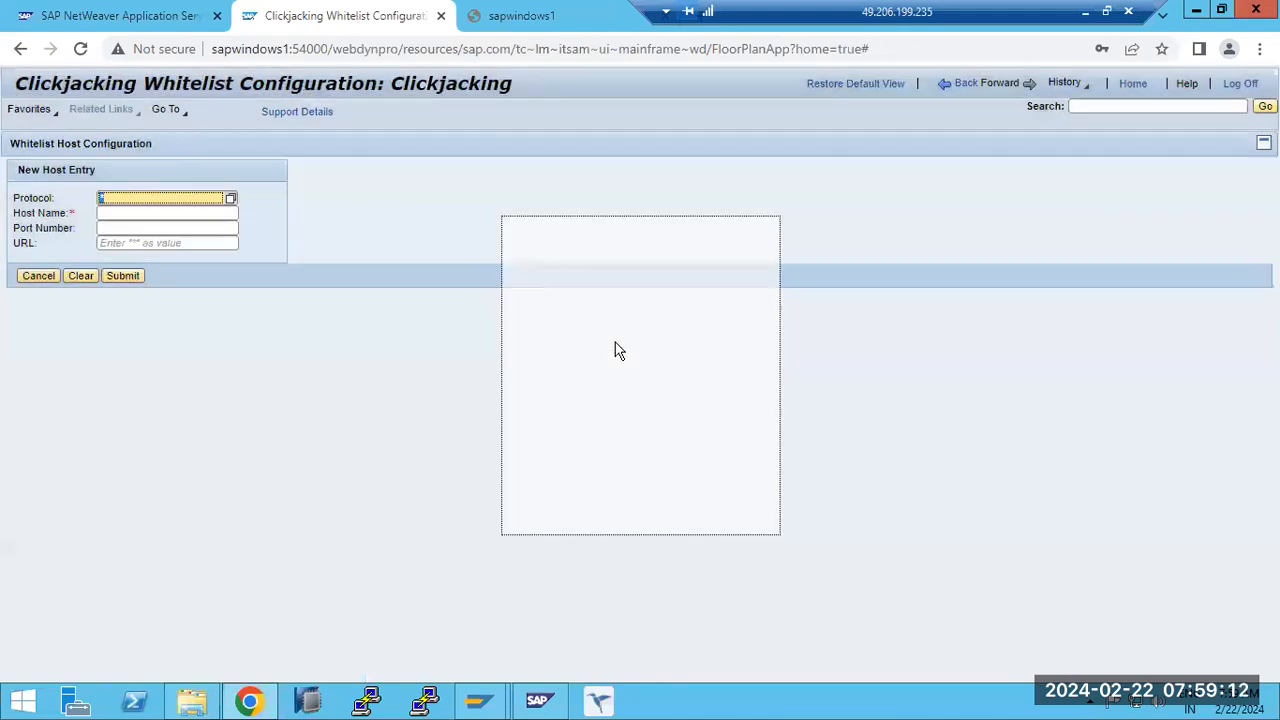
left_click(113, 215)
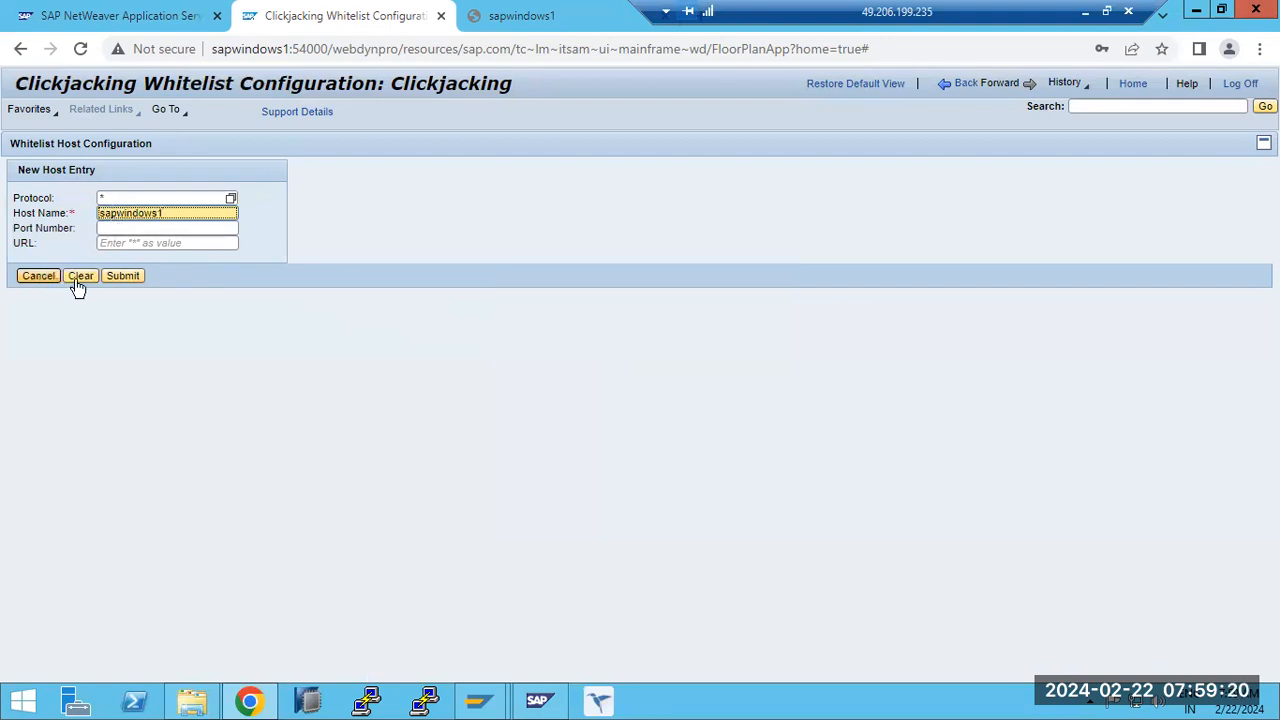
left_click(125, 276)
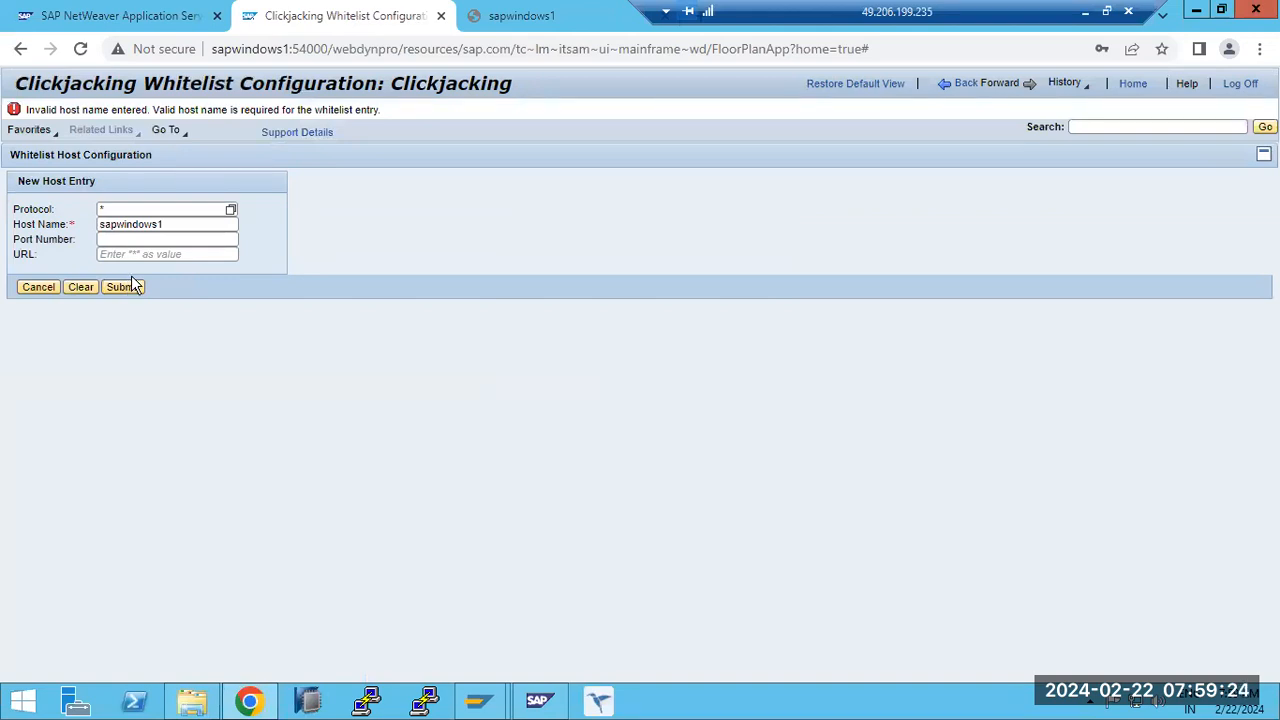
- Check the port number and URL fields of the whitelist host entry, and clear the whole form
left_click(114, 239)
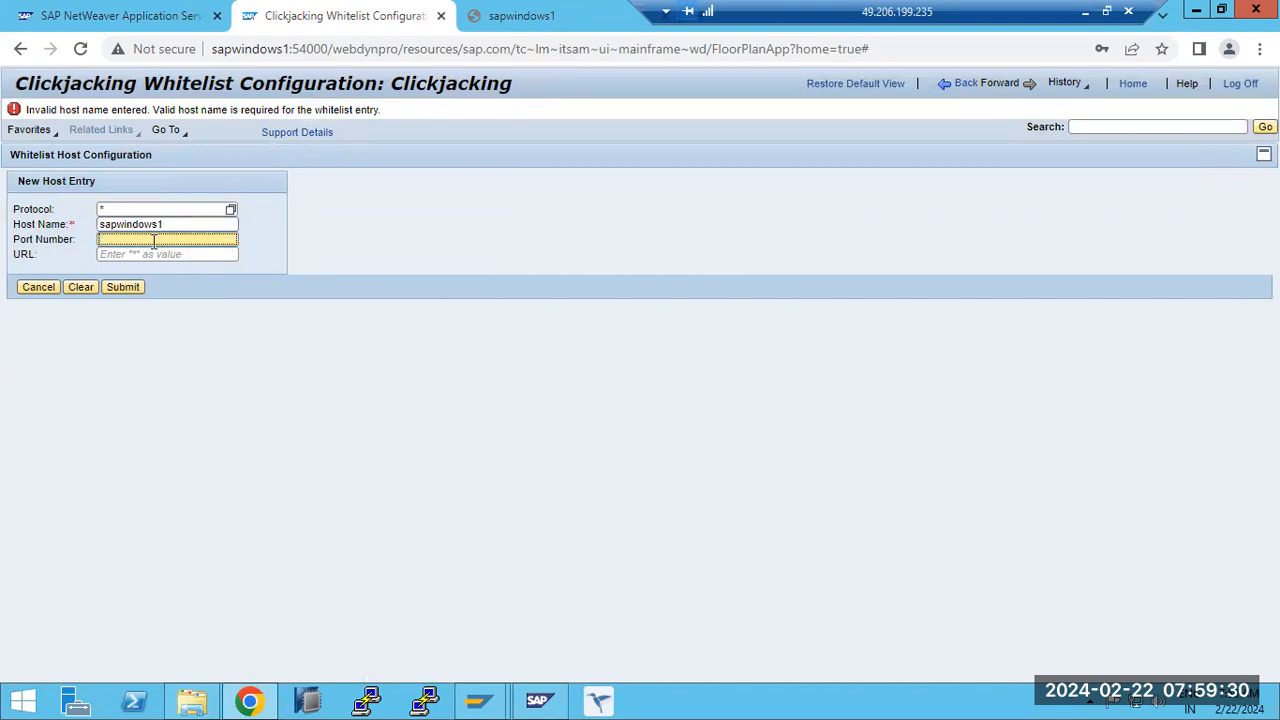
left_click(140, 254)
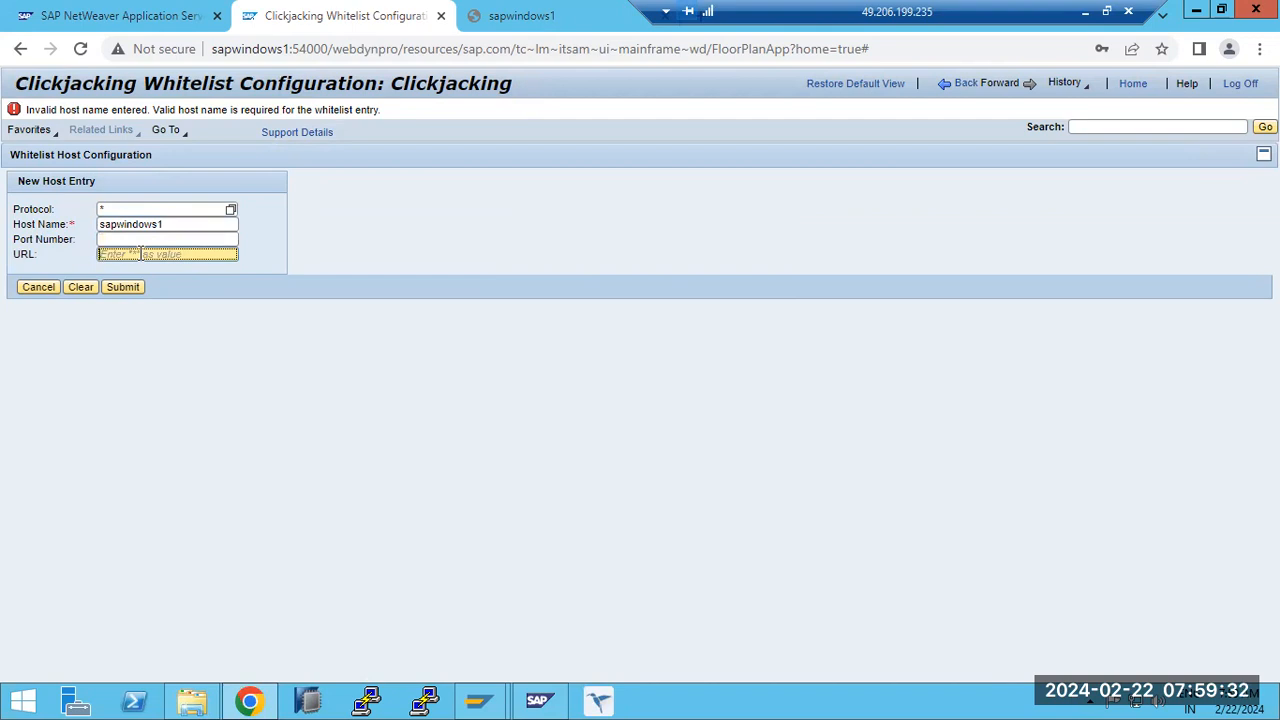
left_click(80, 290)
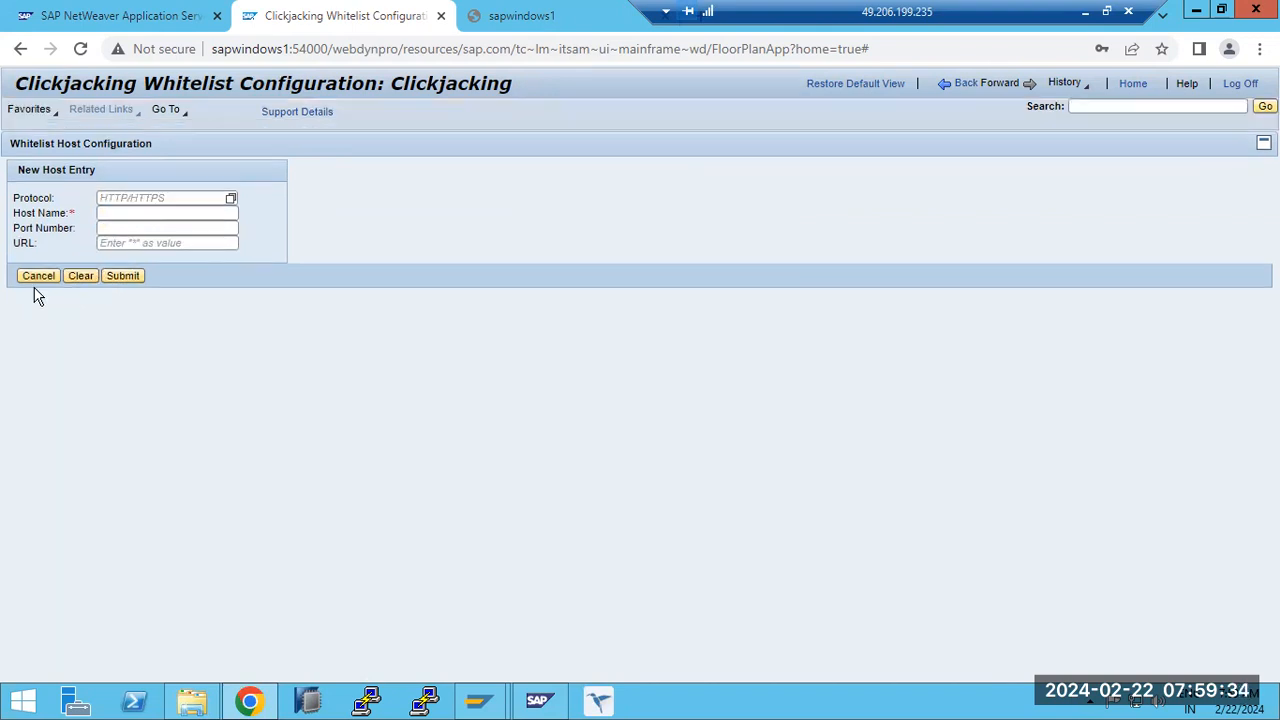
- Cancel the new whitelist host entry, return to the Security overview and read the Clickjacking Whitelist Configuration description
left_click(37, 280)
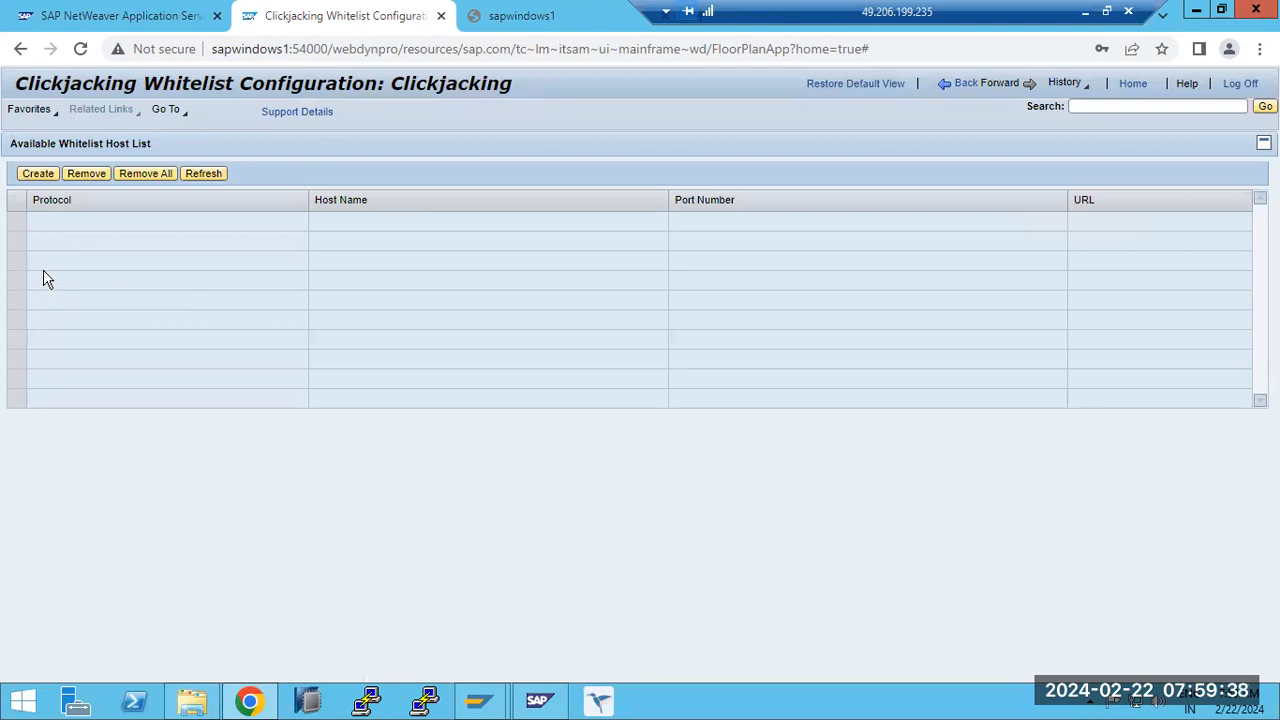
left_click(941, 88)
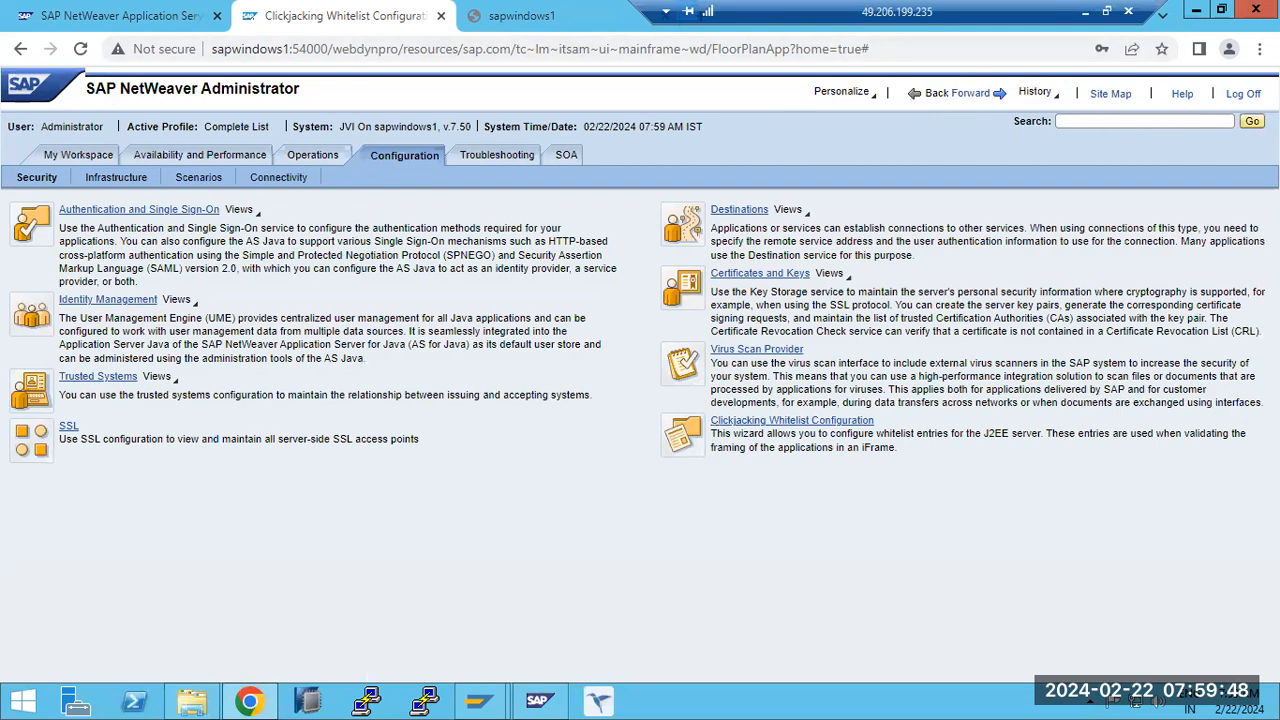
left_click_drag(894, 436, 946, 456)
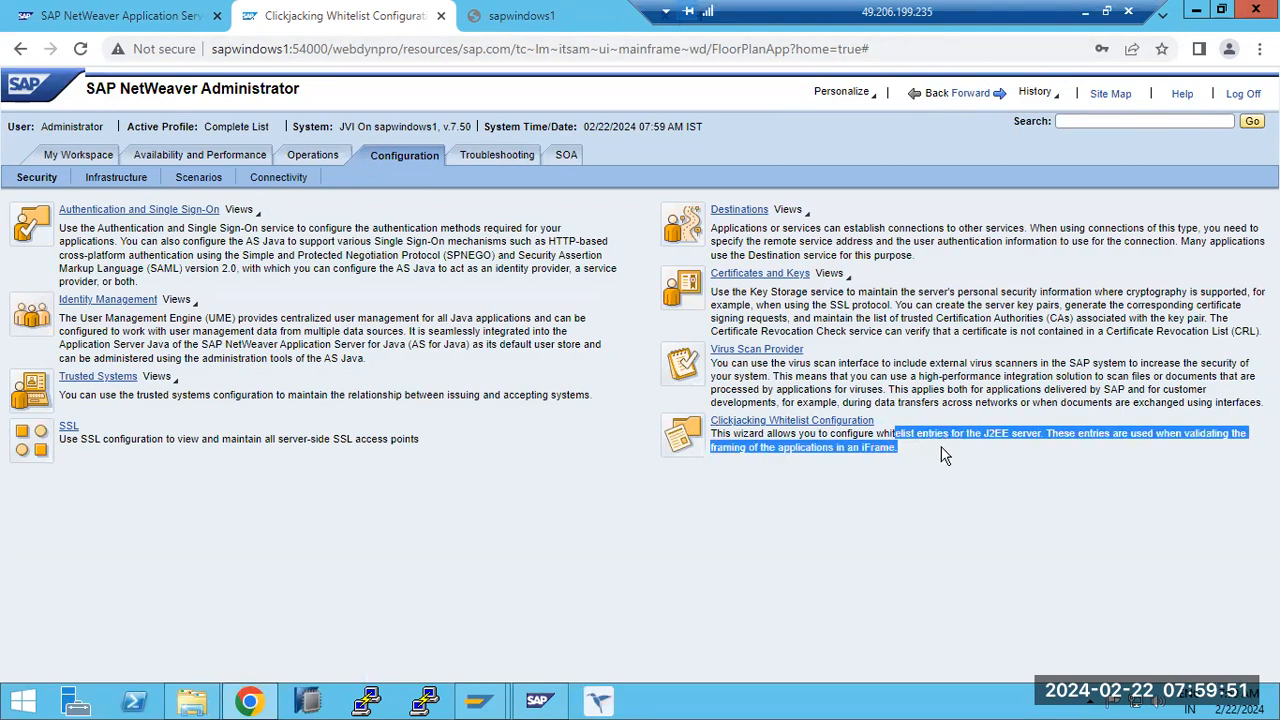
left_click(858, 440)
left_click_drag(857, 433, 929, 436)
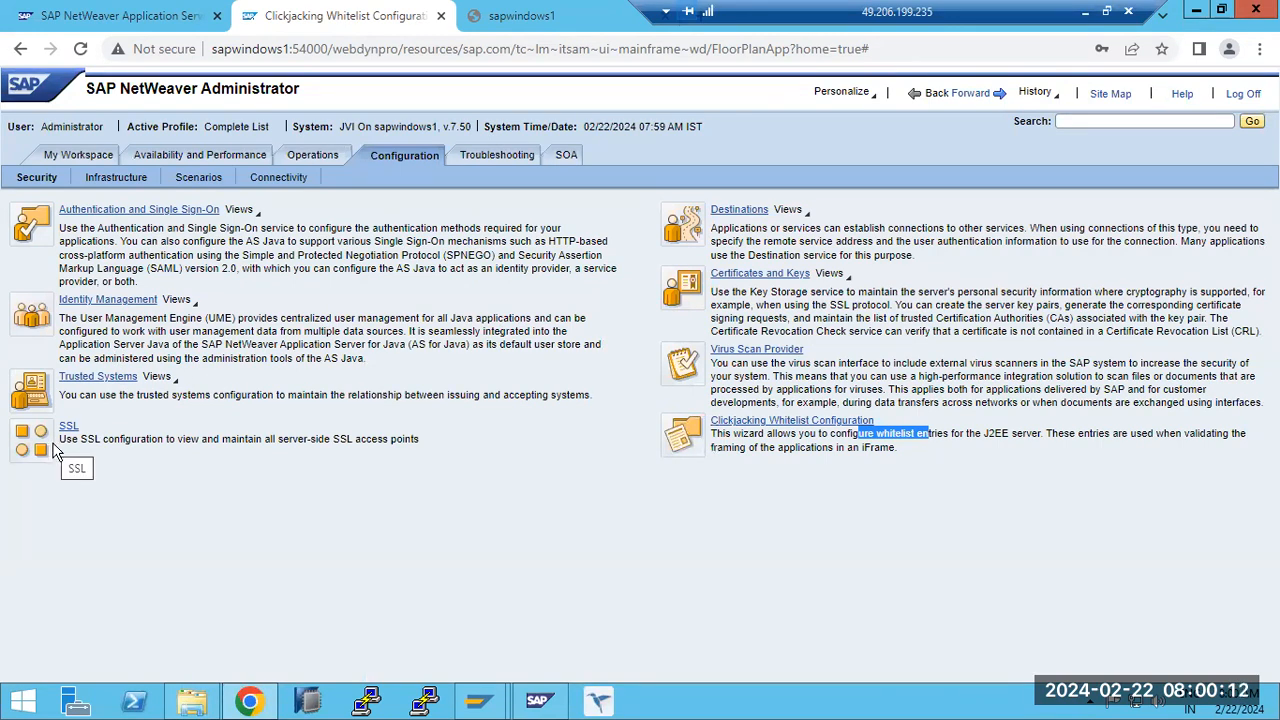
- Browse the Infrastructure, My Workspace and Operations areas, and return to the Configuration security overview
left_click(116, 179)
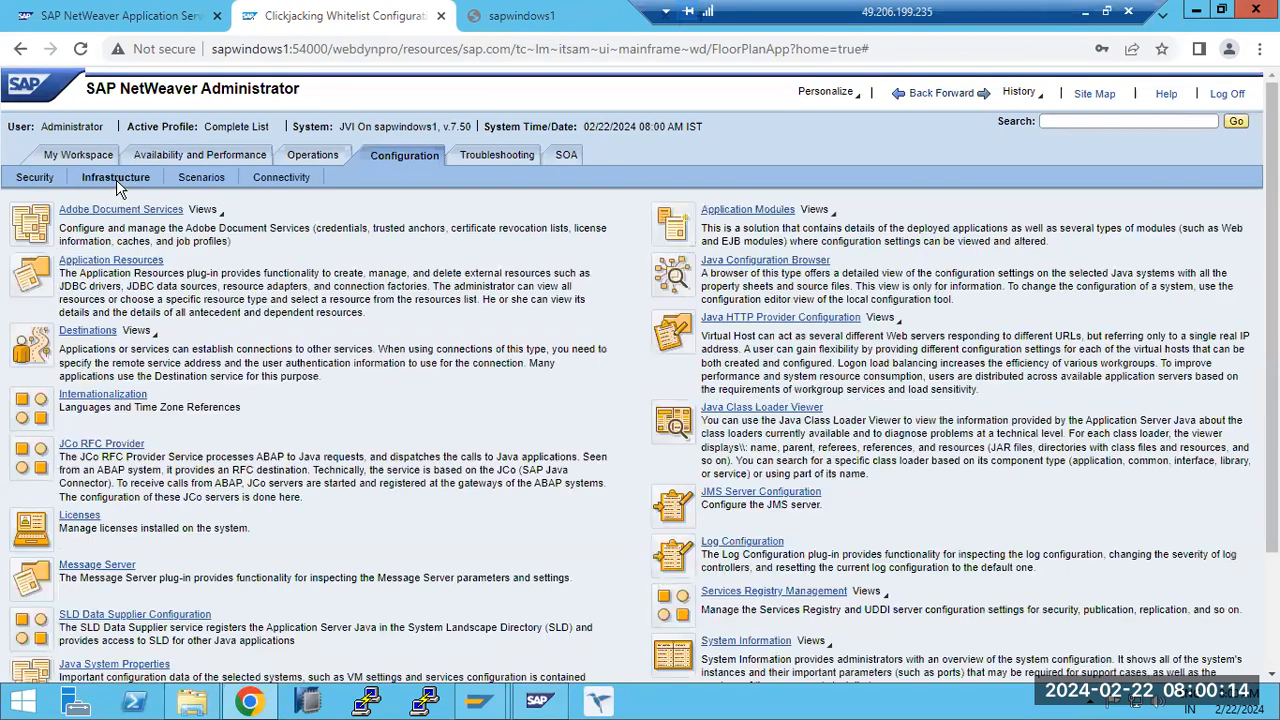
left_click(36, 178)
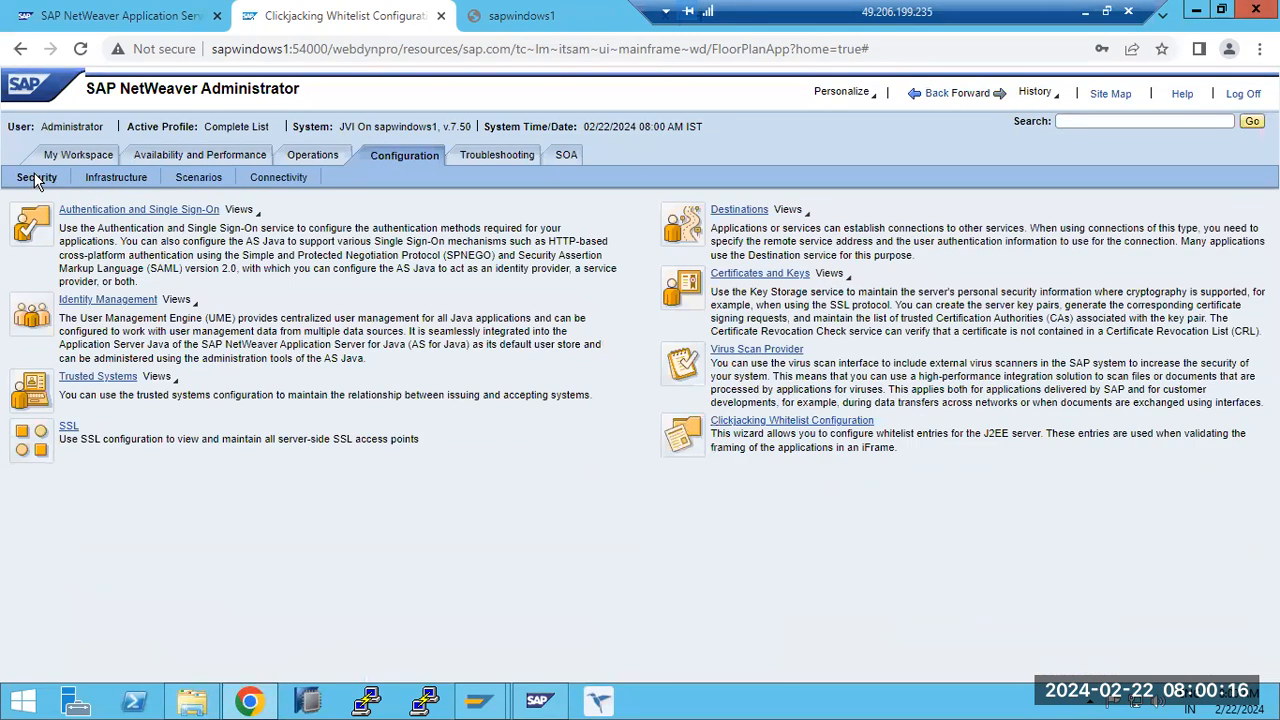
left_click(312, 157)
left_click(197, 160)
left_click(92, 158)
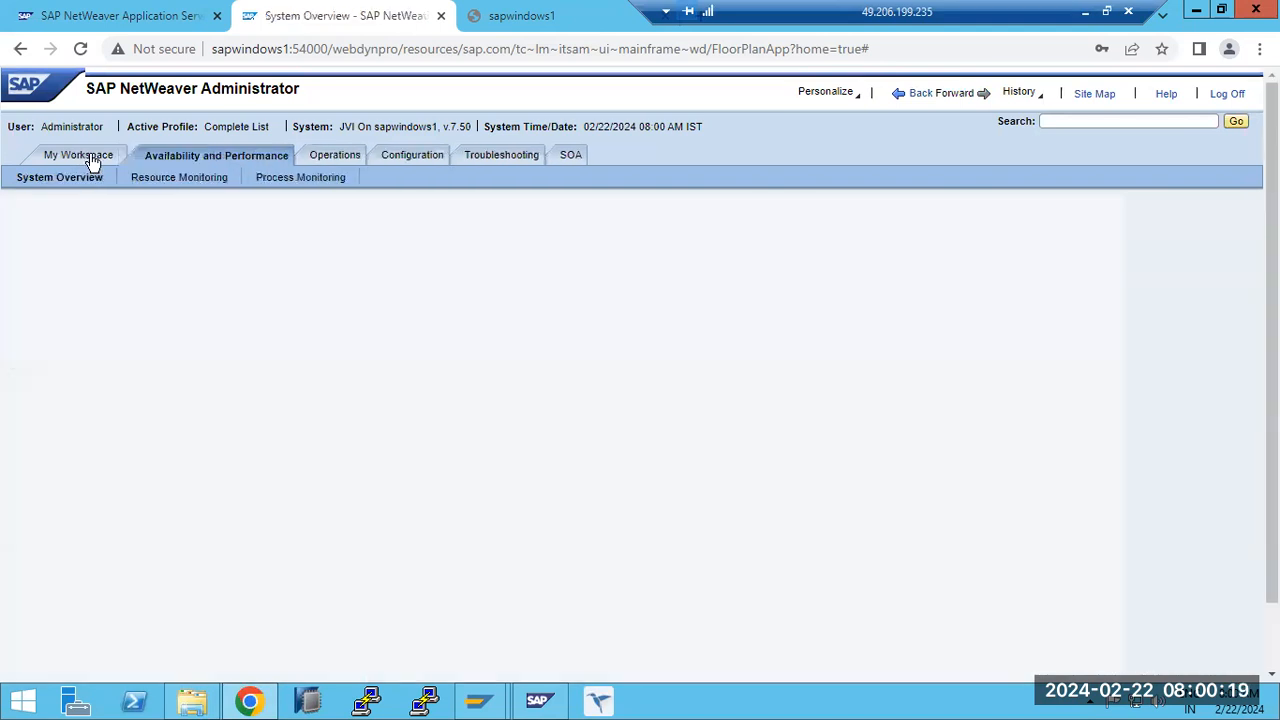
left_click(270, 157)
left_click(320, 158)
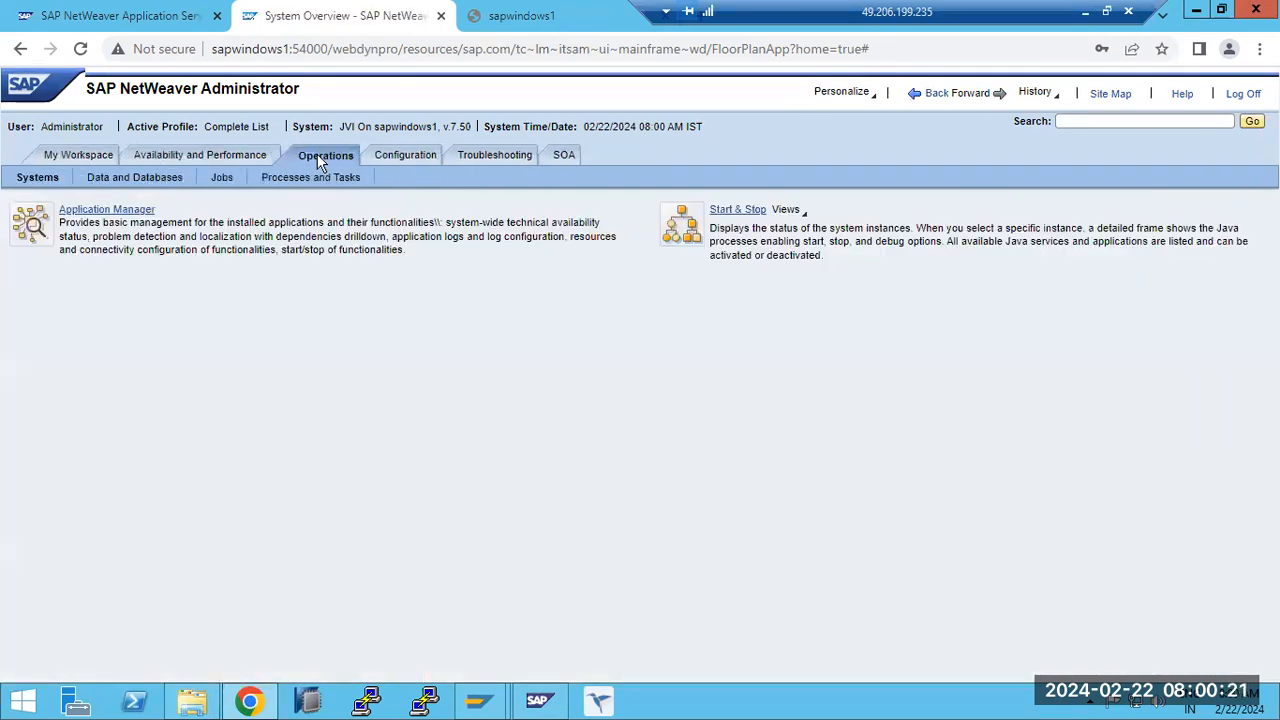
left_click(414, 158)
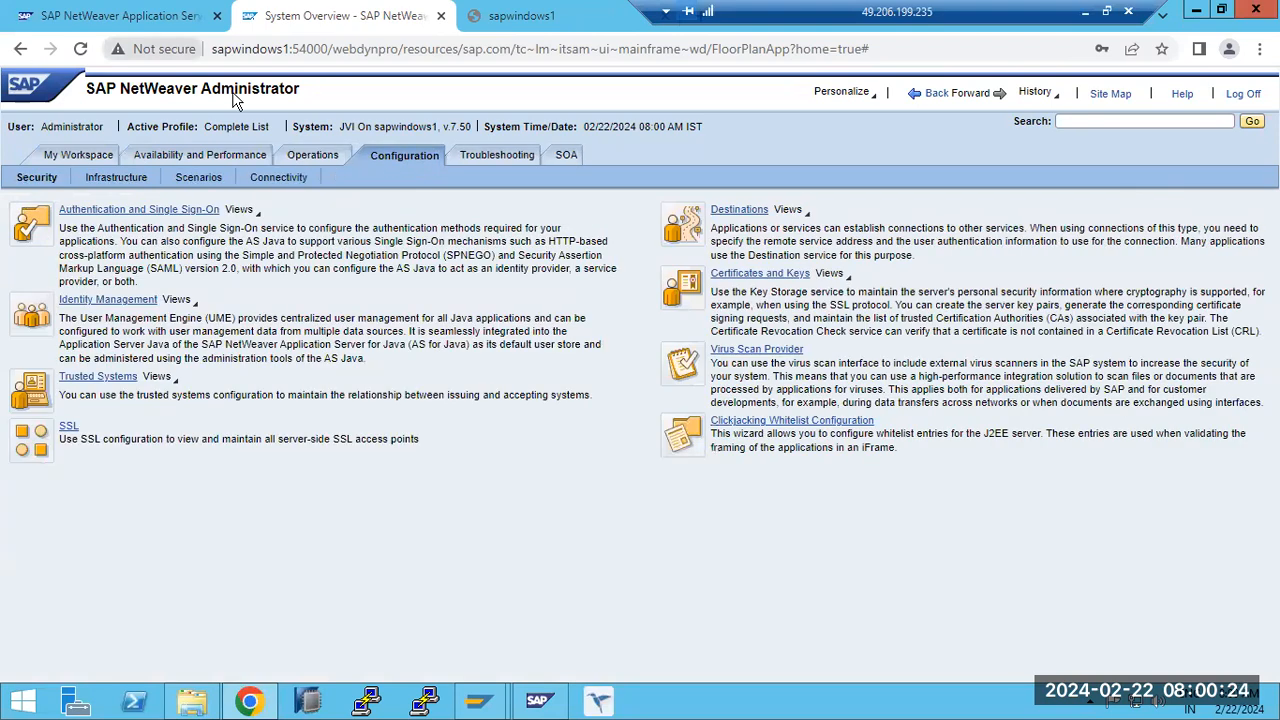
- Open the System Landscape Directory through the sld address on sapwindows1:54000 and go to its administration page
left_click(146, 17)
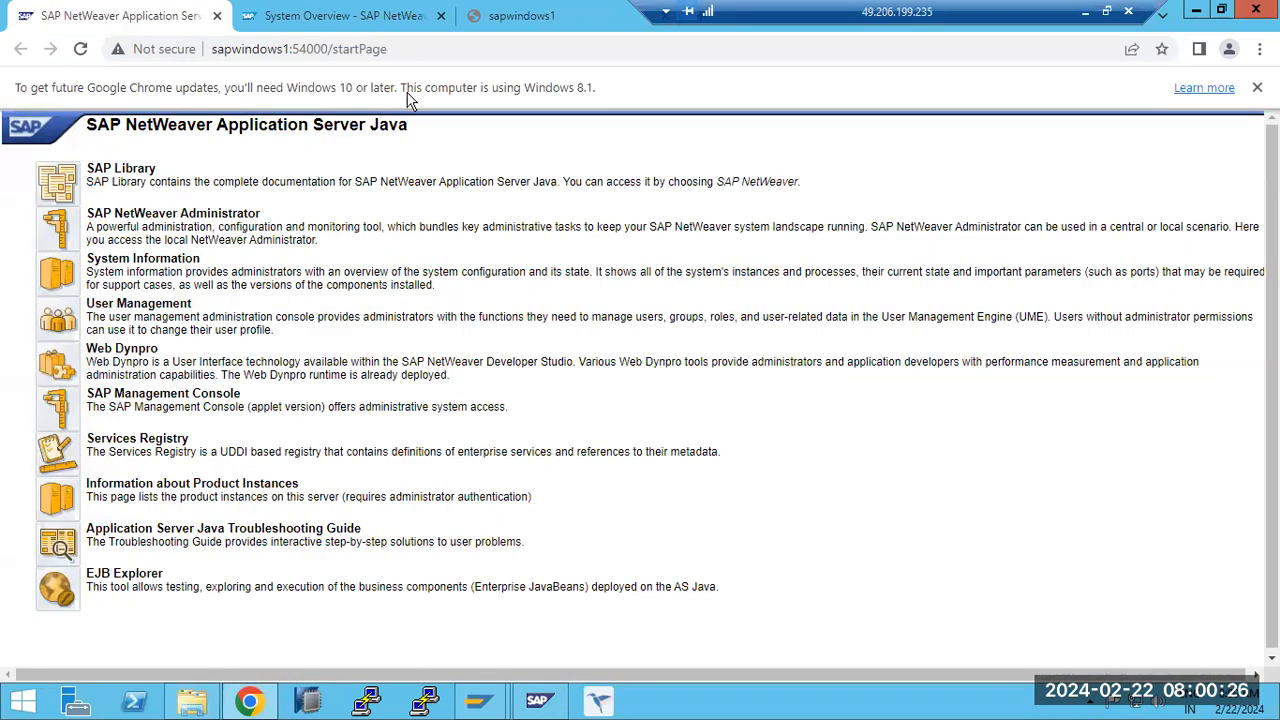
left_click_drag(333, 49, 407, 100)
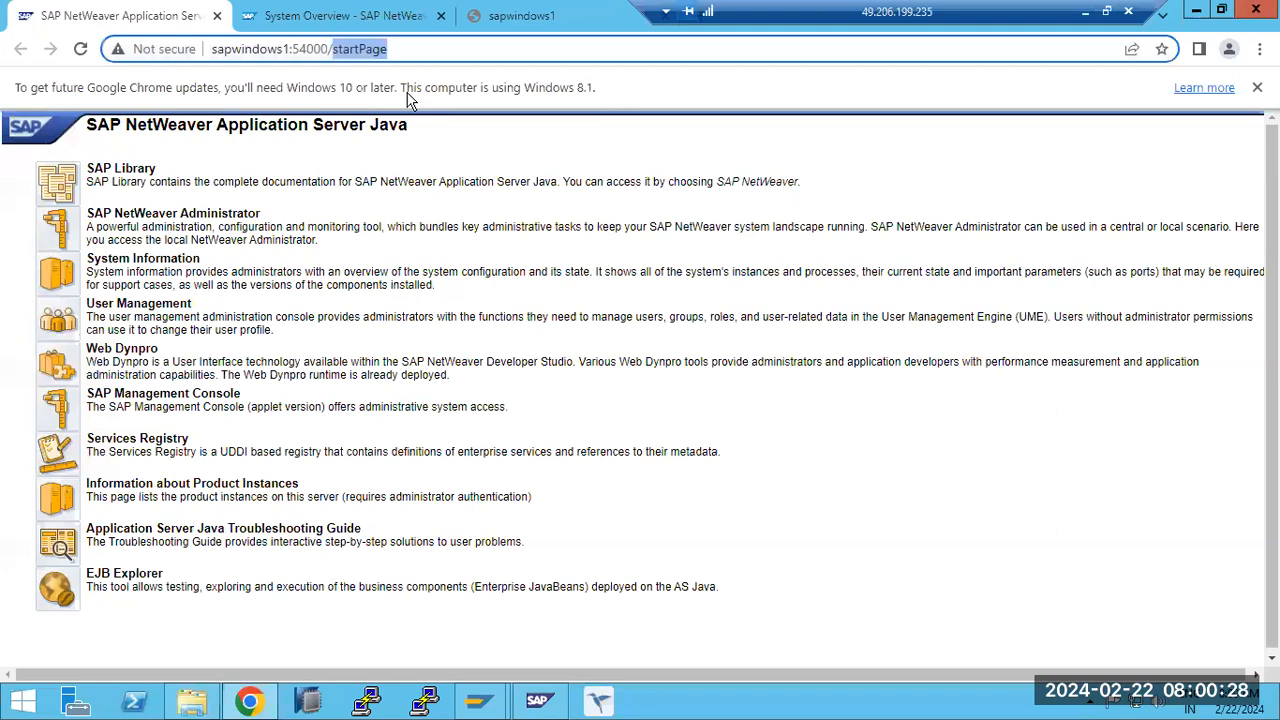
type("sld")
key("Return")
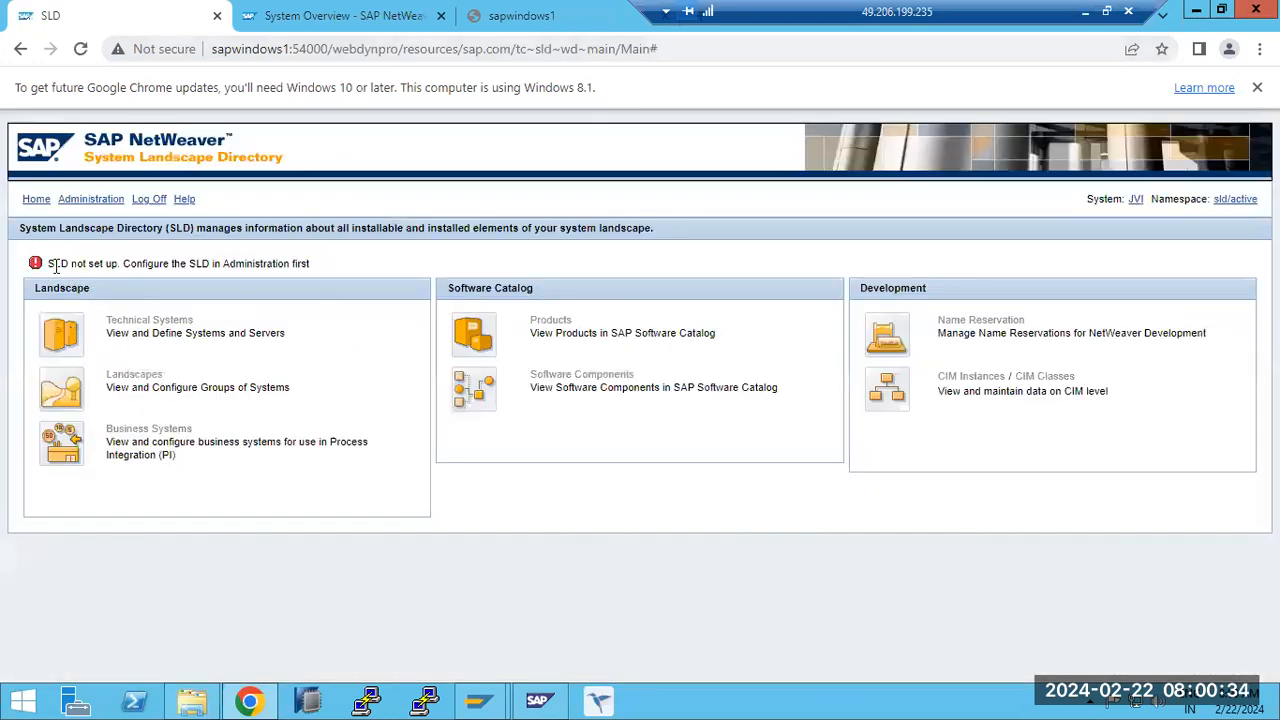
left_click_drag(55, 264, 222, 267)
left_click(98, 205)
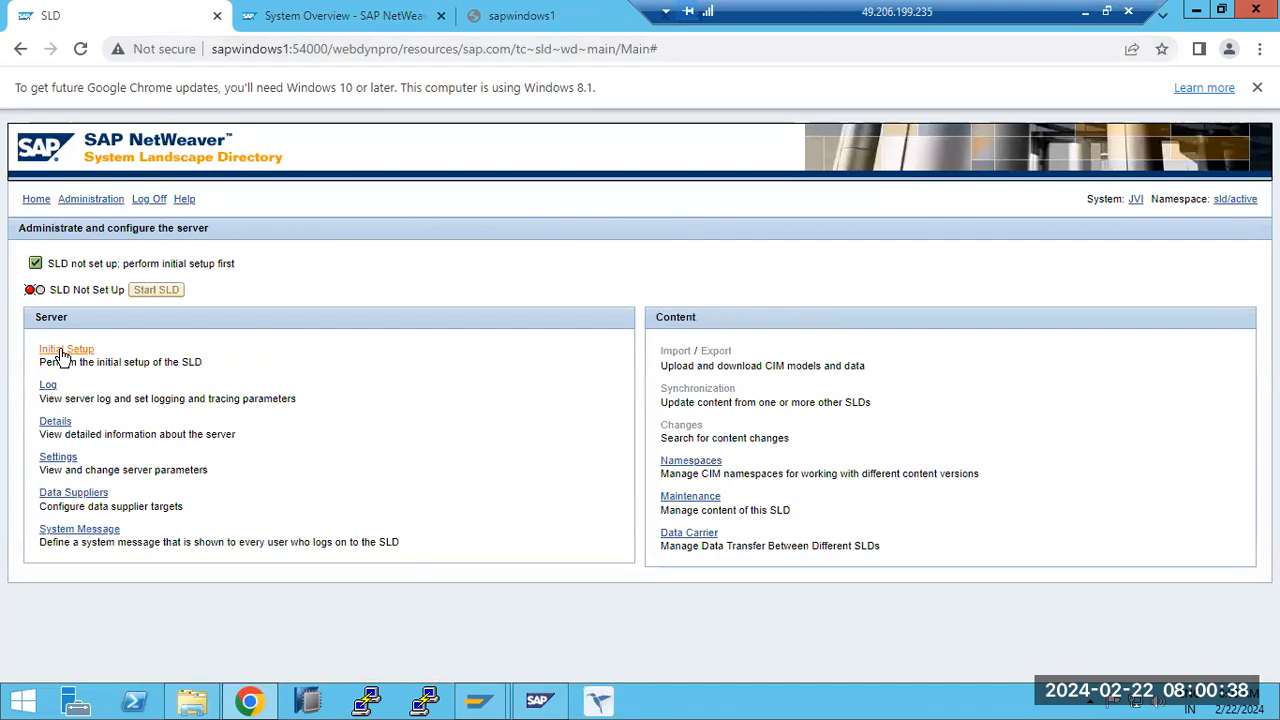
- Start the SLD initial setup with object server name sapwindows1 and the software catalog import enabled
left_click(63, 354)
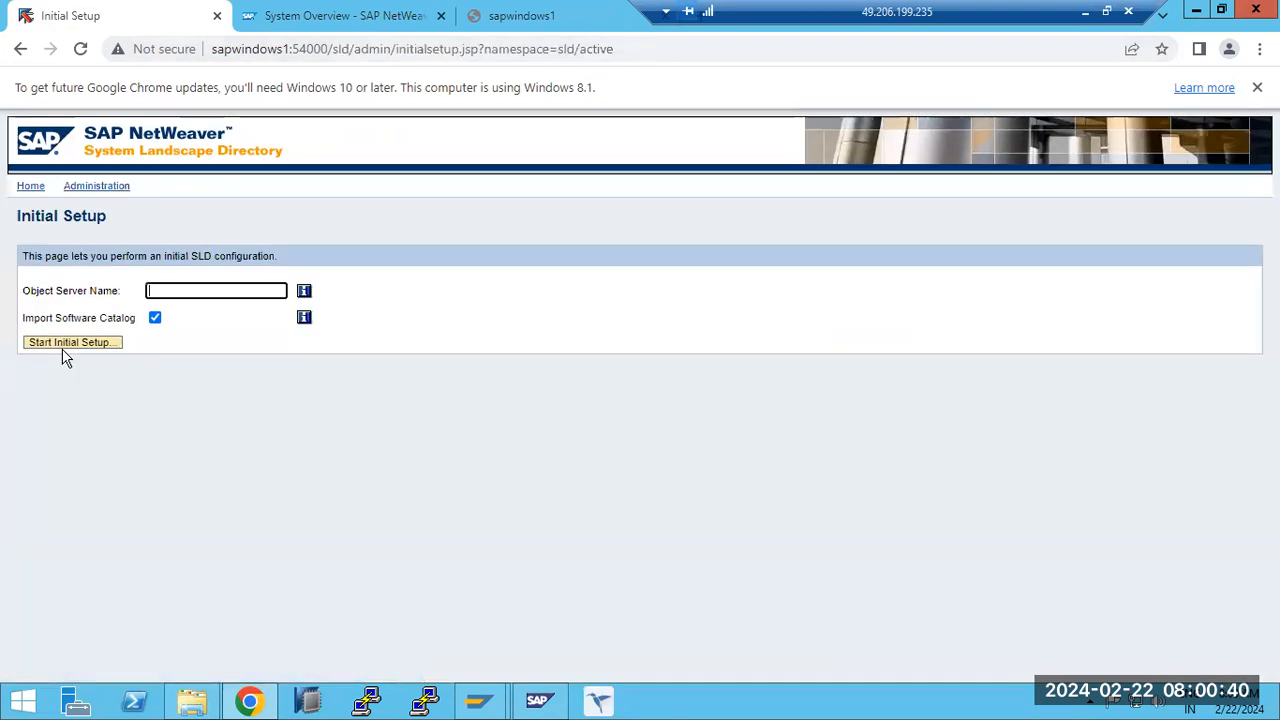
type("sapwindows1")
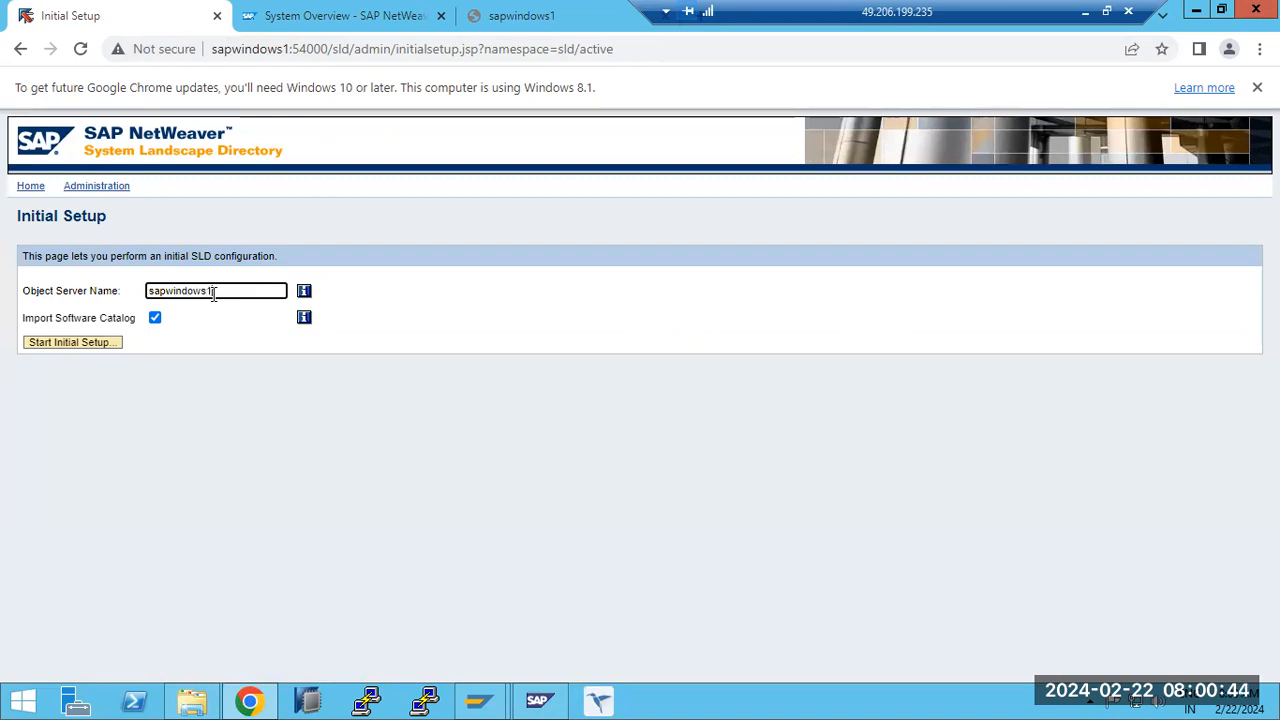
left_click(72, 345)
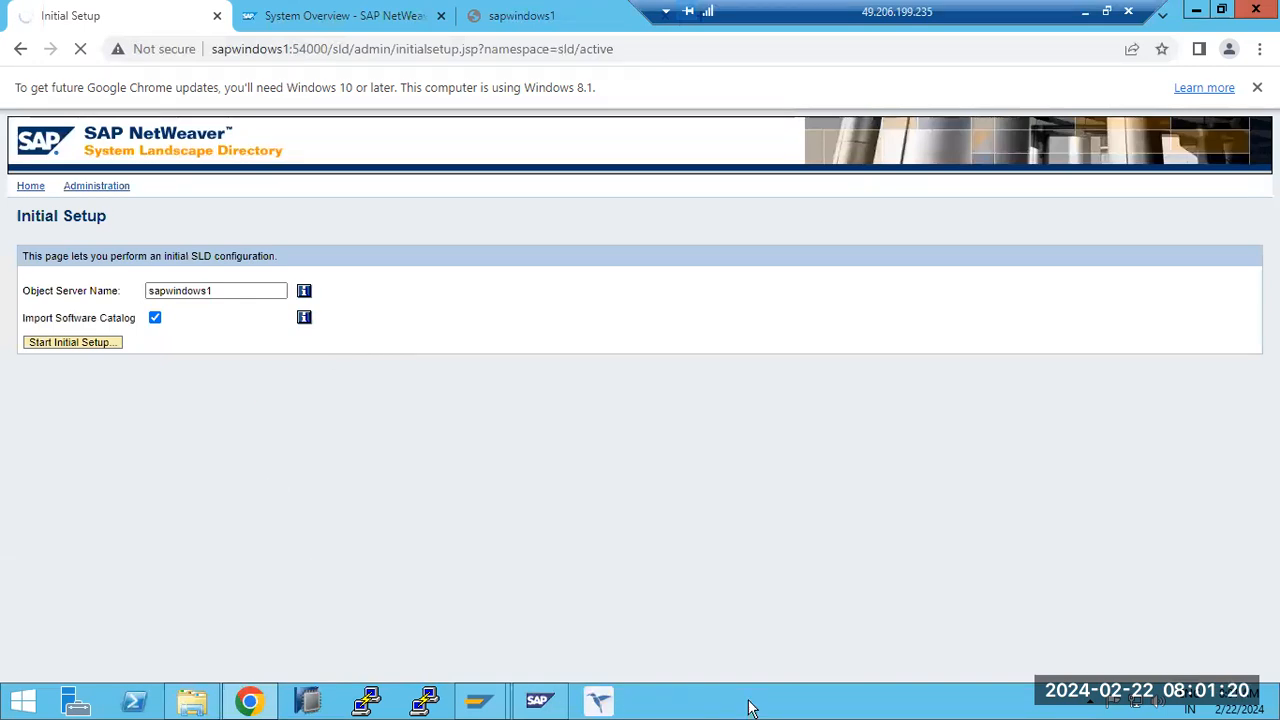
- Return to SAP NetWeaver Administrator and review the Availability and Performance overview and the Operations systems tools
left_click(276, 20)
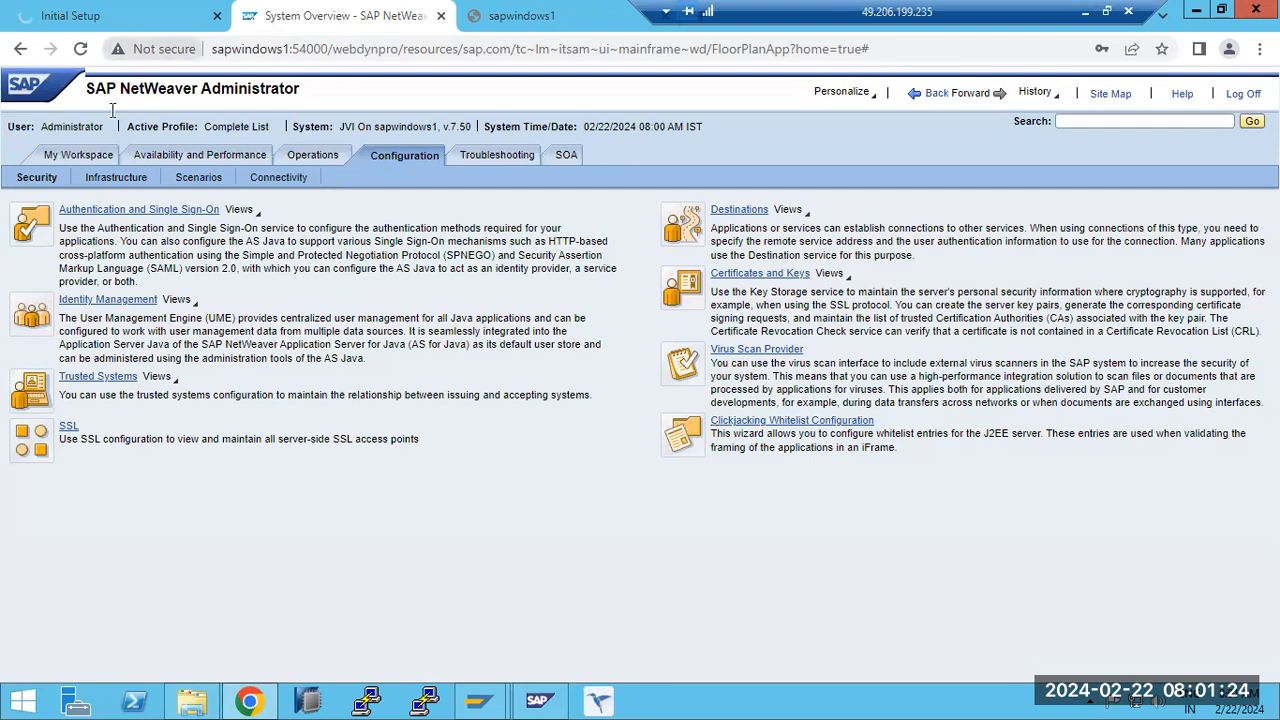
left_click(148, 157)
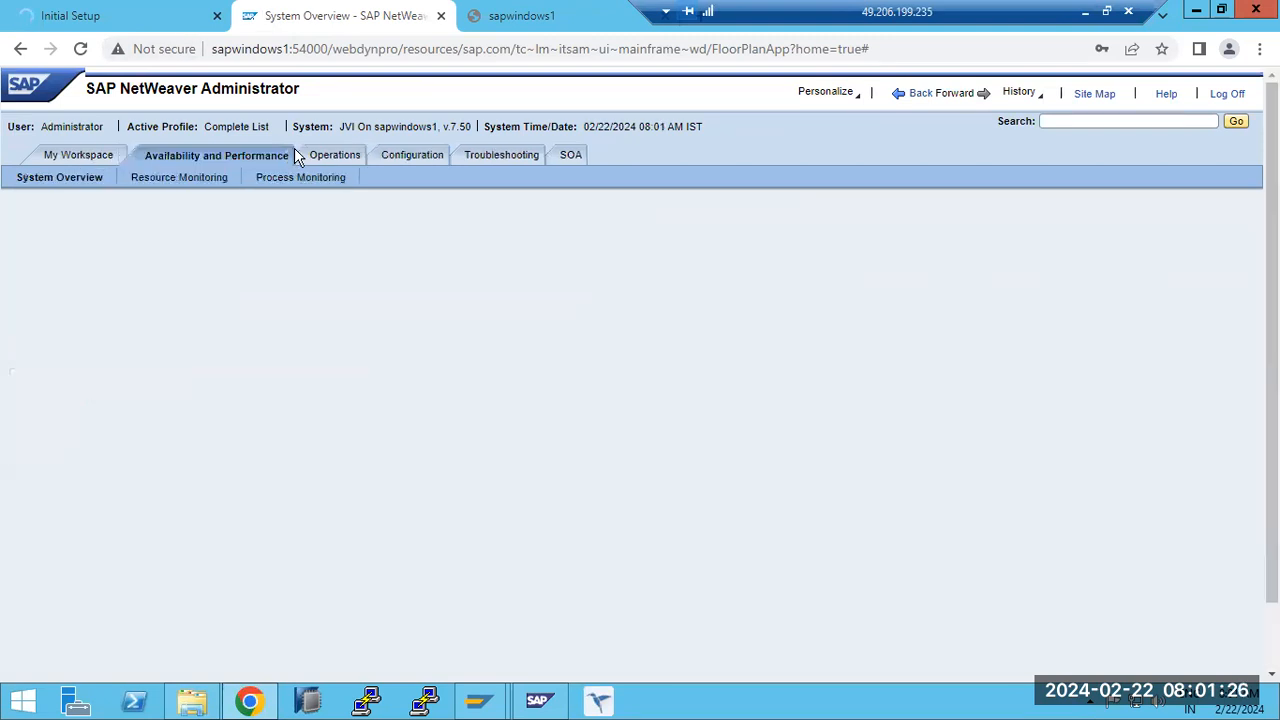
left_click(329, 155)
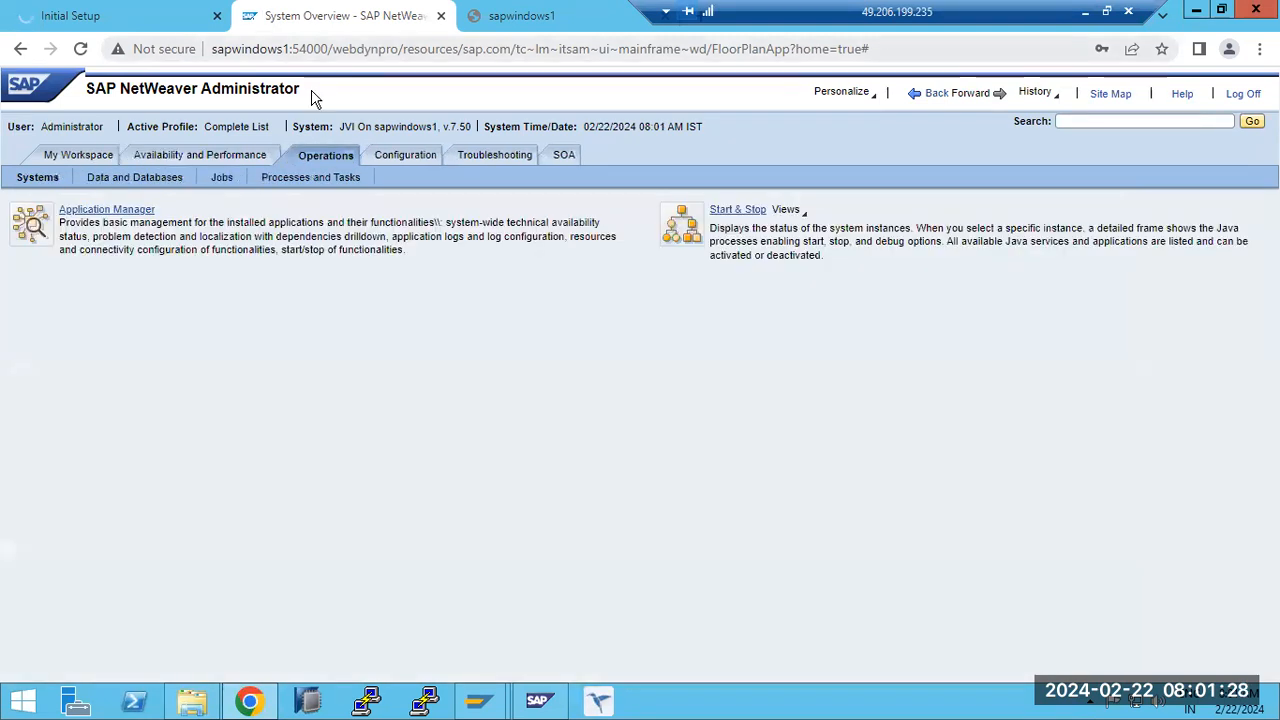
left_click_drag(241, 49, 206, 49)
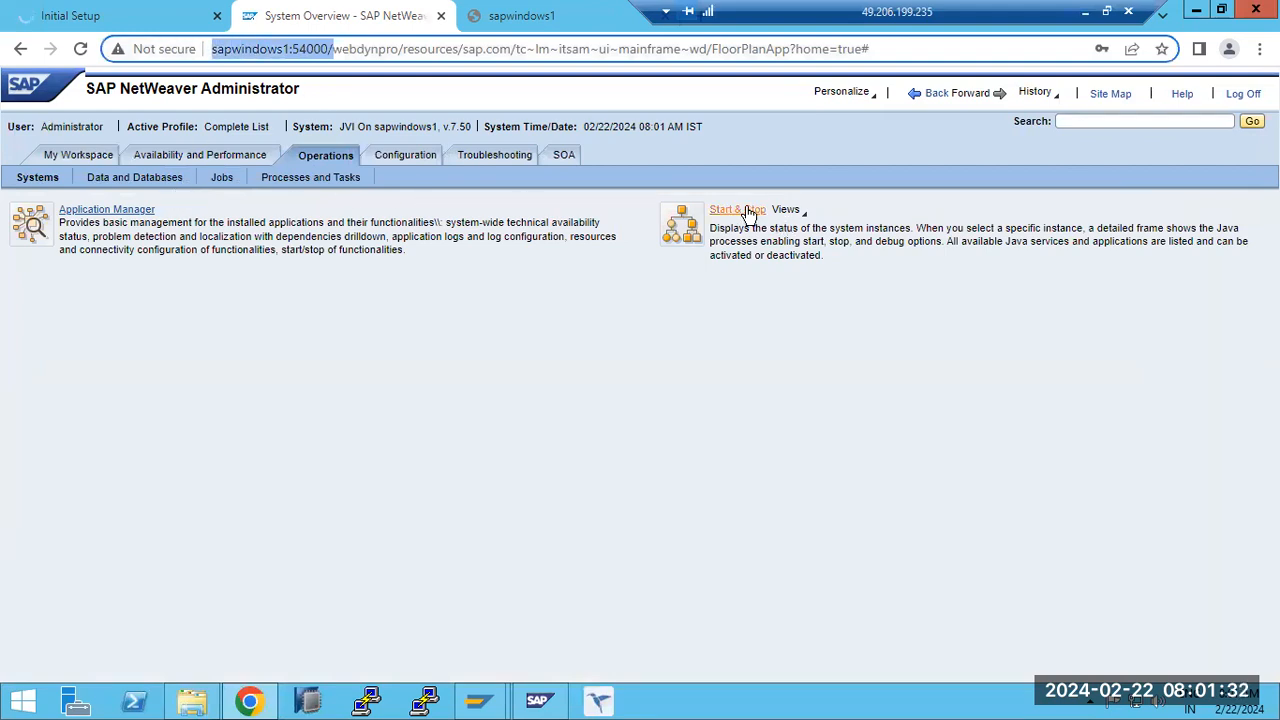
left_click(208, 157)
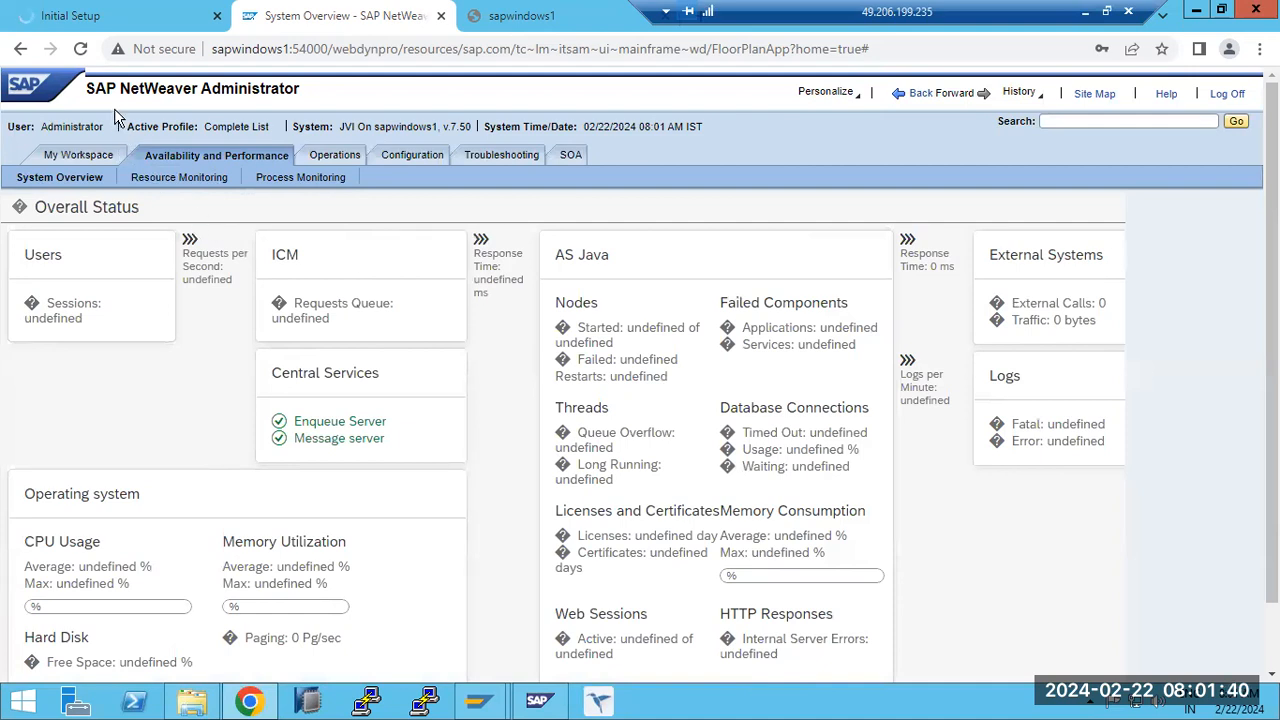
left_click(334, 156)
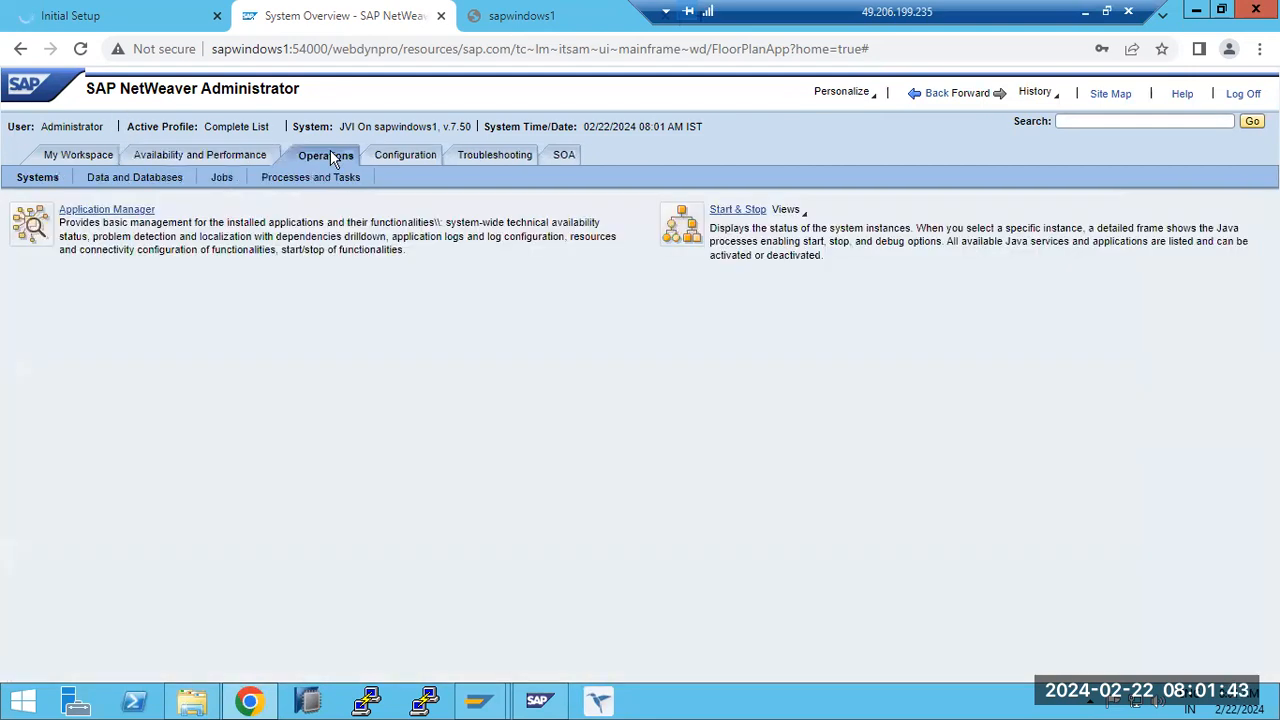
- Open the ECP HTTP destination from the Configuration security tools in edit mode
left_click(410, 160)
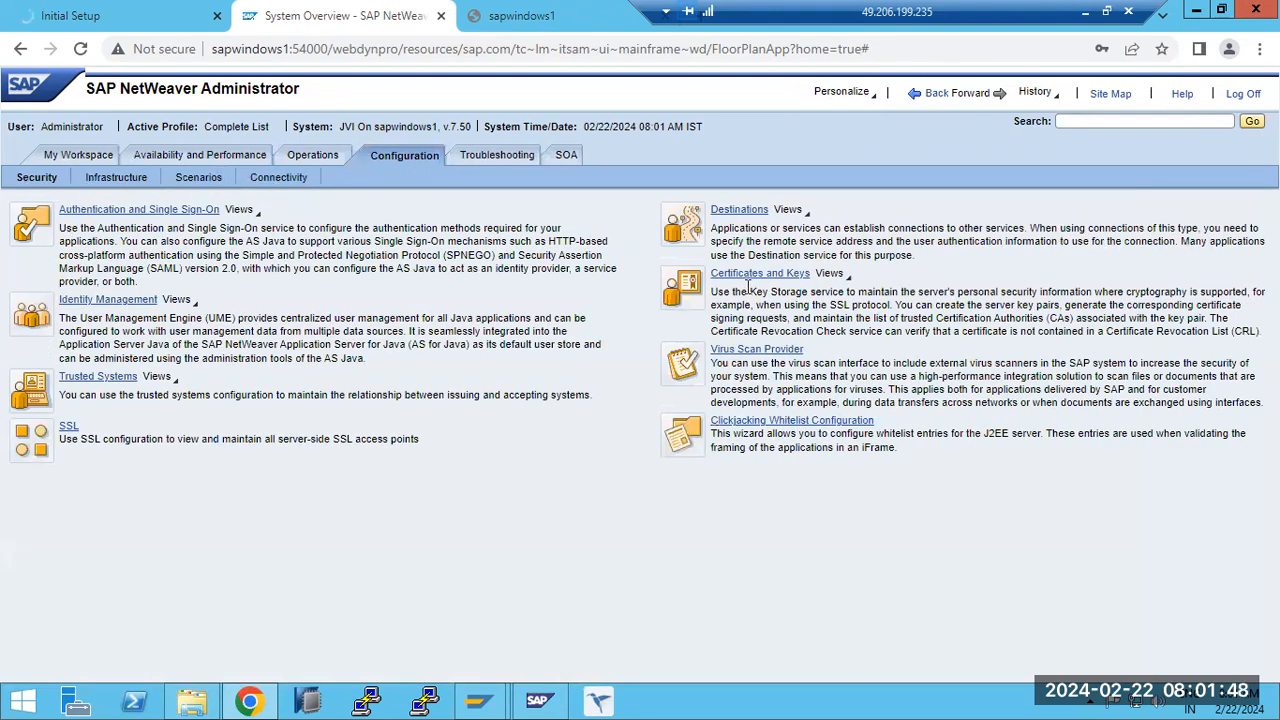
left_click(752, 212)
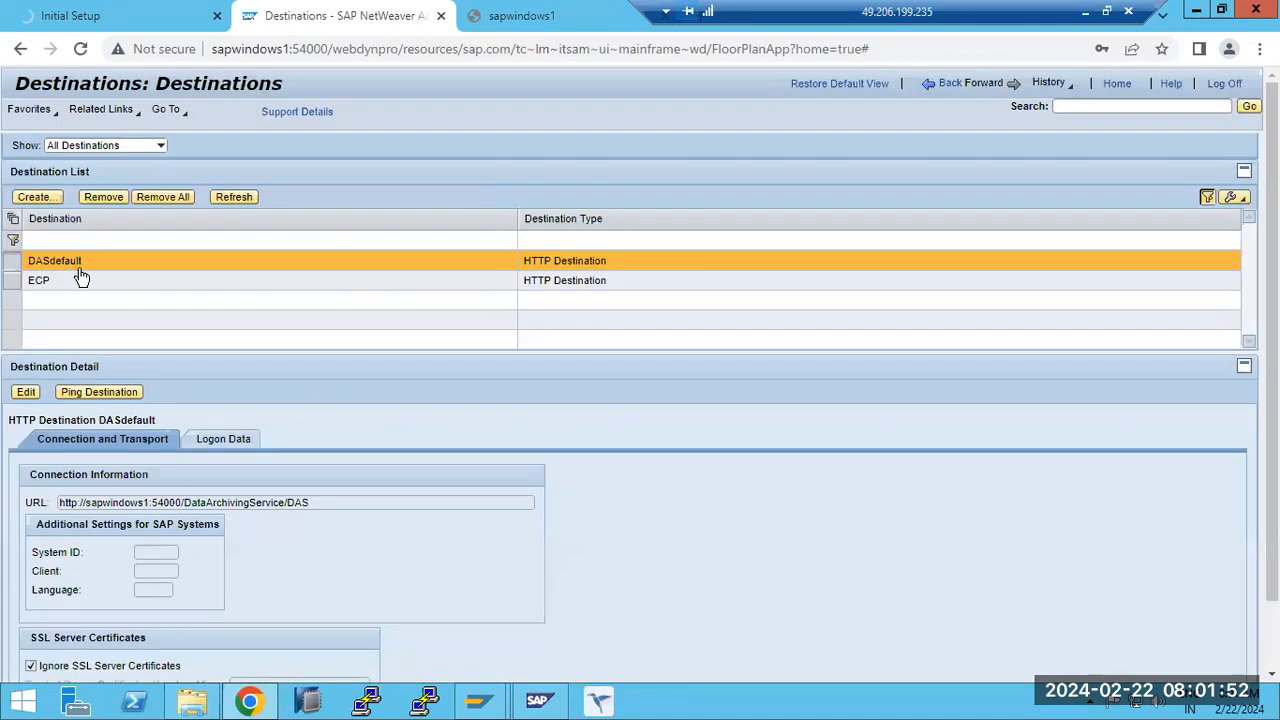
left_click(76, 281)
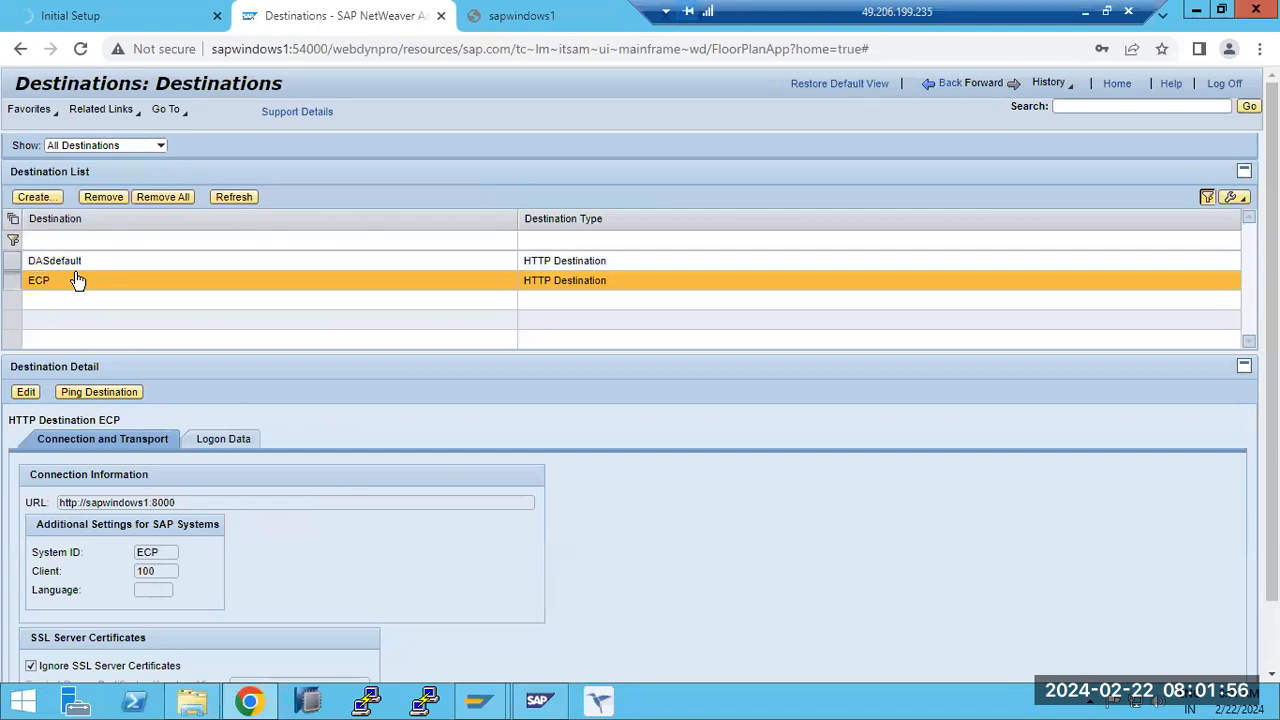
left_click(26, 391)
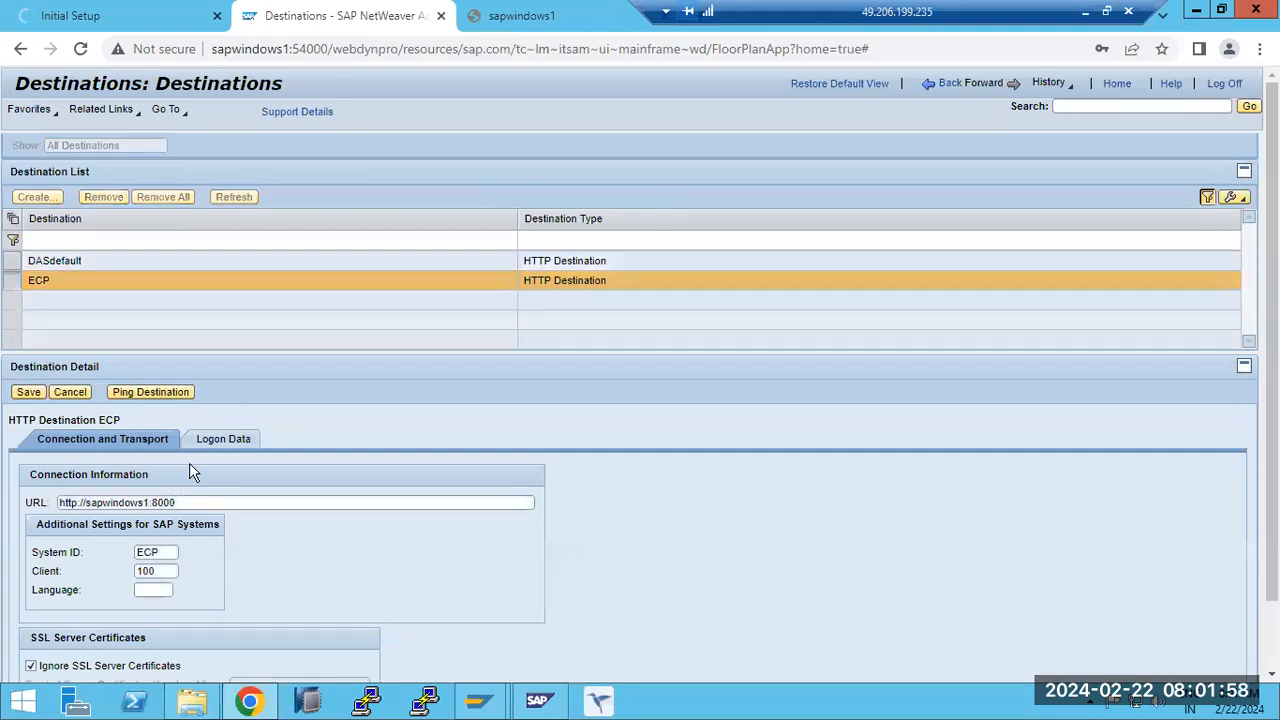
- Set the ECP destination's basic authentication to user name ddic with the account password, save it and ping the destination
left_click(223, 438)
left_click(161, 545)
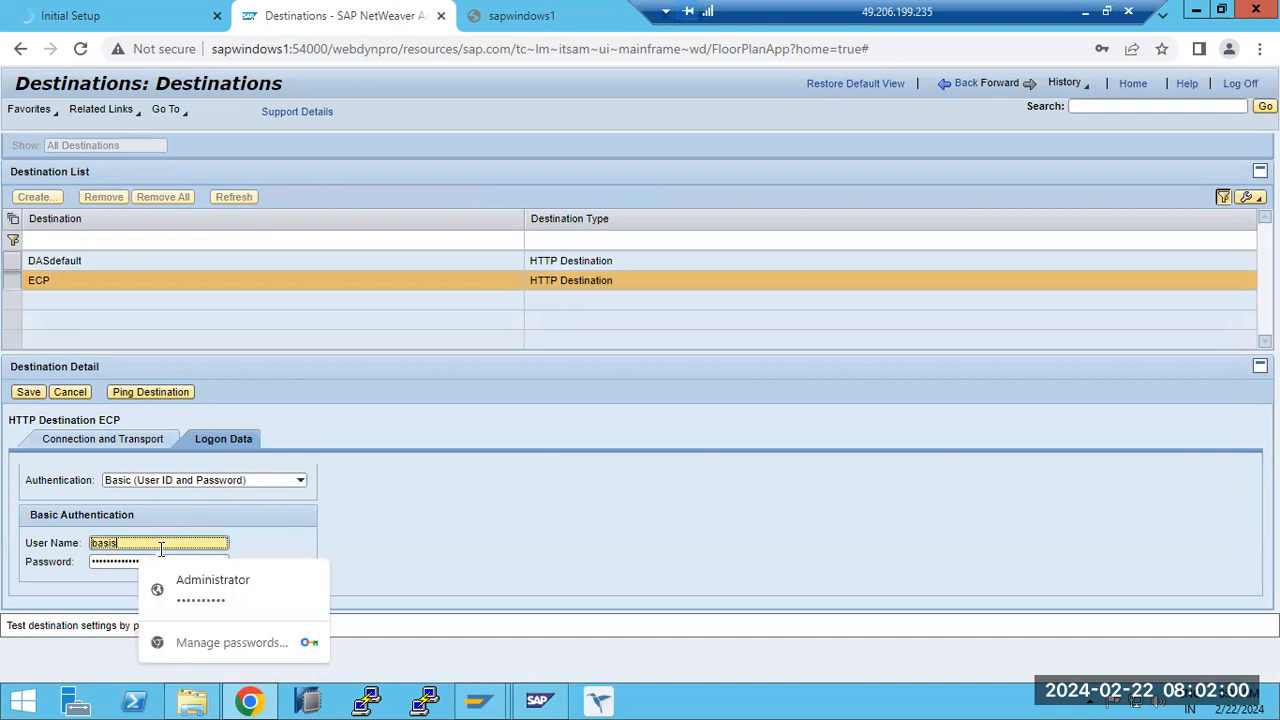
type("ddic")
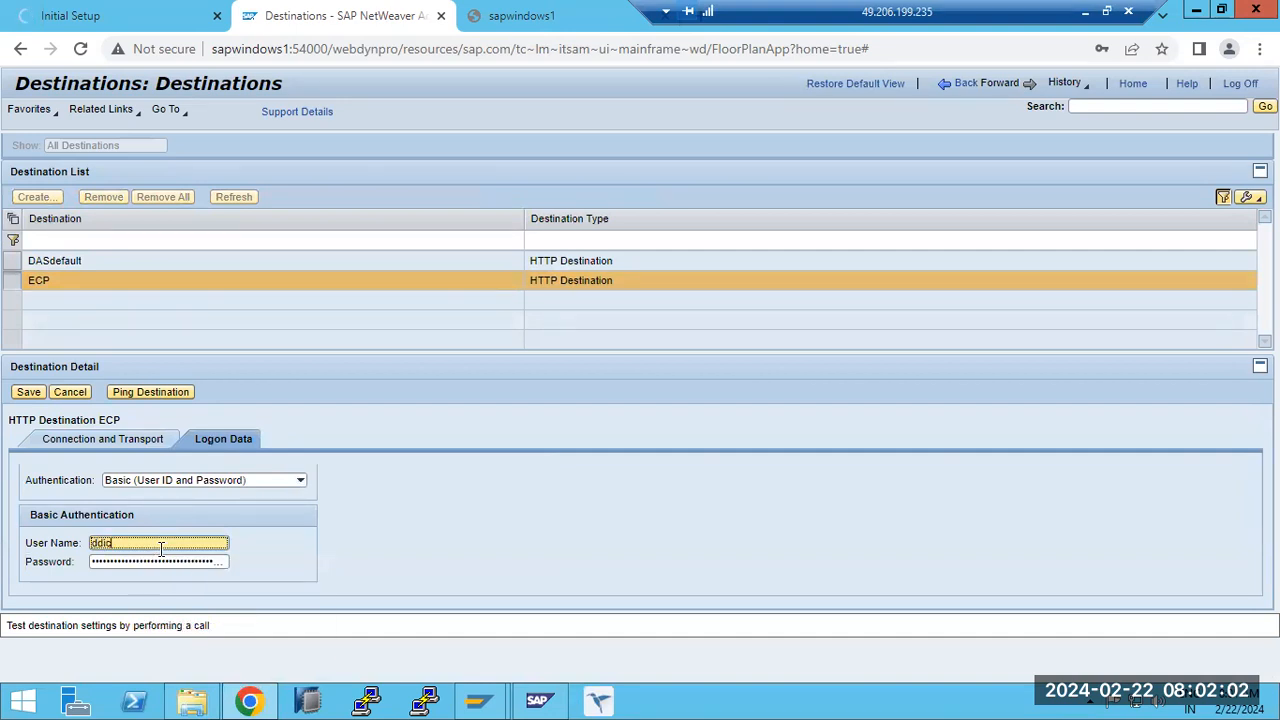
key("Tab")
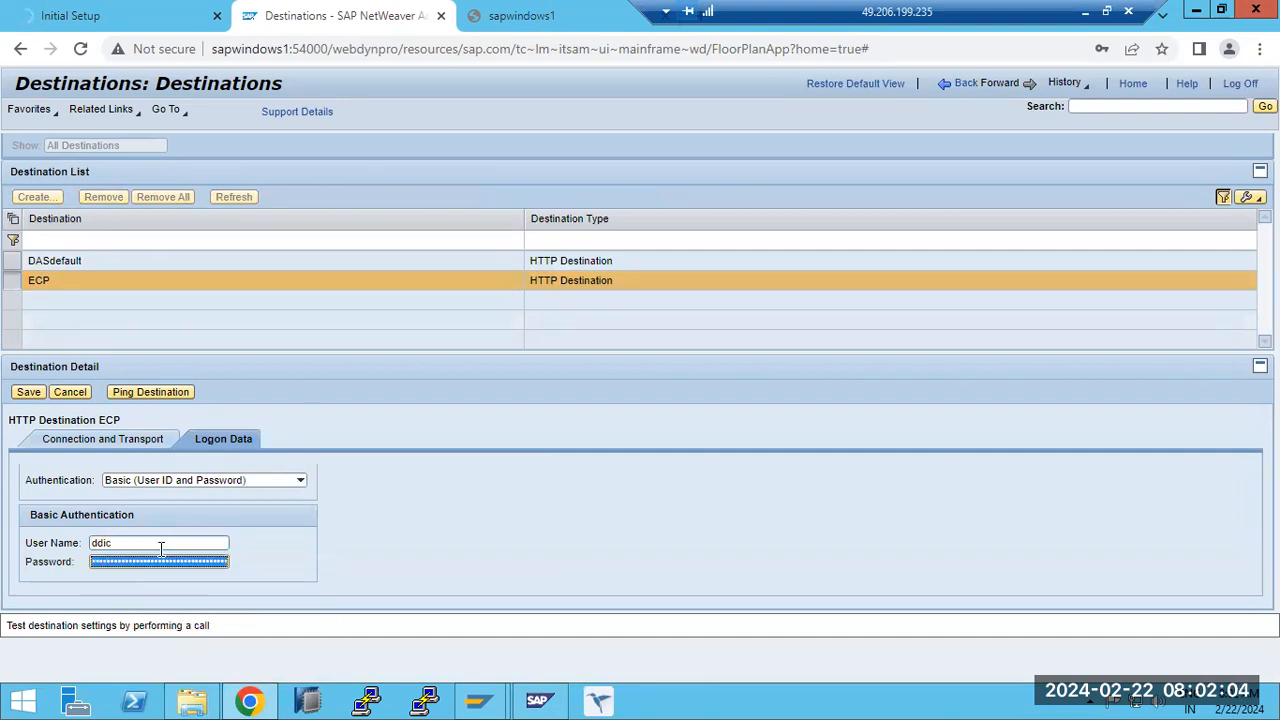
key("BackSpace")
type("•")
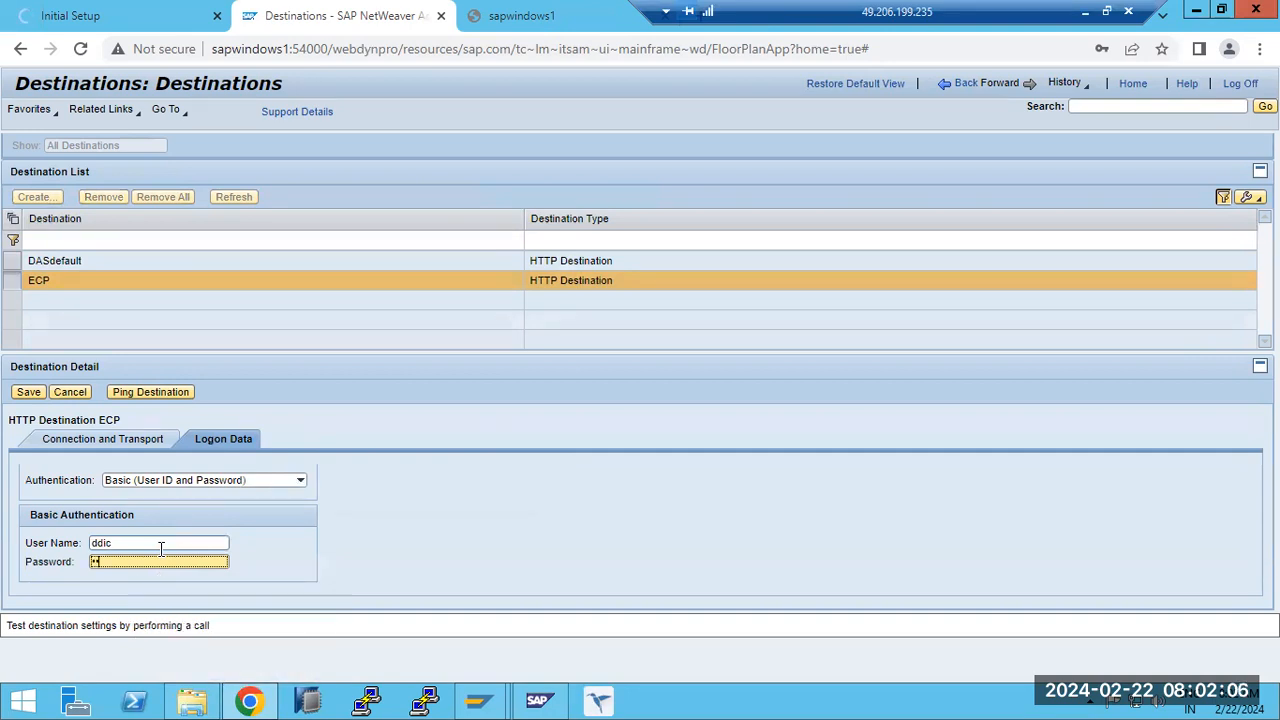
type("•••••••")
left_click(30, 392)
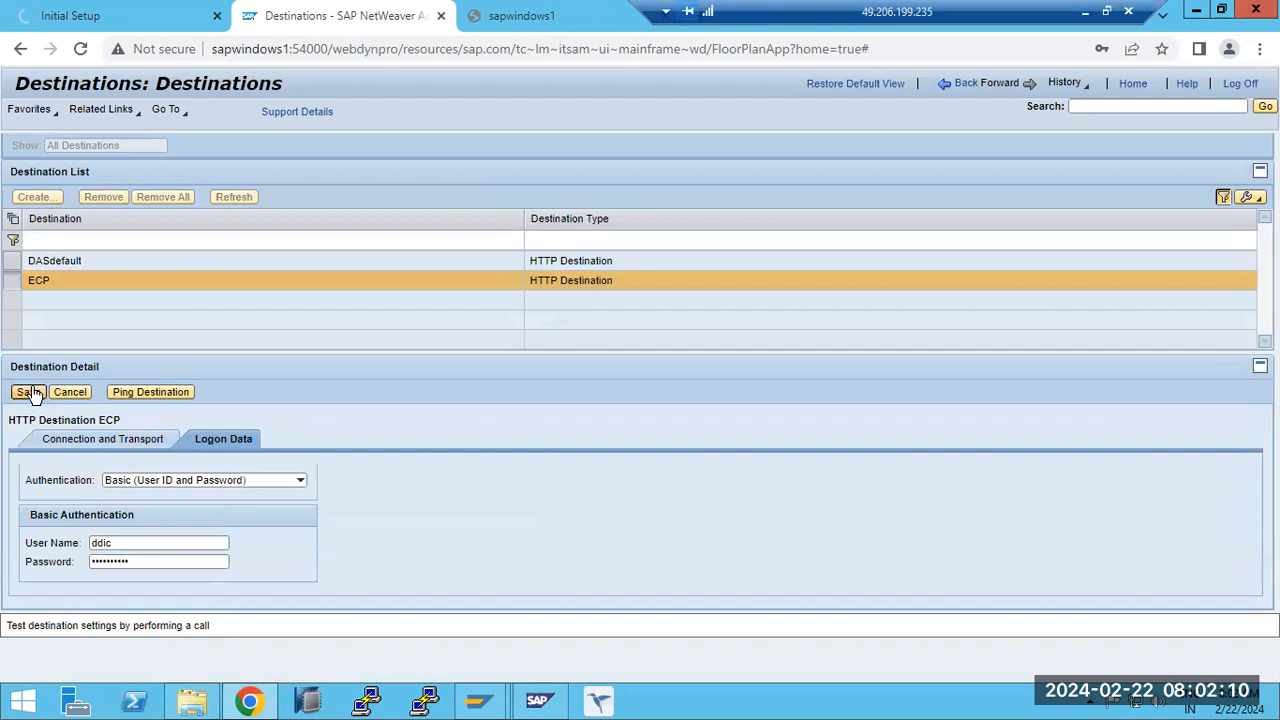
left_click(109, 407)
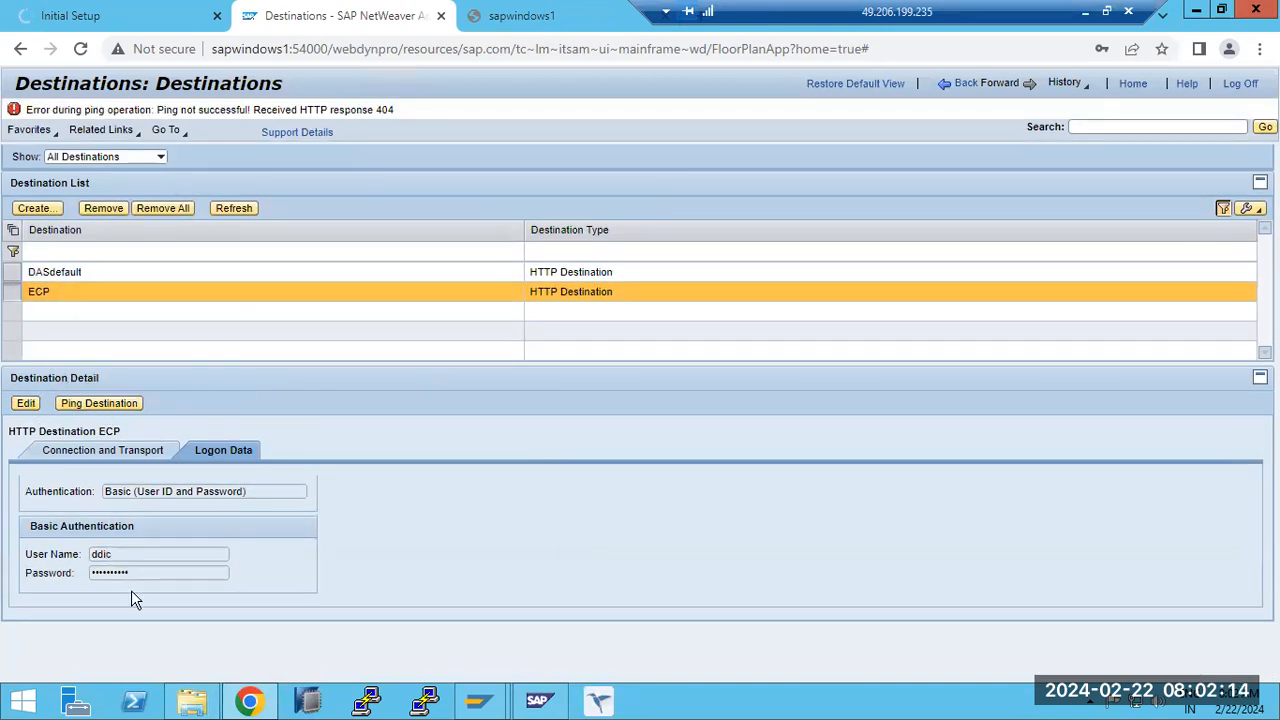
left_click(1010, 91)
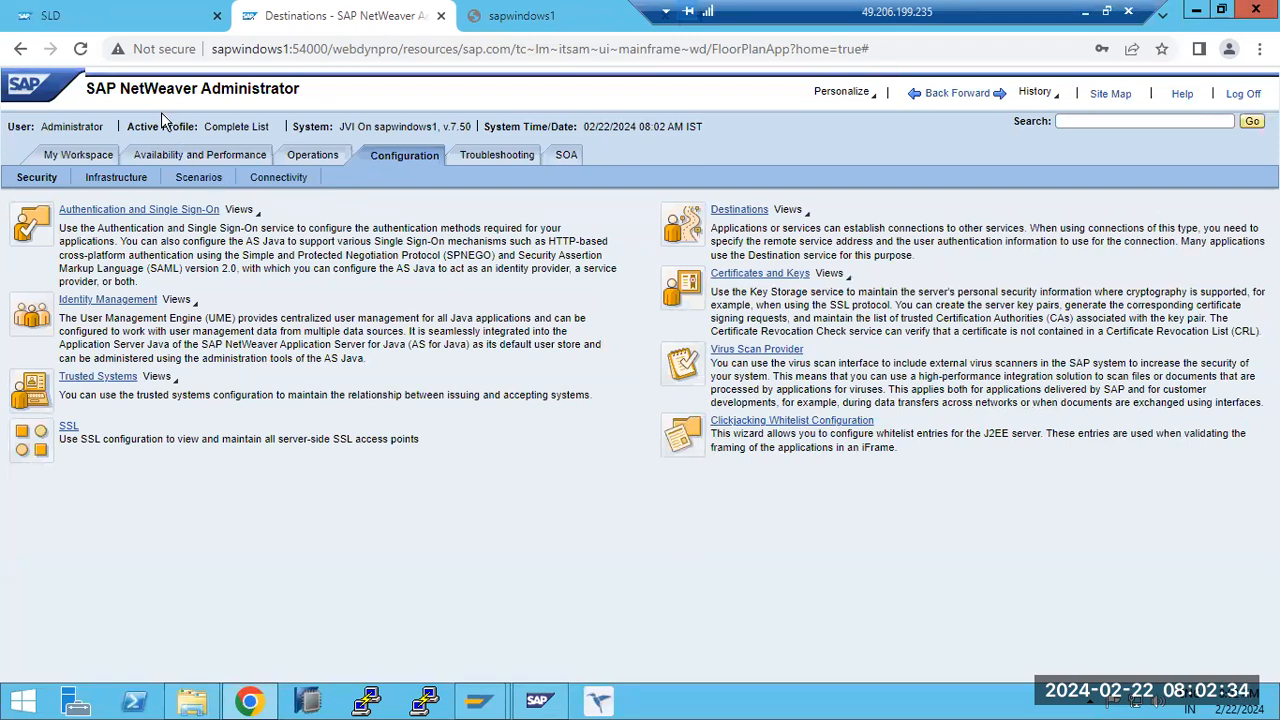
- Check the SLD server status on the administration page and return to the System Landscape Directory home page
left_click(120, 16)
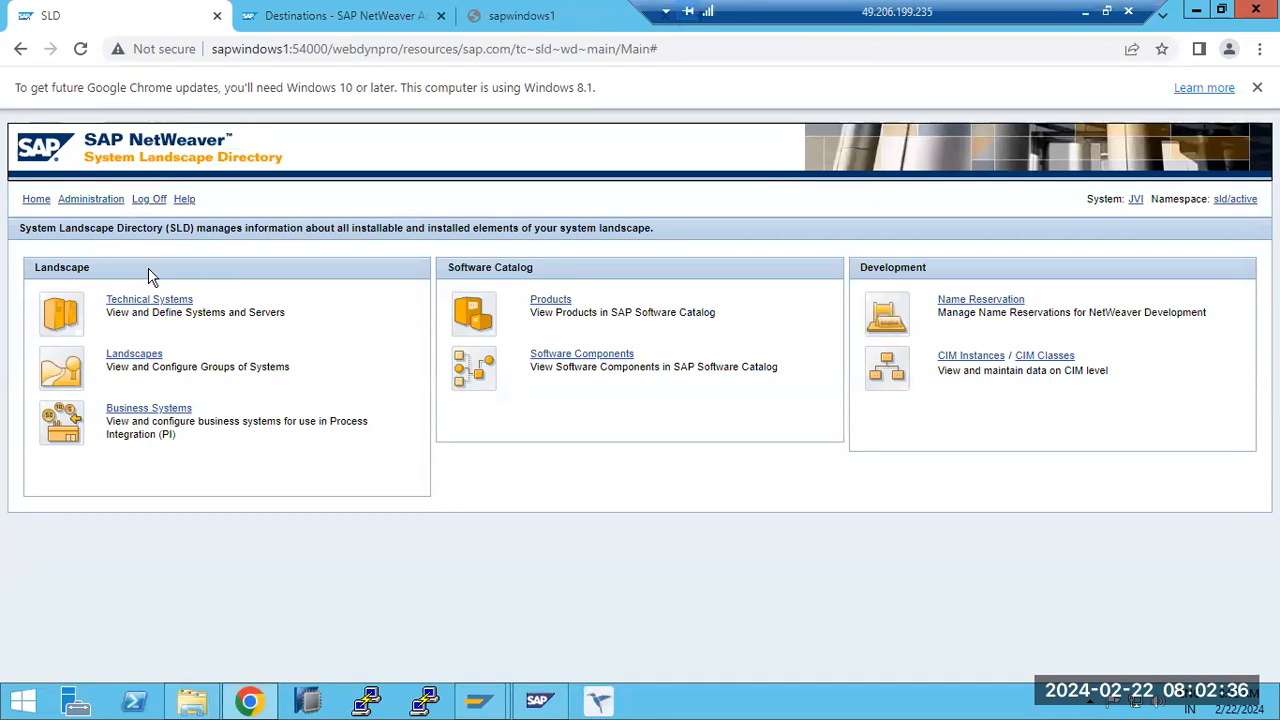
left_click(88, 200)
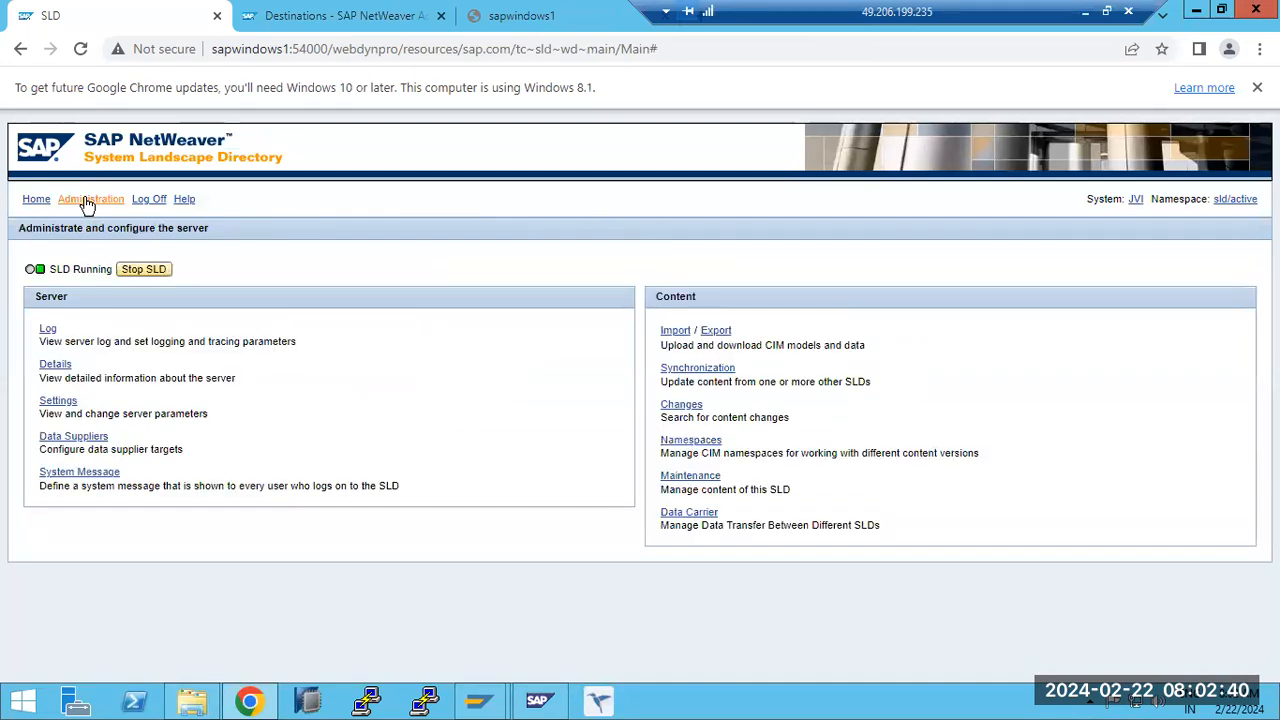
left_click_drag(72, 268, 90, 268)
left_click(40, 201)
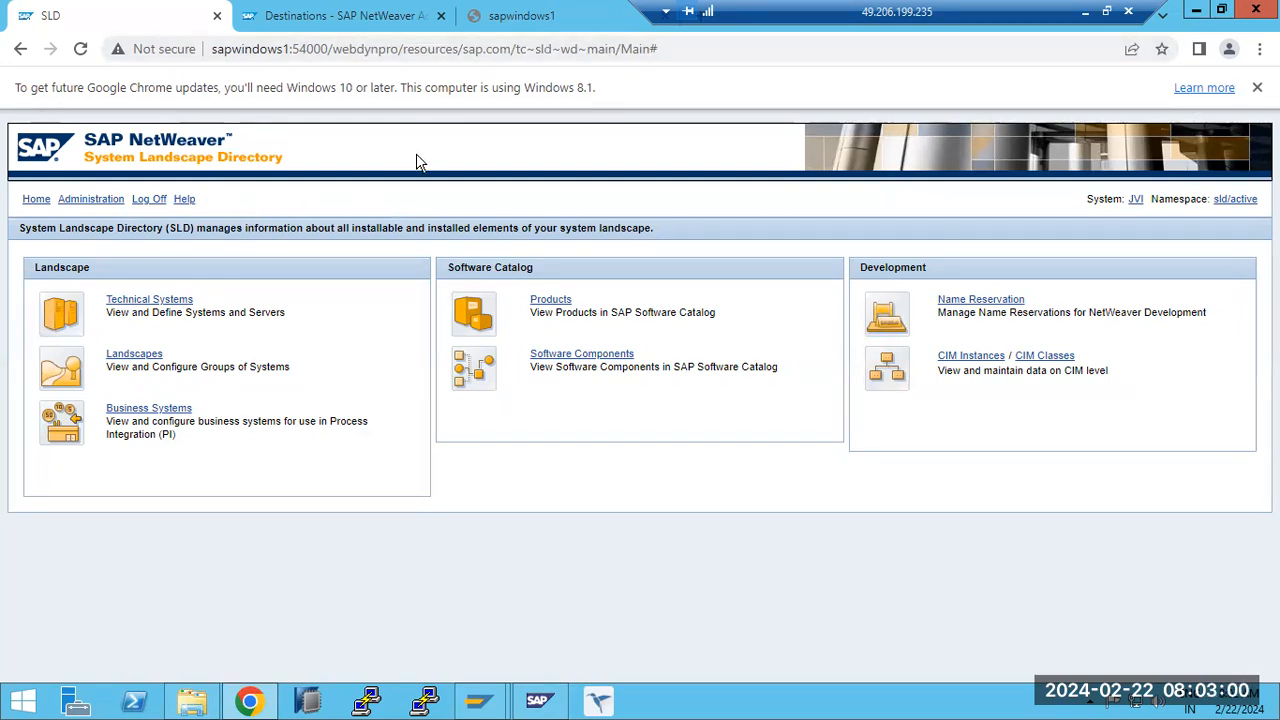
key("ctrl+Tab")
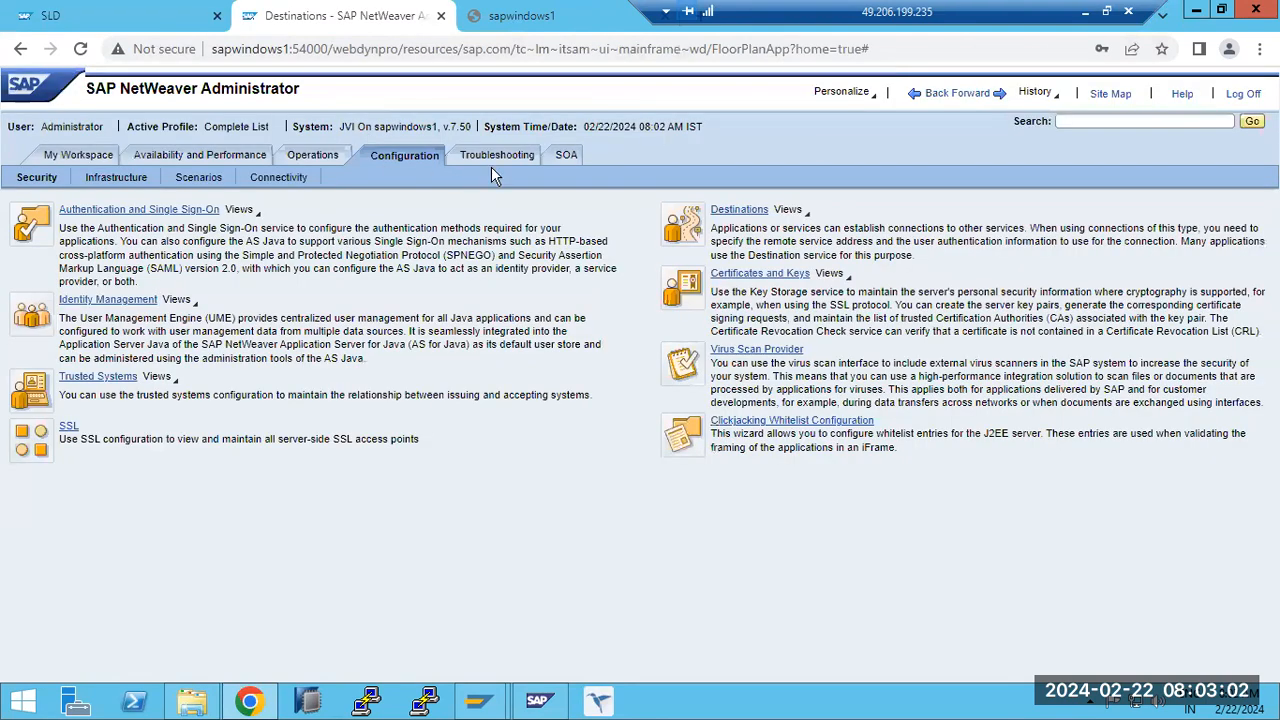
left_click(47, 18)
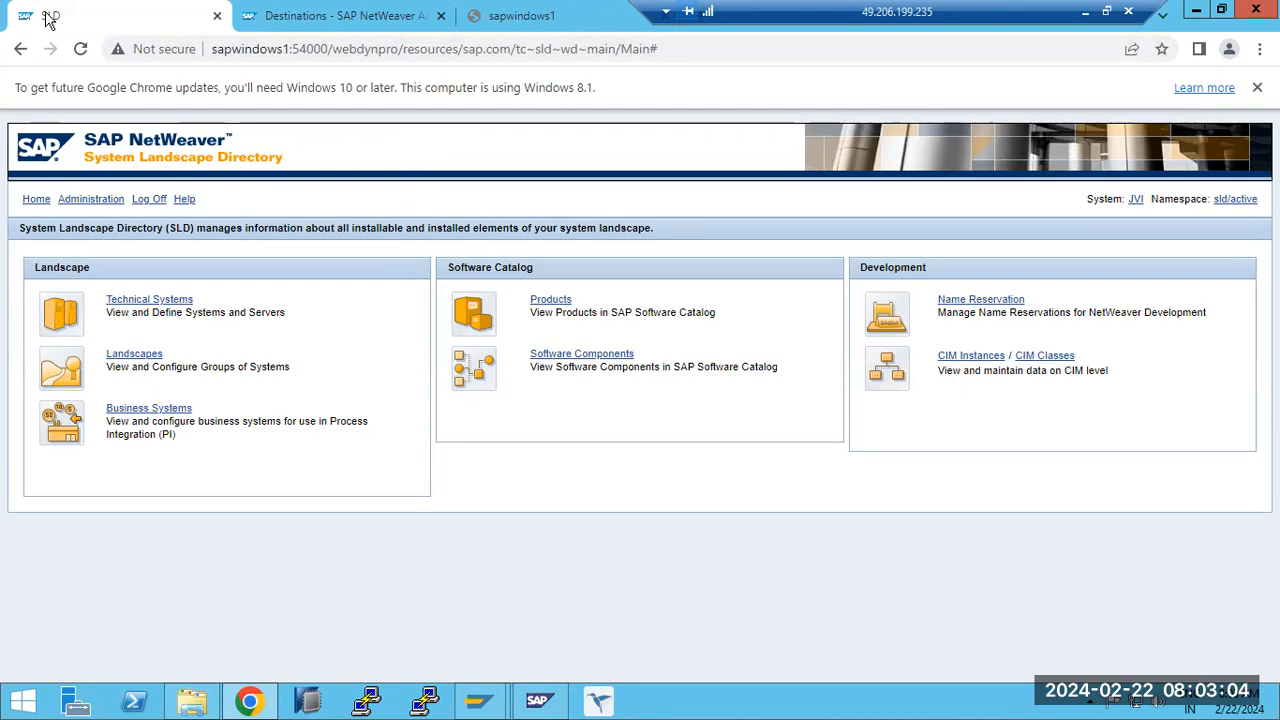